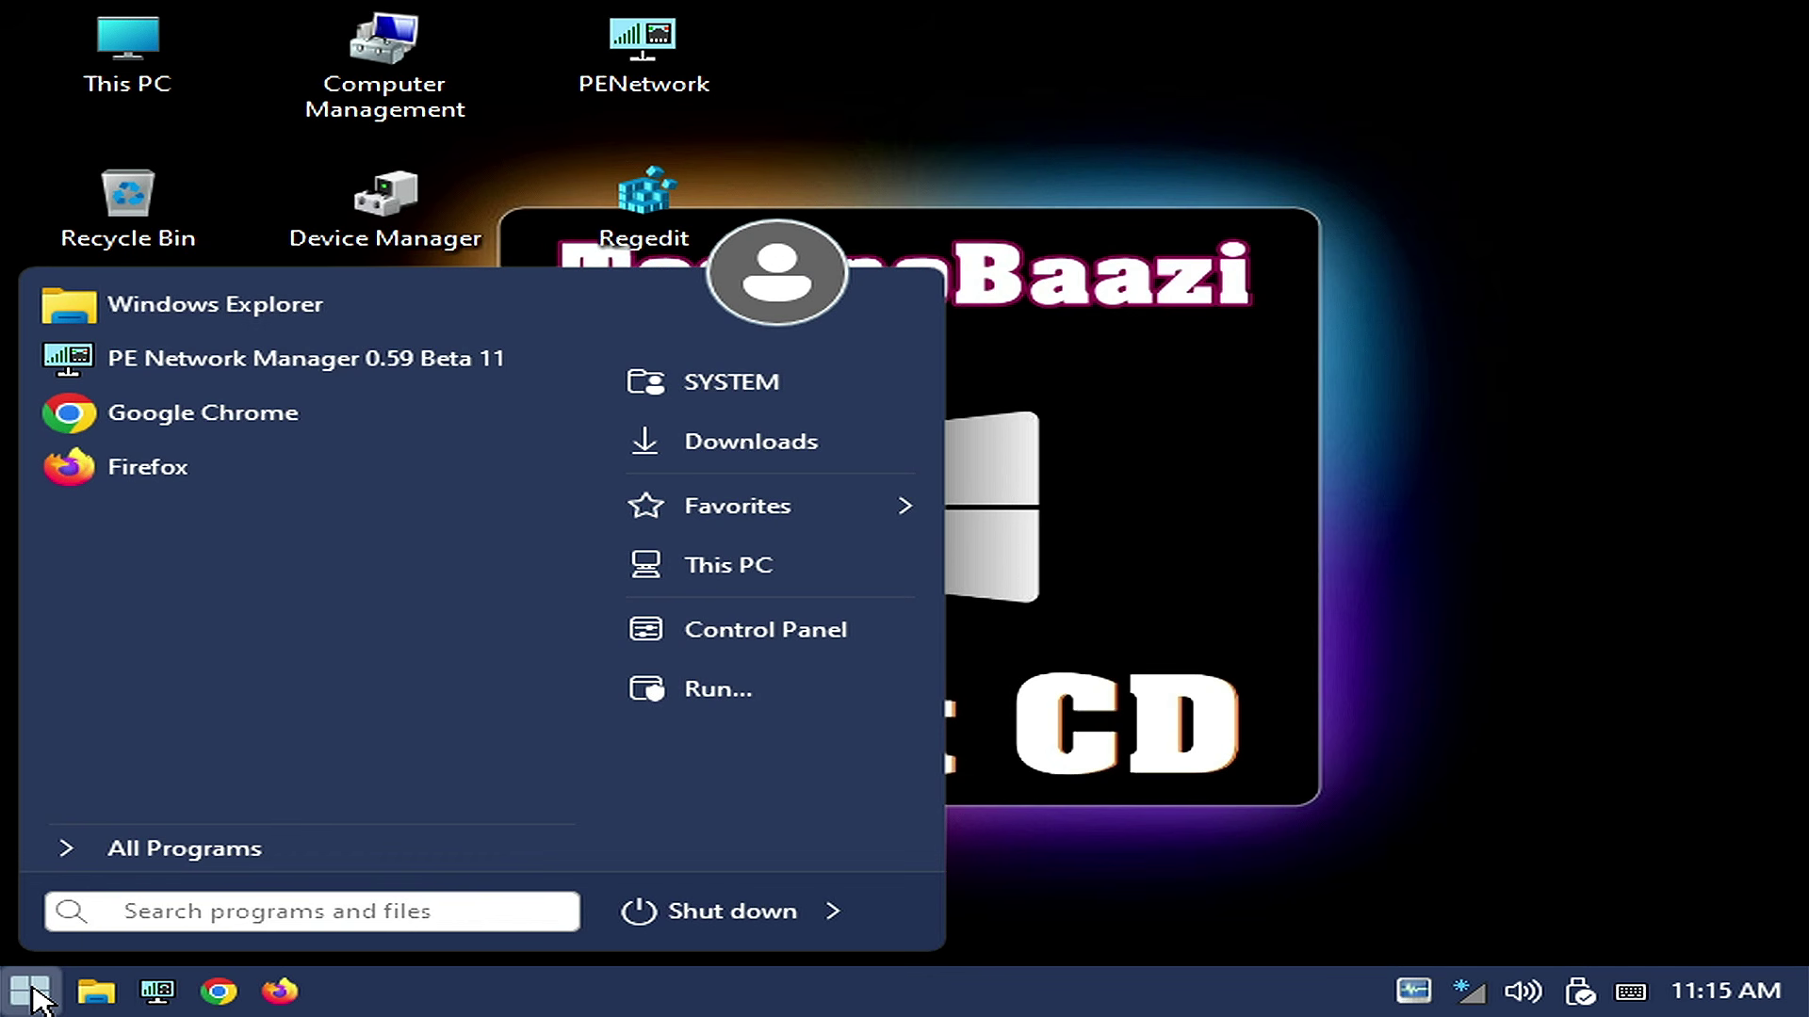
Open WinNTSetup from the list of all programs to look at it, then close it.
click(273, 852)
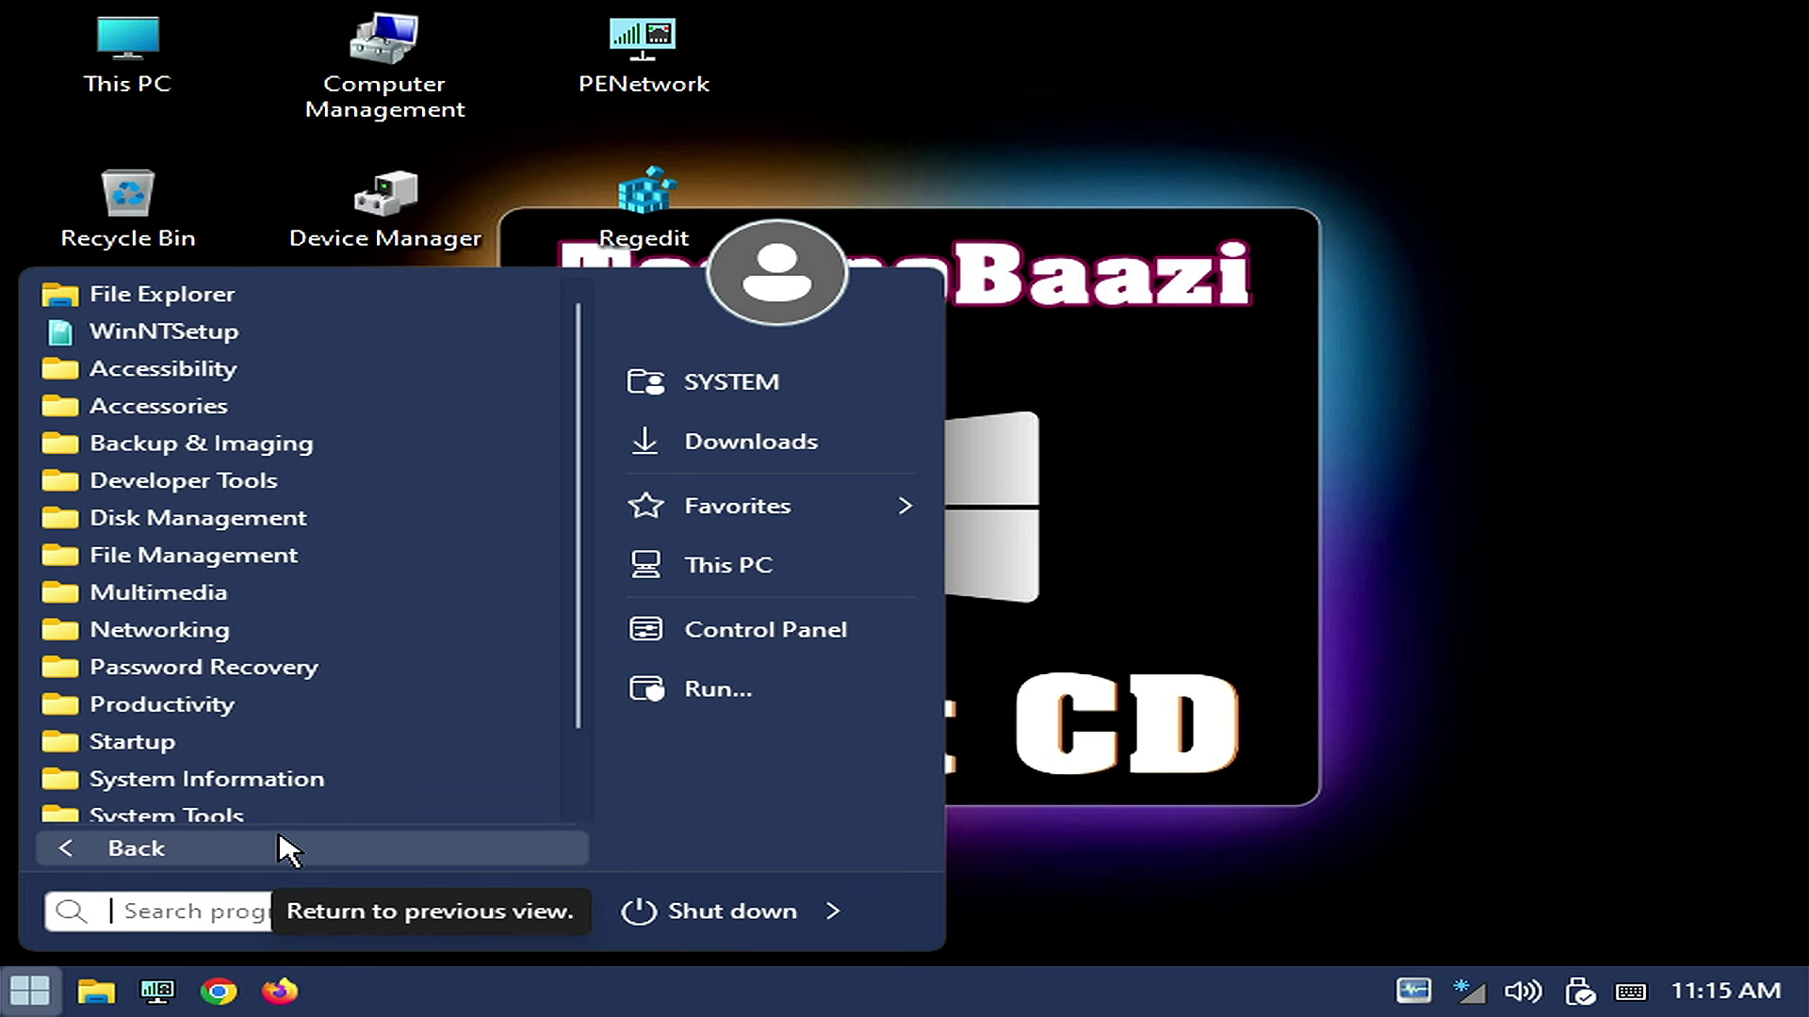
click(282, 335)
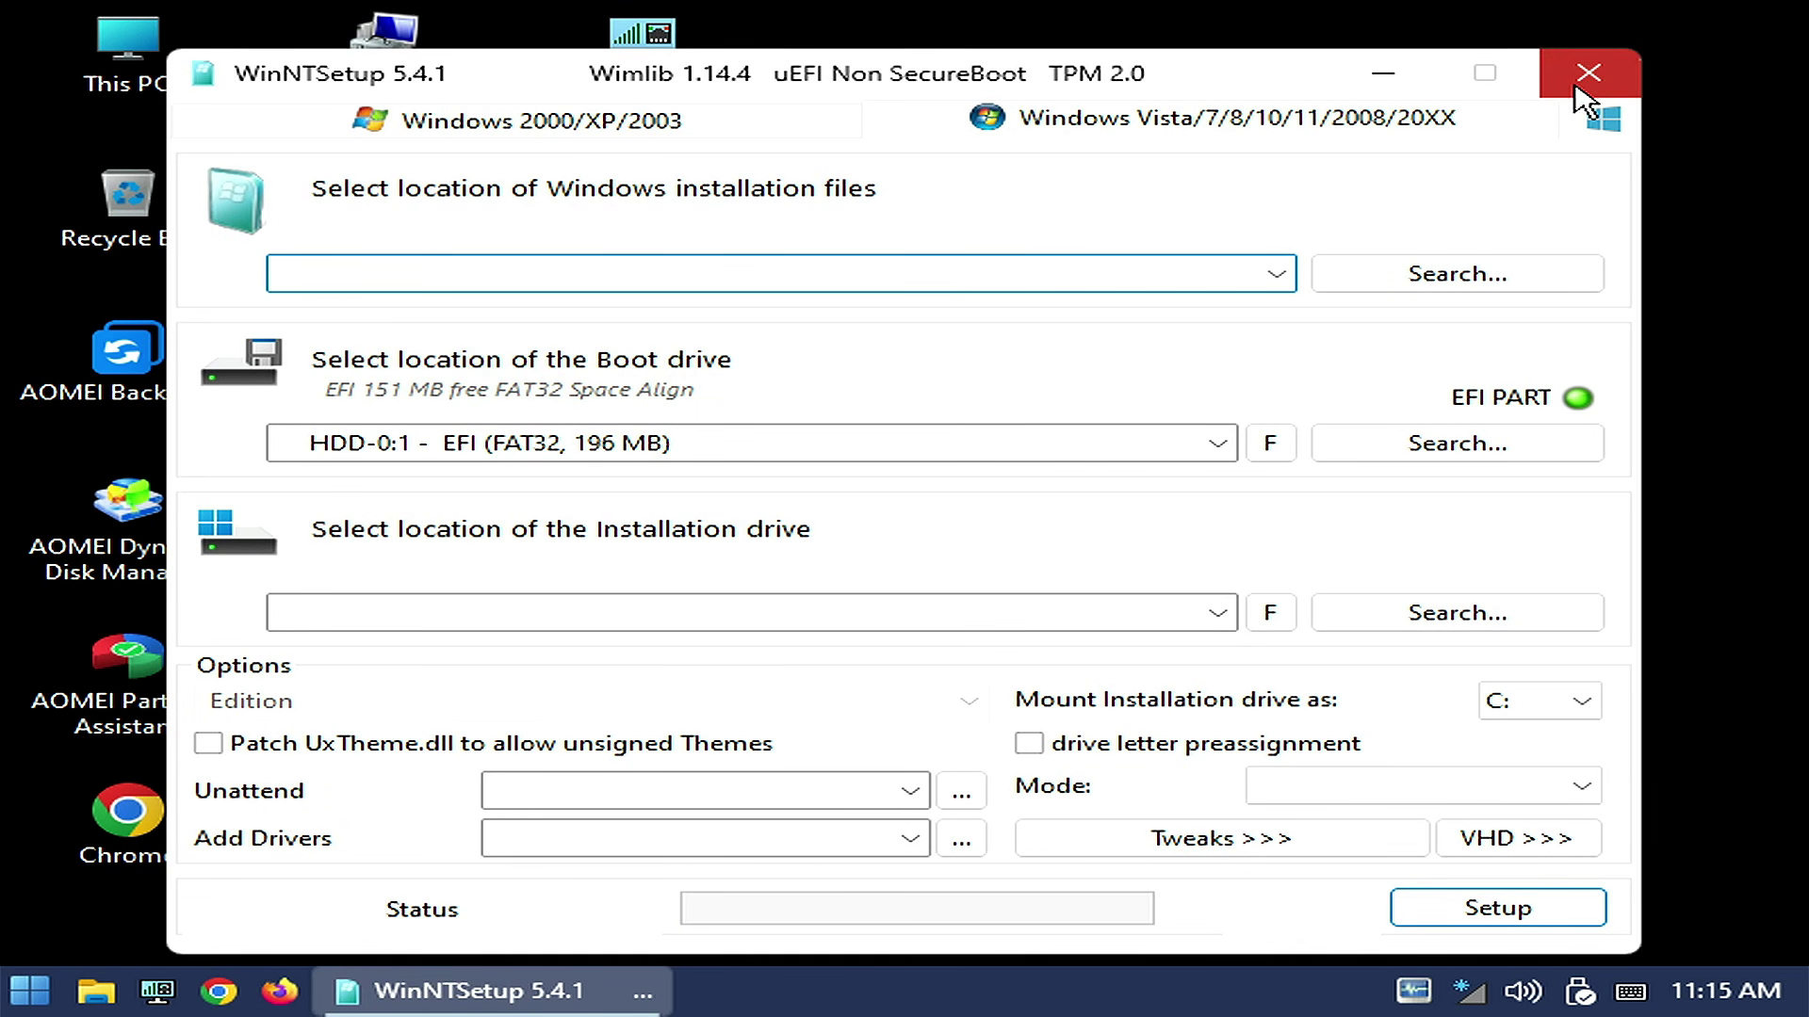
click(1577, 85)
Expand the Backup & Imaging, Accessibility, Accessories, Developer Tools and Disk Management program groups to review their tools.
click(28, 991)
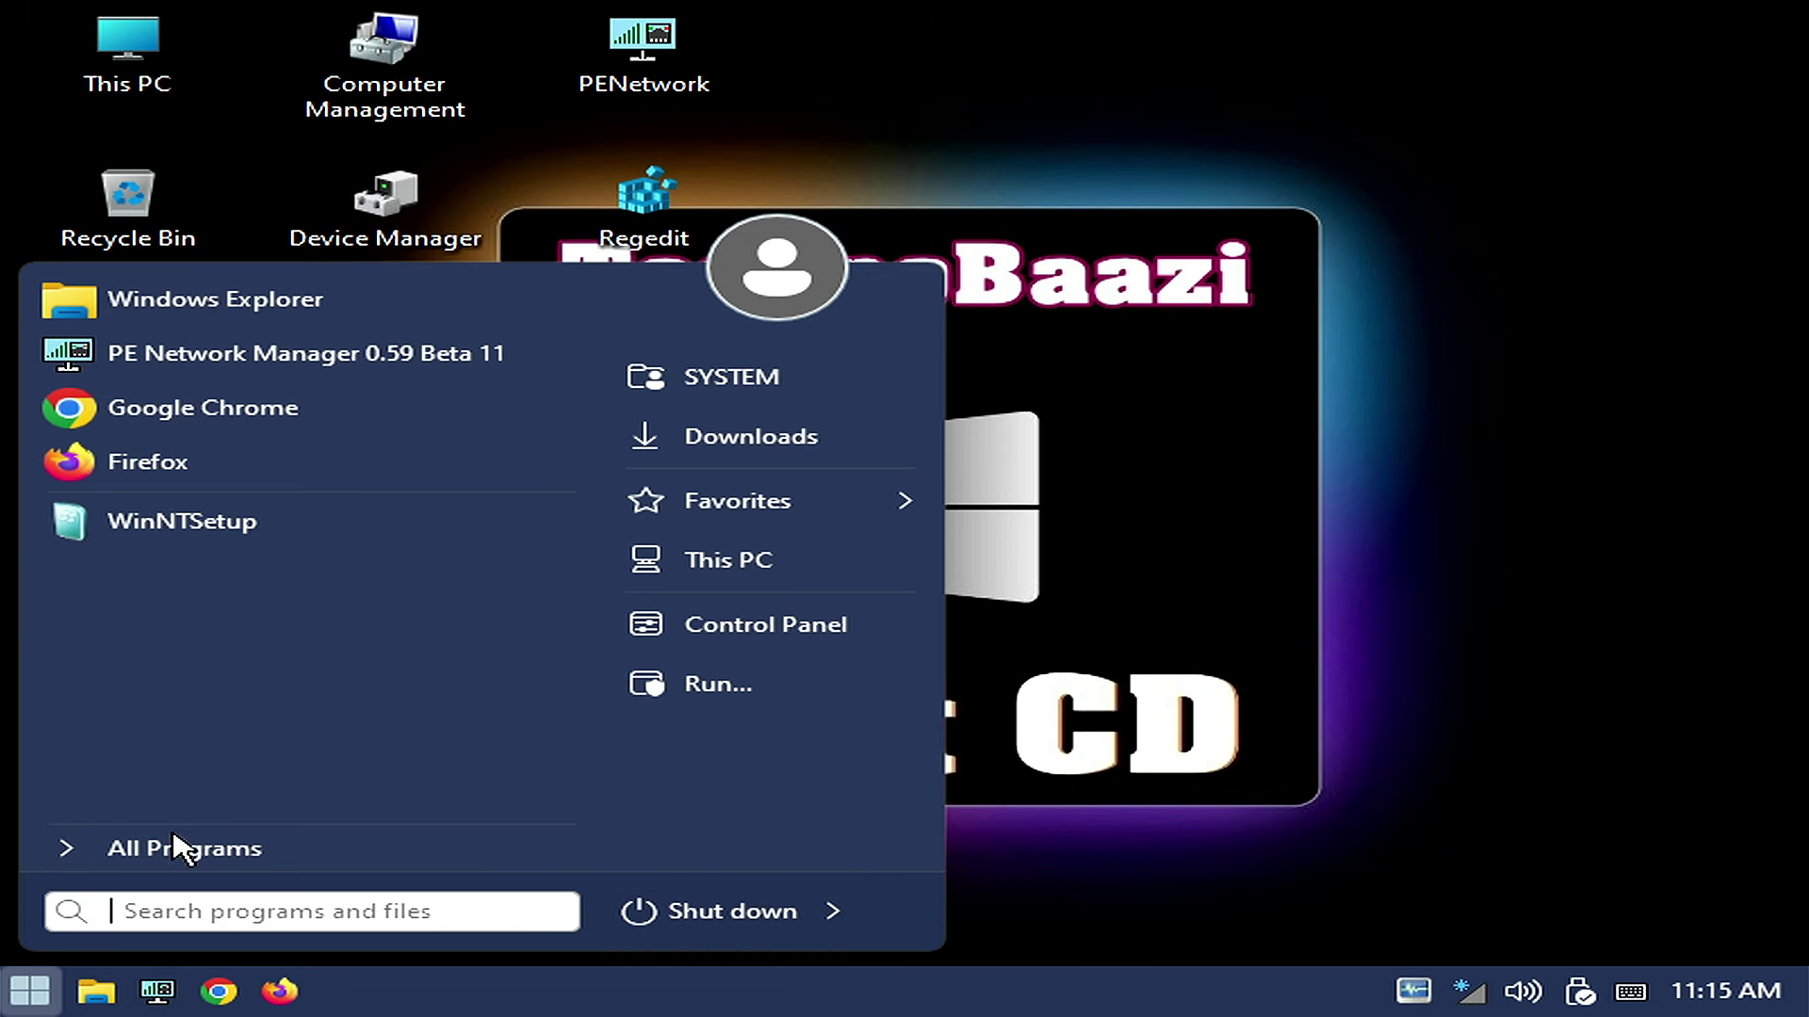
click(212, 848)
click(304, 445)
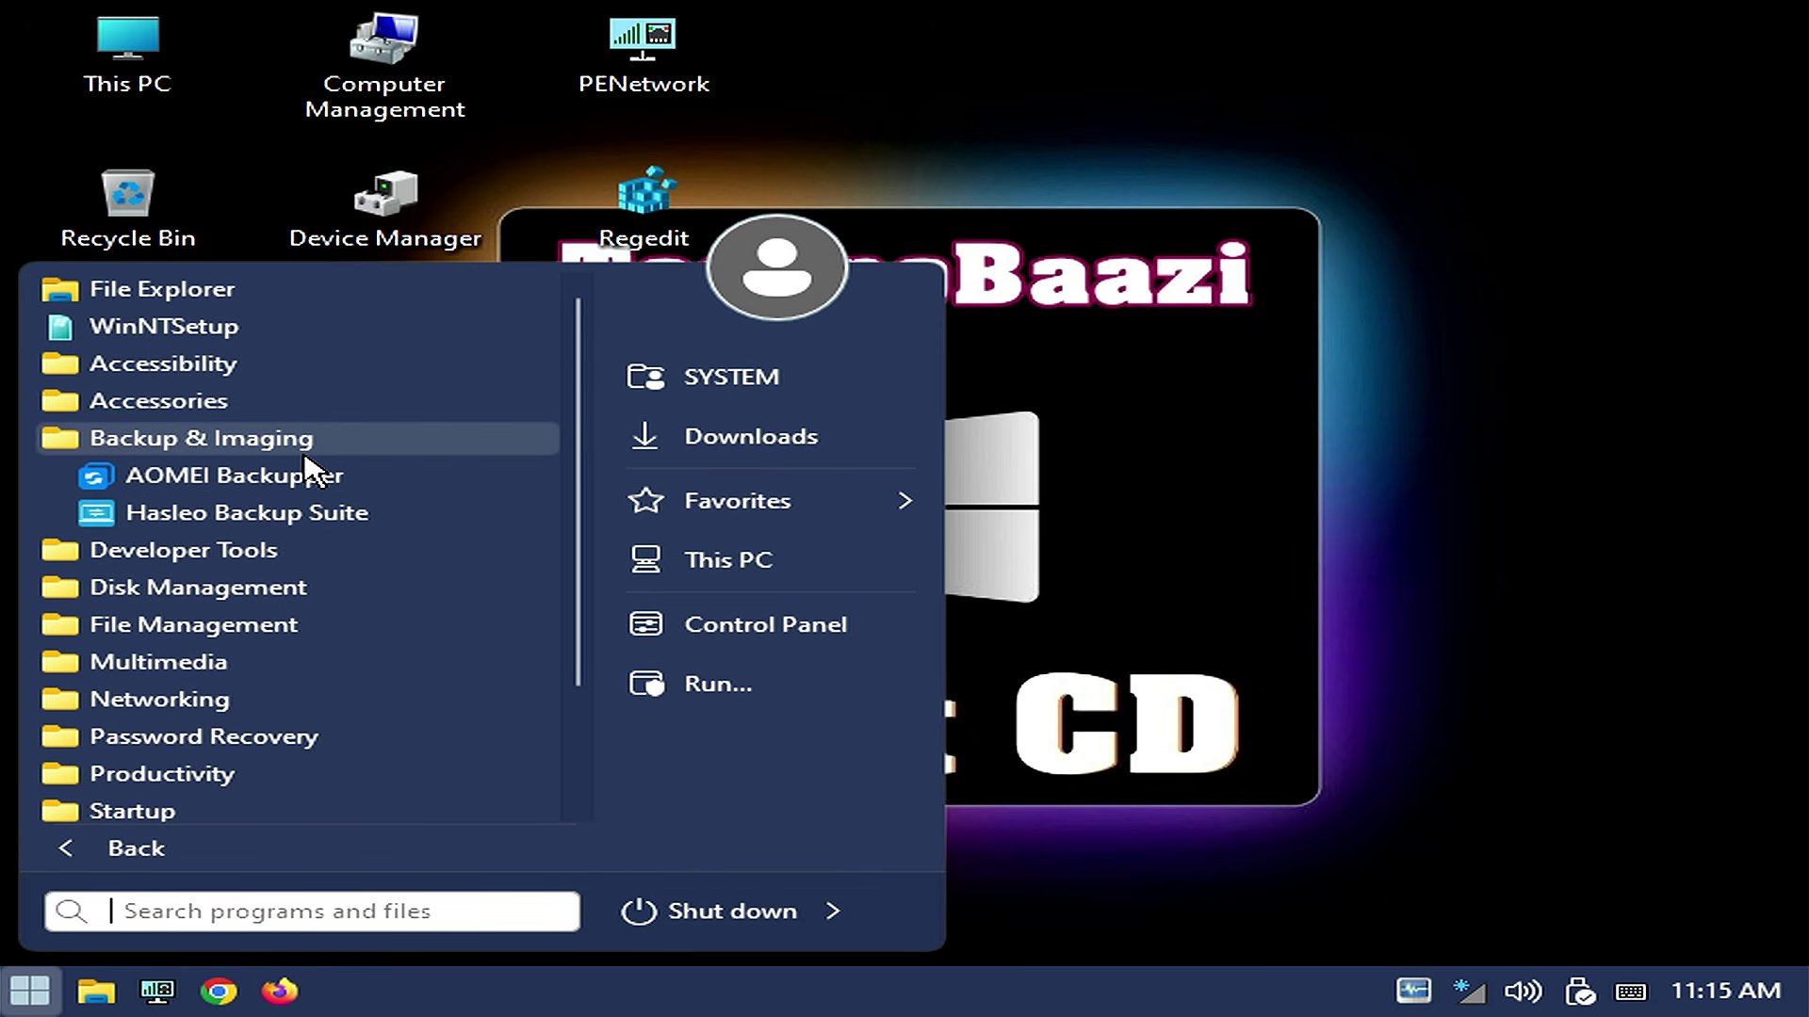
click(320, 364)
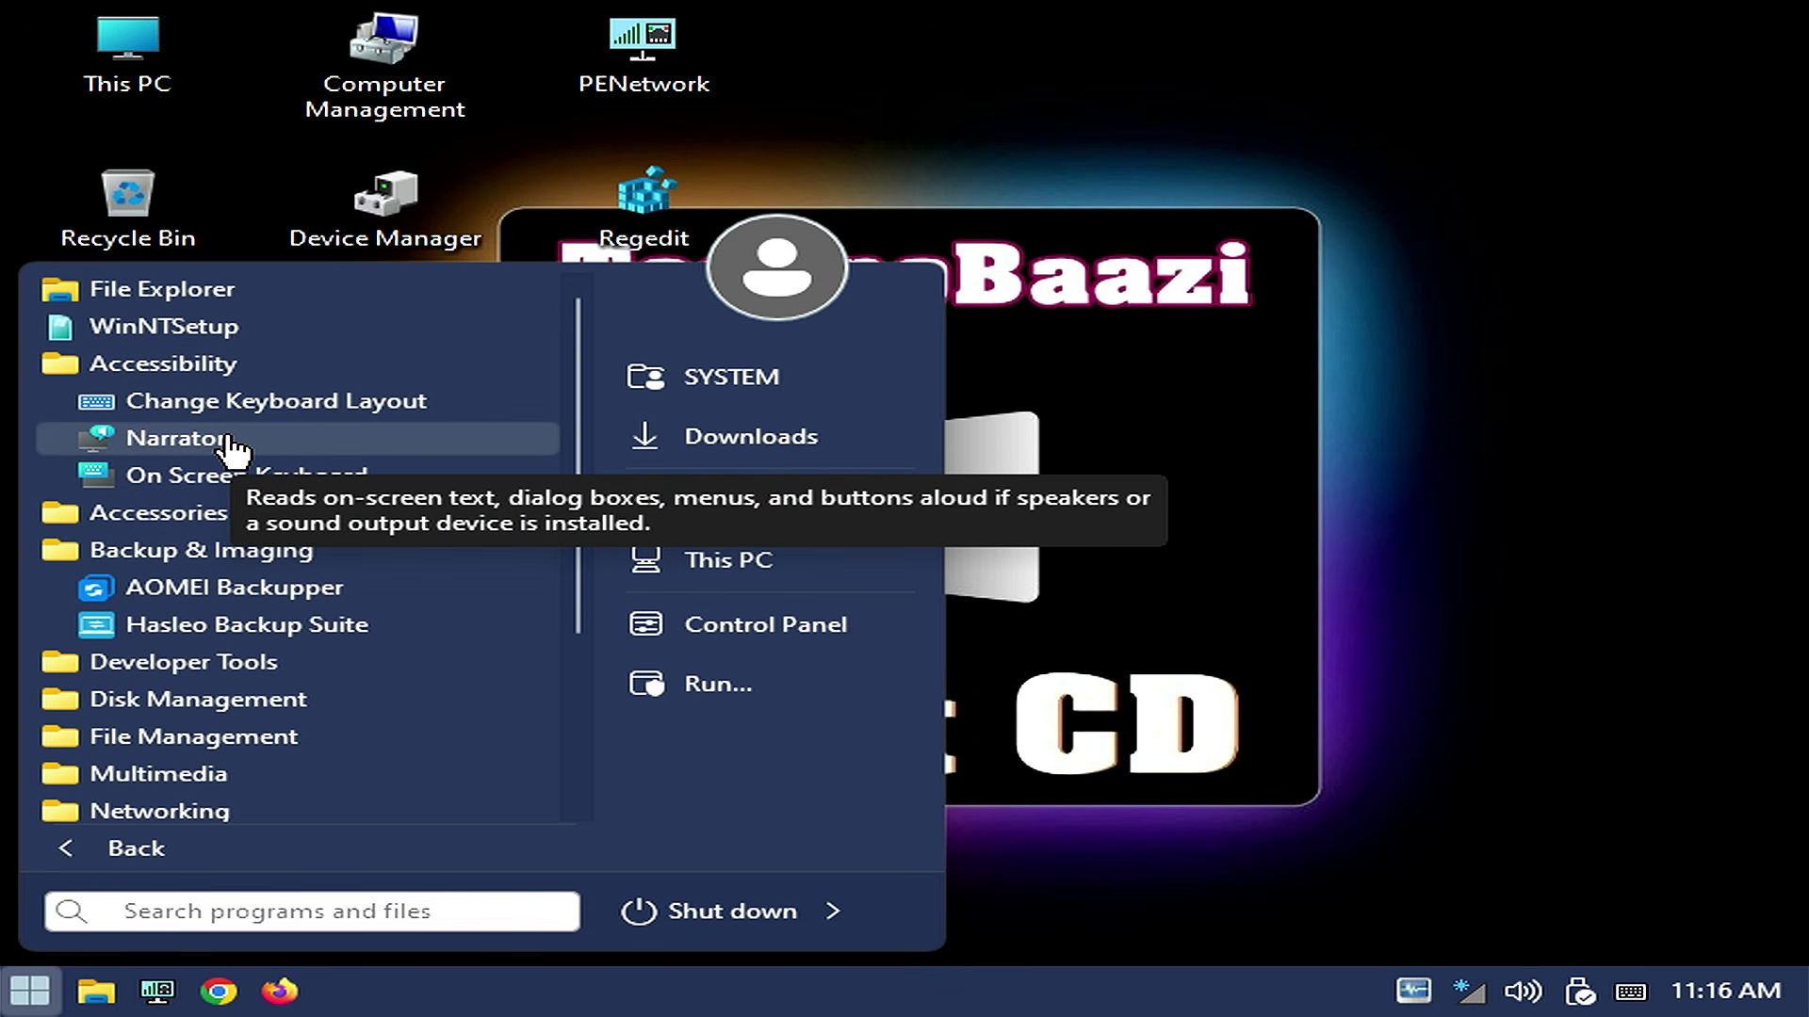
click(225, 514)
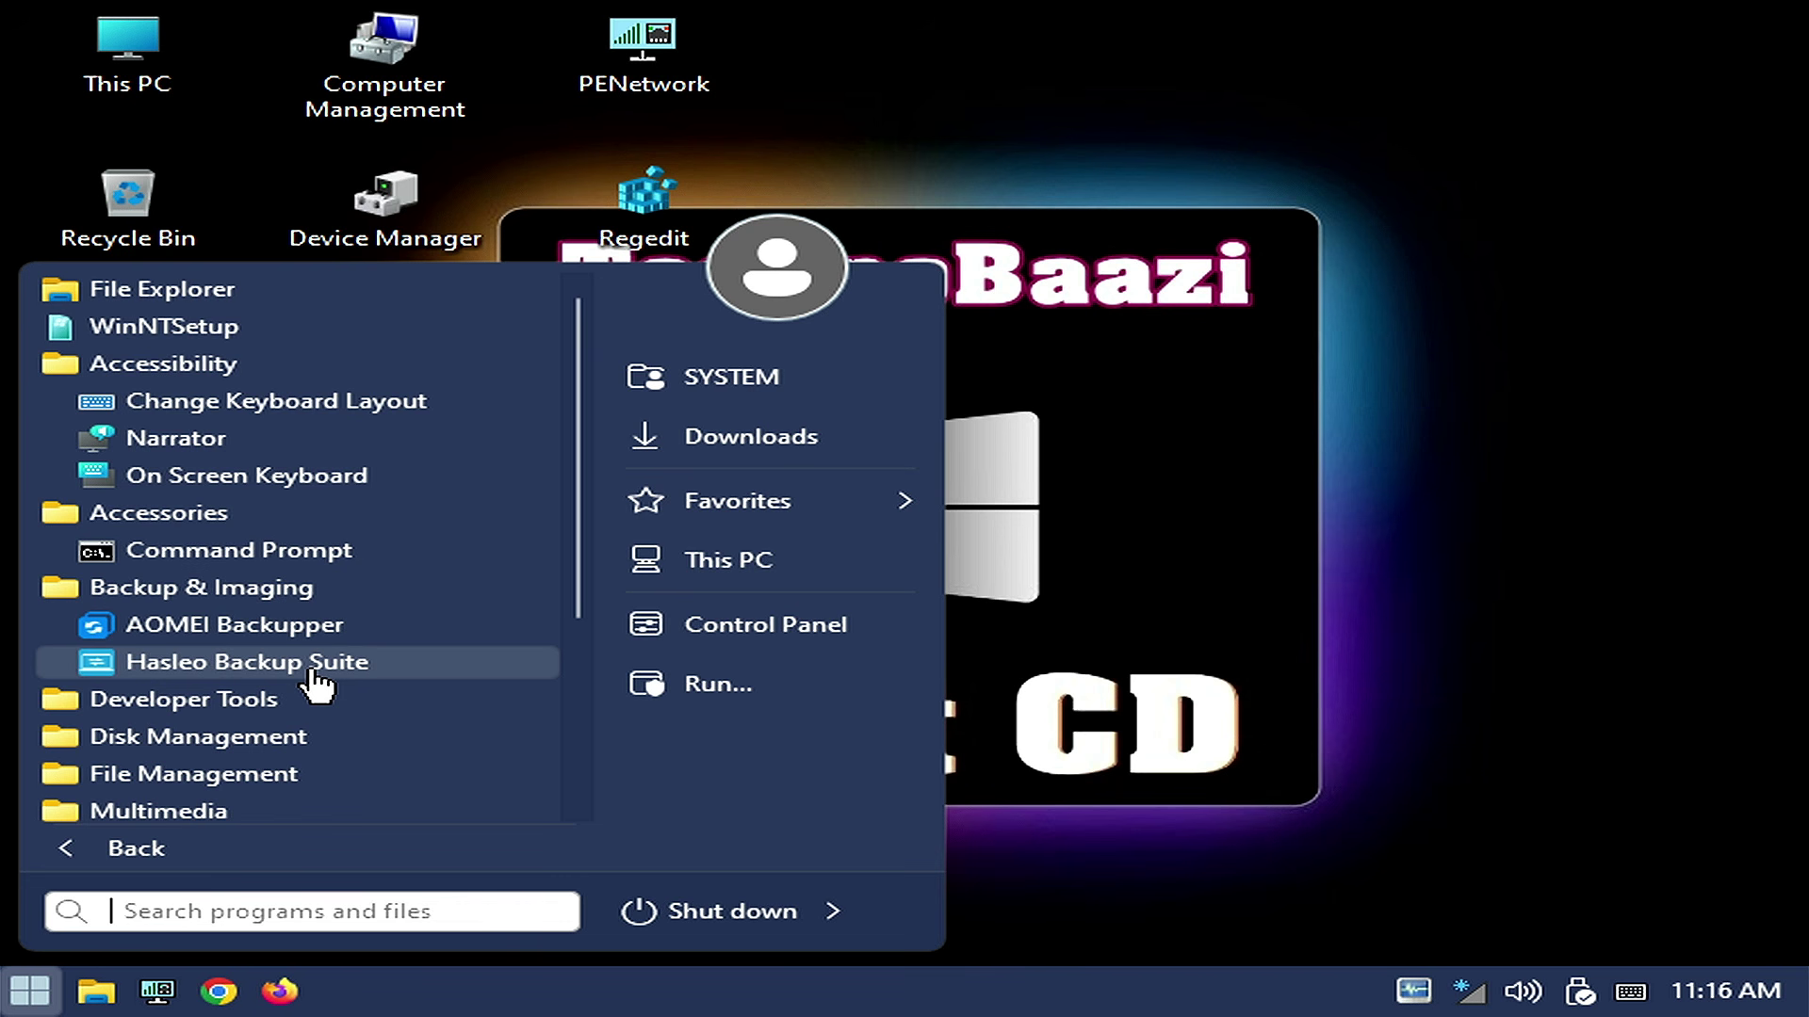
click(189, 706)
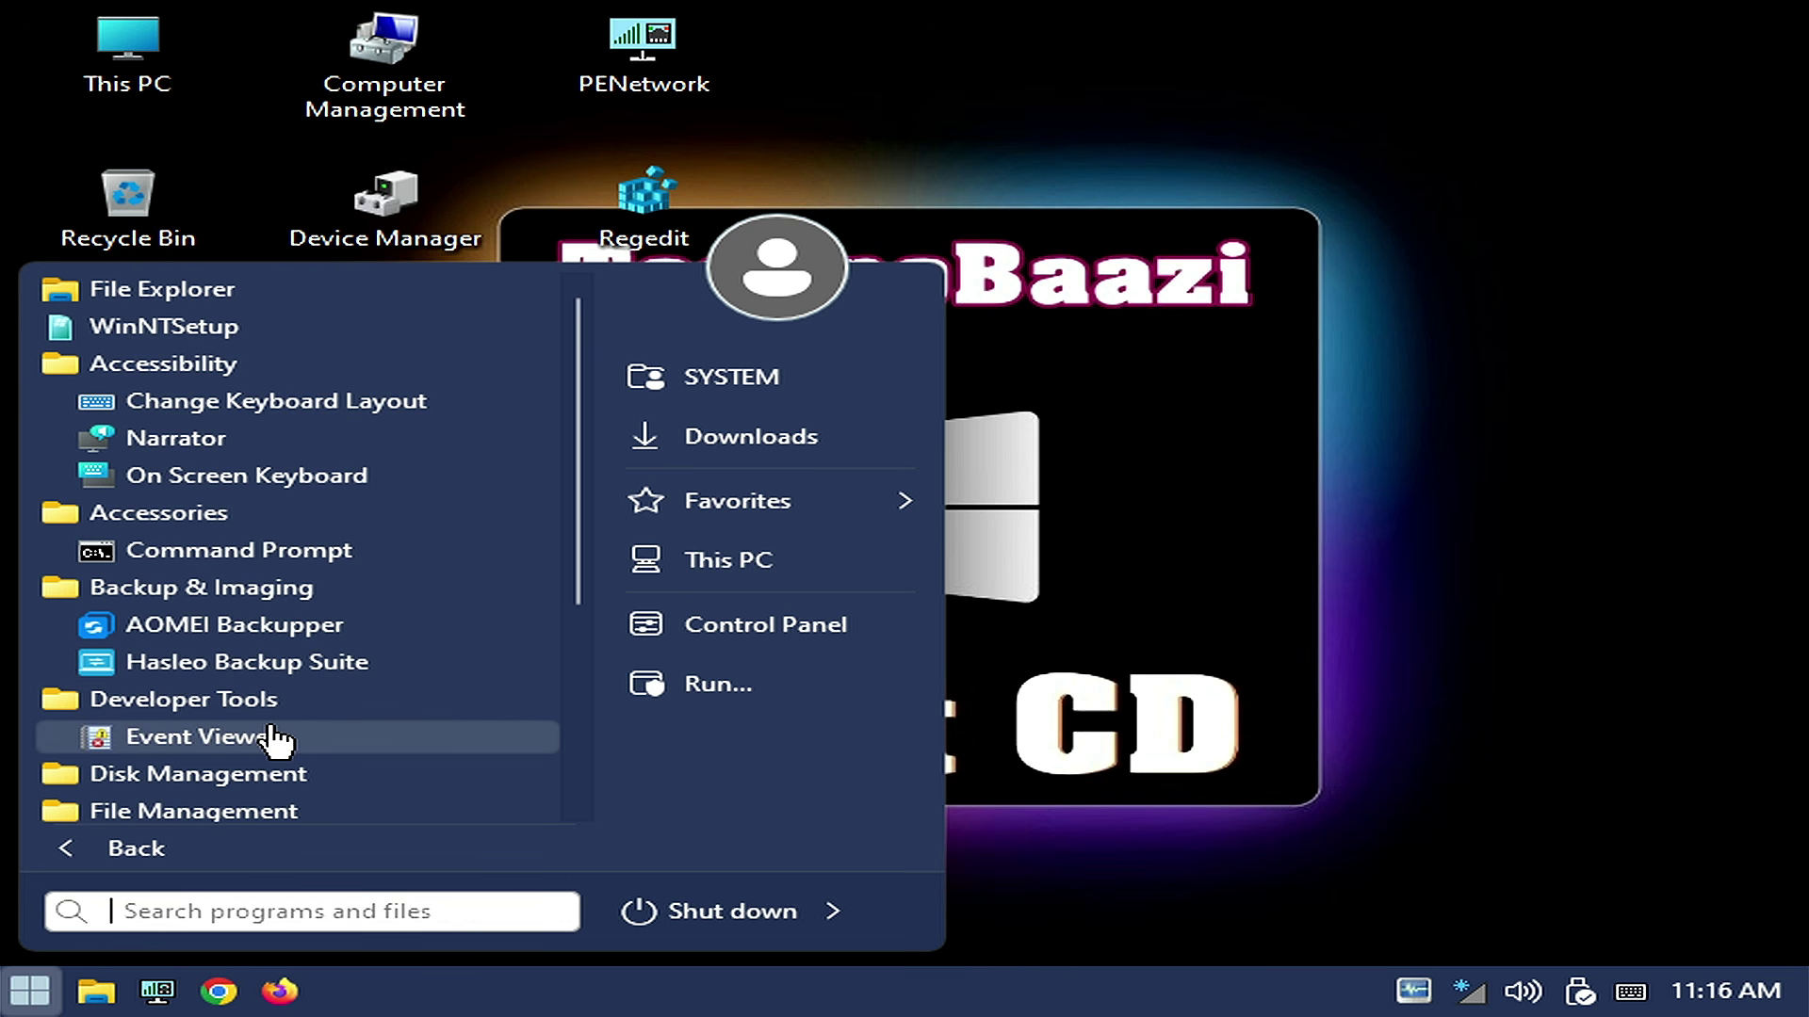
click(283, 774)
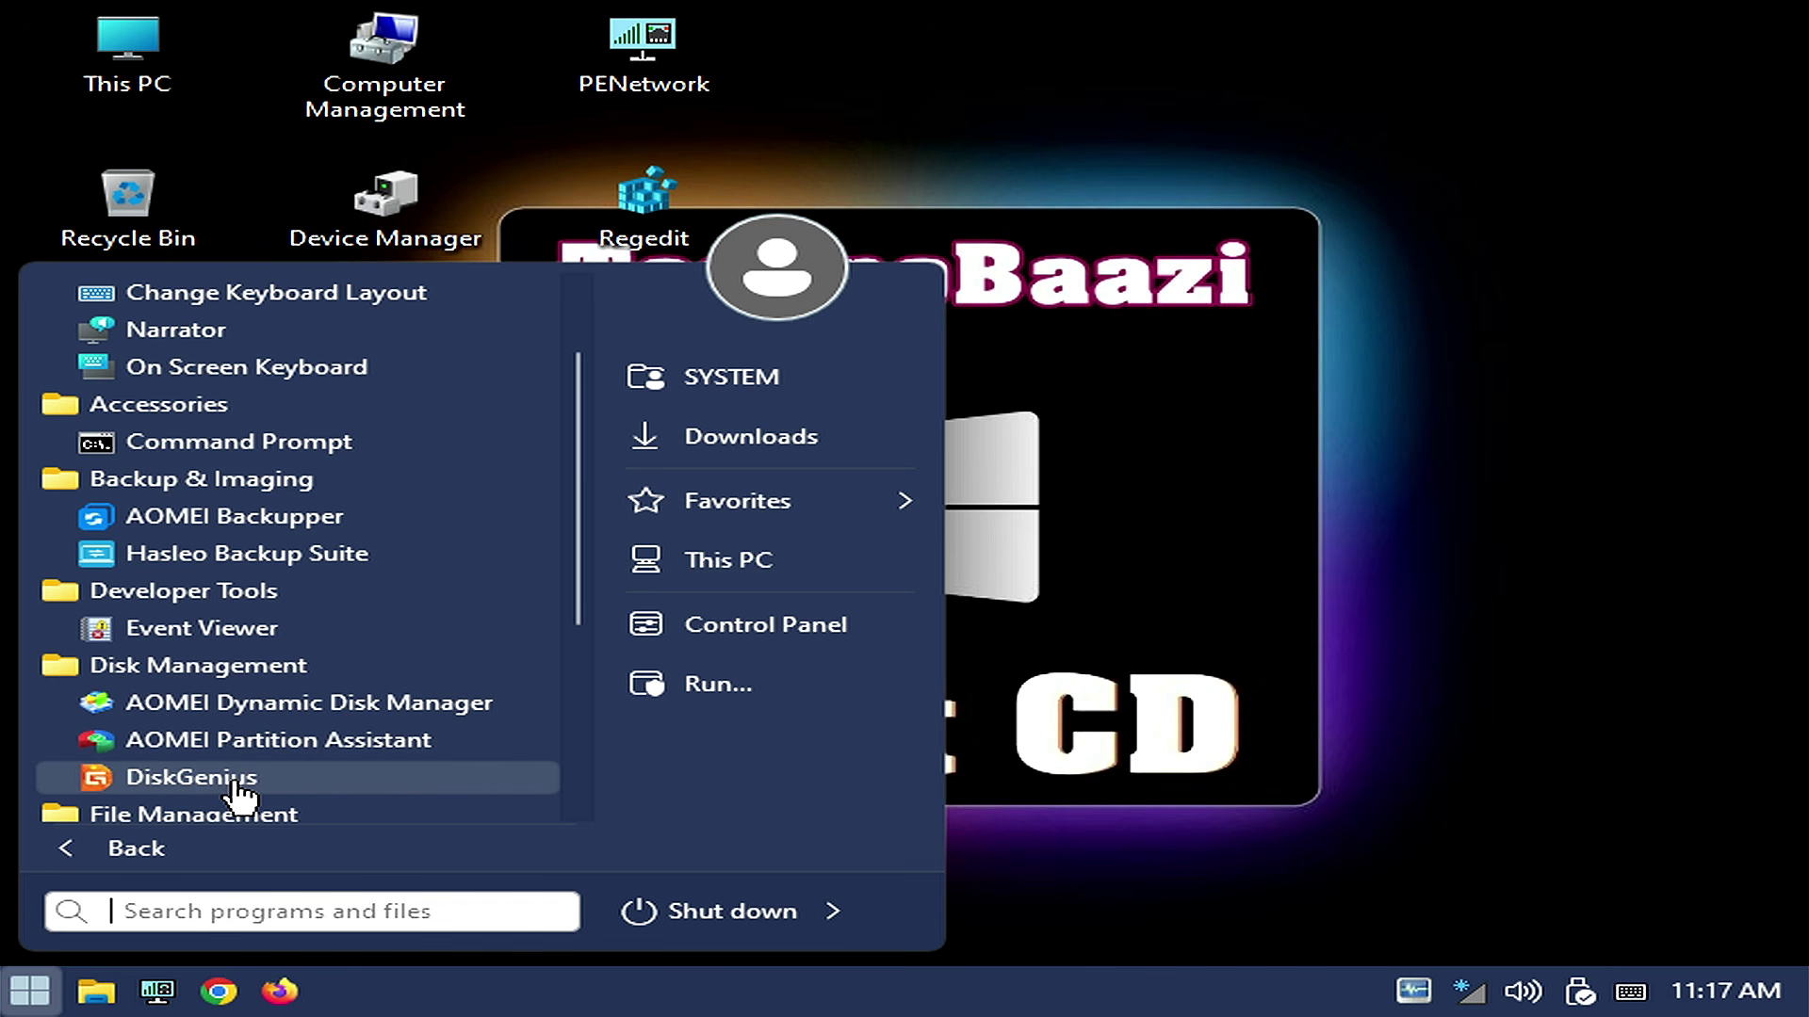
Expand the File Management, Multimedia, Networking, Password Recovery, Productivity and Startup program groups to review their contents.
scroll(240, 795, down, 3)
click(227, 482)
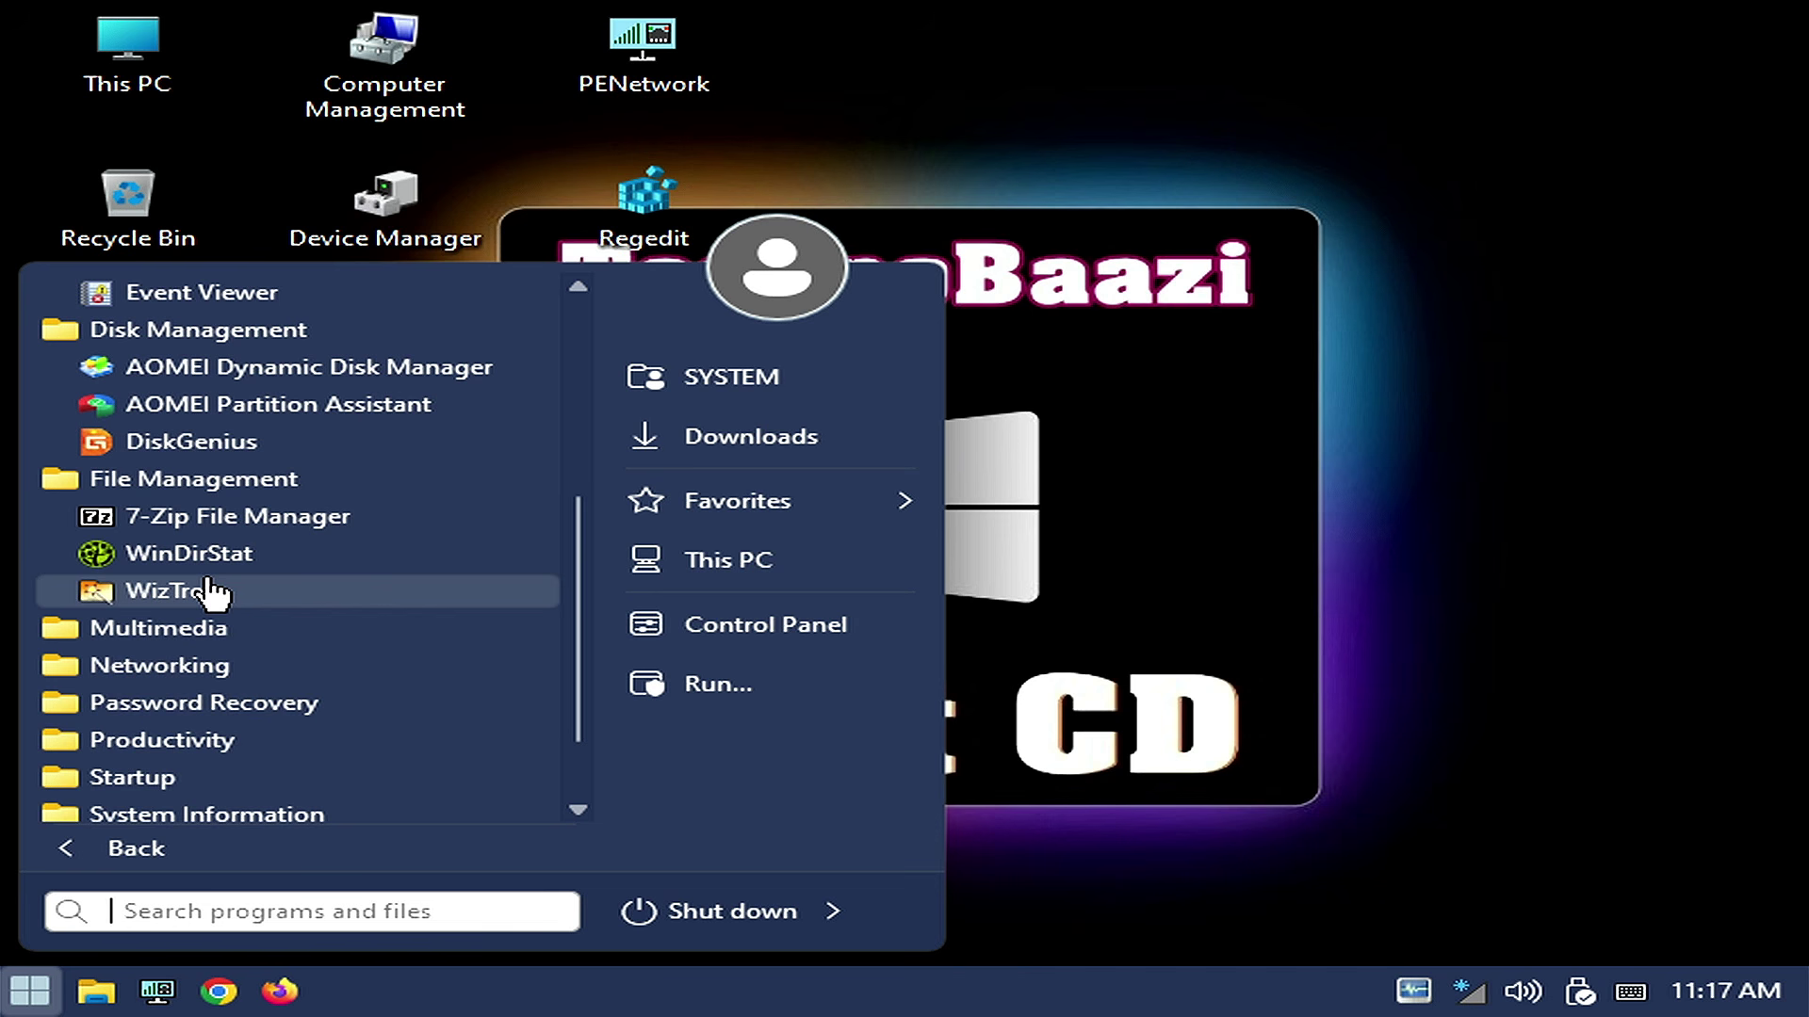
click(184, 628)
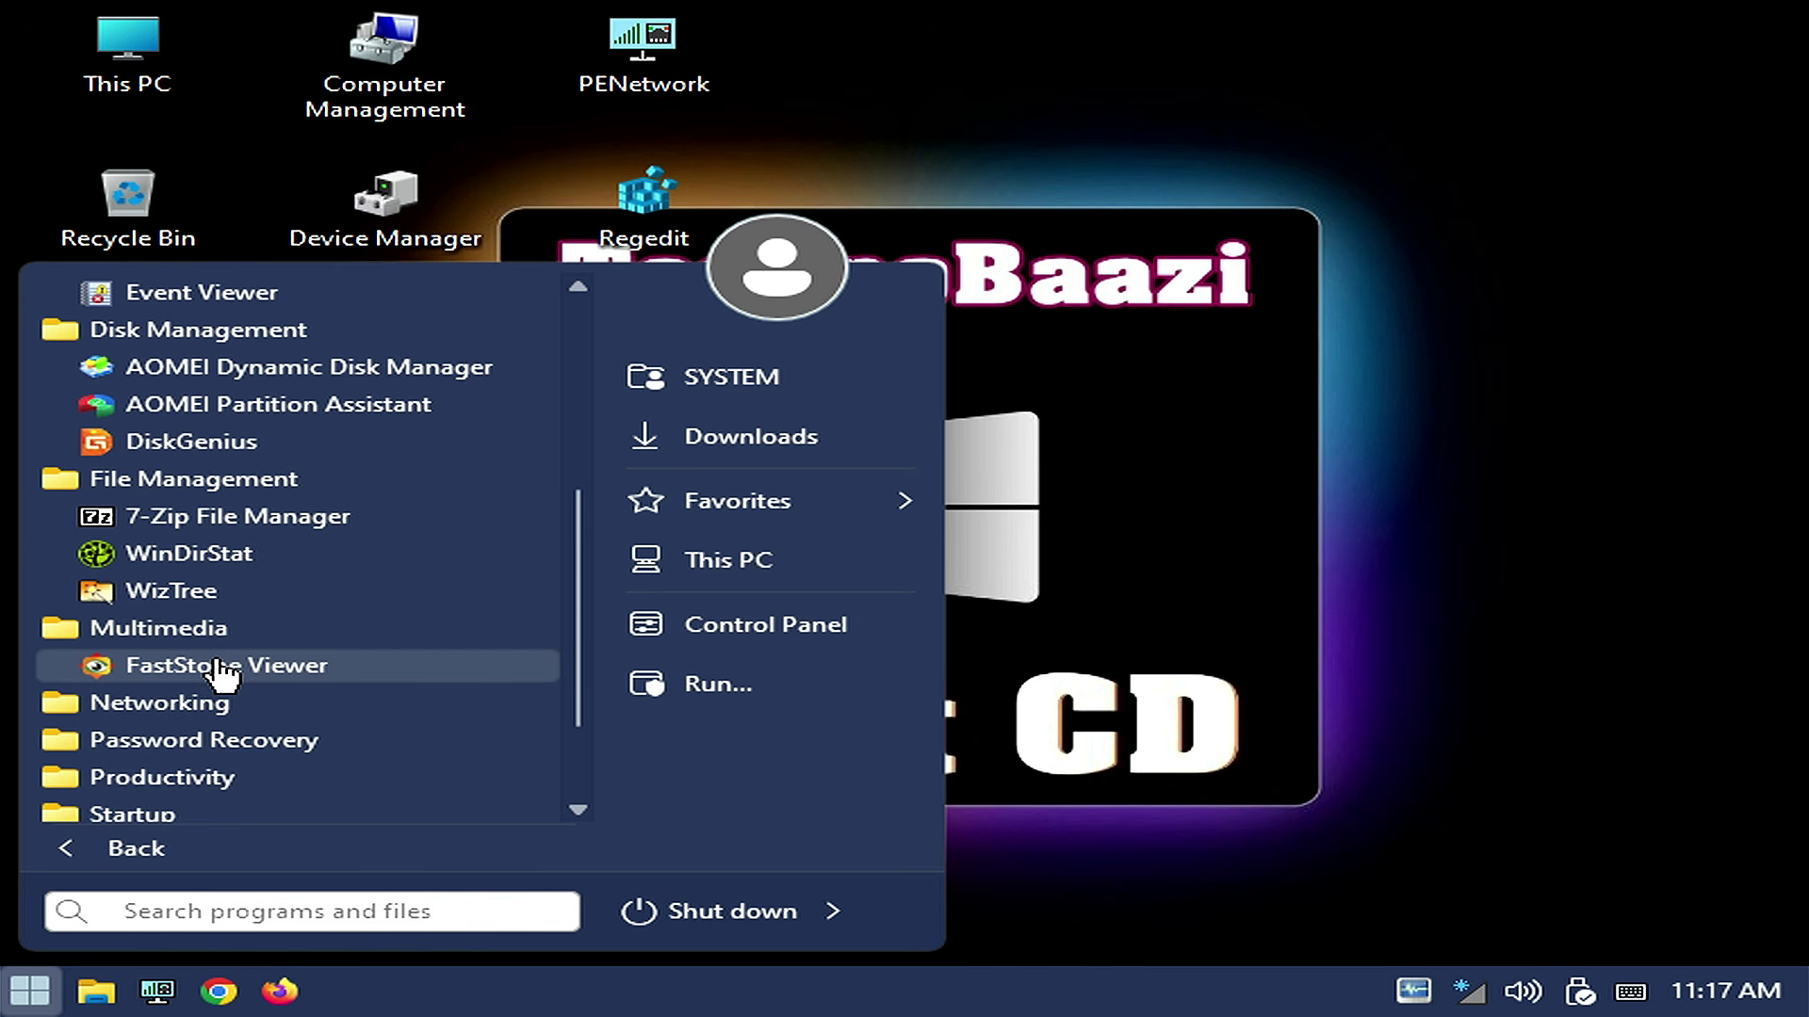
click(207, 705)
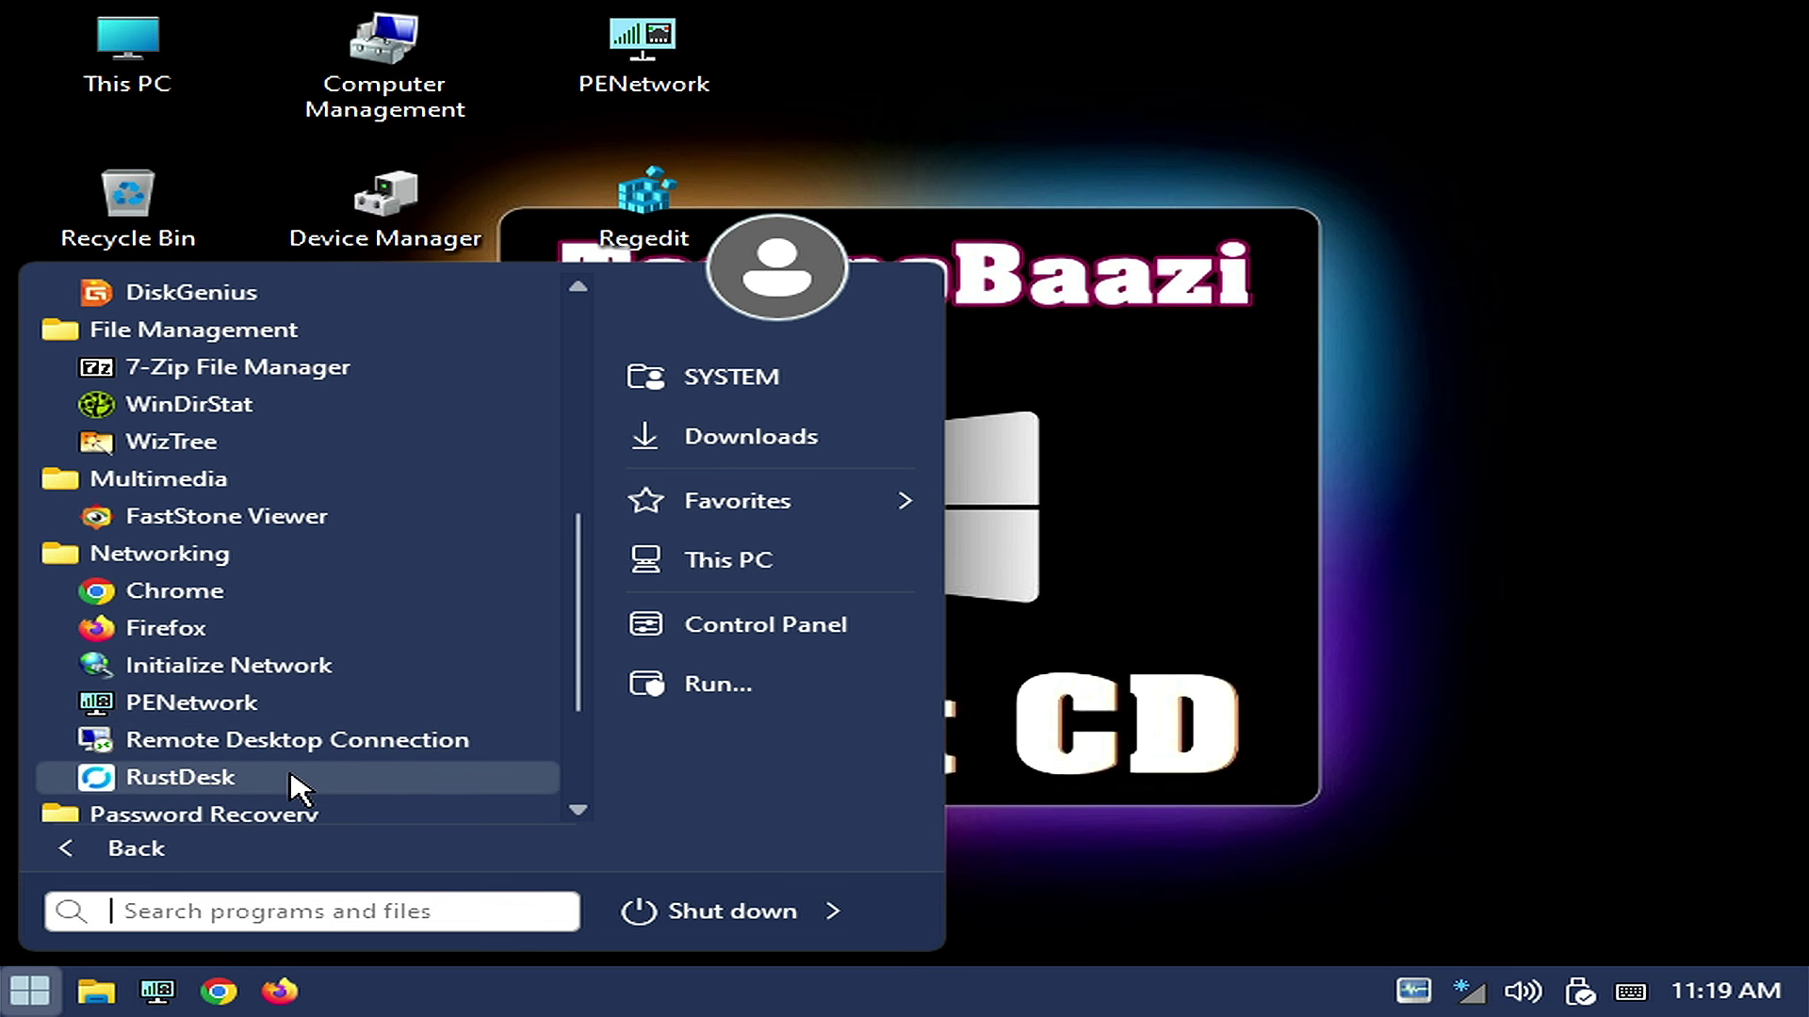
drag(570, 674, 576, 771)
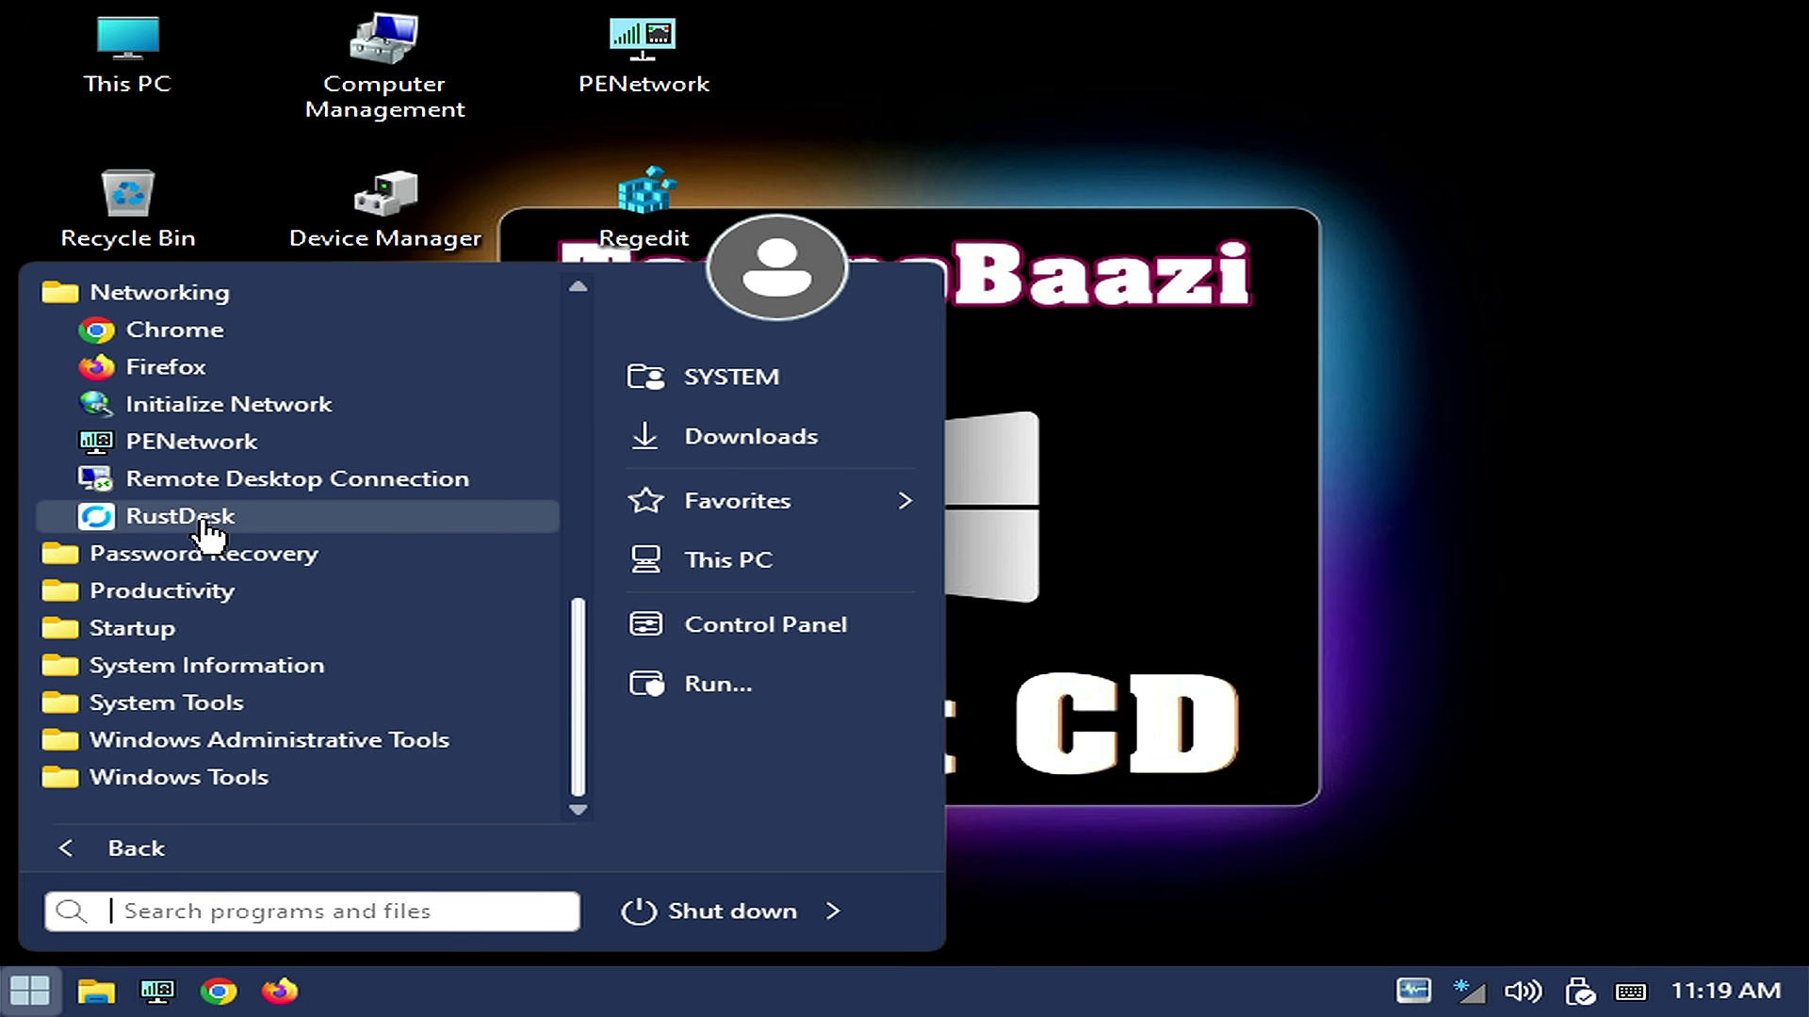
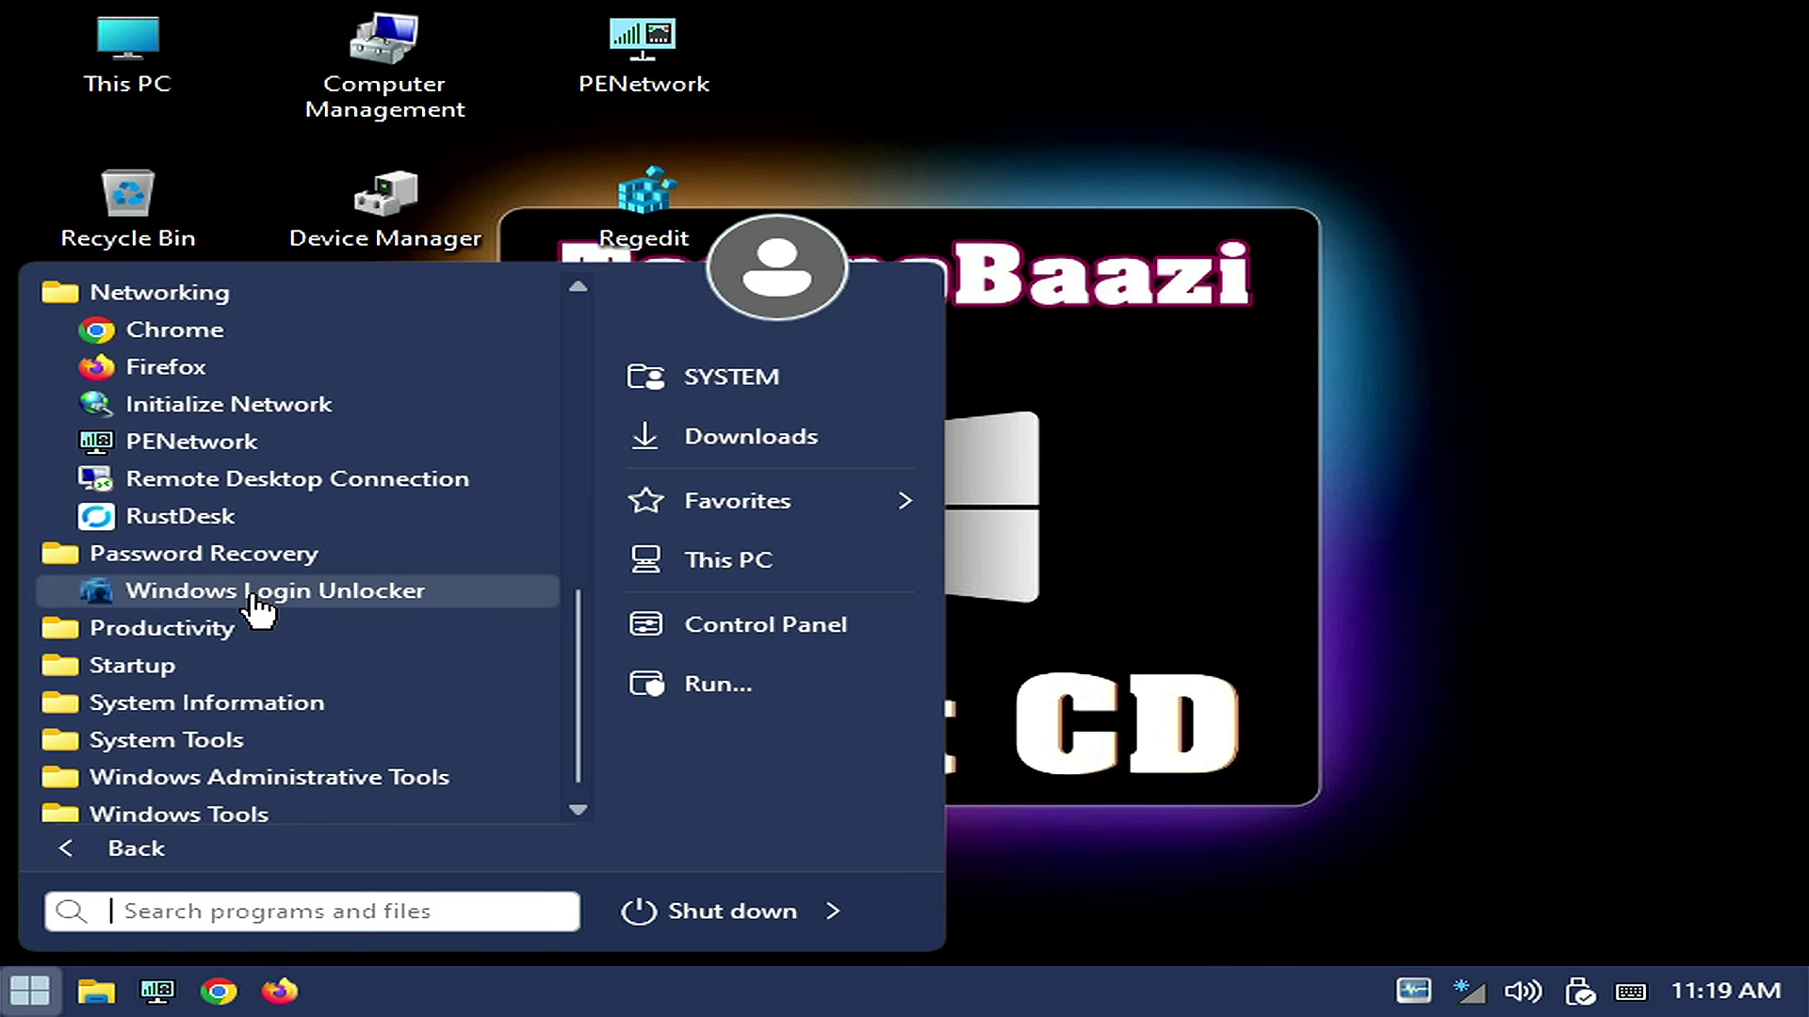
click(218, 625)
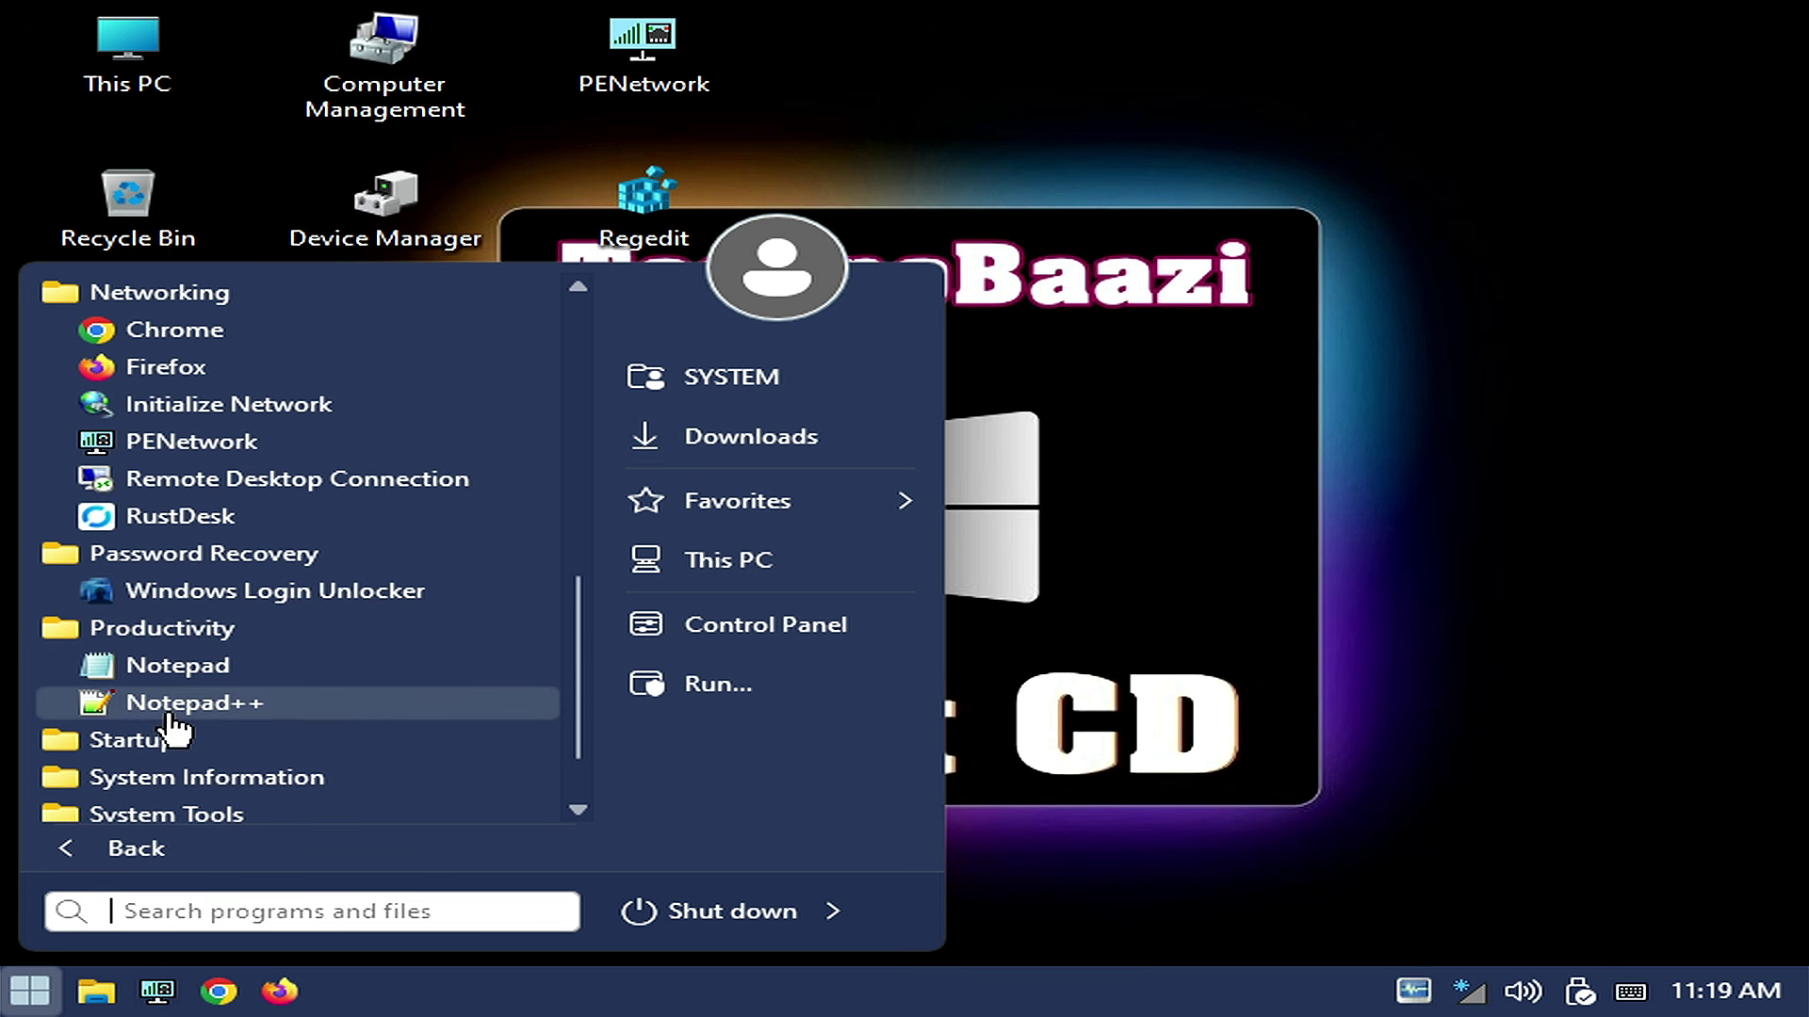
click(251, 739)
Expand the System Information, System Tools, Windows Administrative Tools and Windows Tools program groups to review their tools.
scroll(258, 735, down, 2)
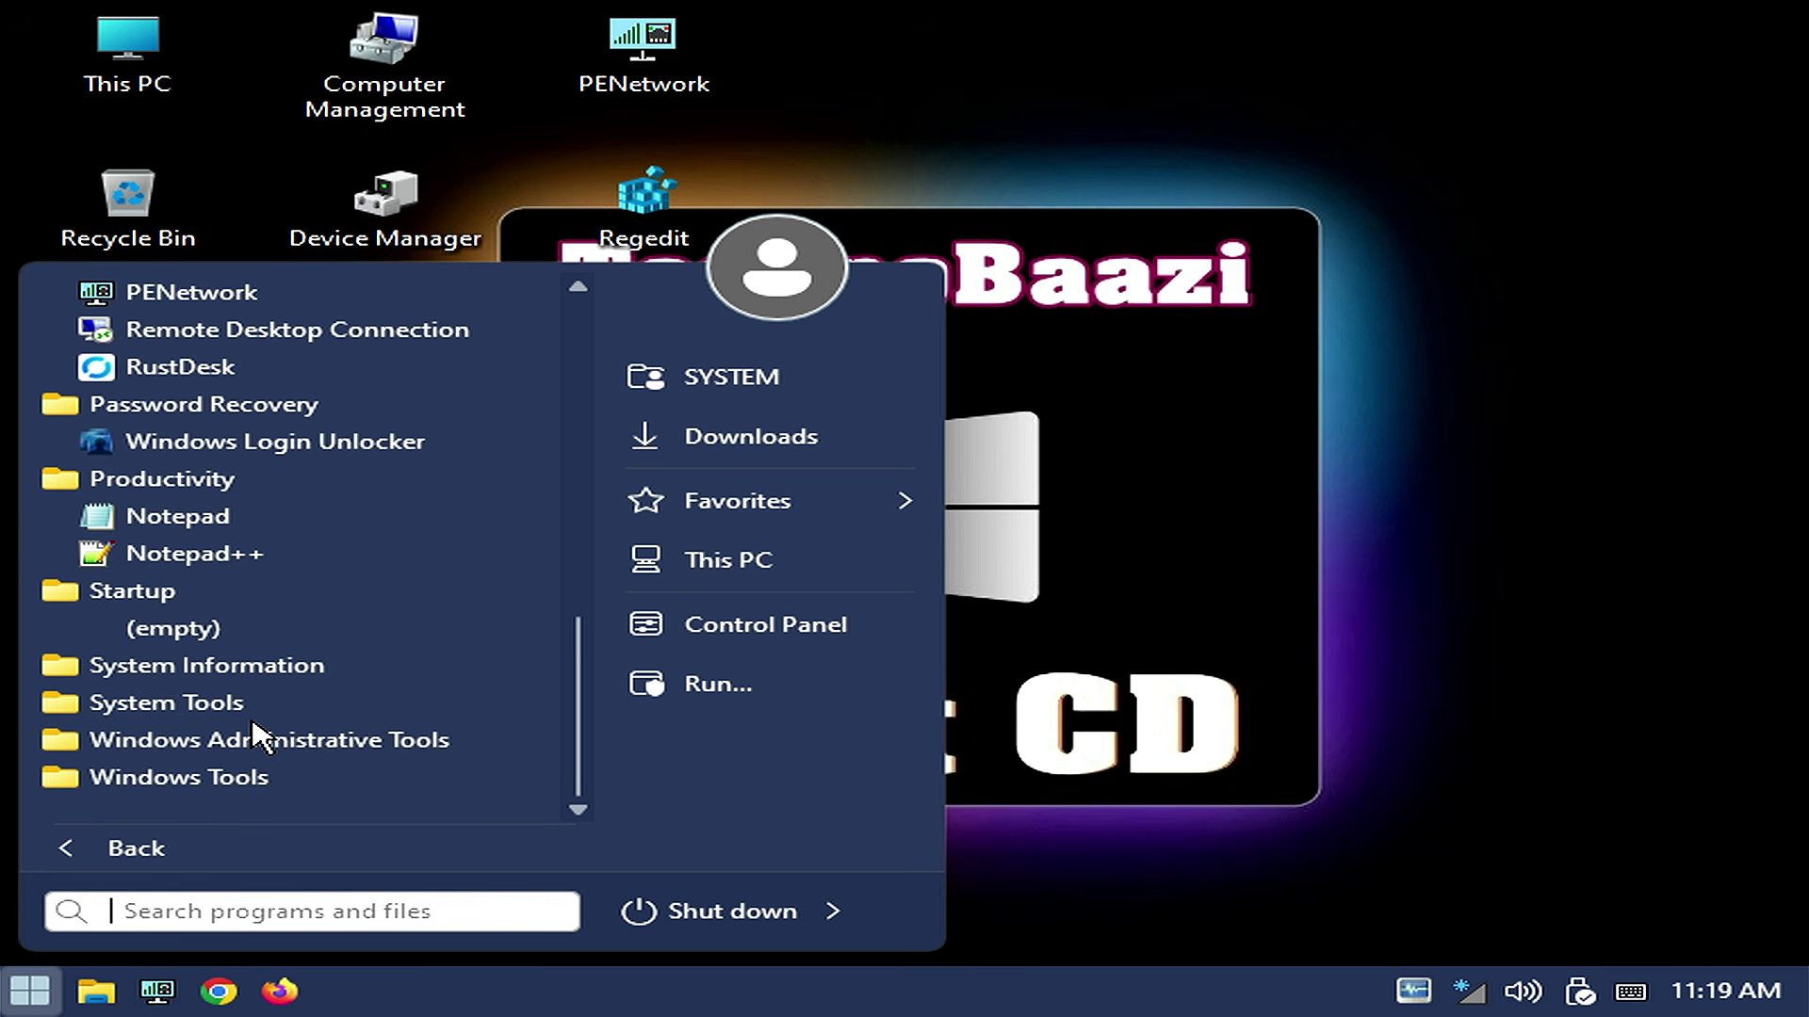
click(271, 677)
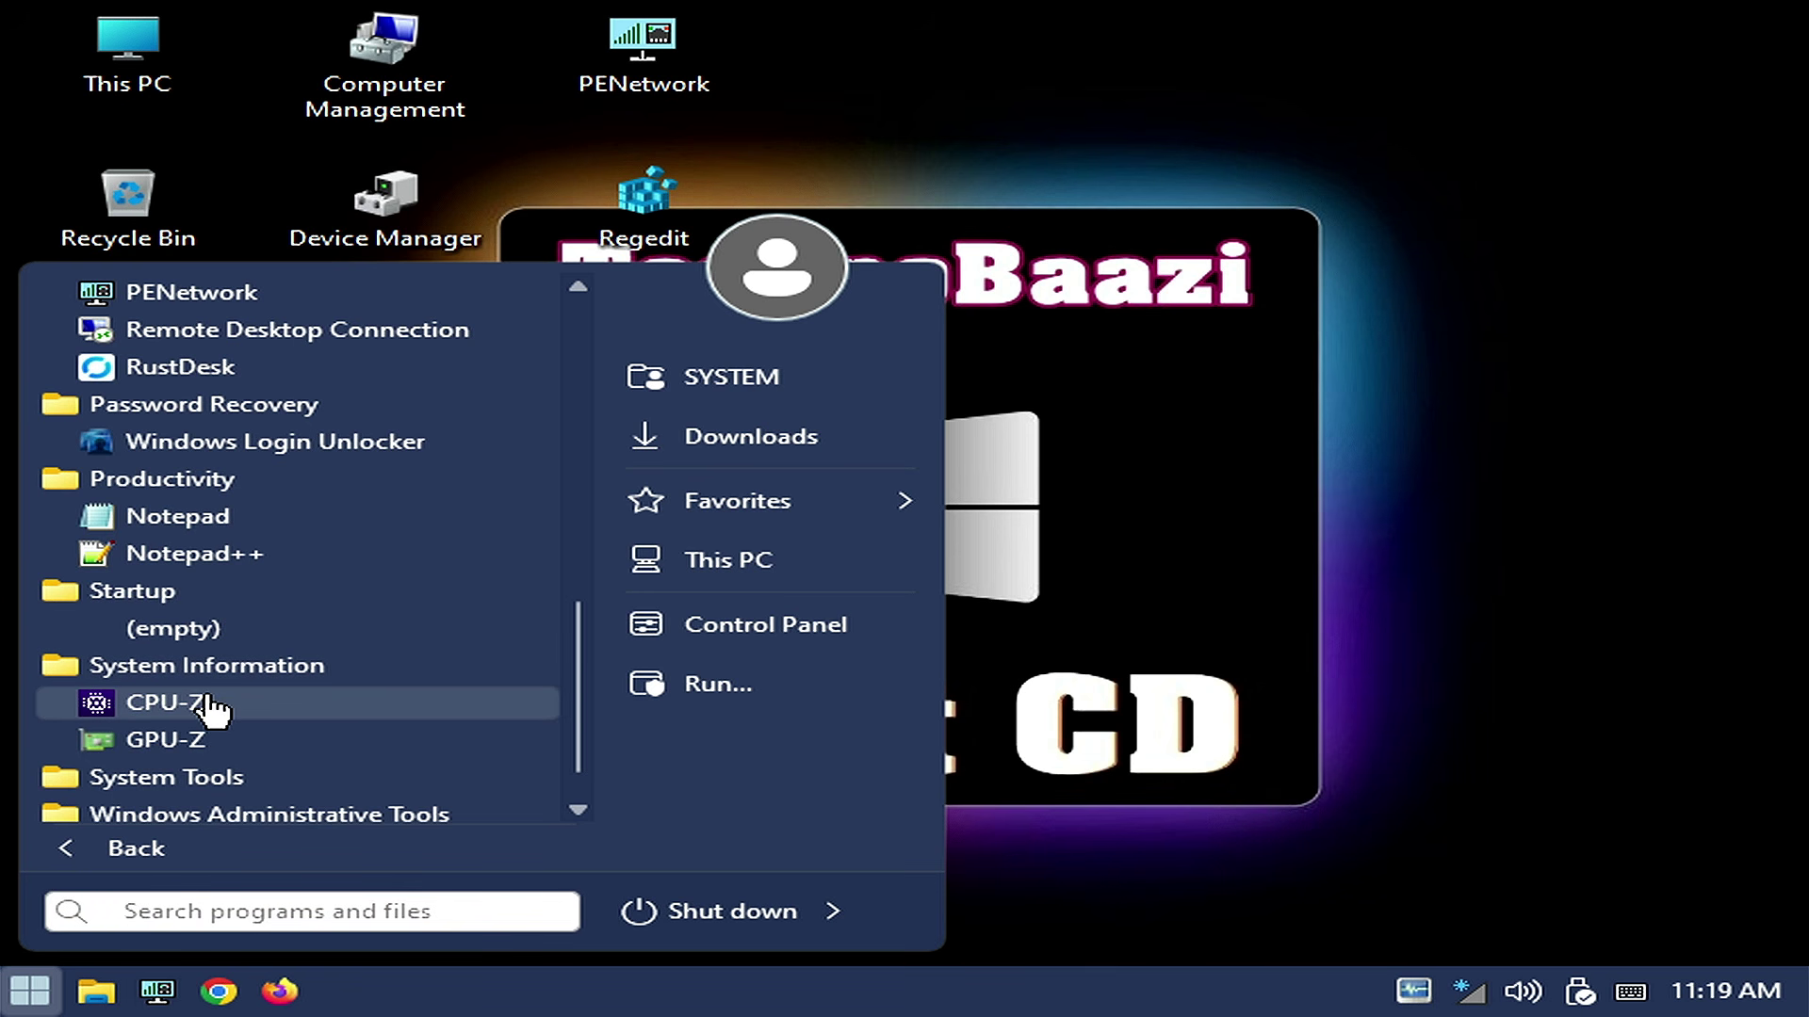
click(215, 780)
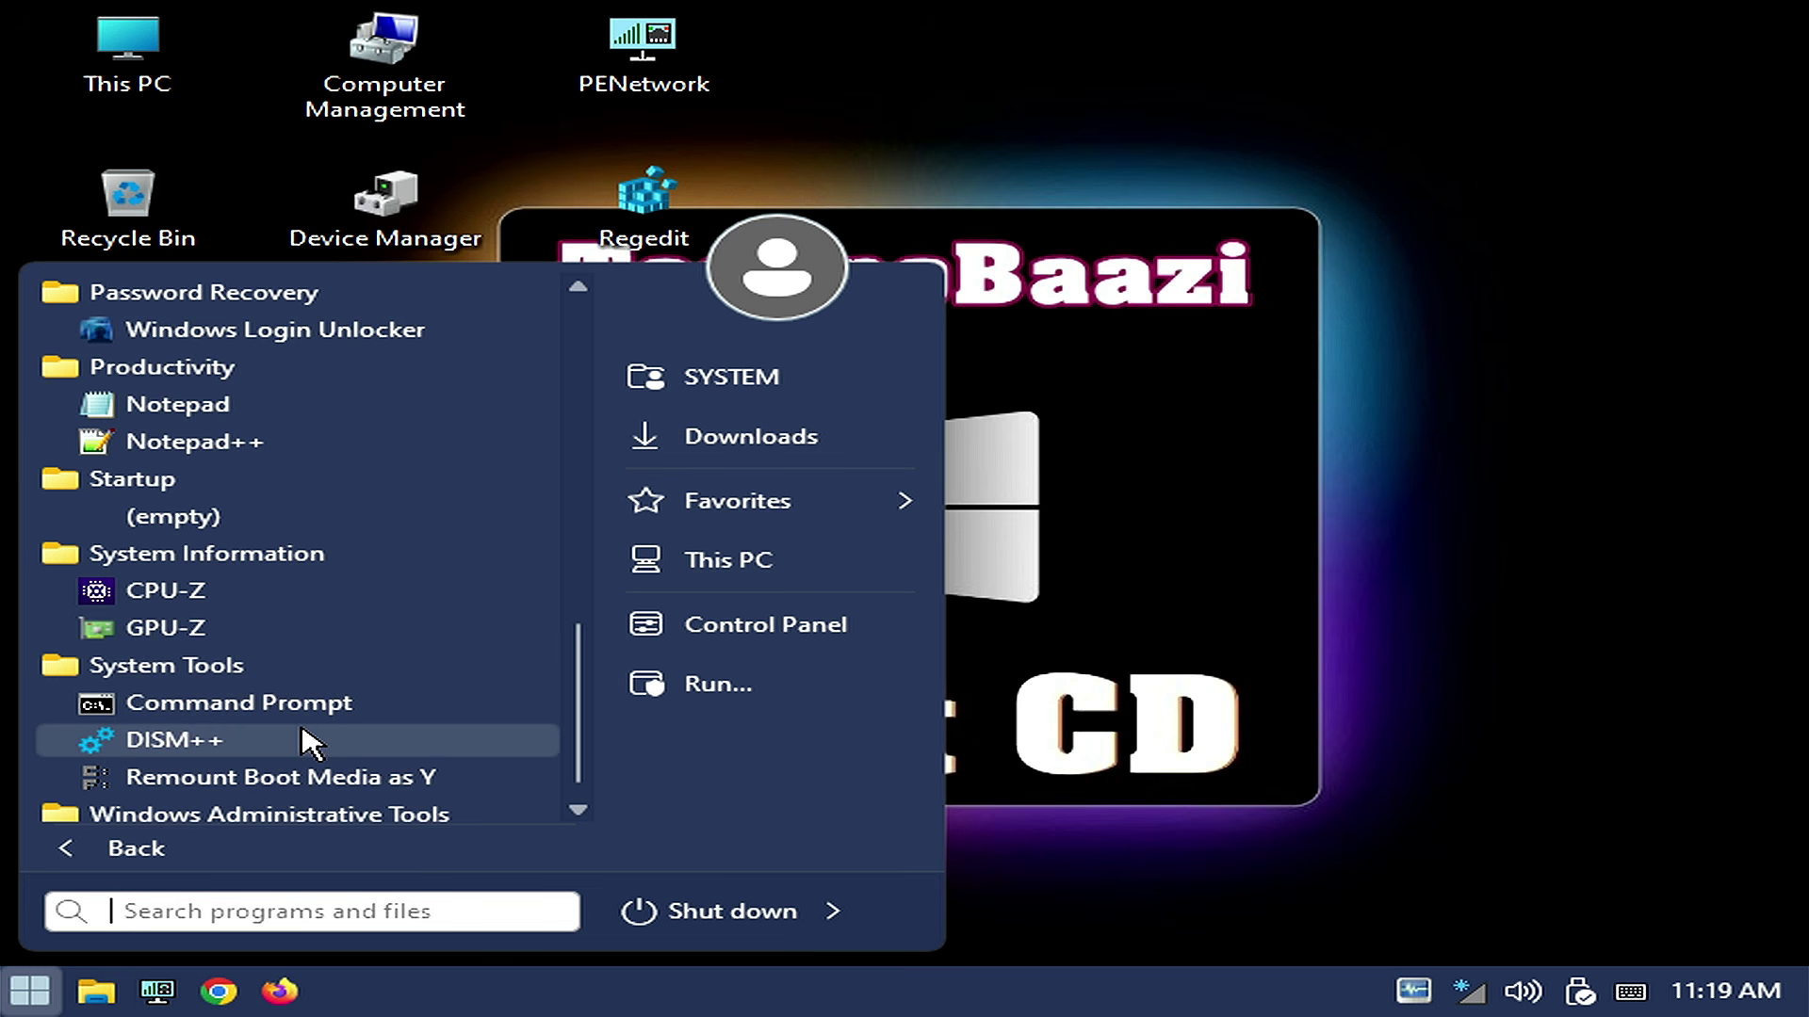
click(330, 816)
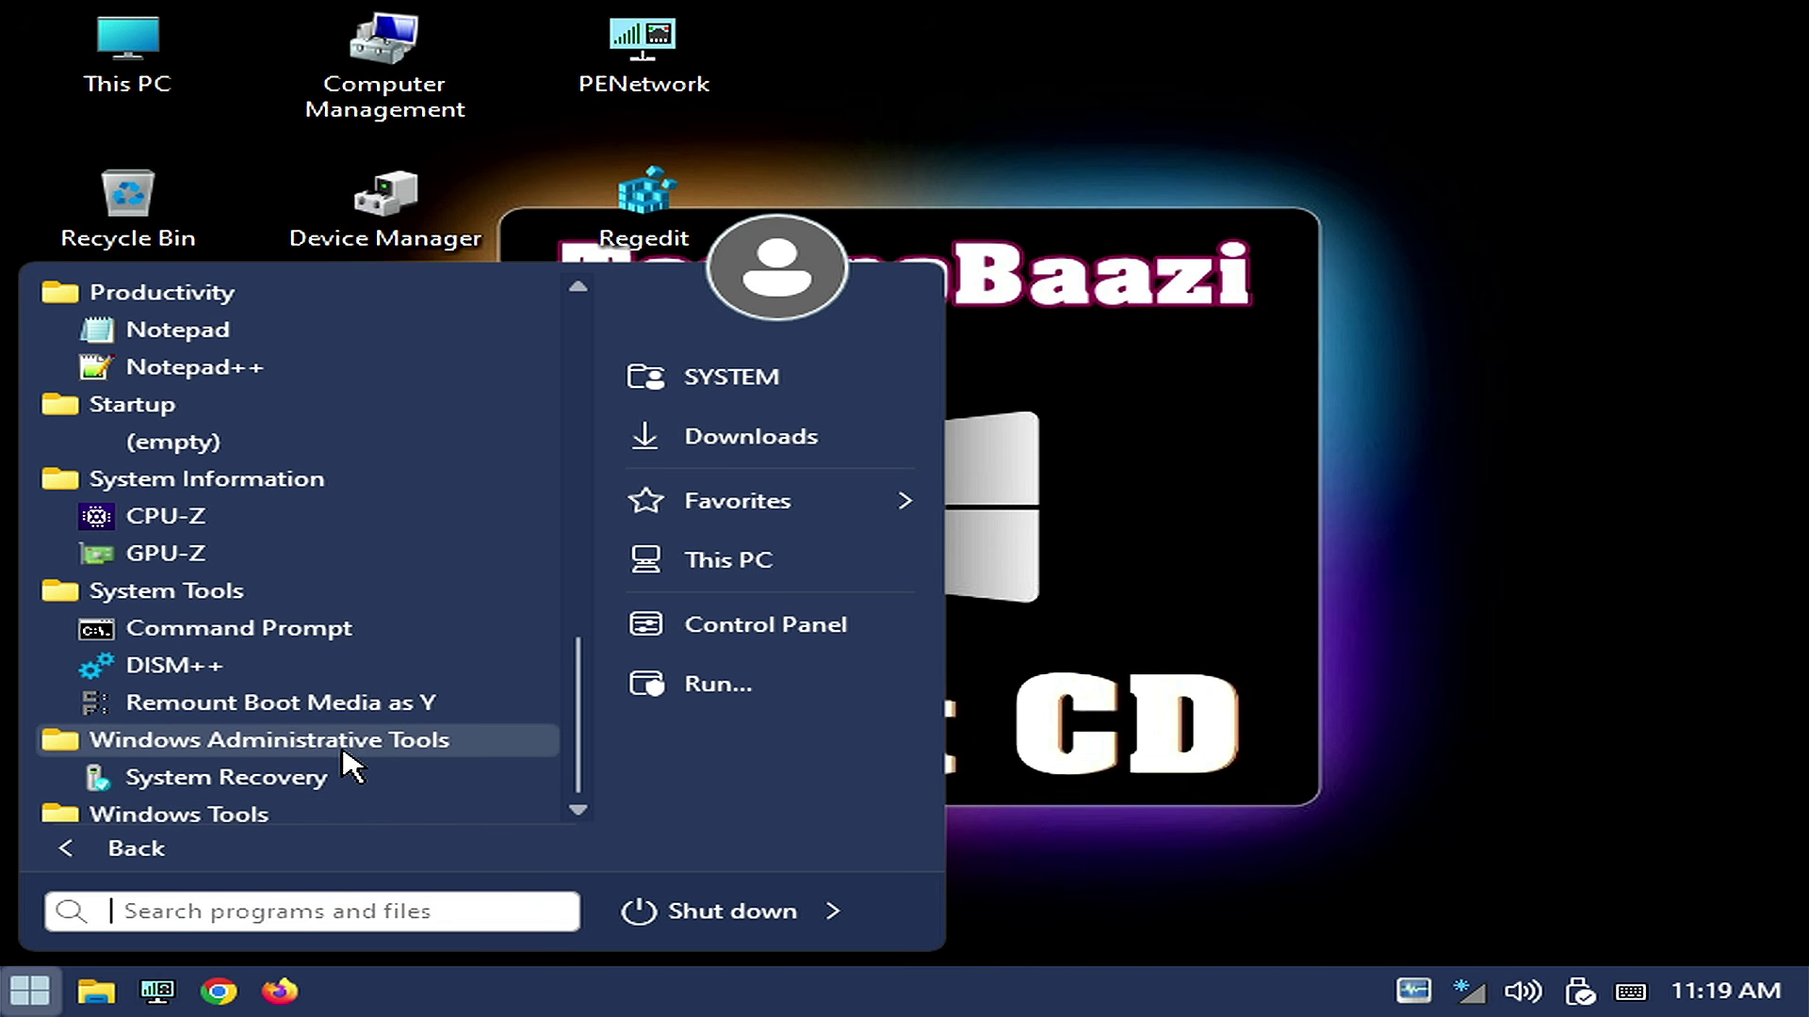
scroll(278, 789, down, 1)
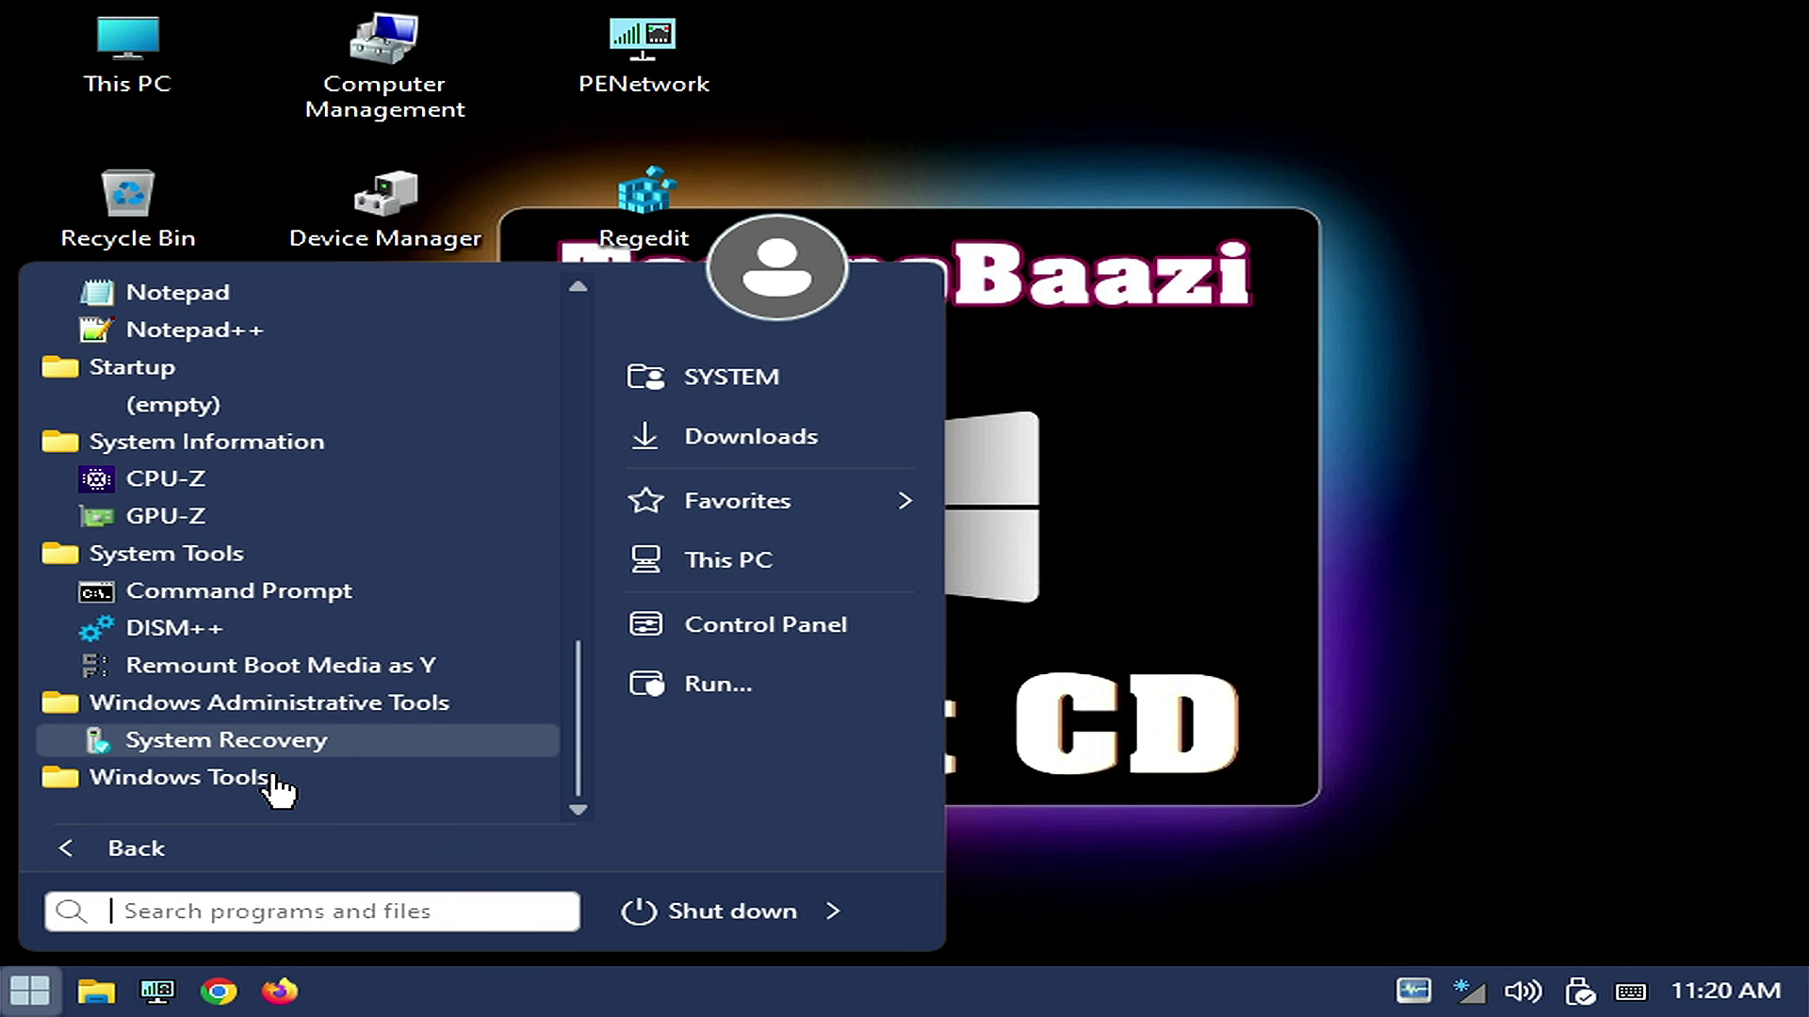
click(268, 781)
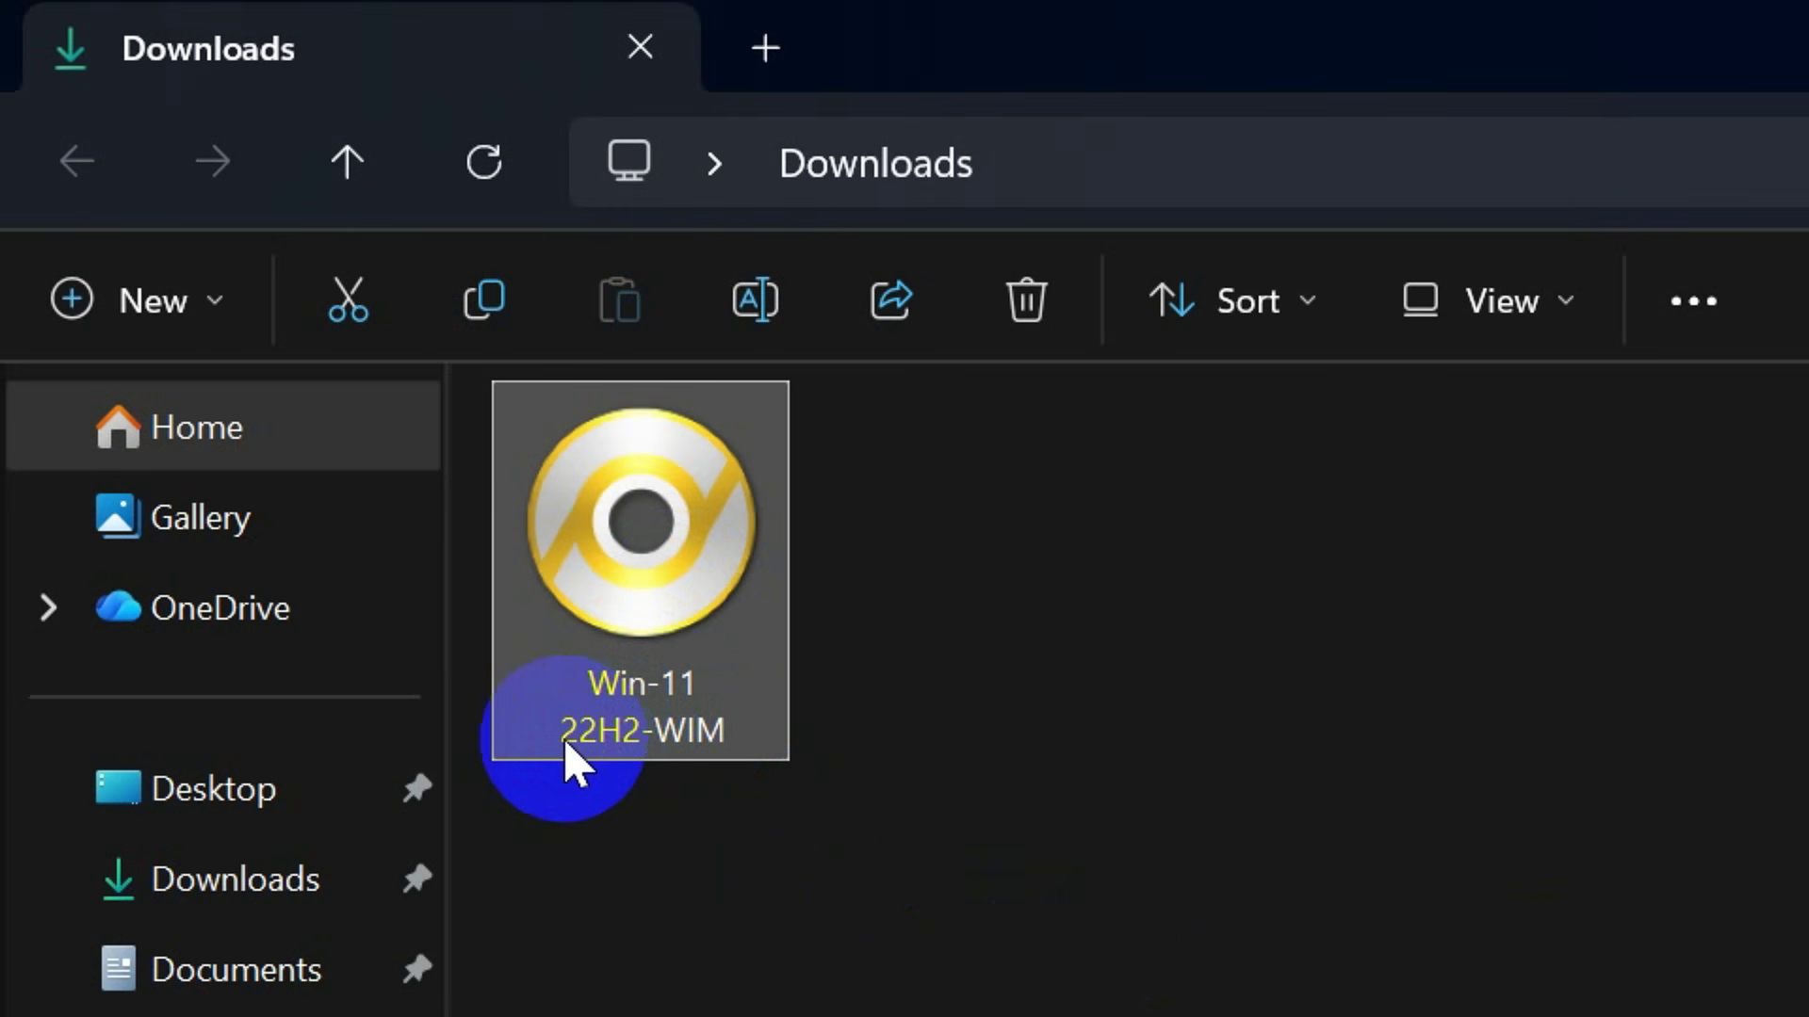
Open the sources folder of Win-11 22H2-WIM in the Downloads folder and select install.wim.
mouse_move(675, 761)
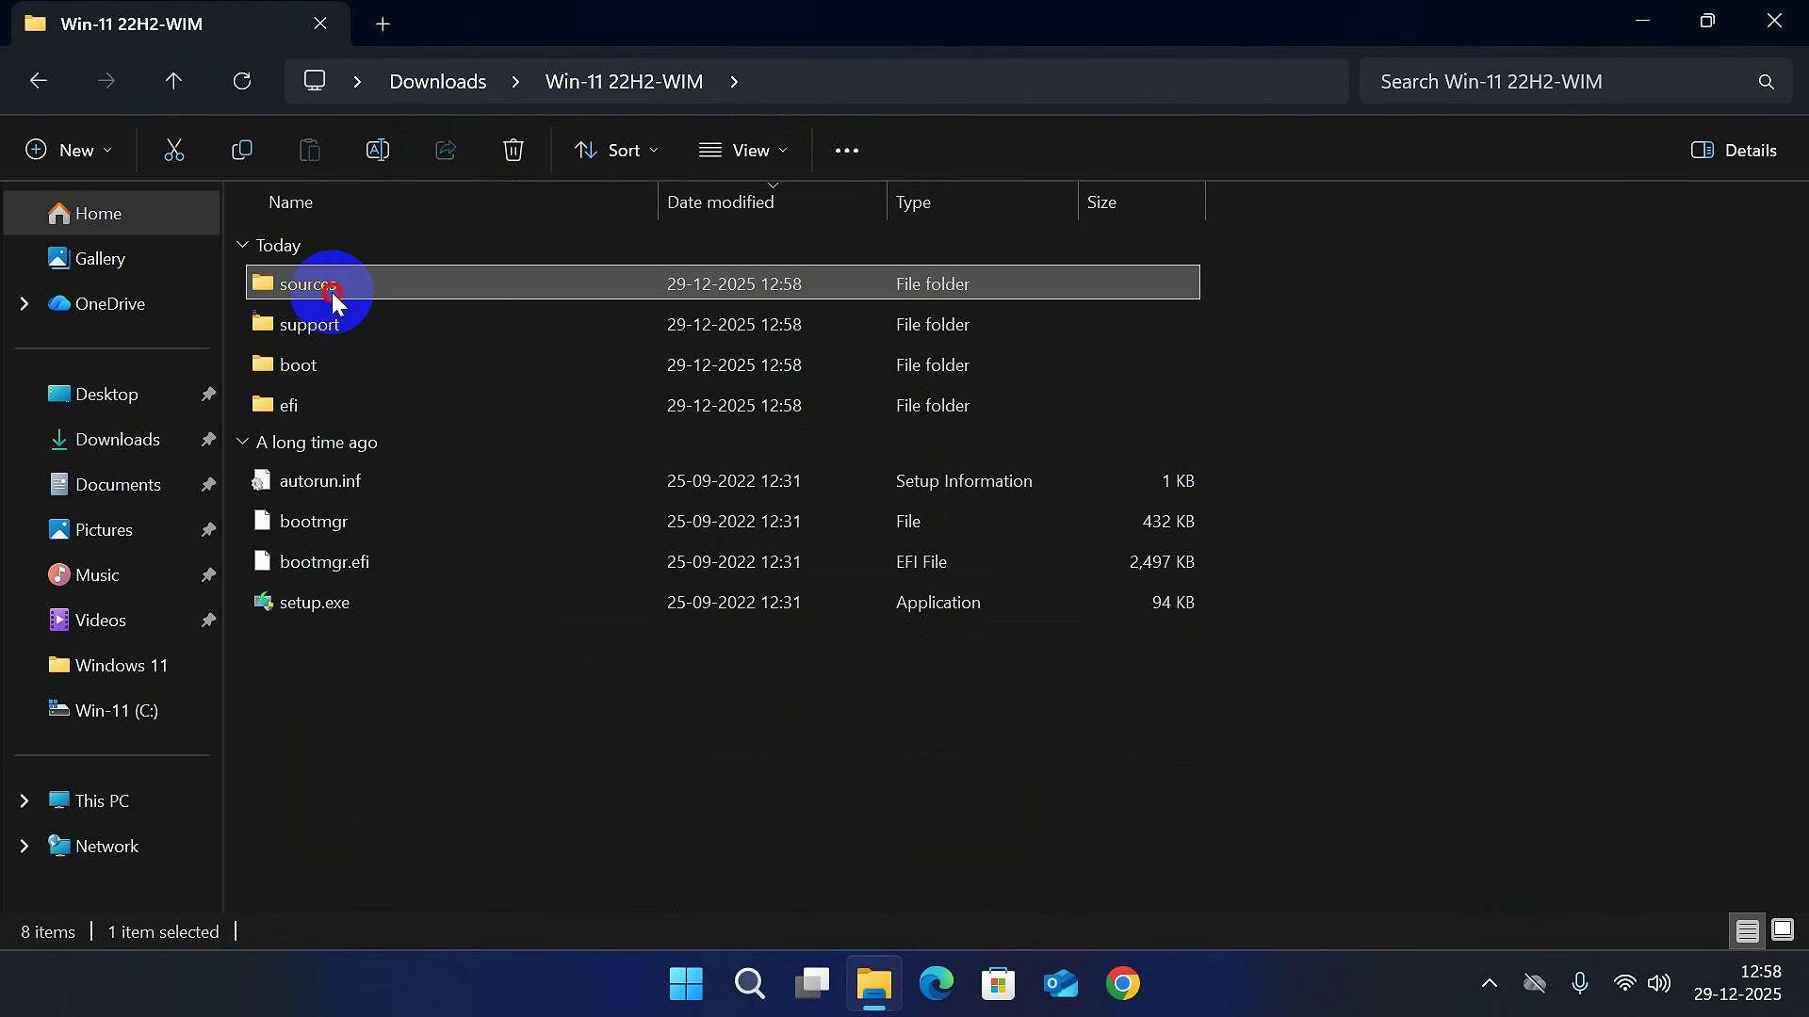
double_click(332, 292)
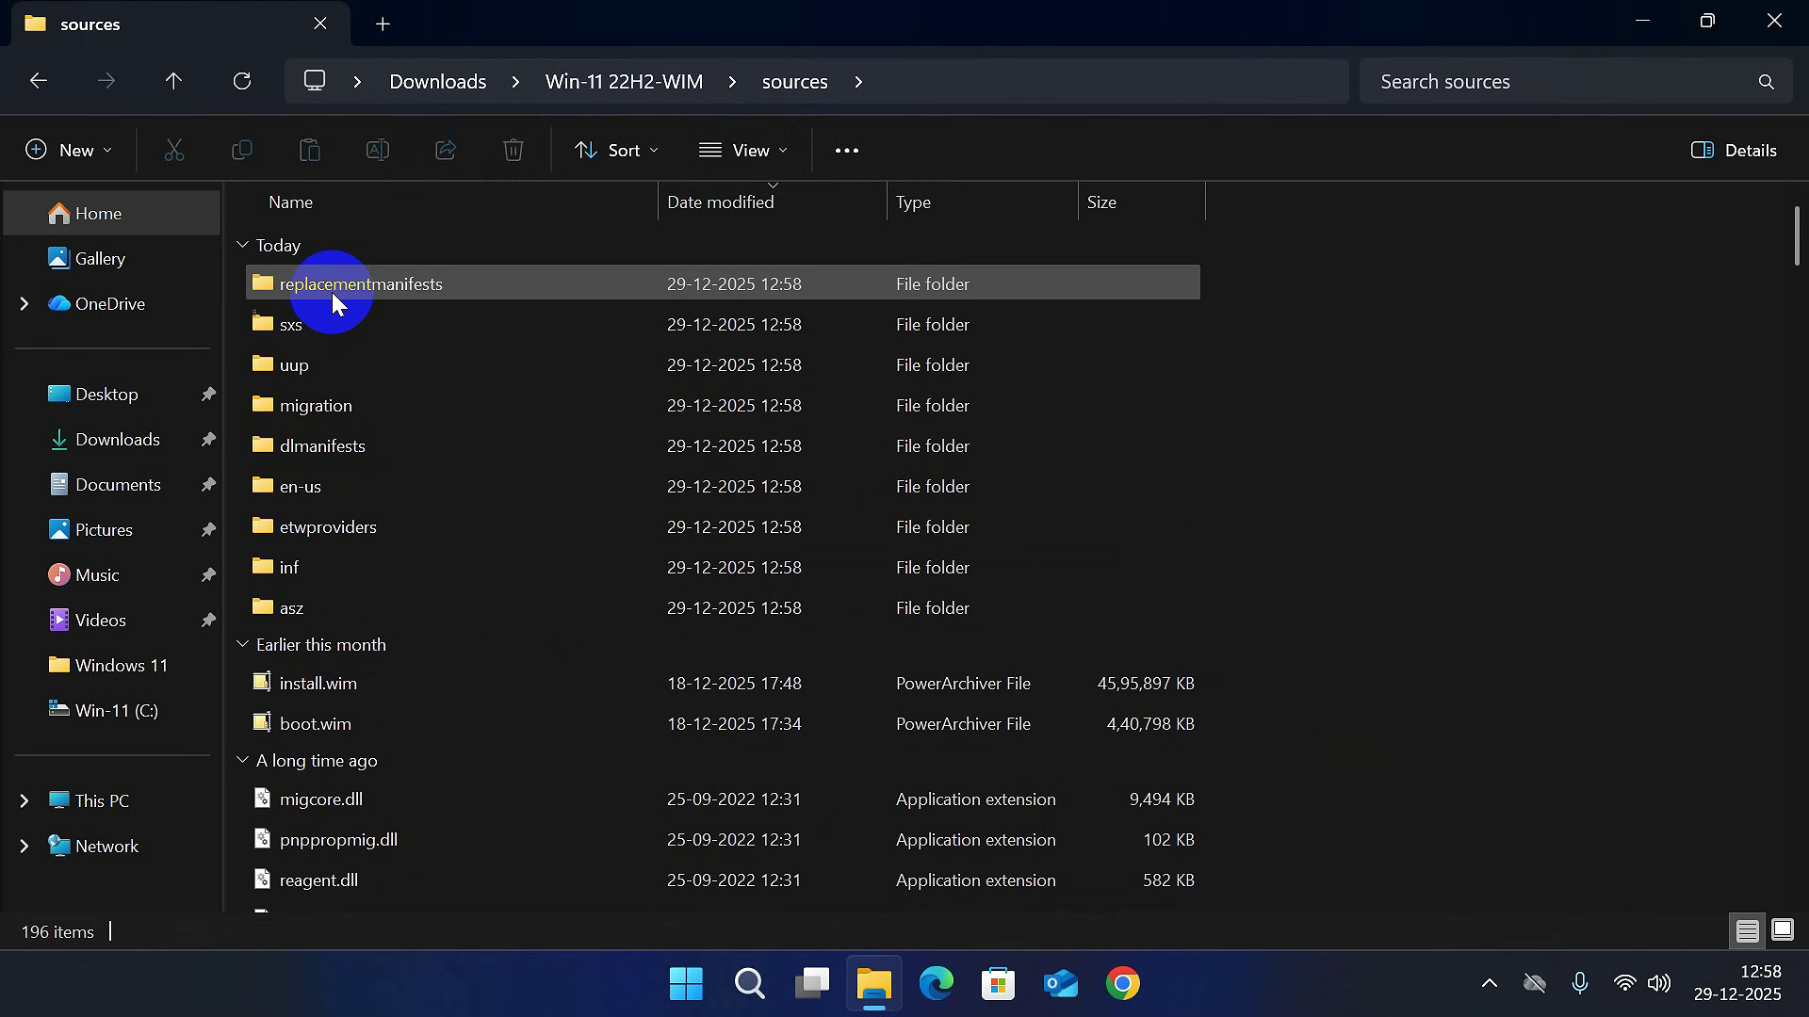
click(359, 682)
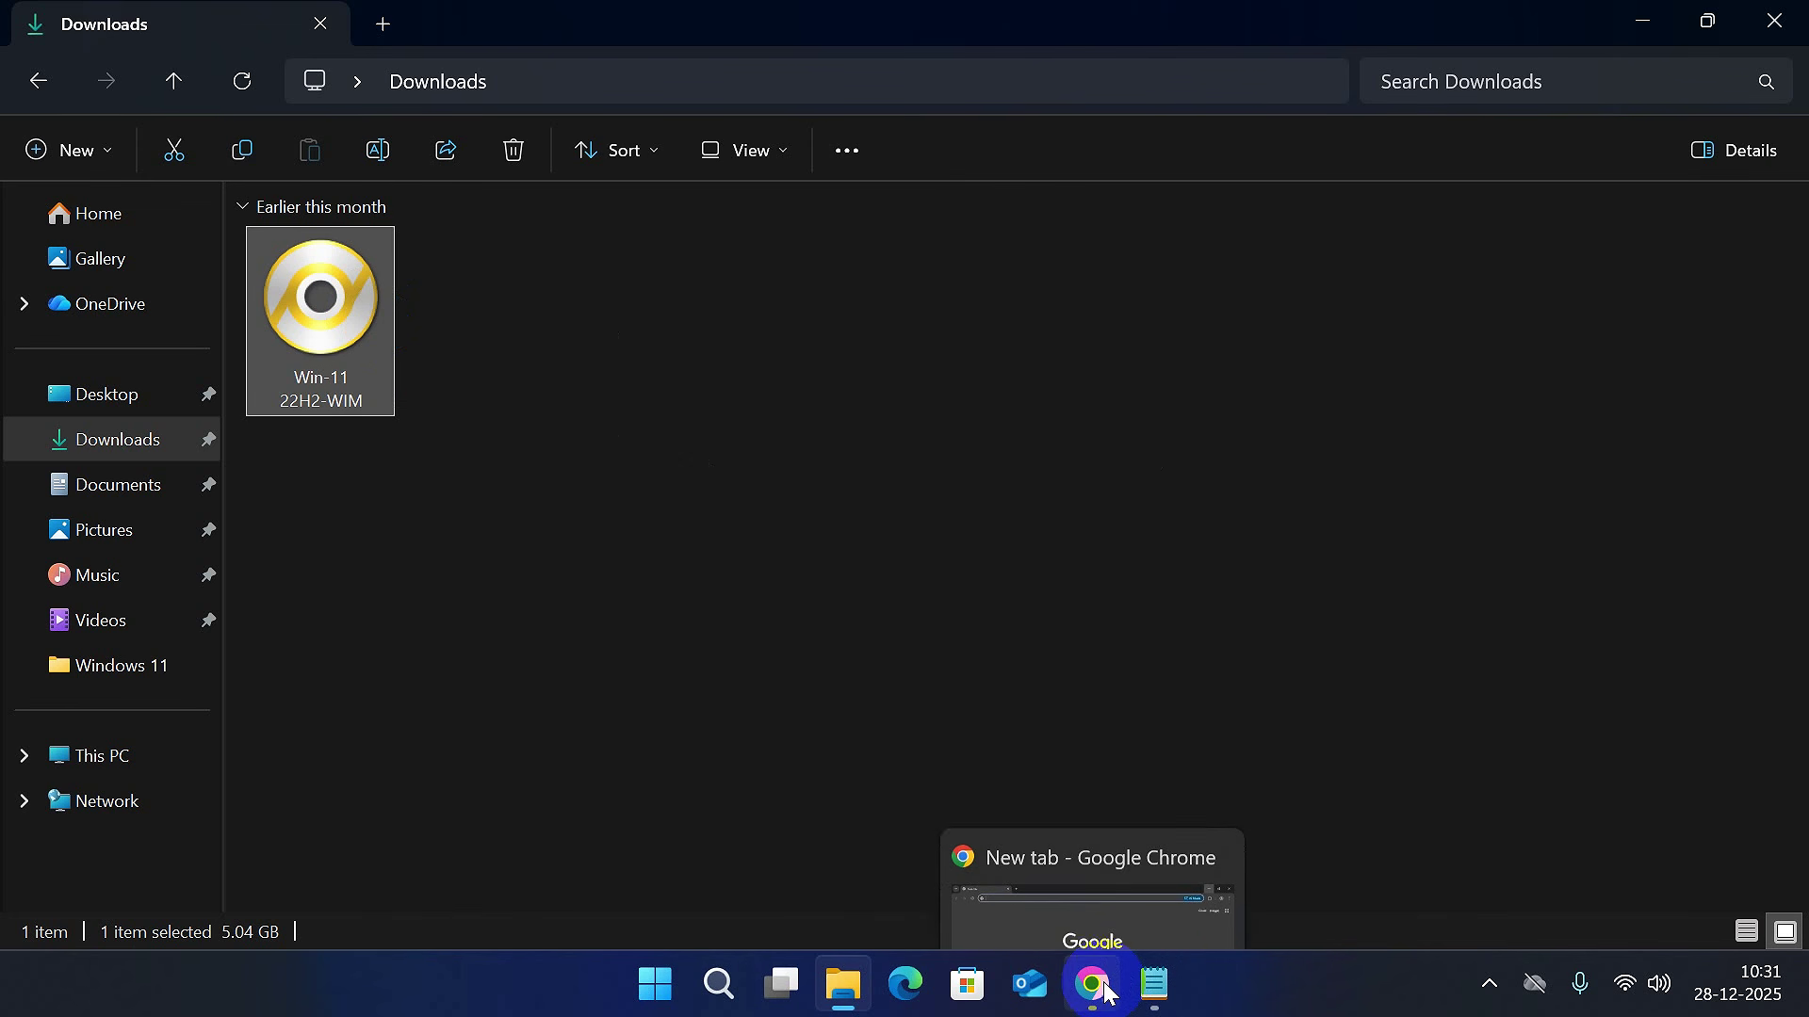
Bring up Chrome and the URL.txt note, and copy the PhoenixPE GitHub address from the note.
click(1103, 987)
click(1154, 984)
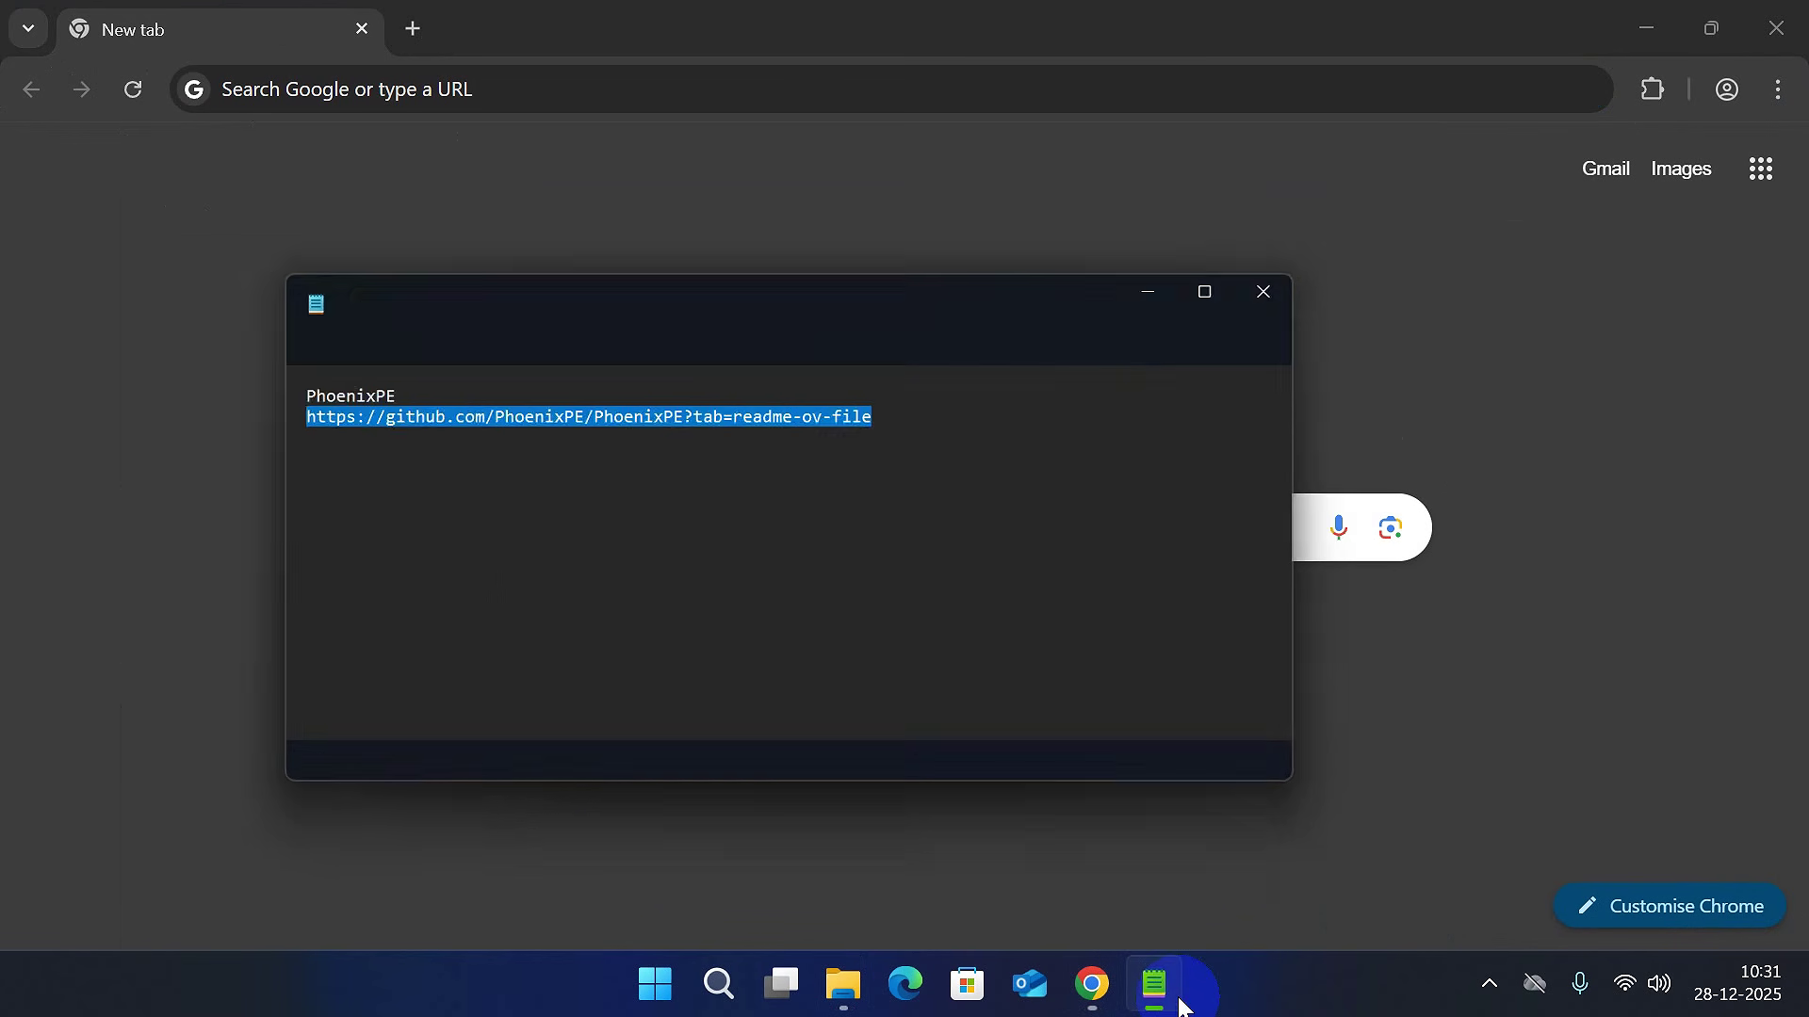
right_click(355, 341)
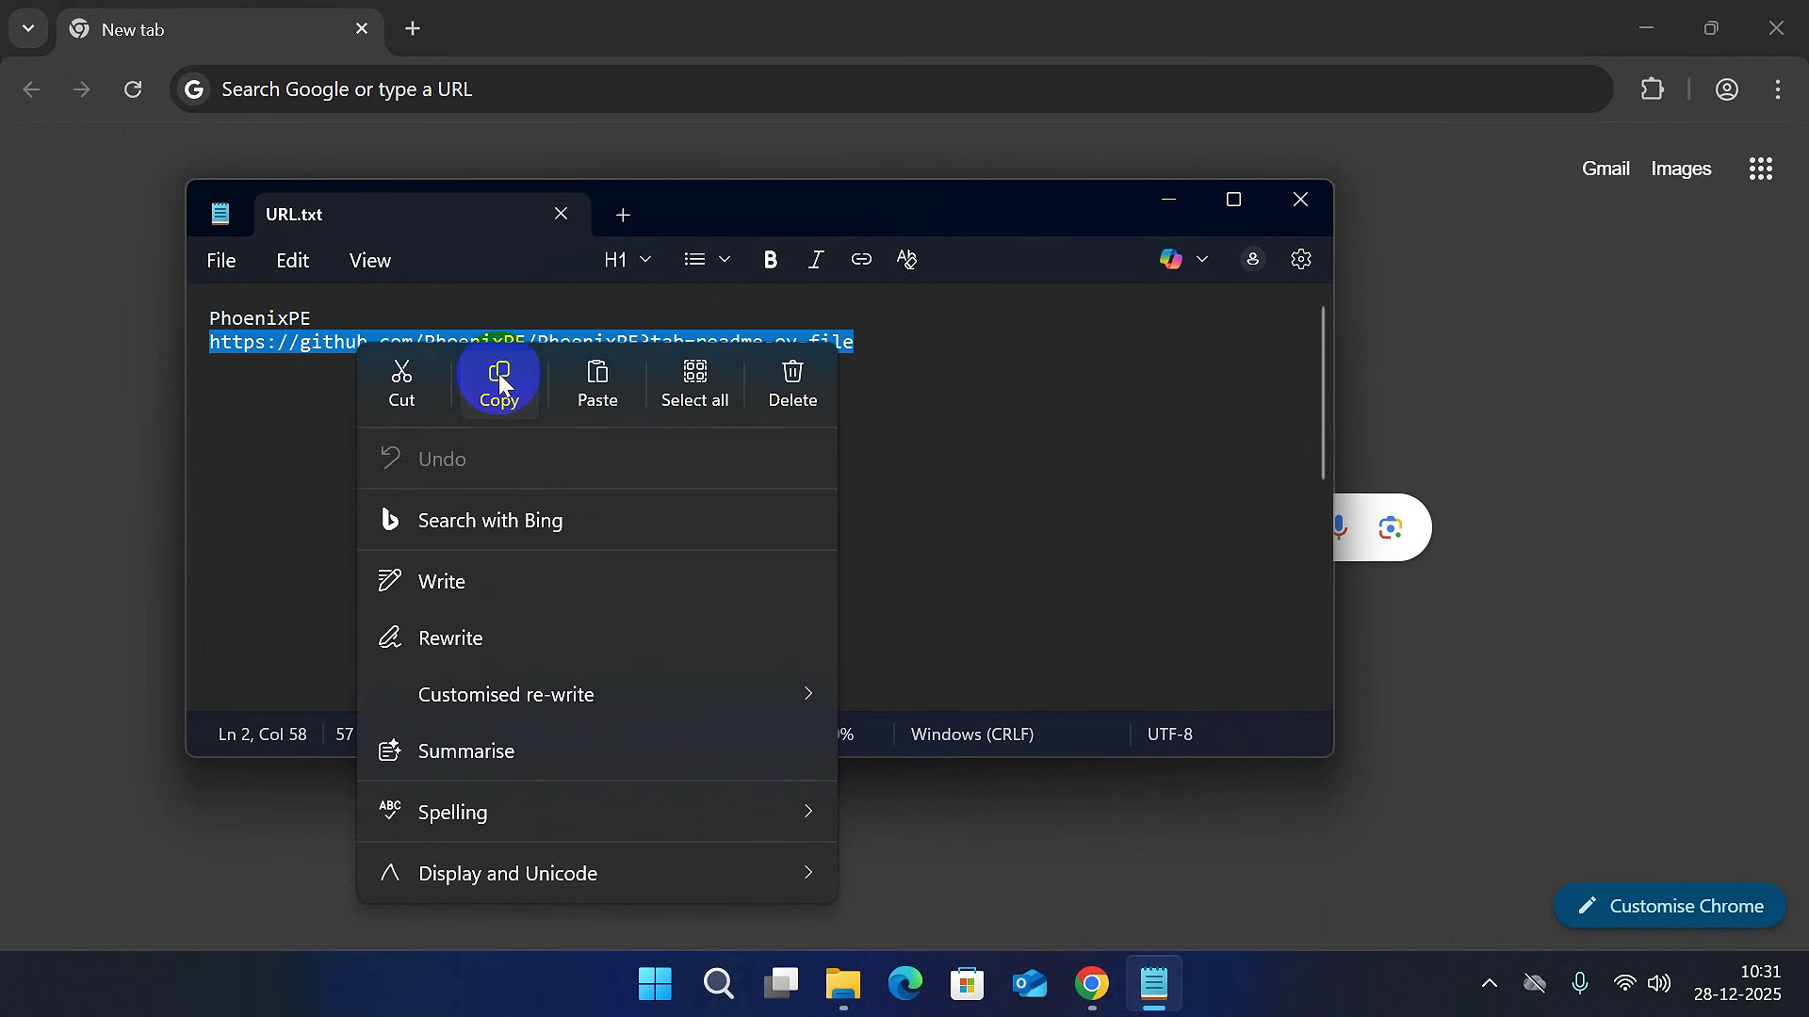
click(500, 377)
Load the copied address github.com/PhoenixPE/PhoenixPE?tab=readme-ov-file in Chrome.
click(566, 56)
click(551, 92)
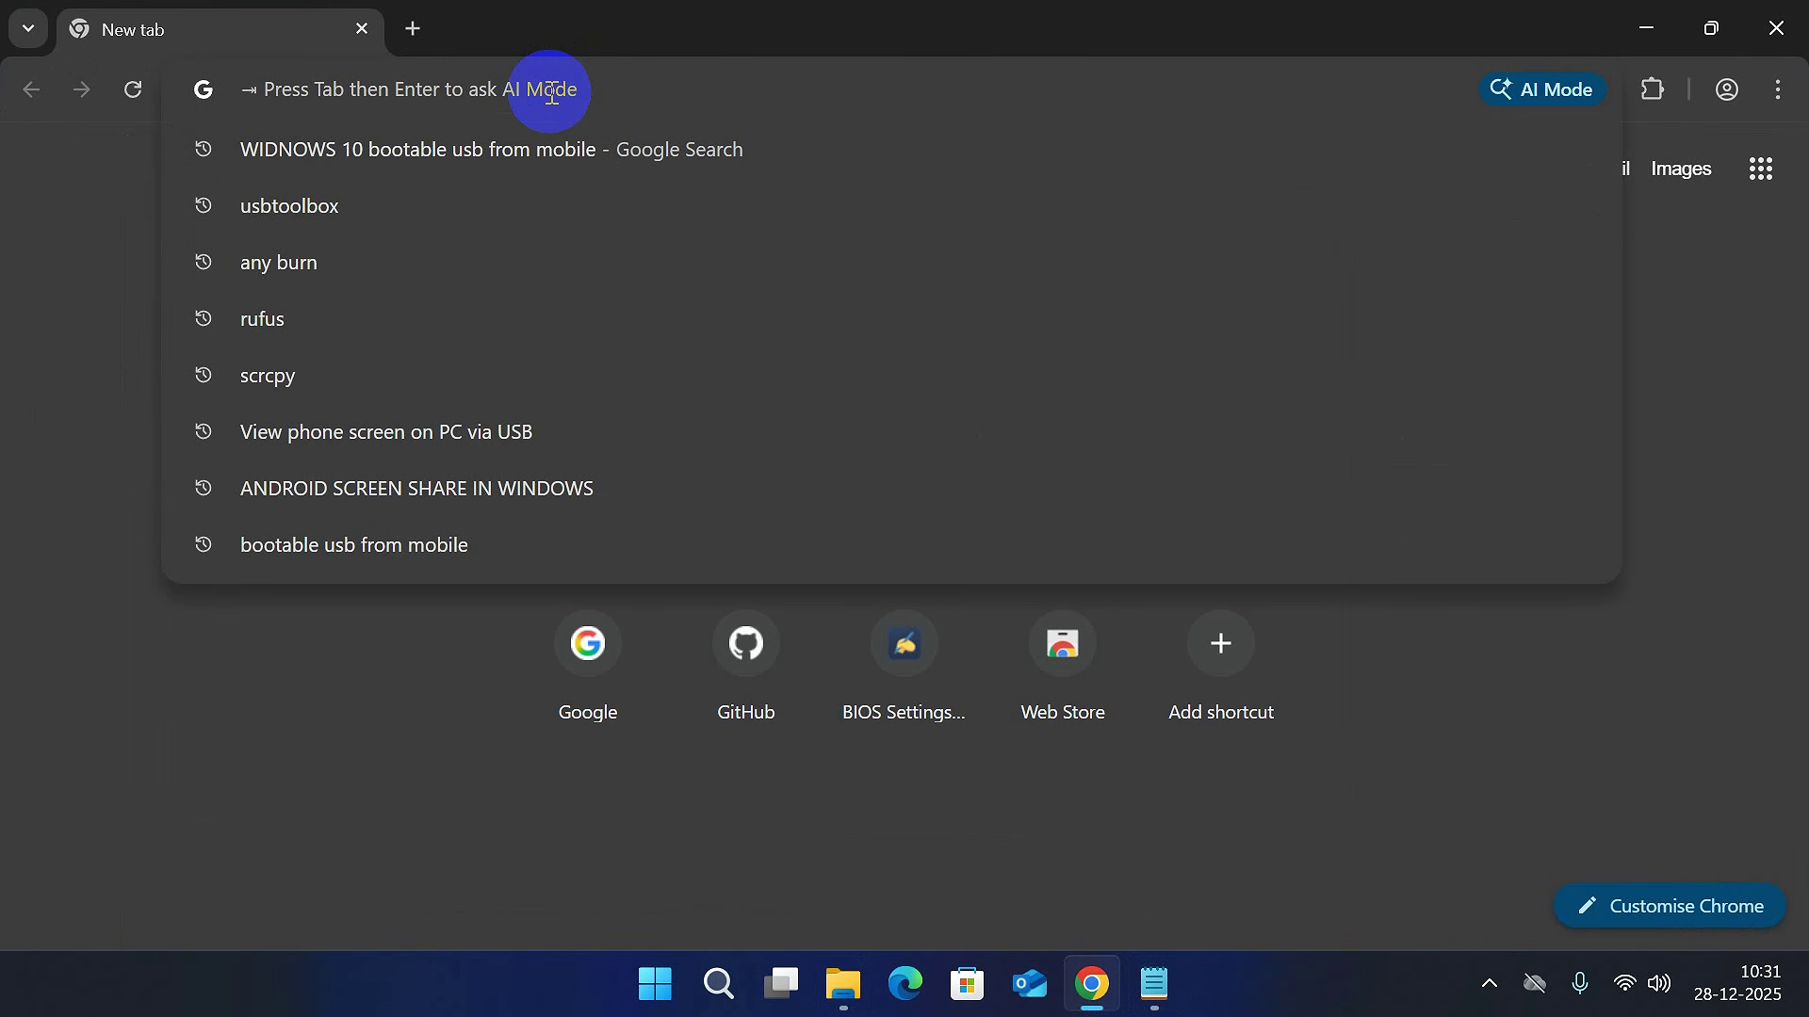
key(ctrl+v)
key(Return)
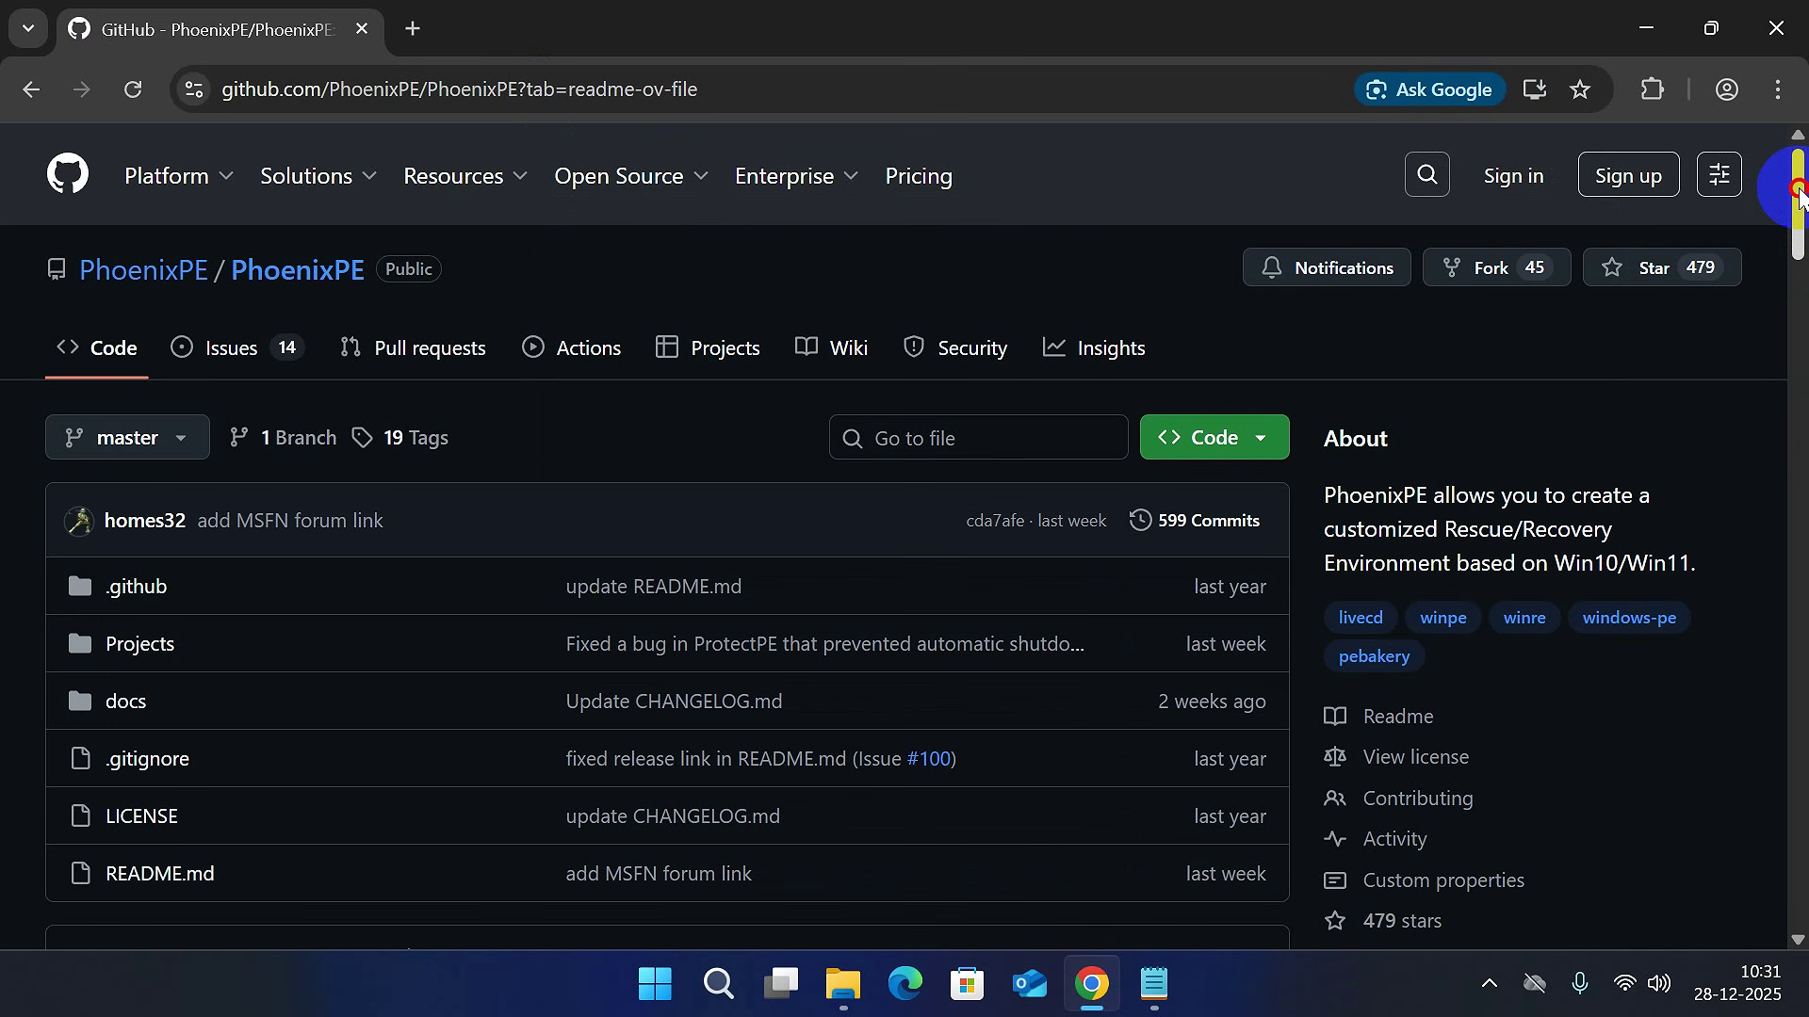
Review the Features list in the PhoenixPE README and open the PhoenixPE Release 2025-12-15 page.
drag(1800, 193, 1799, 389)
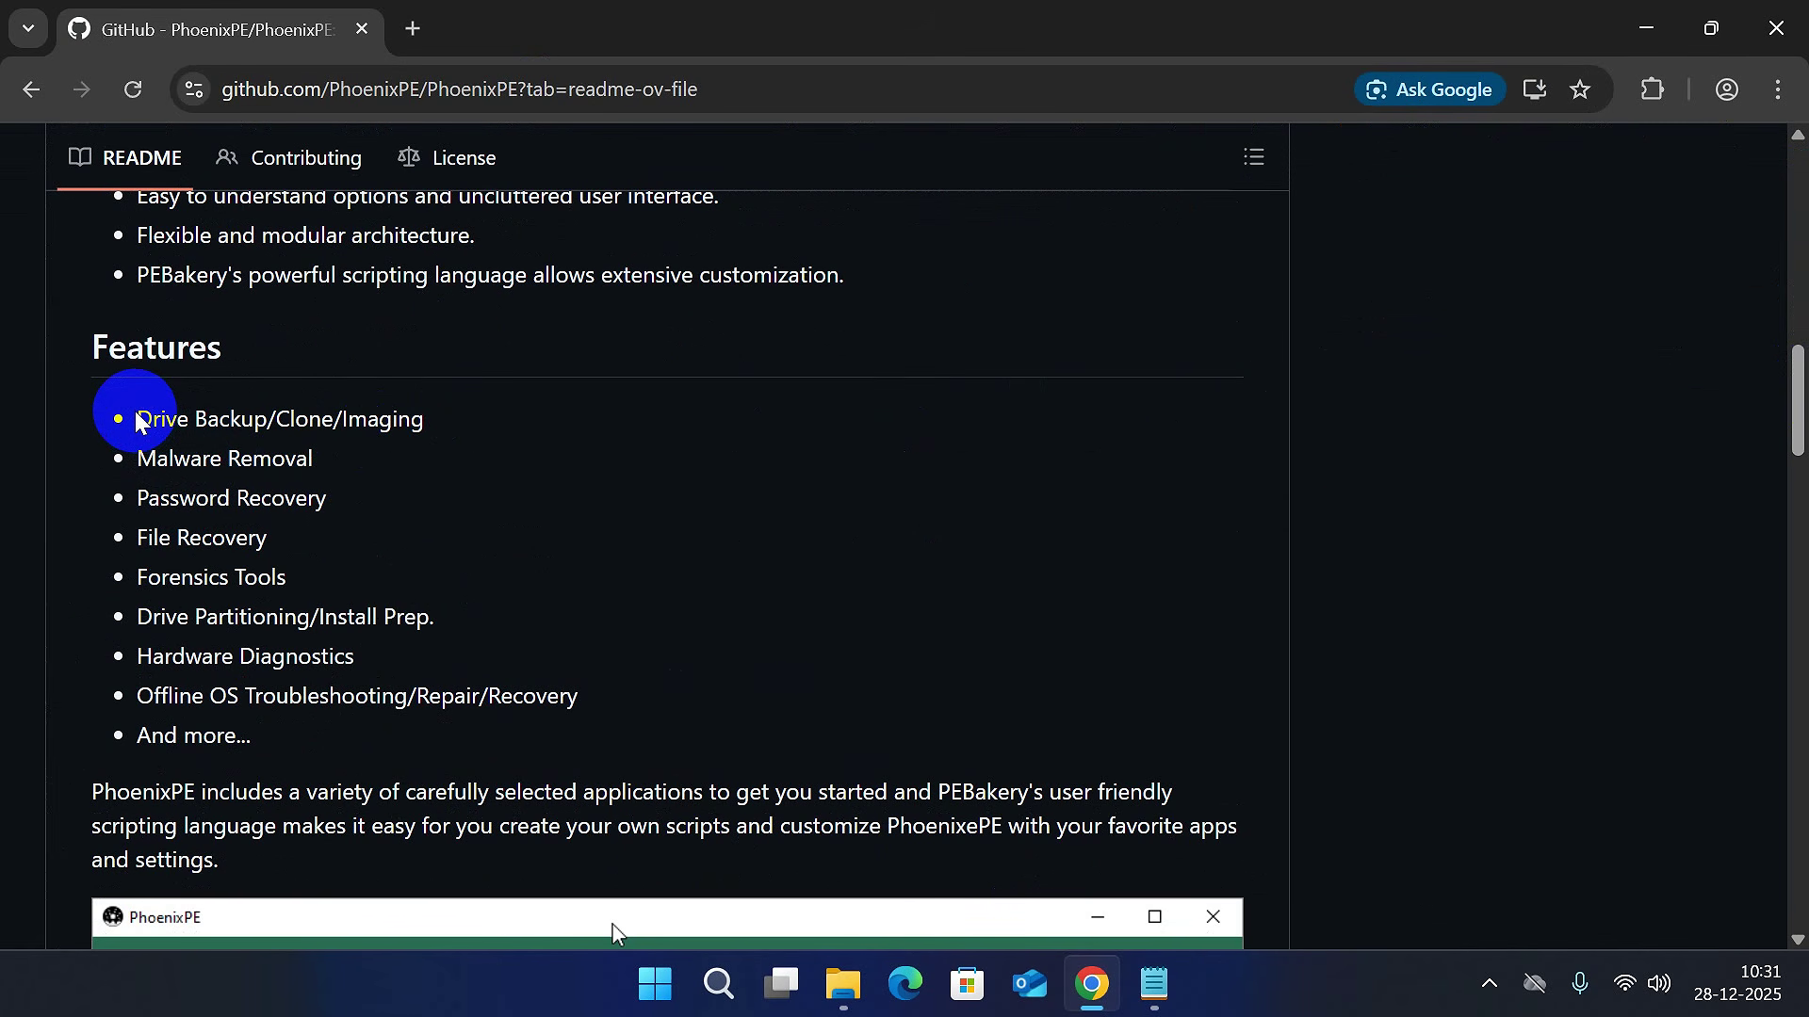
drag(138, 412, 294, 742)
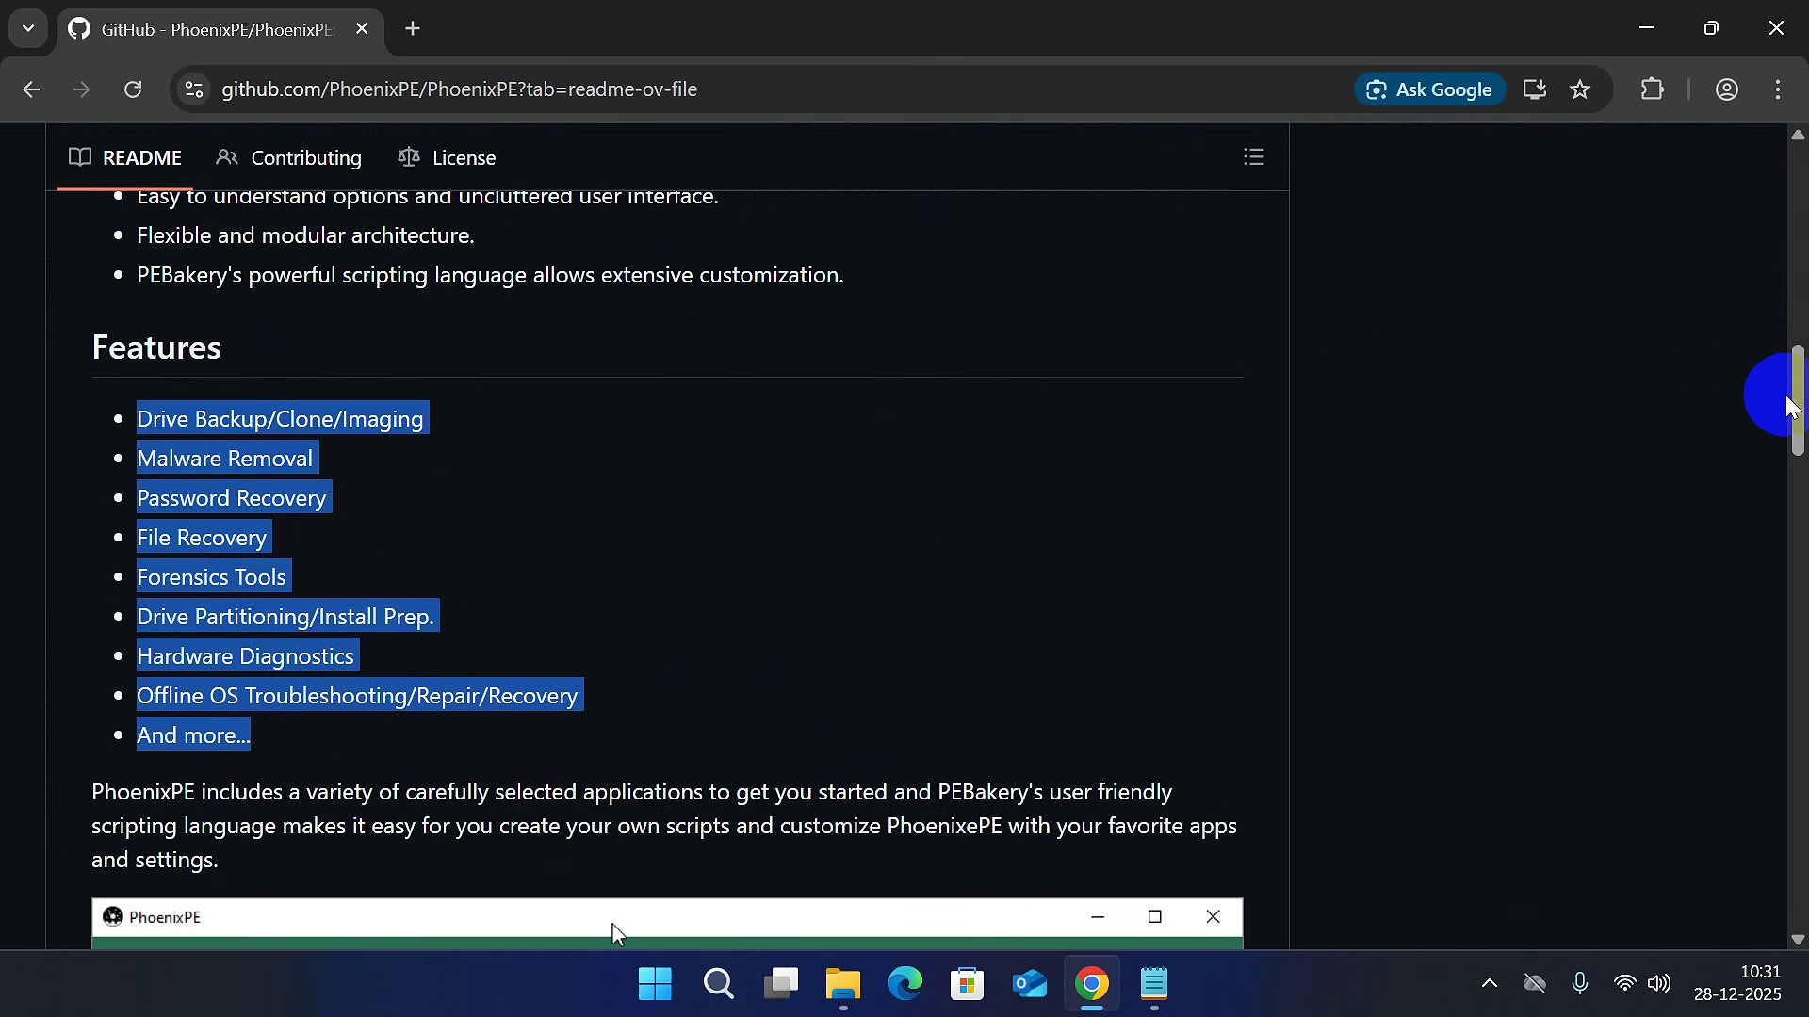
drag(1801, 405, 1797, 330)
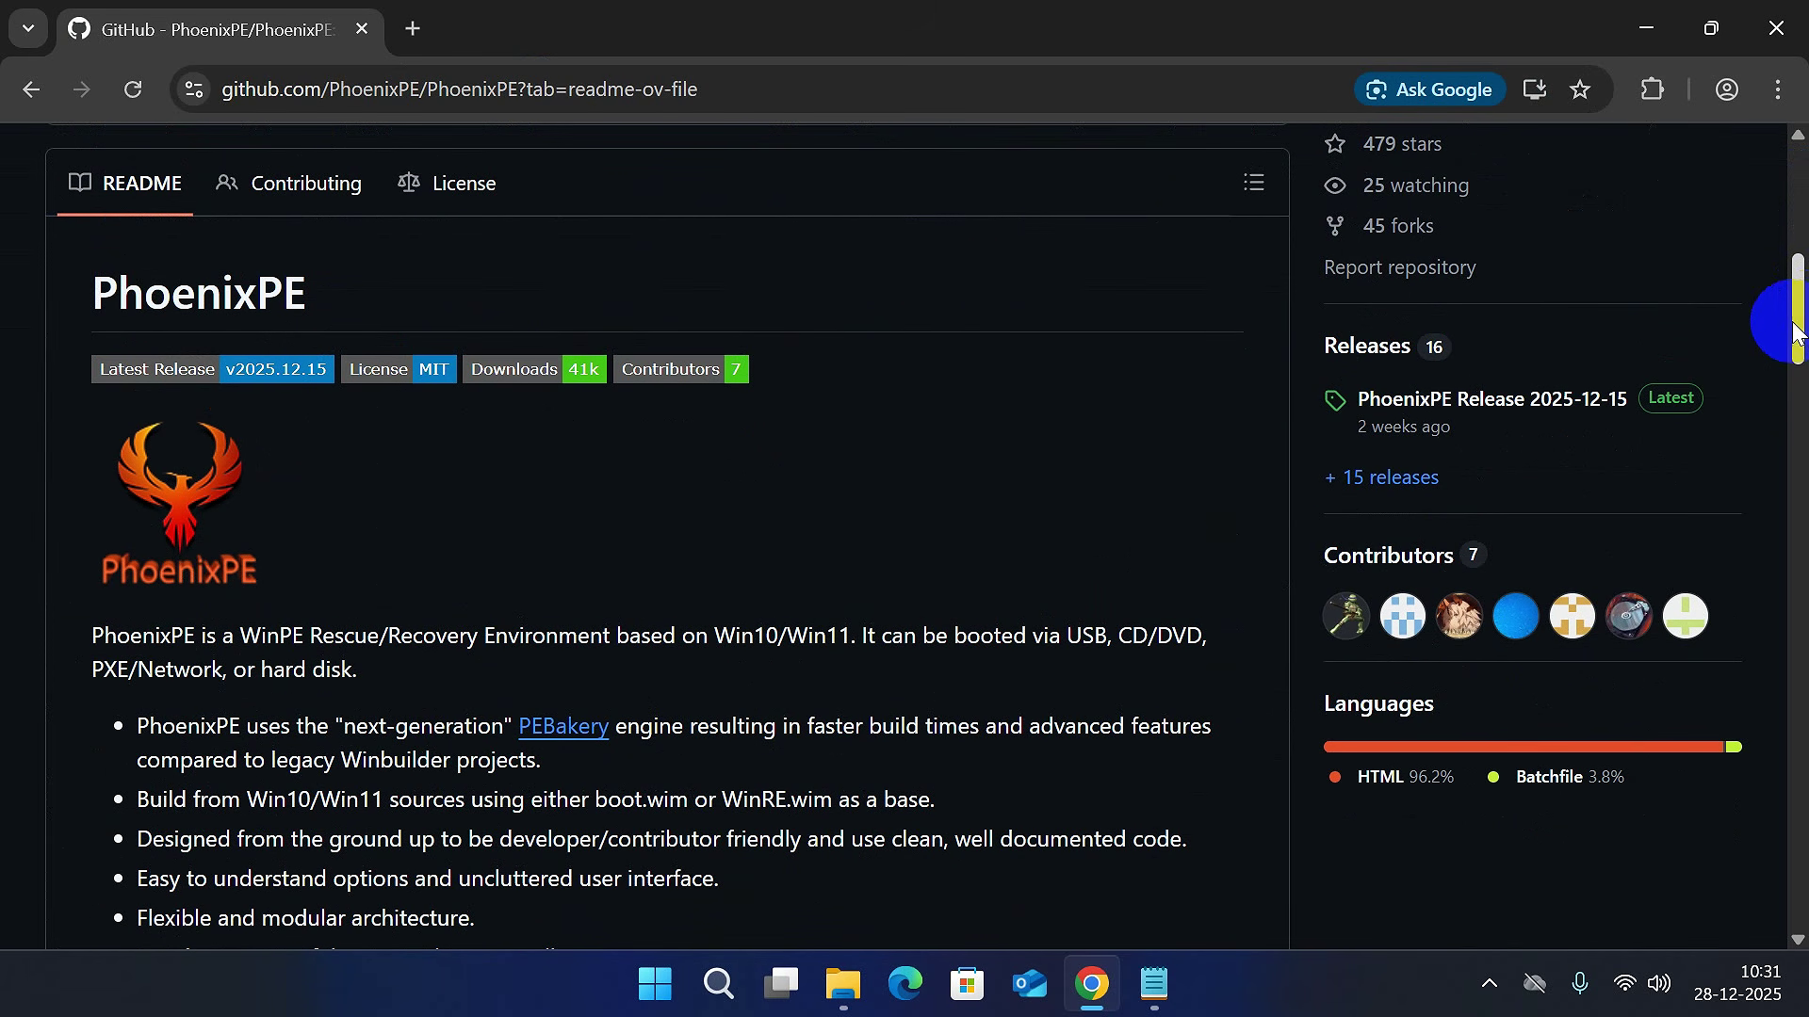
click(1475, 416)
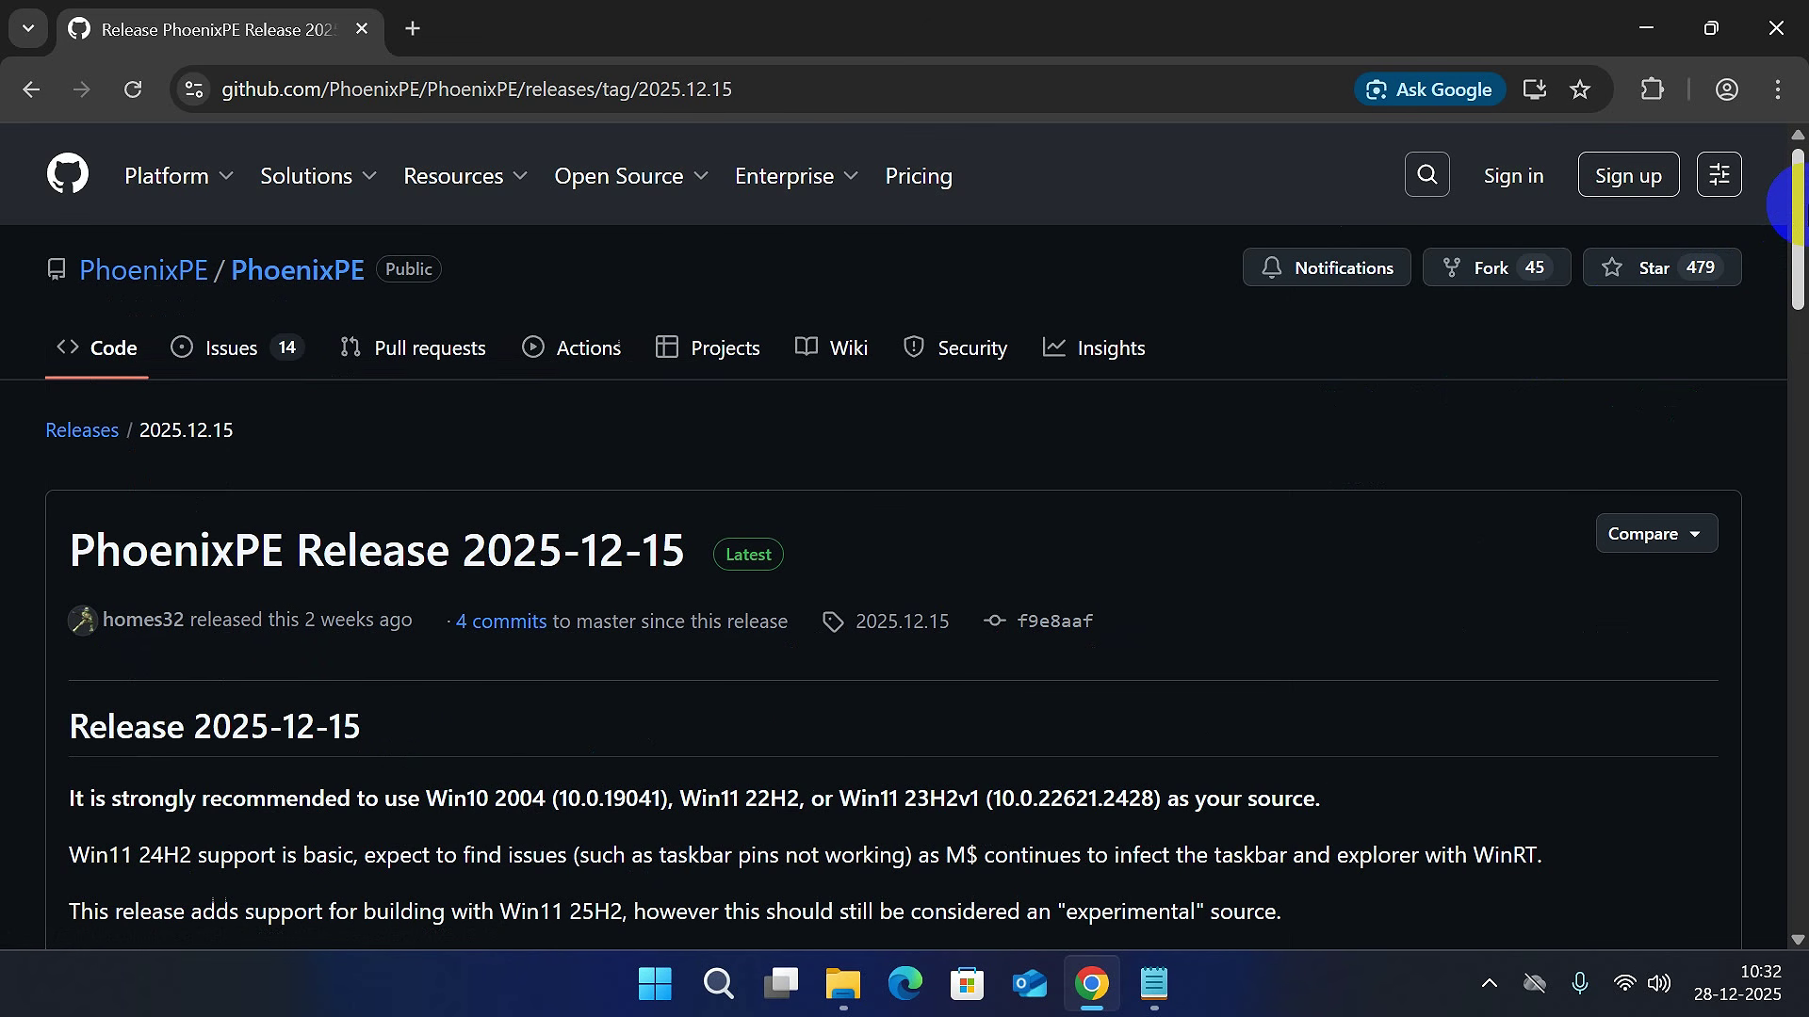
Review the list of changes in the release notes and download the PhoenixPE-2025.12.15-x64.7z asset.
drag(1796, 272, 1799, 465)
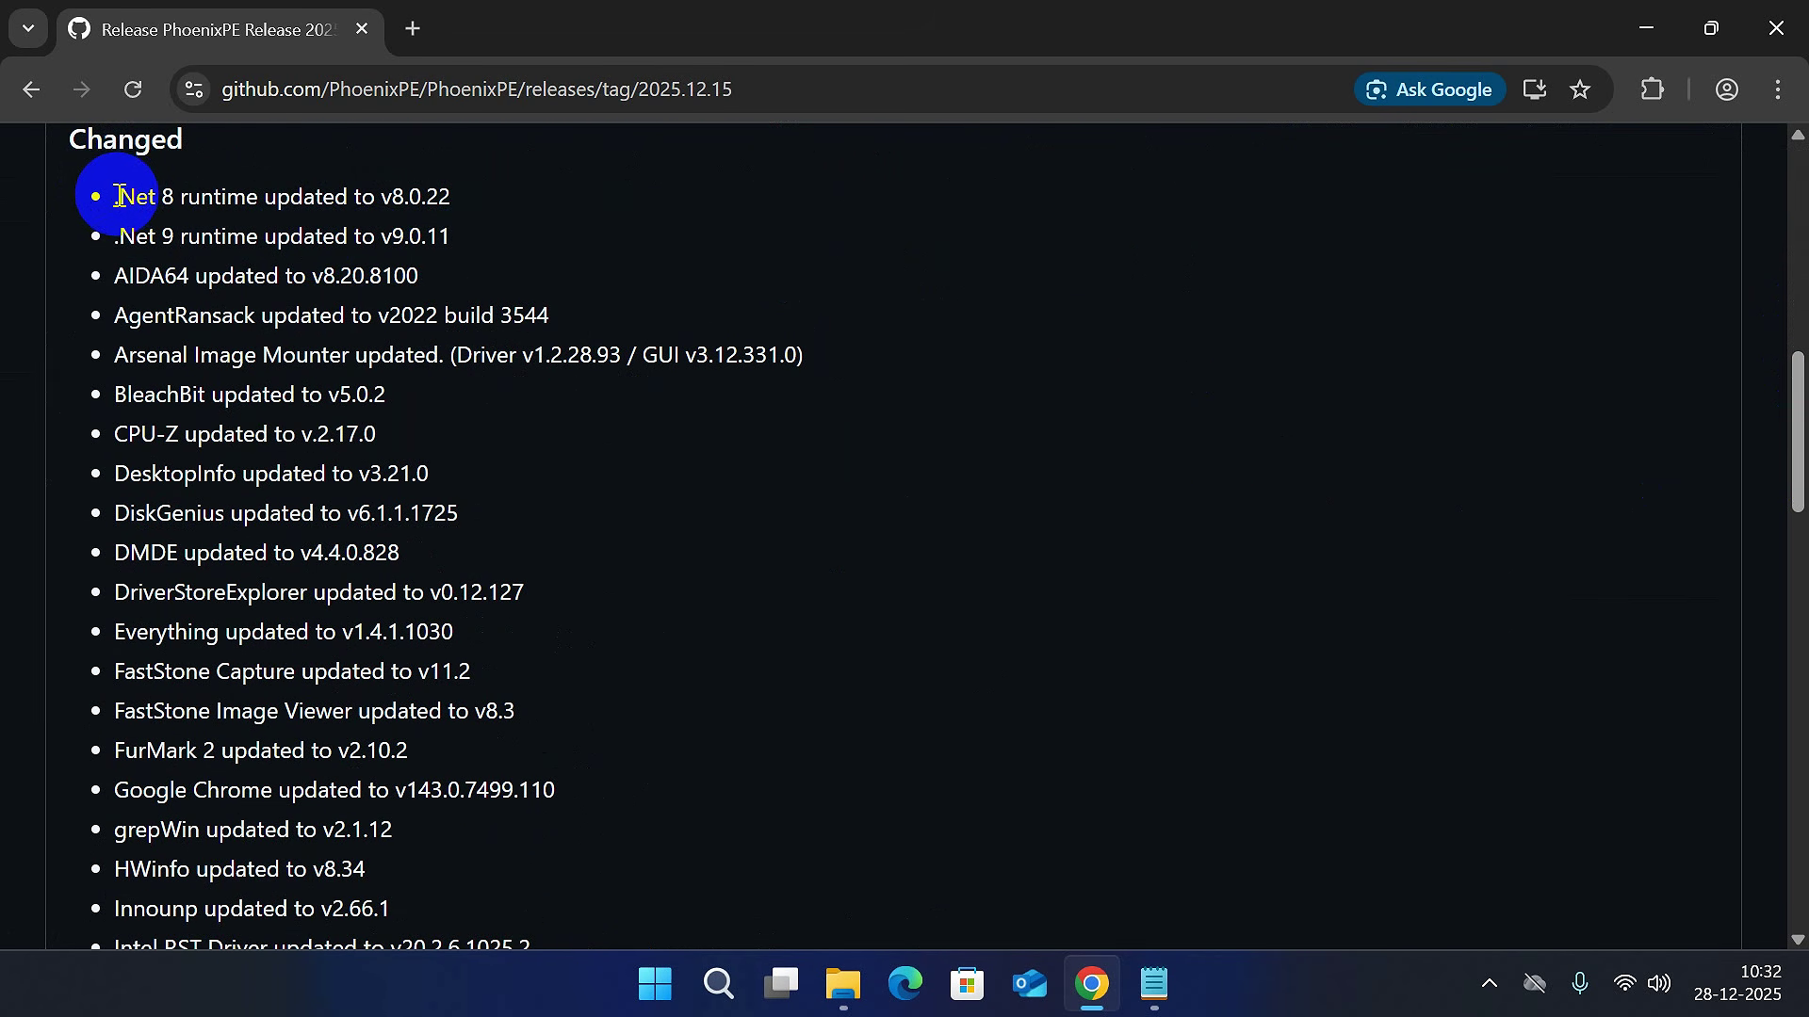
drag(117, 195, 585, 804)
click(1796, 603)
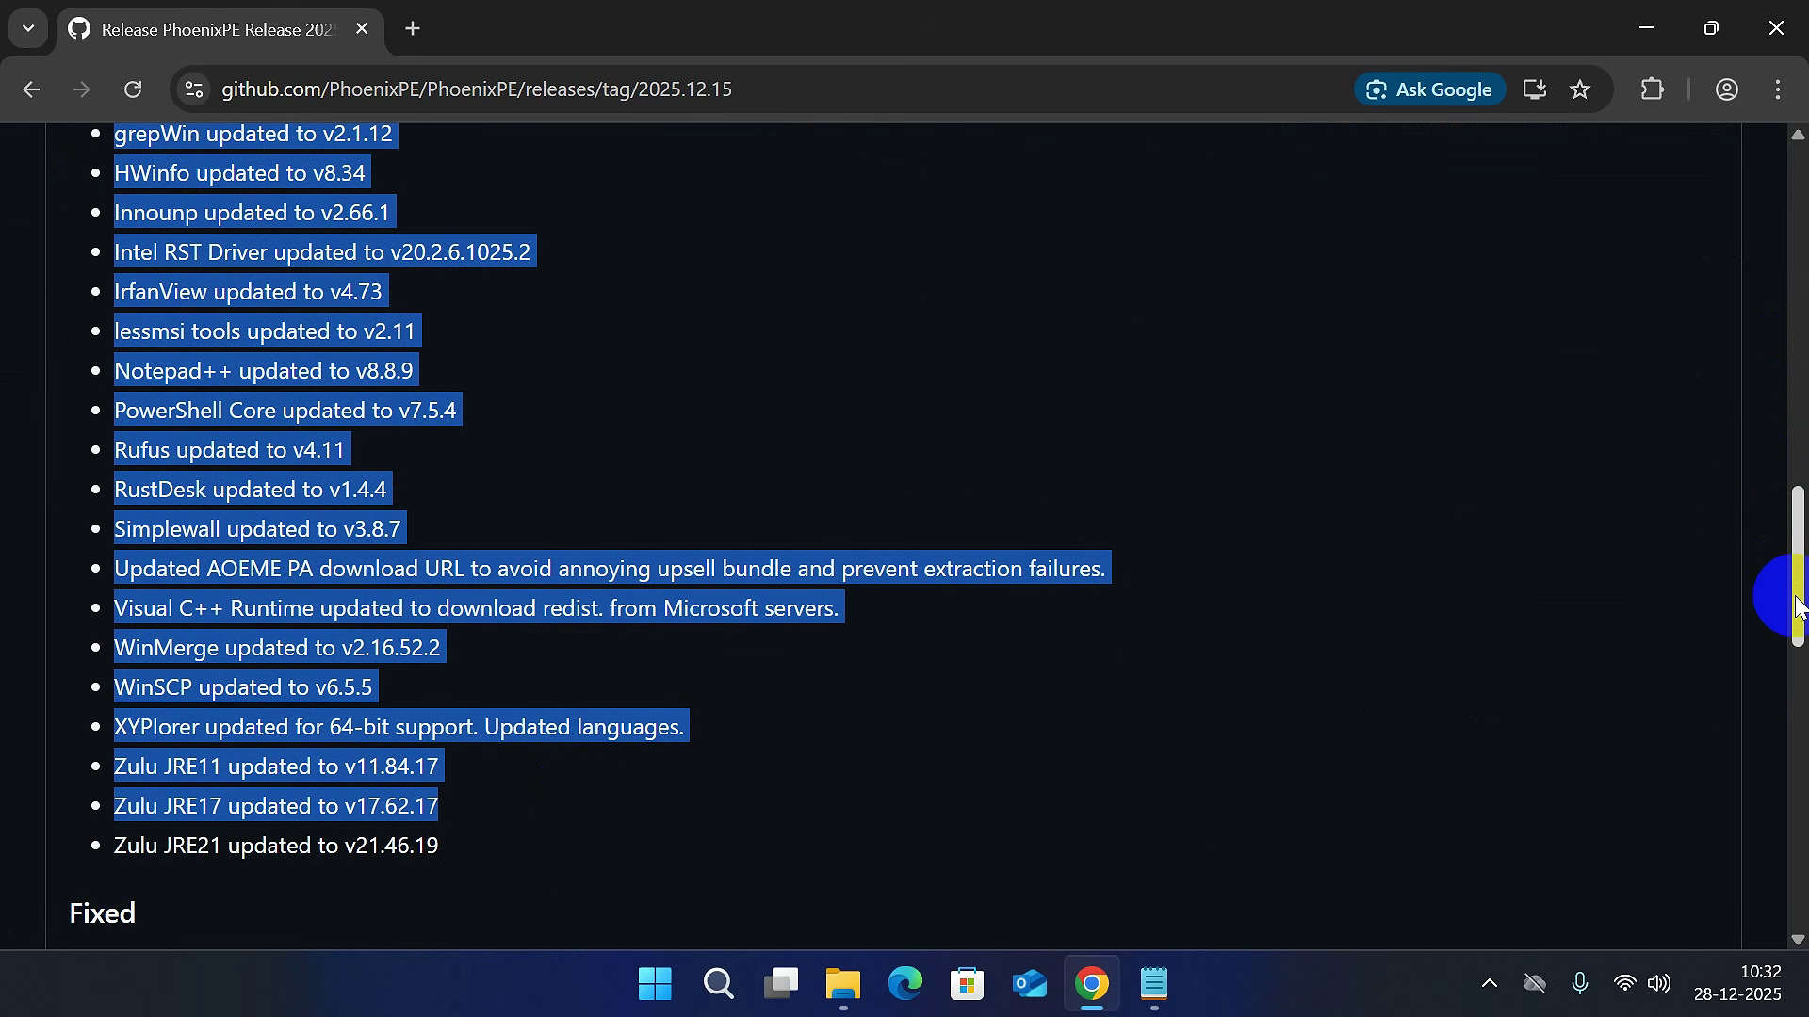
drag(1796, 603, 1781, 896)
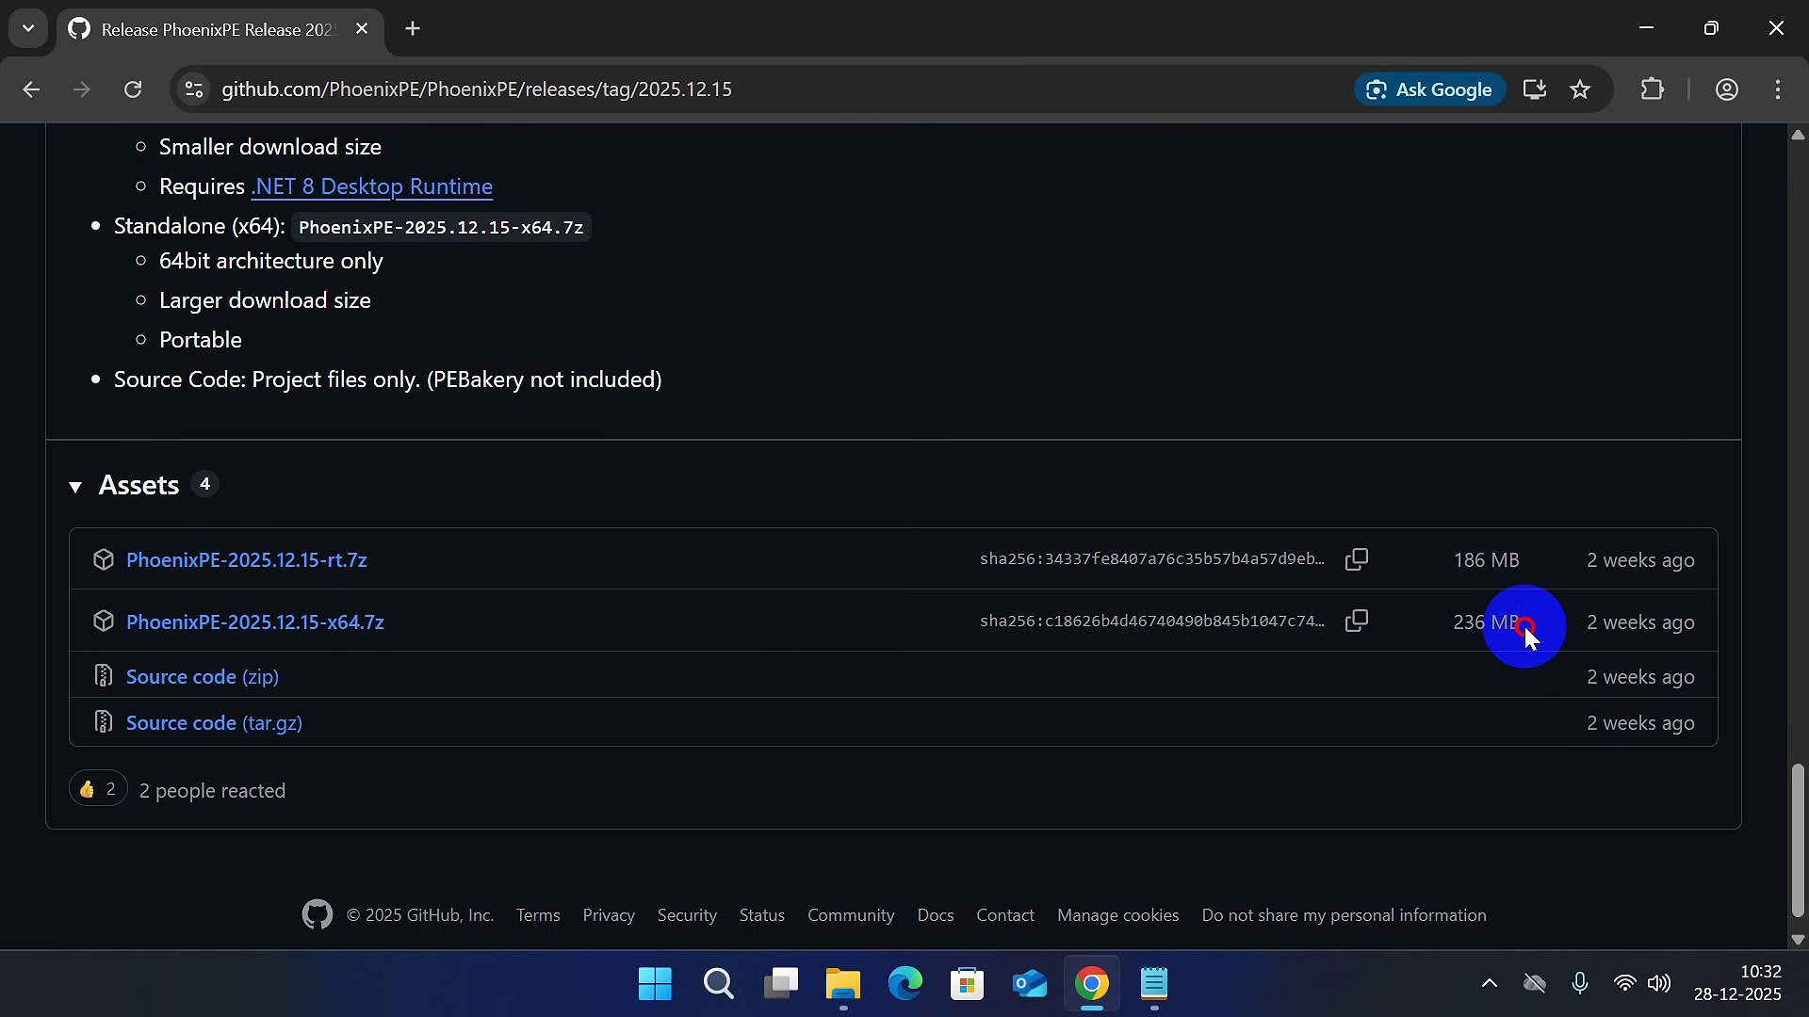
drag(1525, 629, 1456, 628)
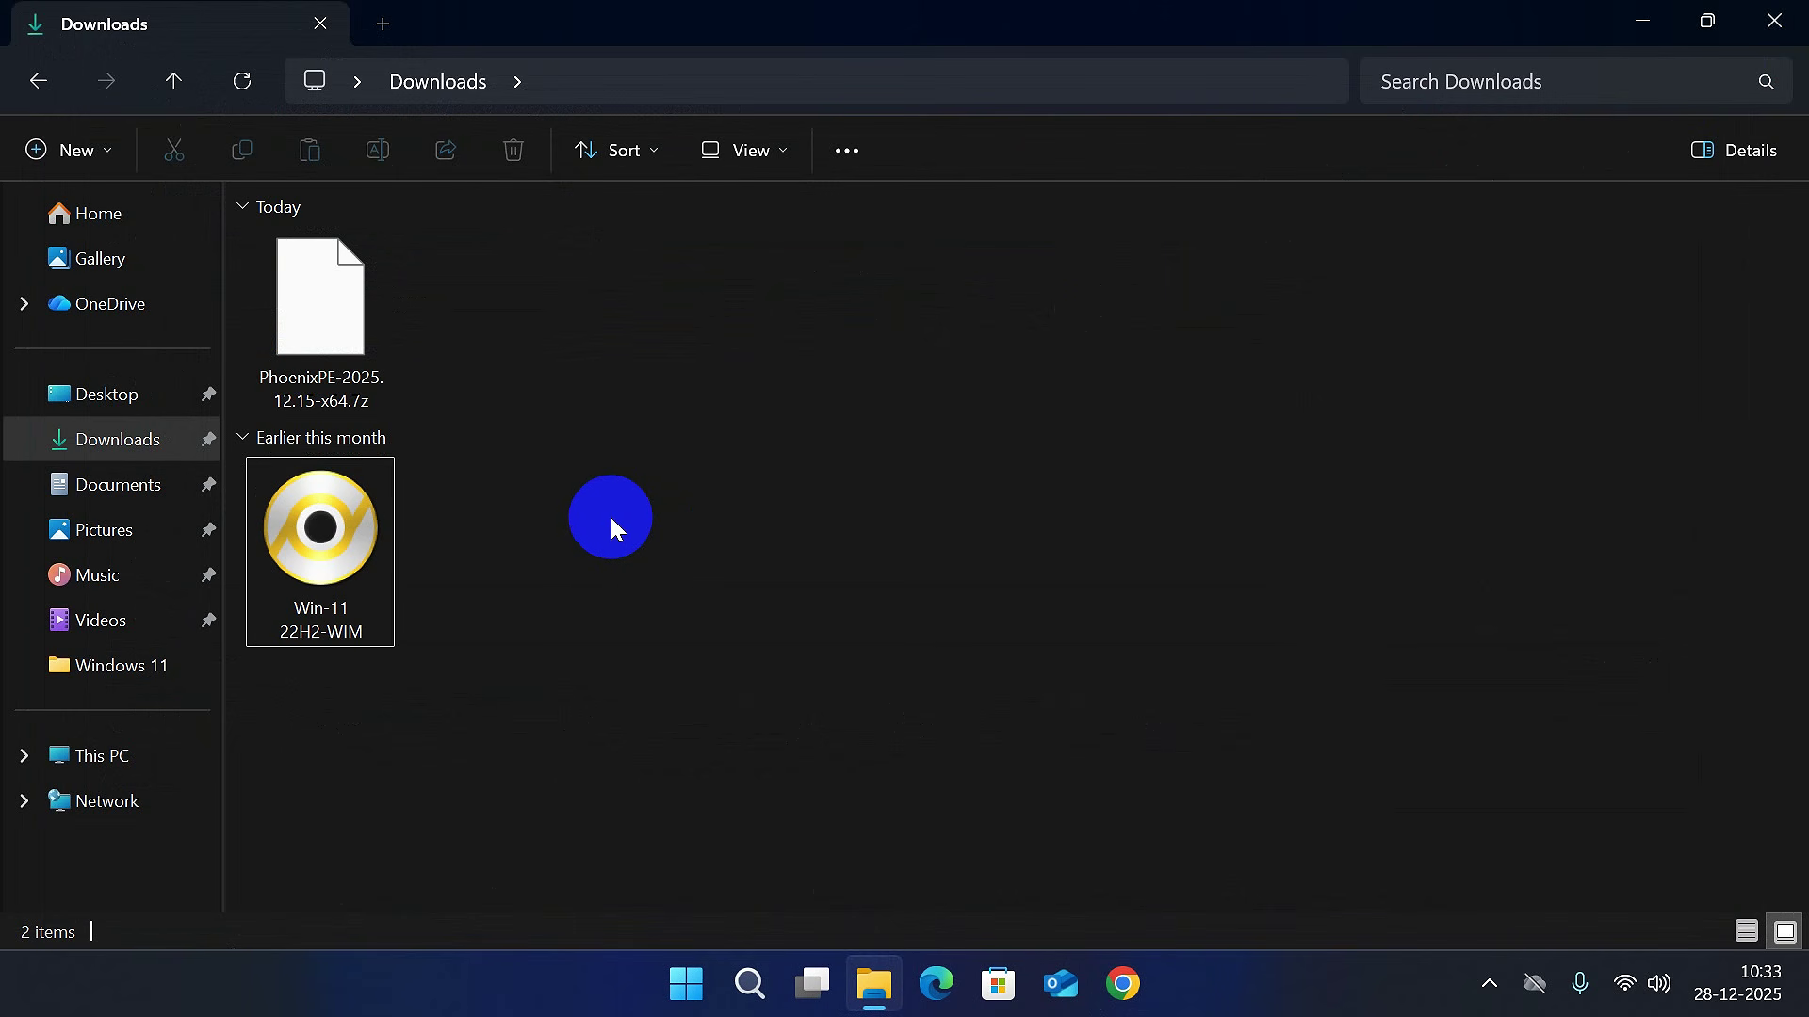
Extract the Win-11 22H2-WIM disc image in Downloads to its own Win-11 22H2-WIM folder.
drag(499, 316, 290, 631)
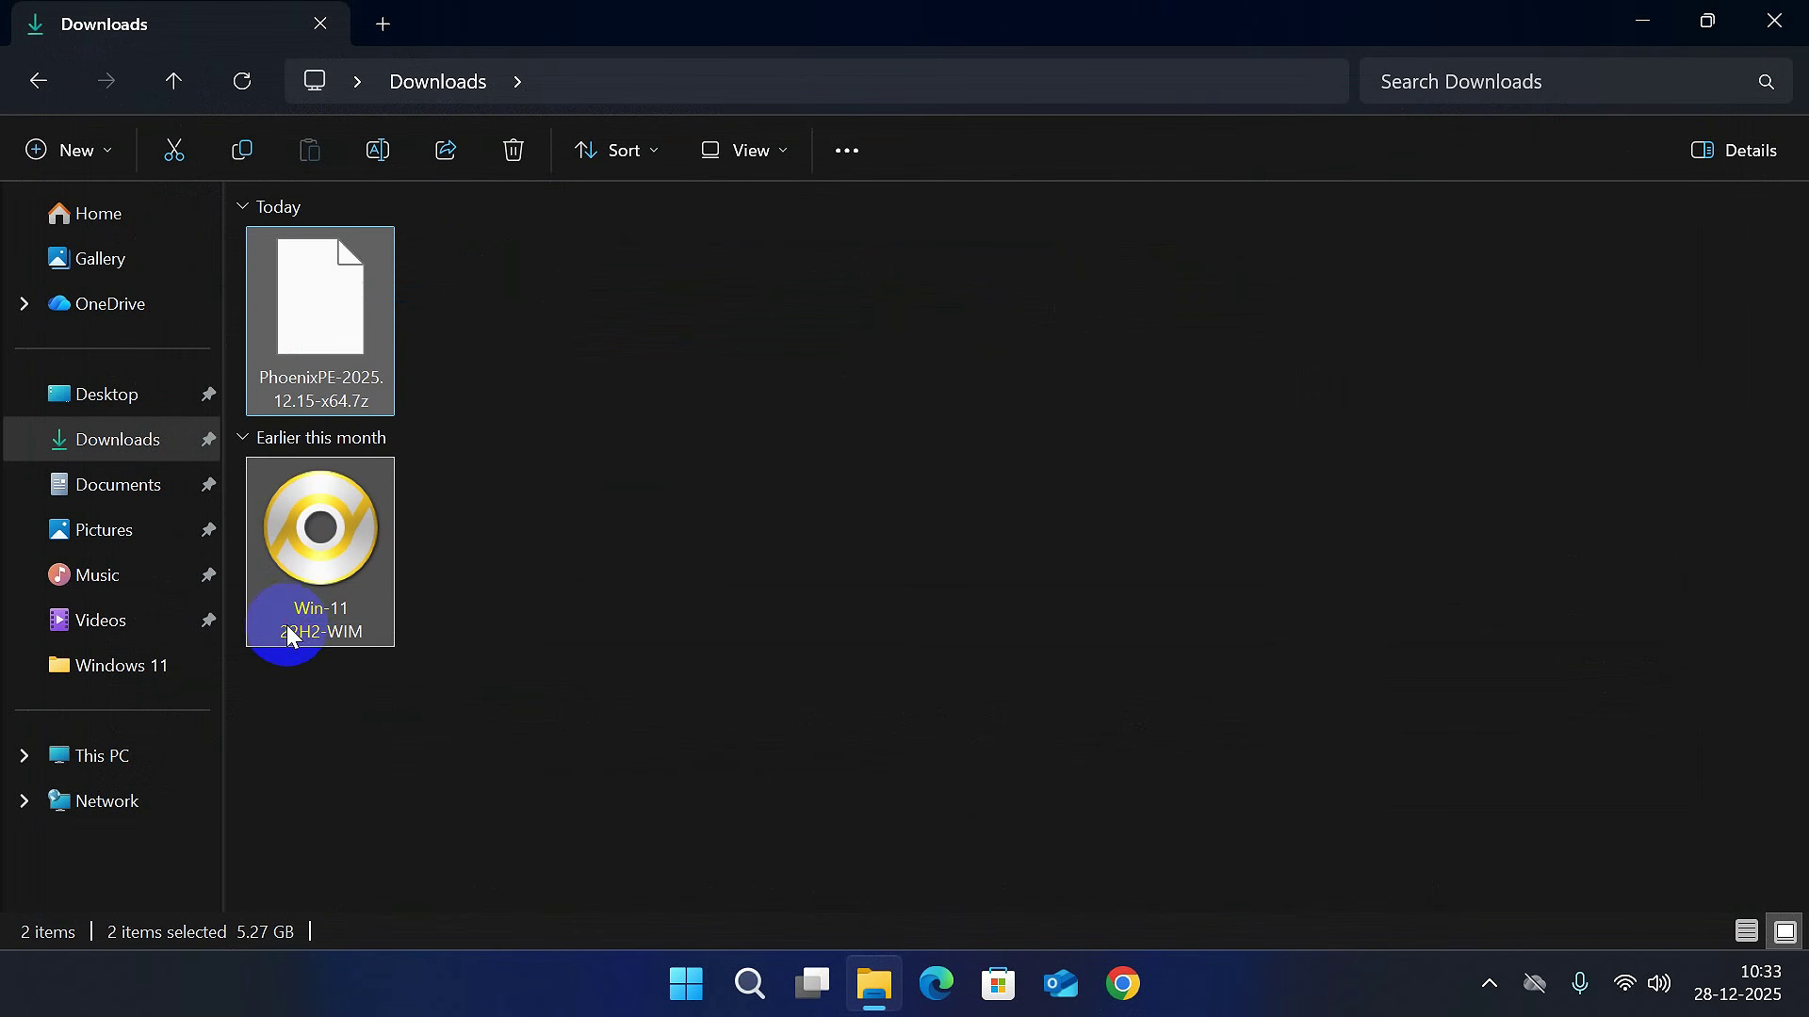
click(711, 581)
click(353, 553)
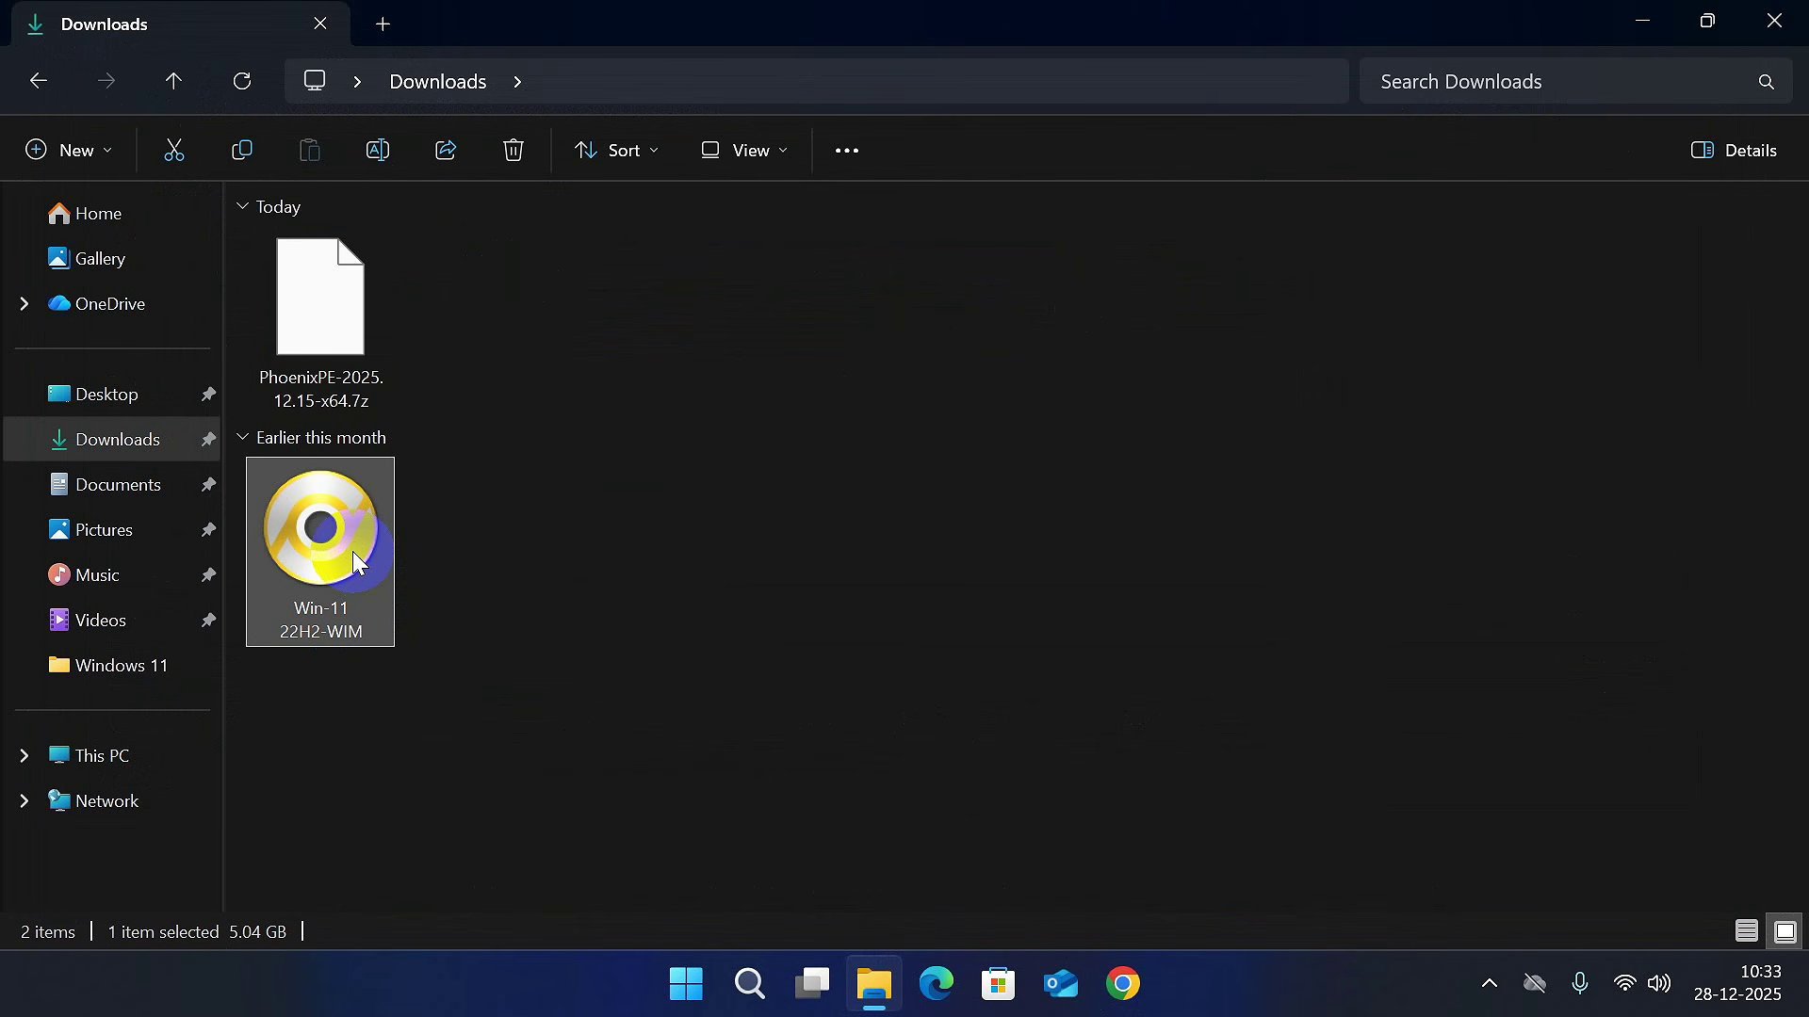
right_click(354, 562)
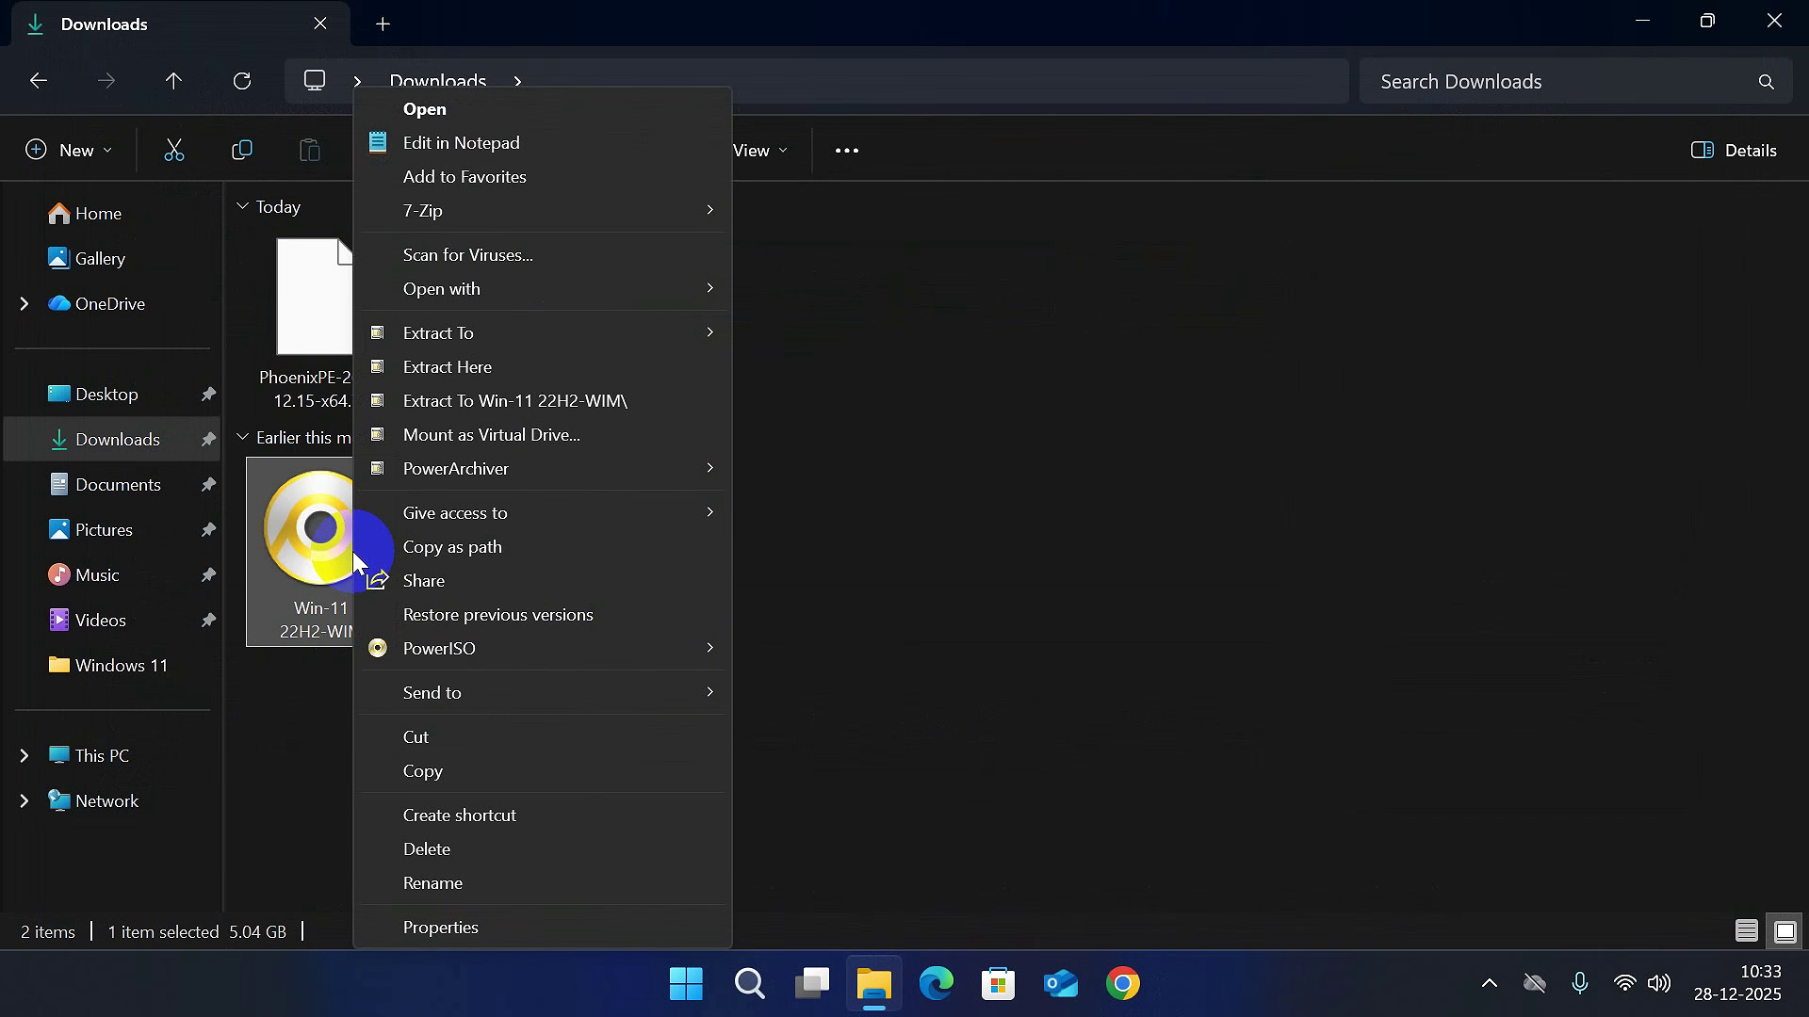
click(482, 403)
click(650, 701)
Move the extracted Win-11 22H2-WIM folder from Downloads to the root of the Win-11 (C:) drive.
click(496, 327)
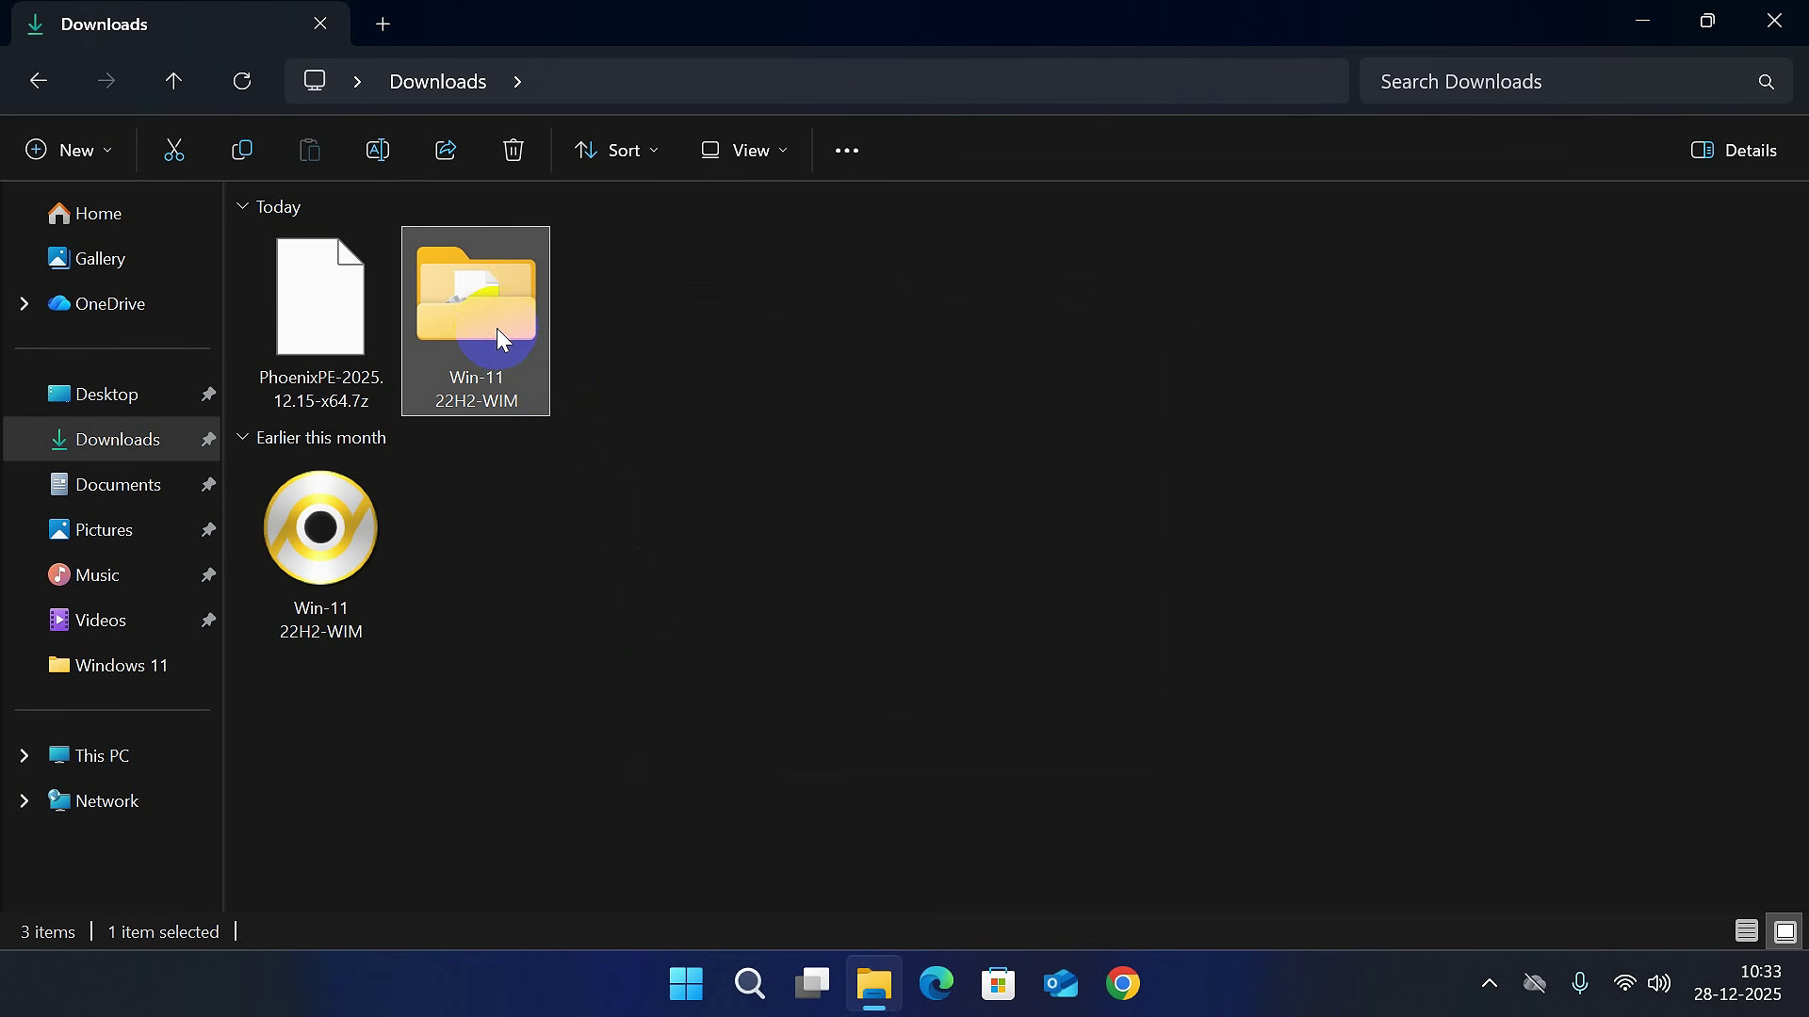
right_click(499, 339)
click(578, 893)
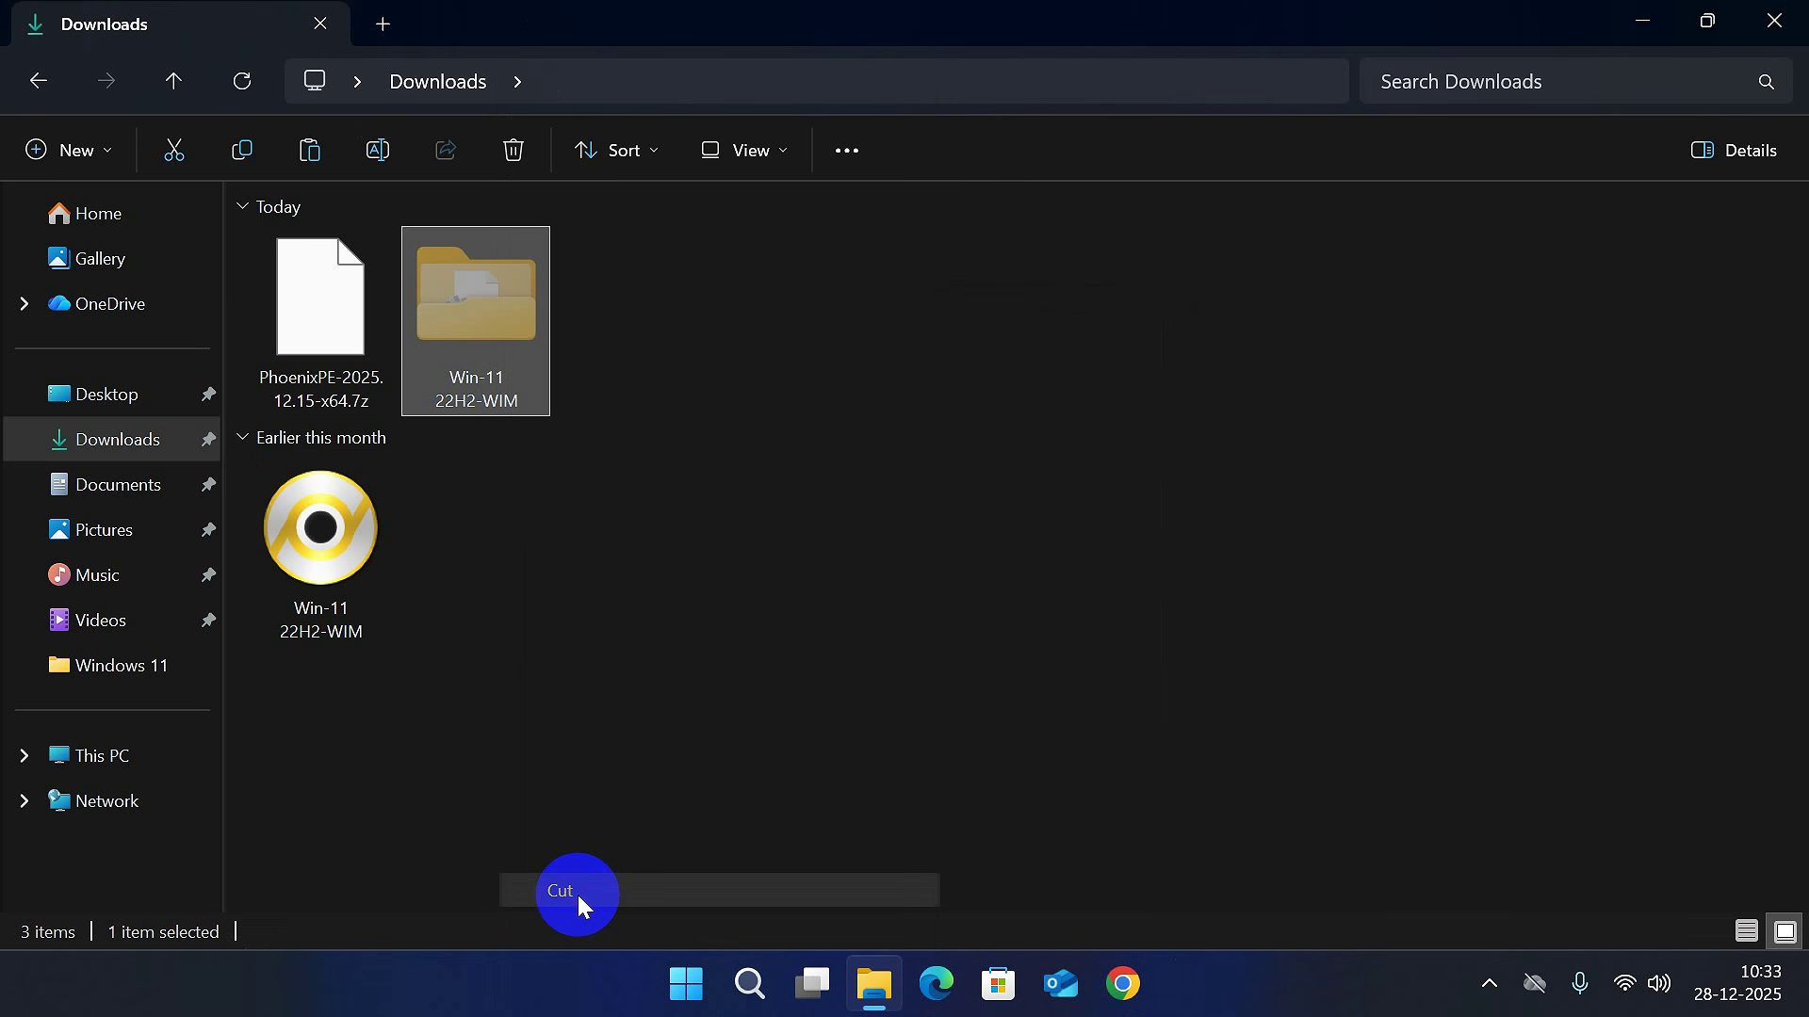
click(375, 31)
double_click(484, 263)
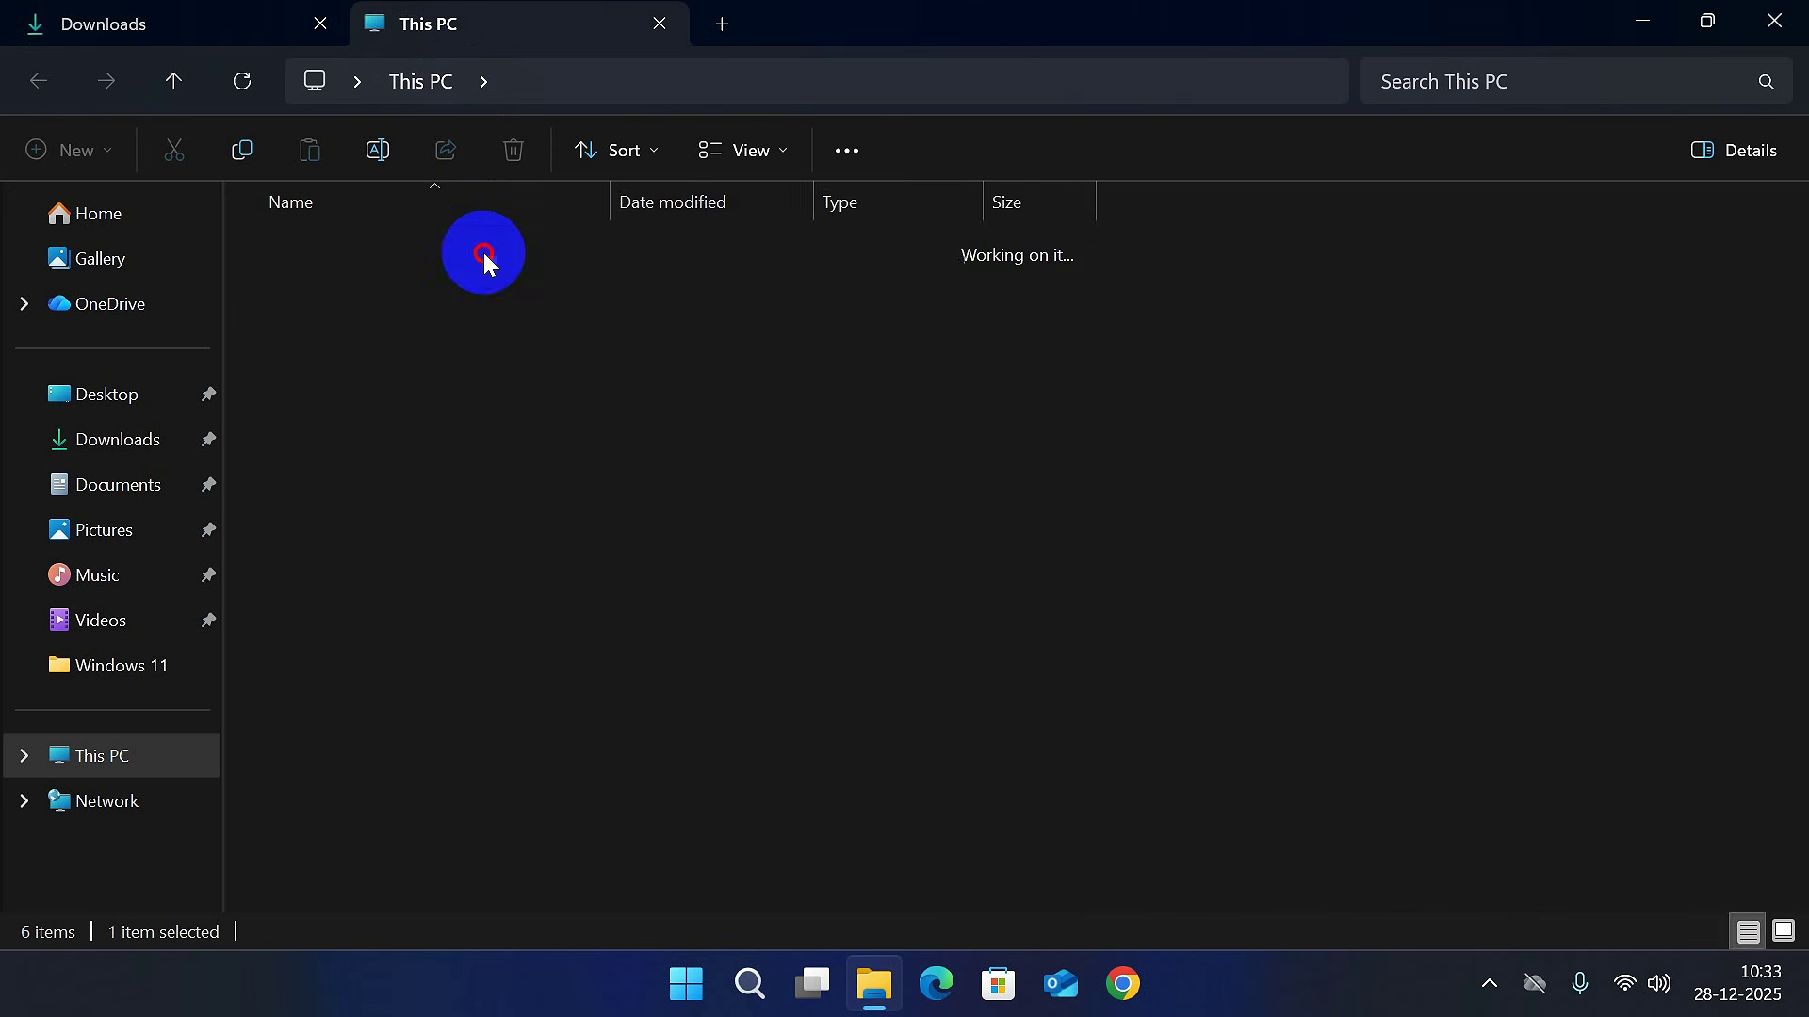
right_click(410, 816)
click(480, 630)
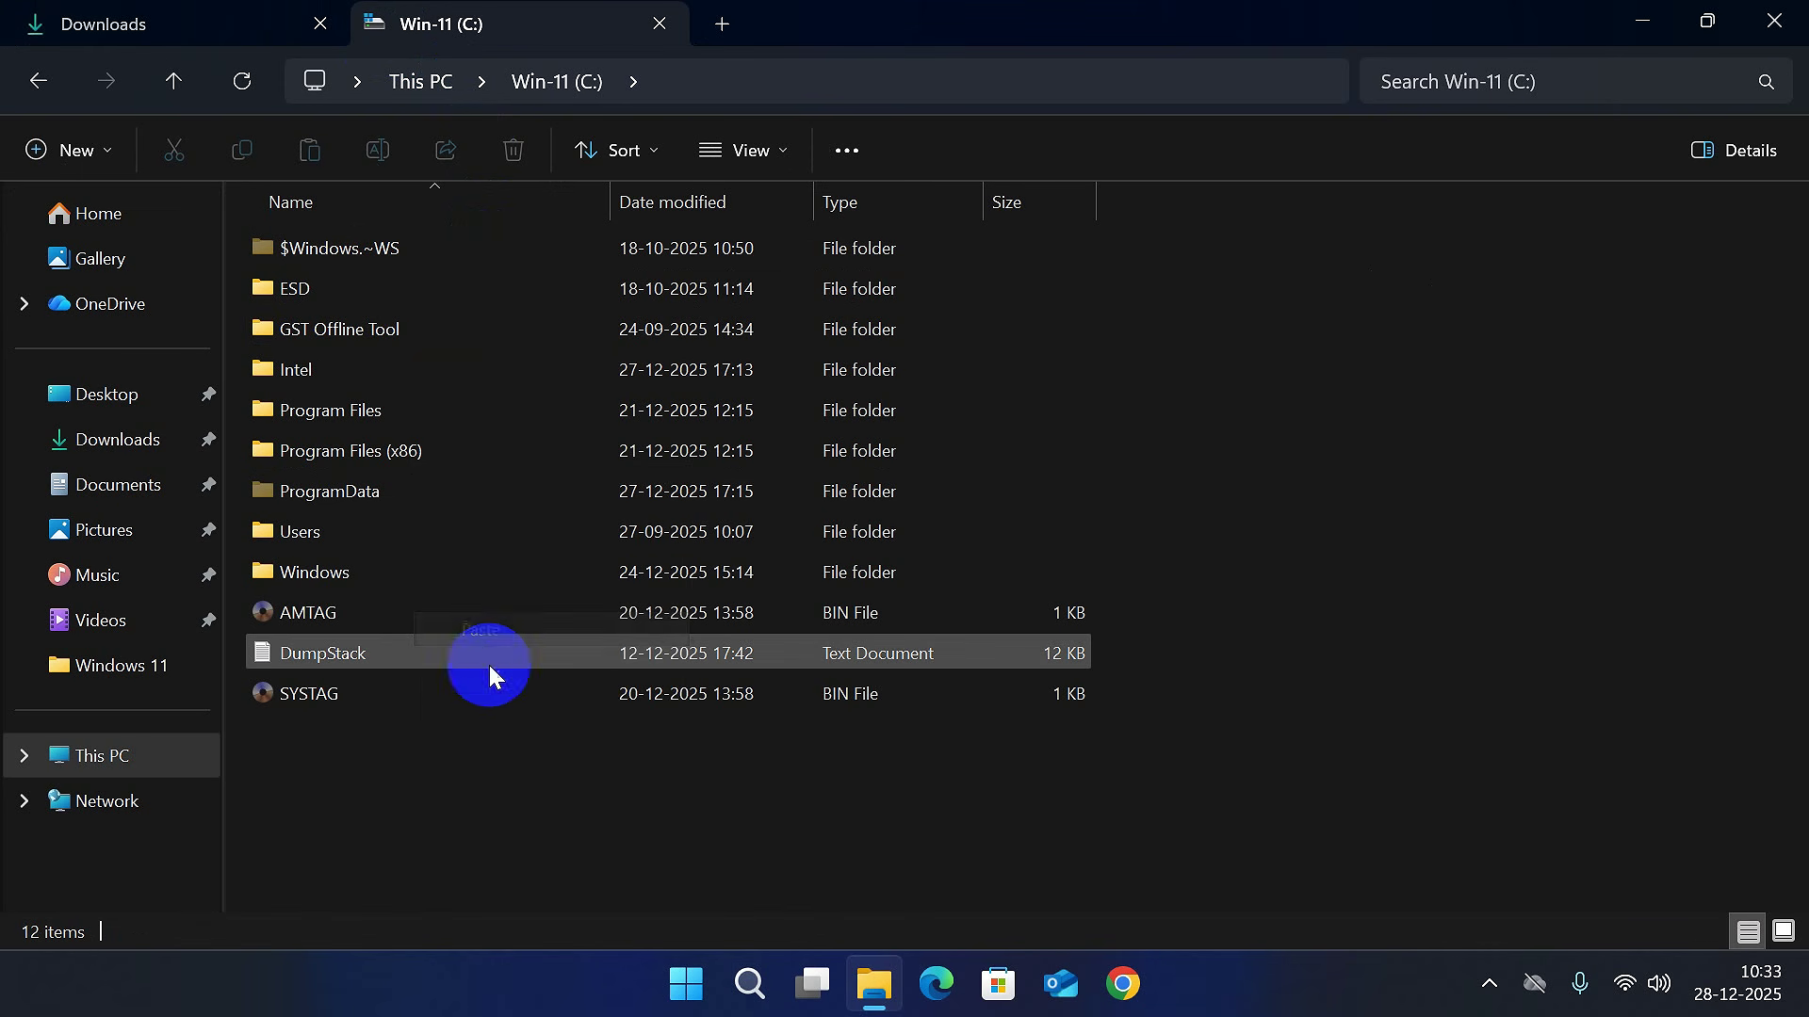
Extract the PhoenixPE-2025.12.15-x64.7z archive in Downloads with 7-Zip to a PhoenixPE-2025.12.15-x64 folder.
click(121, 20)
click(316, 279)
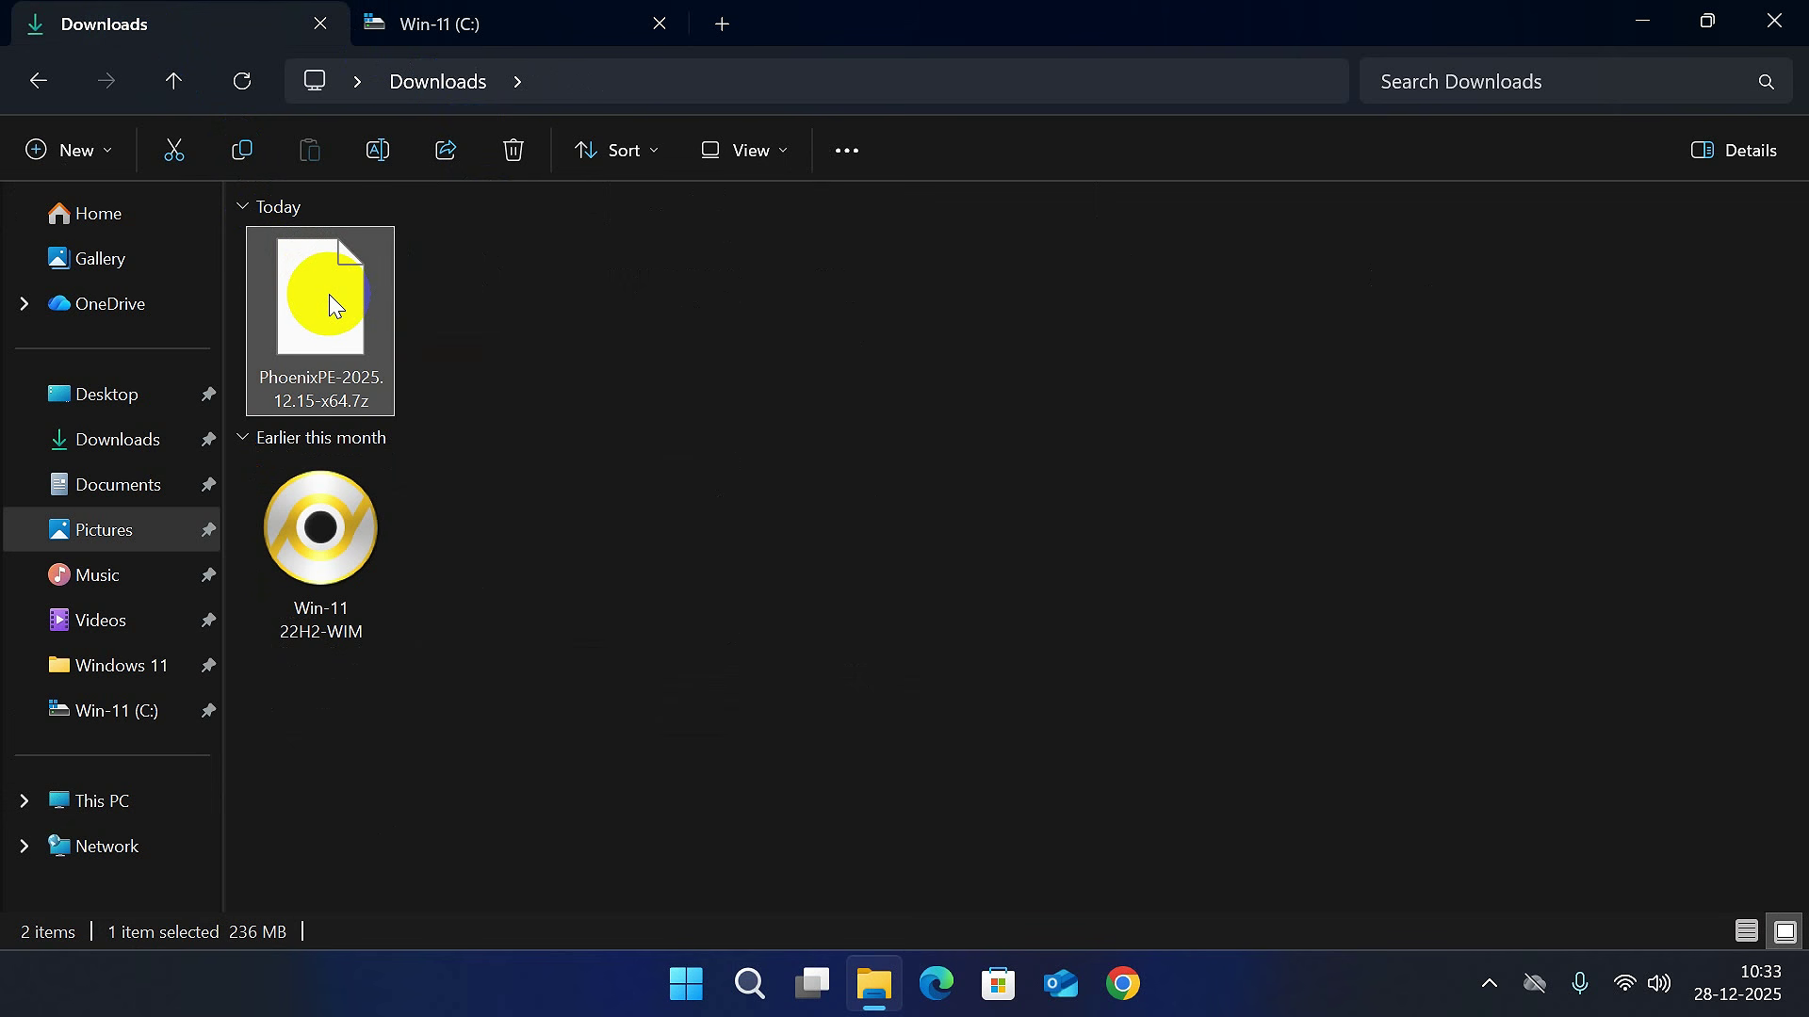
right_click(330, 297)
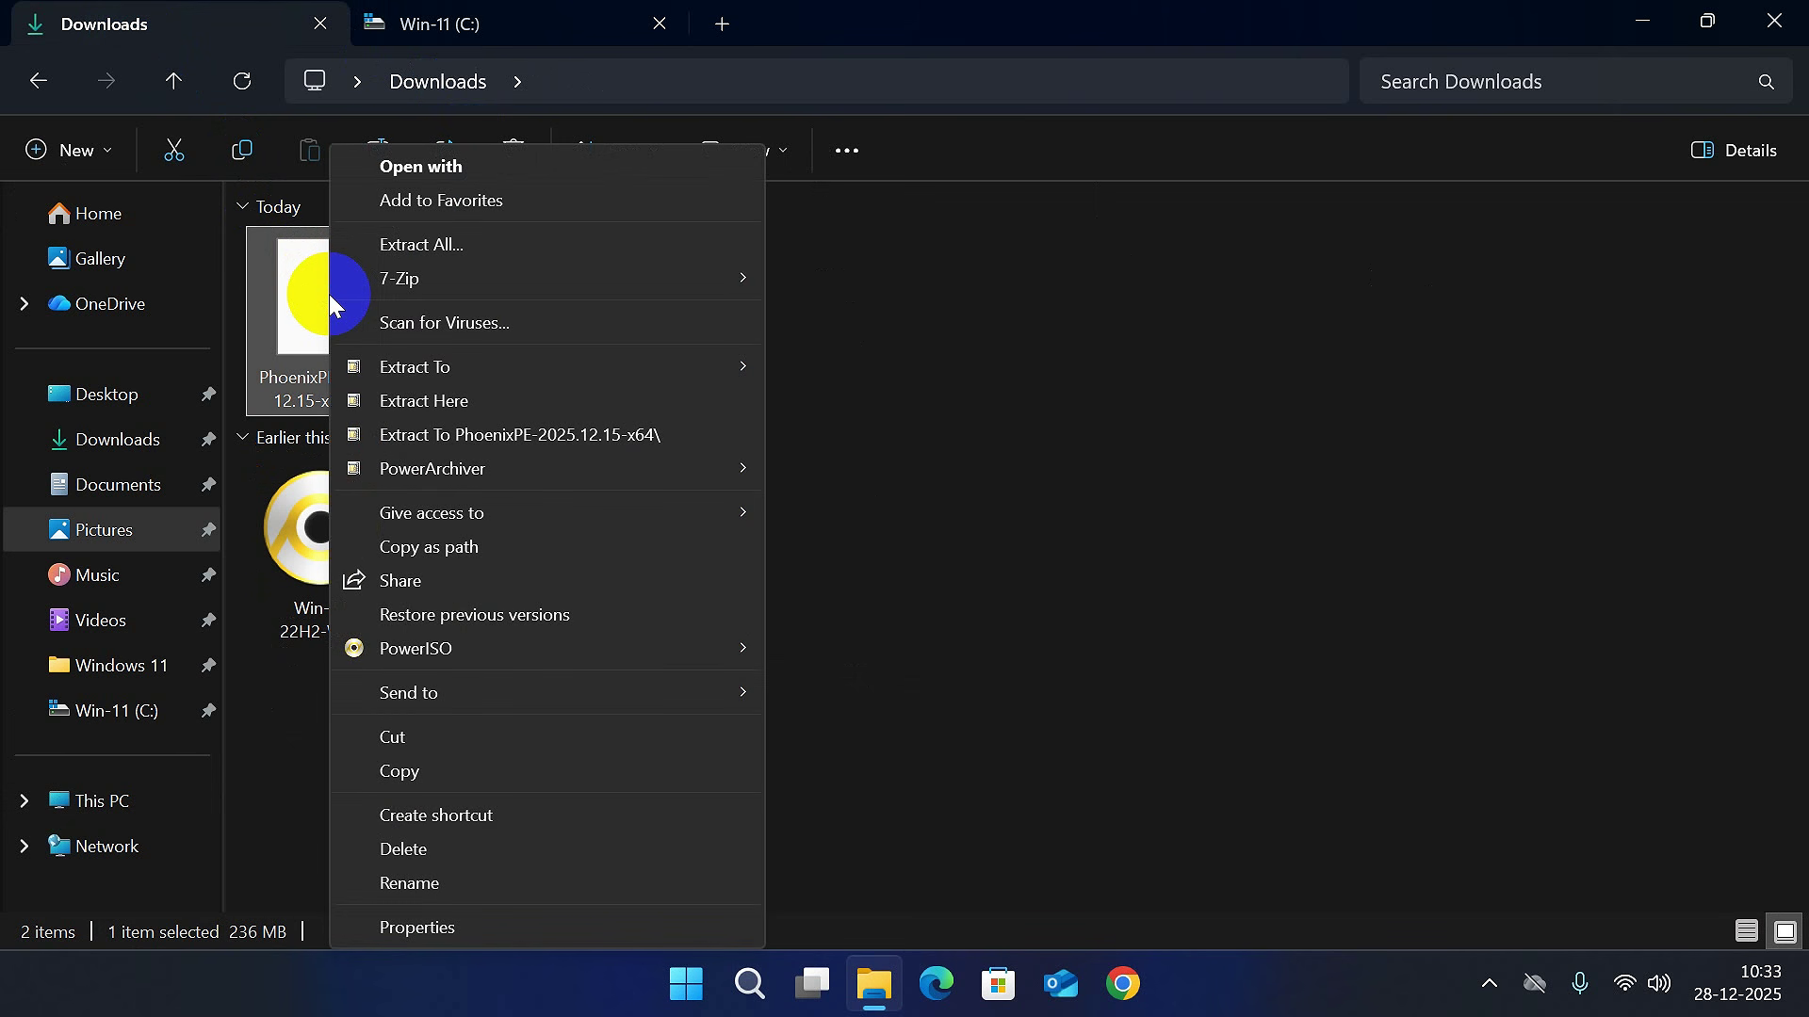
mouse_move(732, 284)
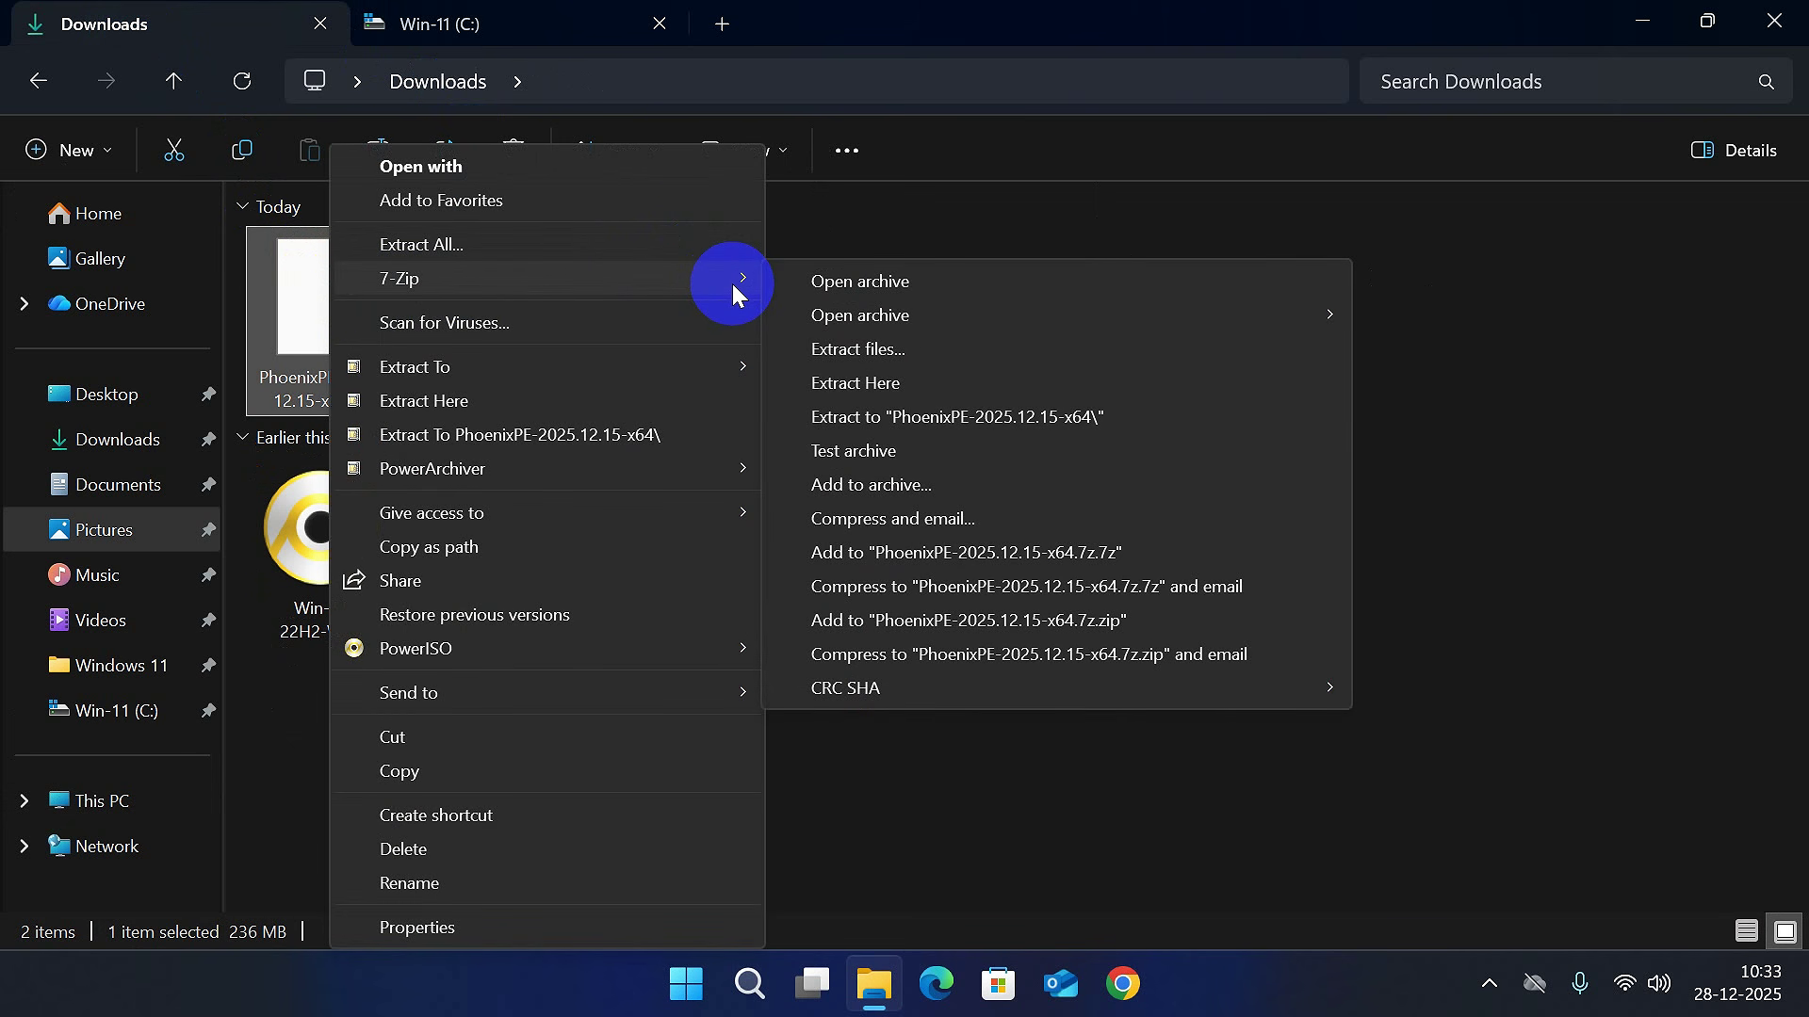
click(862, 416)
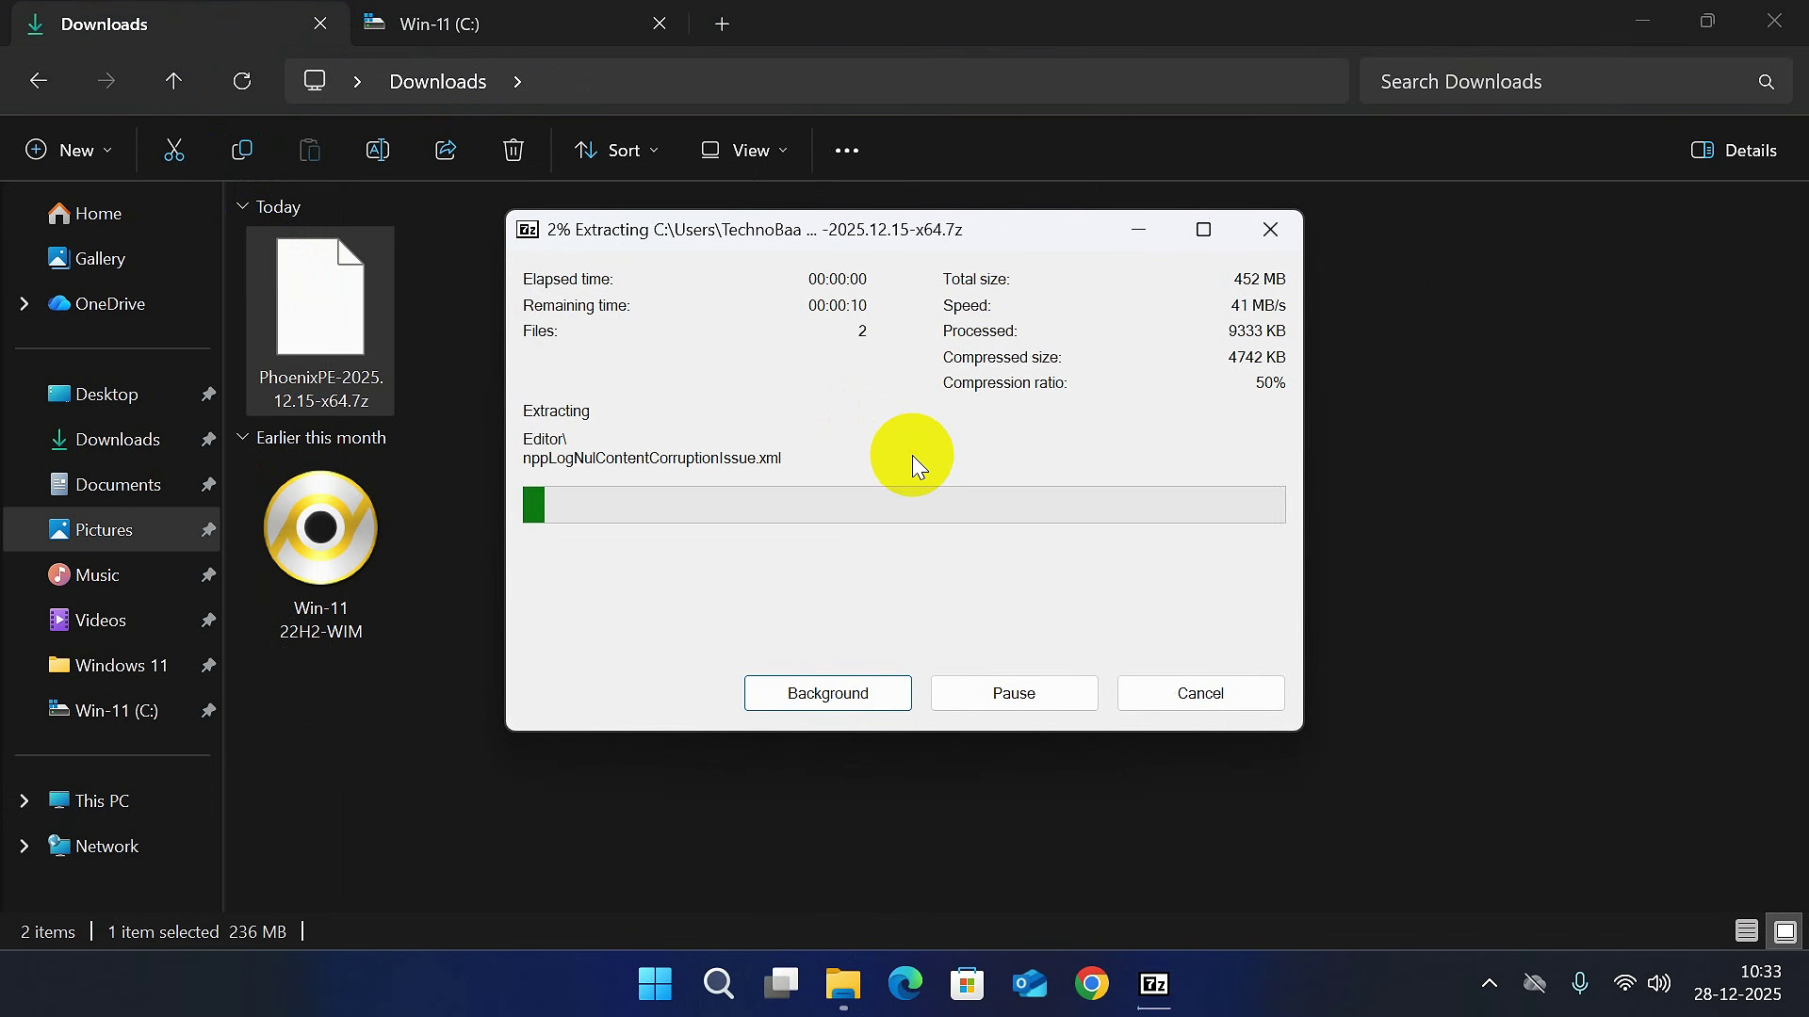
Move the extracted PhoenixPE-2025.12.15-x64 folder from Downloads to the root of the Win-11 (C:) drive.
click(523, 310)
right_click(523, 310)
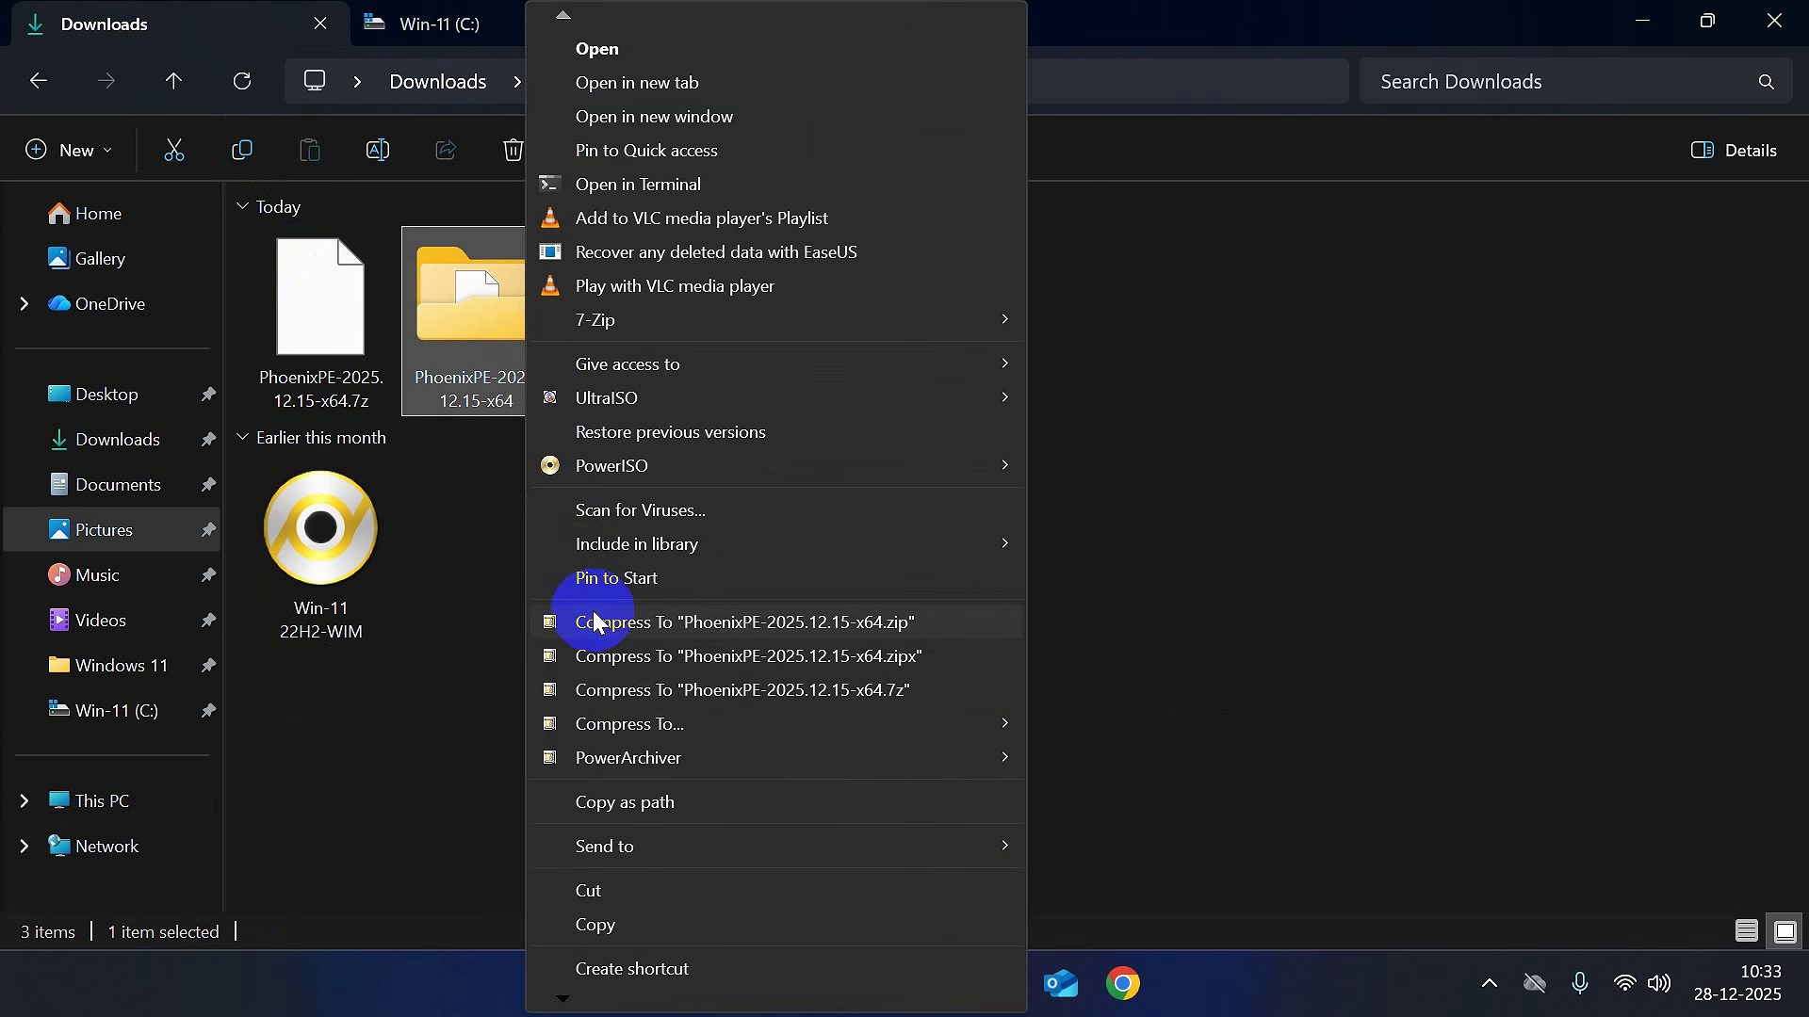
click(606, 888)
click(462, 27)
right_click(411, 836)
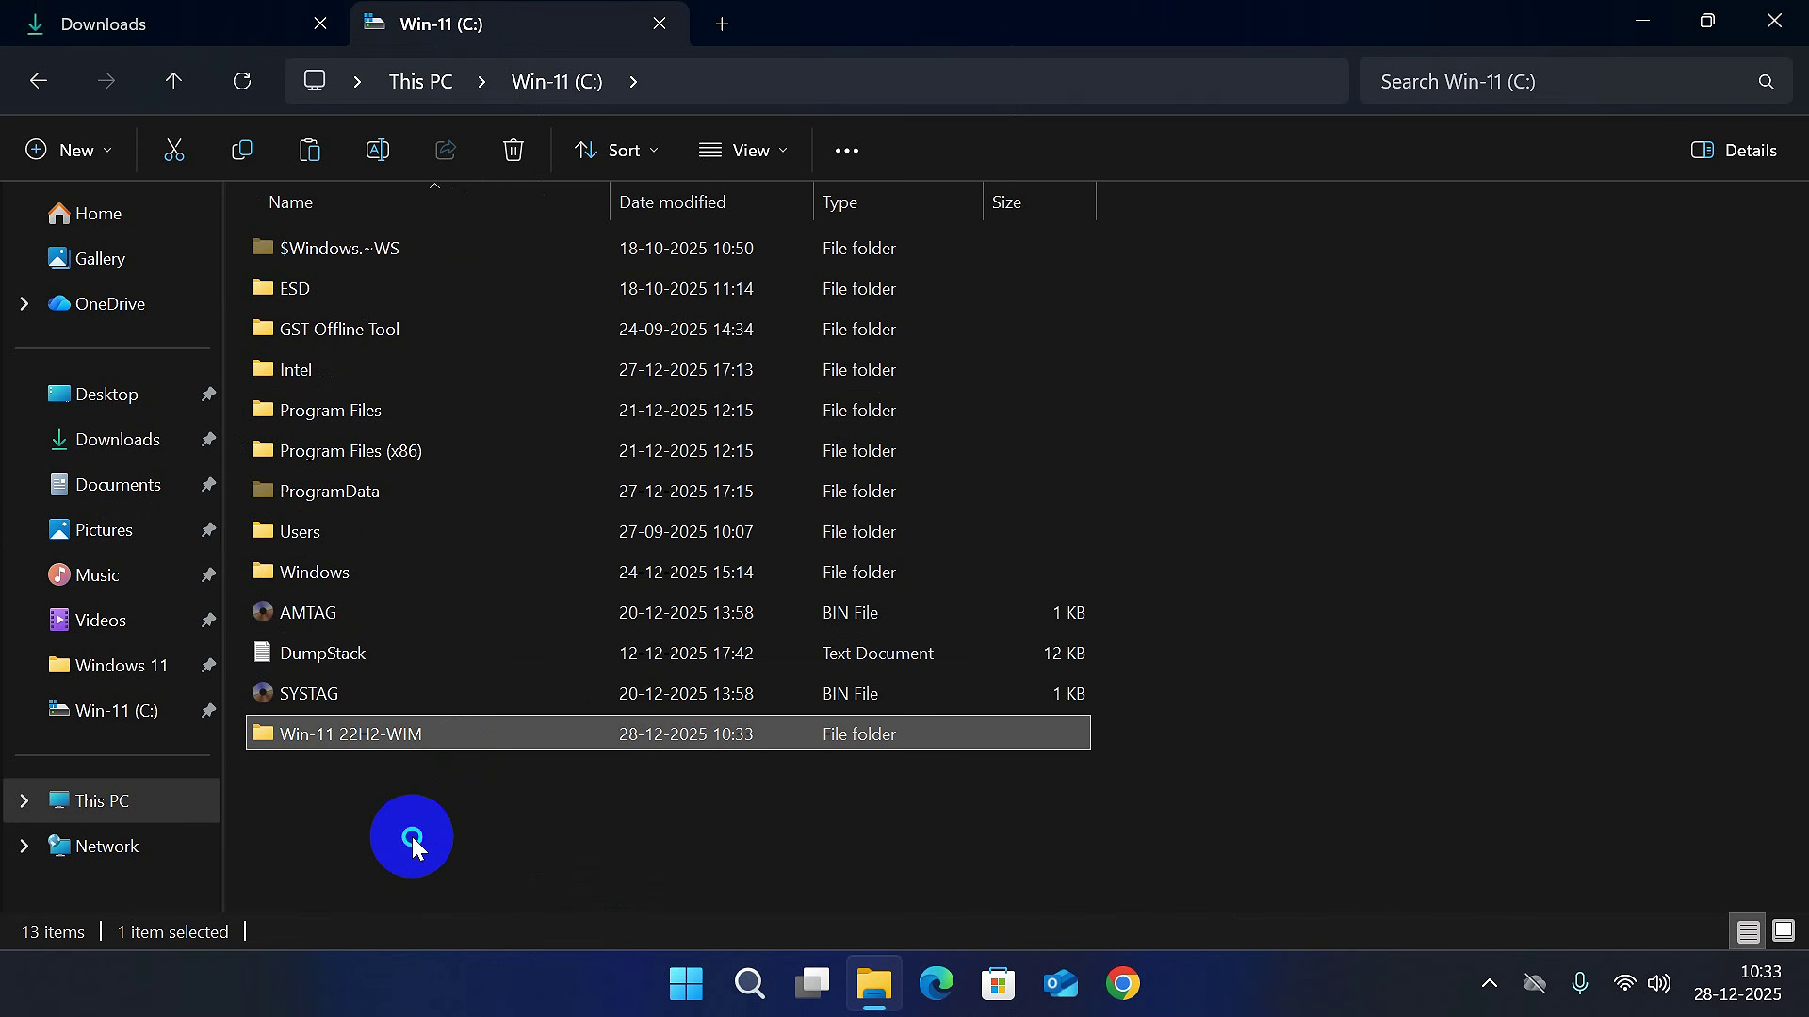
click(484, 614)
click(1258, 793)
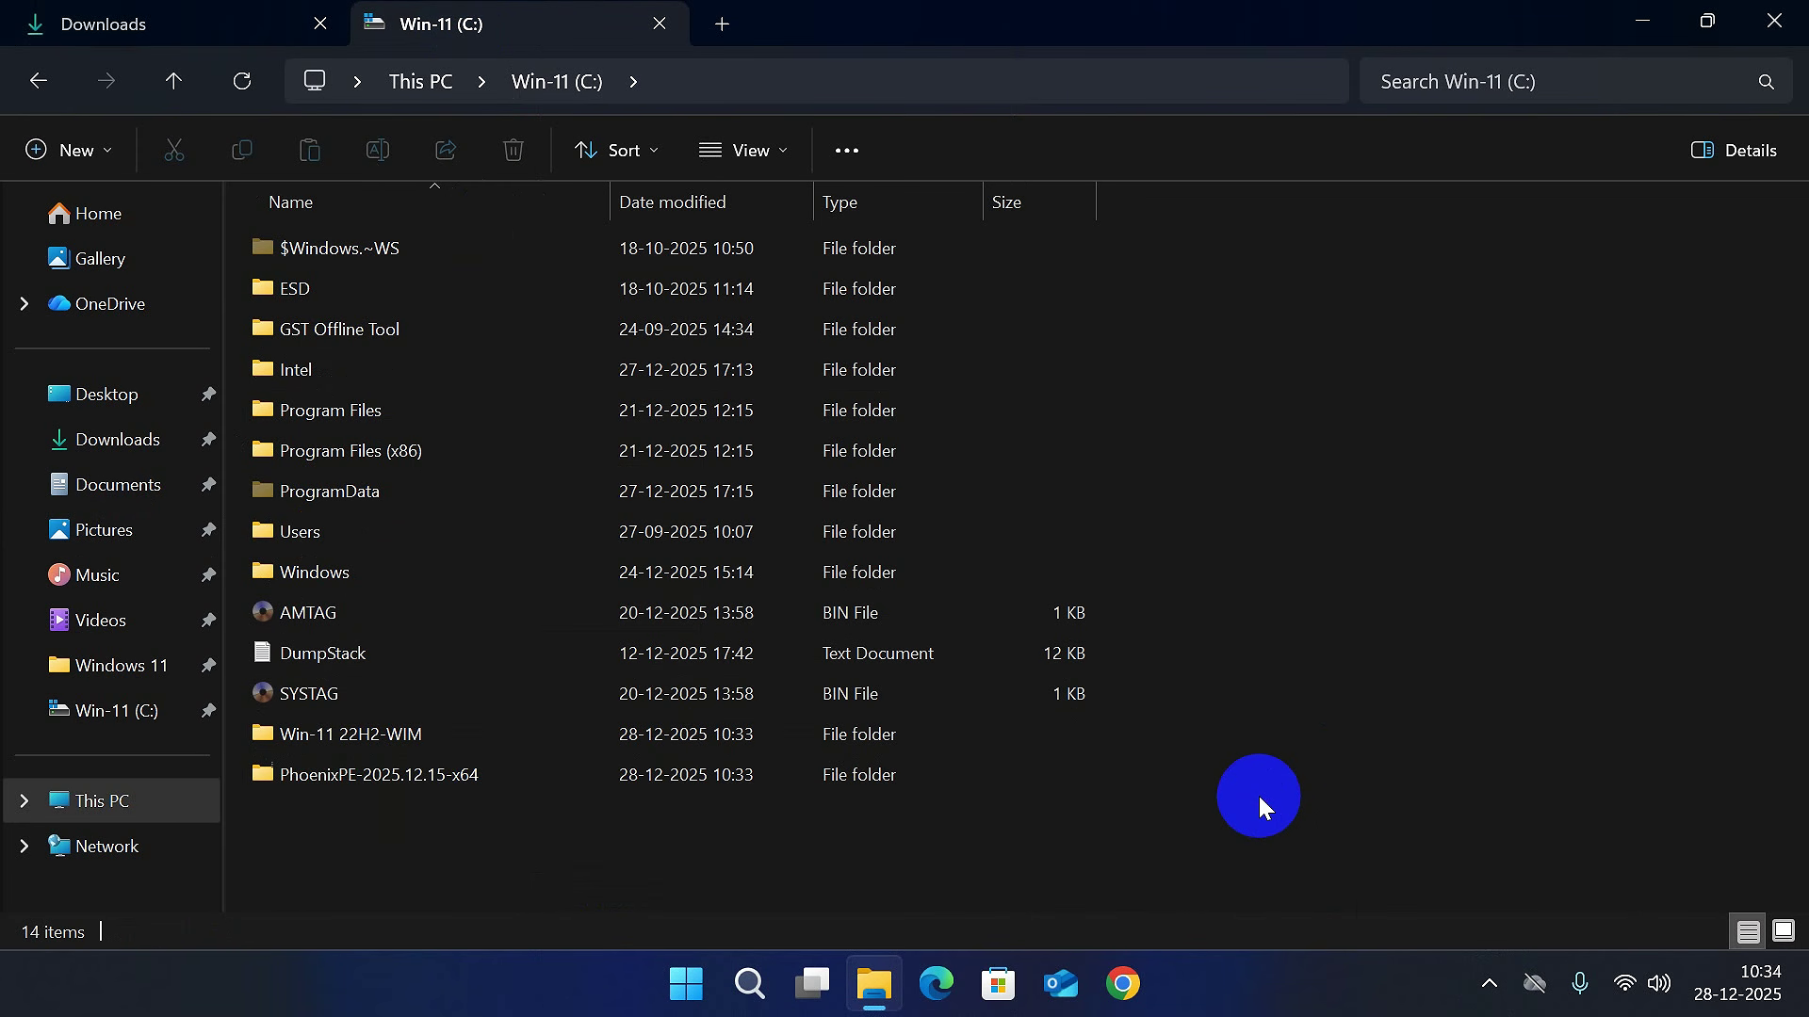
Check the system tray for antivirus software and run PEBakeryLauncher from the PhoenixPE-2025.12.15-x64 folder as administrator.
click(1488, 984)
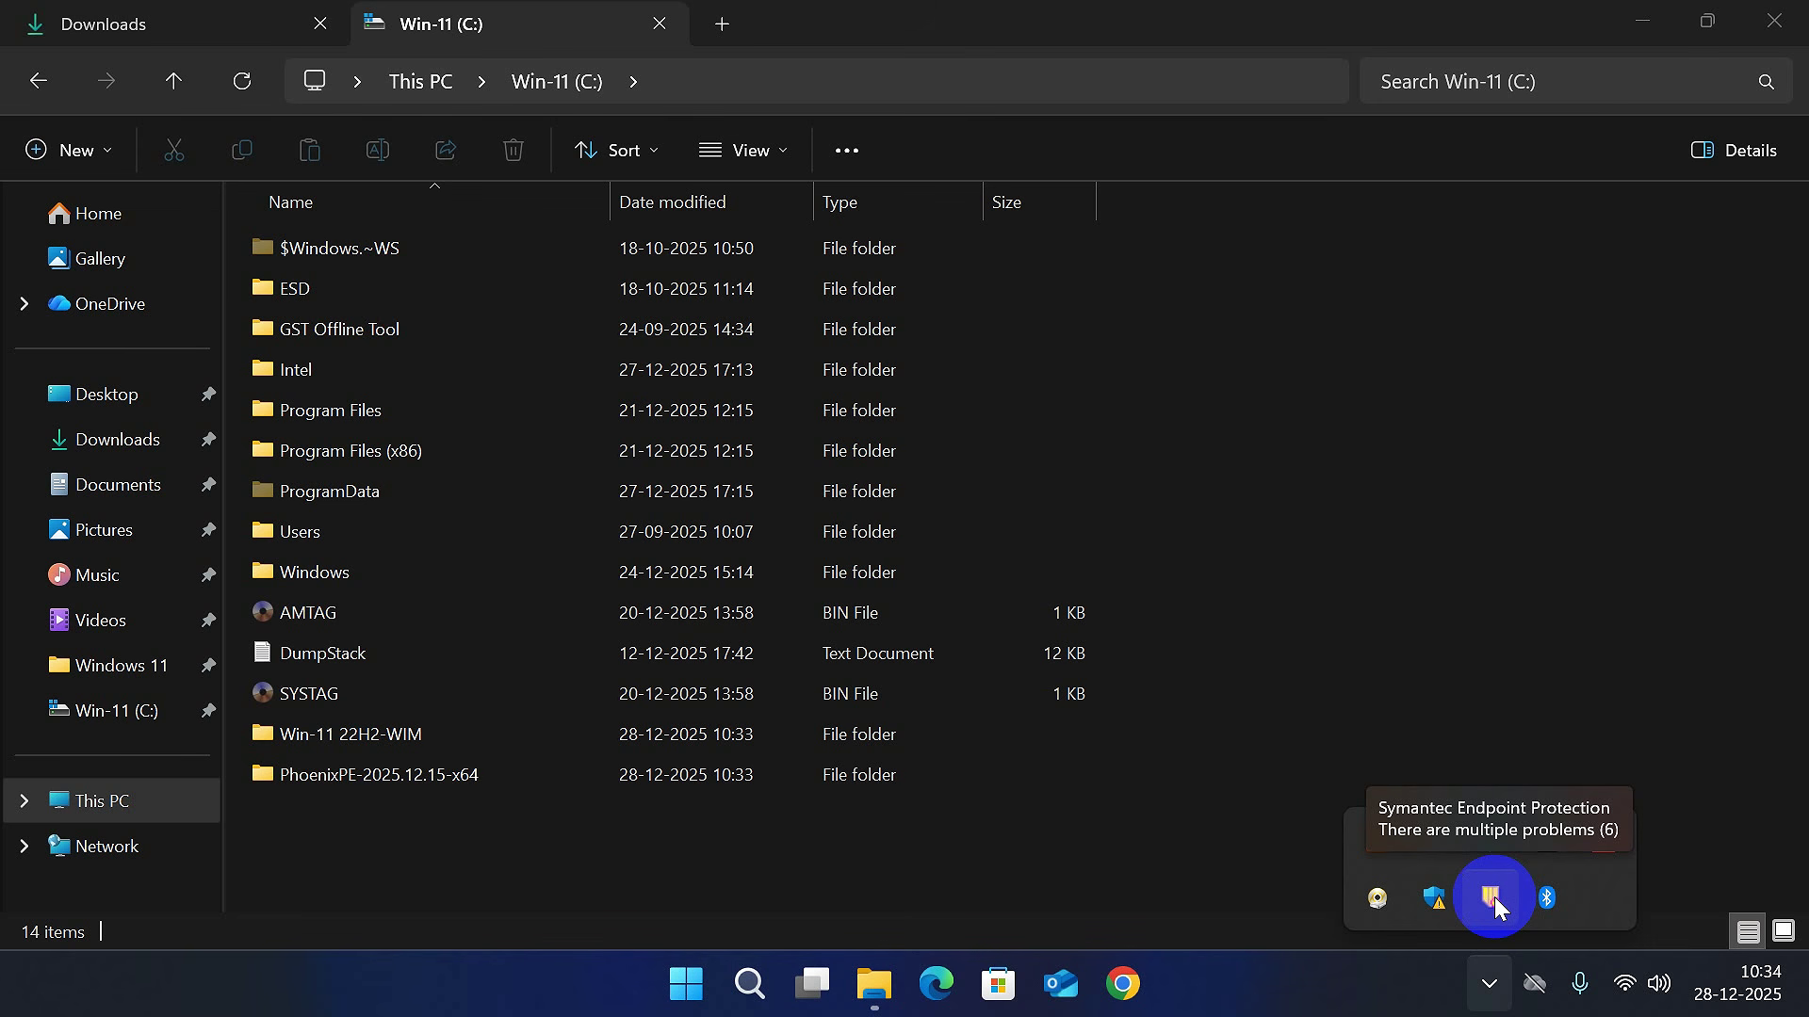
click(569, 838)
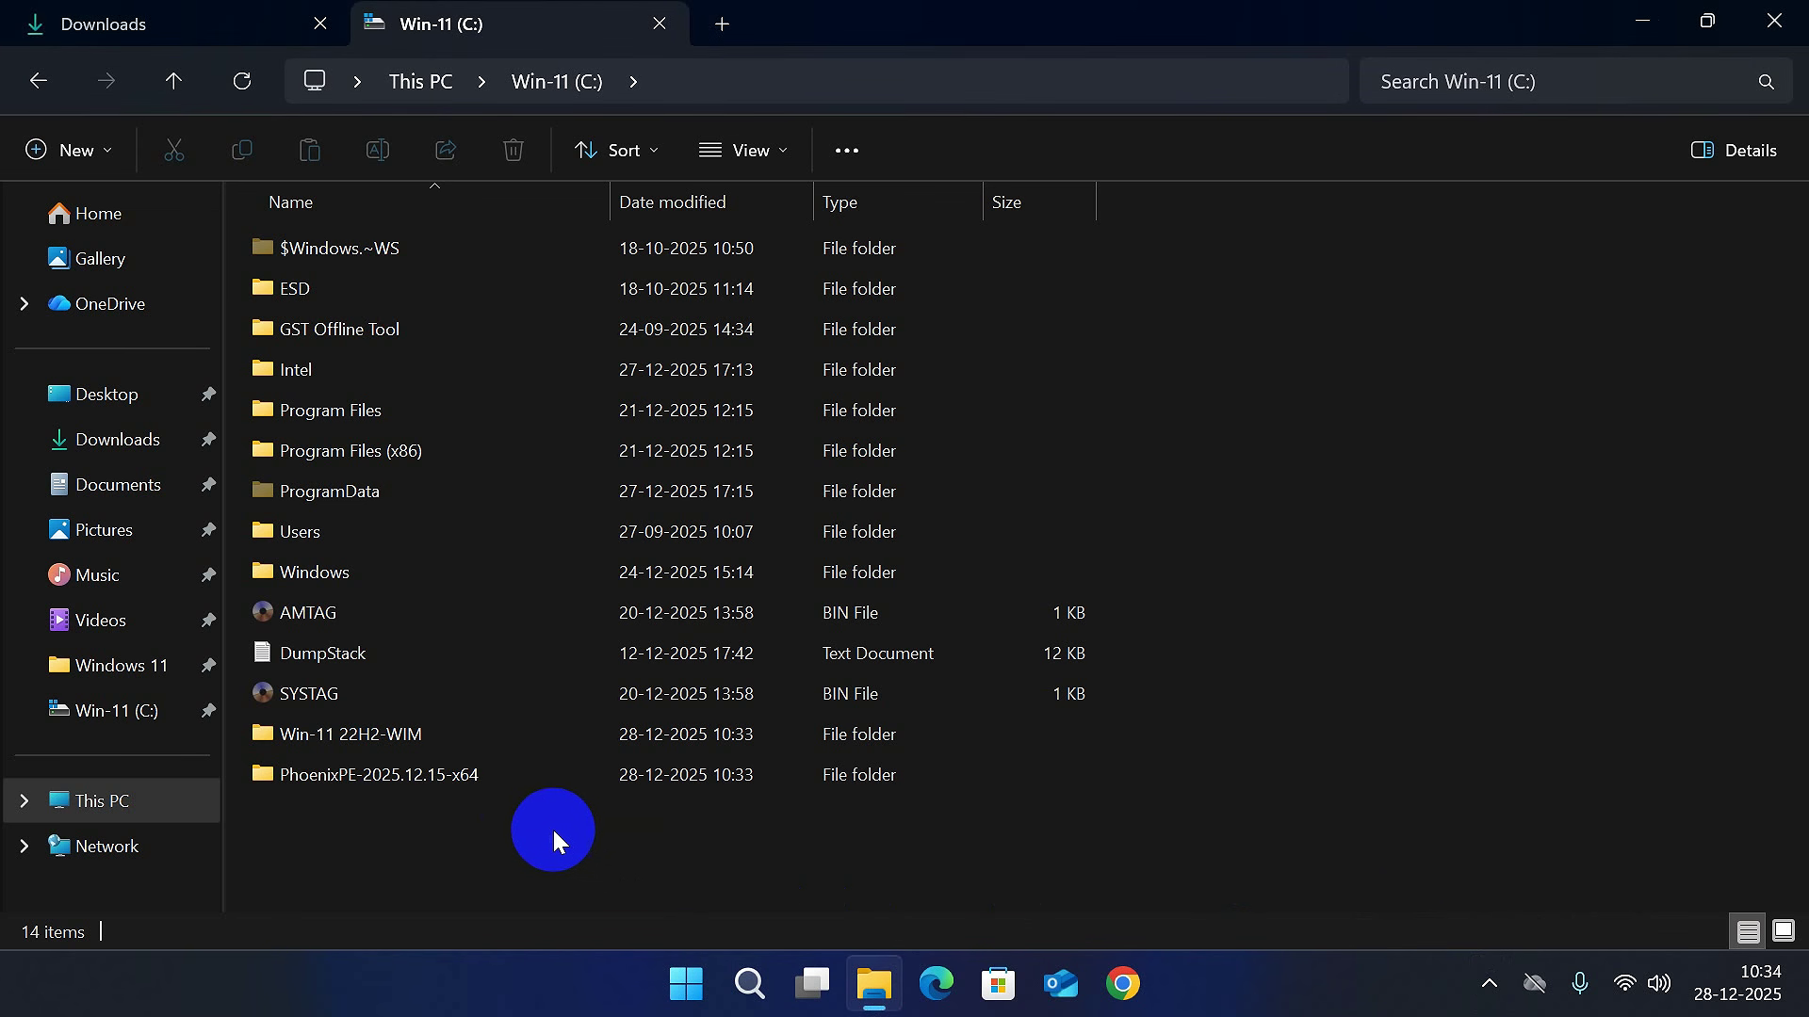
double_click(466, 776)
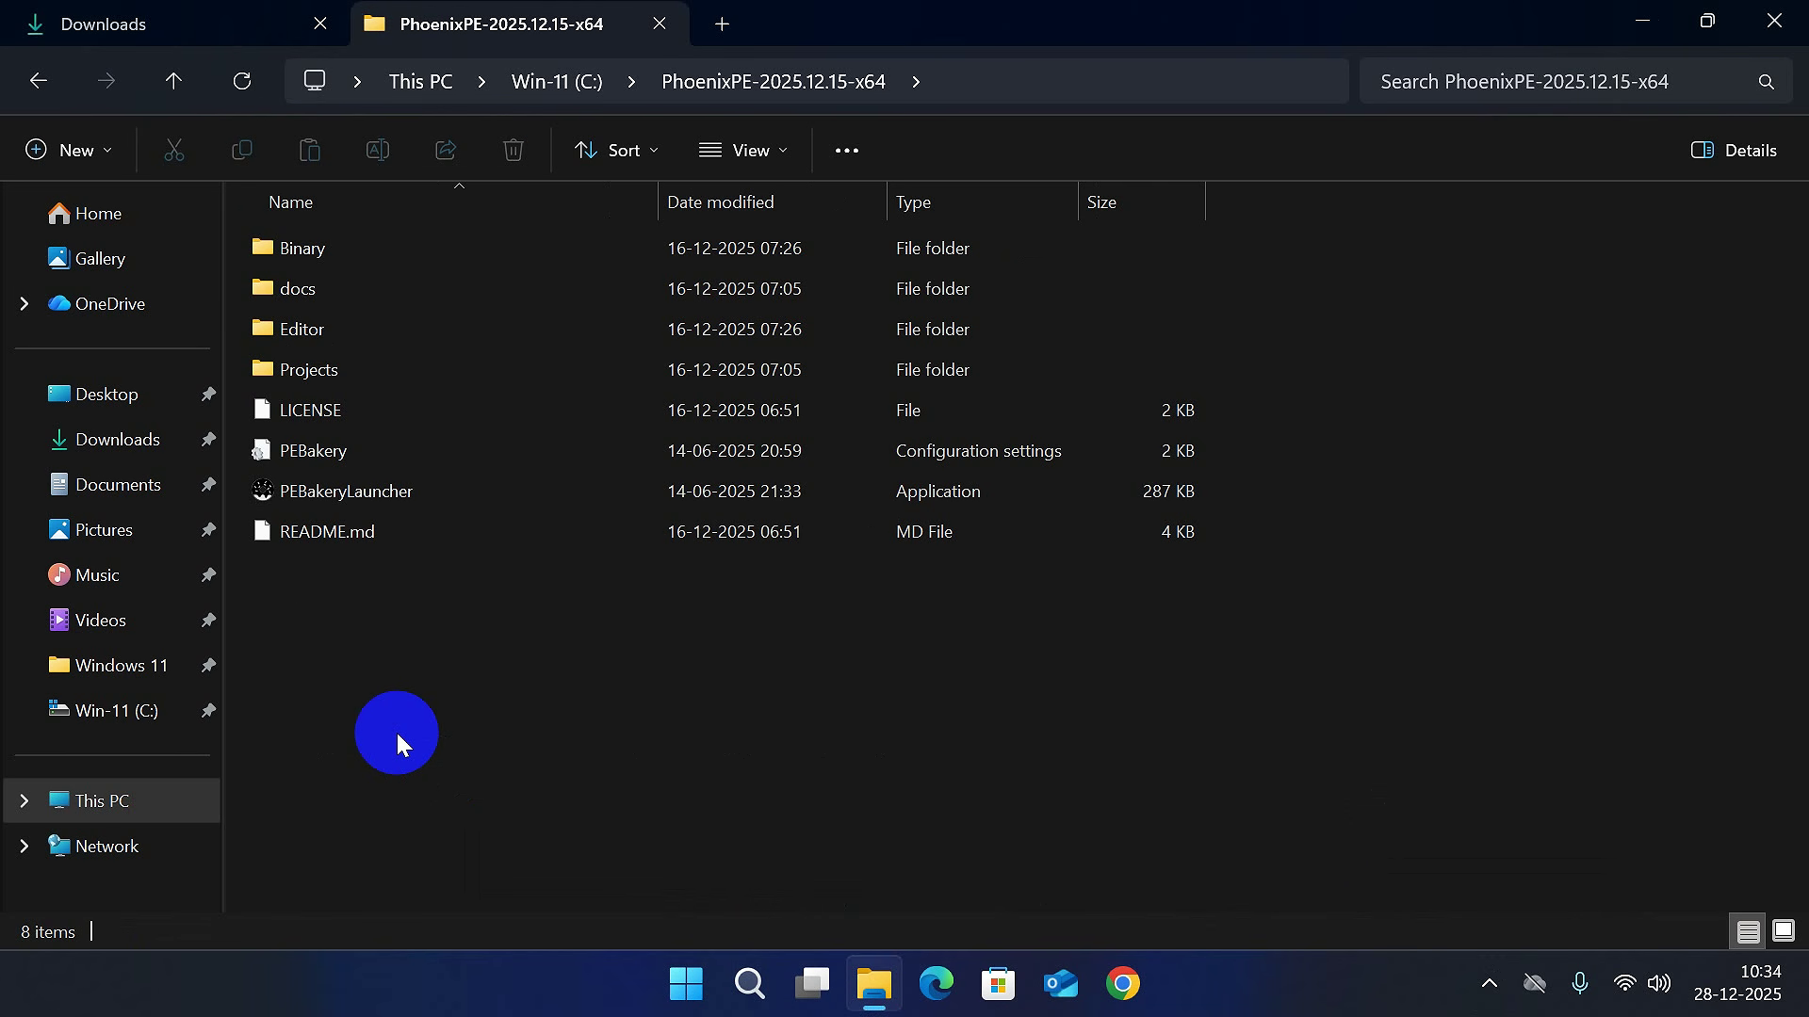
right_click(396, 502)
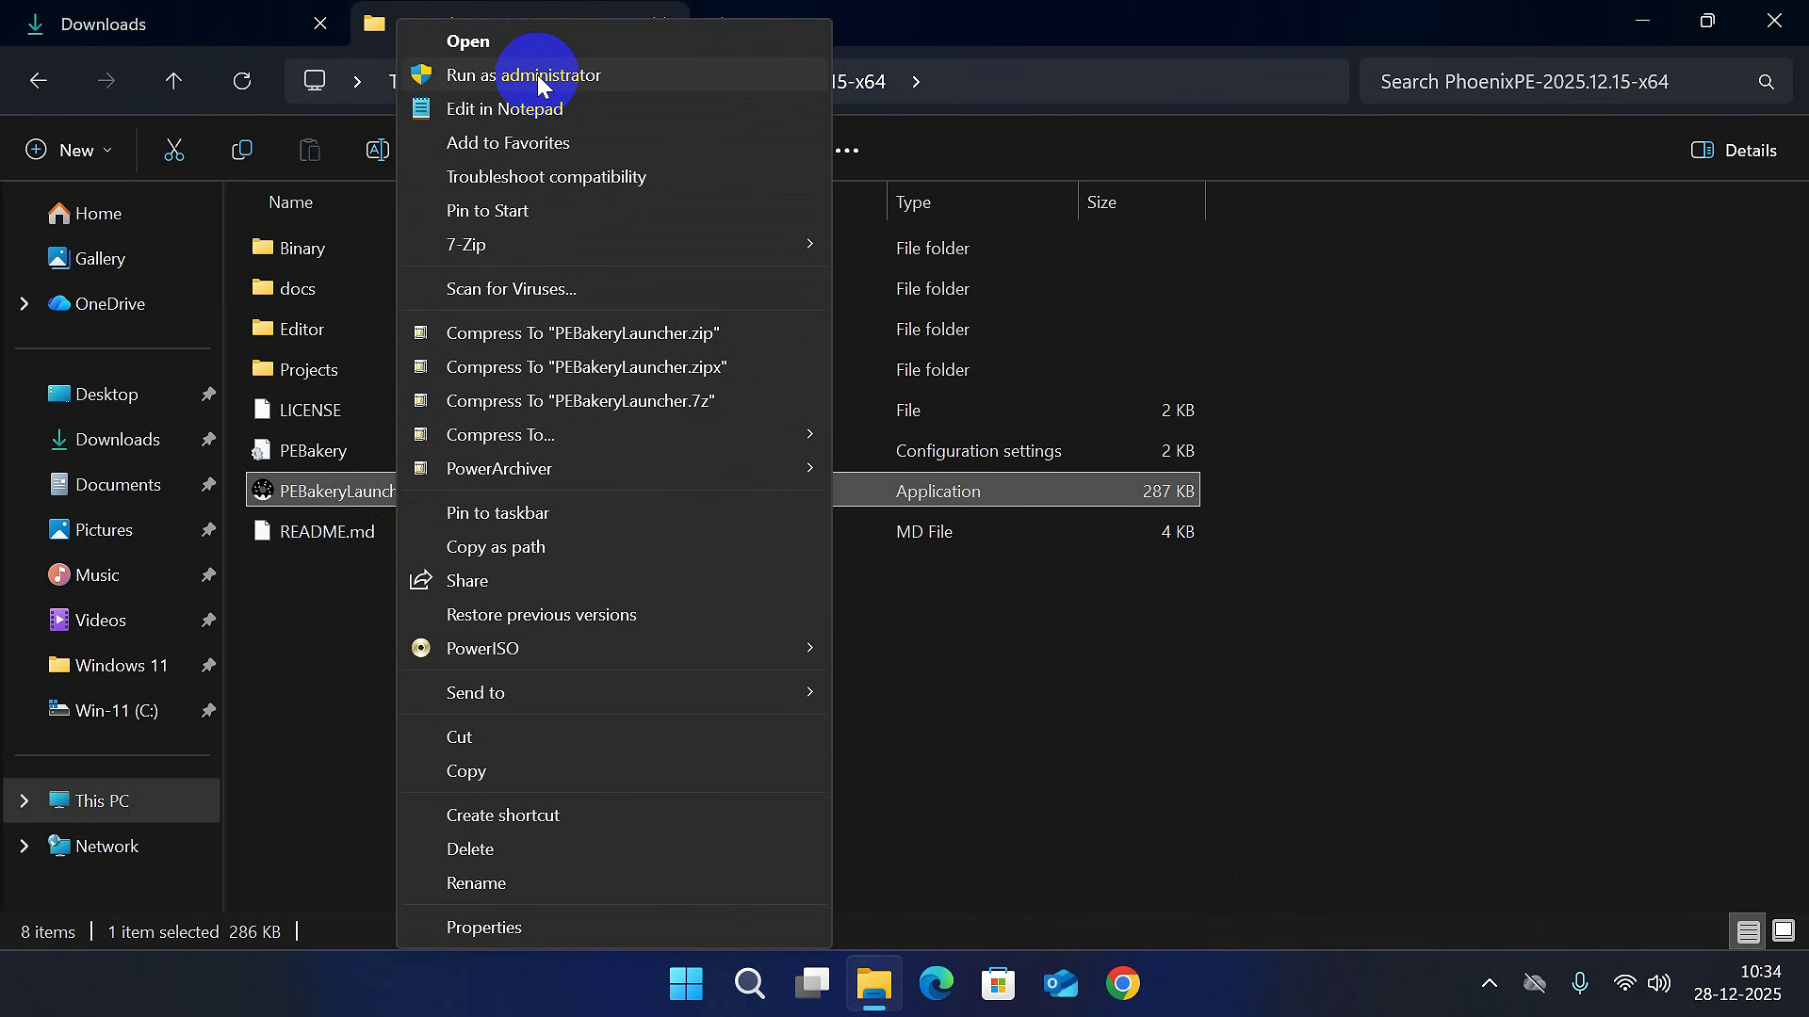
click(541, 85)
click(759, 791)
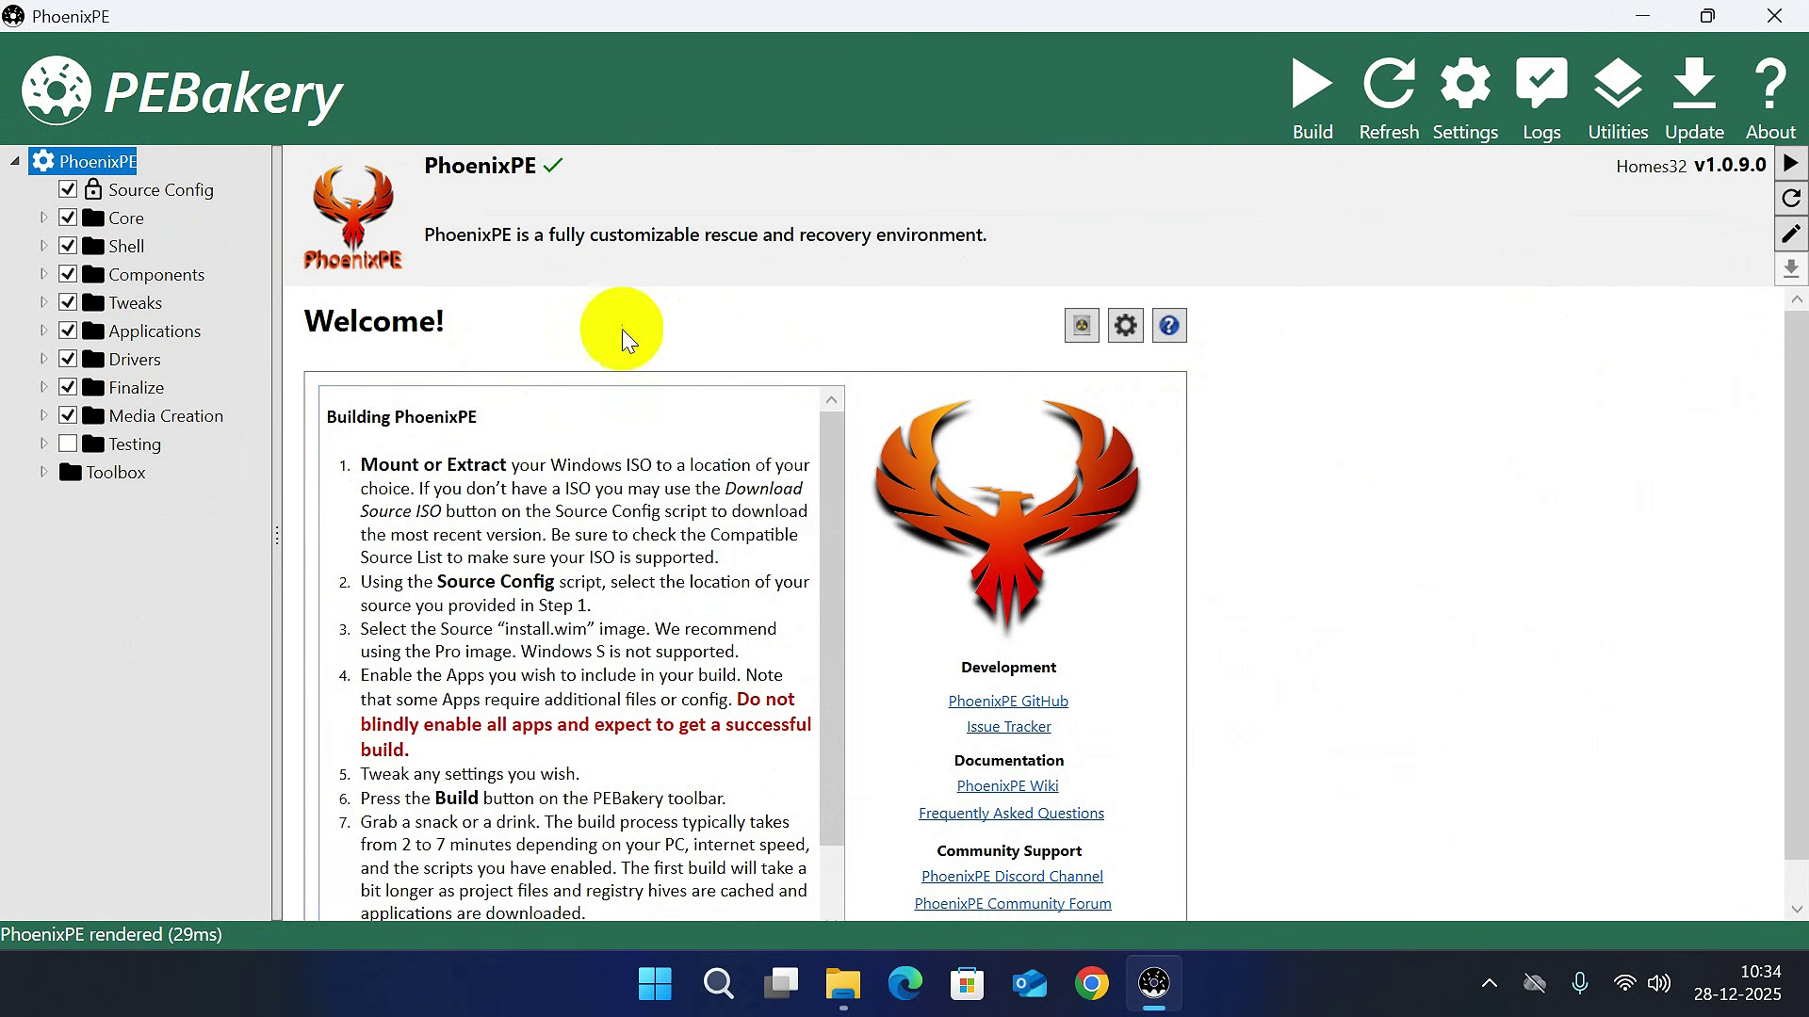
In Source Config, set the source files to C:\Win-11 22H2-WIM\ and use 6 - Windows 11 Pro as the install.wim image.
click(182, 196)
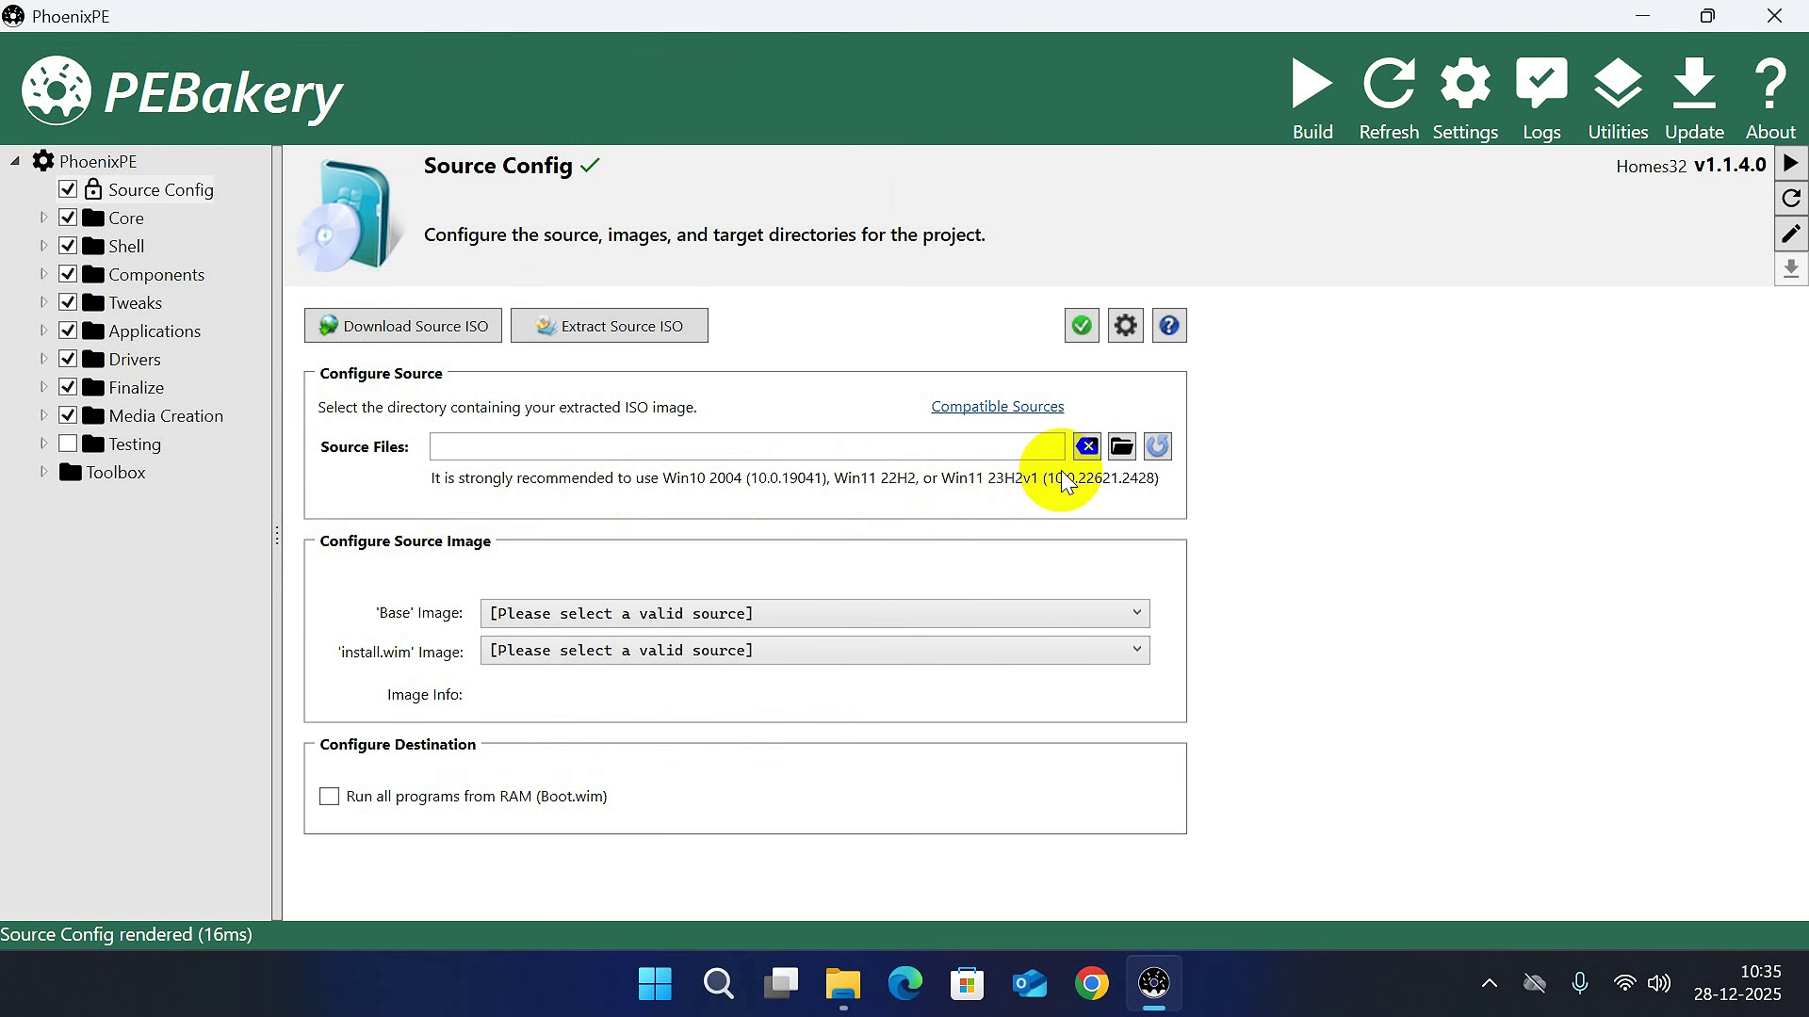
click(1124, 449)
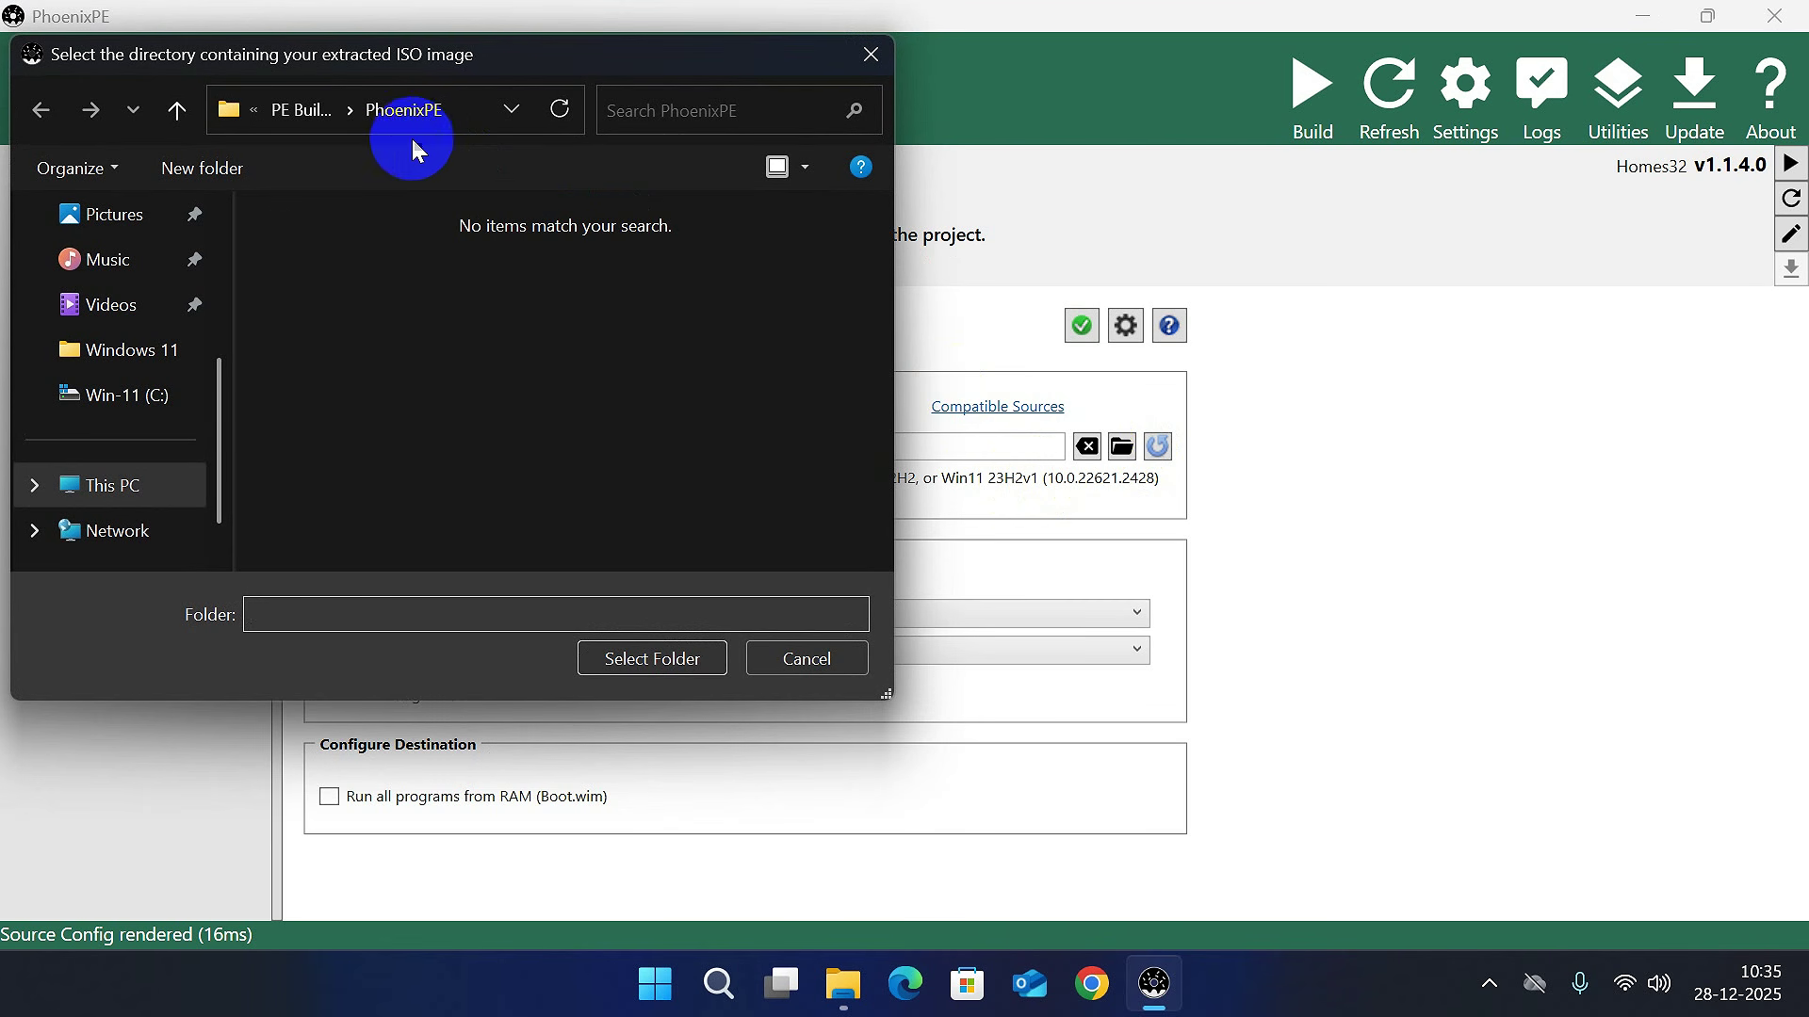
click(159, 397)
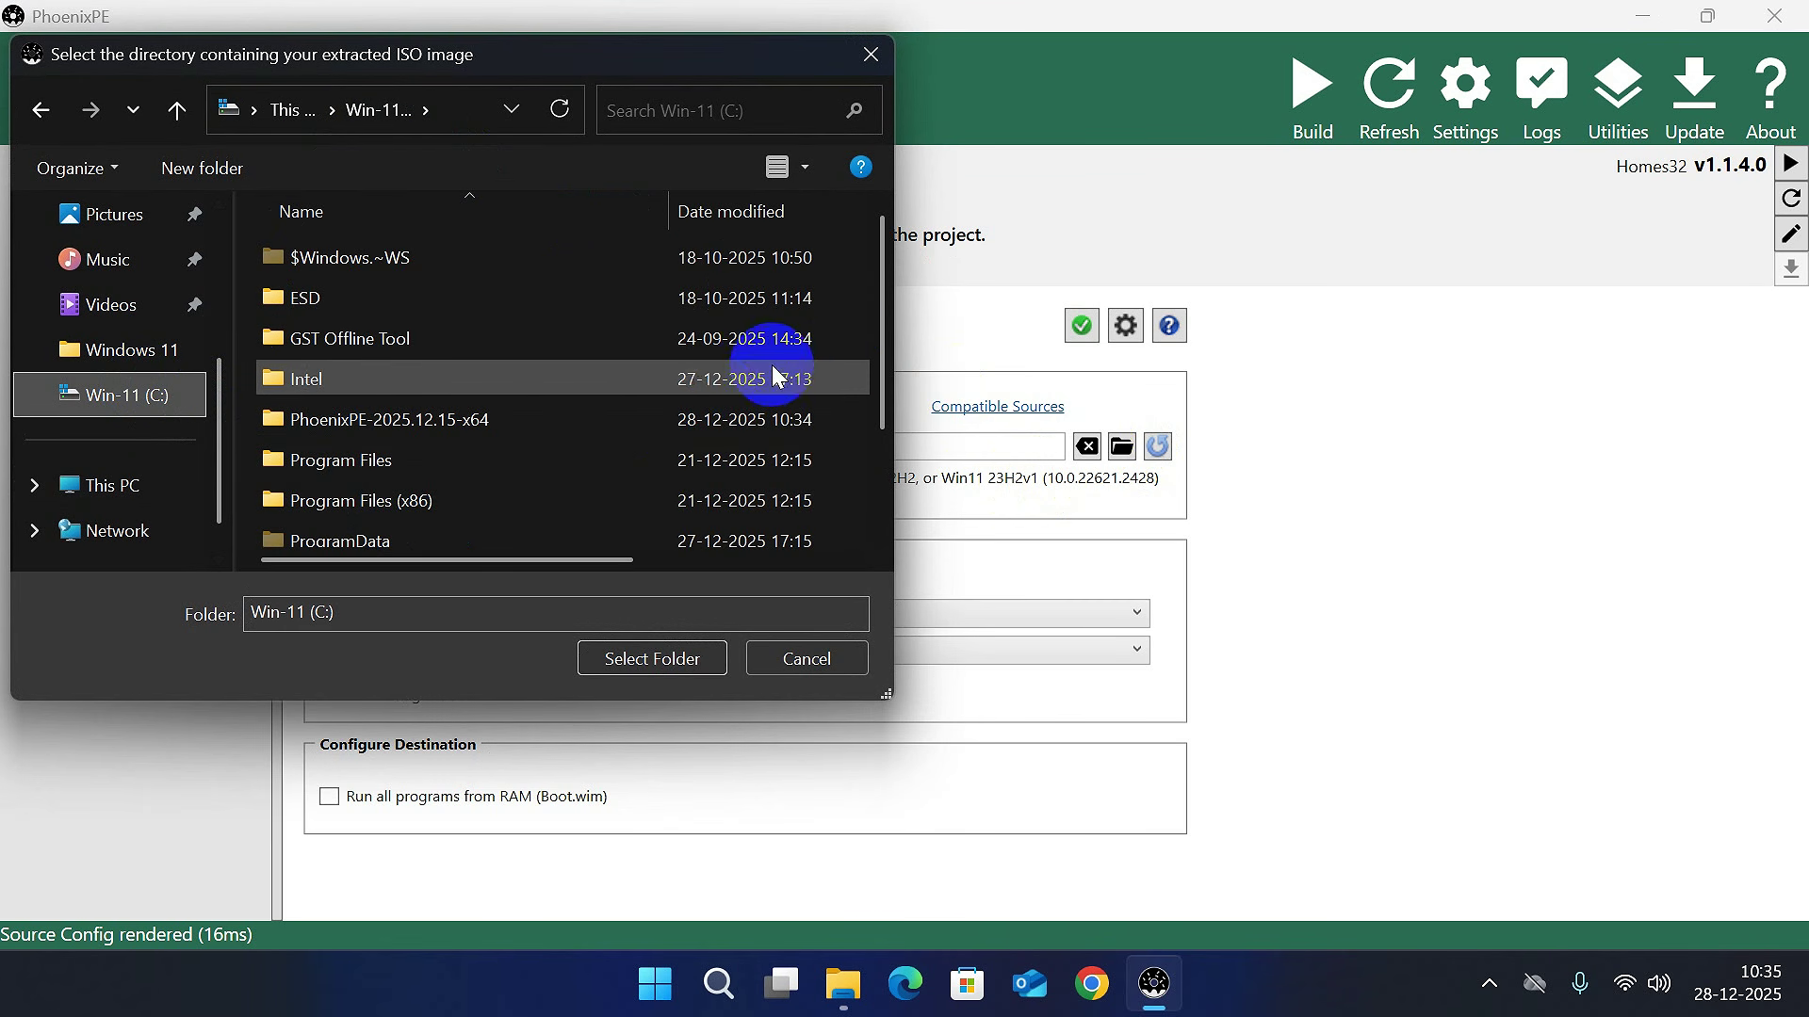
drag(876, 330, 874, 415)
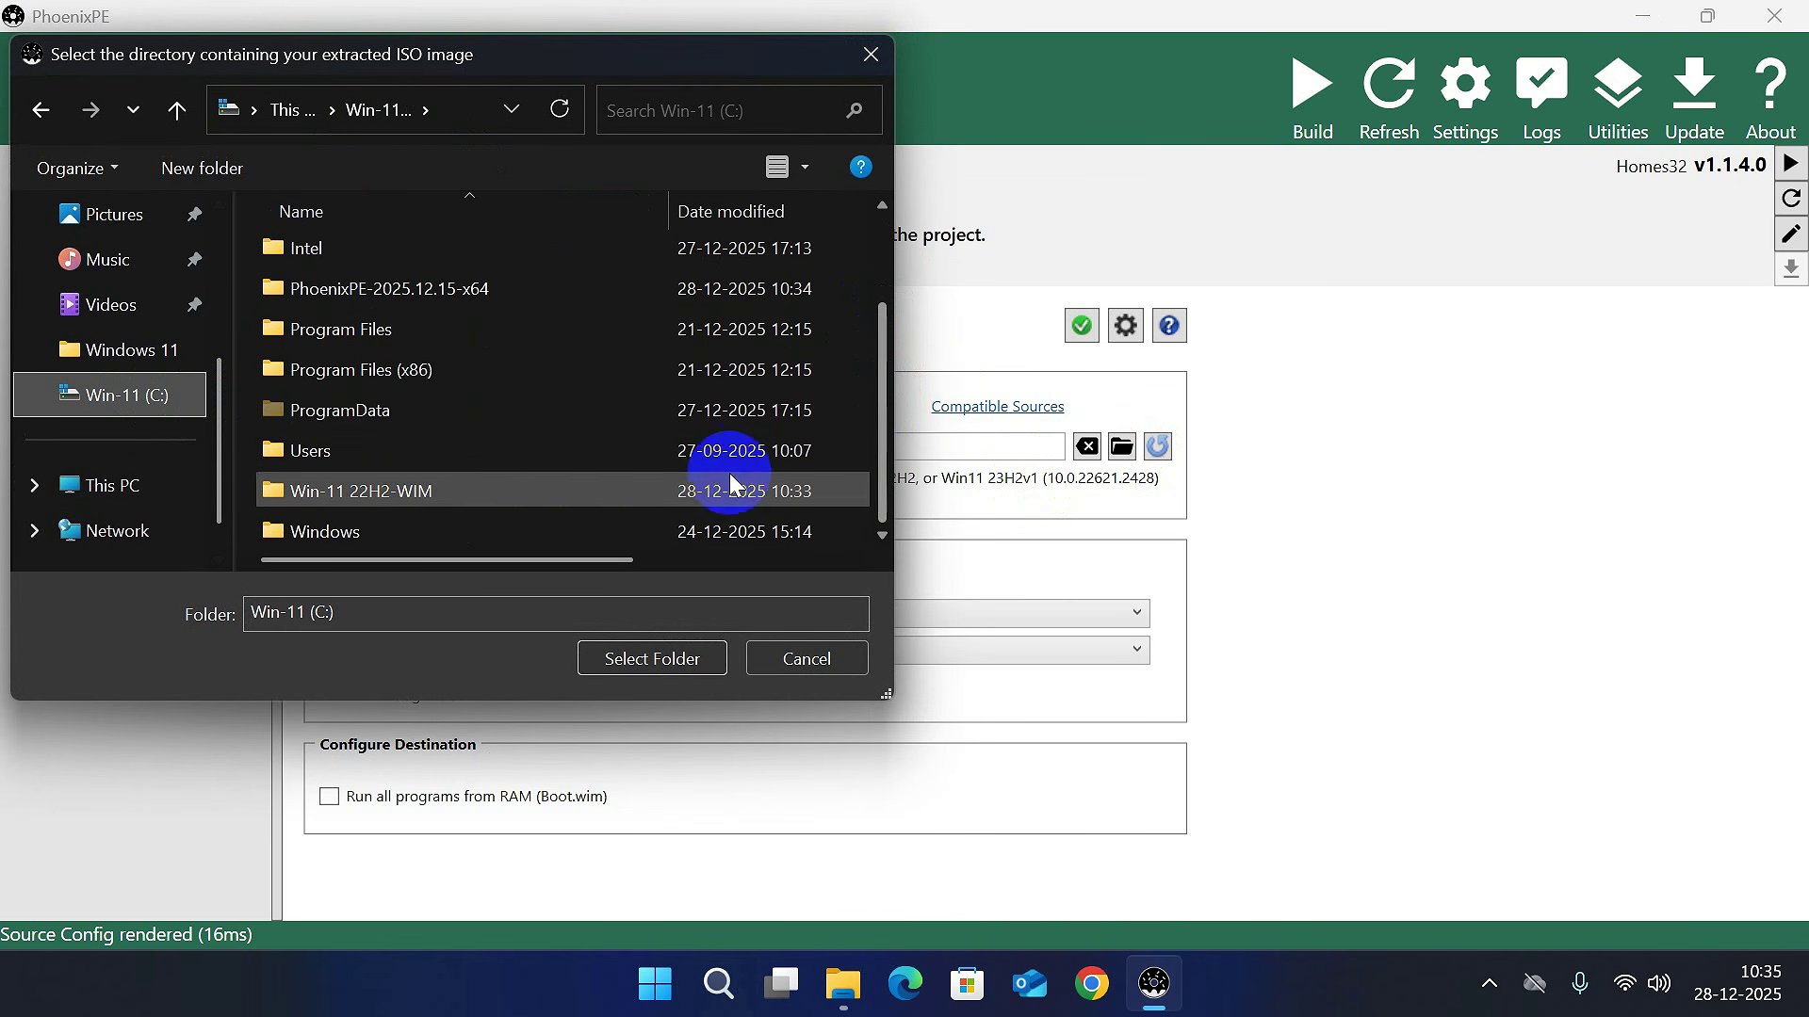
double_click(426, 482)
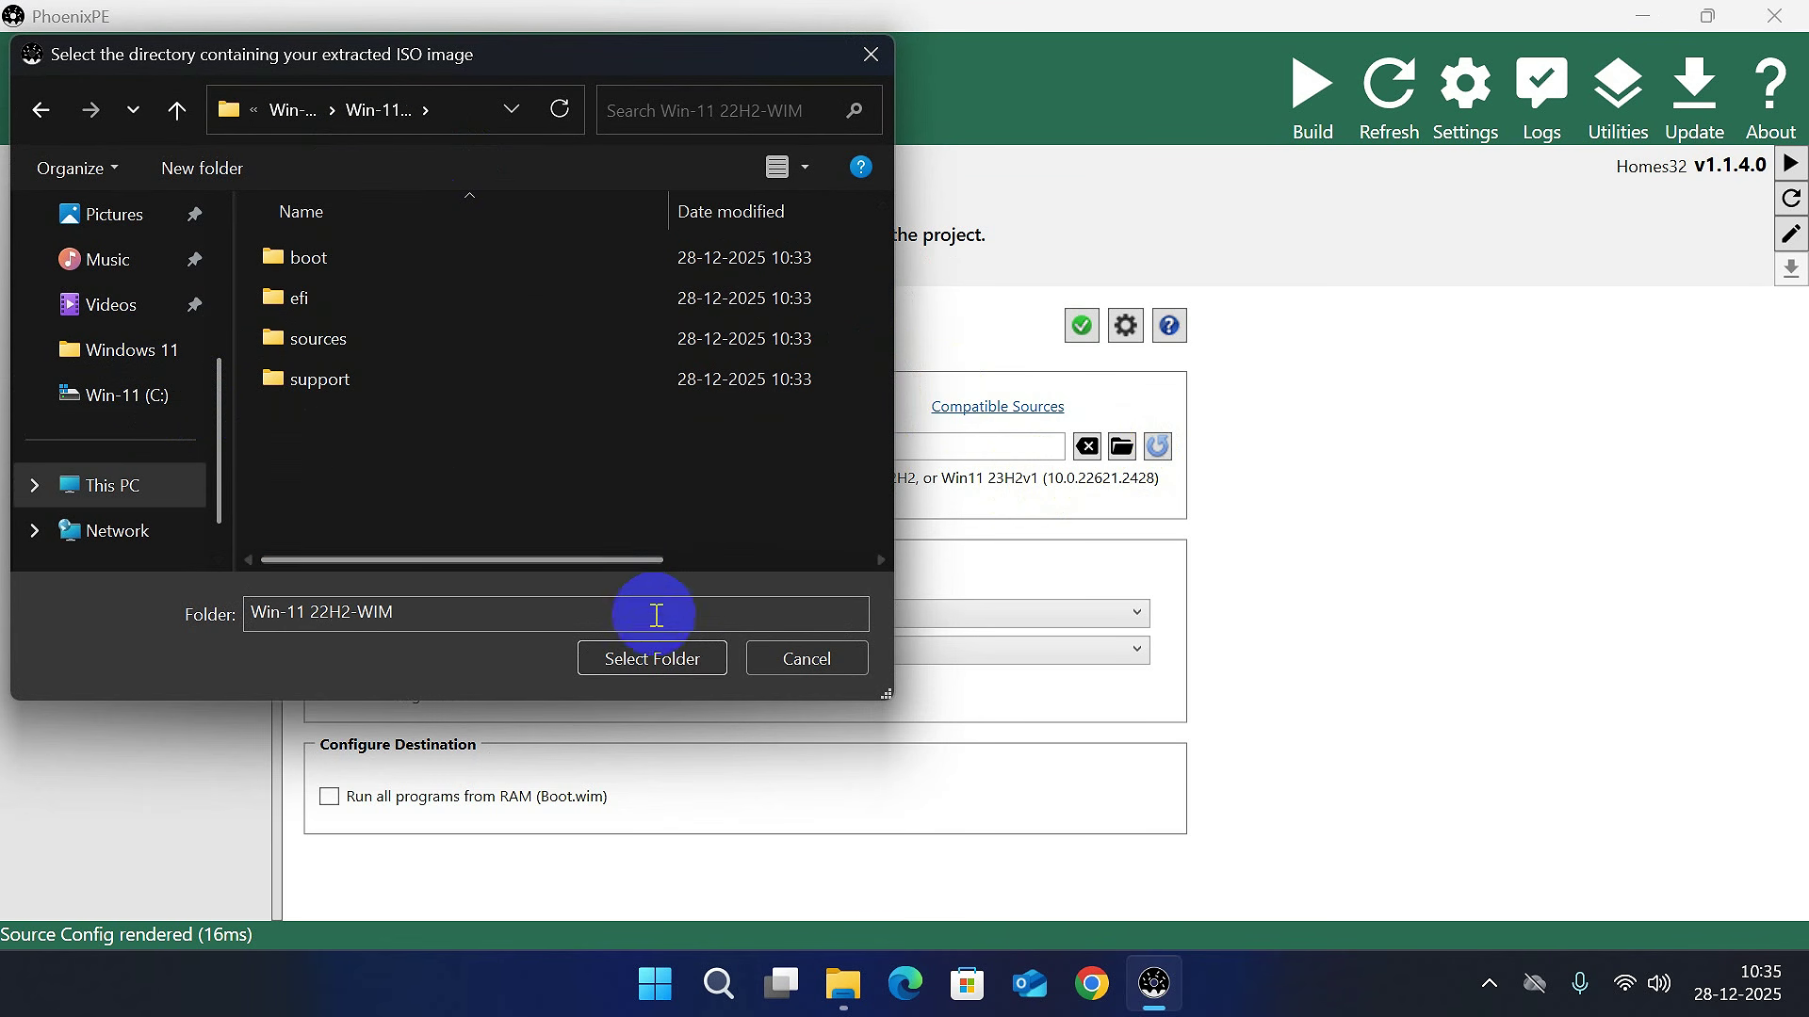
click(650, 657)
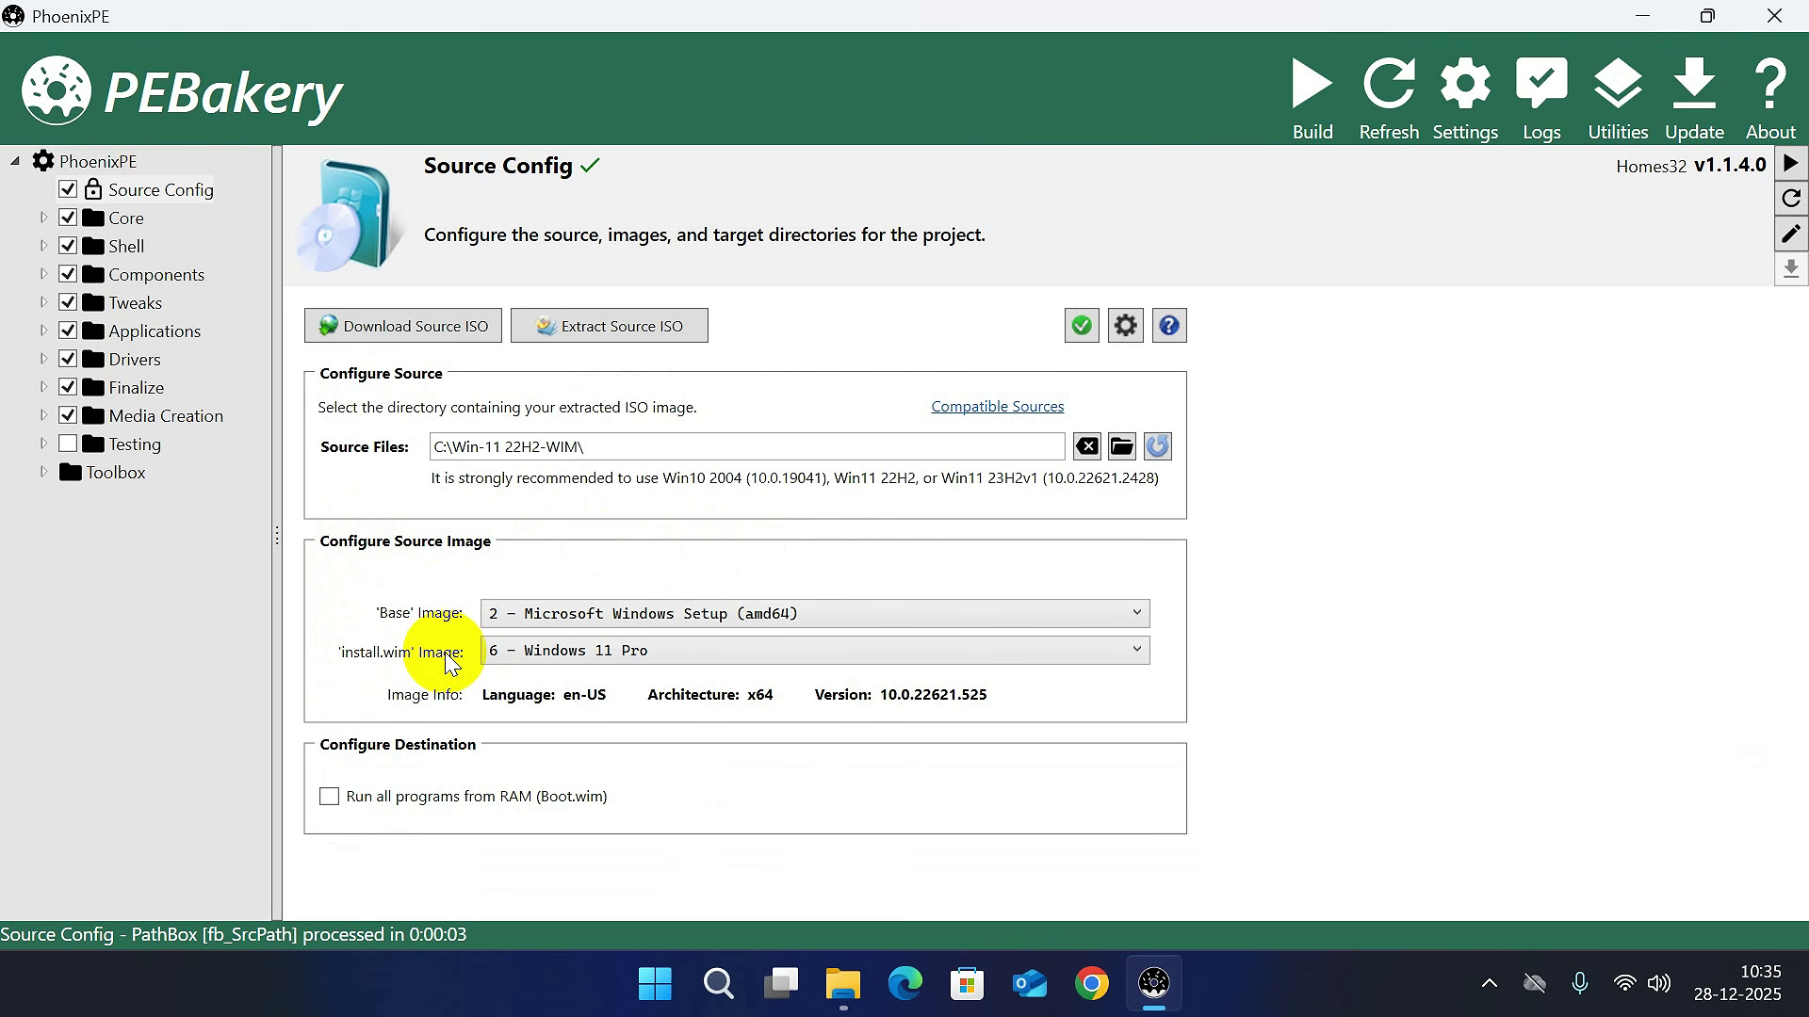
click(723, 654)
click(724, 652)
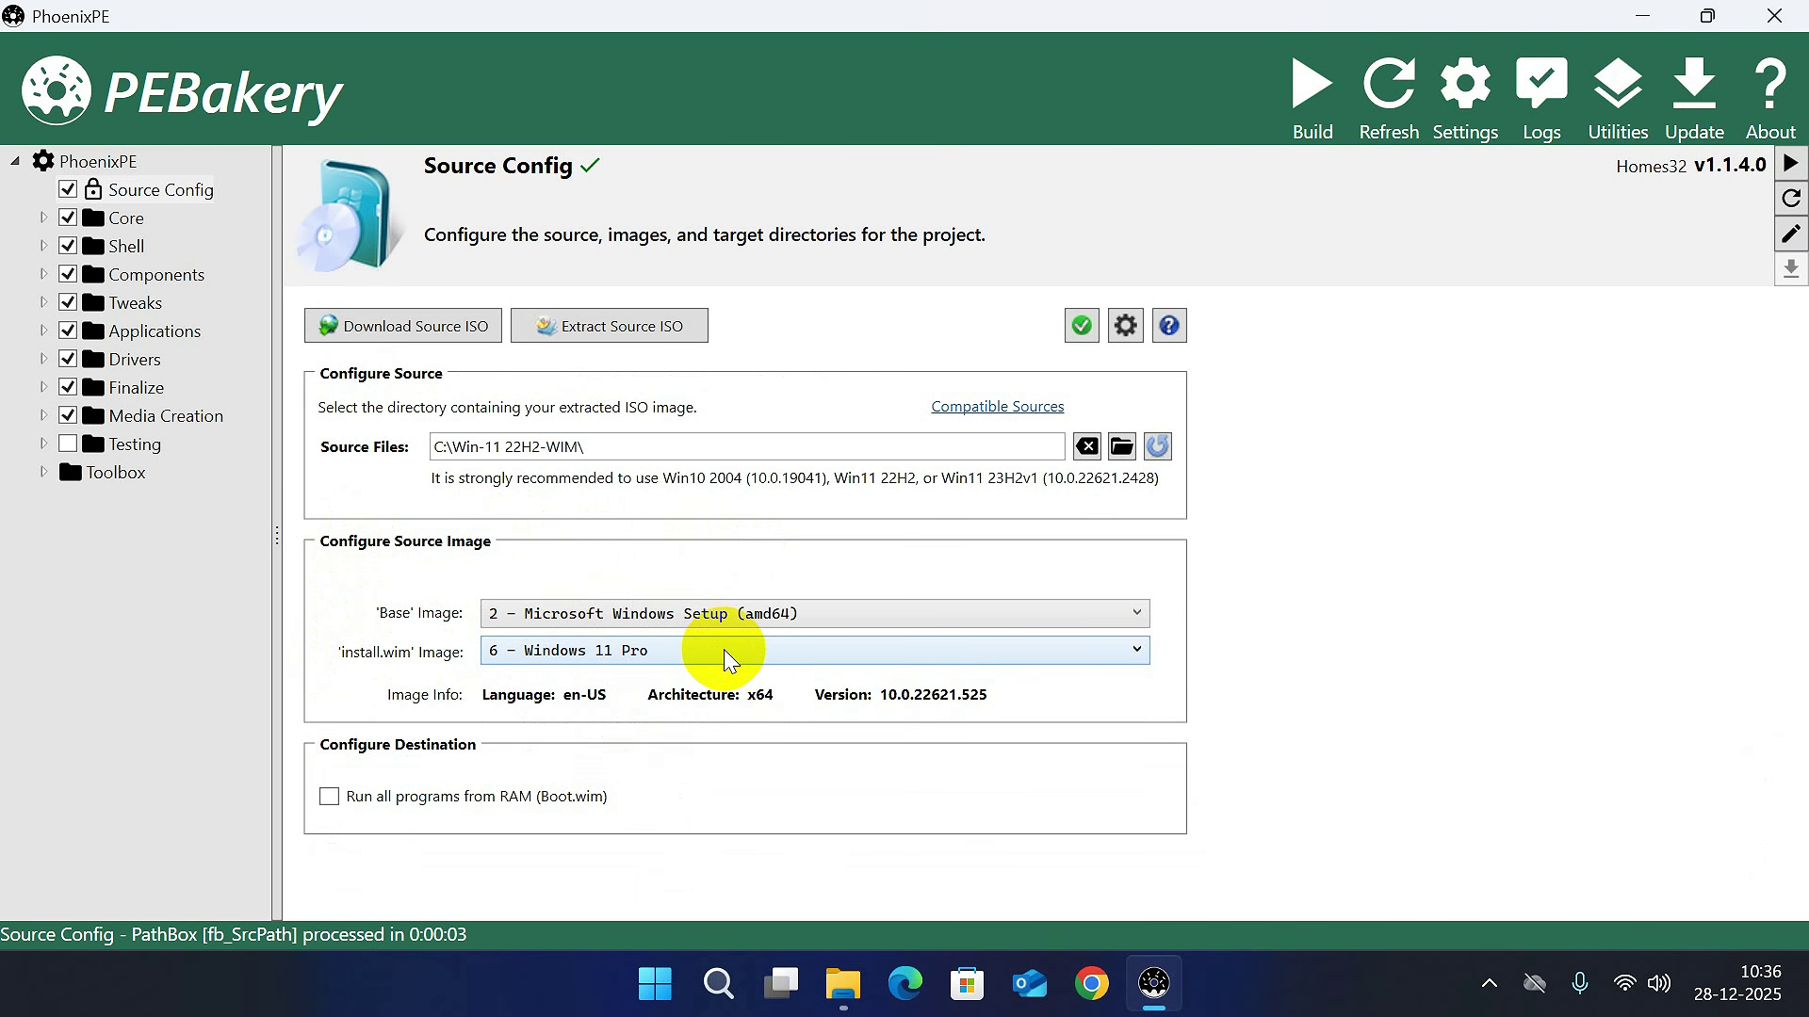
Look through the Core and Shell groups, expand the Components group and widen the project tree to show full script names.
click(125, 220)
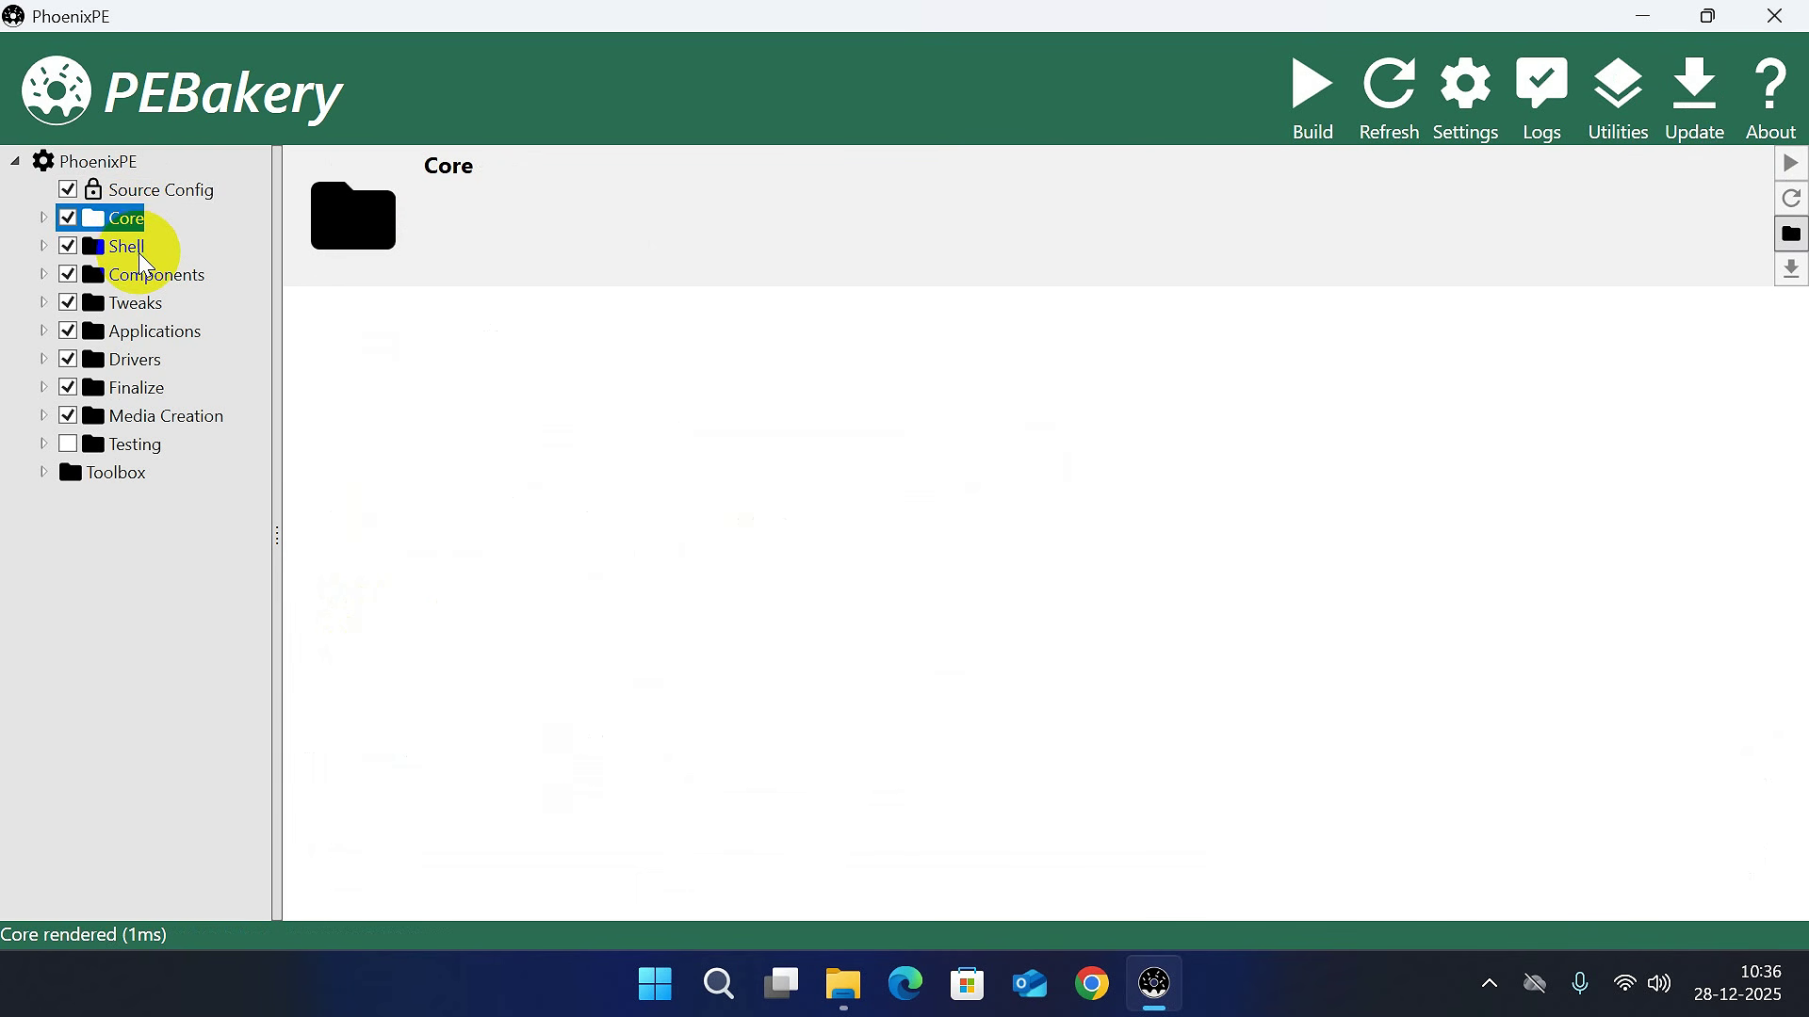
click(132, 248)
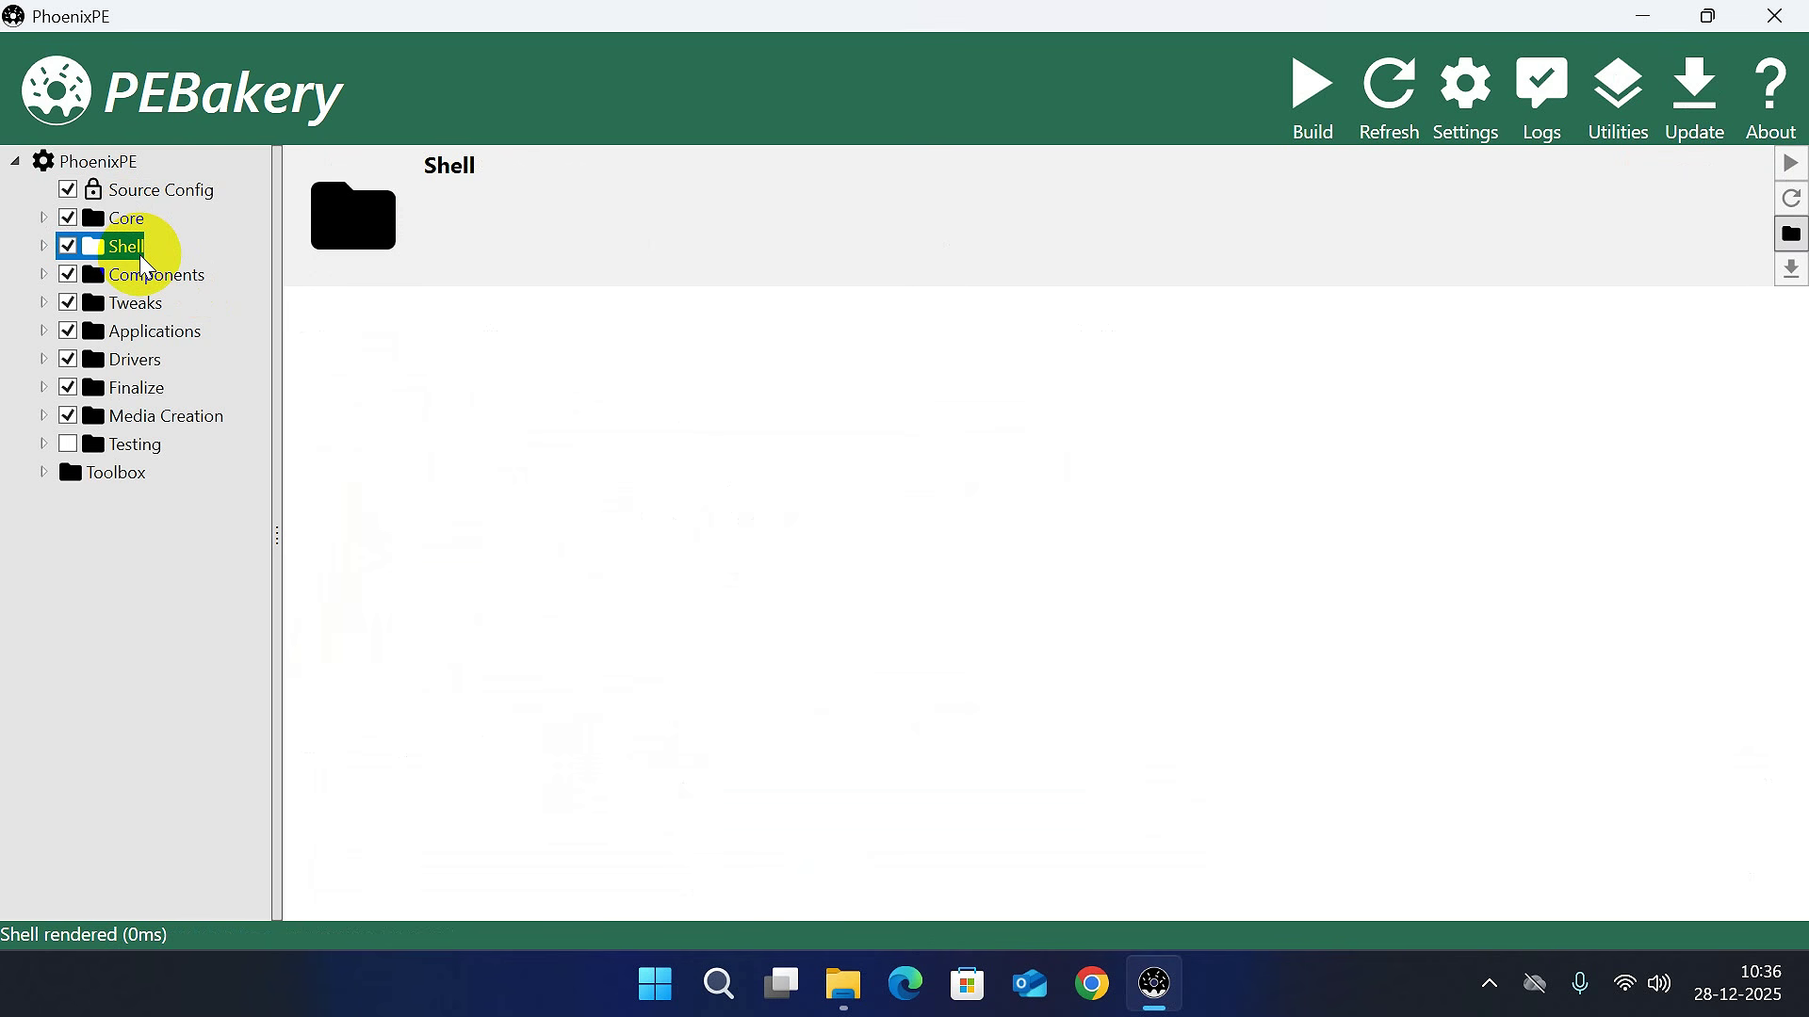
click(137, 275)
click(44, 275)
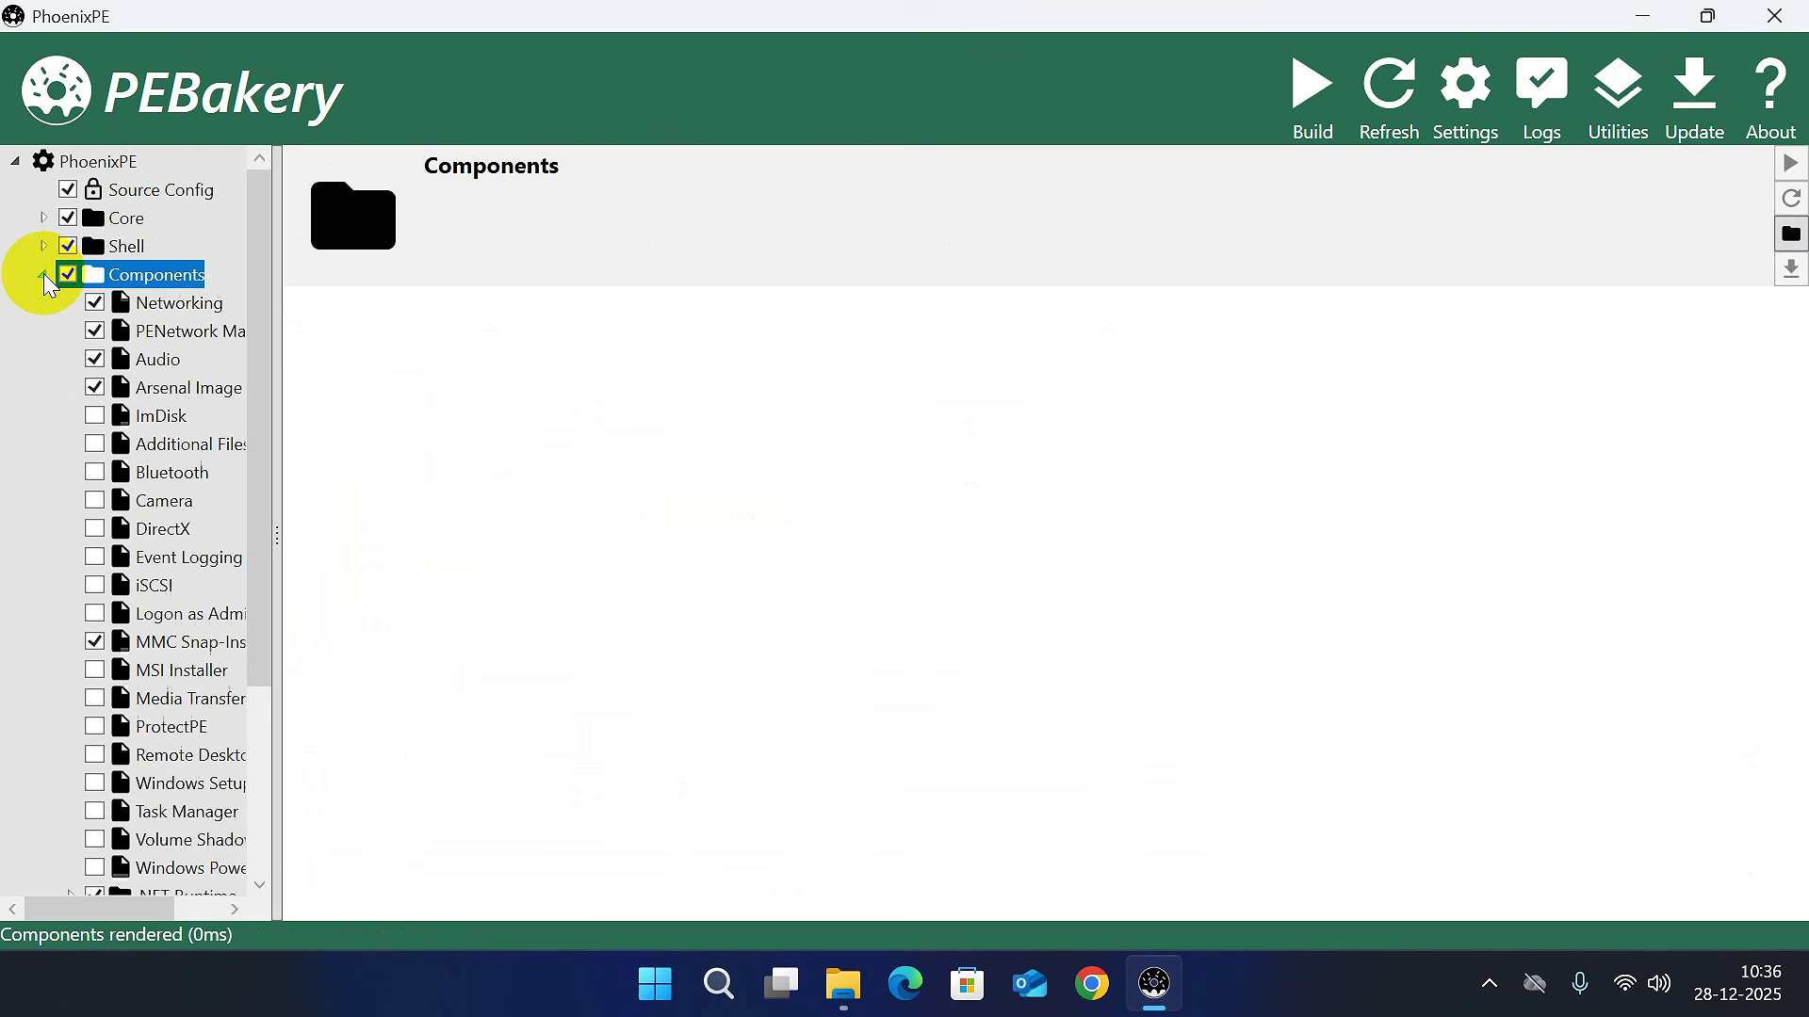
drag(277, 336, 471, 357)
Review the Networking, PENetwork Manager, Audio and Arsenal Image Mounter settings, and enable the Event Logging component.
click(211, 307)
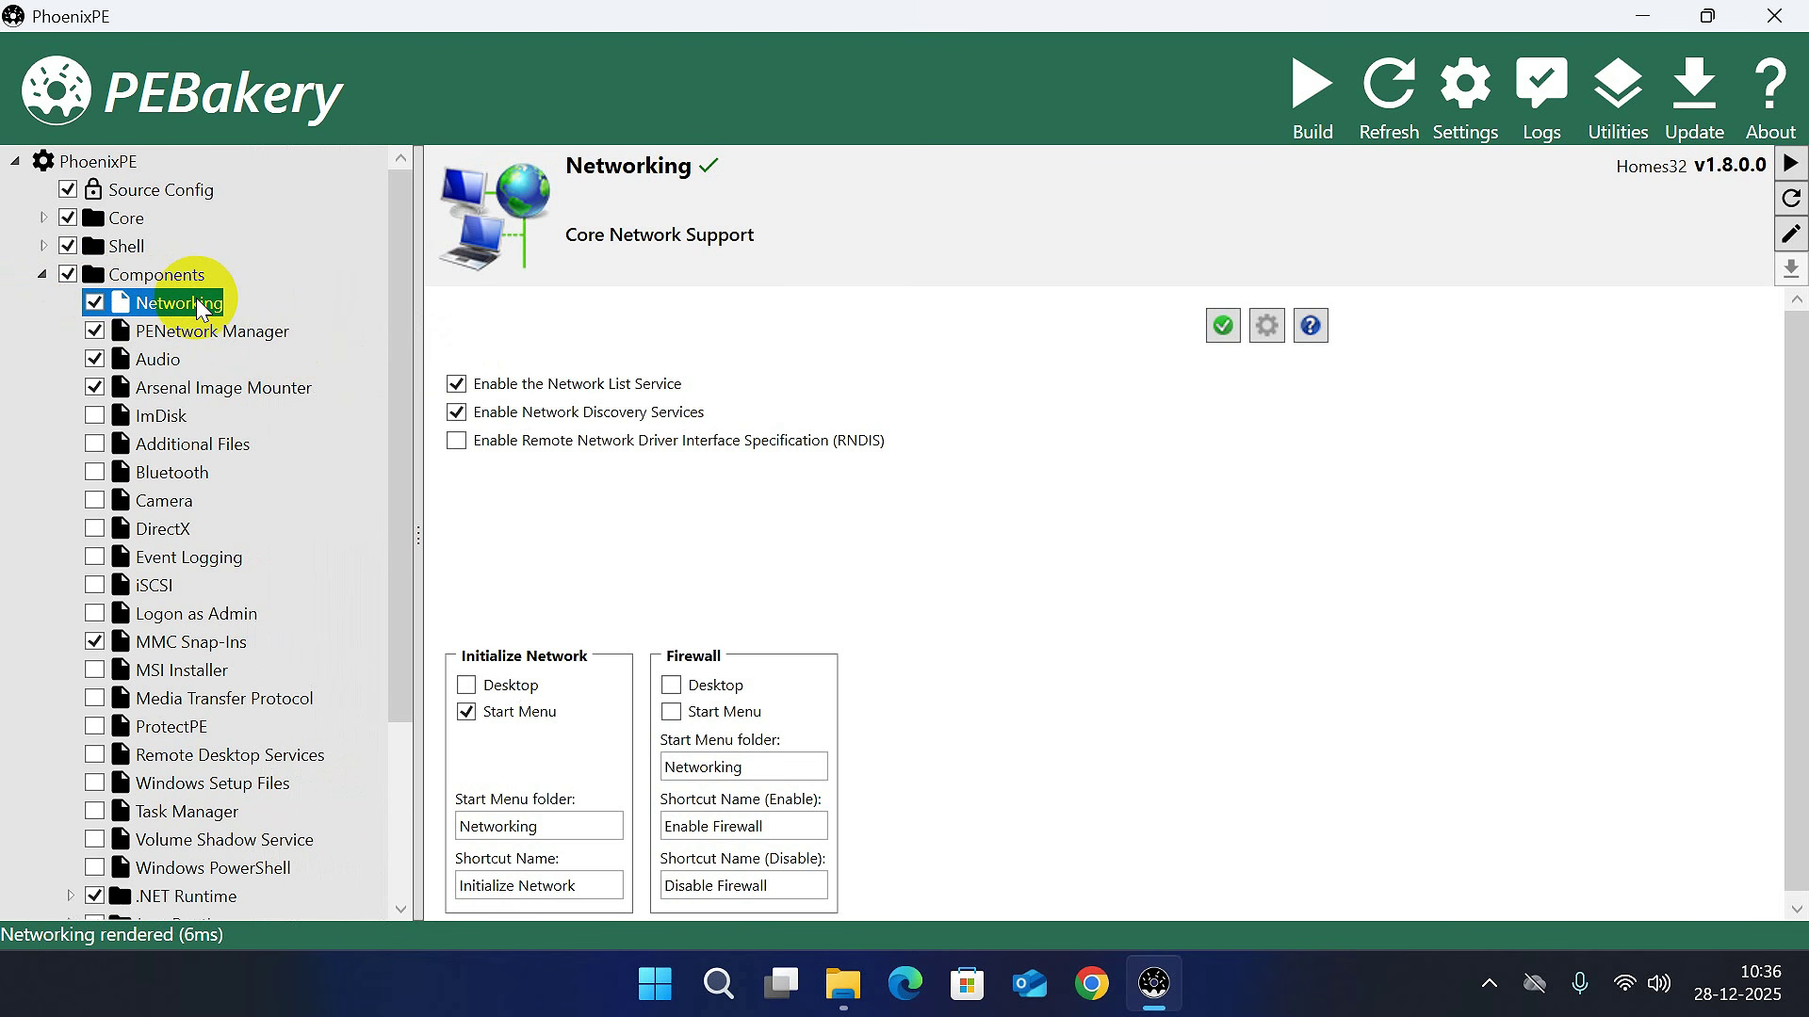
click(206, 335)
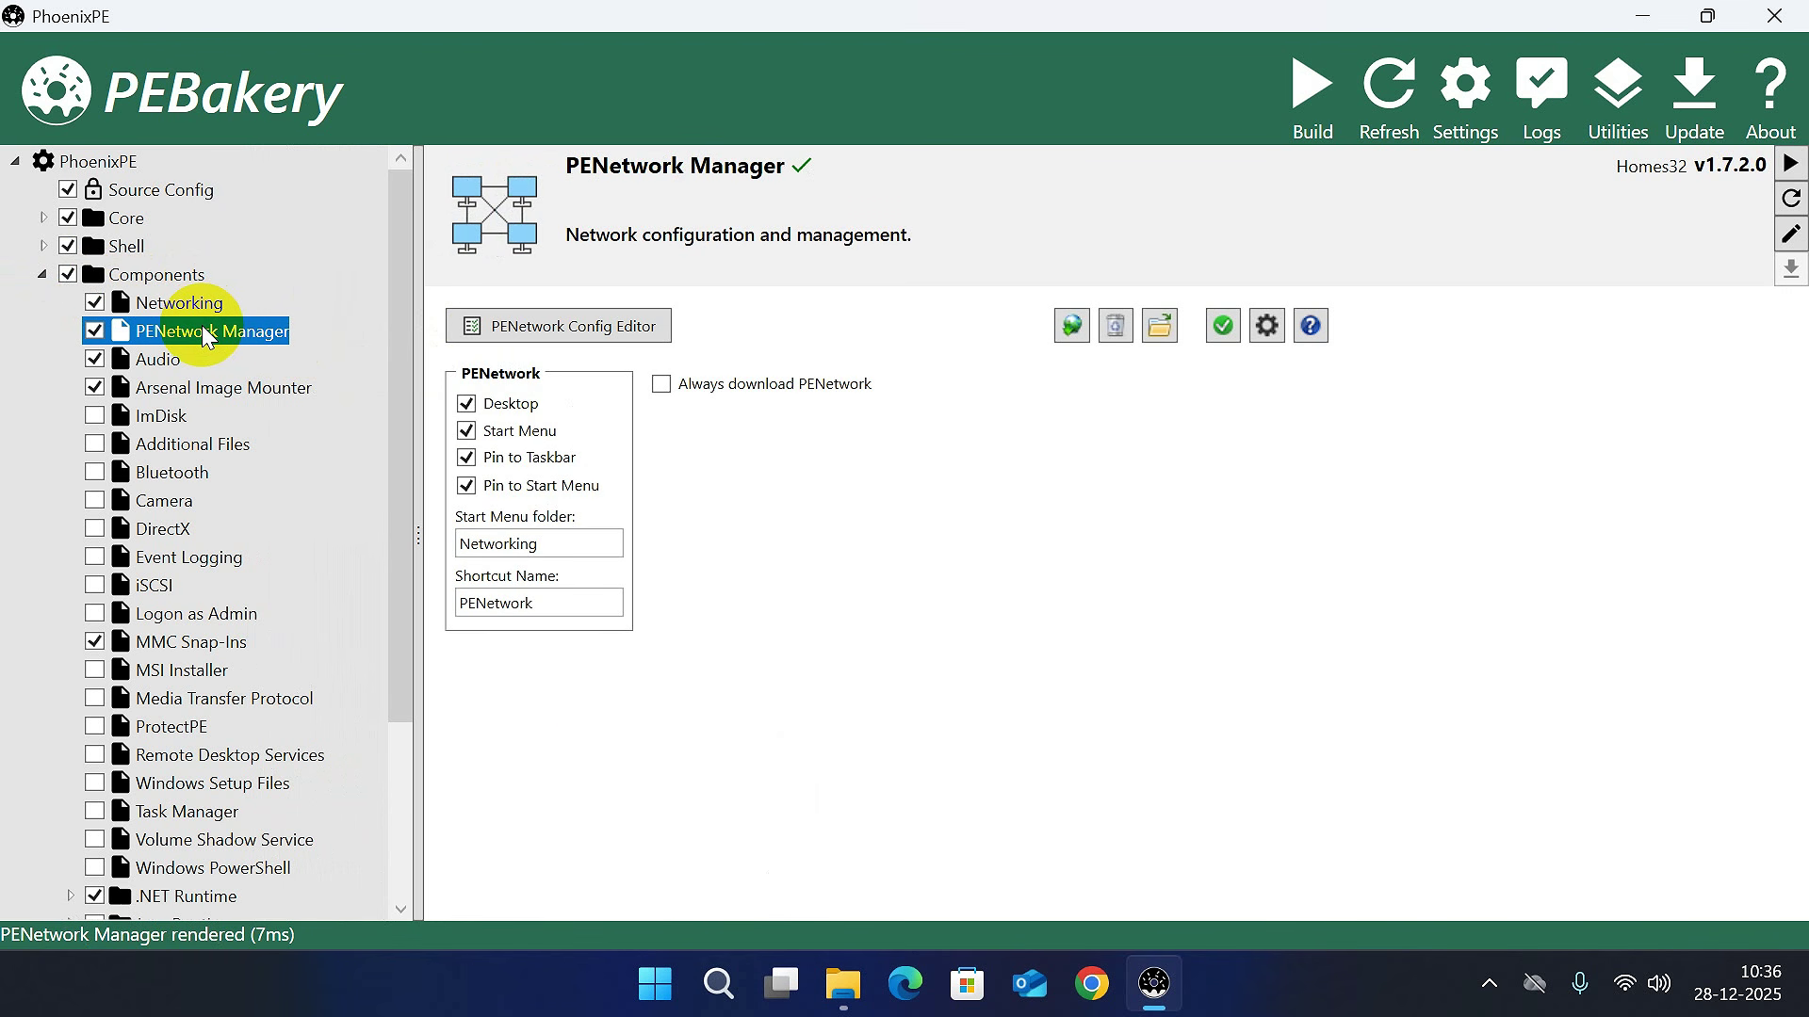
click(150, 360)
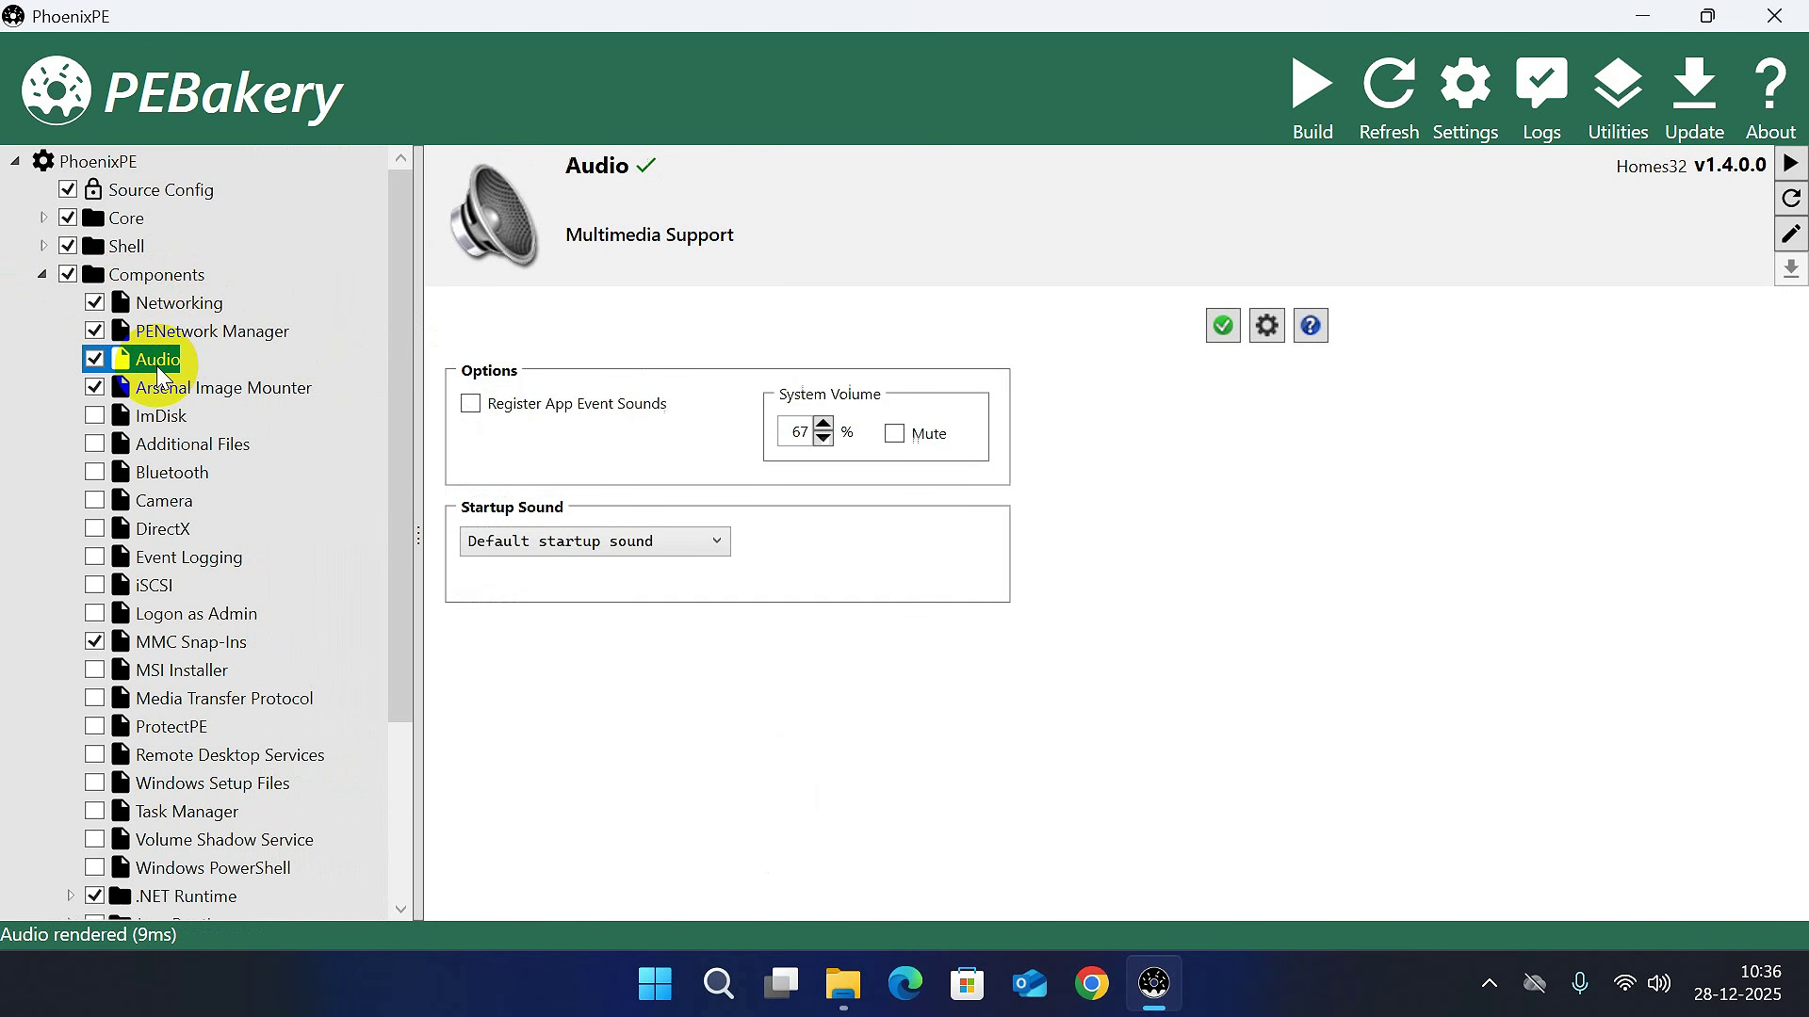
click(224, 394)
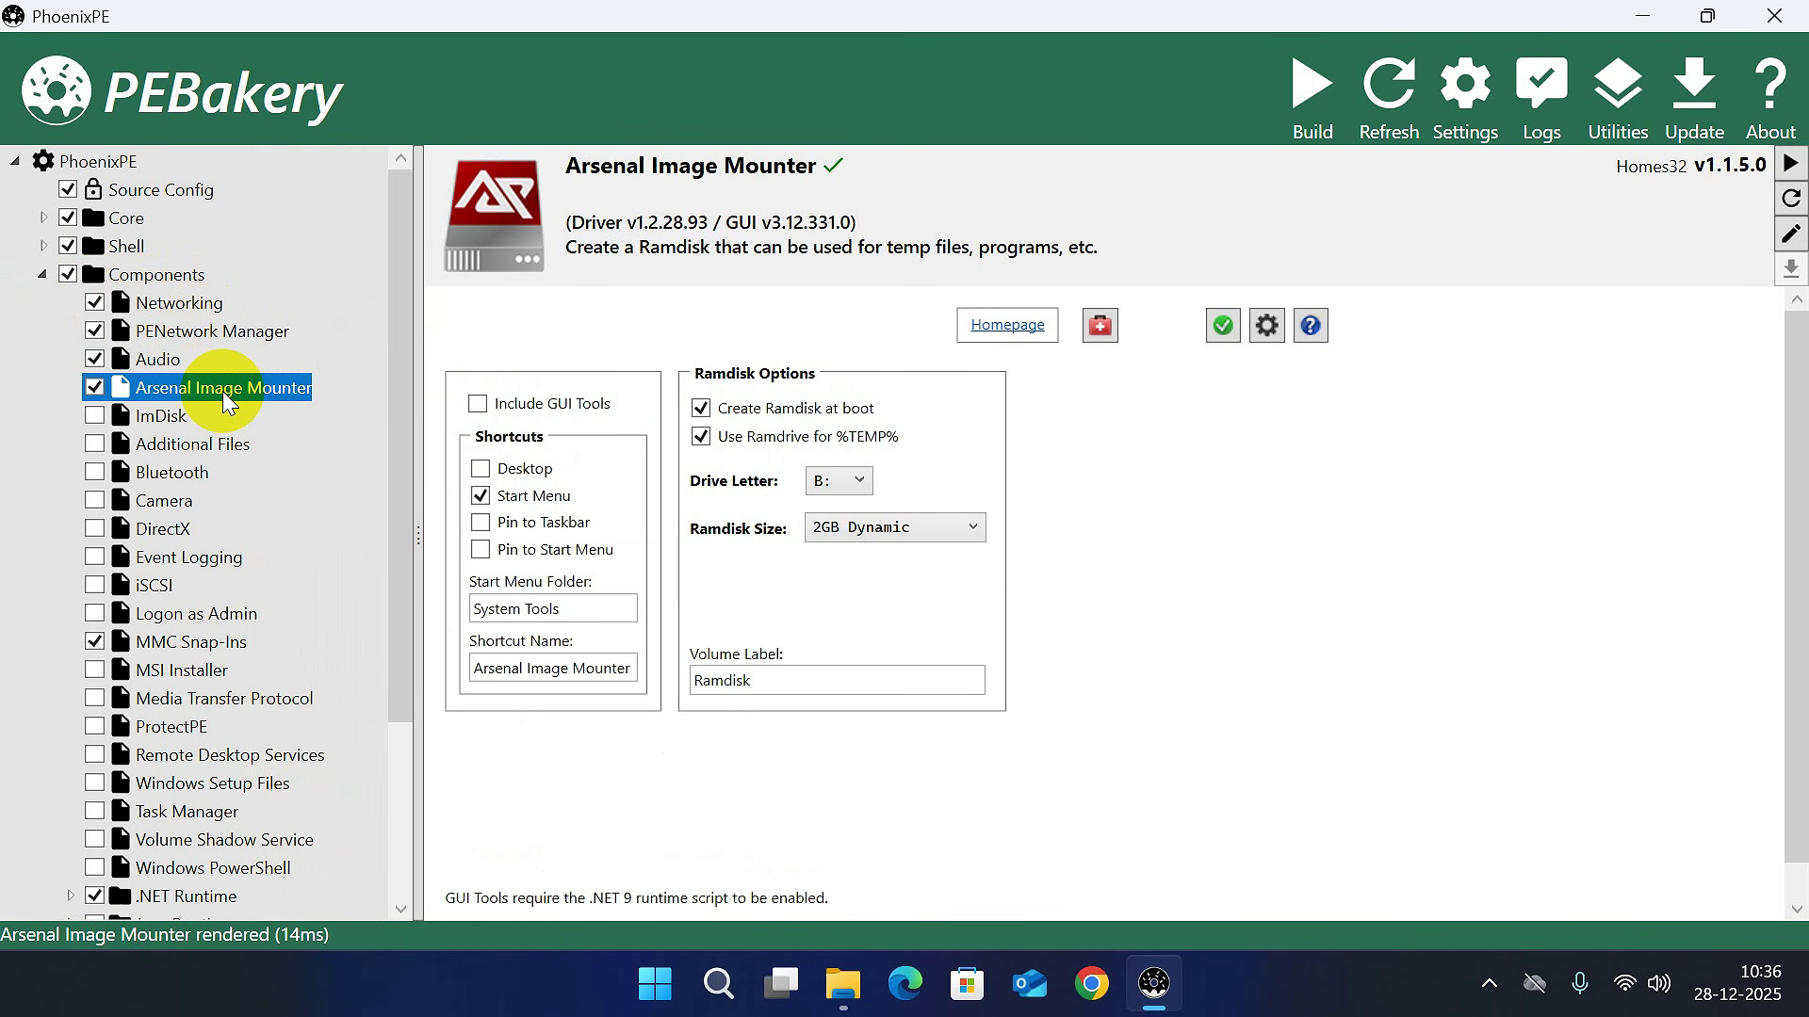
click(146, 567)
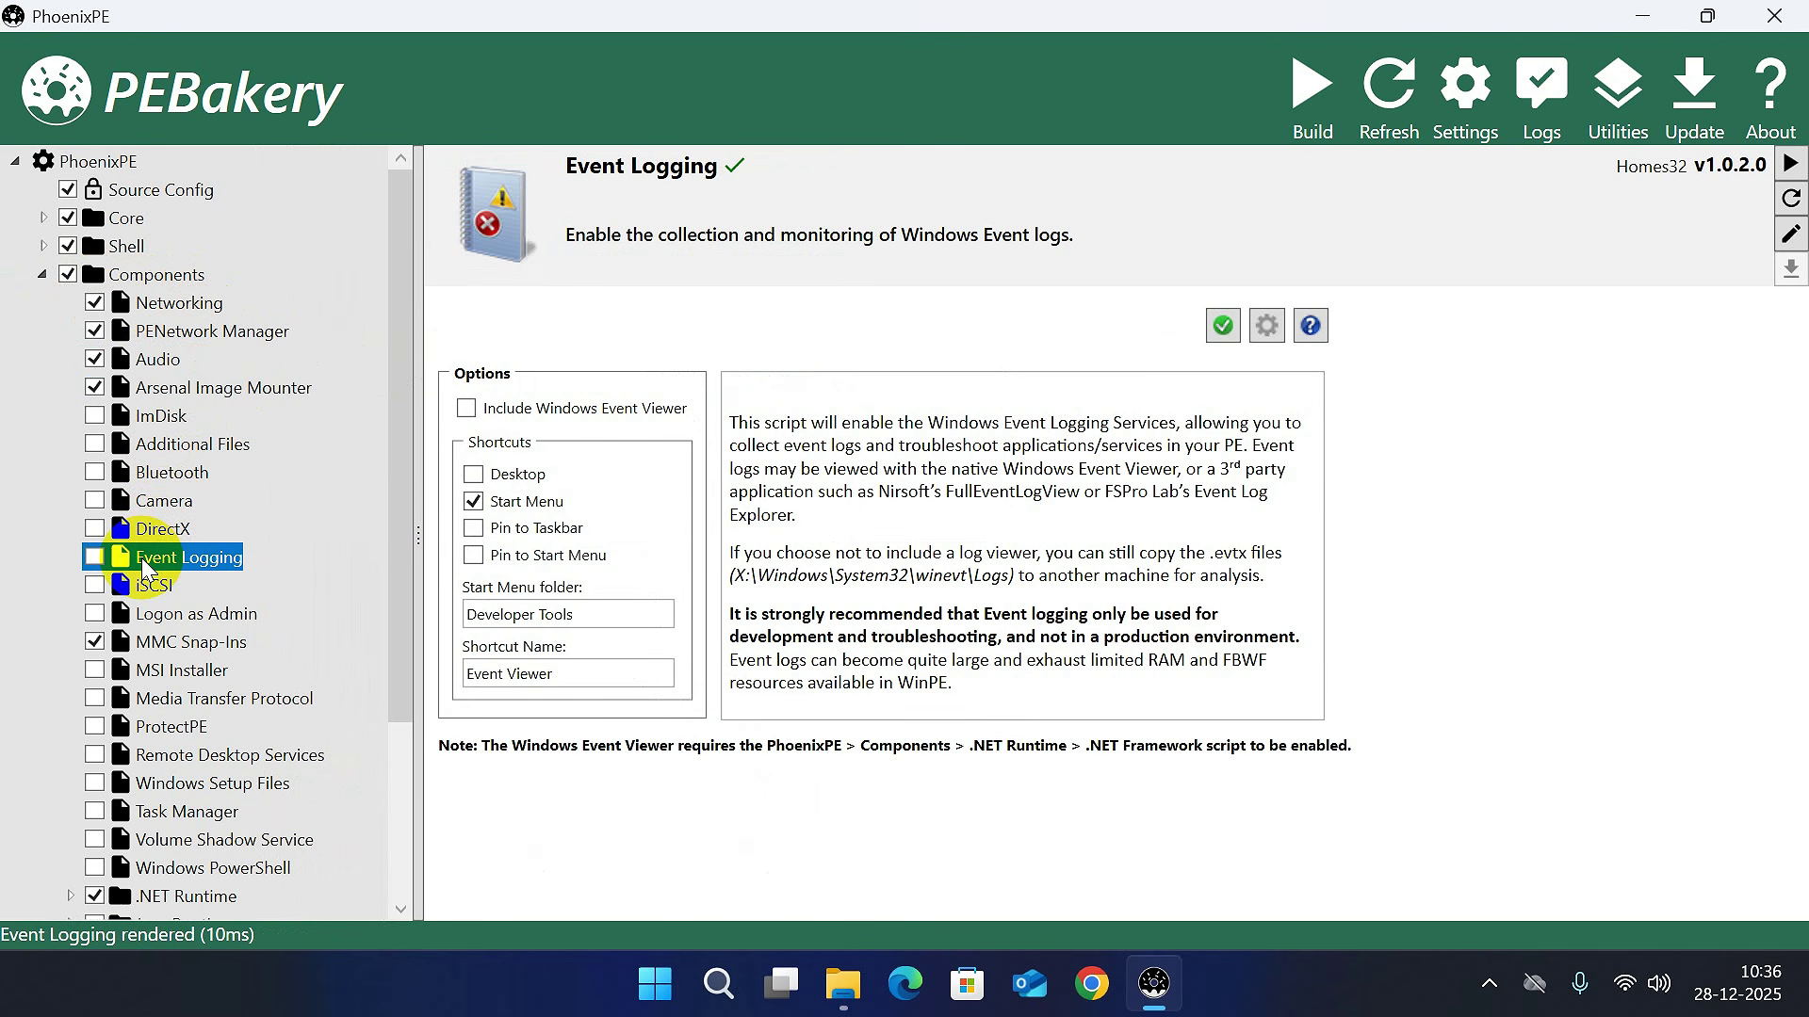
click(96, 559)
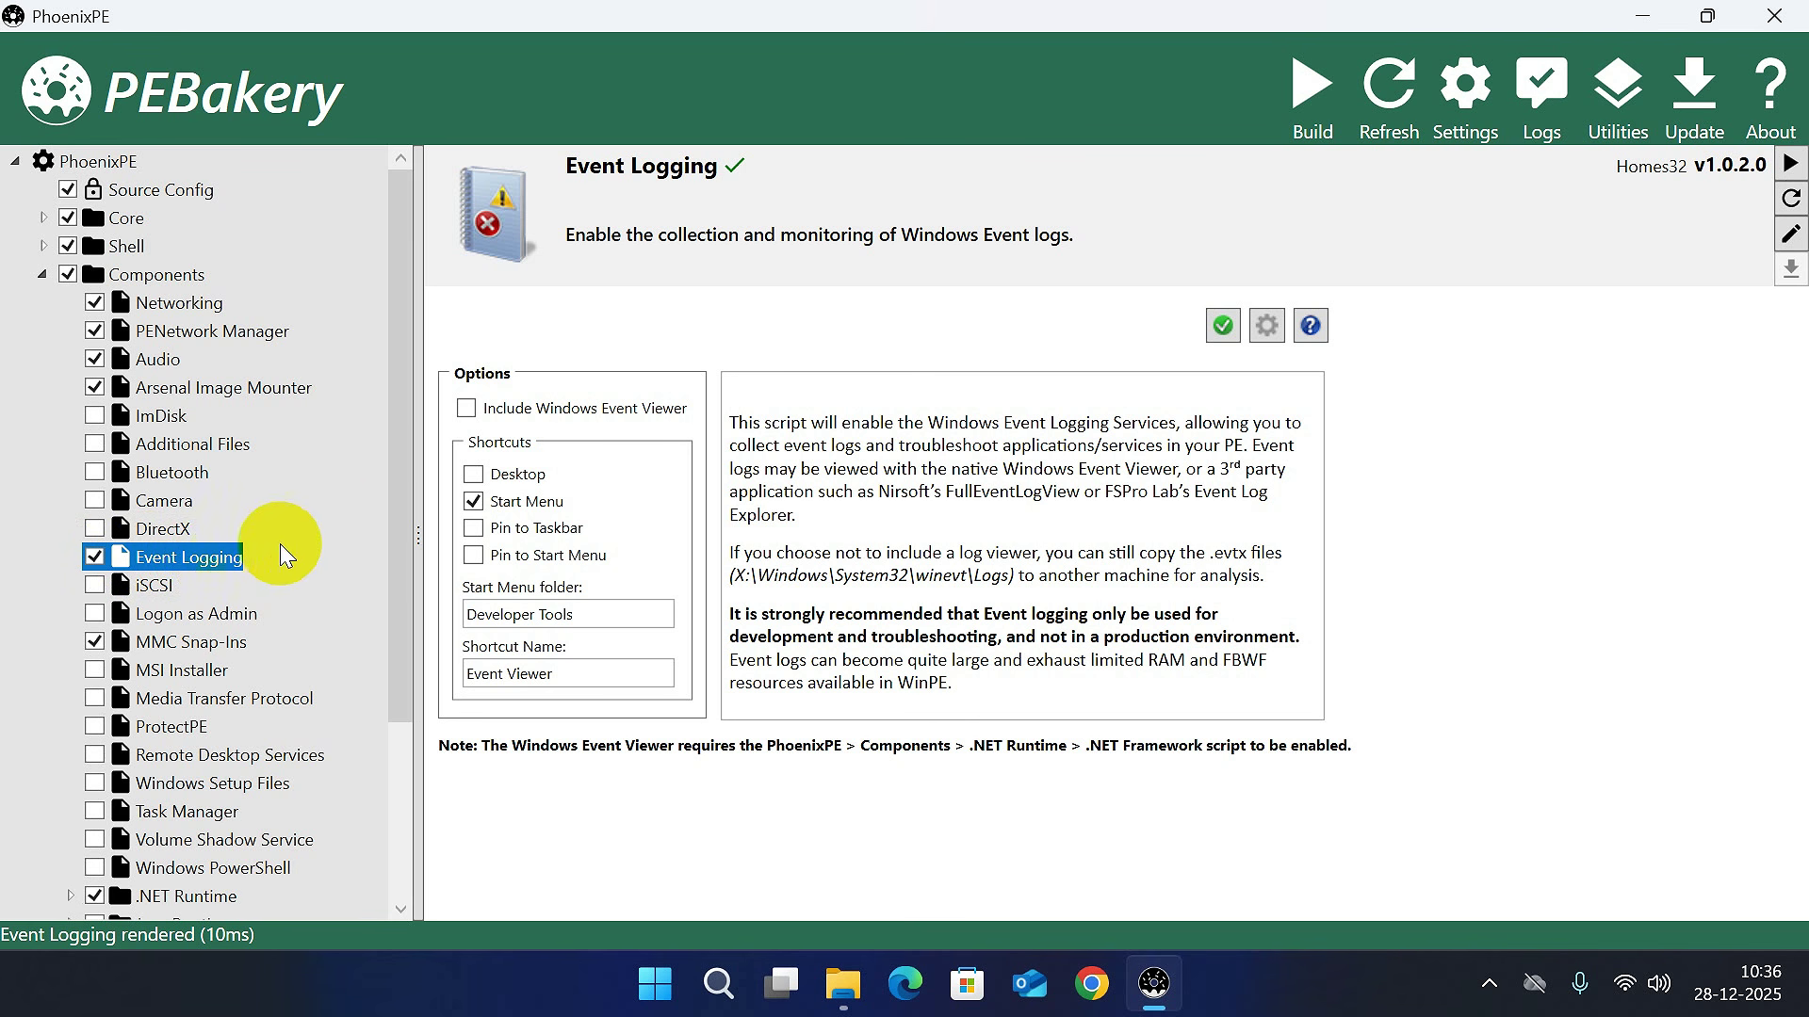
In the Event Logging options, add a Desktop shortcut and include the Windows Event Viewer.
click(473, 479)
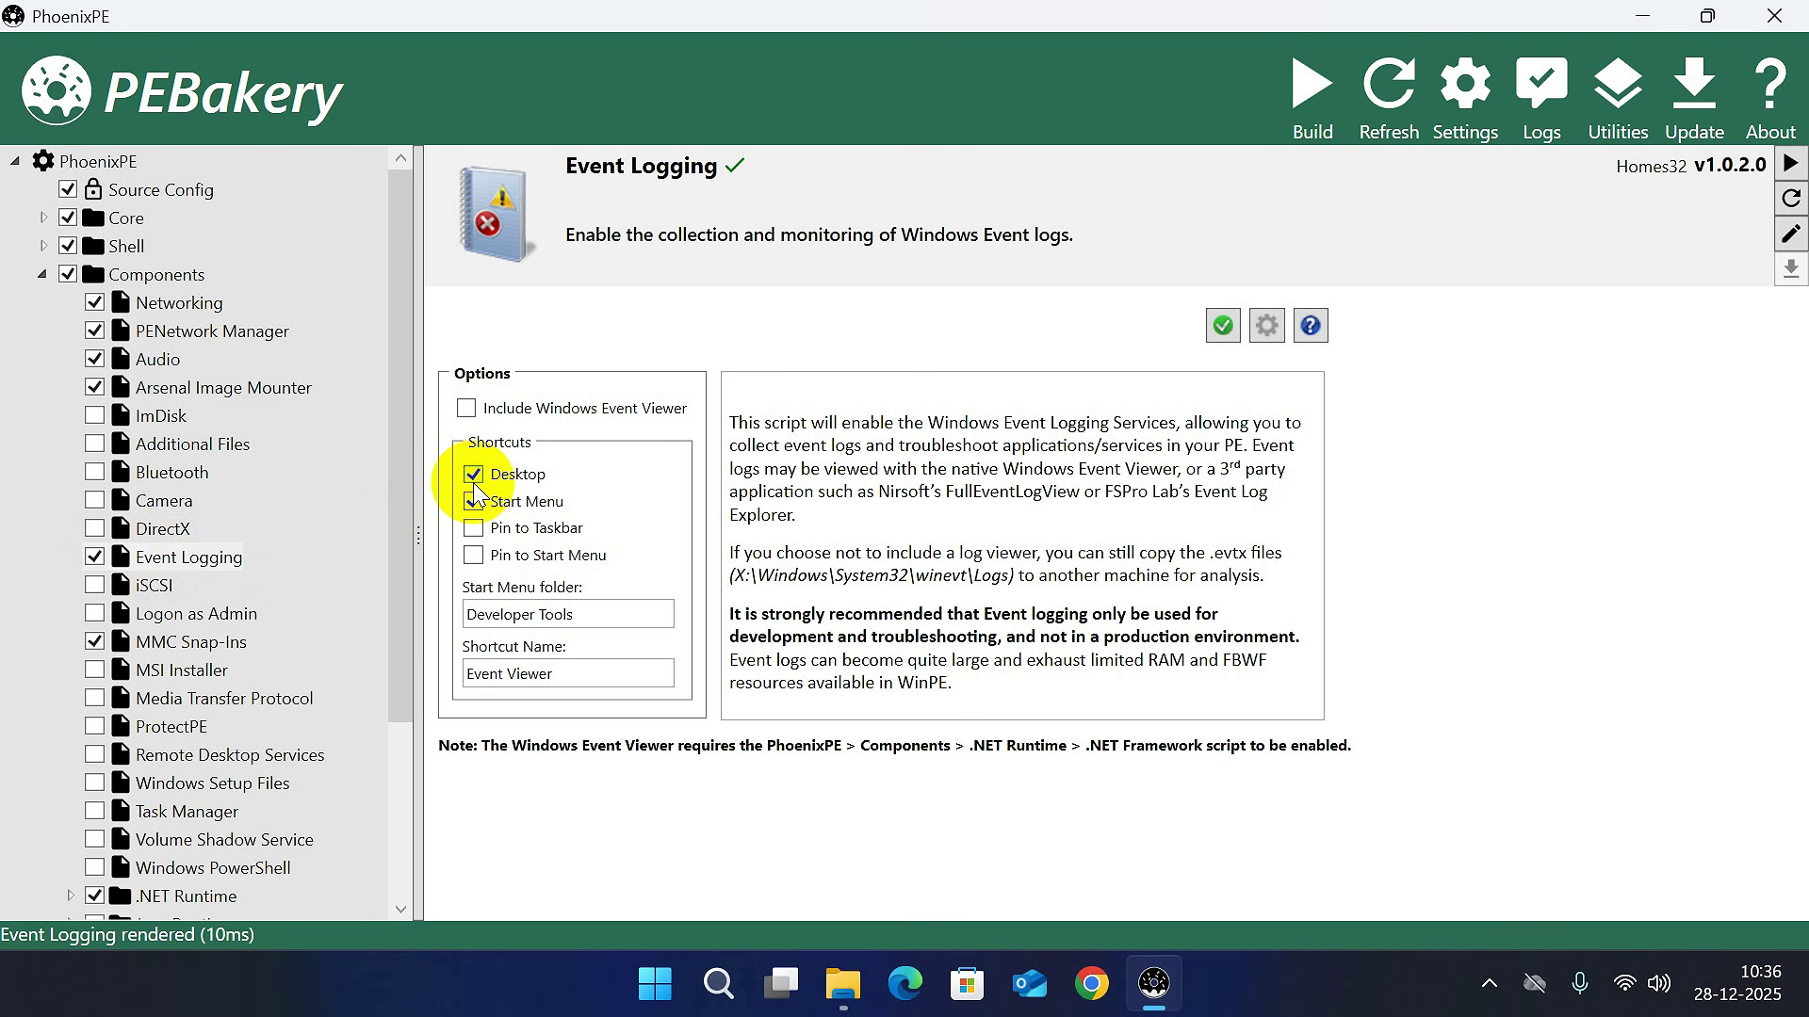
click(467, 409)
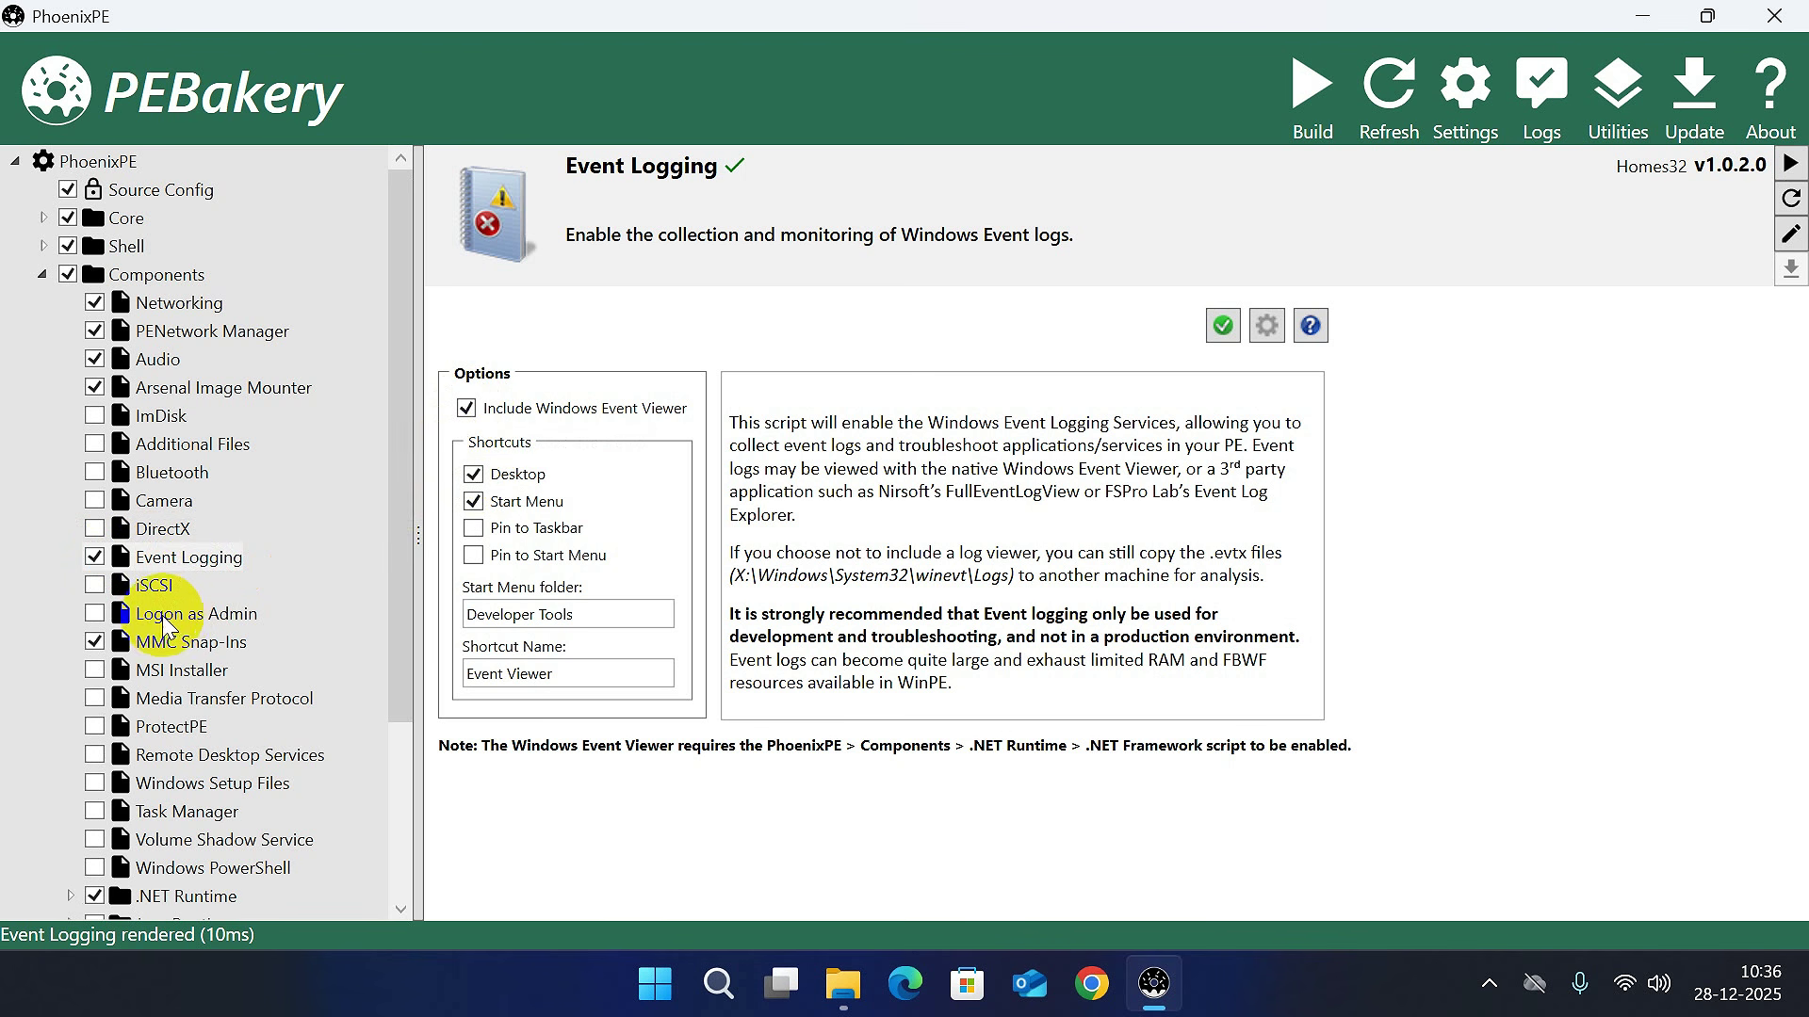
In MMC Snap-Ins, add Desktop shortcuts for Computer Mgmt, Device Mgr, Disk Mgmt and Services, and expand the Tweaks and Applications groups.
click(200, 646)
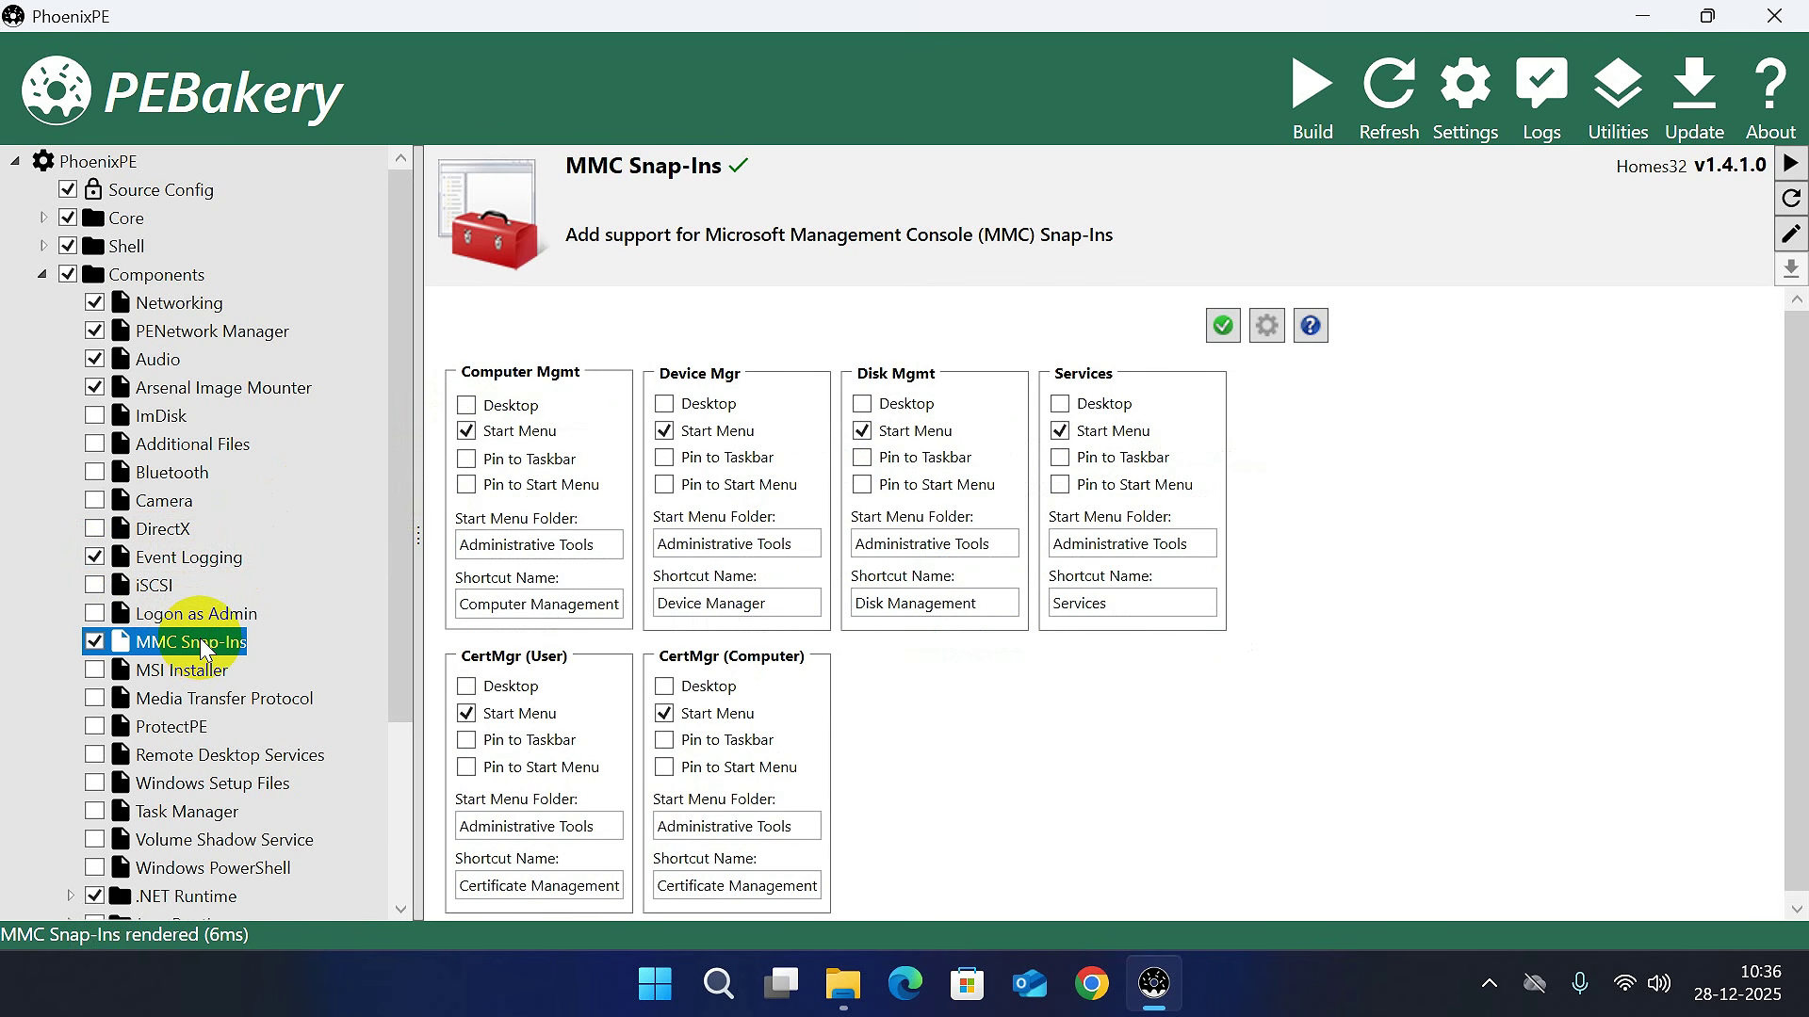
drag(391, 472, 410, 730)
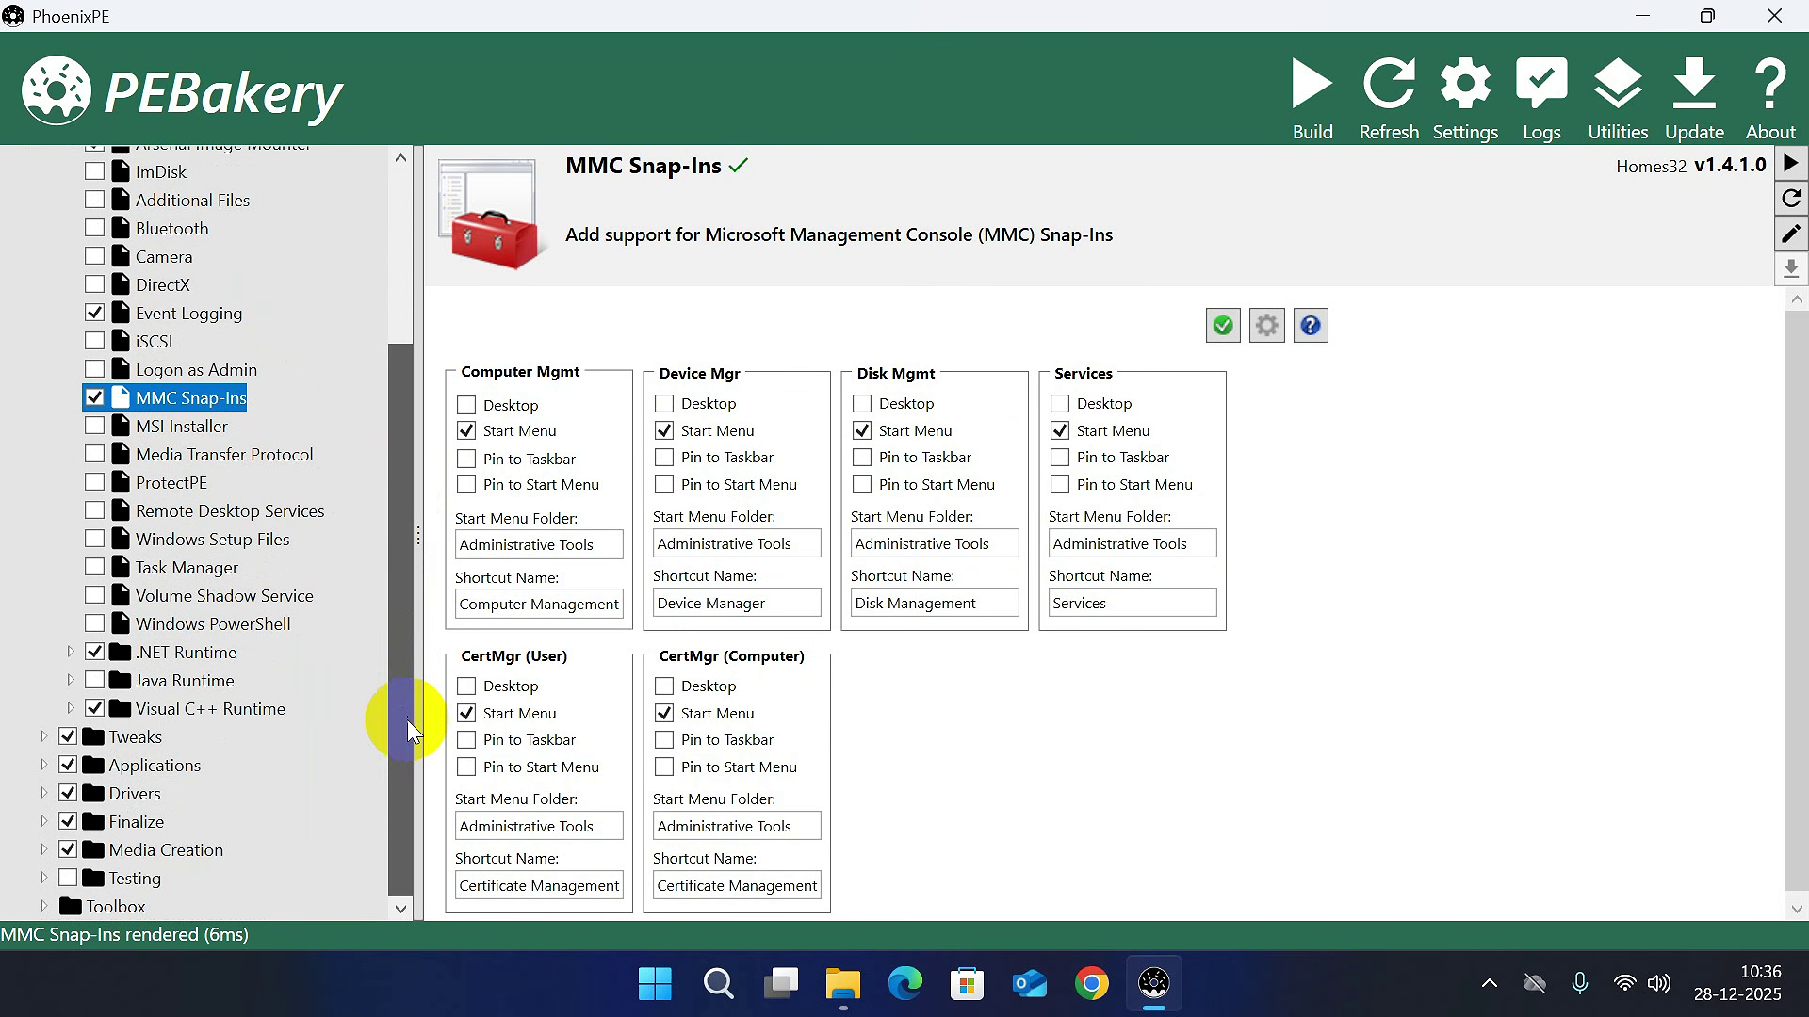
click(43, 736)
drag(398, 614, 405, 822)
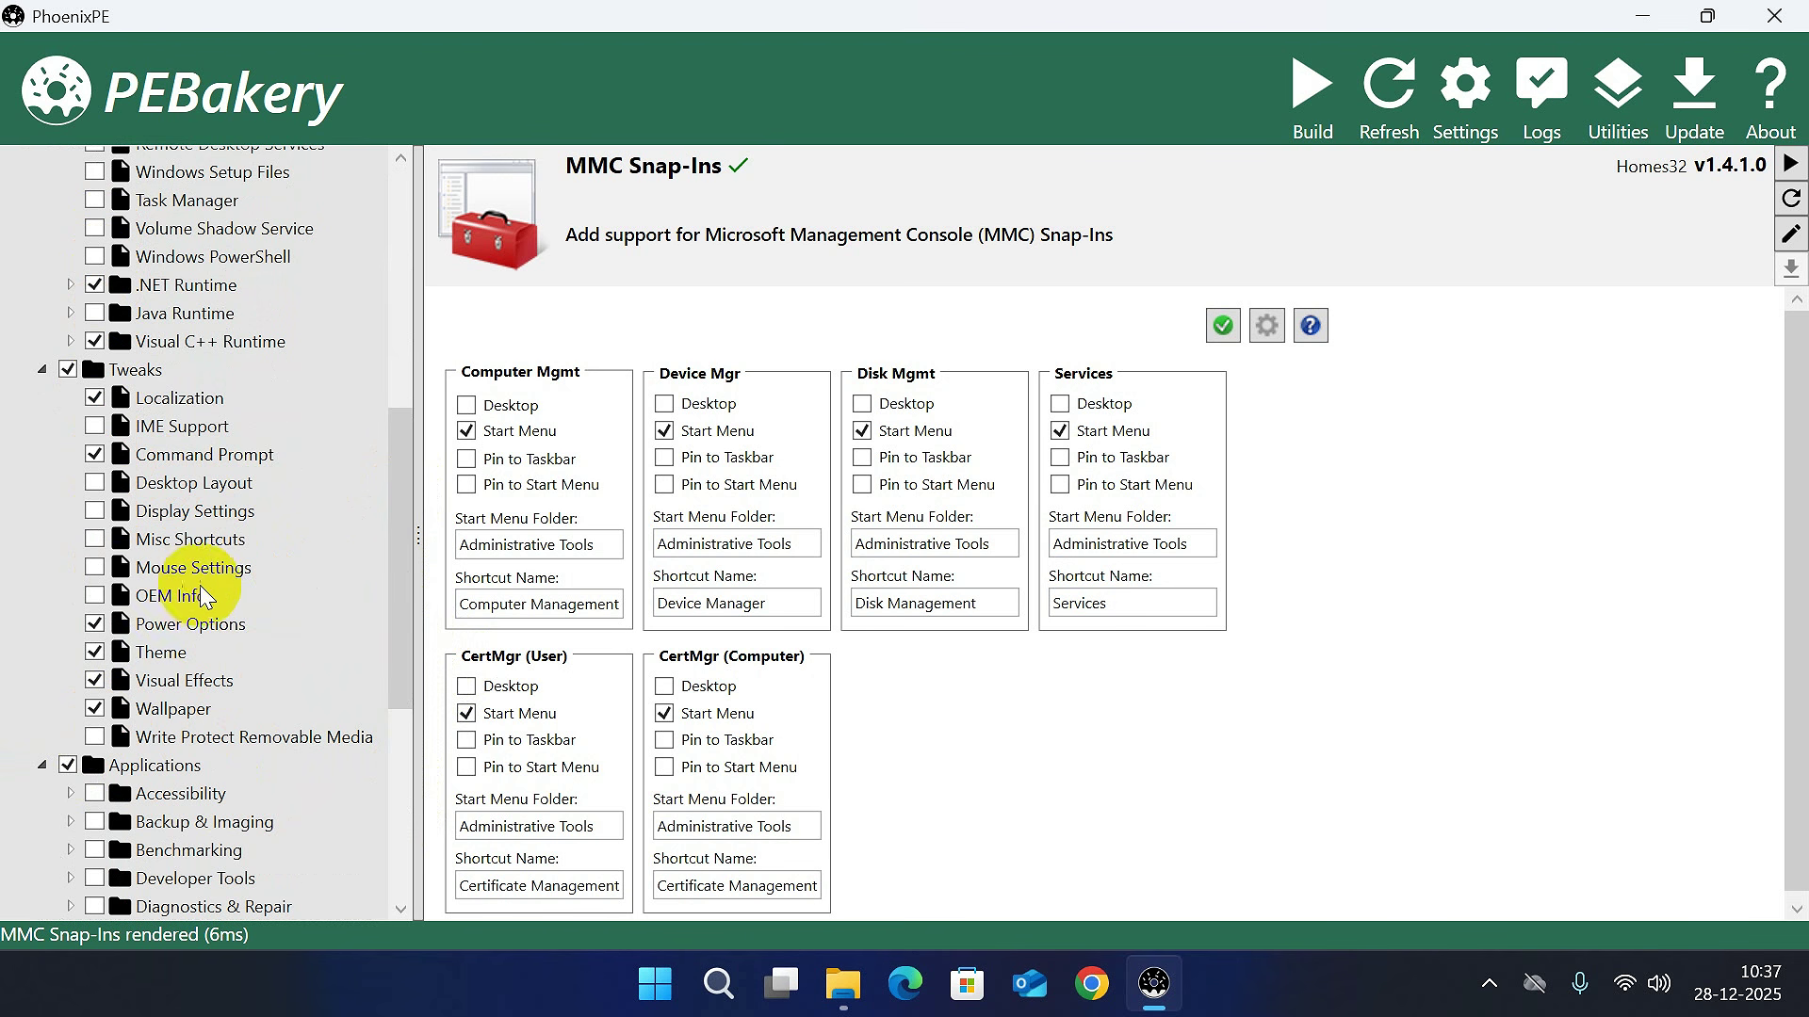
drag(394, 571, 404, 428)
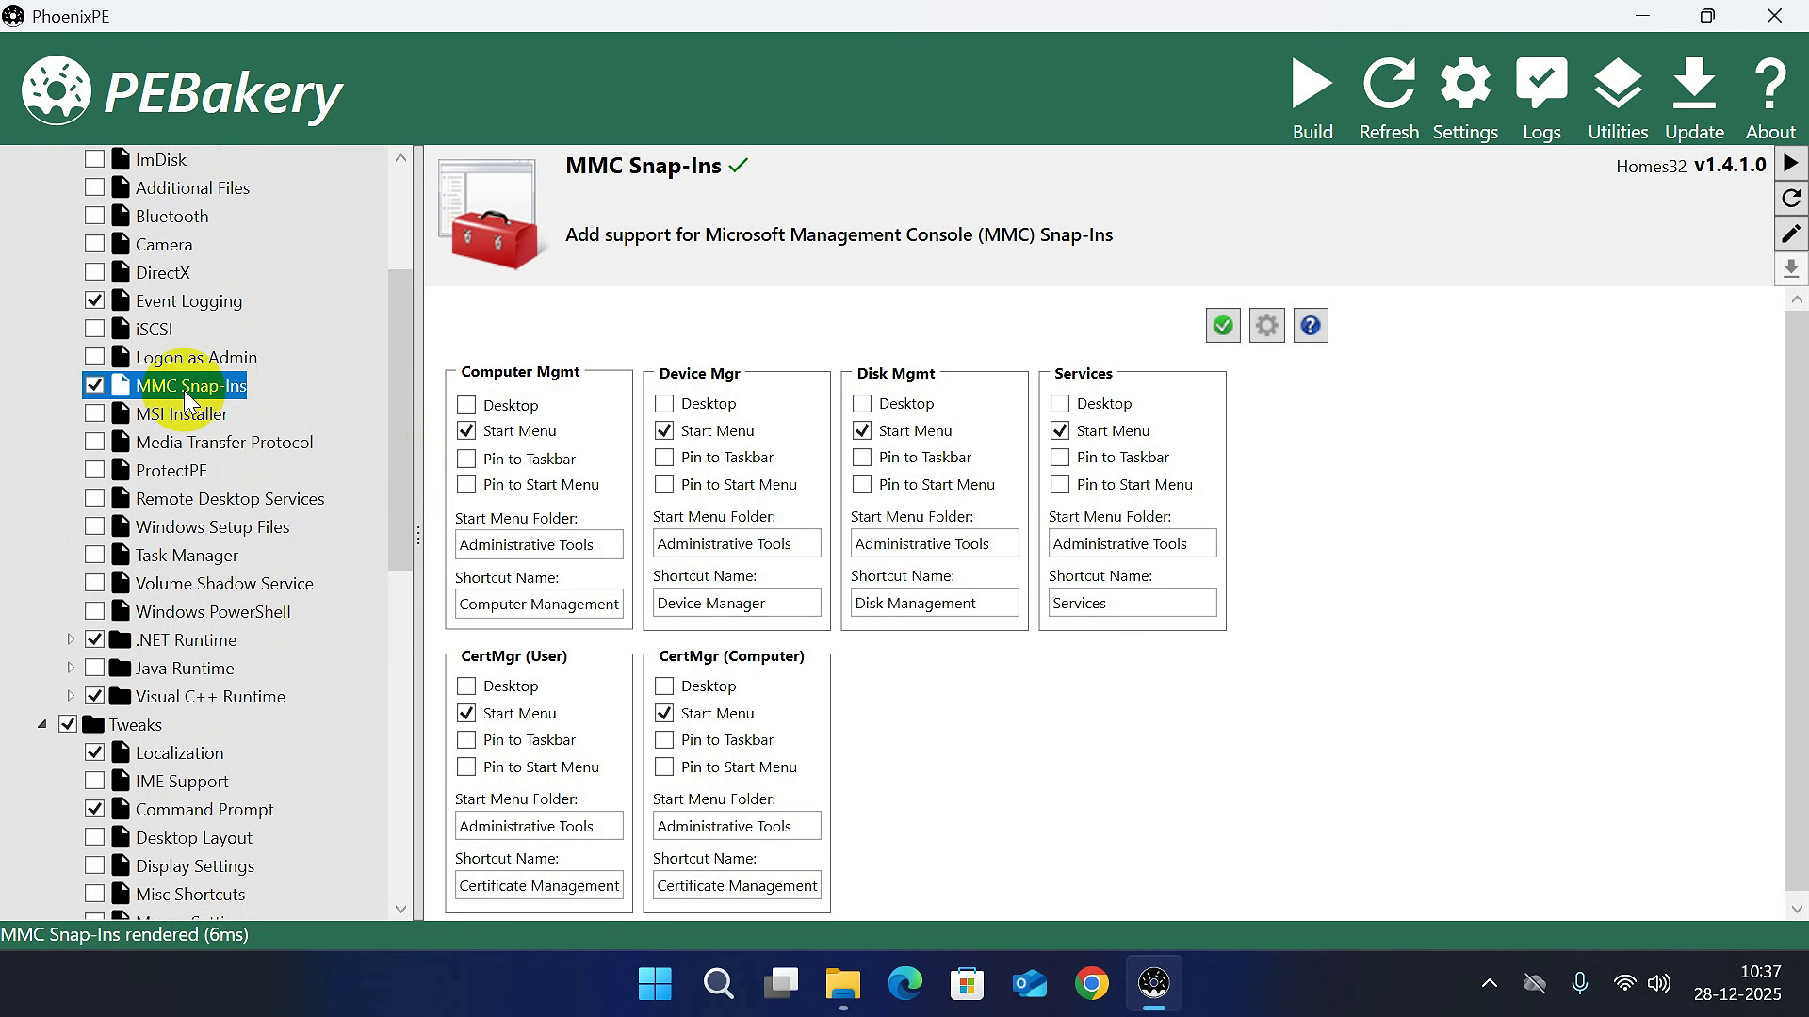
click(465, 406)
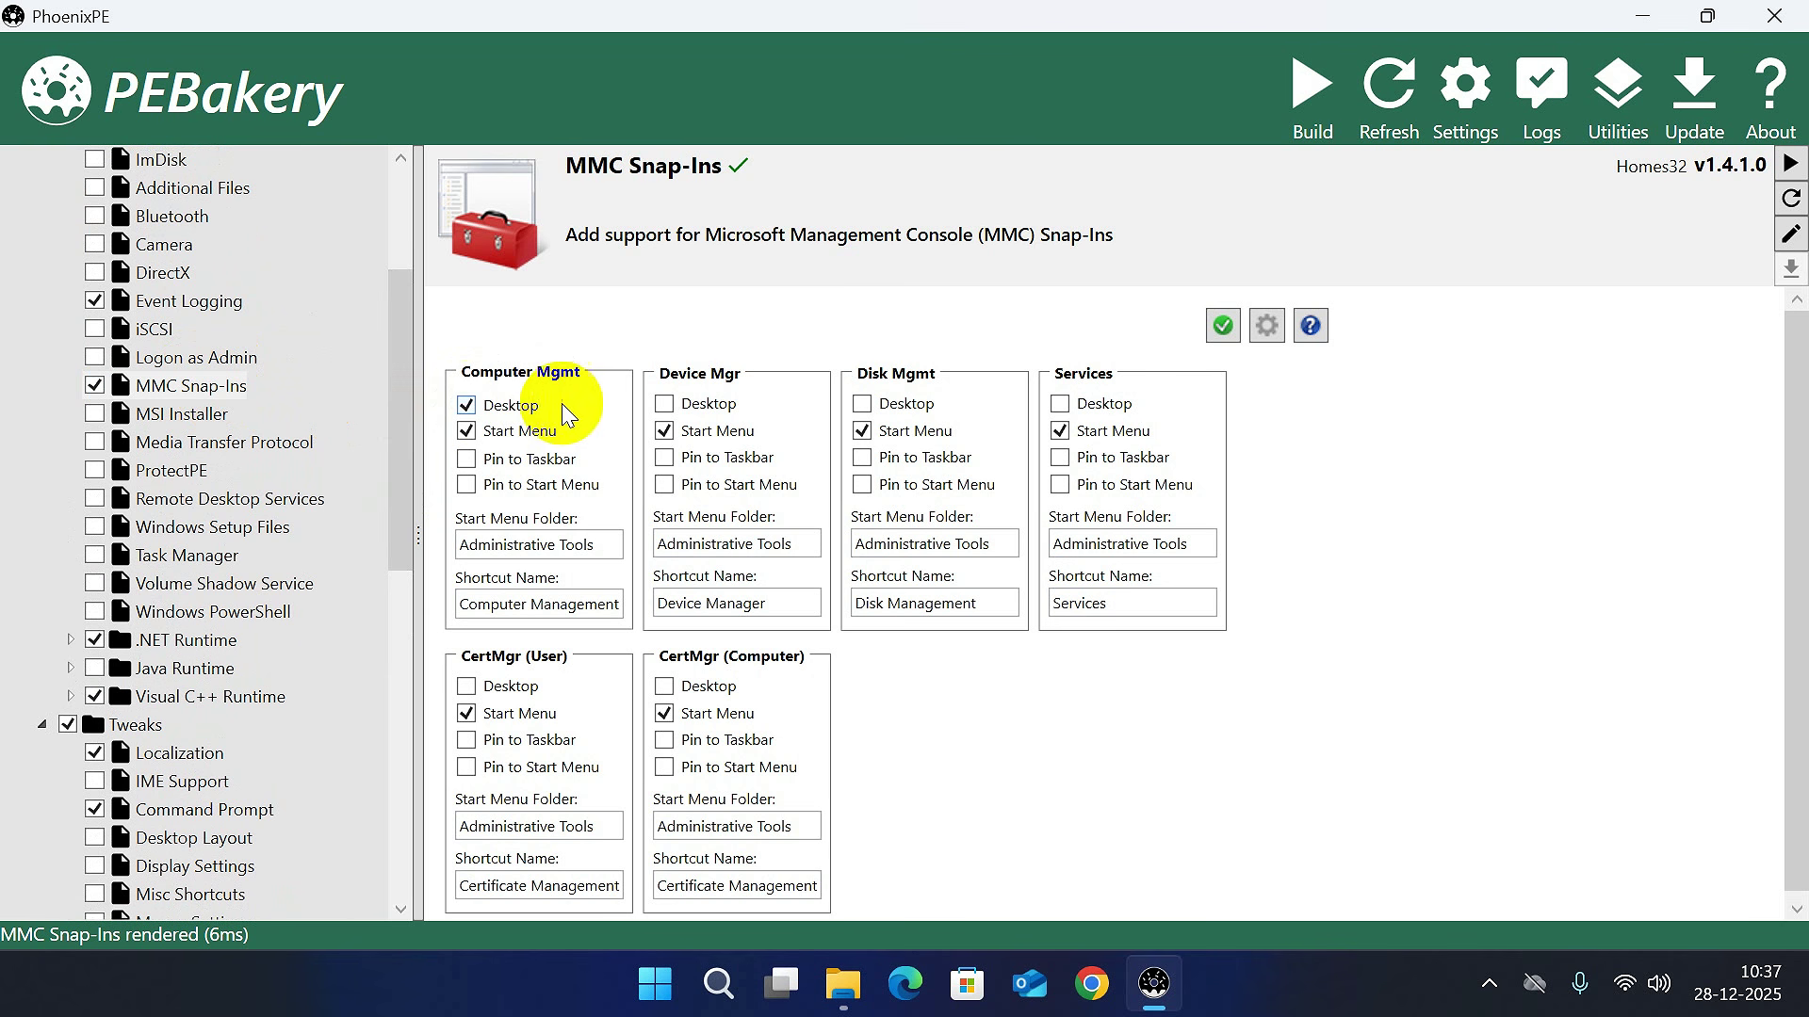
click(665, 405)
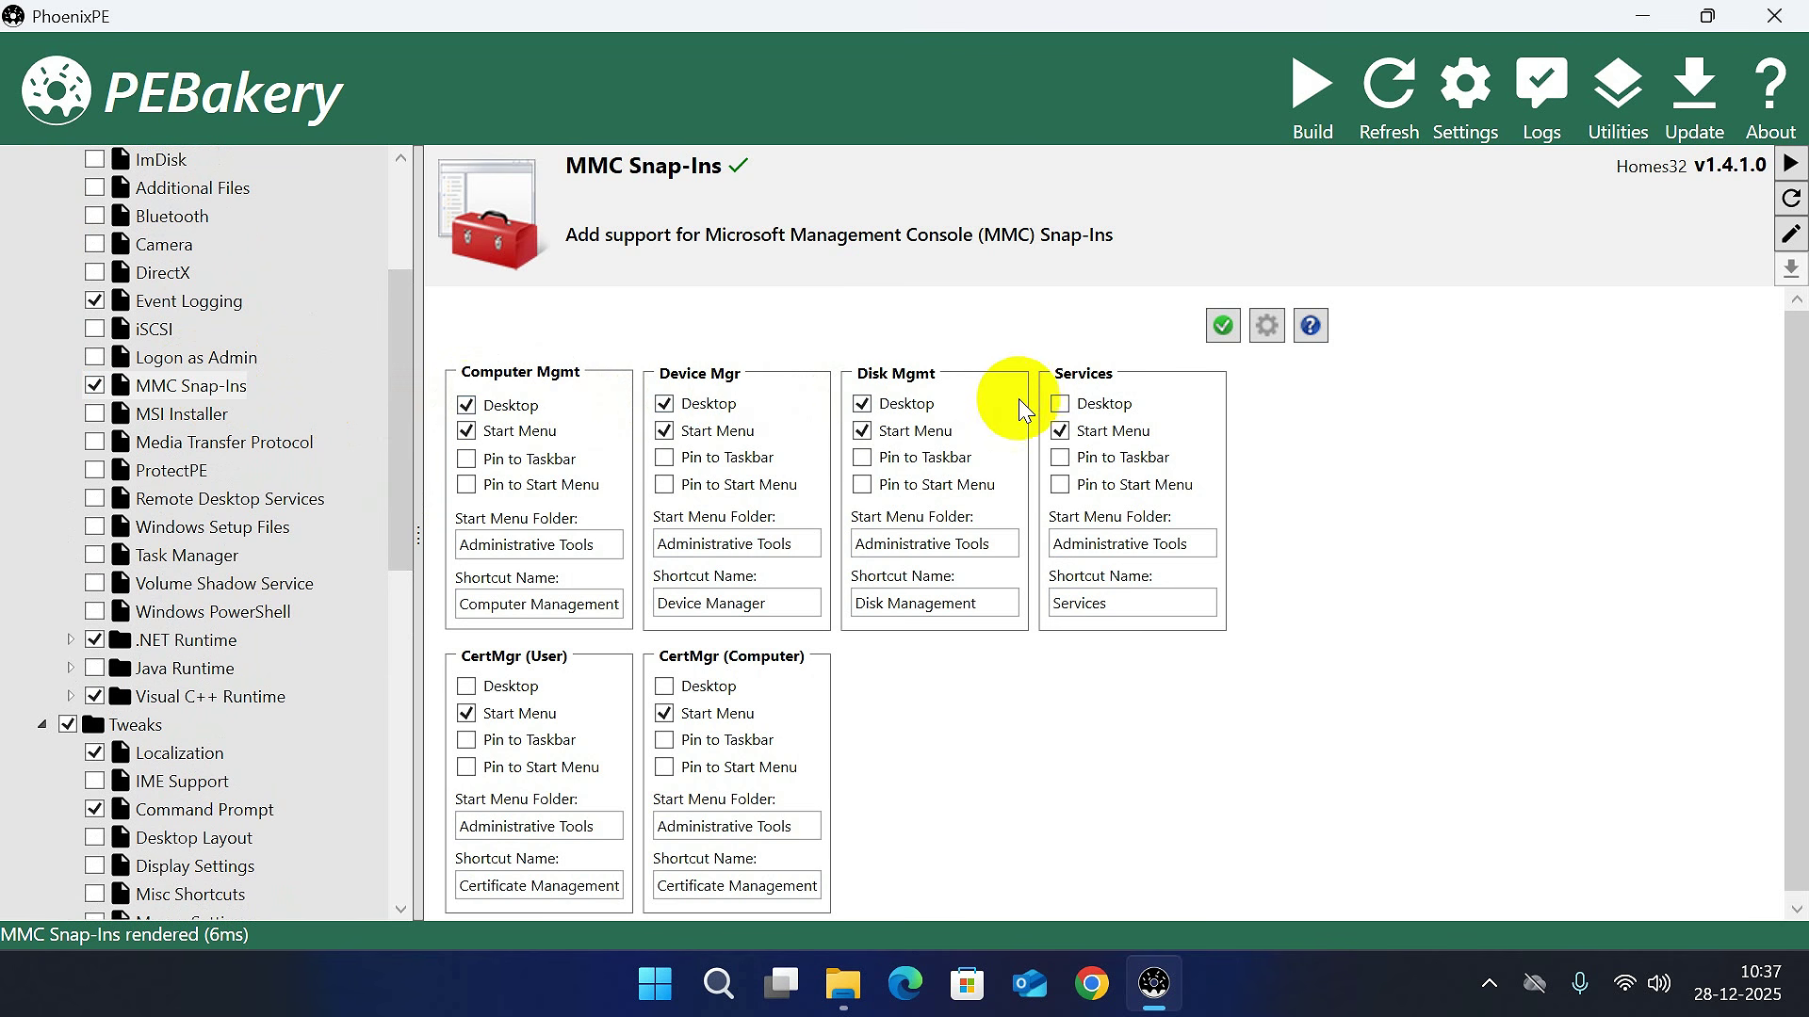
click(1060, 405)
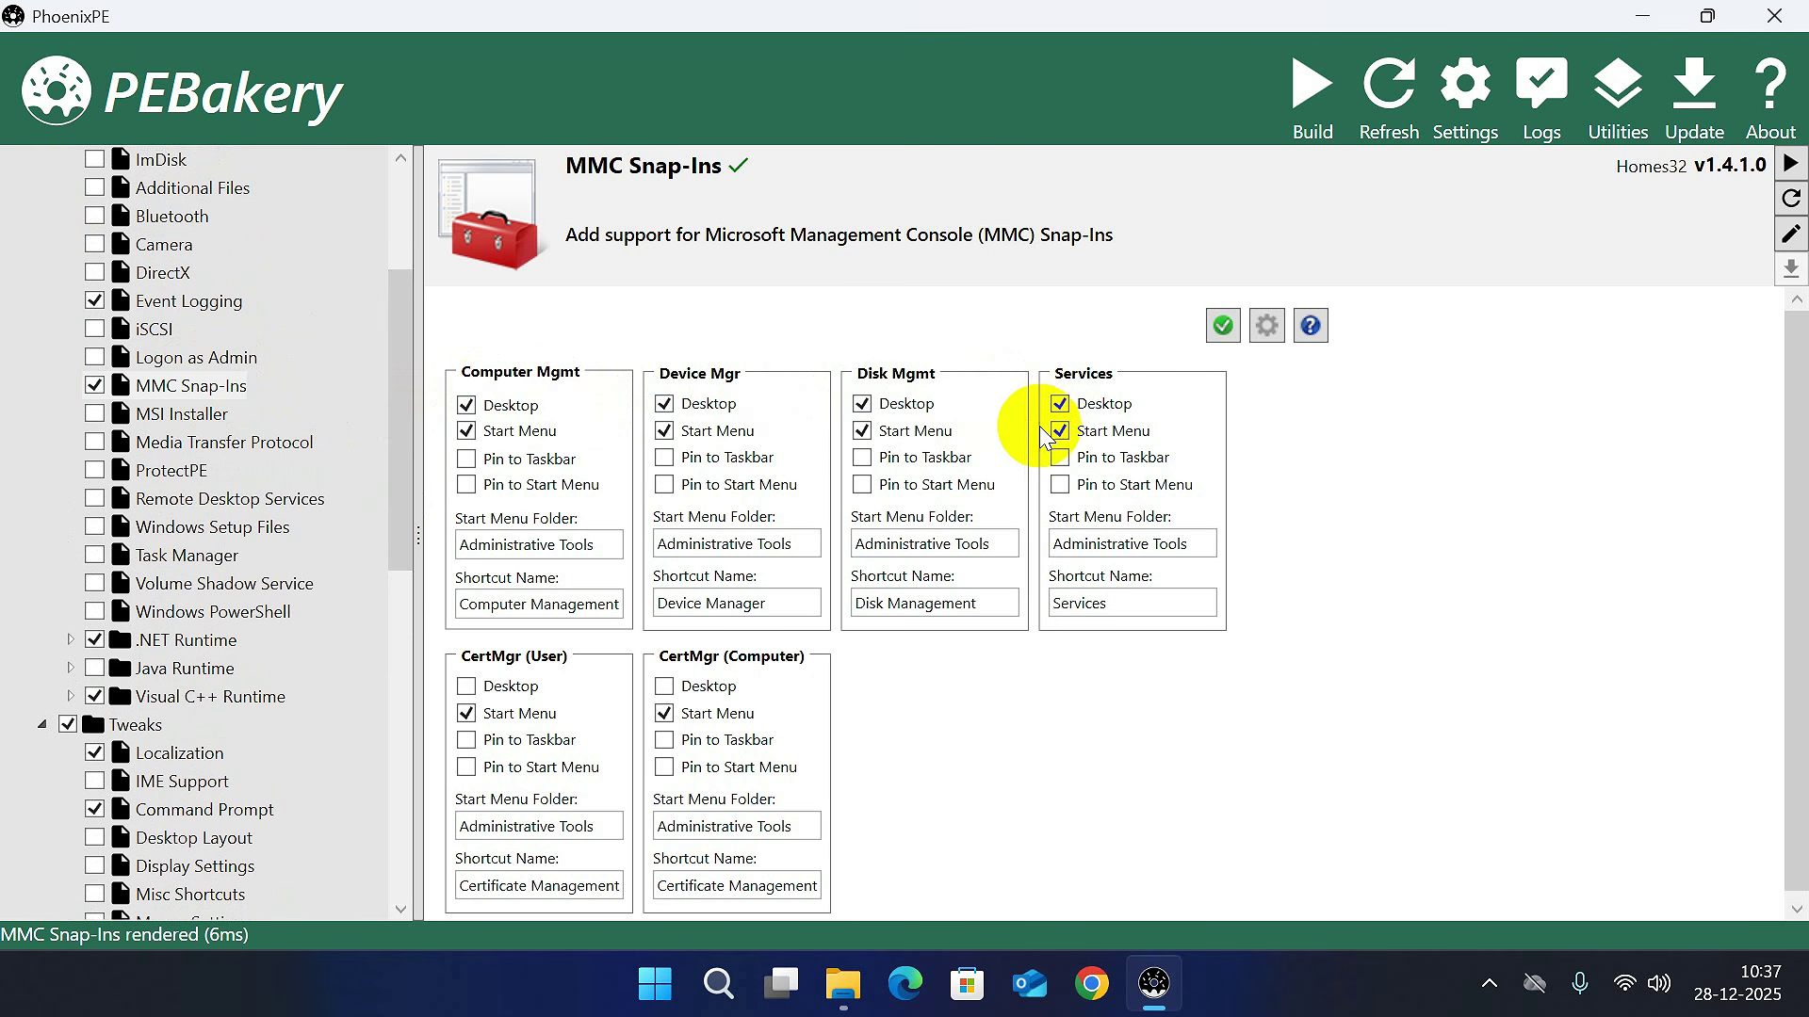
Enable the MSI Installer and Media Transfer Protocol components.
click(183, 418)
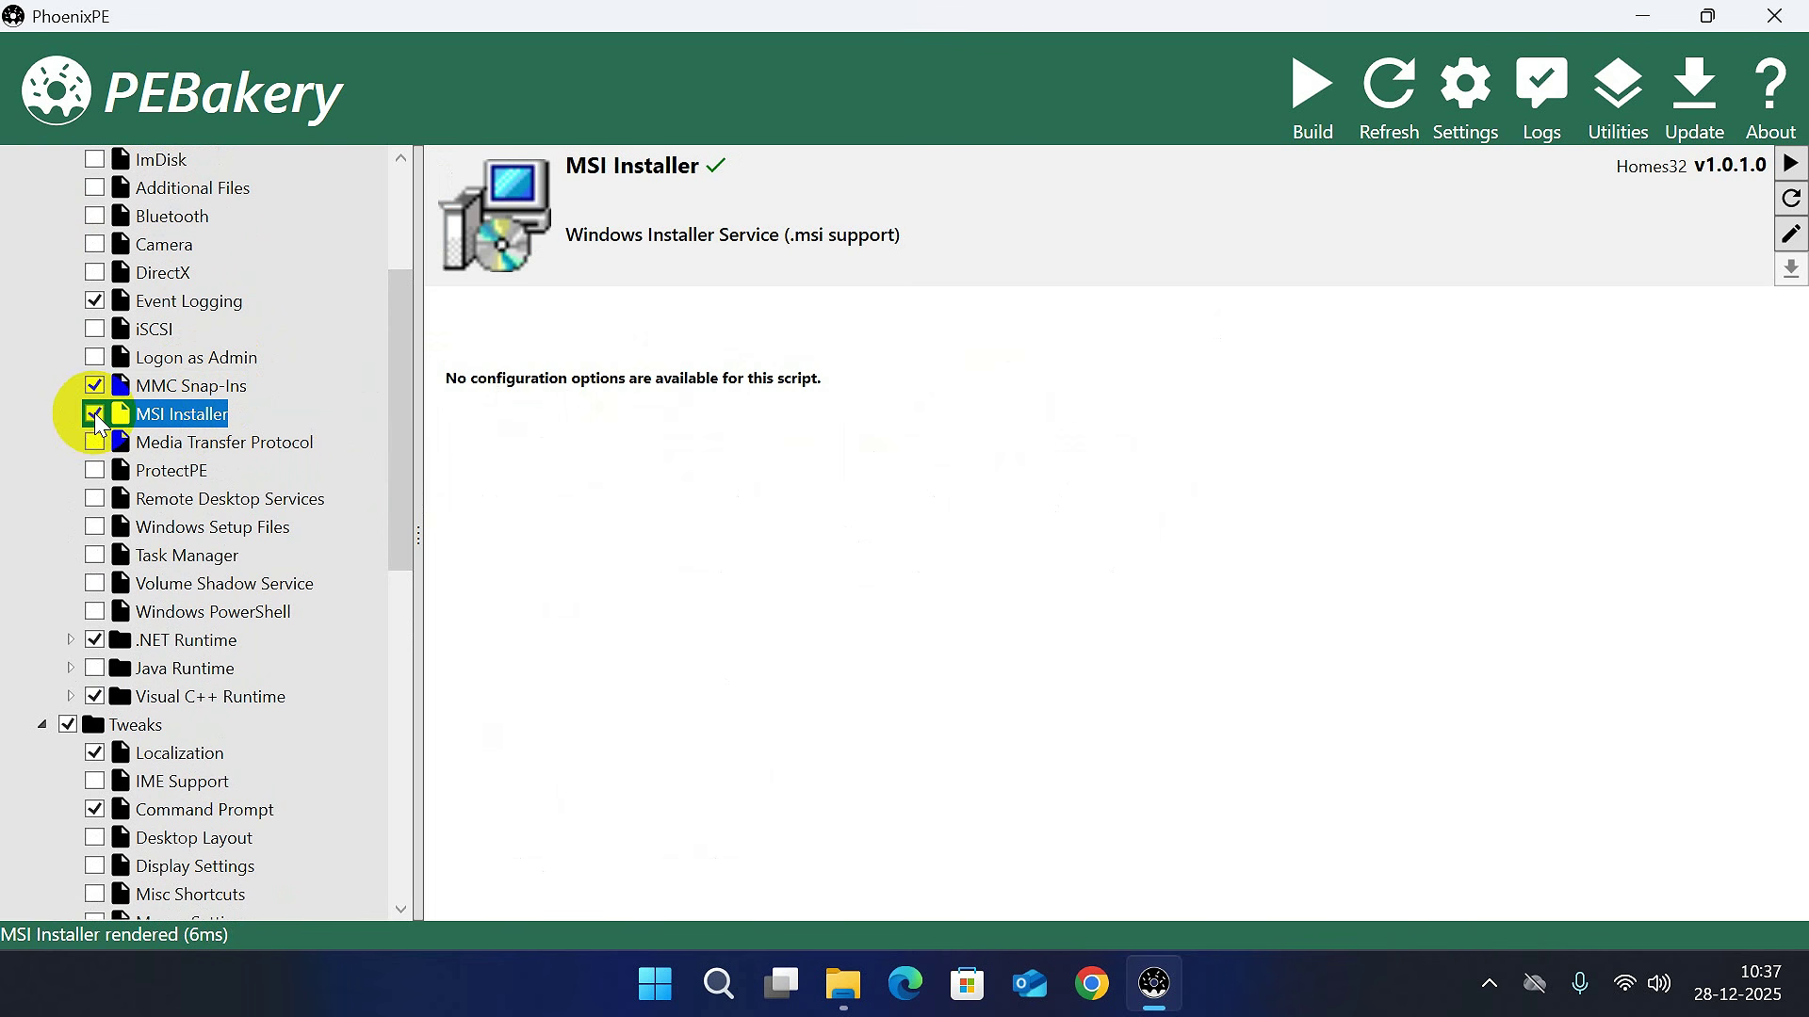
click(175, 443)
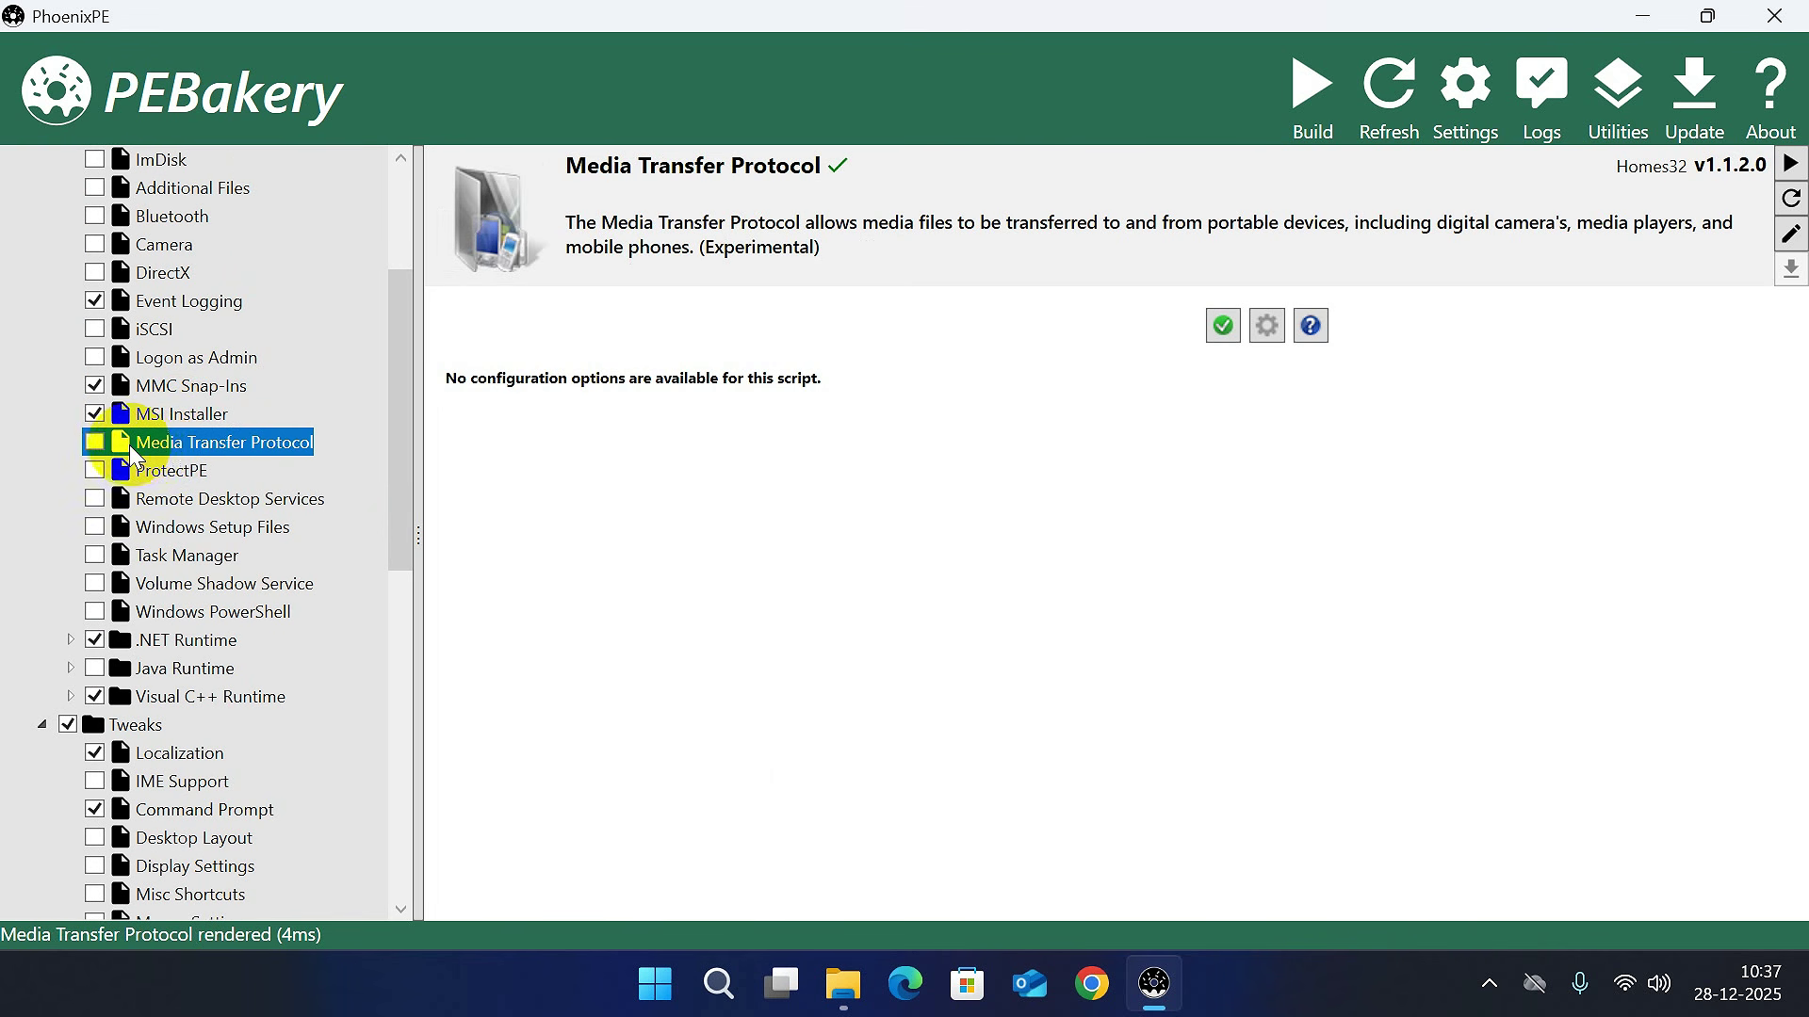
click(94, 442)
click(174, 474)
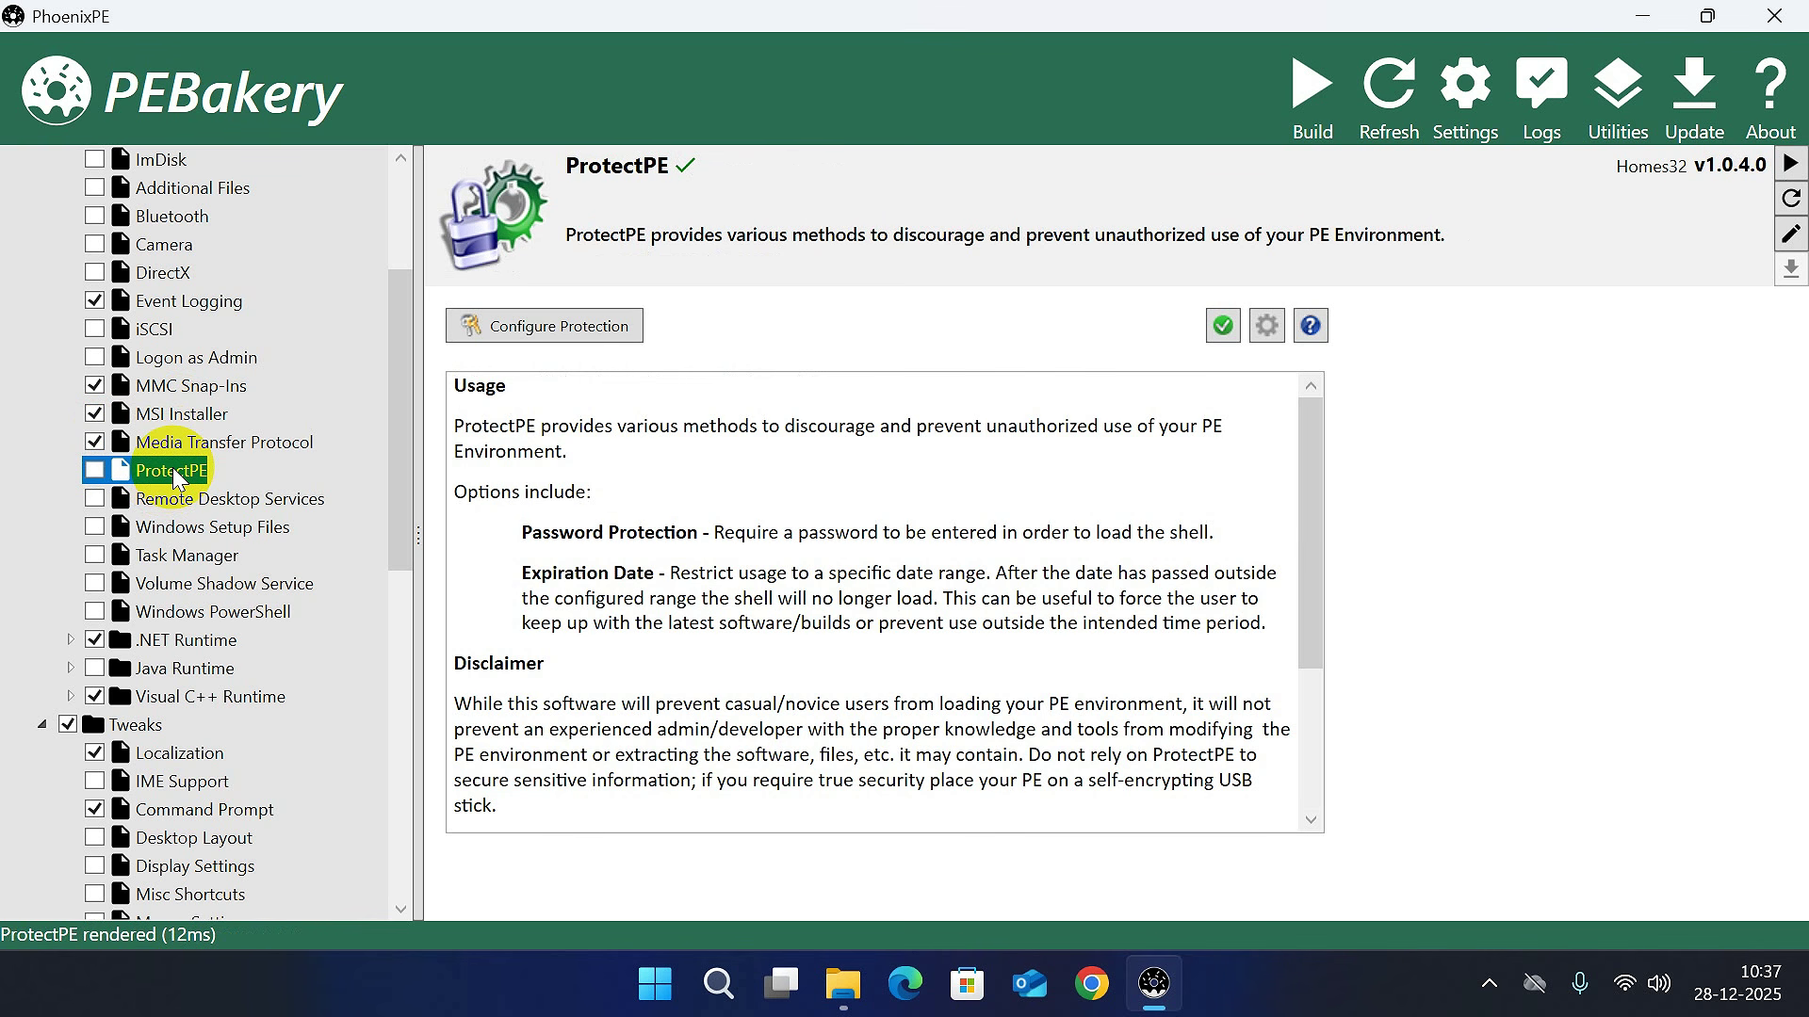
click(94, 470)
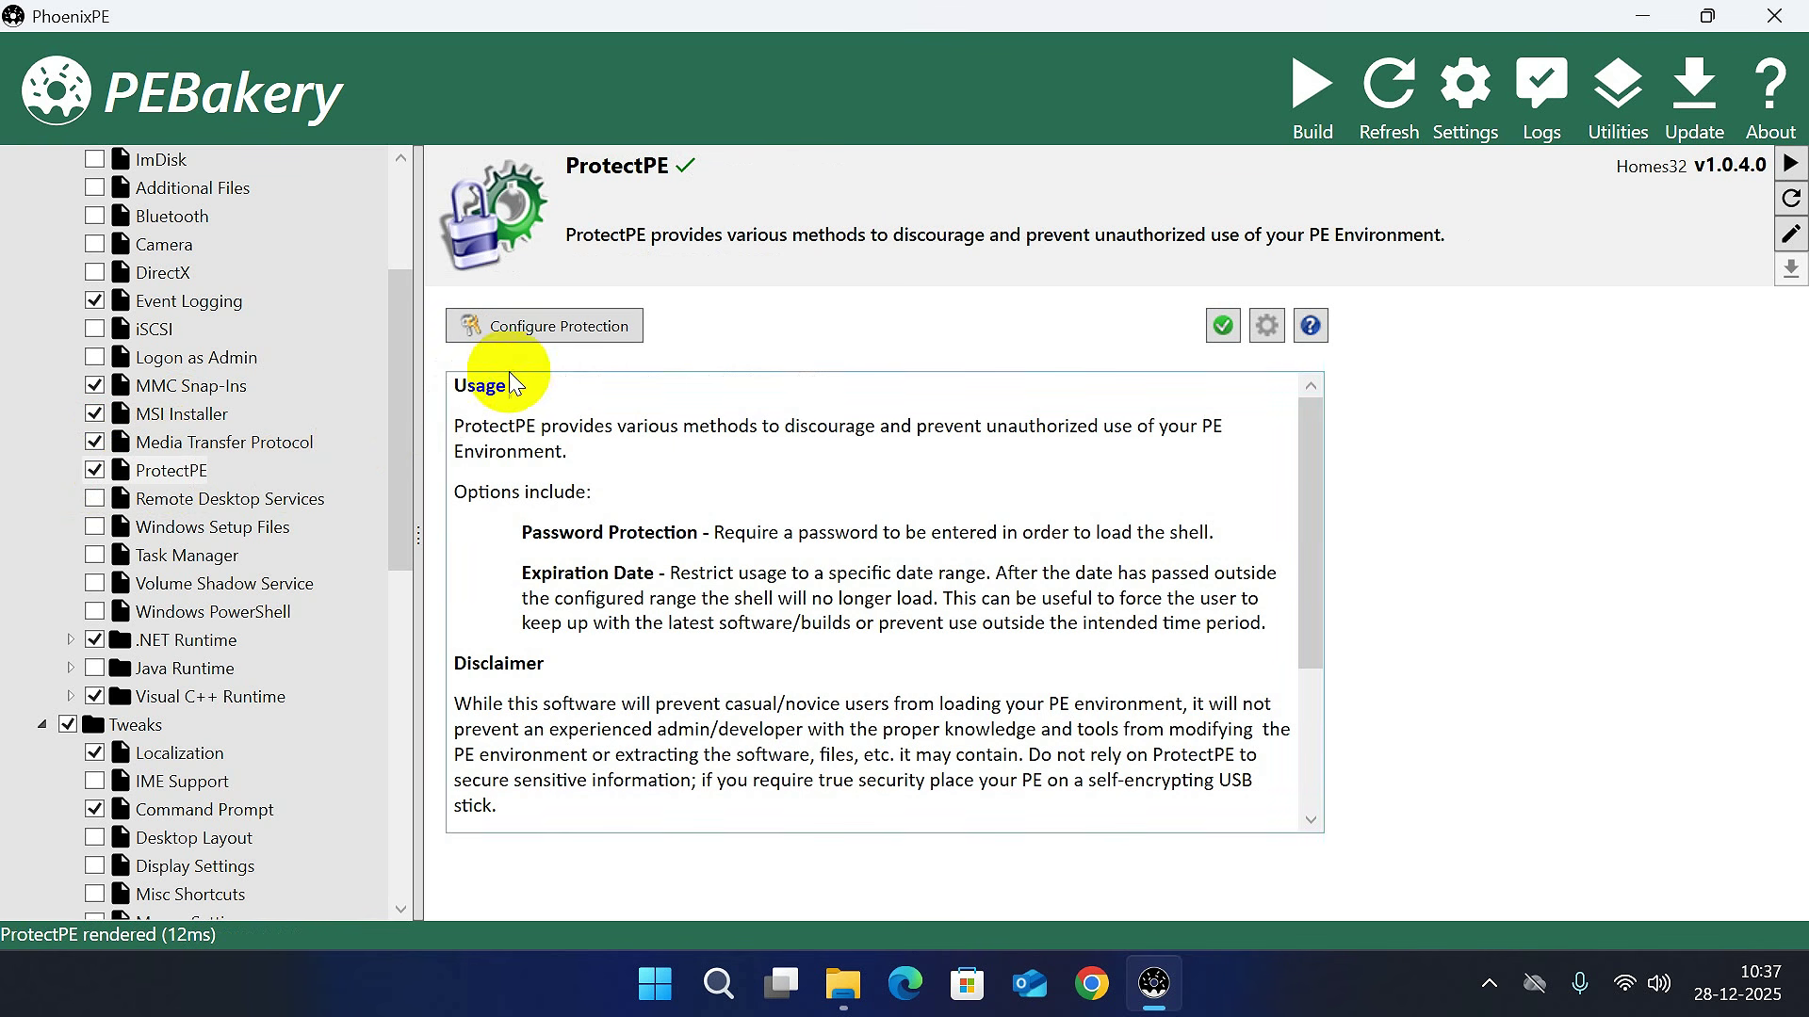
click(594, 326)
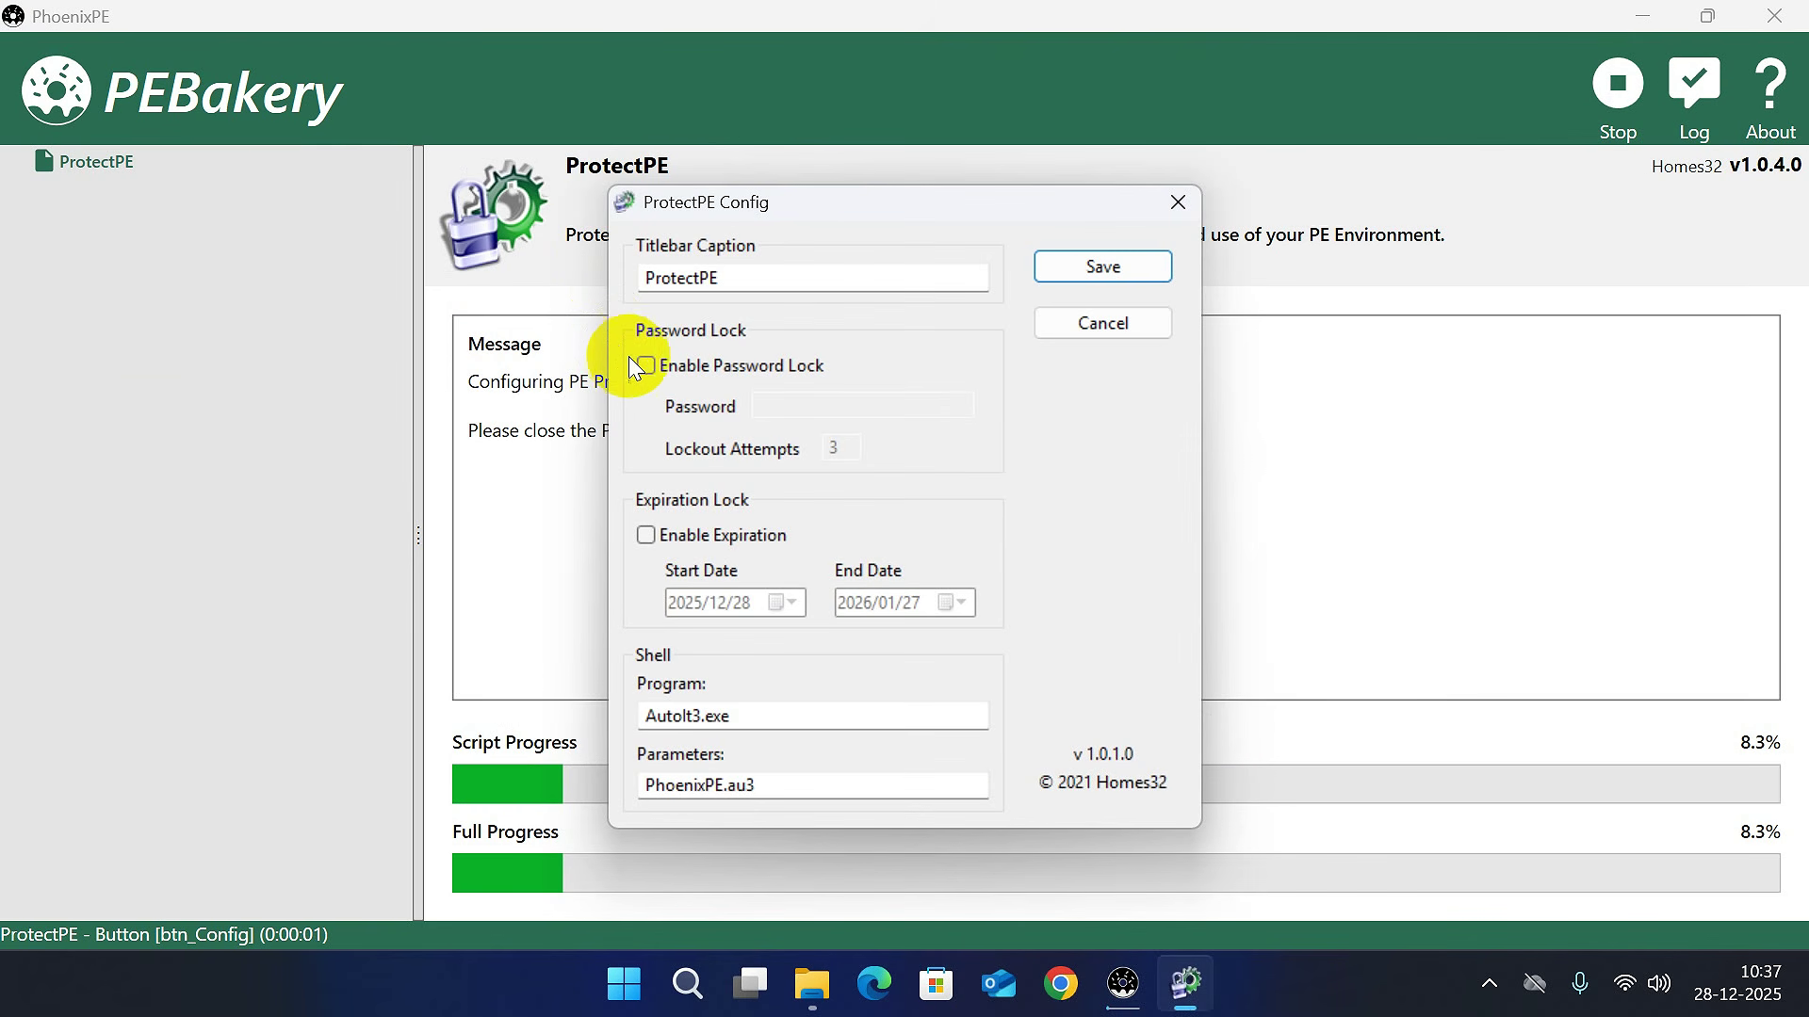
click(646, 367)
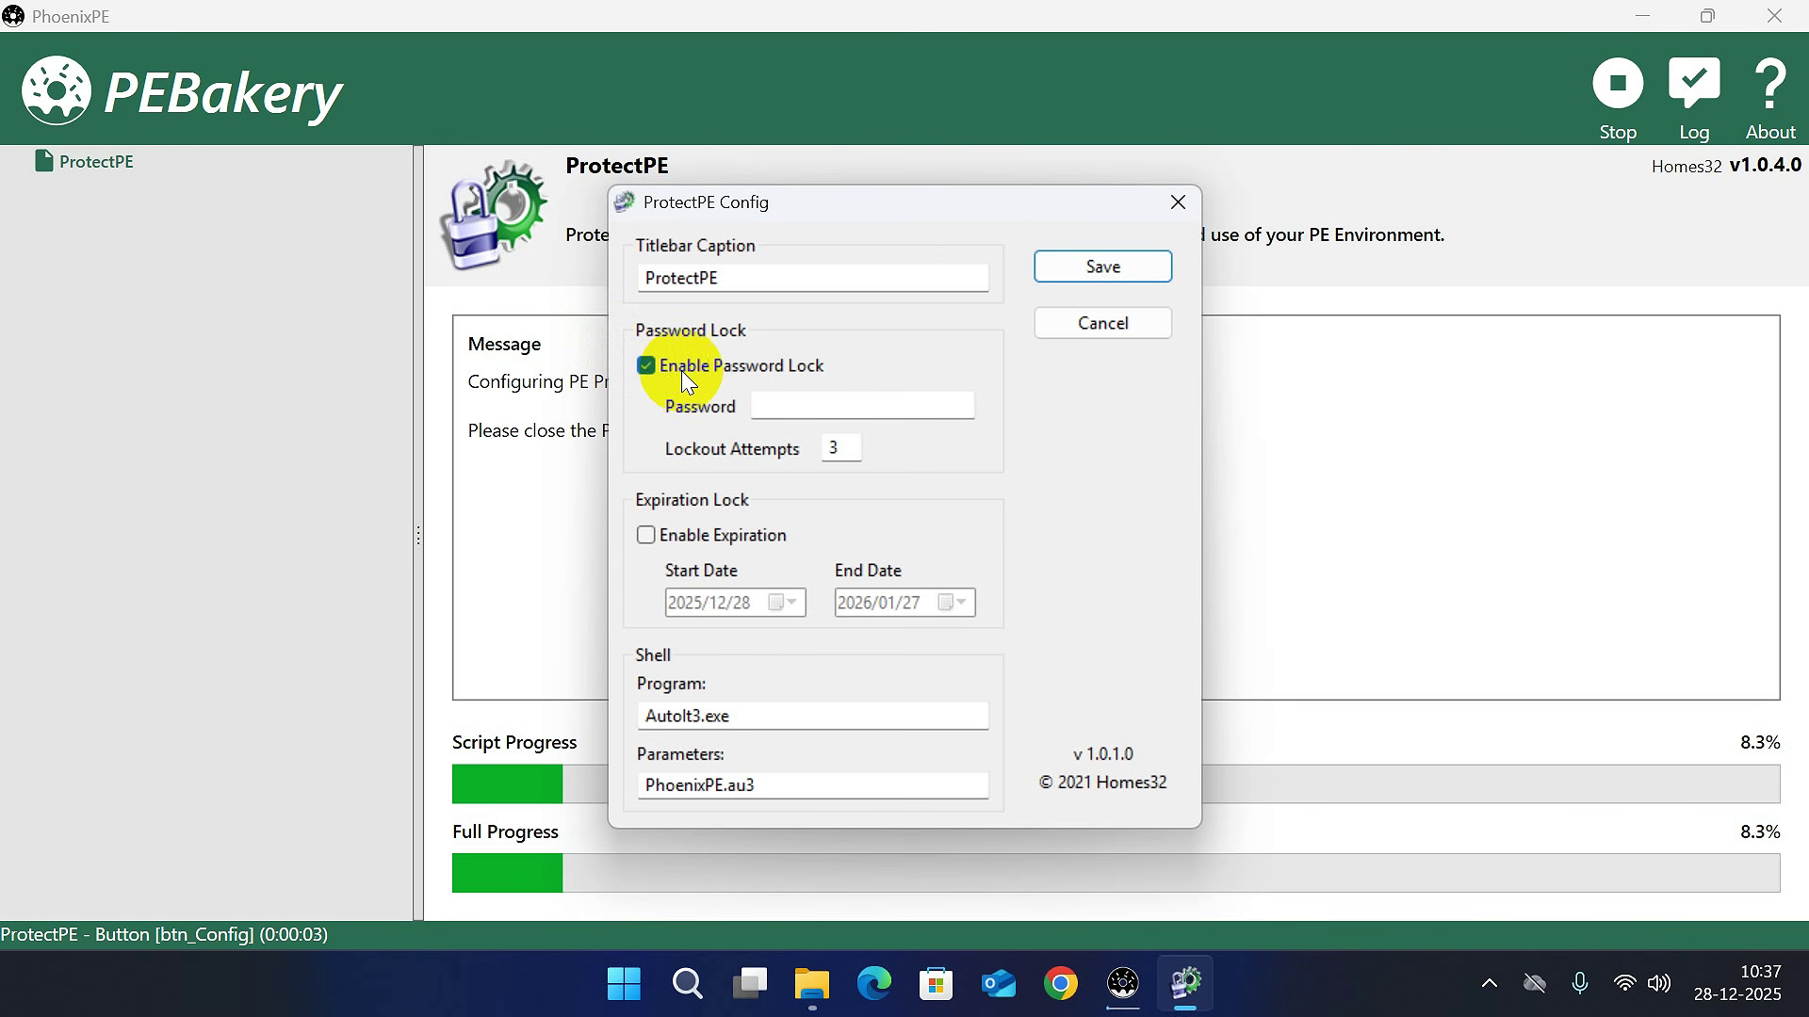
click(790, 405)
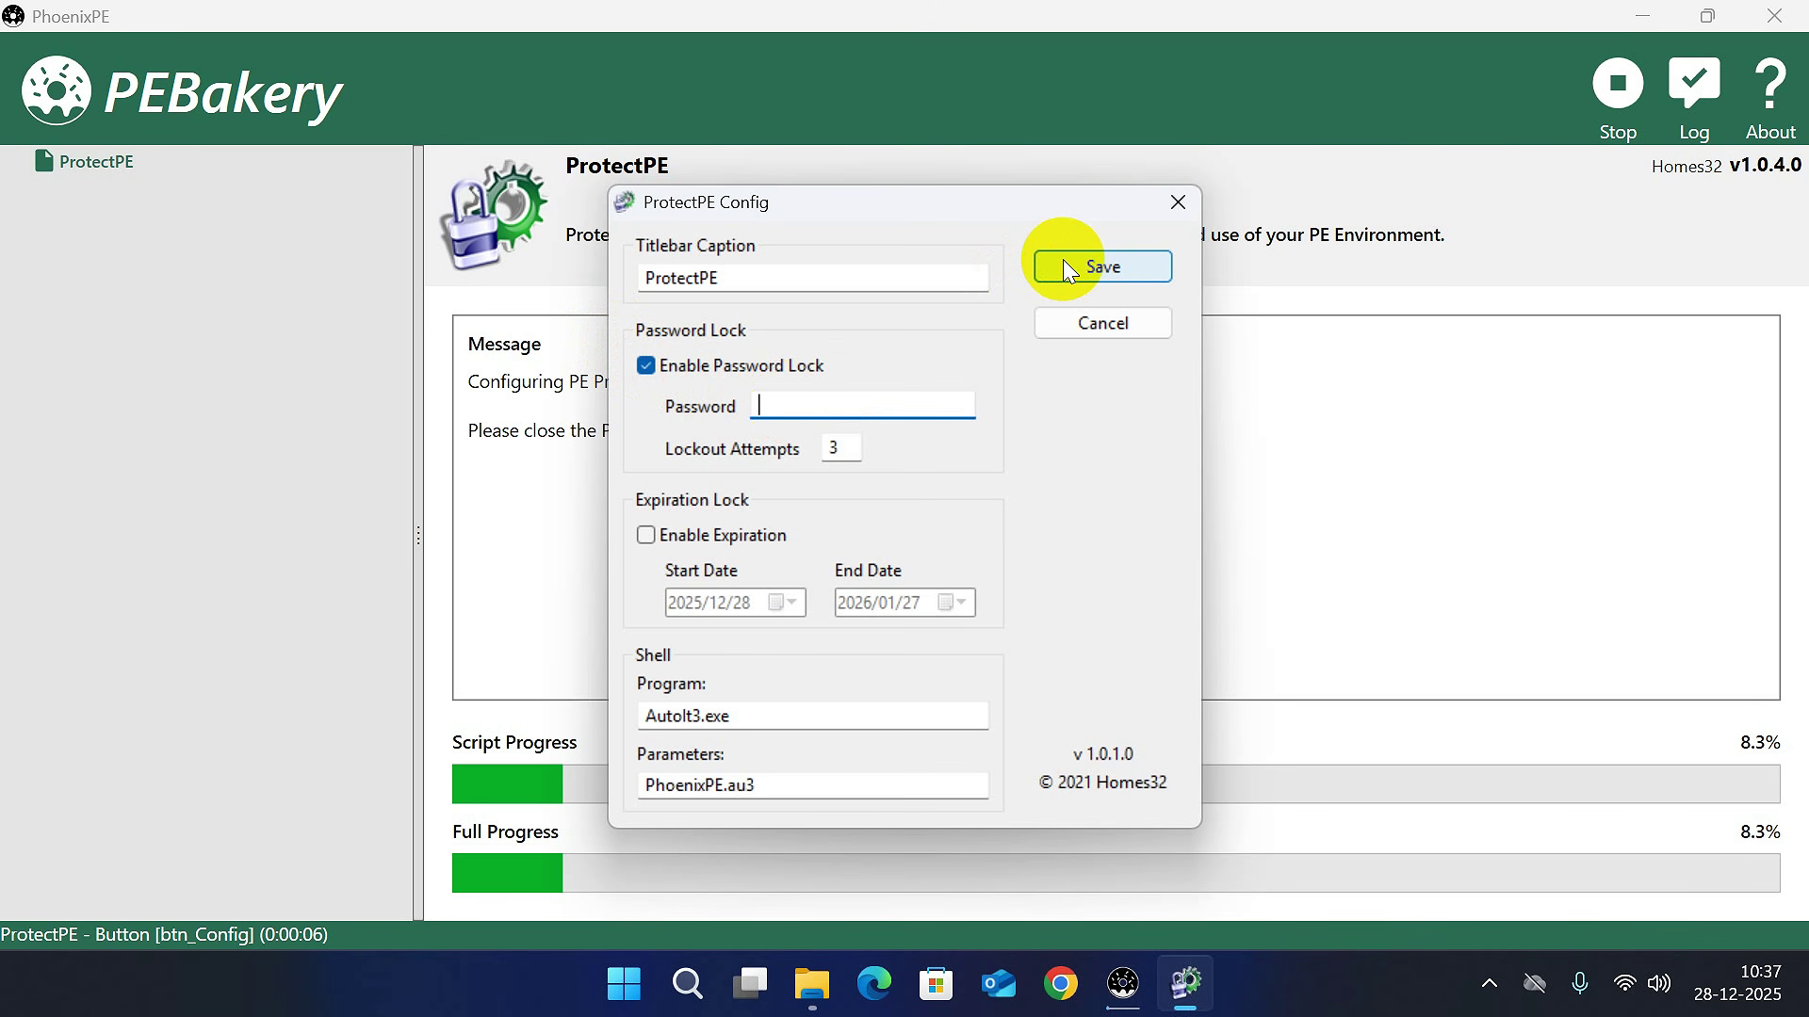
click(1093, 322)
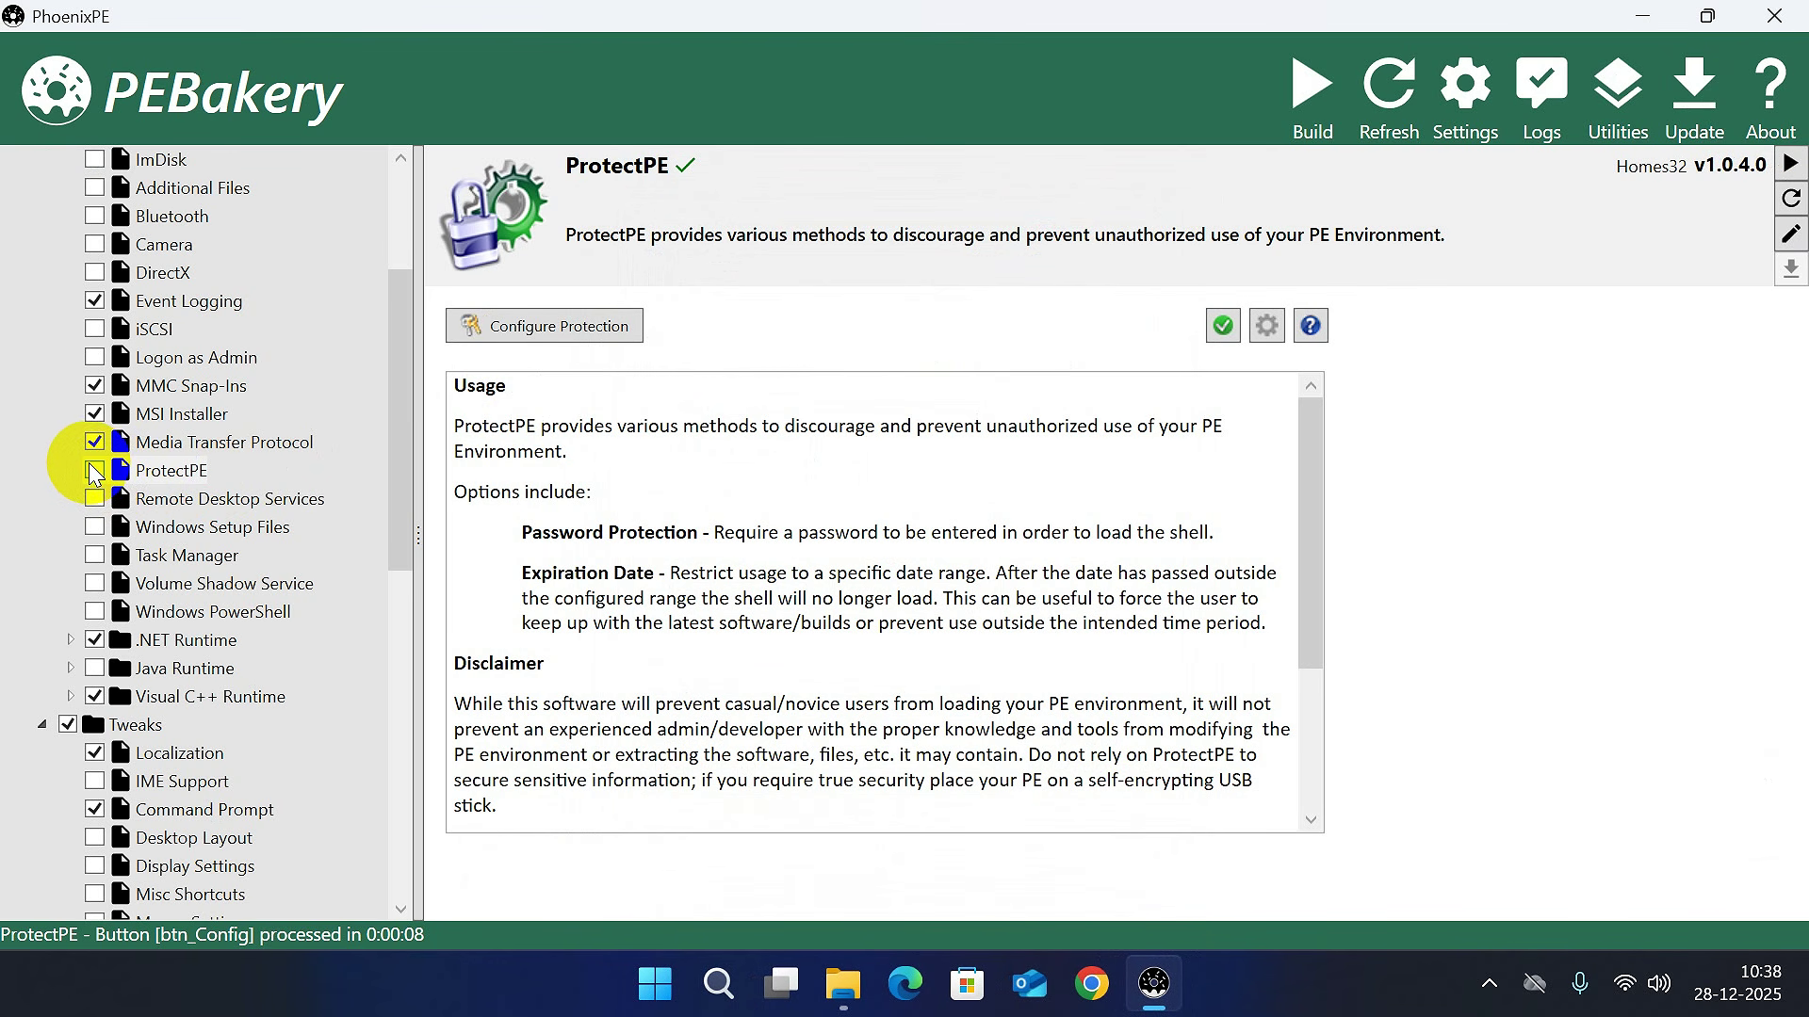
click(95, 470)
Enable Remote Desktop Services with a Desktop shortcut and Network Level Authentication.
click(211, 499)
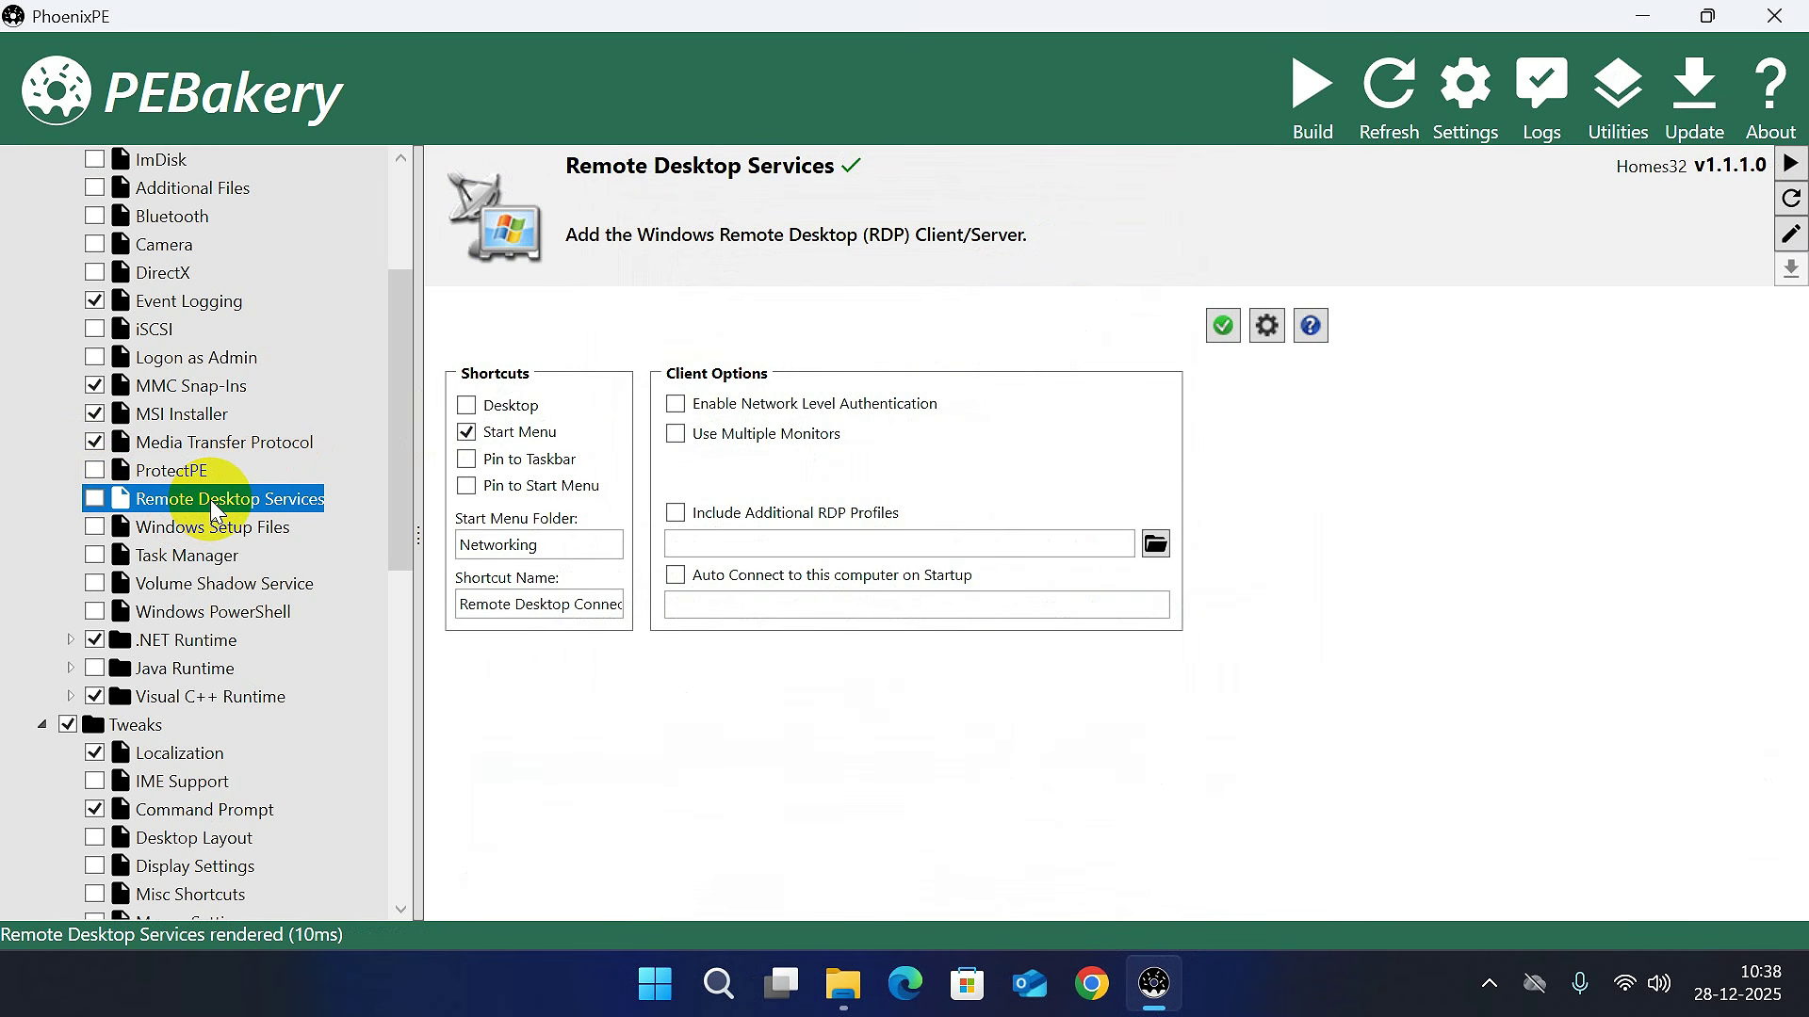
click(95, 500)
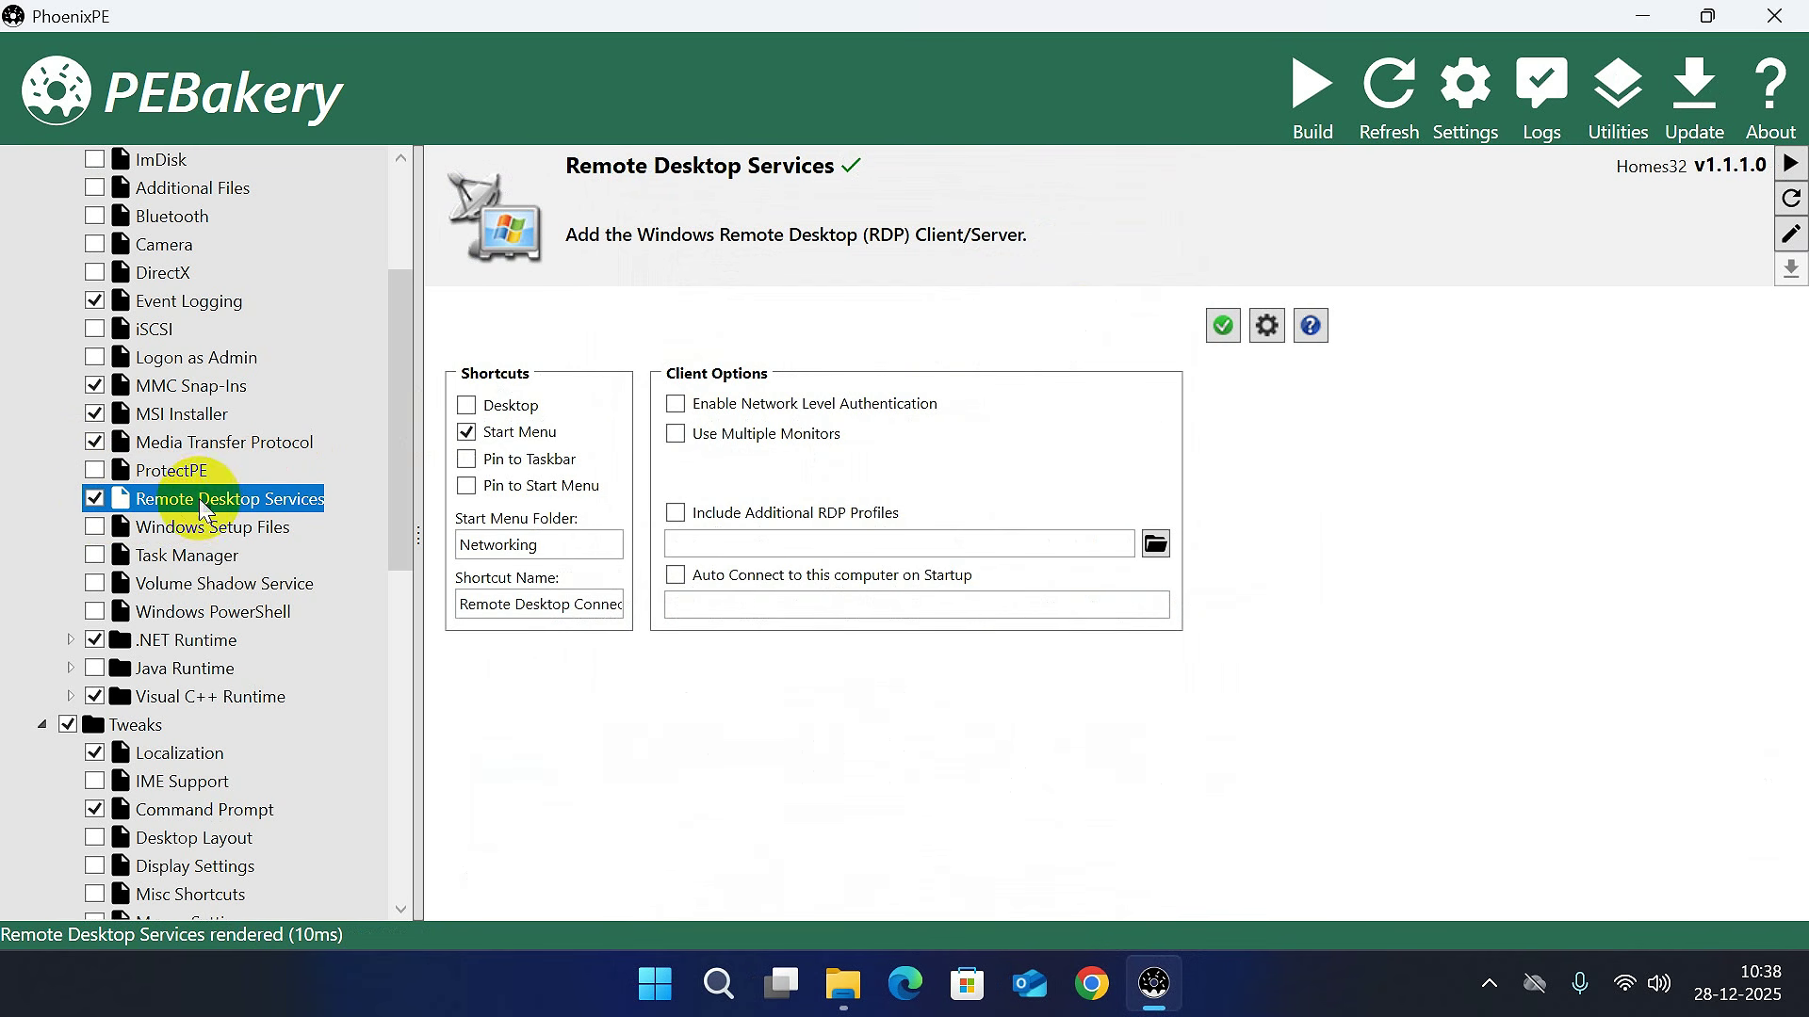
click(466, 406)
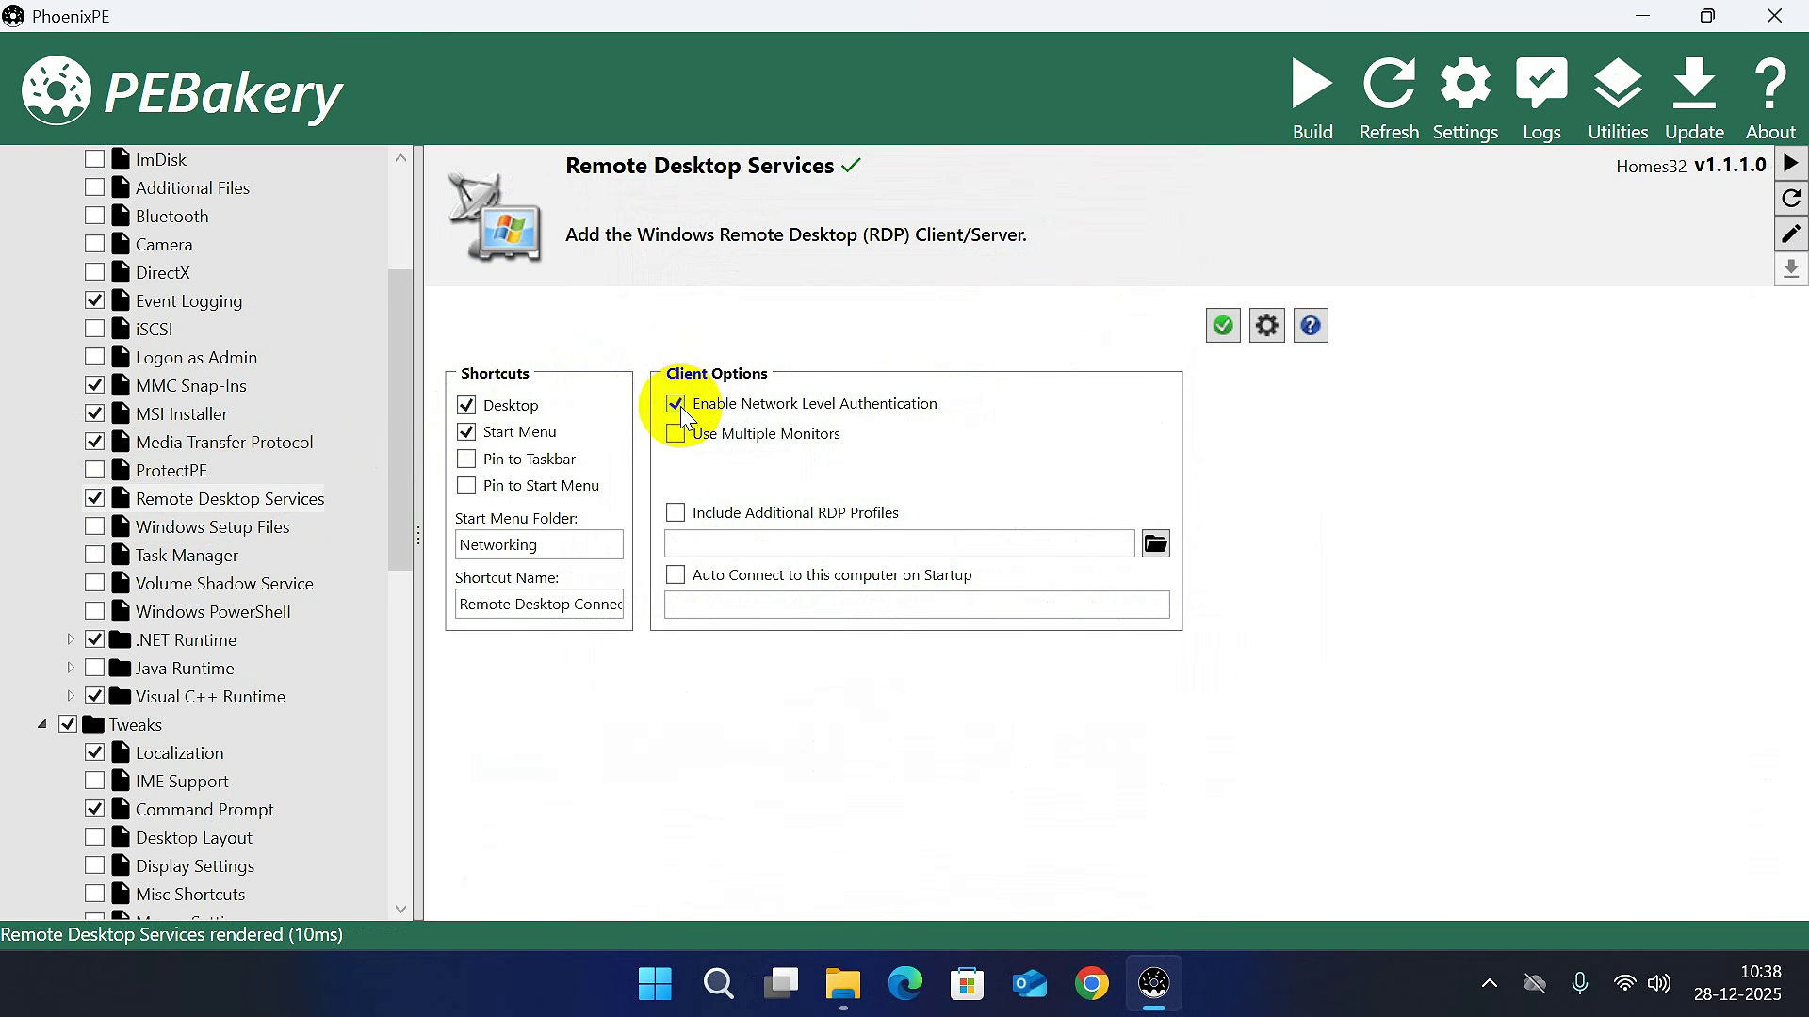
Enable Windows Setup Files with a Desktop shortcut, and enable the Task Manager component.
click(220, 526)
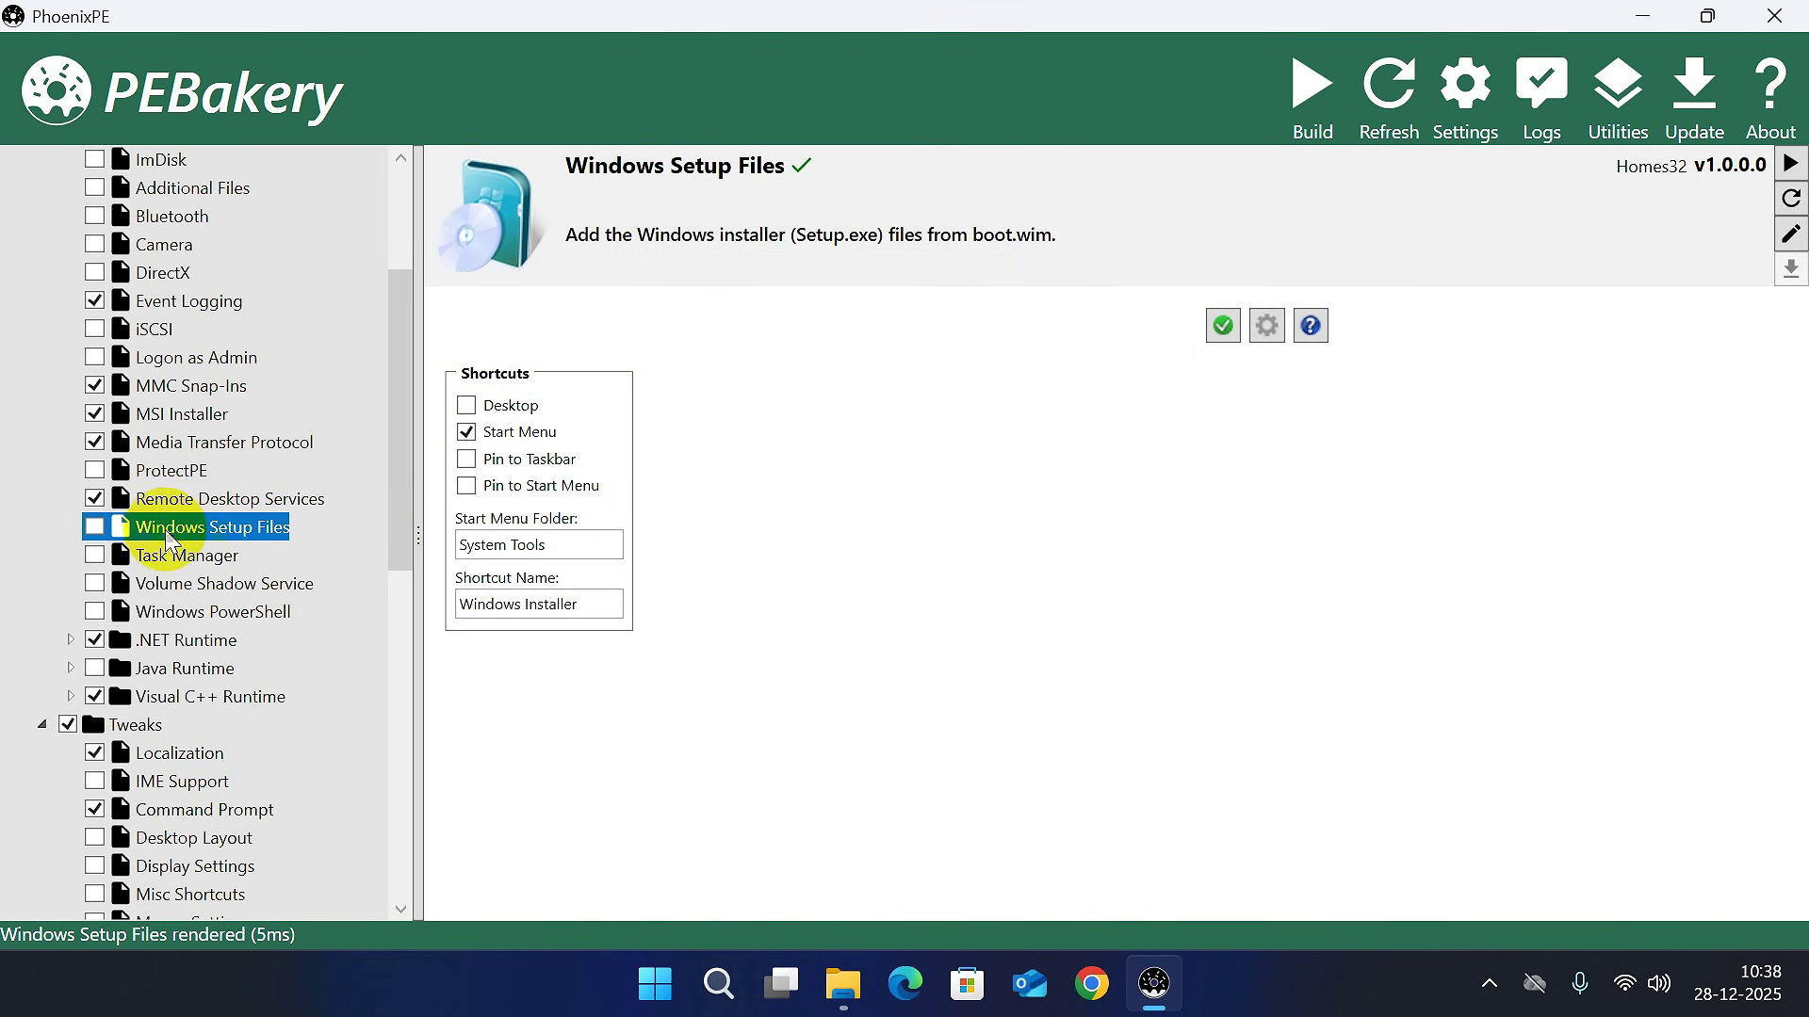
click(465, 405)
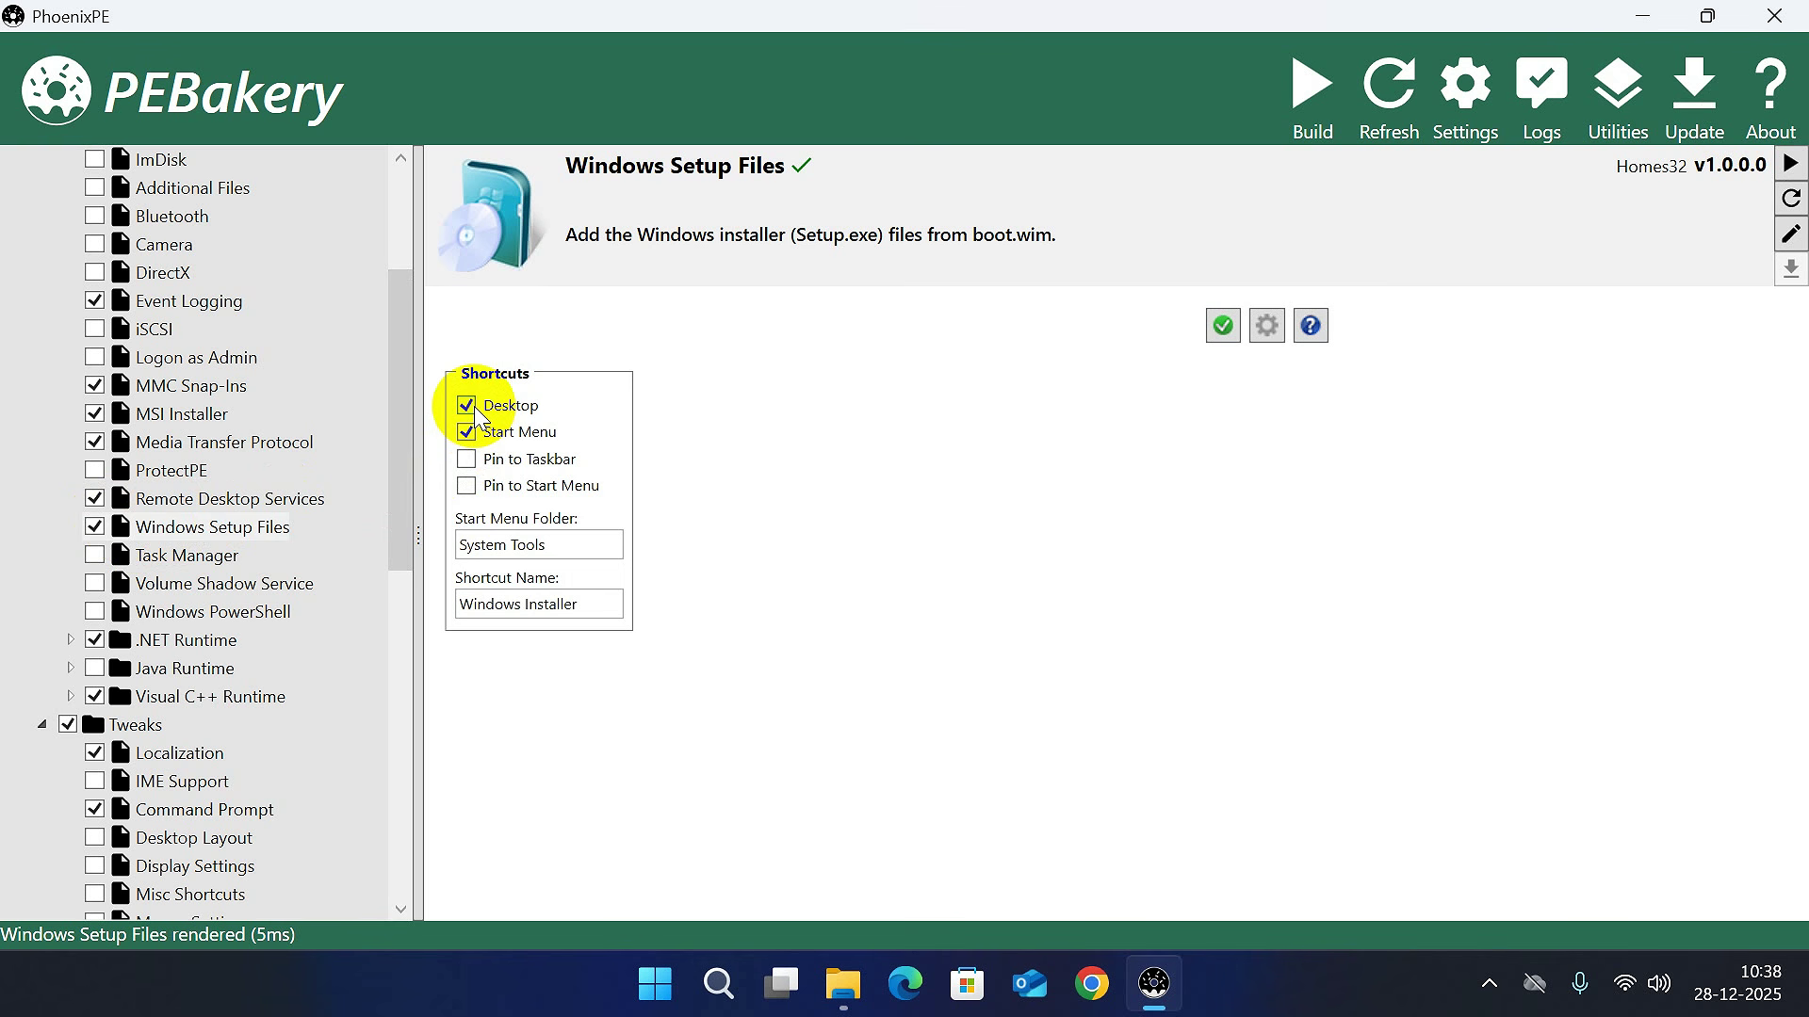
click(94, 555)
click(177, 555)
Enable all scripts in the .NET Runtime group and the Visual C++ 10, 11 and 14 Runtime scripts.
click(99, 639)
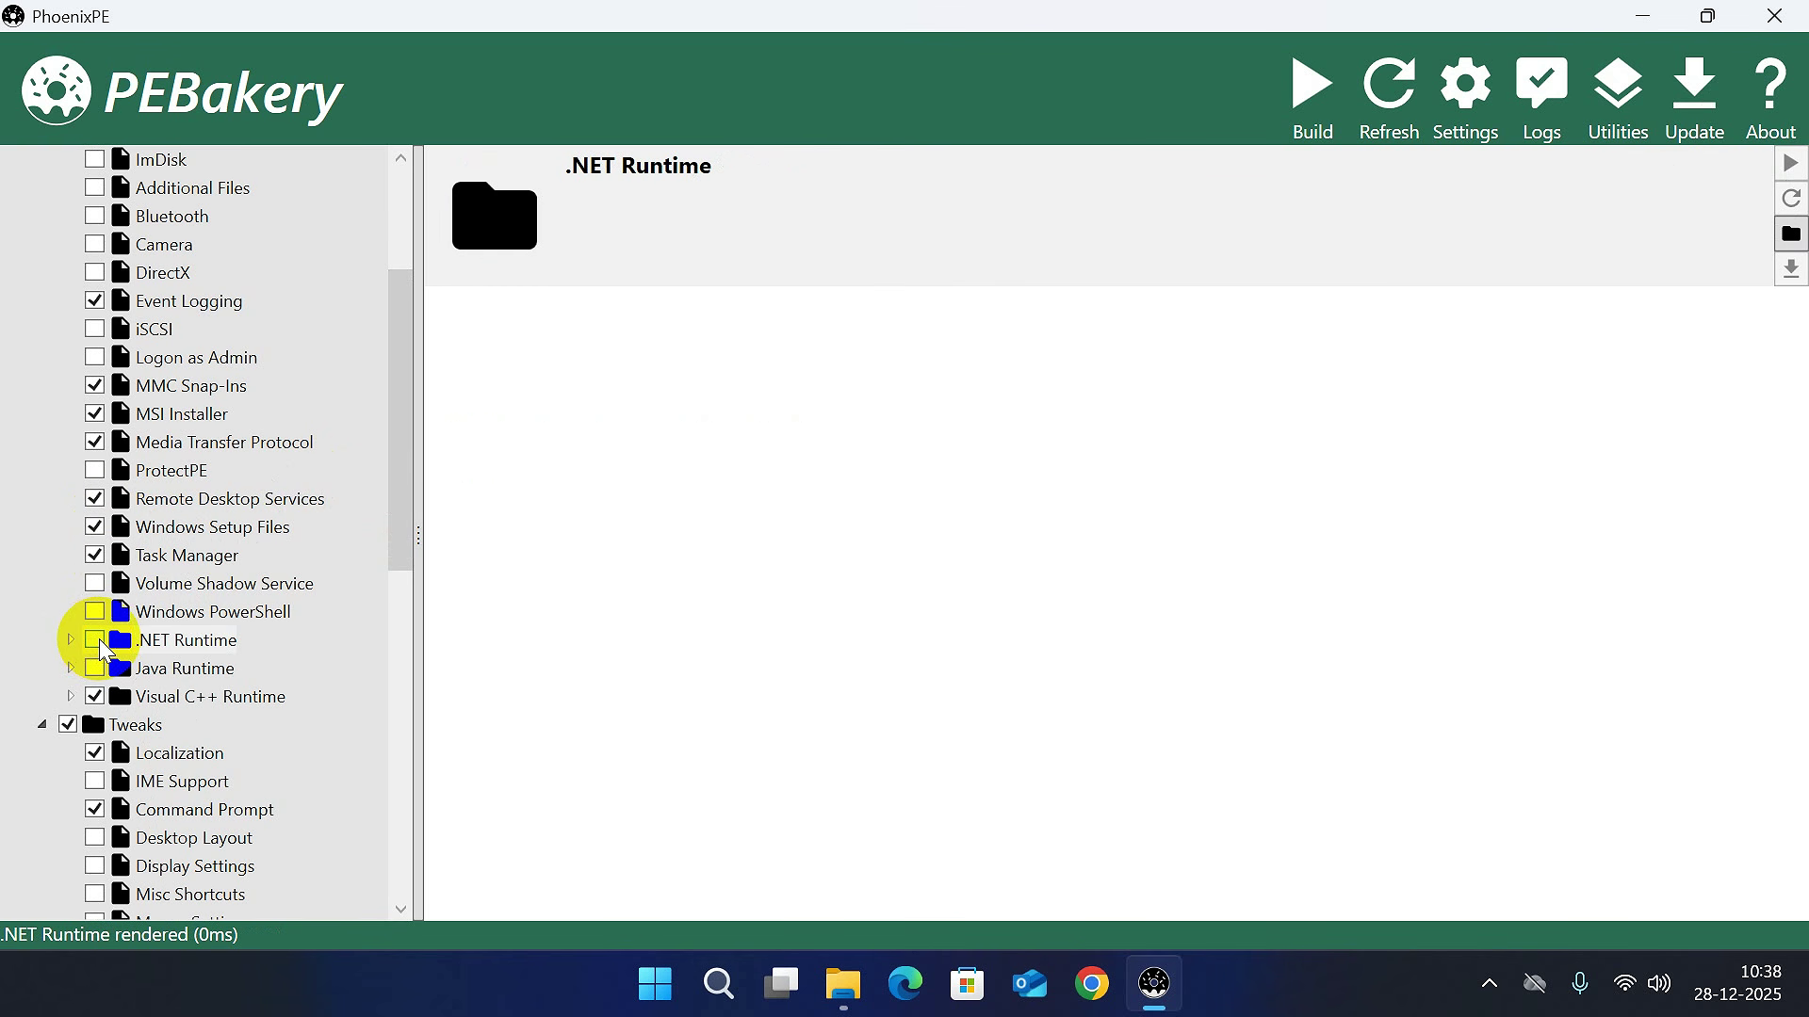
click(70, 641)
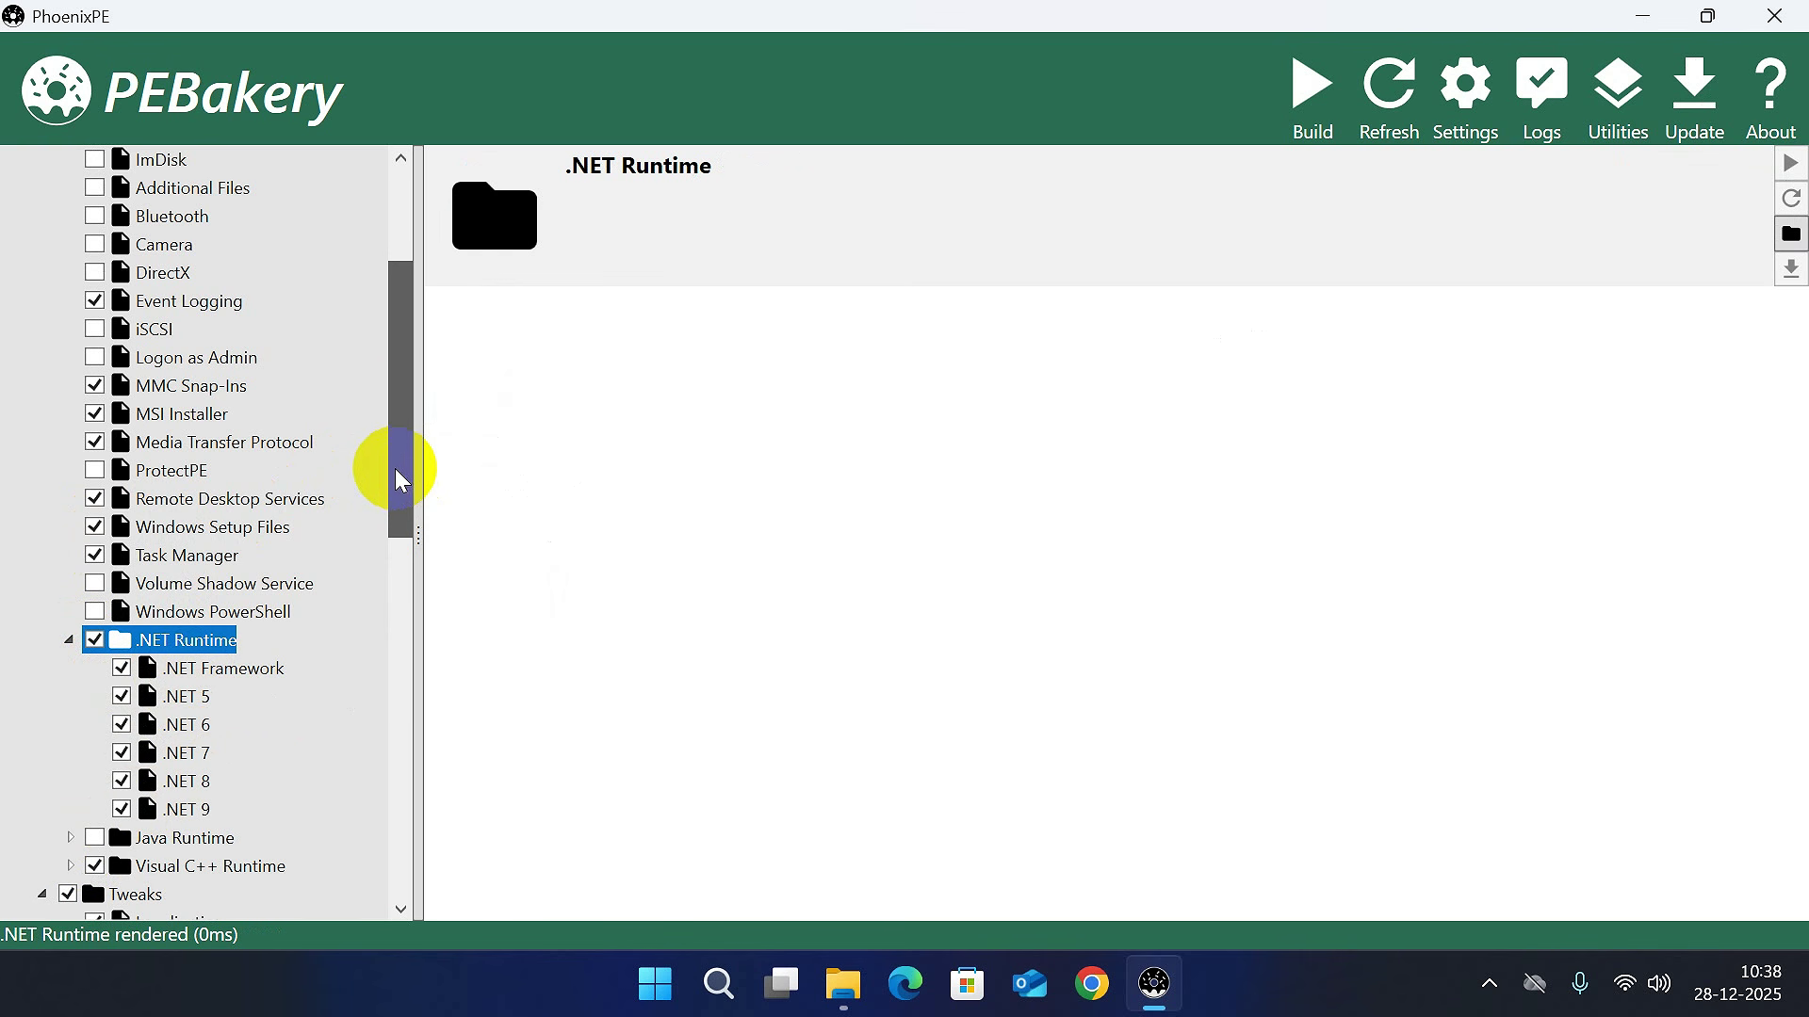
drag(396, 476, 402, 597)
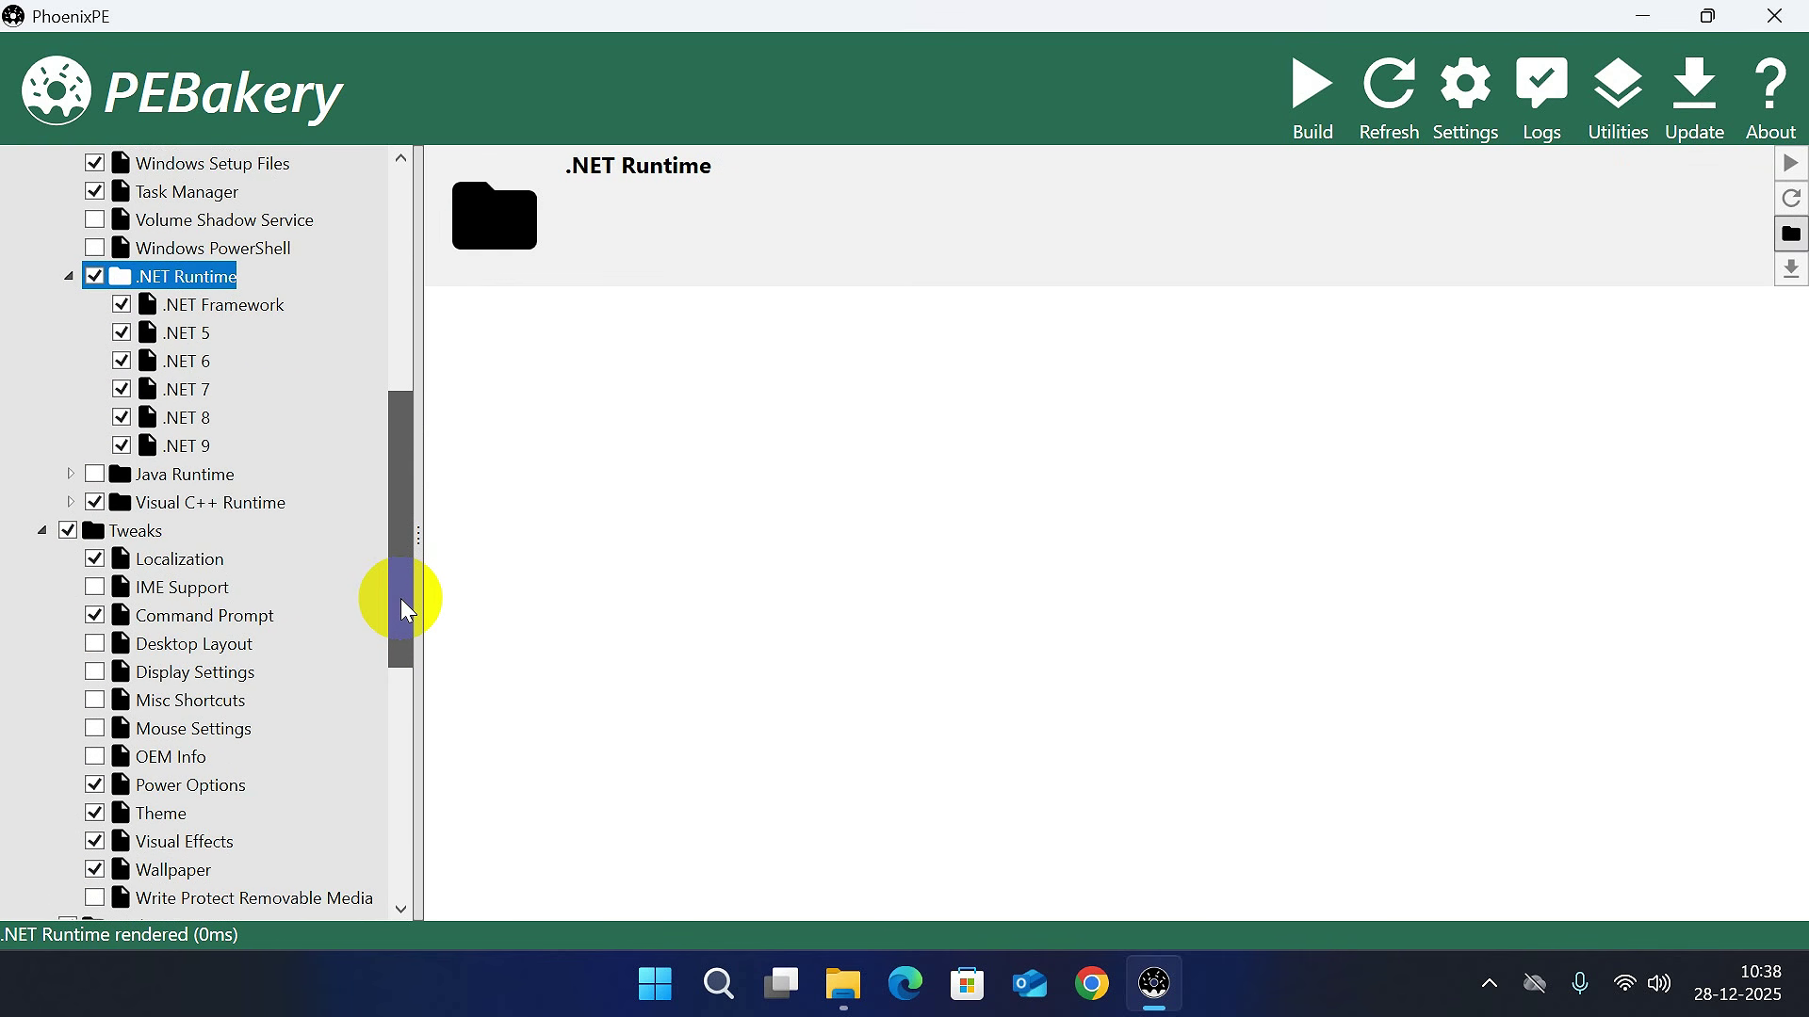
click(181, 514)
click(71, 503)
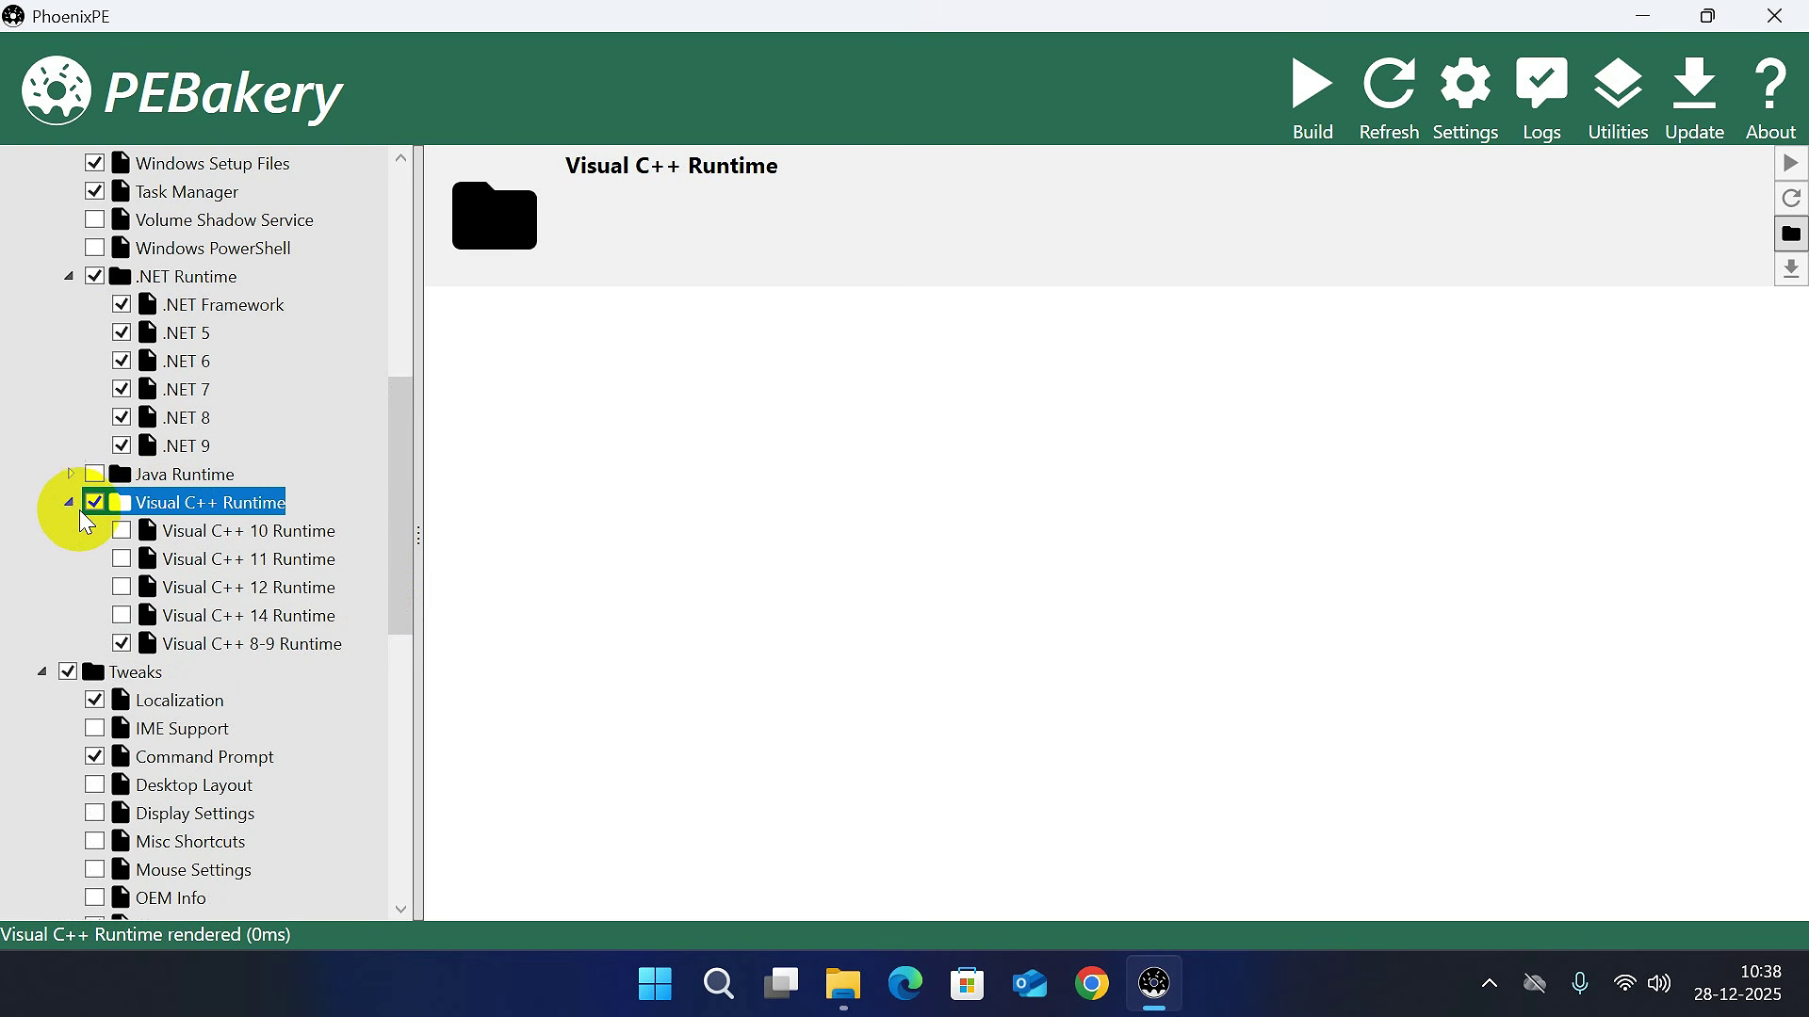
click(121, 531)
click(122, 559)
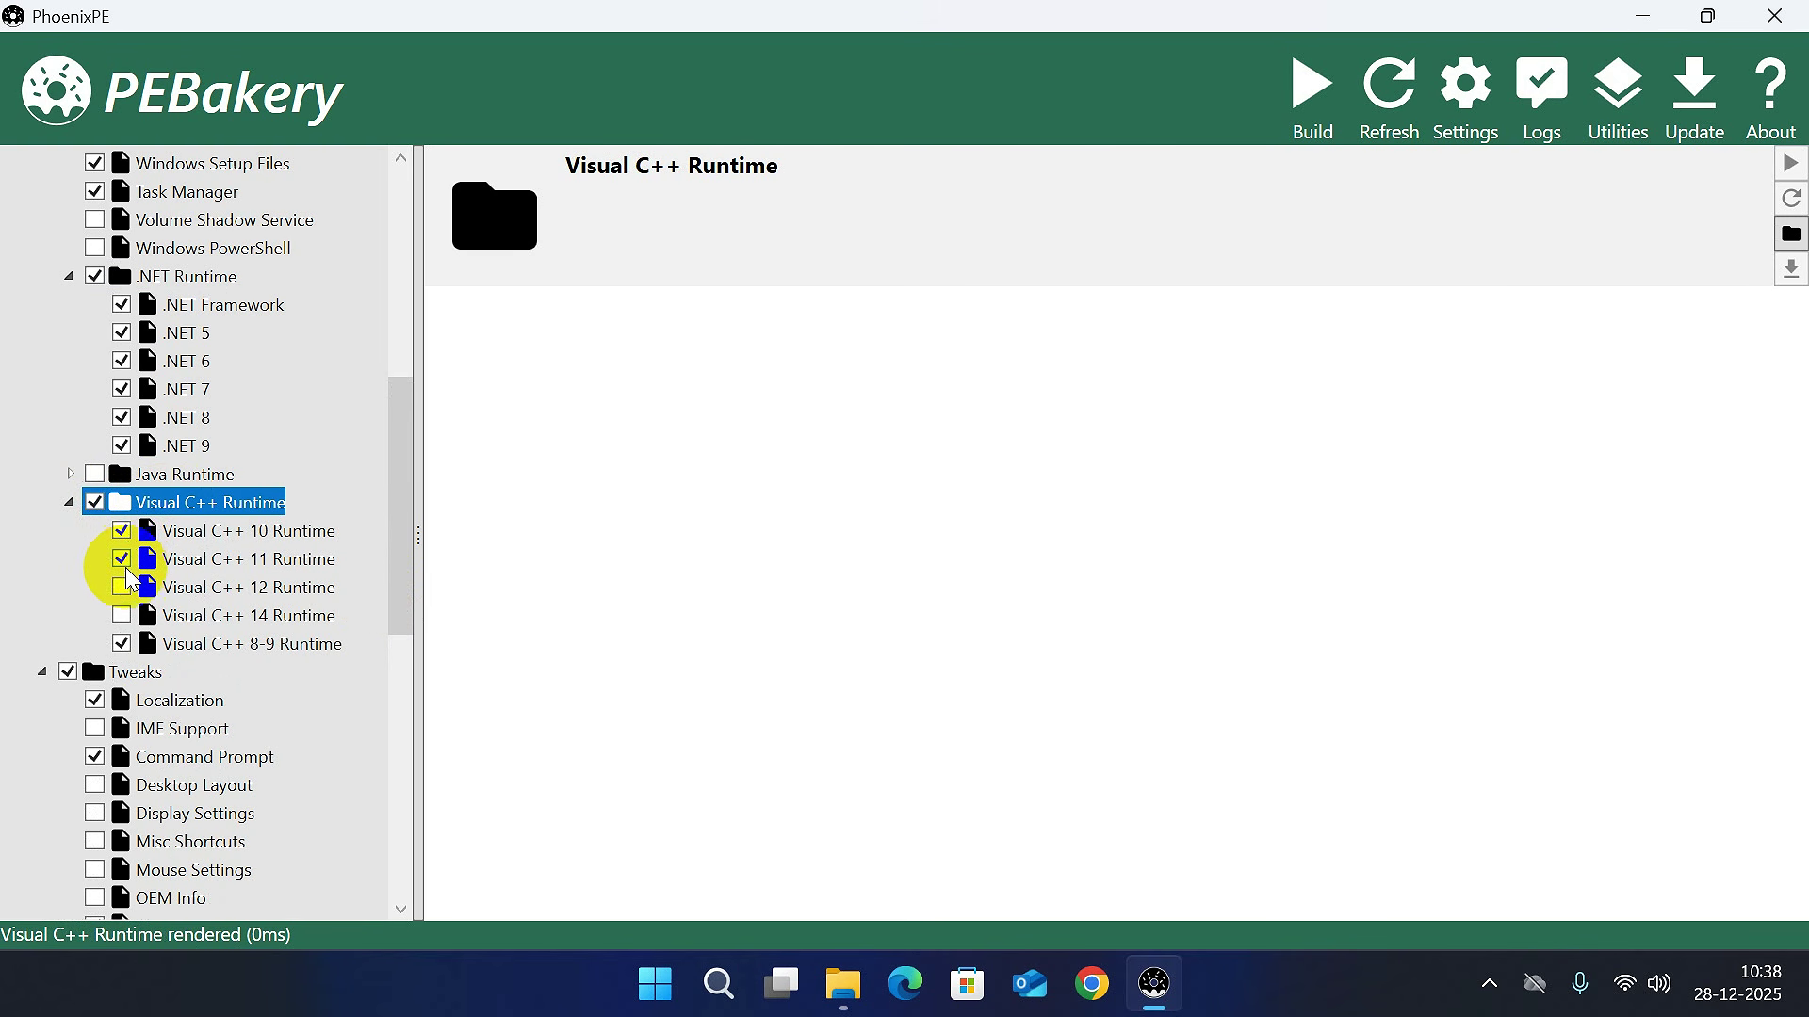
click(123, 617)
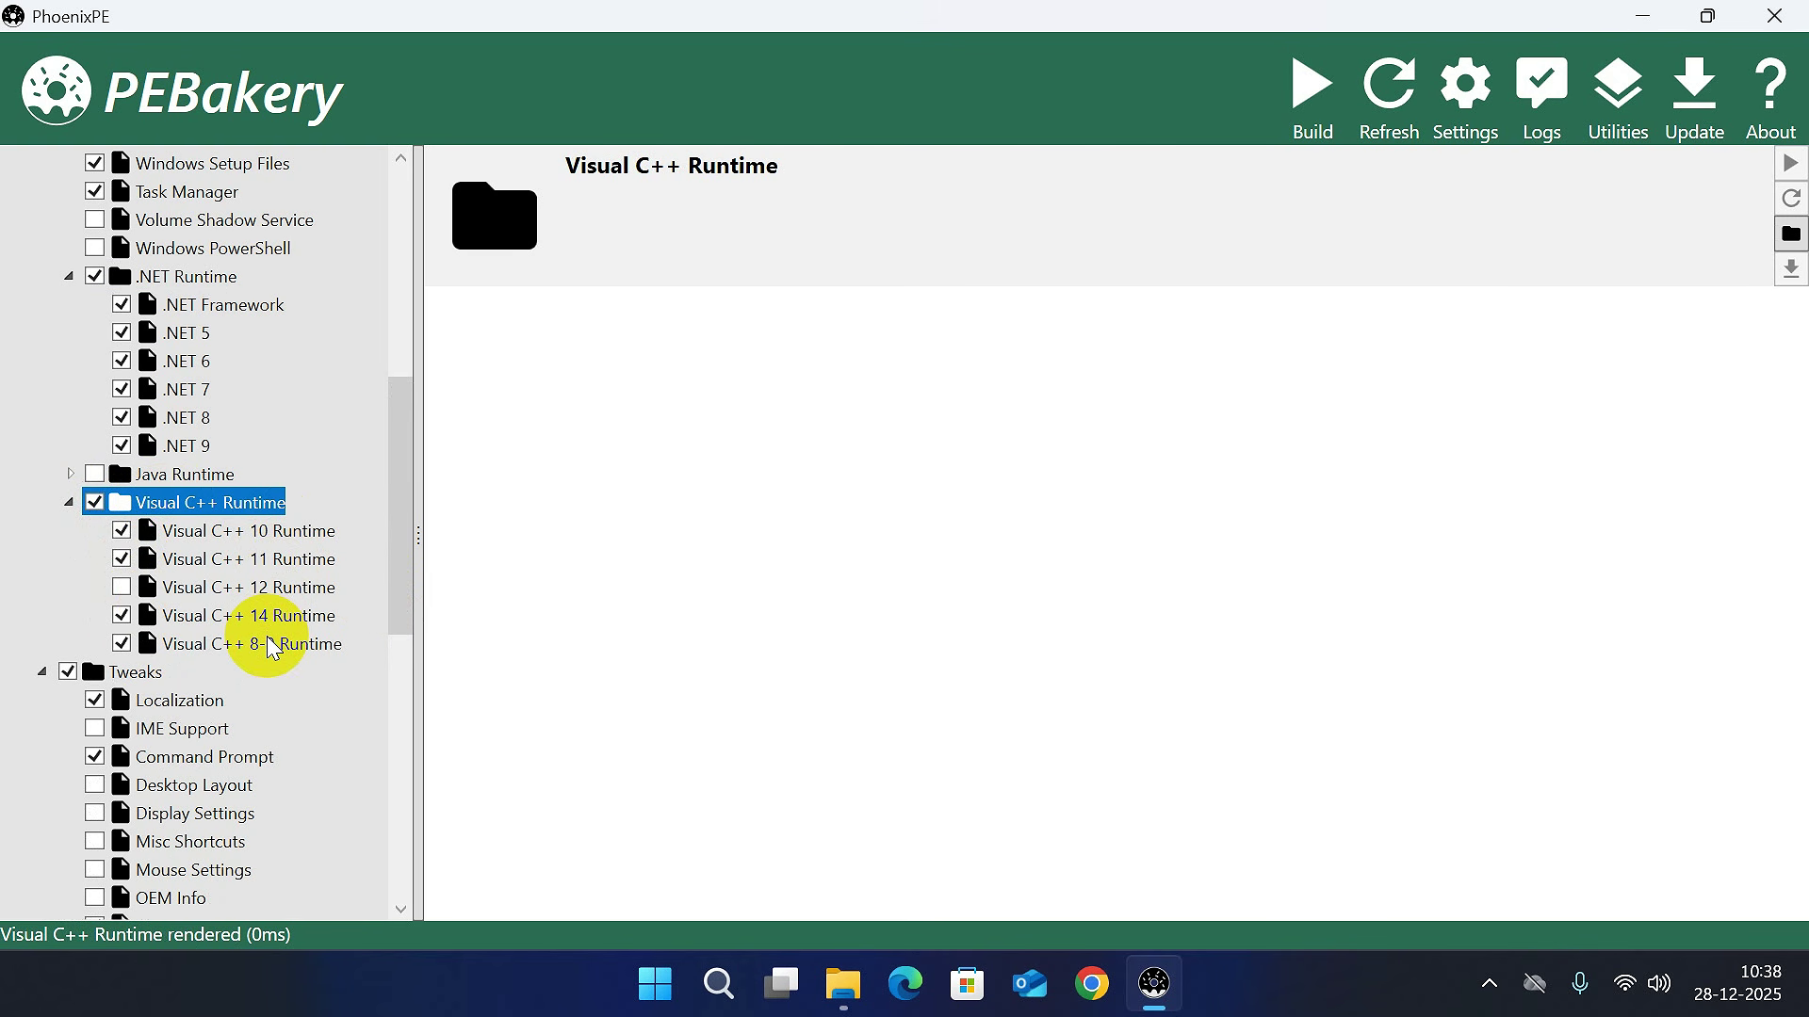
click(279, 594)
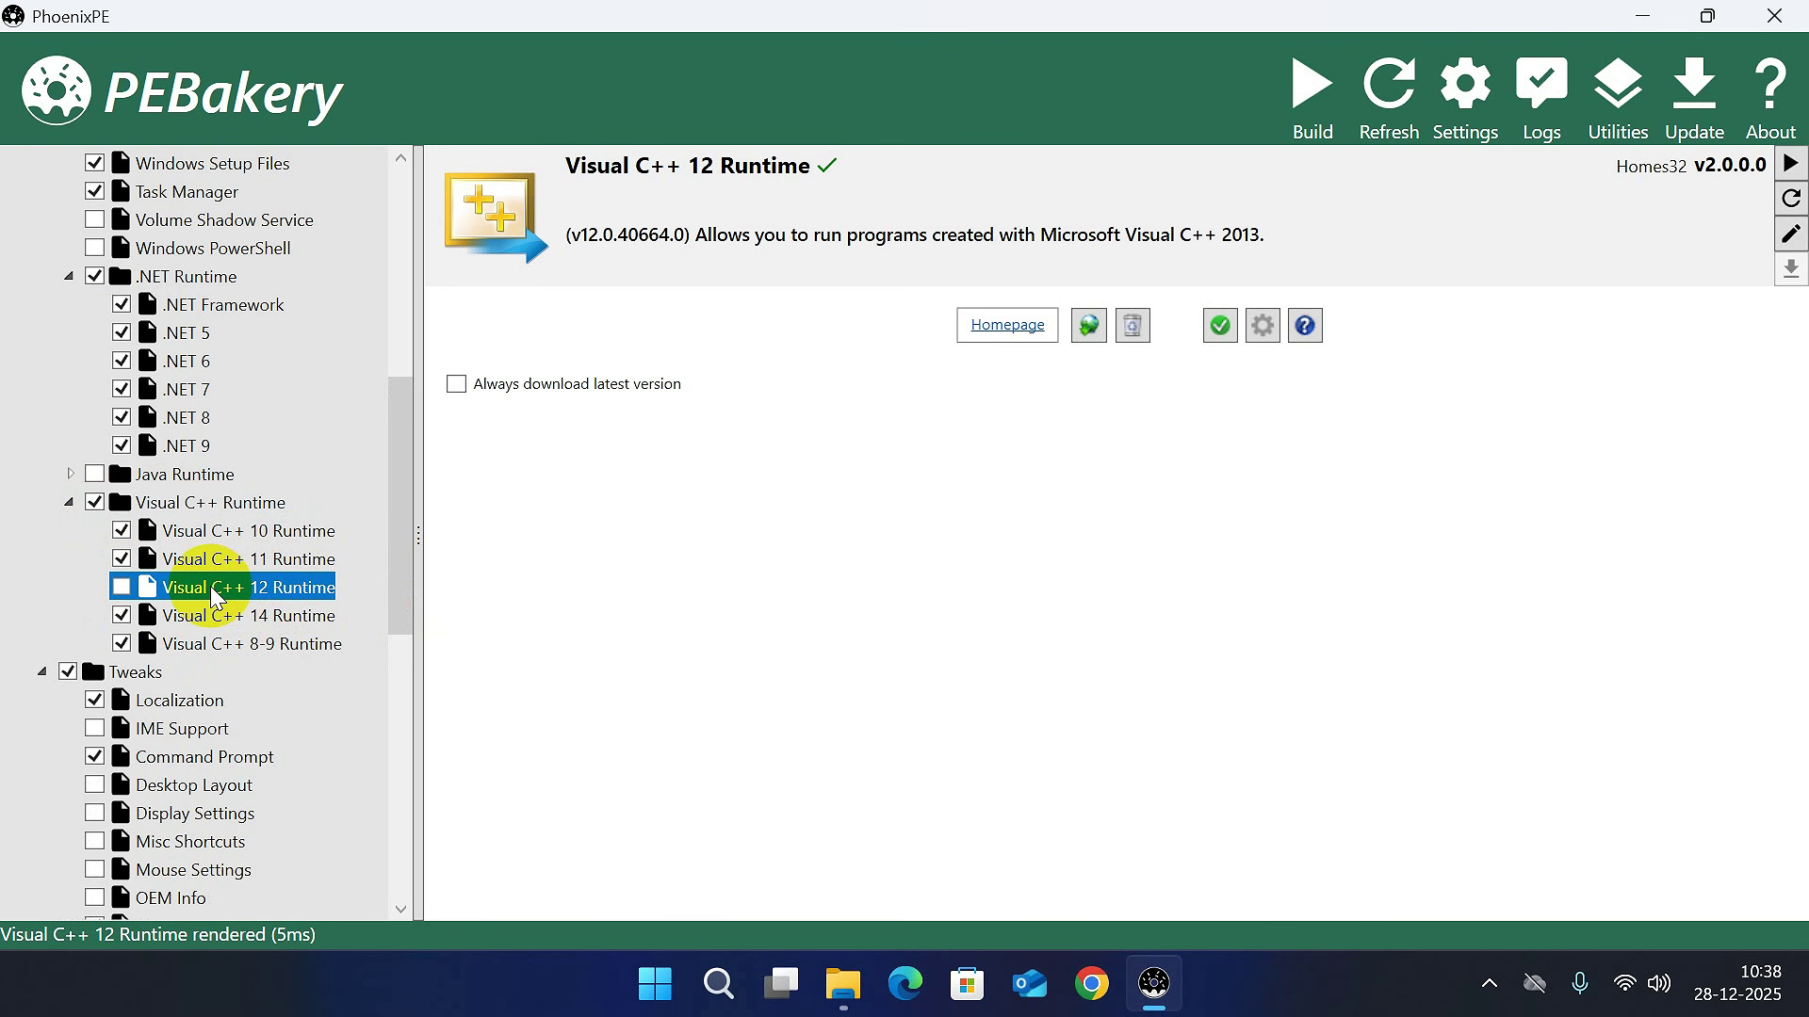
Review the Localization and IME Support tweaks, and add a Desktop shortcut for Command Prompt.
drag(401, 551, 396, 724)
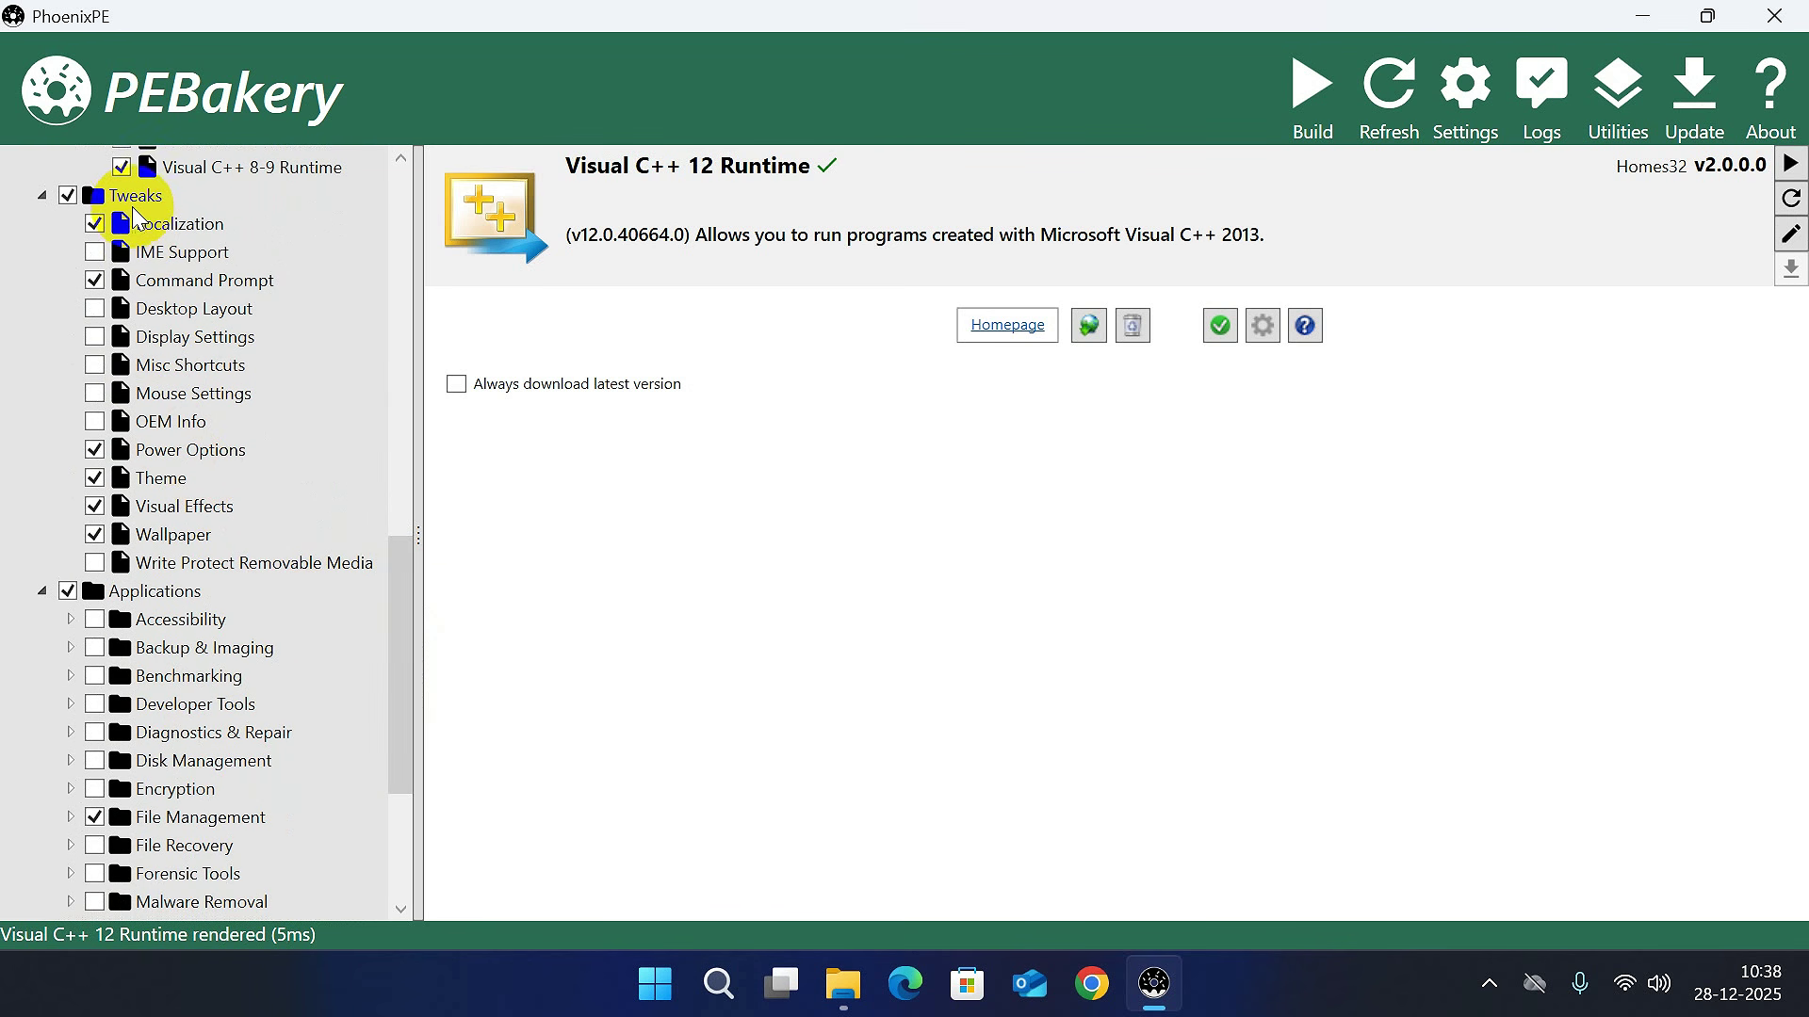
click(192, 230)
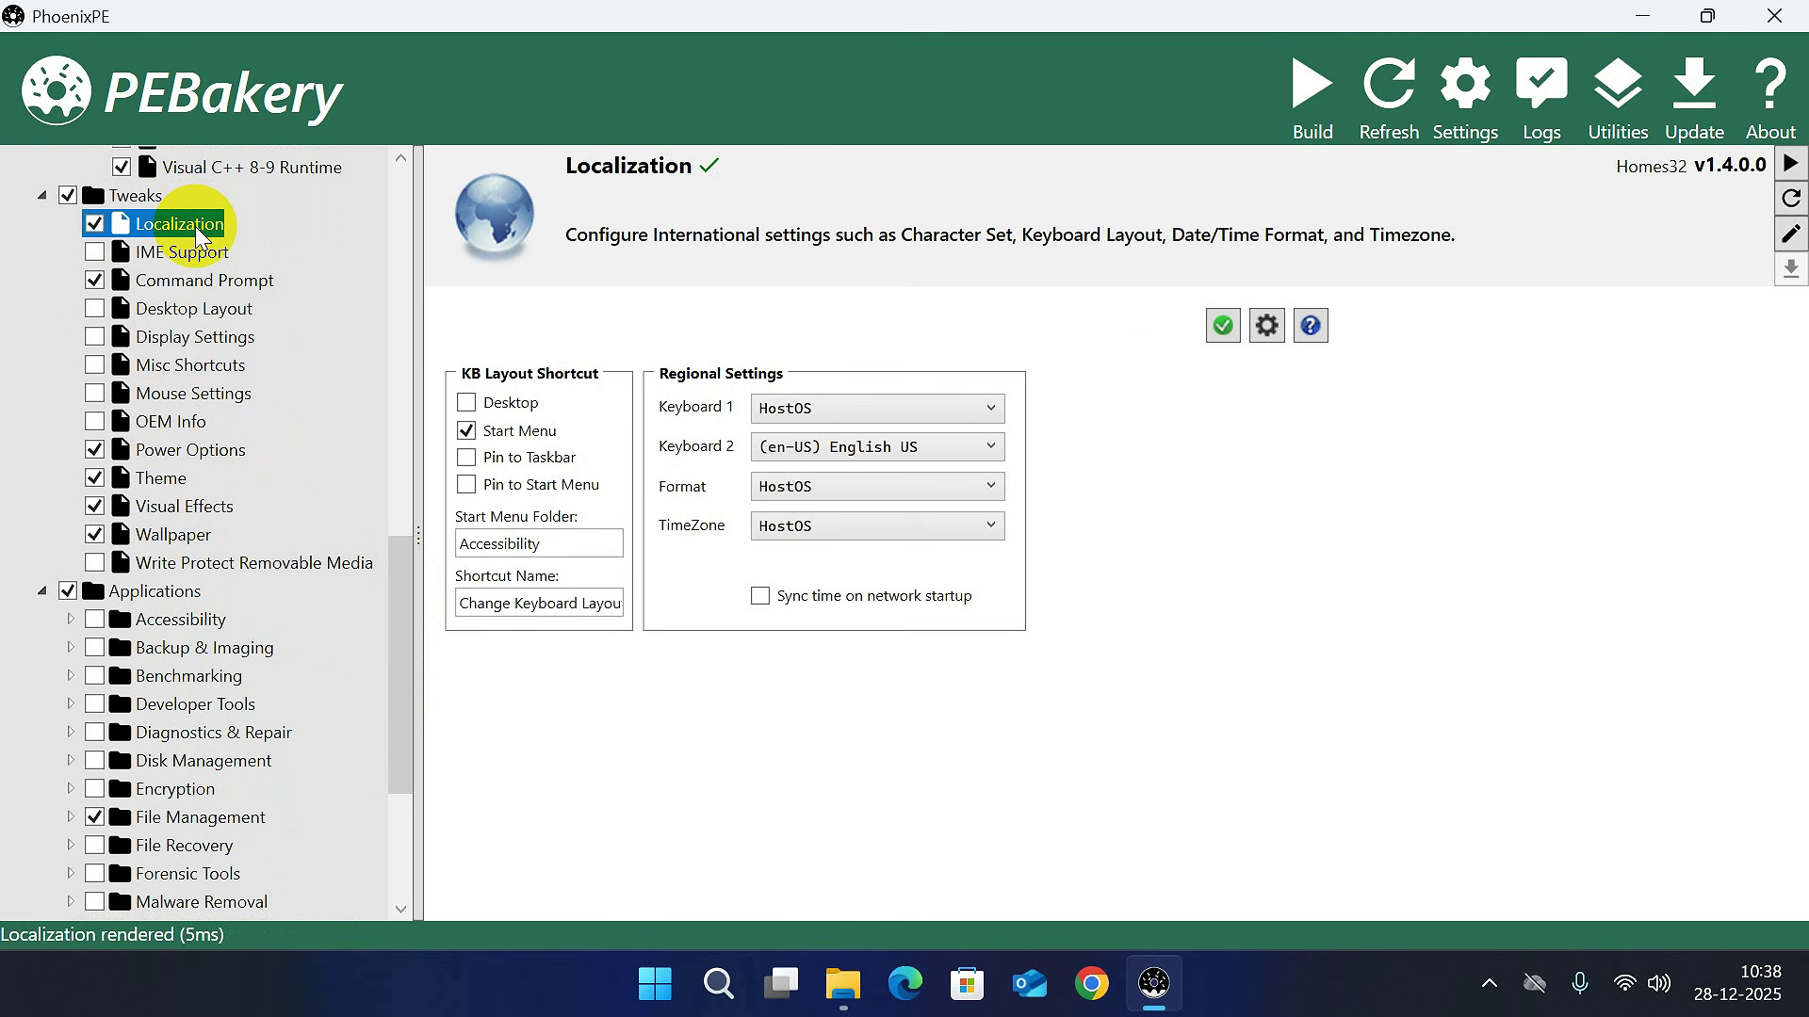
click(198, 256)
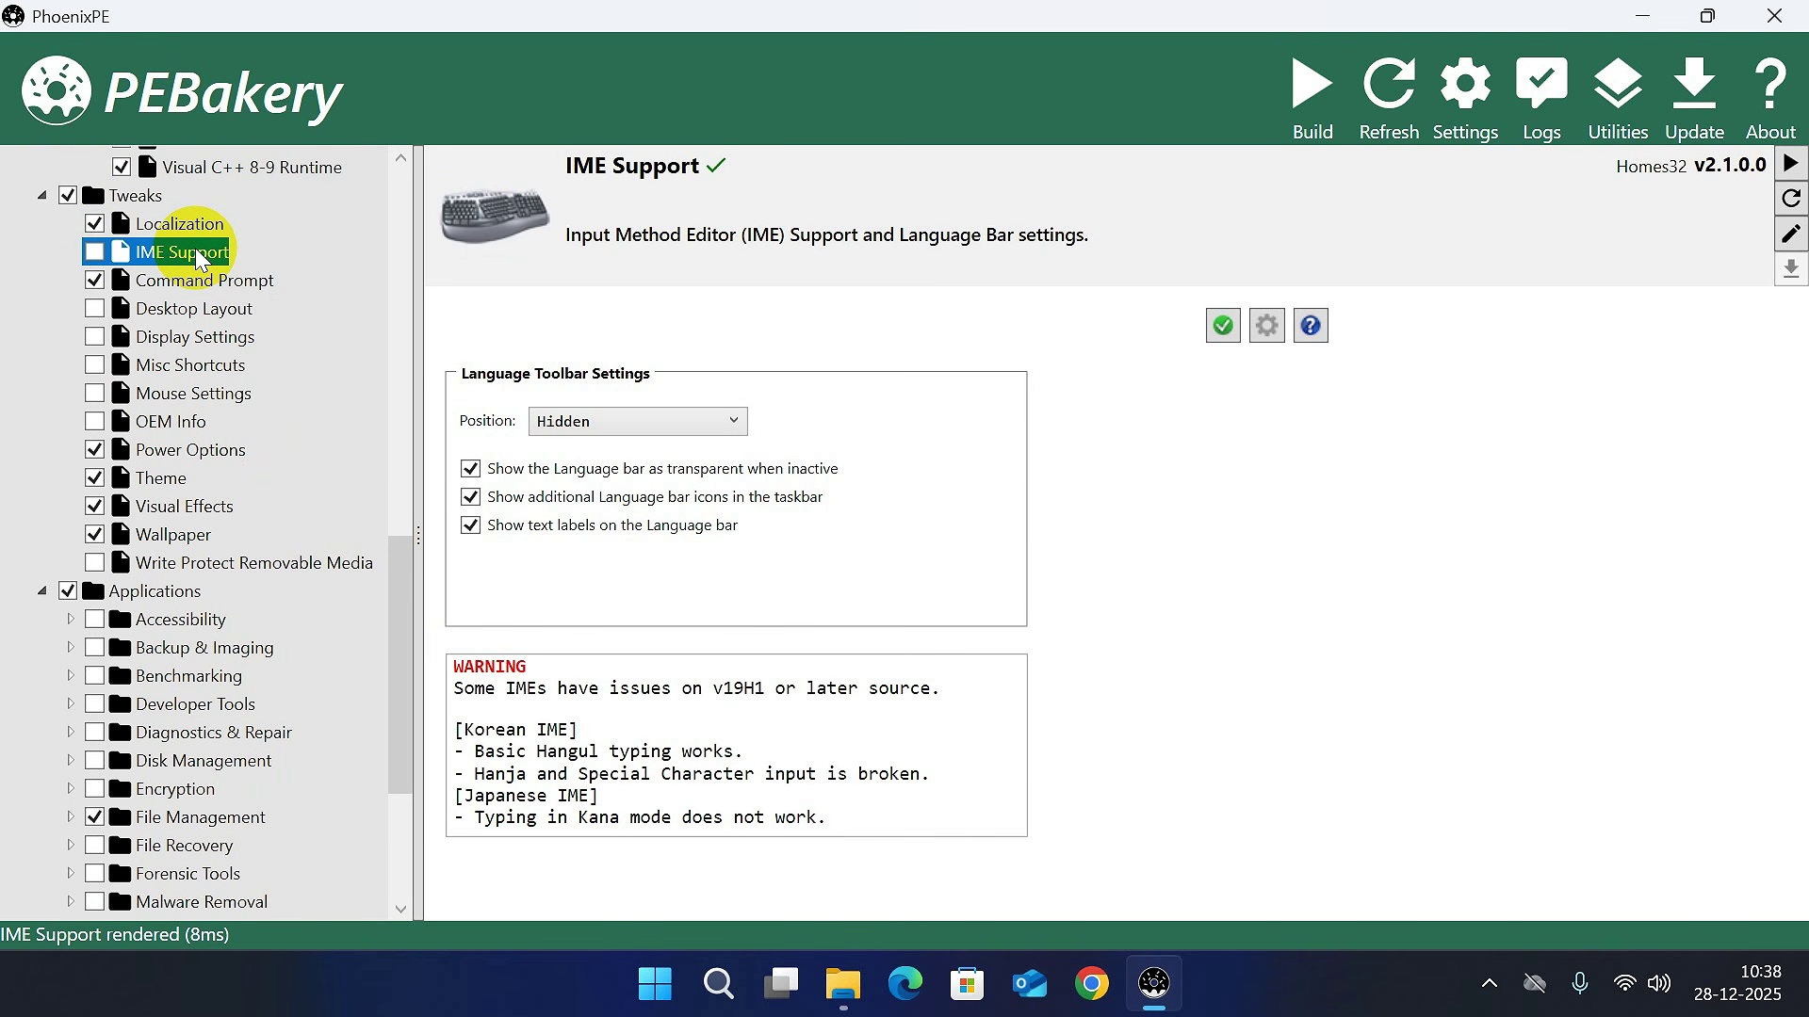
click(191, 283)
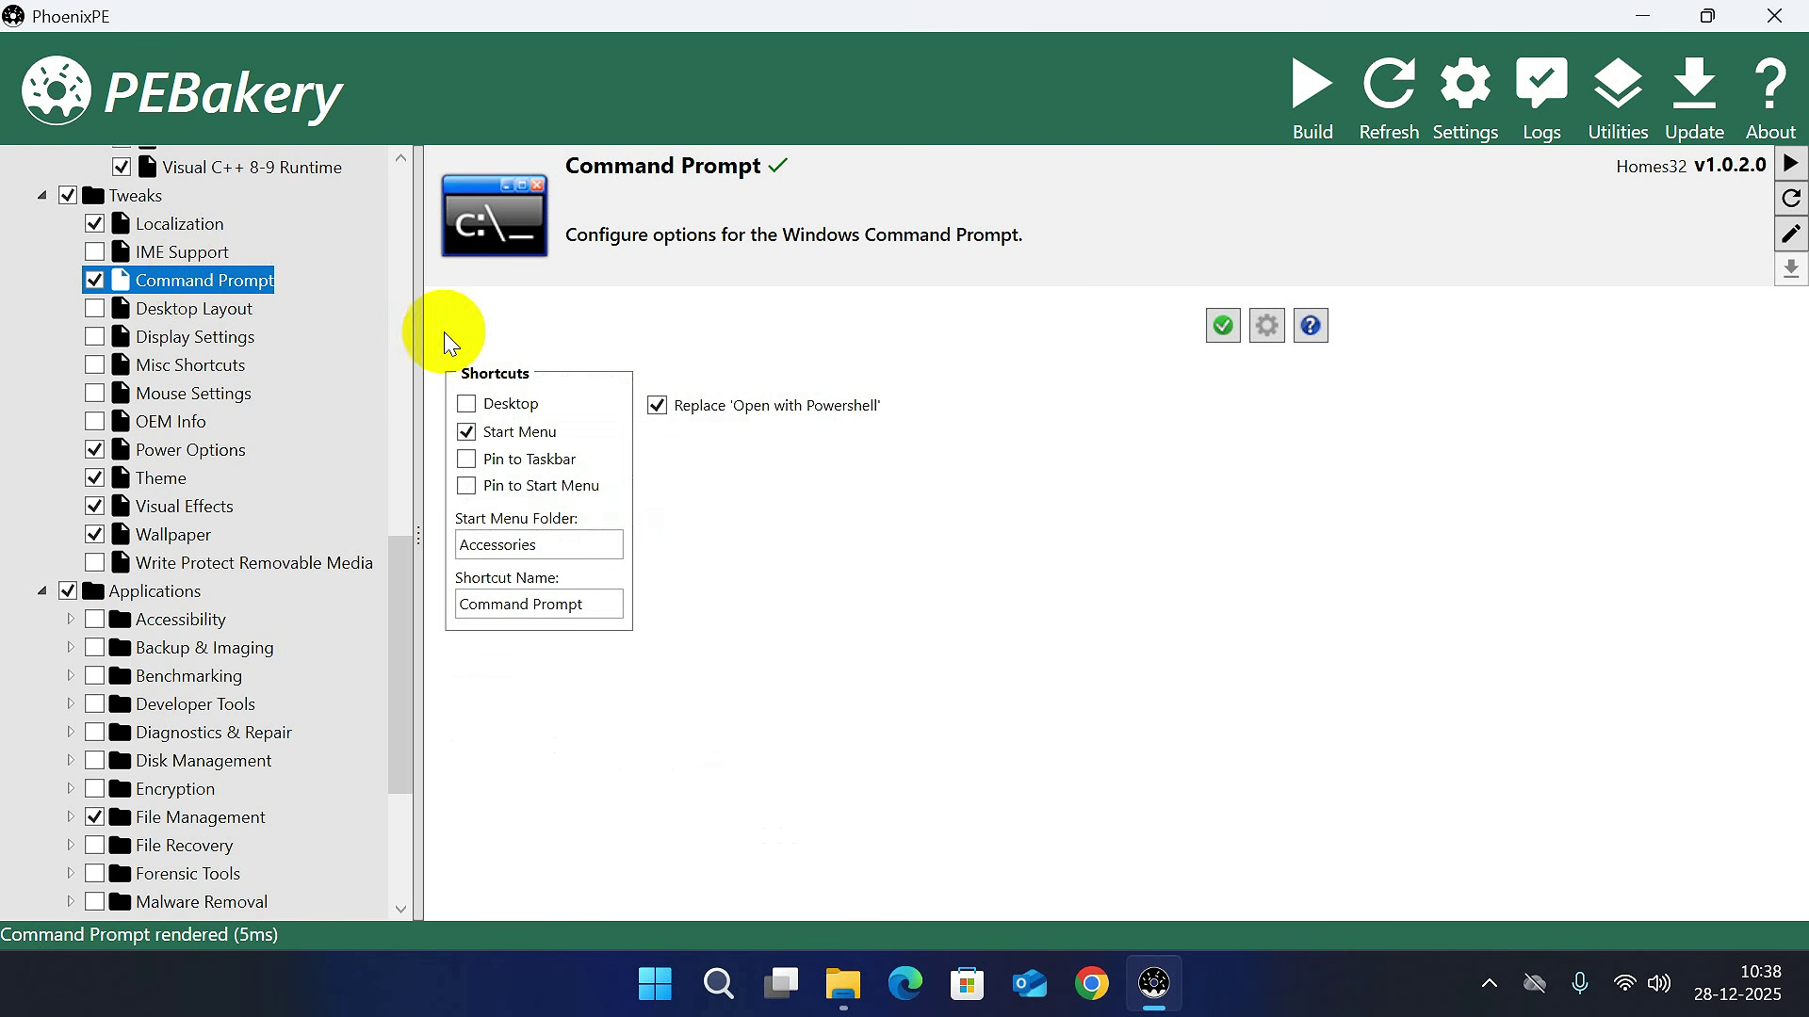
click(471, 410)
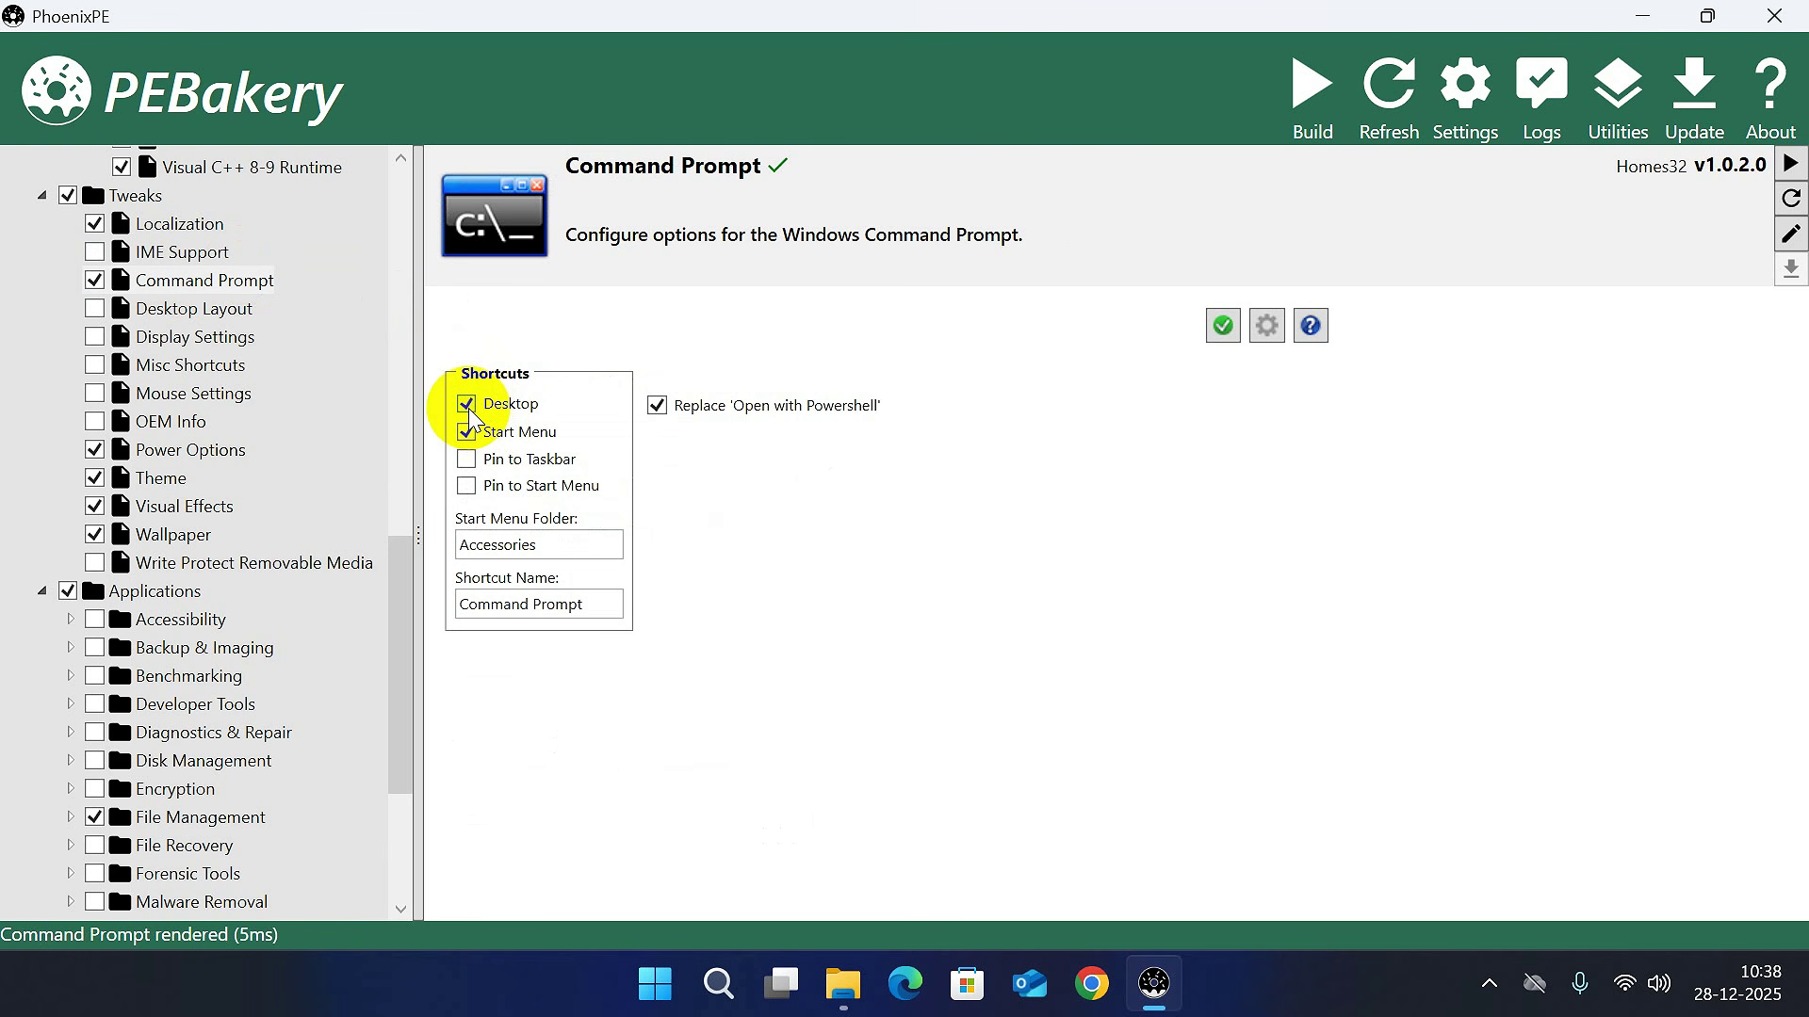
Enable the Desktop Layout and Display Settings tweaks.
click(160, 313)
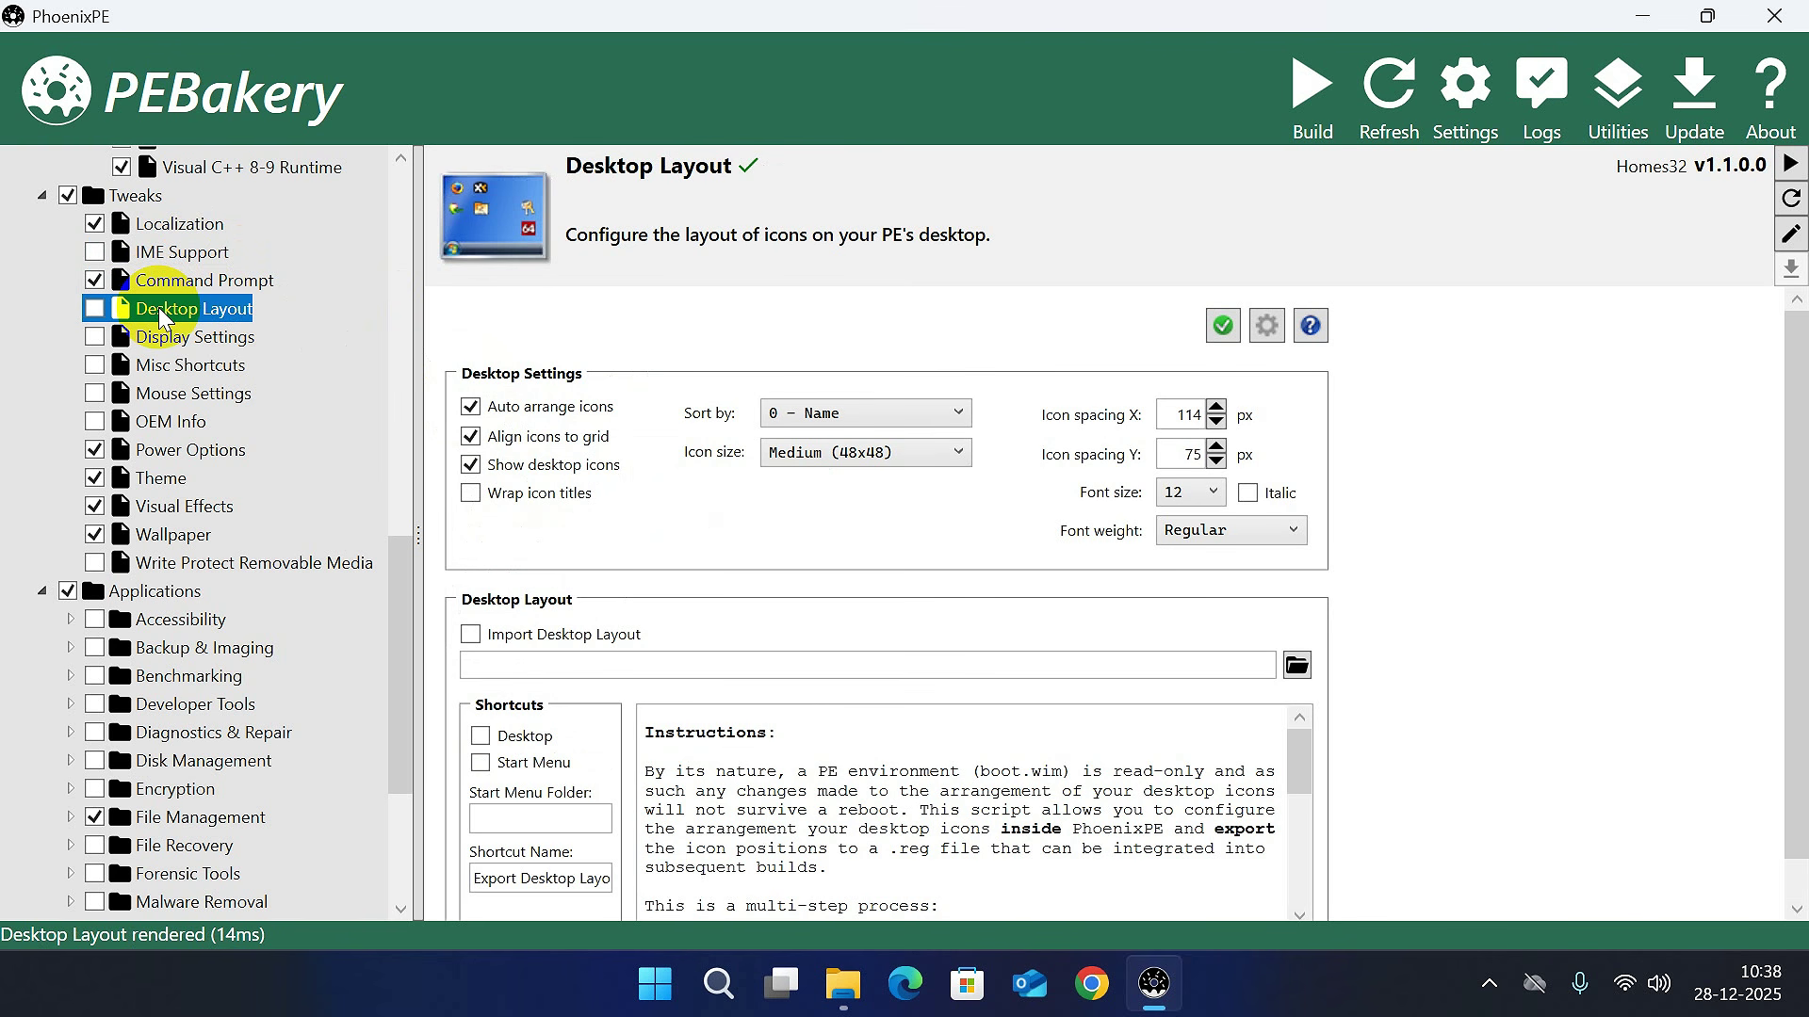
click(94, 308)
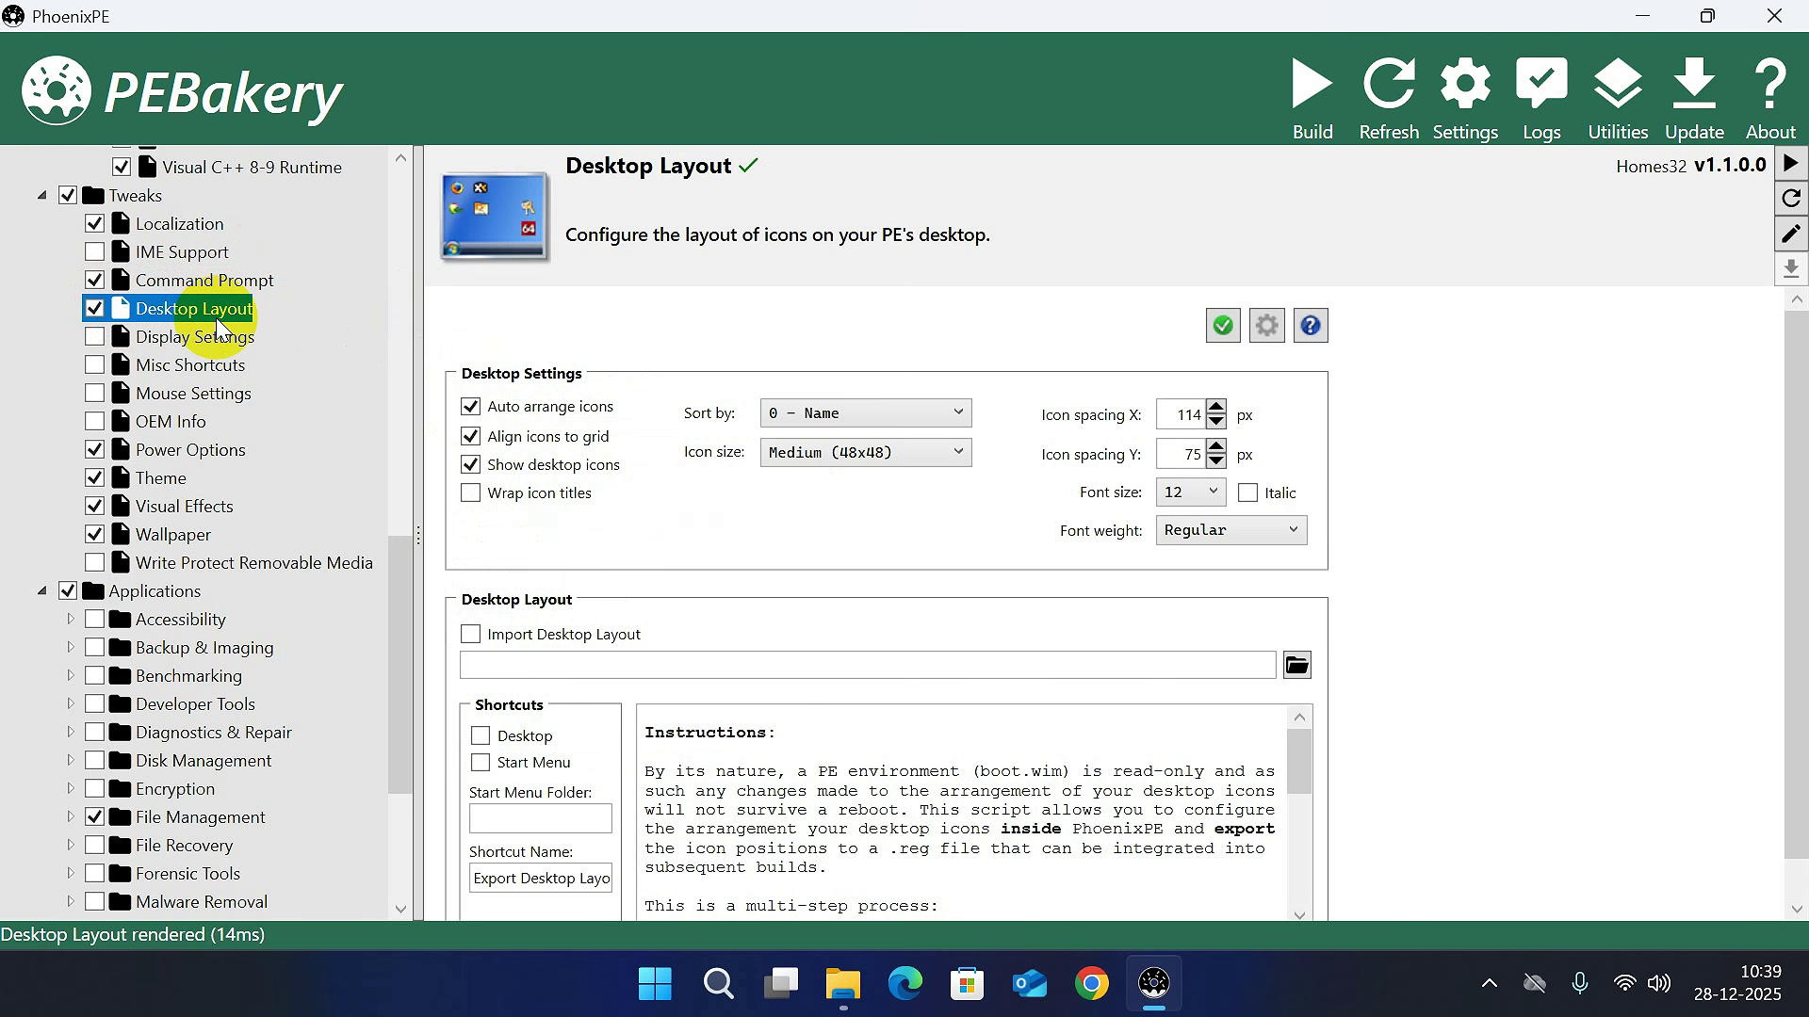
click(211, 337)
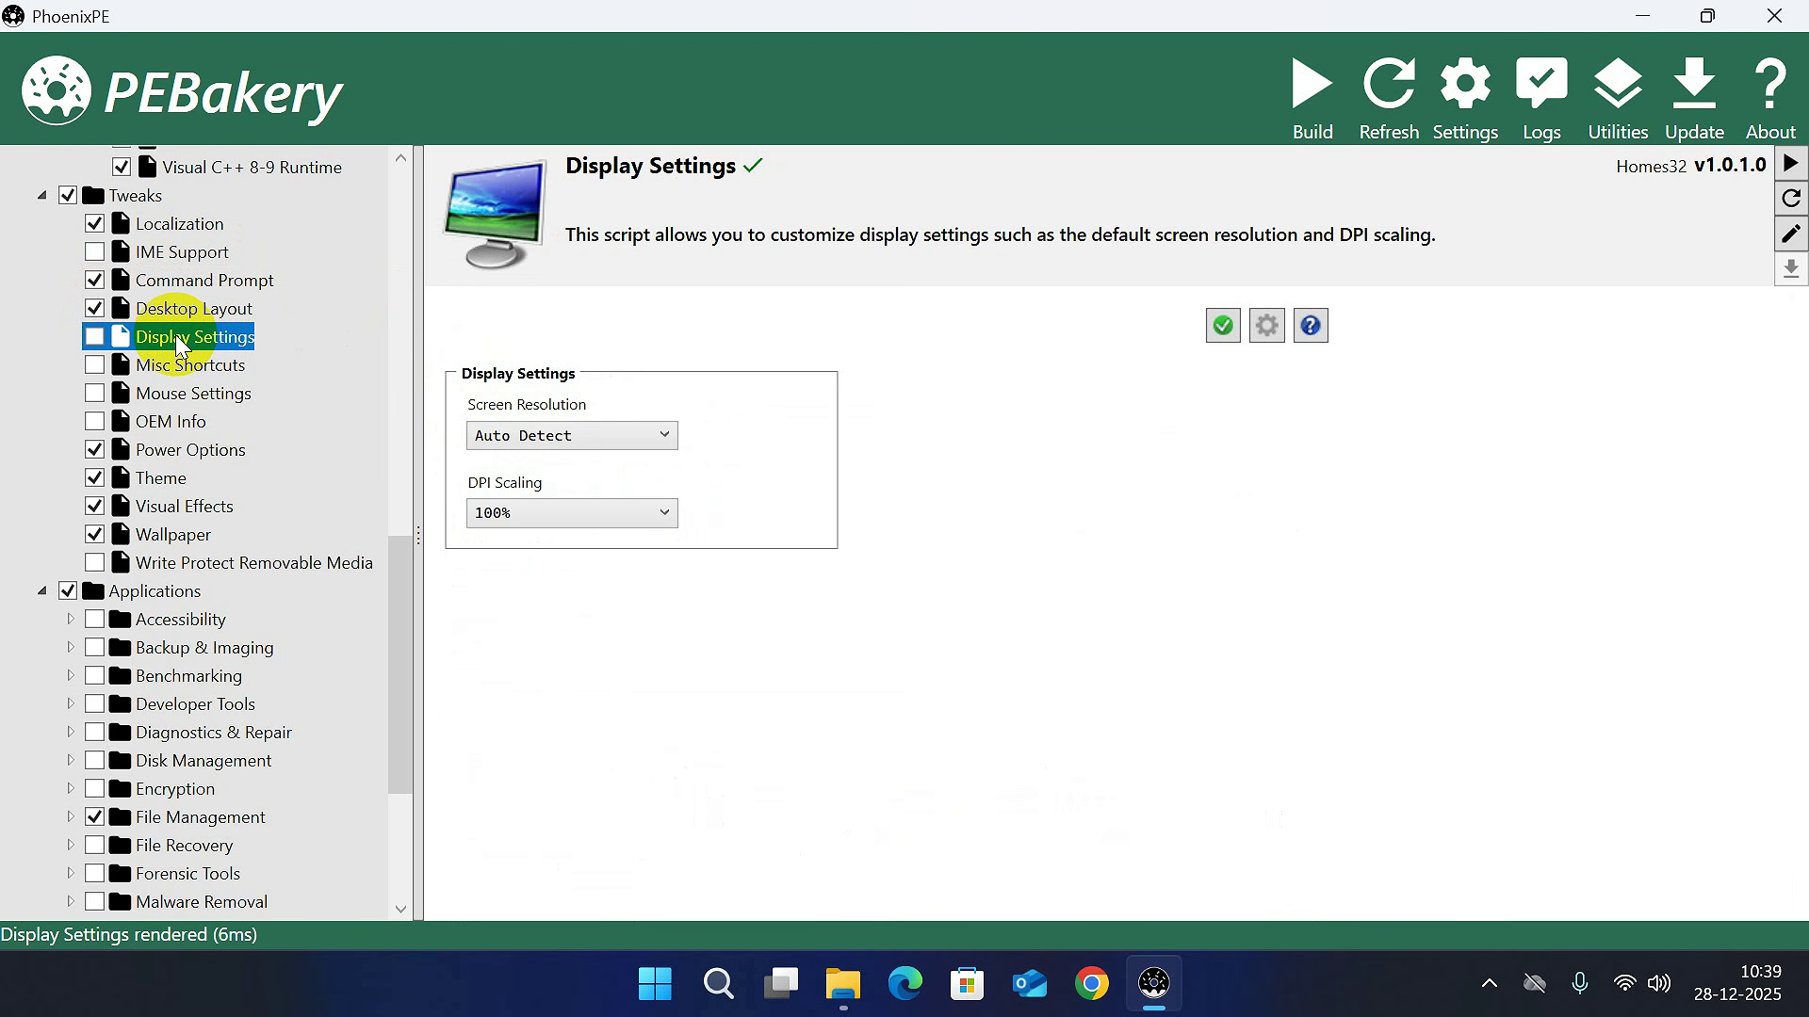
click(95, 339)
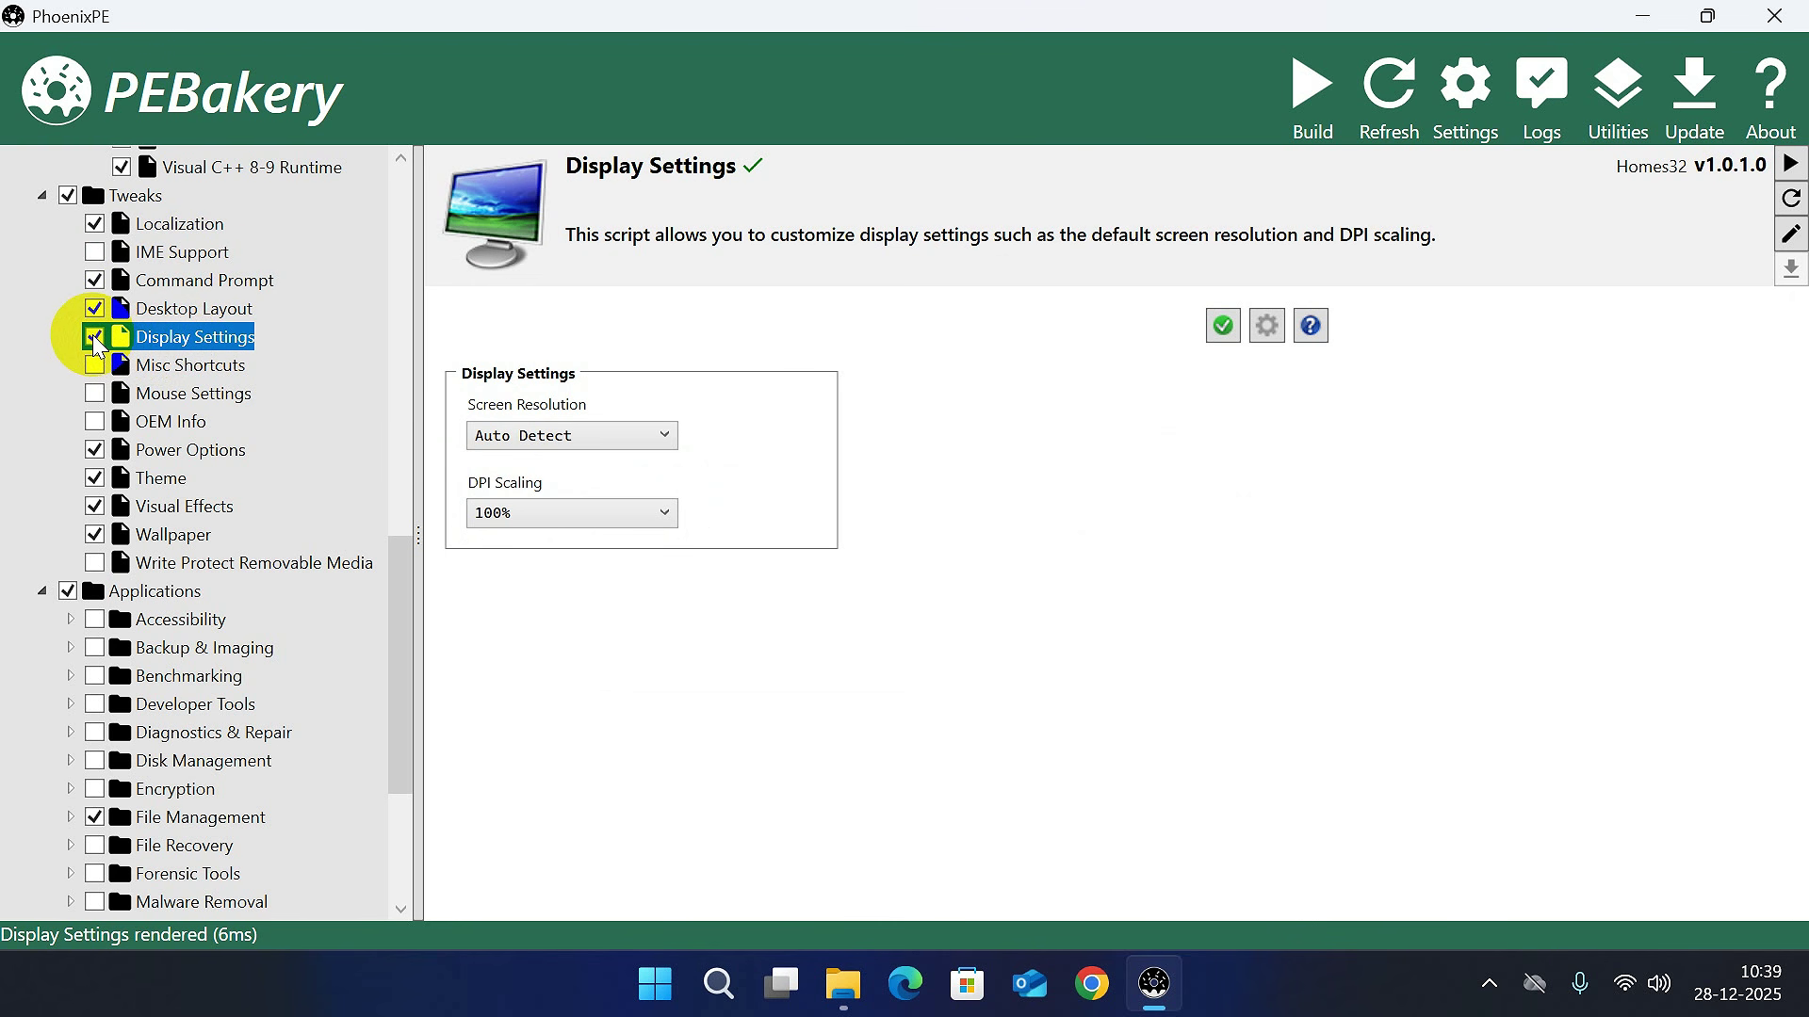
Enable the Misc Shortcuts tweak with Desktop shortcuts for Notepad and Regedit, and view the Mouse Settings options.
click(168, 369)
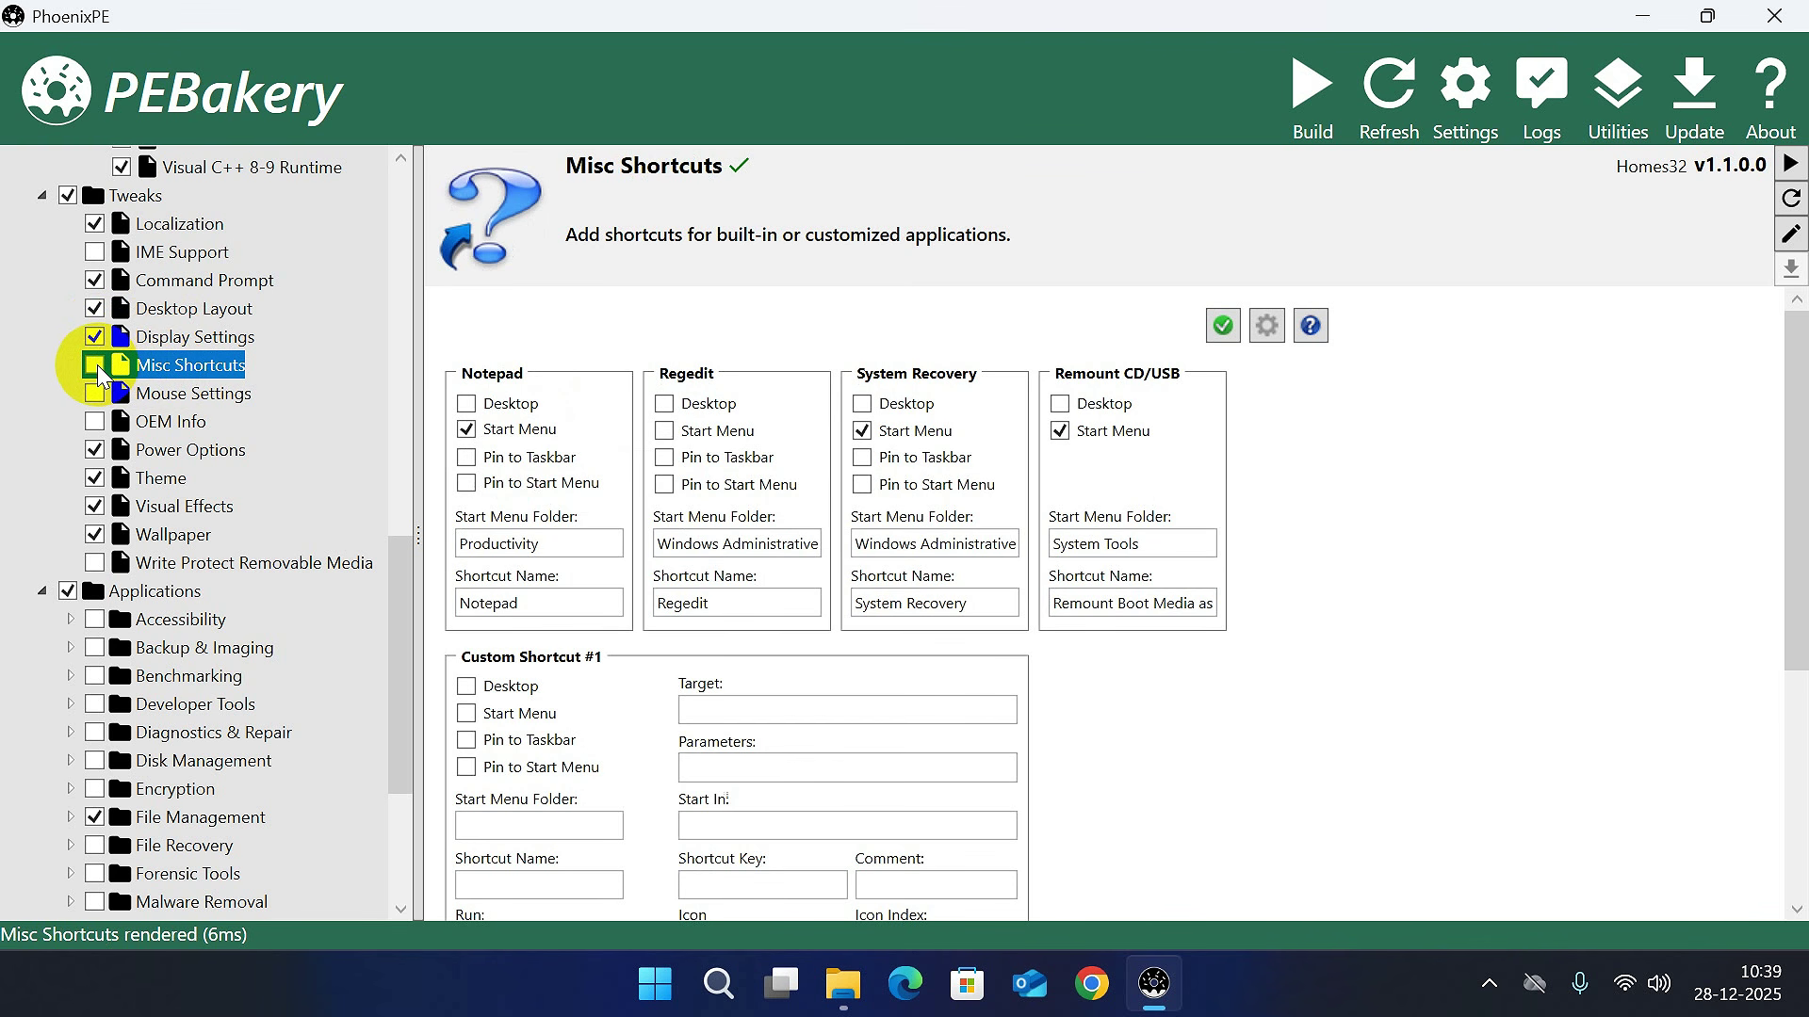
click(467, 404)
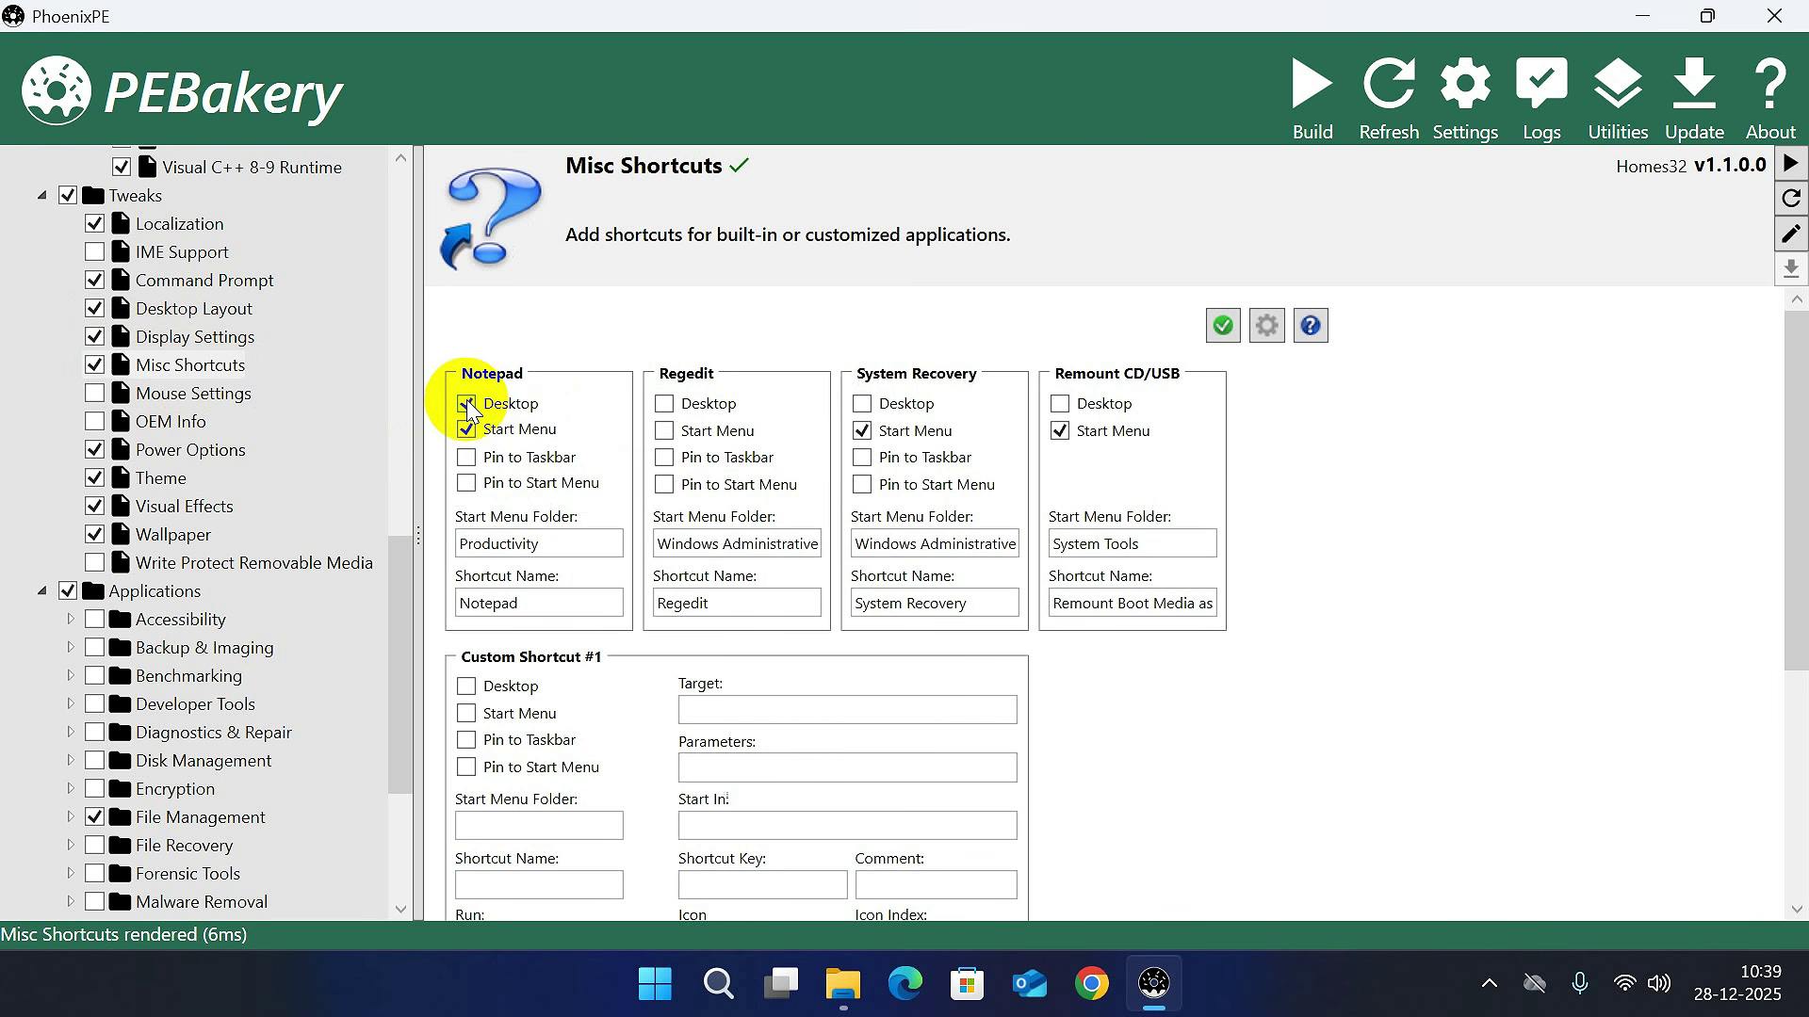
click(664, 404)
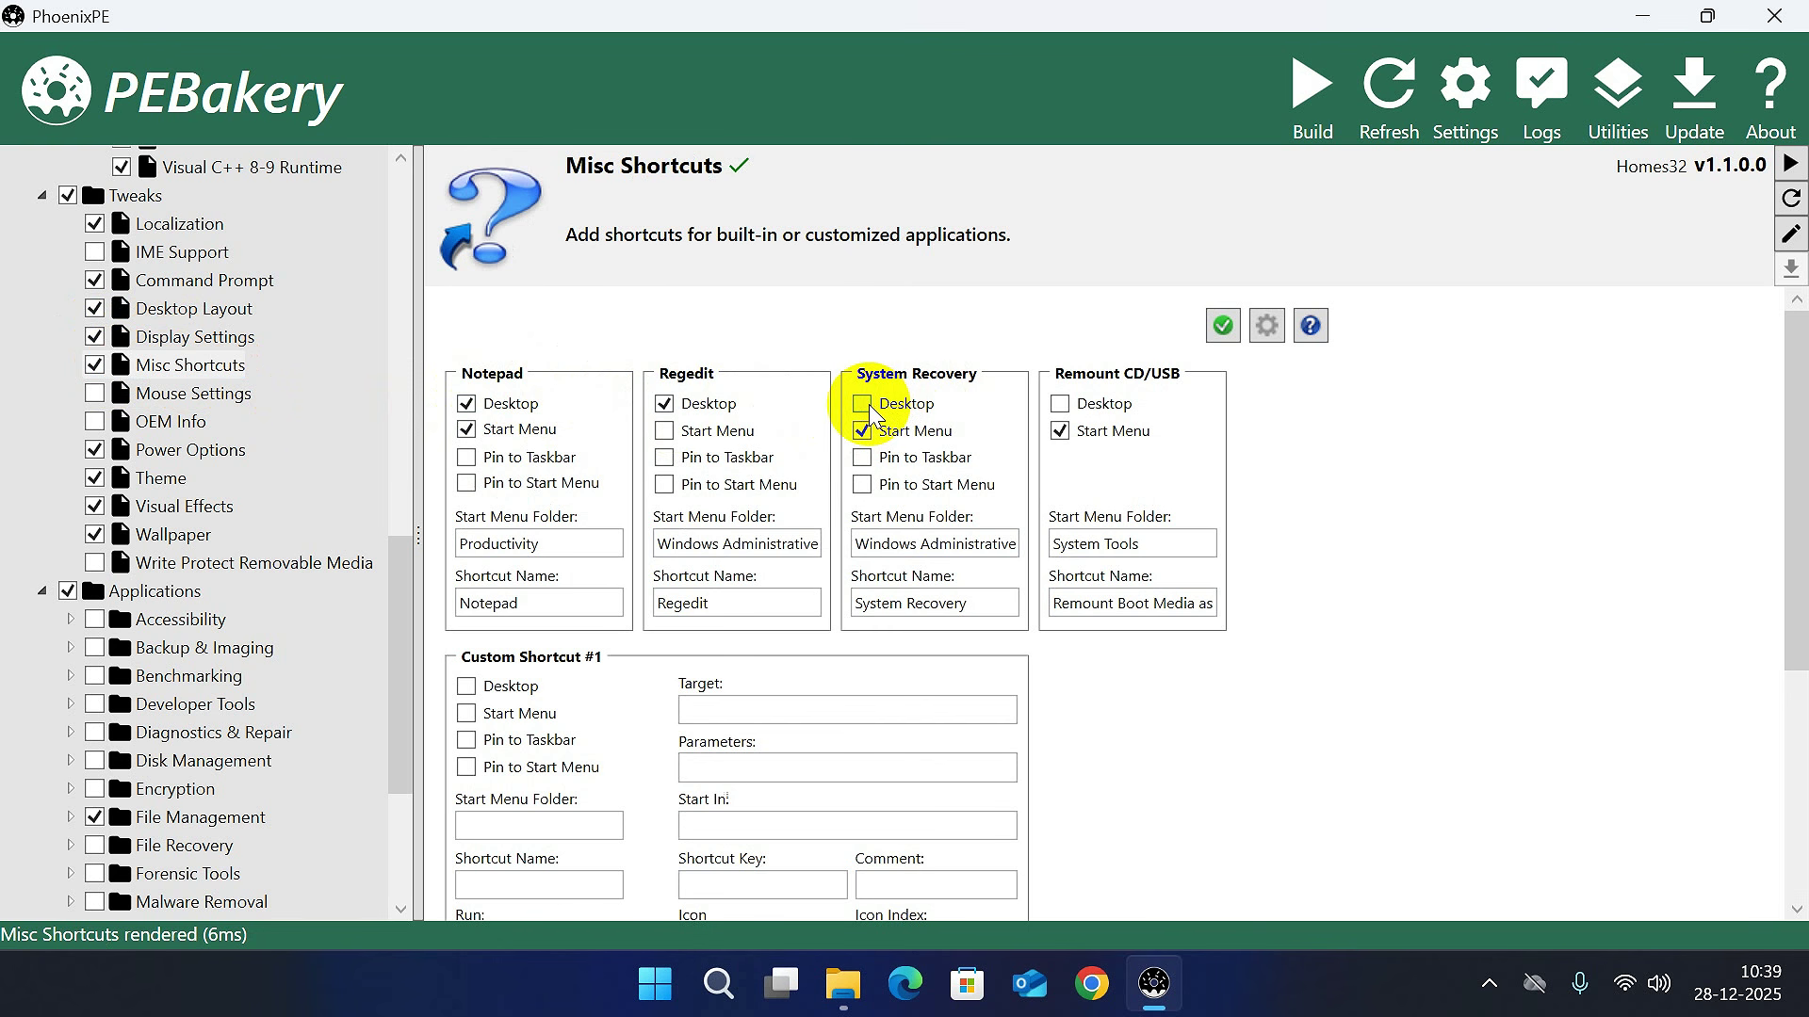
click(237, 396)
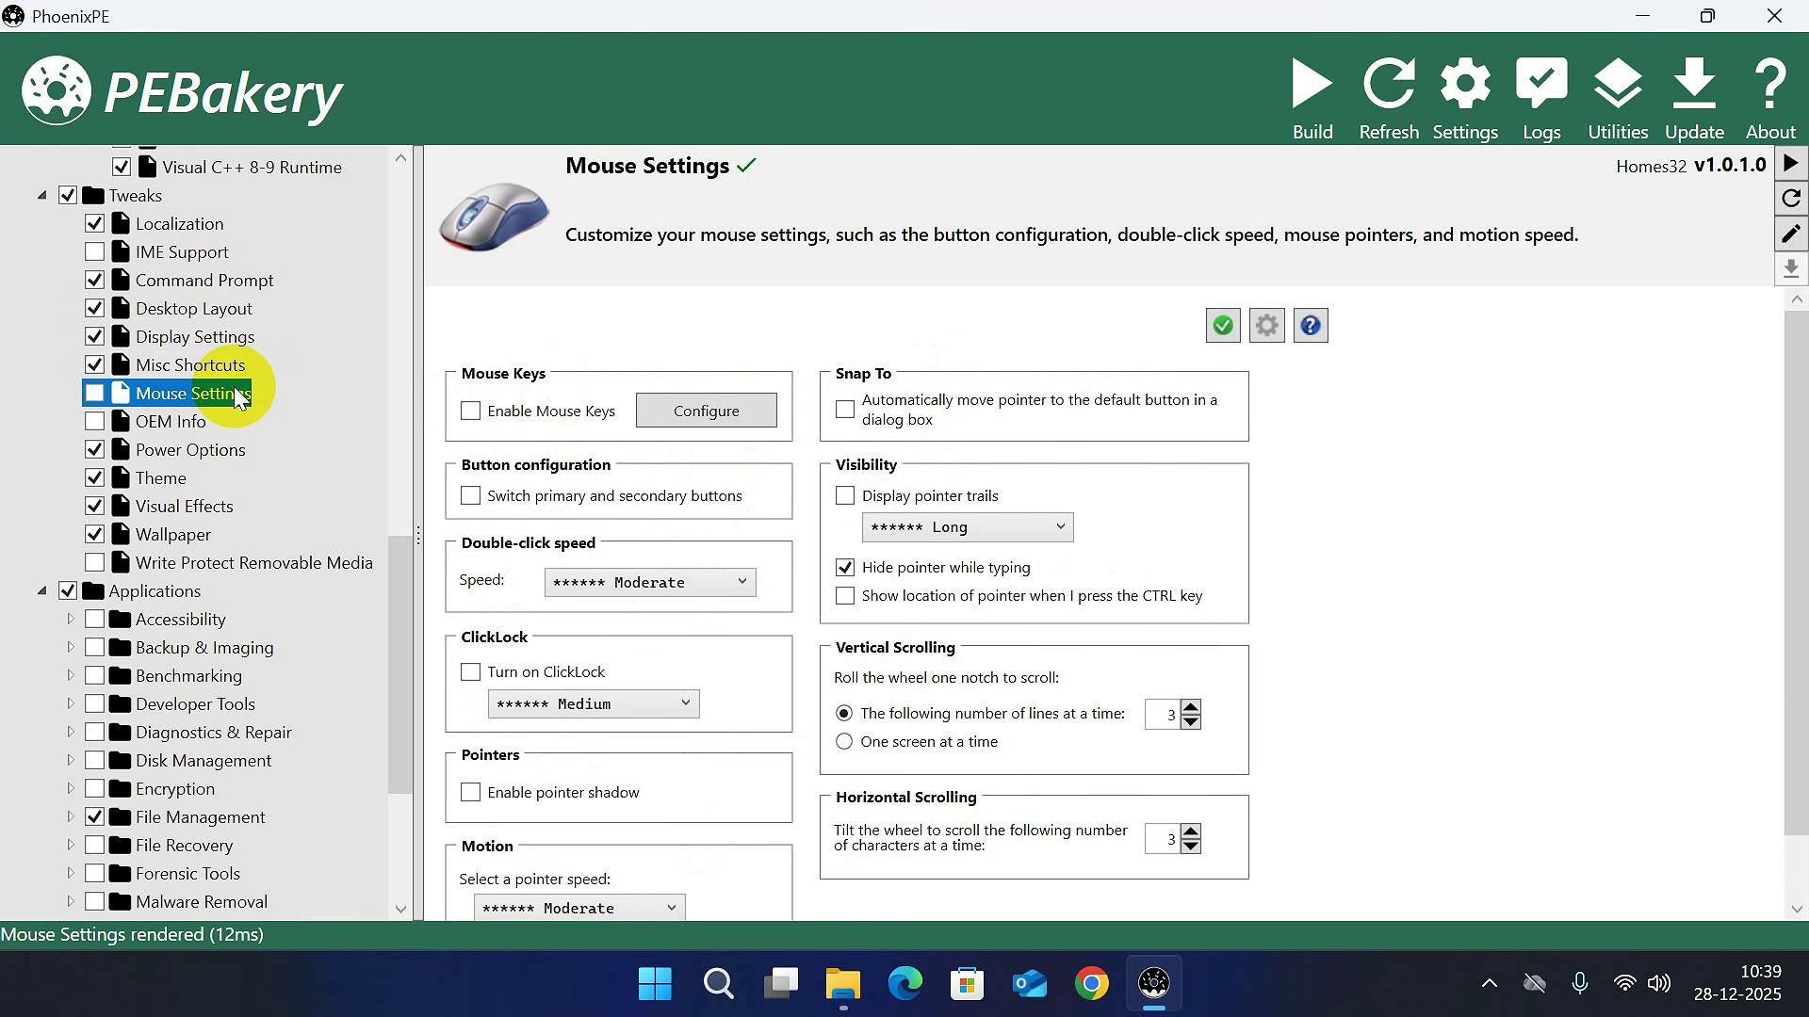
Enable the OEM Info tweak with manufacturer TechnoBaazi-PE and model TB-PE-2025.
click(184, 424)
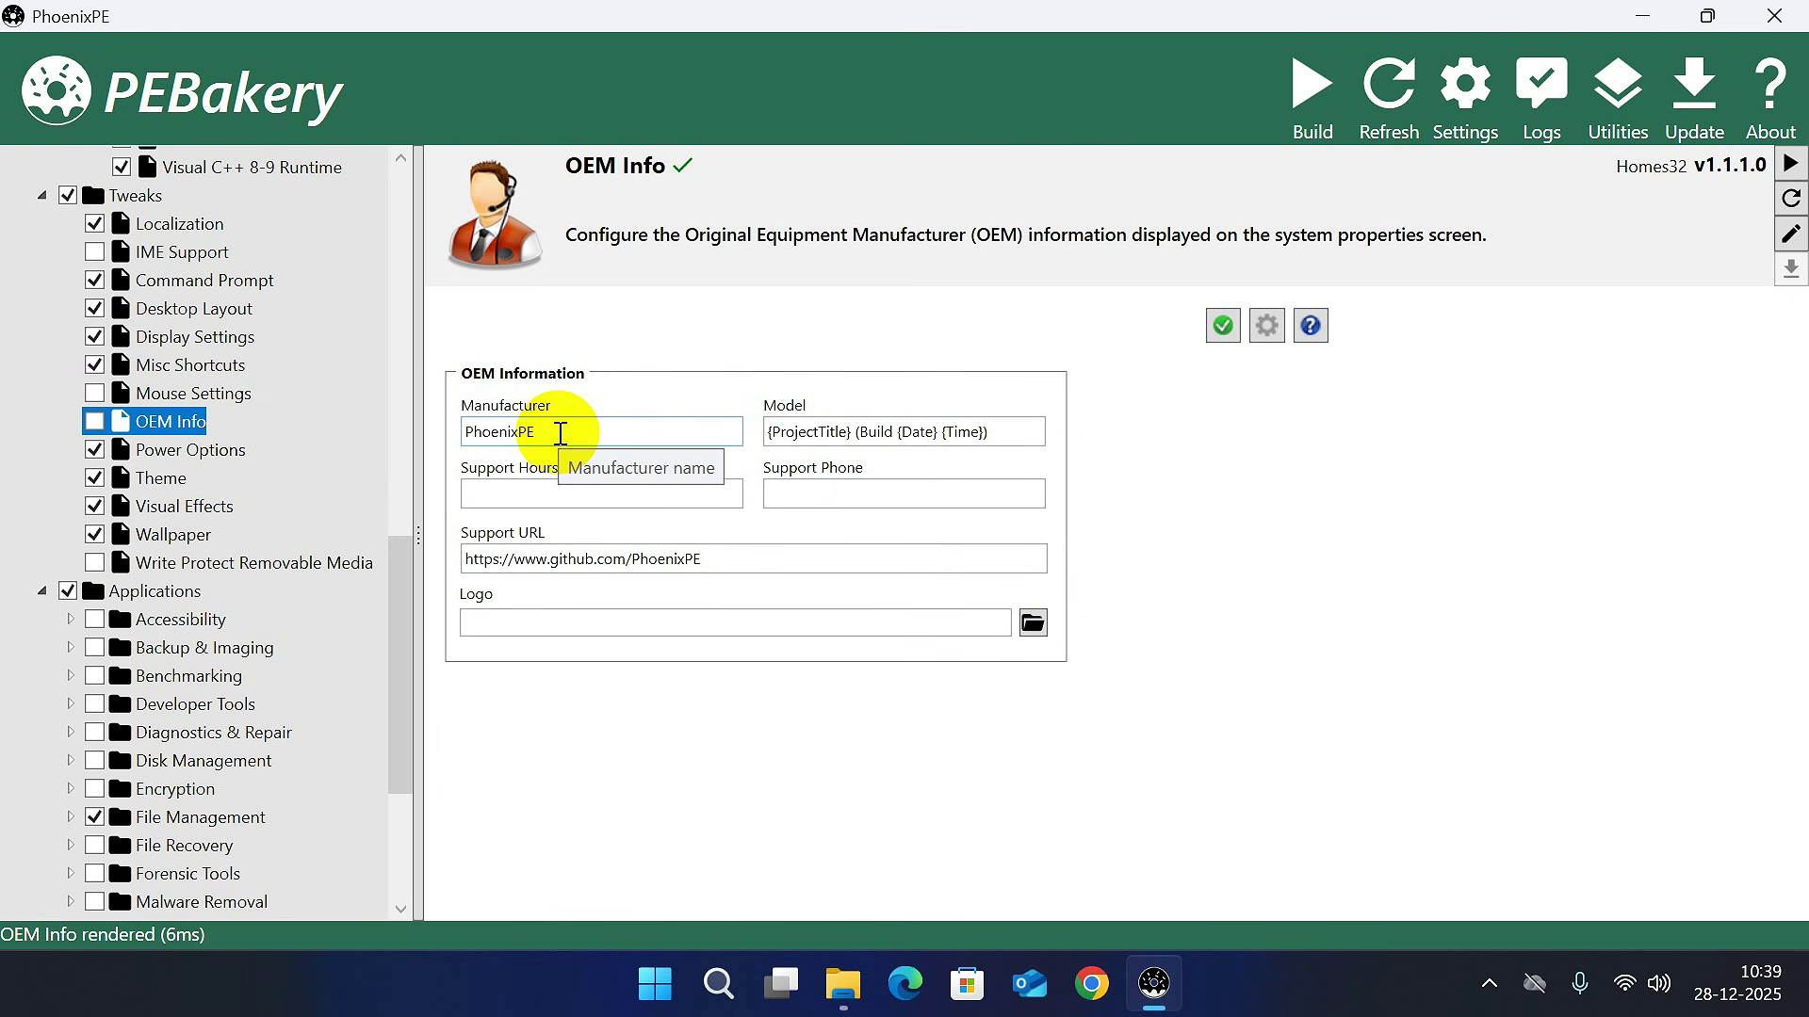
click(95, 421)
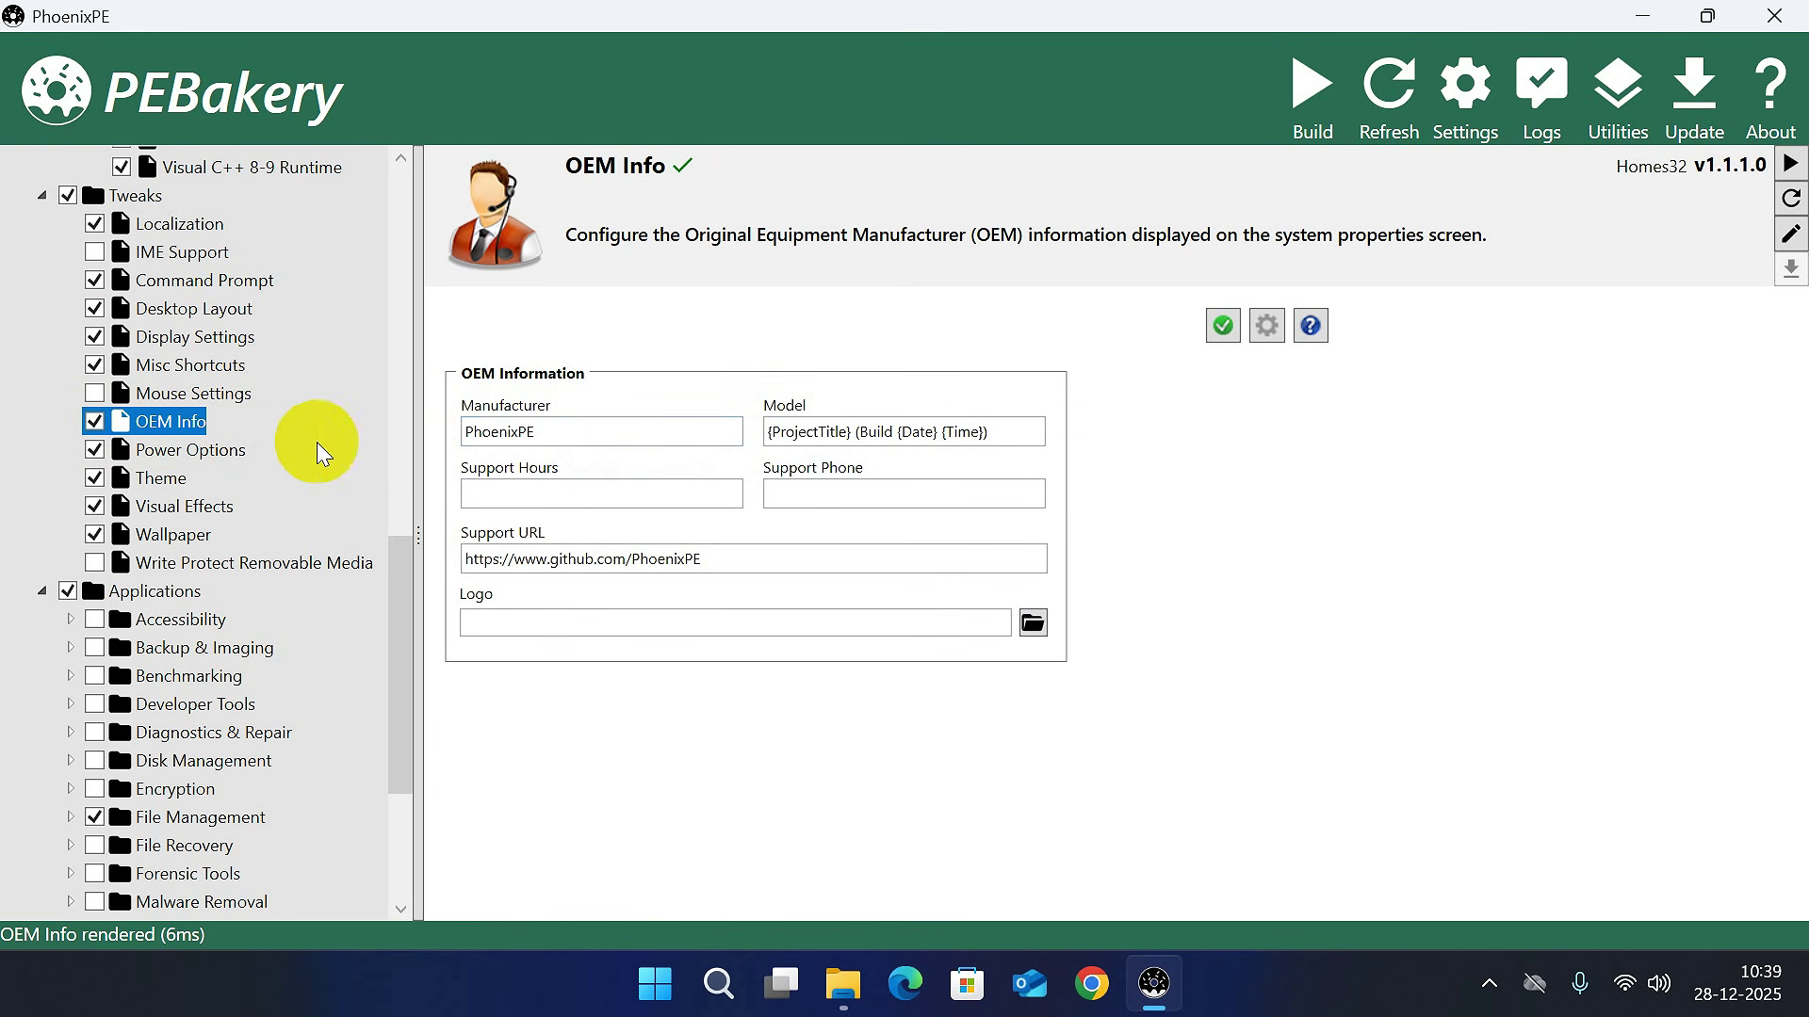
double_click(578, 422)
text(Te)
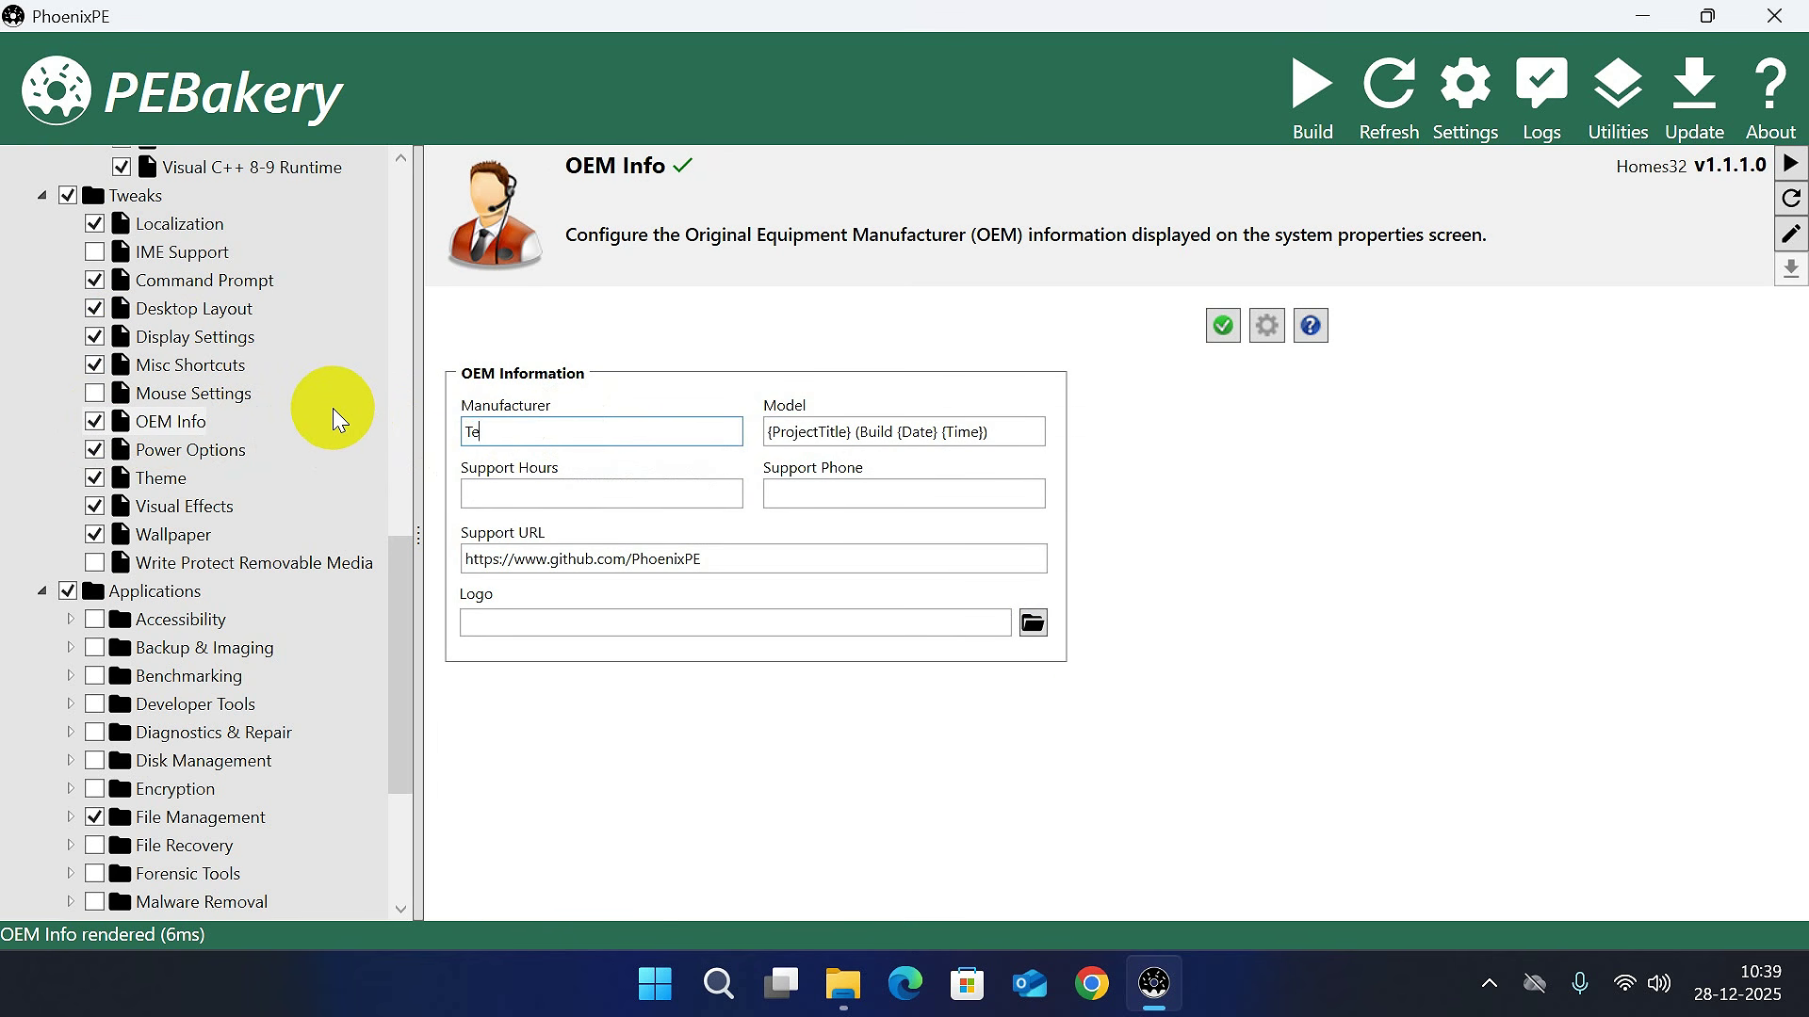
text(chnoBaazi-PE)
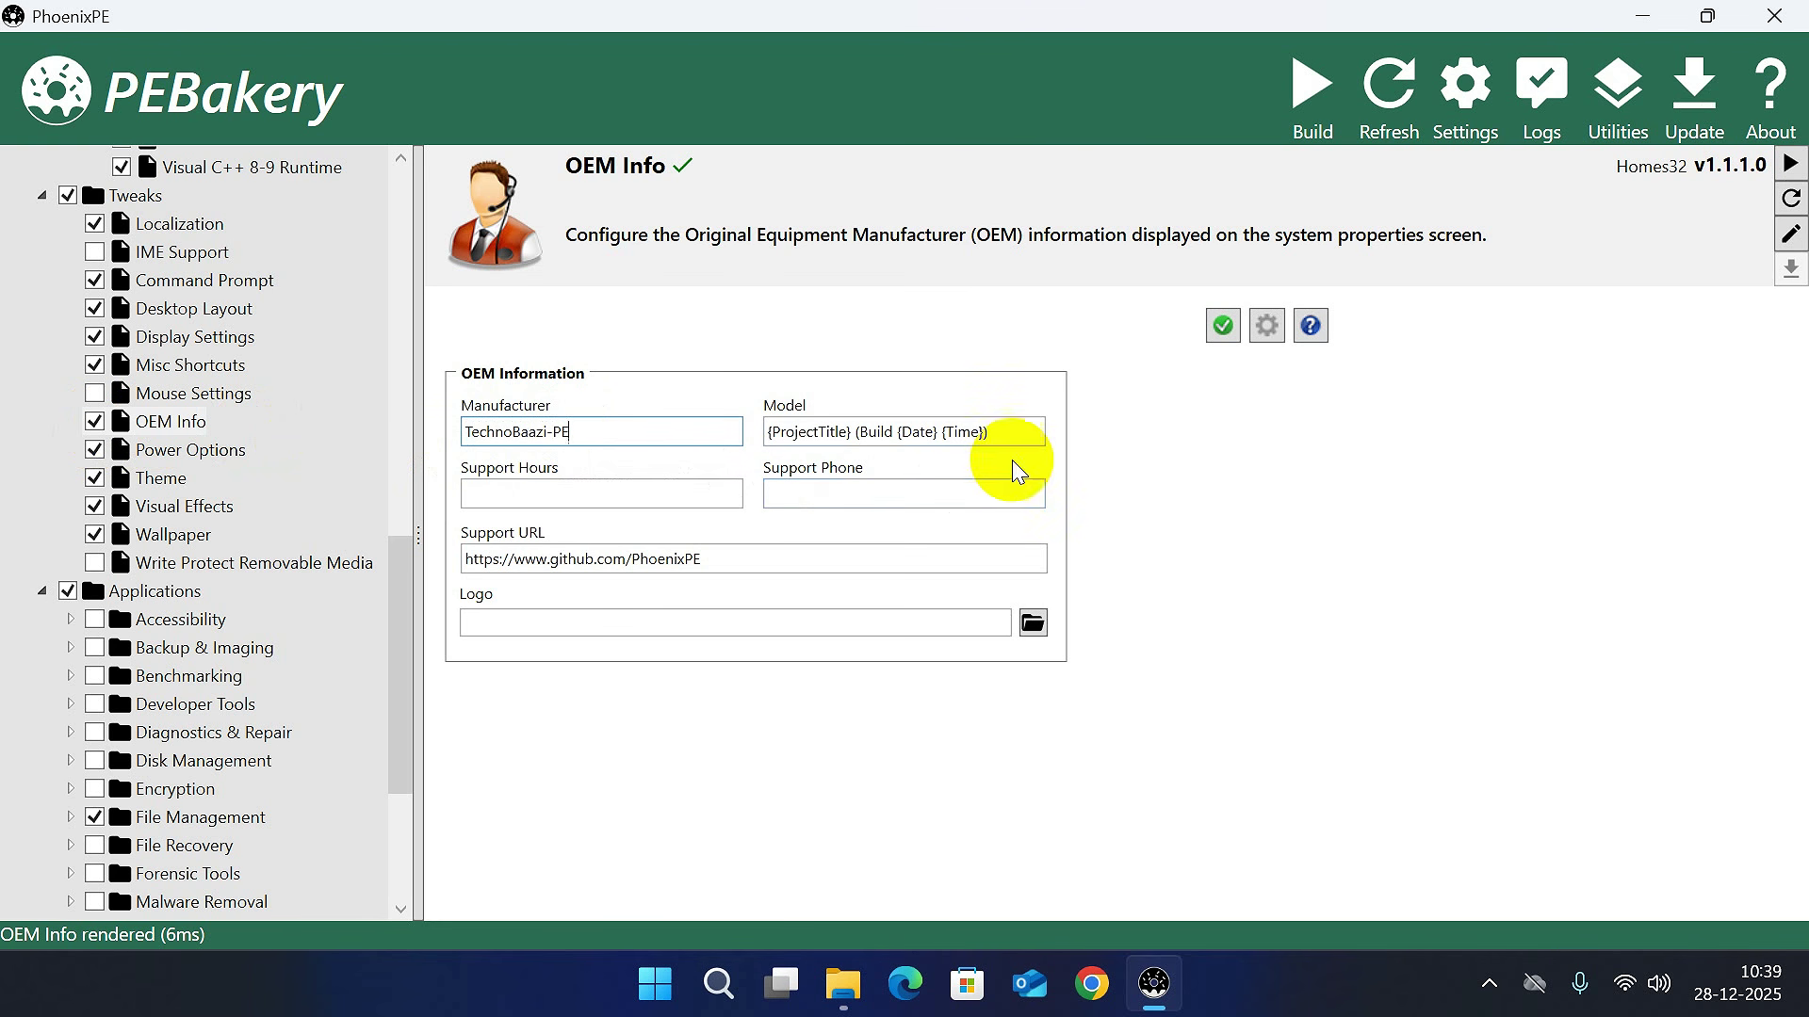
triple_click(929, 433)
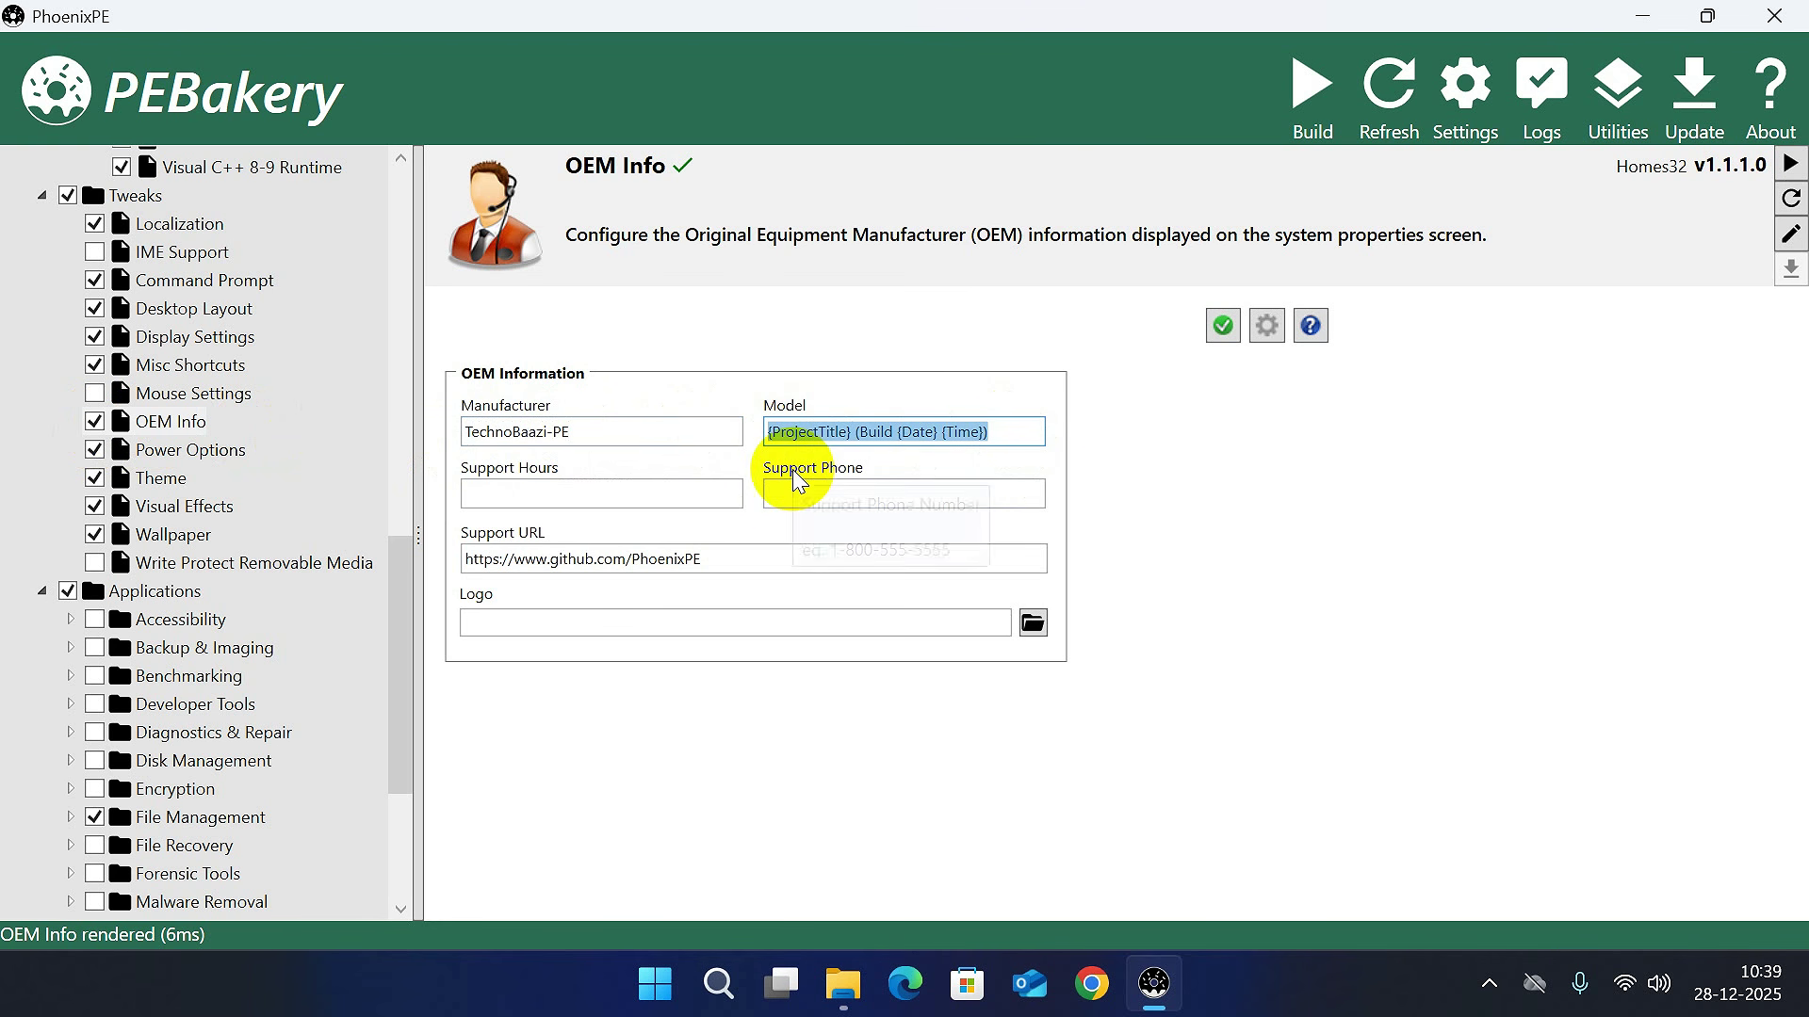
text(TB)
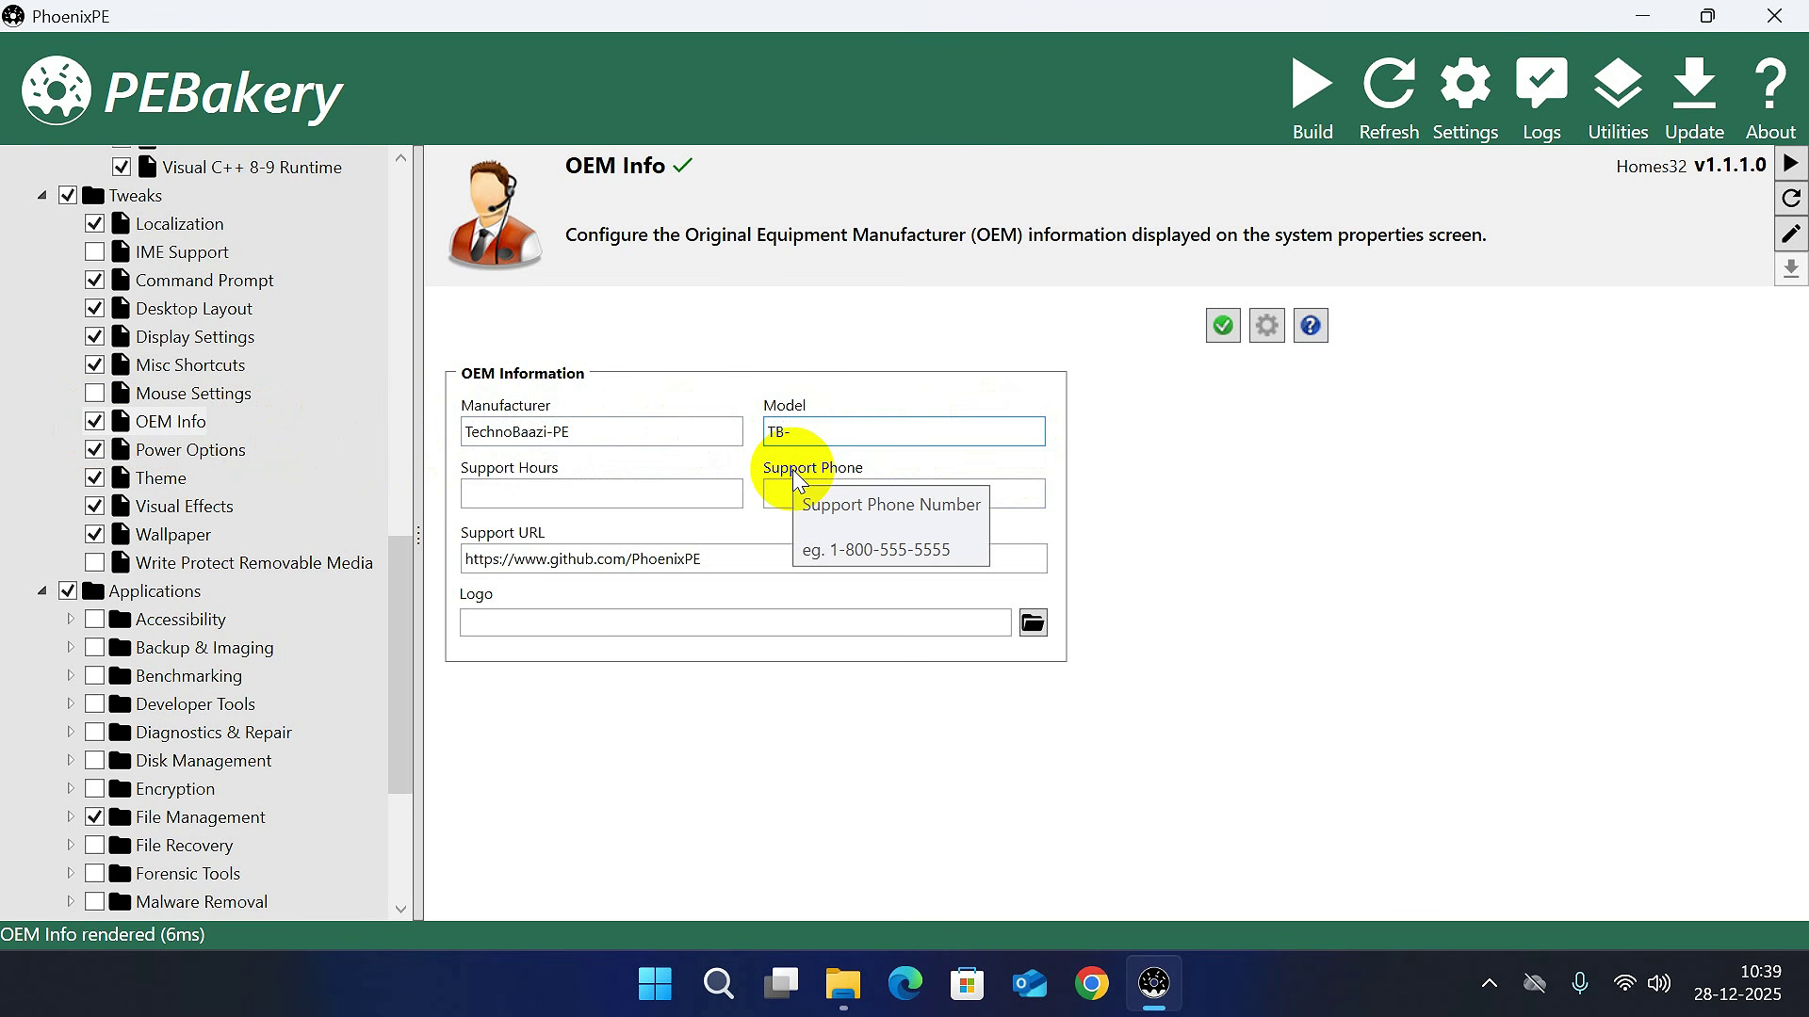
text(-PE-2025)
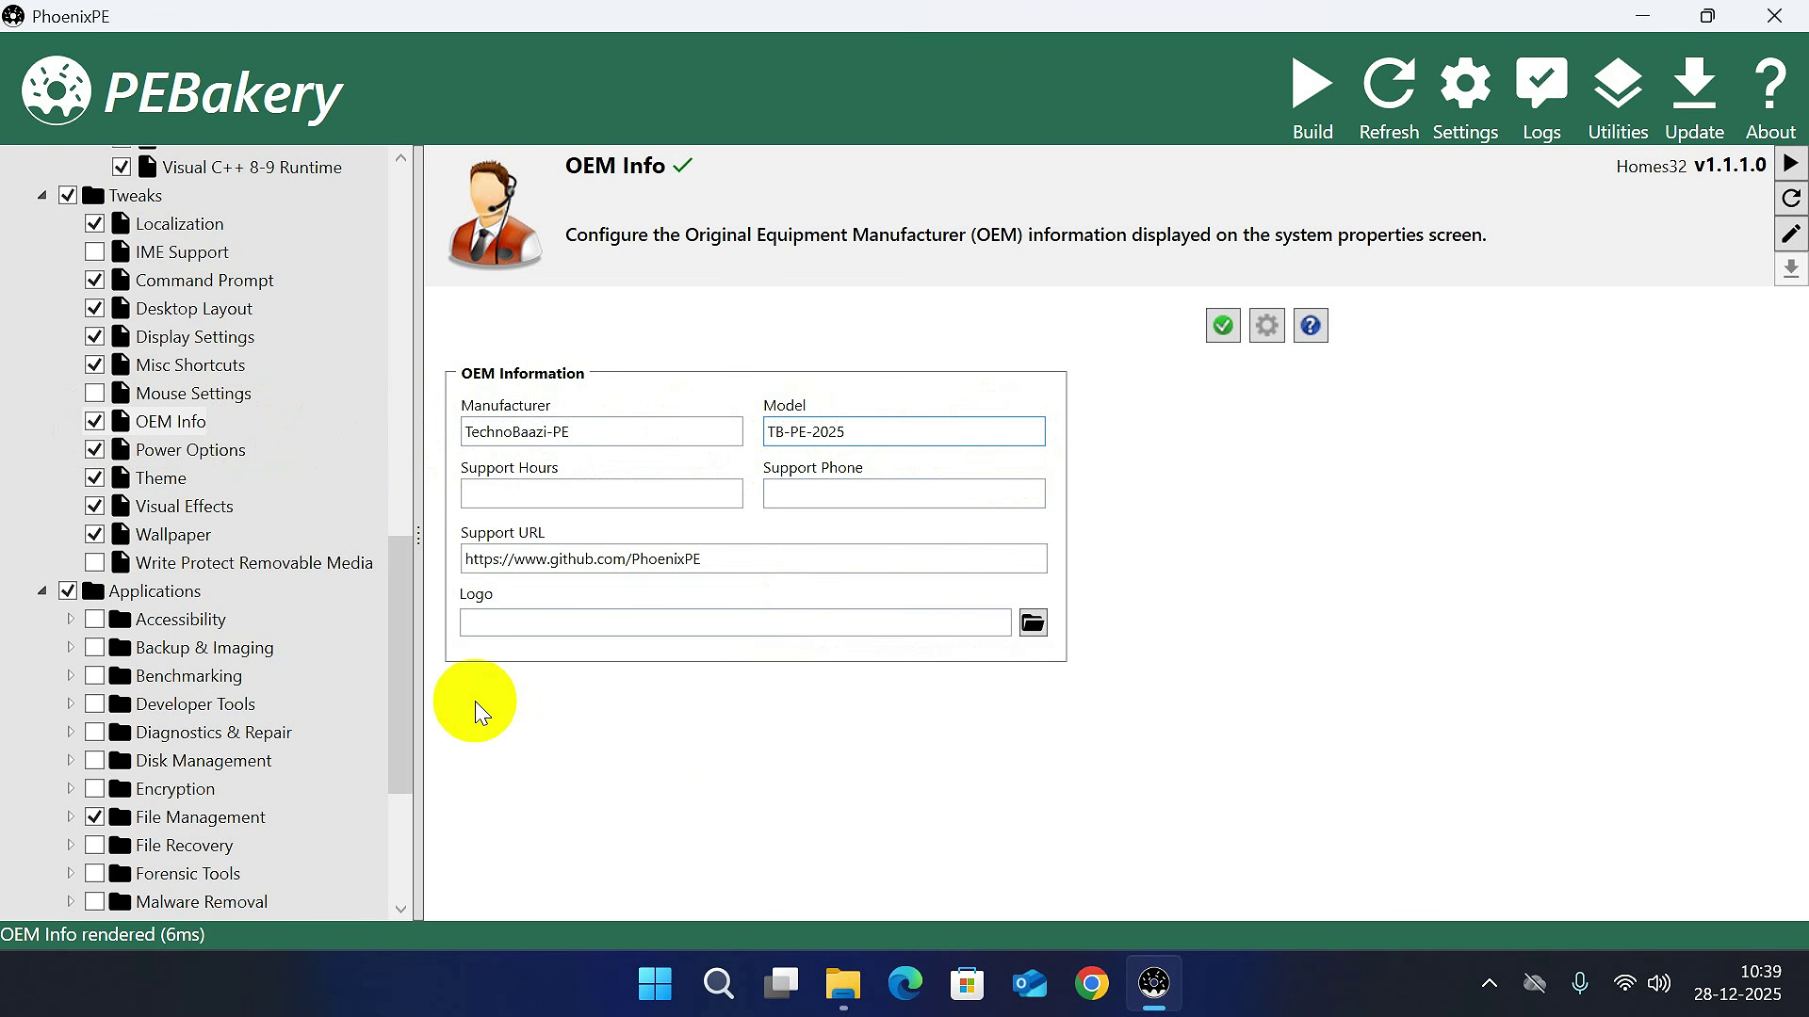
Review the options of the Power Options, Theme and Visual Effects tweaks.
click(187, 452)
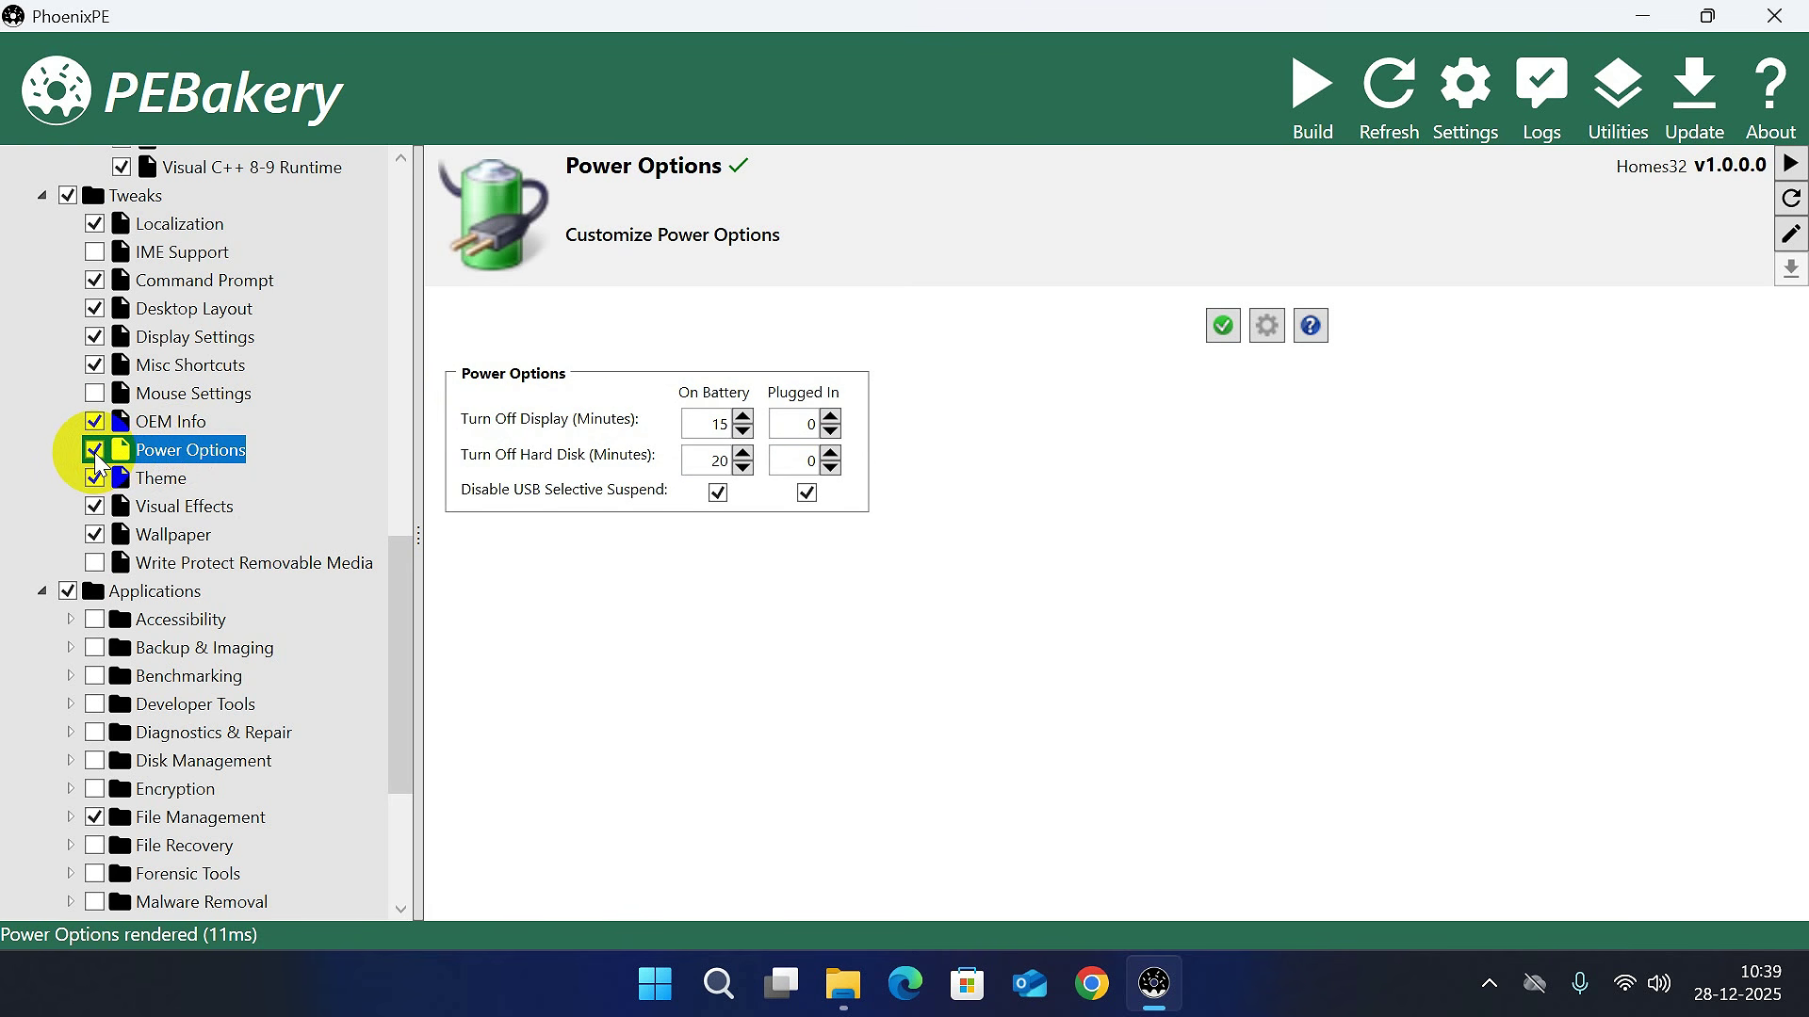
click(144, 478)
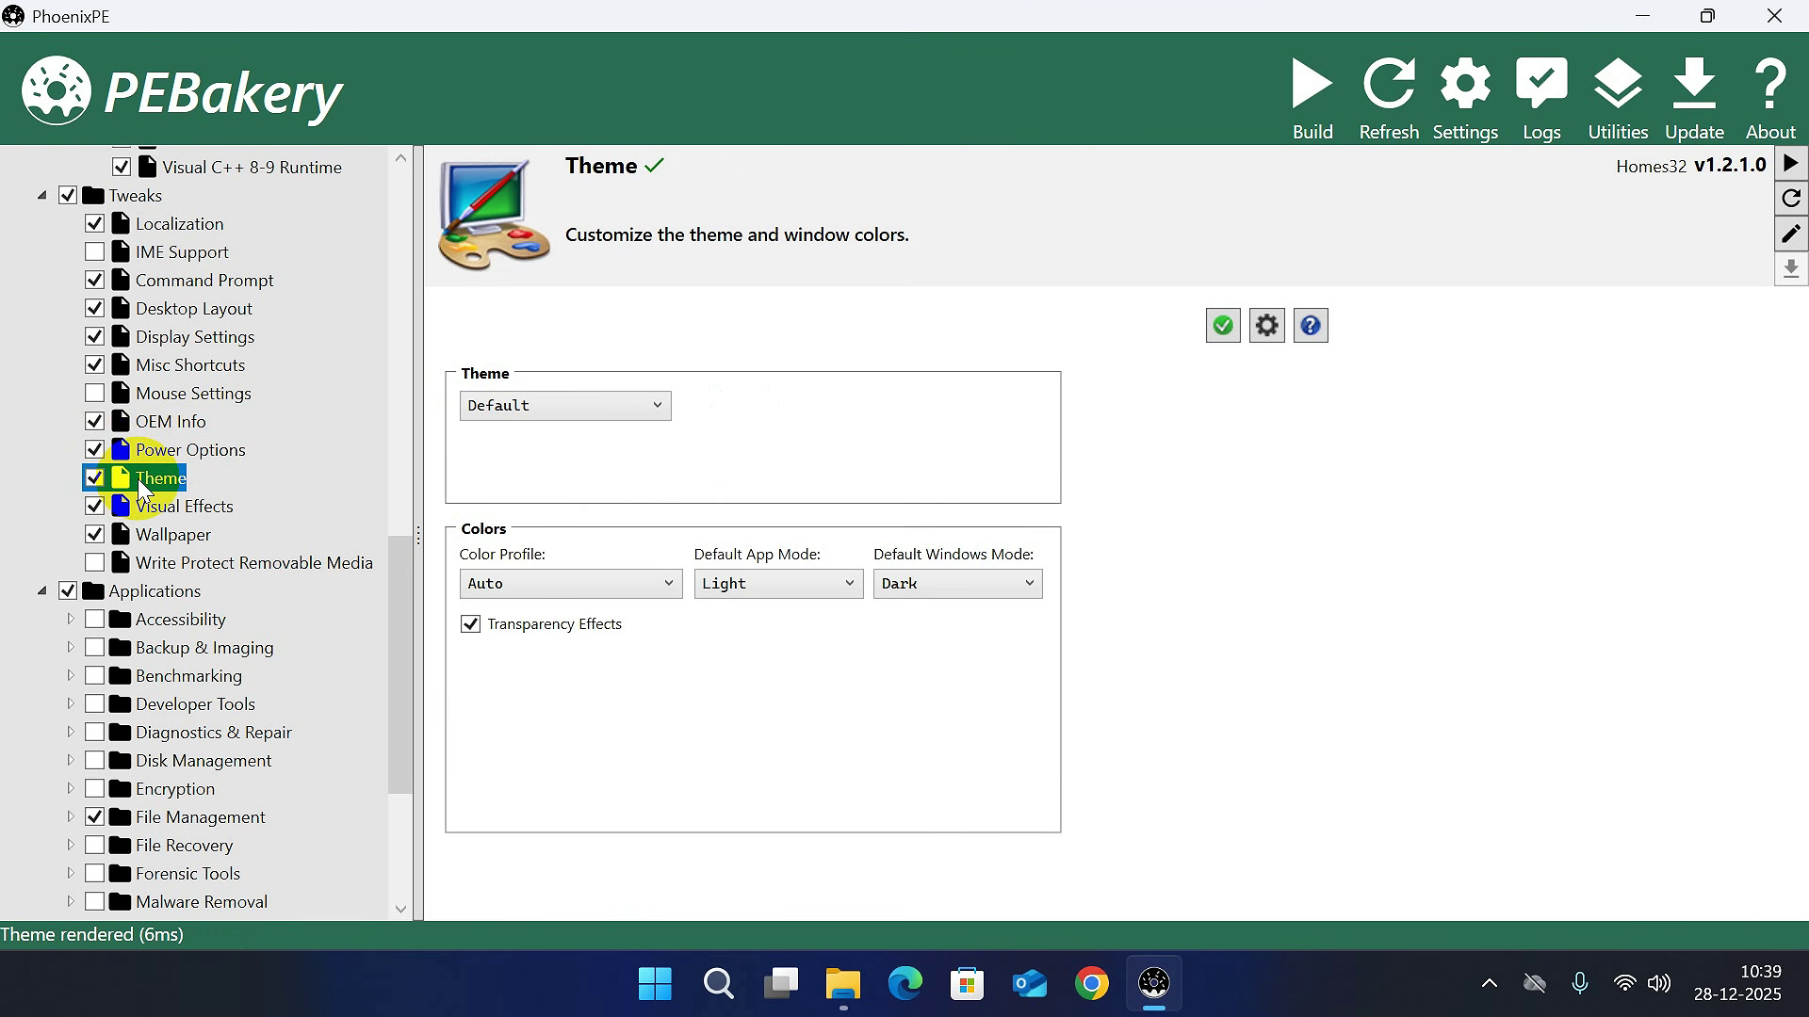
click(153, 513)
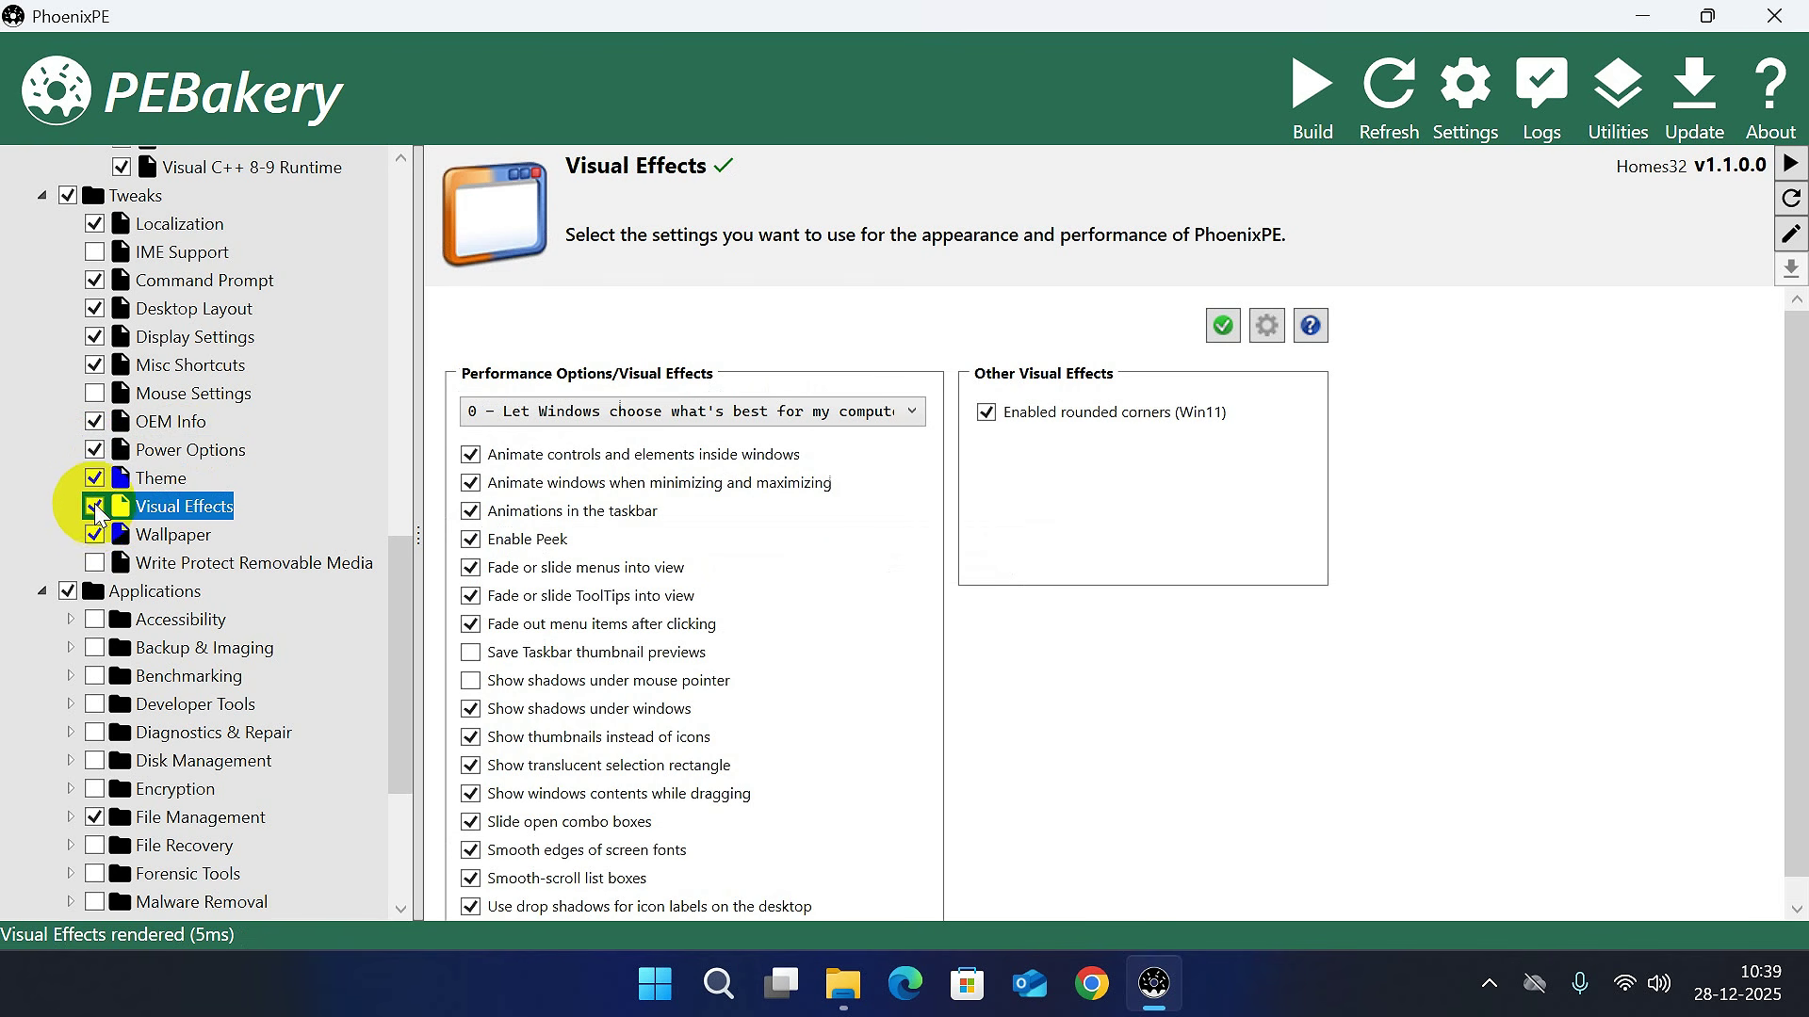
Set the Wallpaper tweak to use the custom image img0.jpg from the PhoenixPE folder.
click(173, 537)
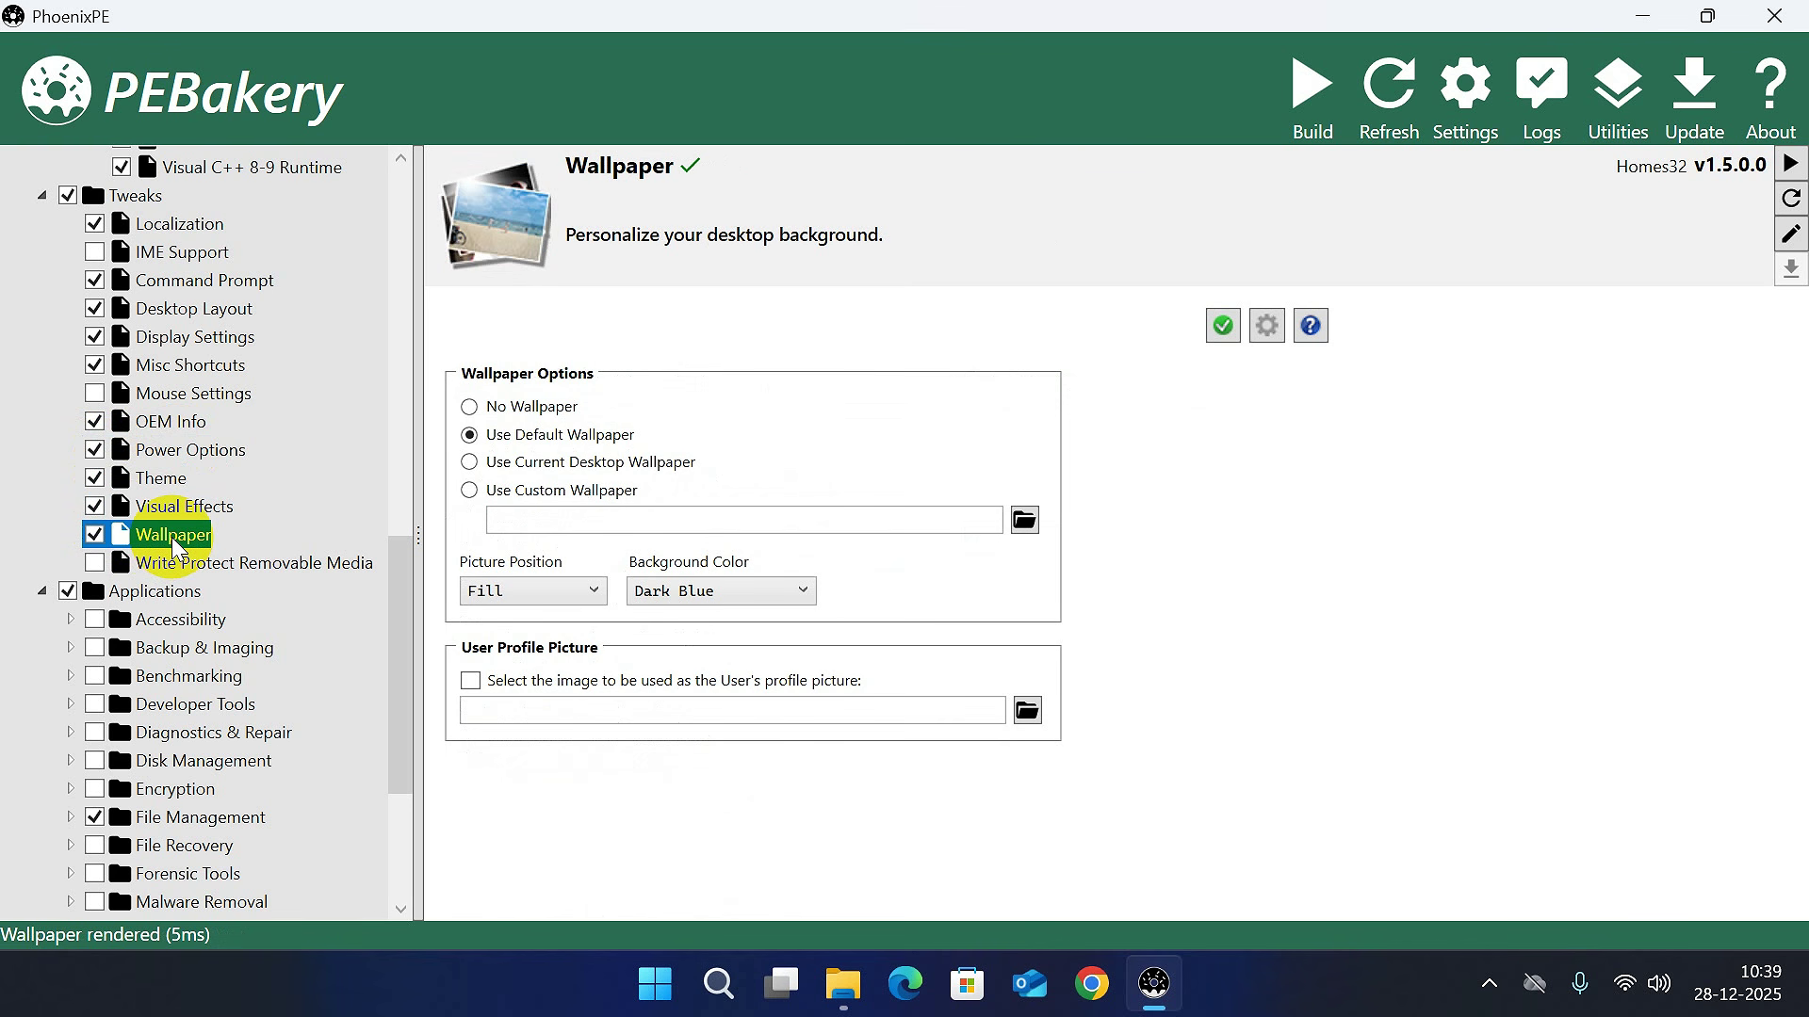
click(471, 494)
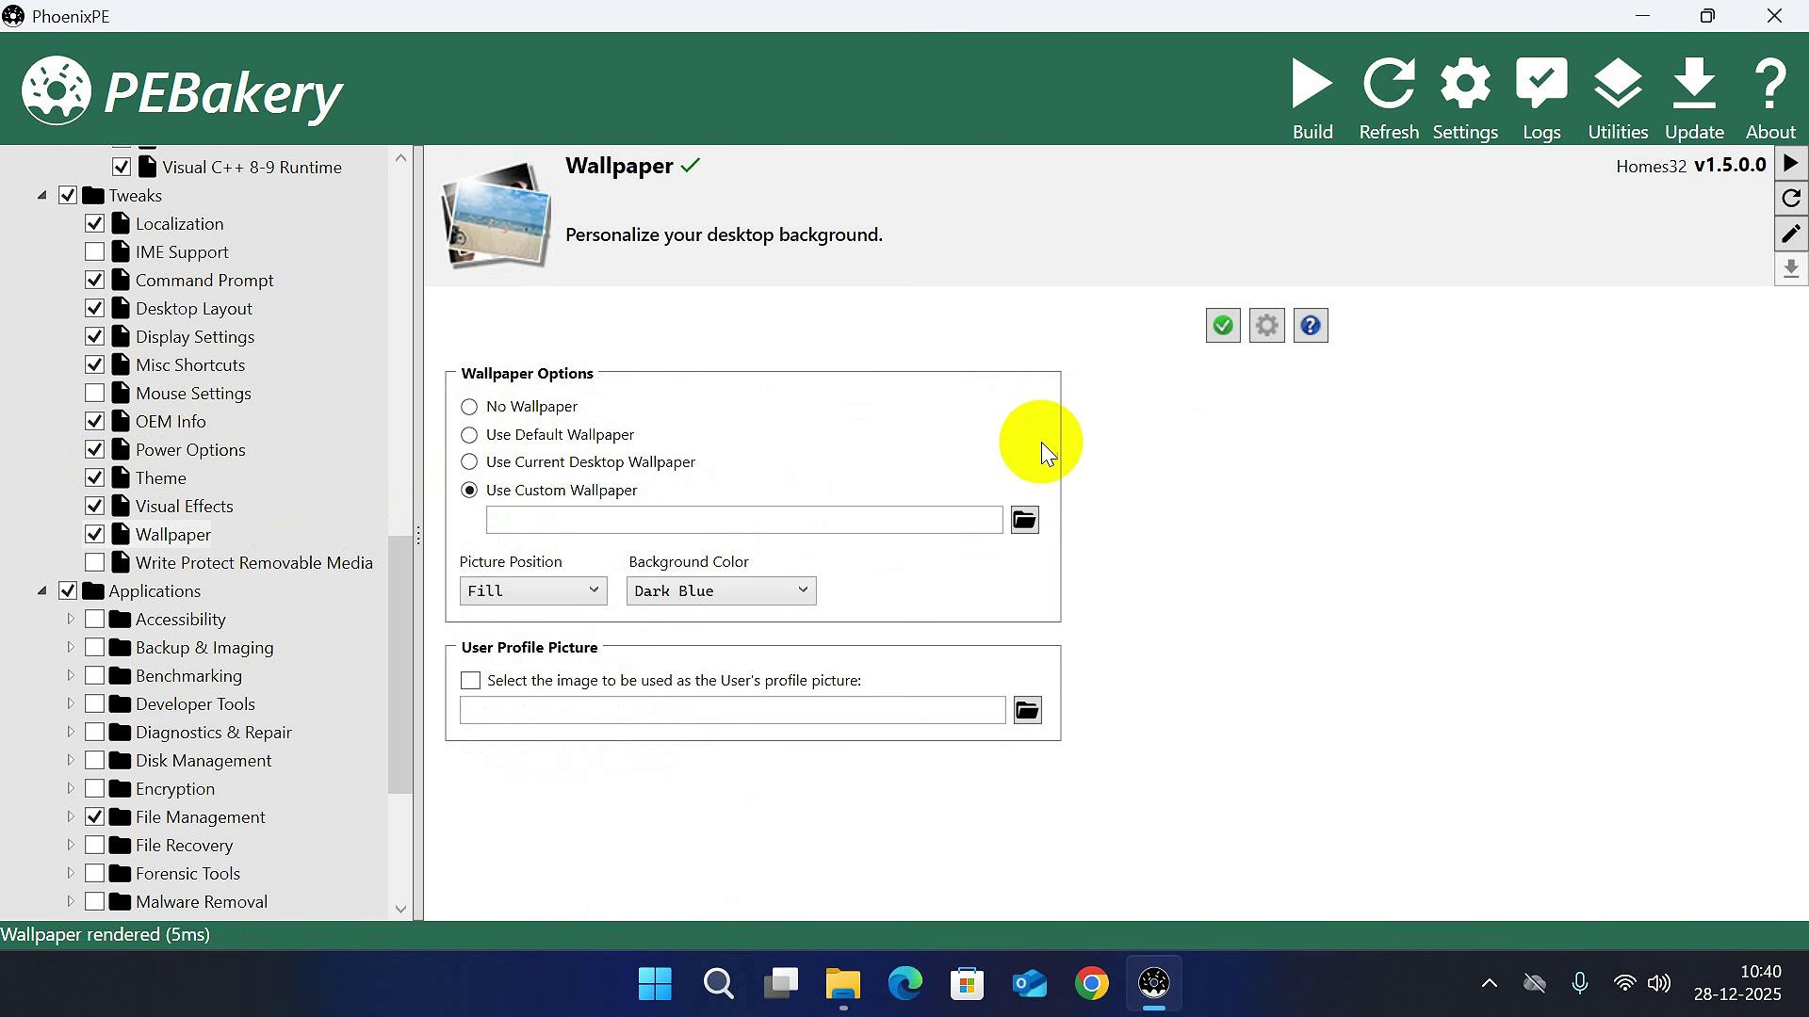
click(1026, 520)
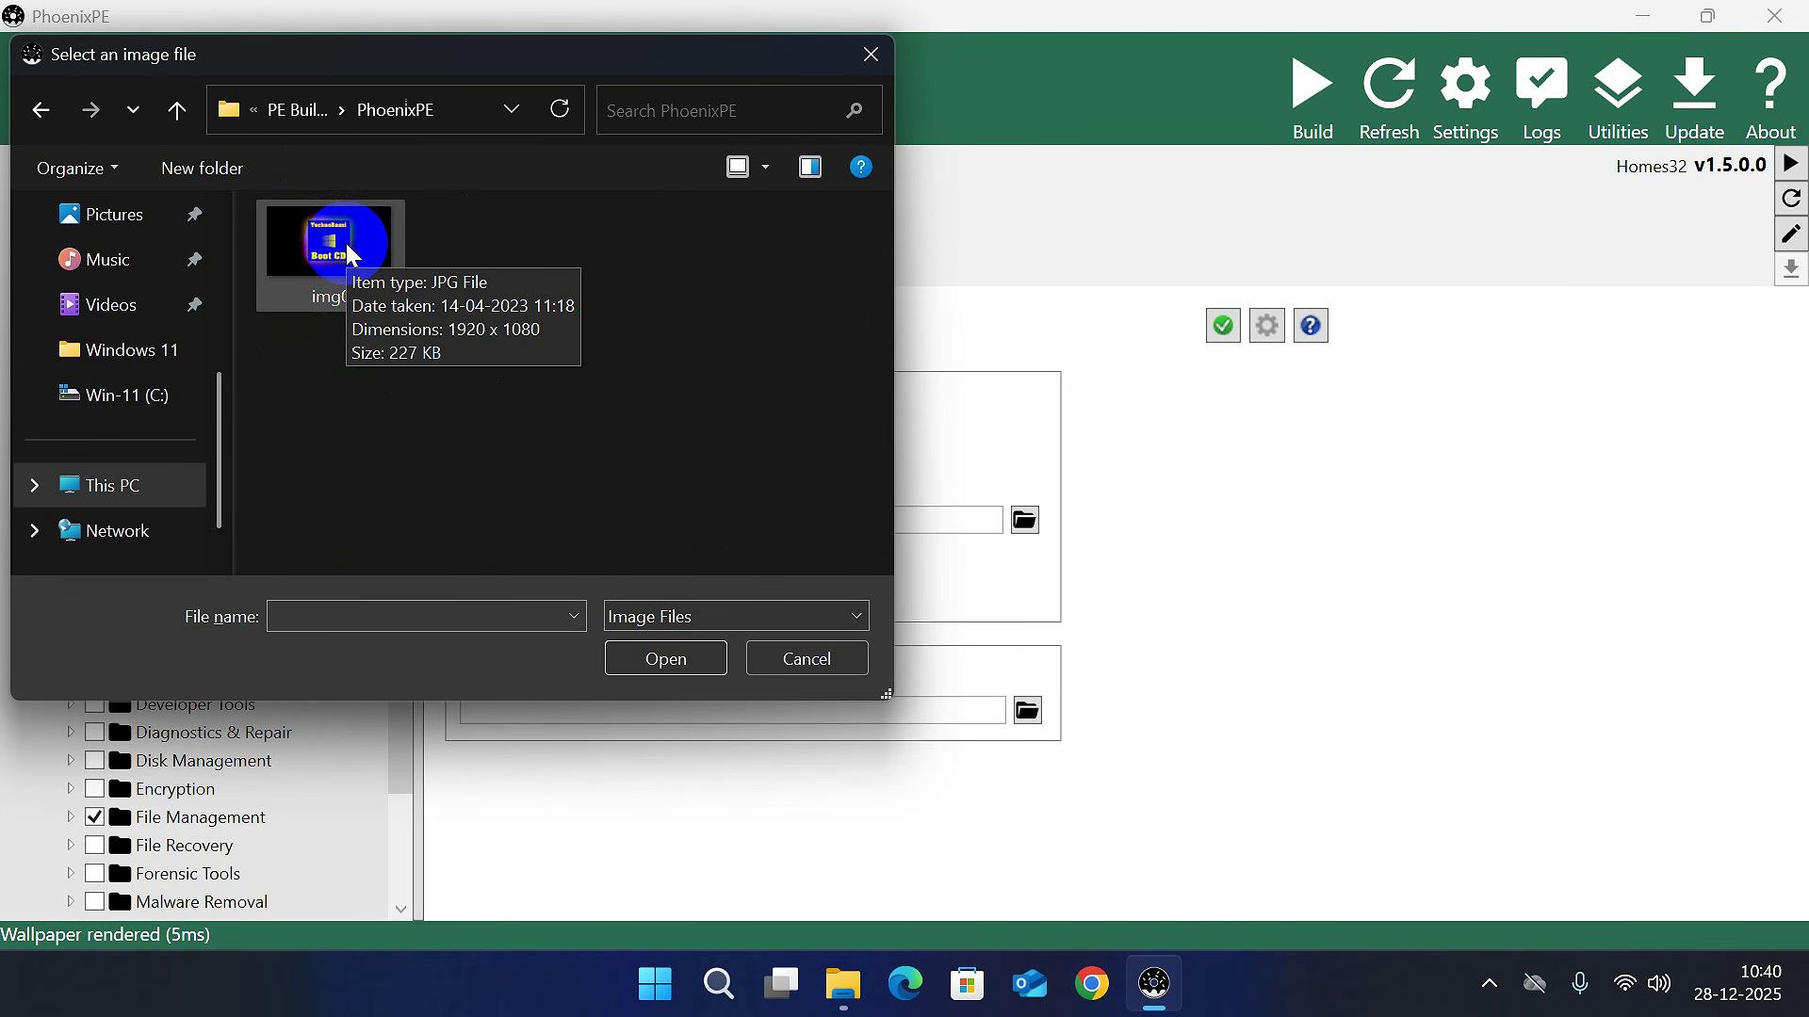
double_click(347, 243)
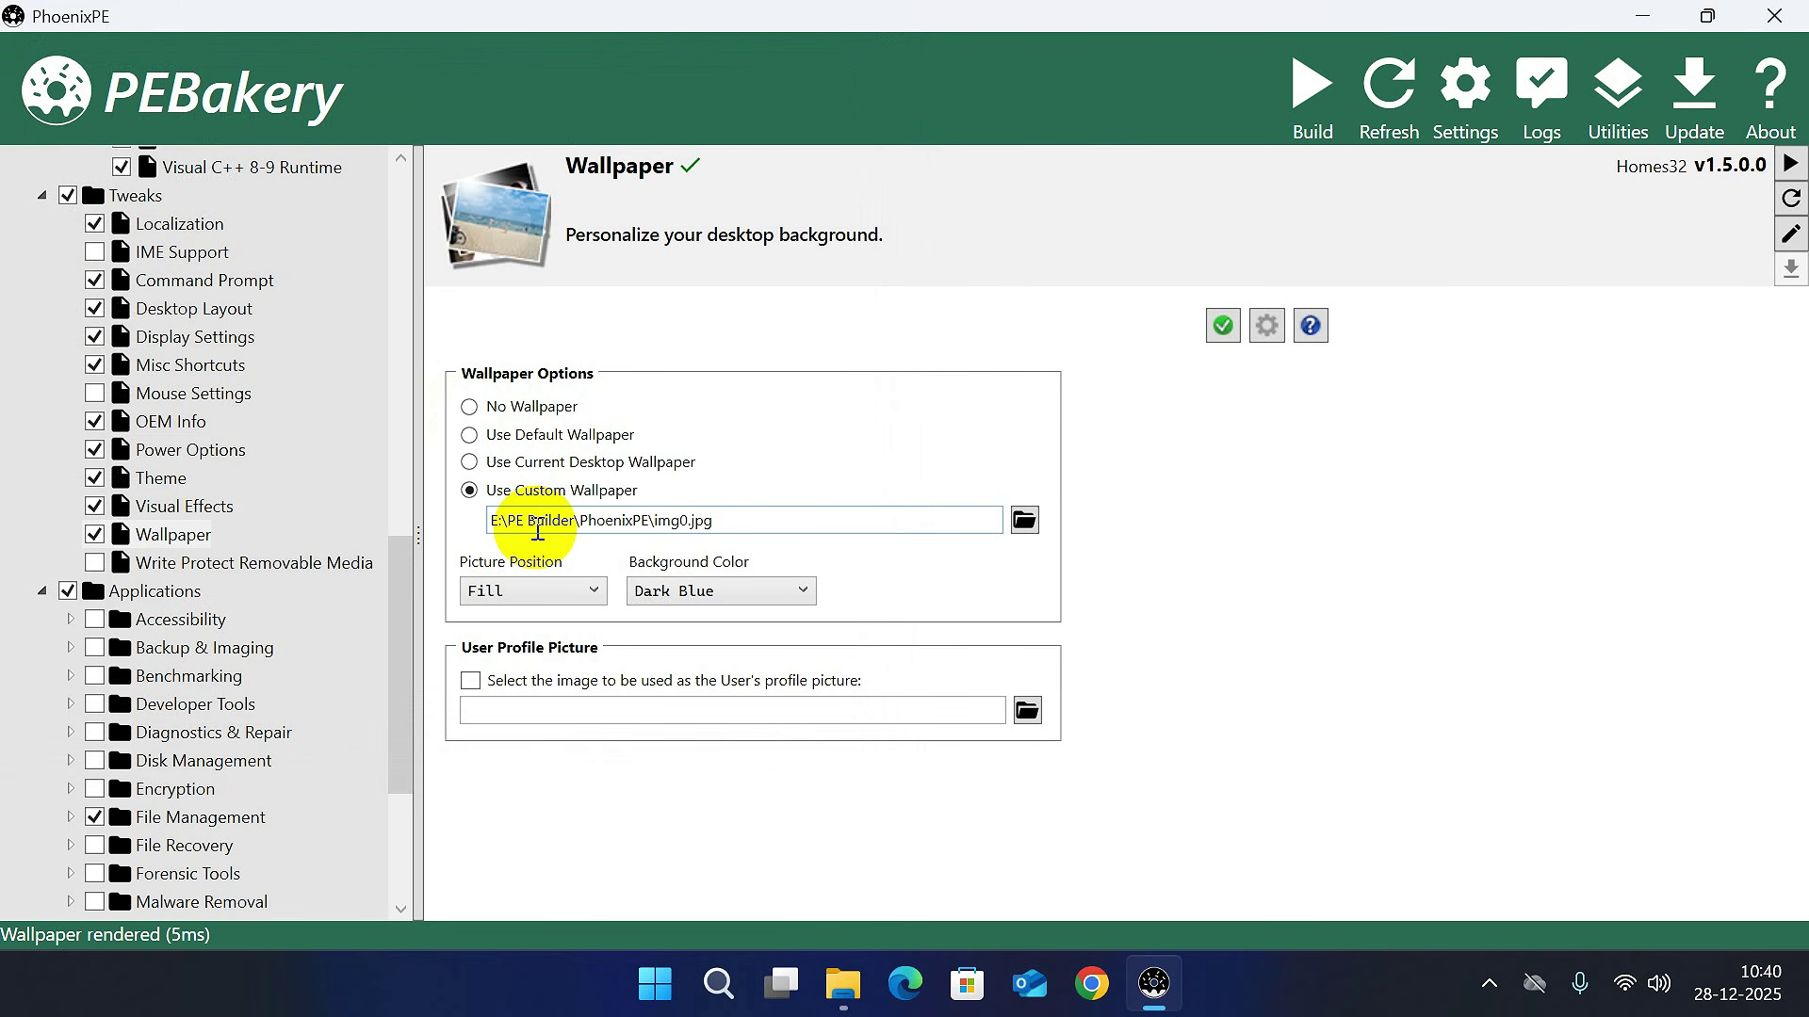
Review the Write Protect Removable Media tweak and enable On Screen Keyboard in the Accessibility applications.
click(245, 563)
drag(389, 561, 377, 678)
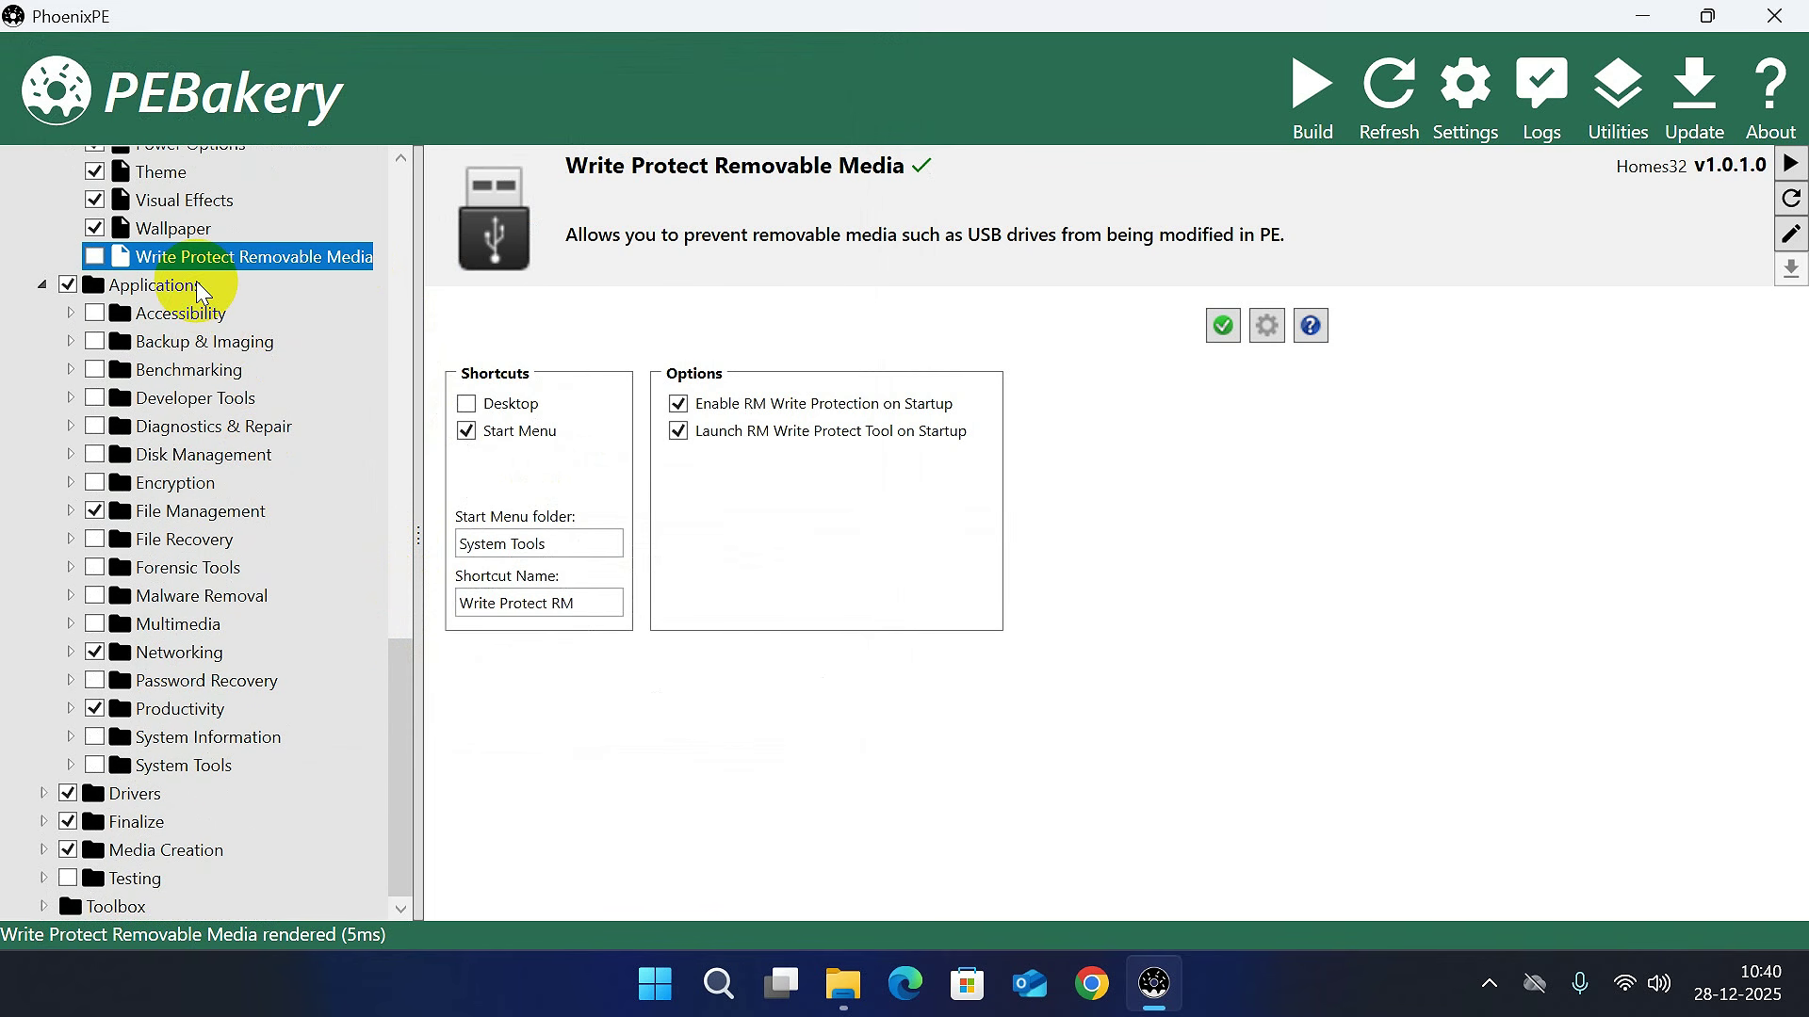
click(70, 313)
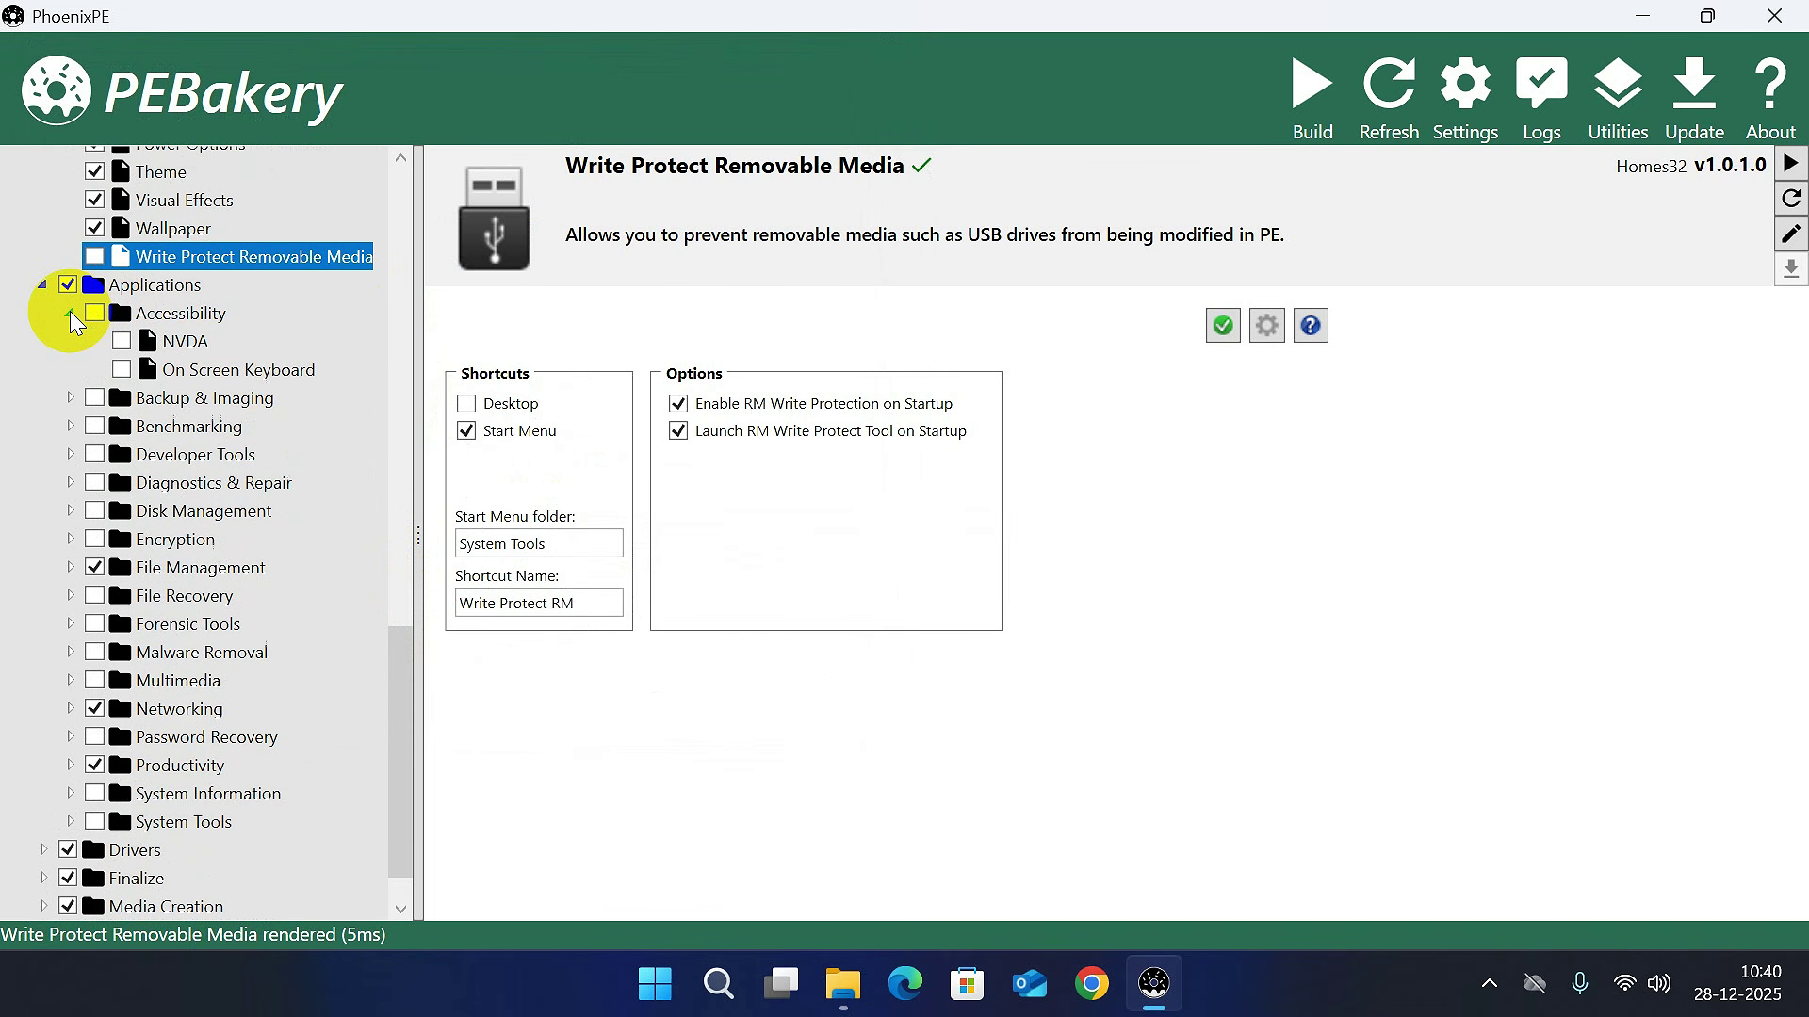
click(192, 316)
click(177, 371)
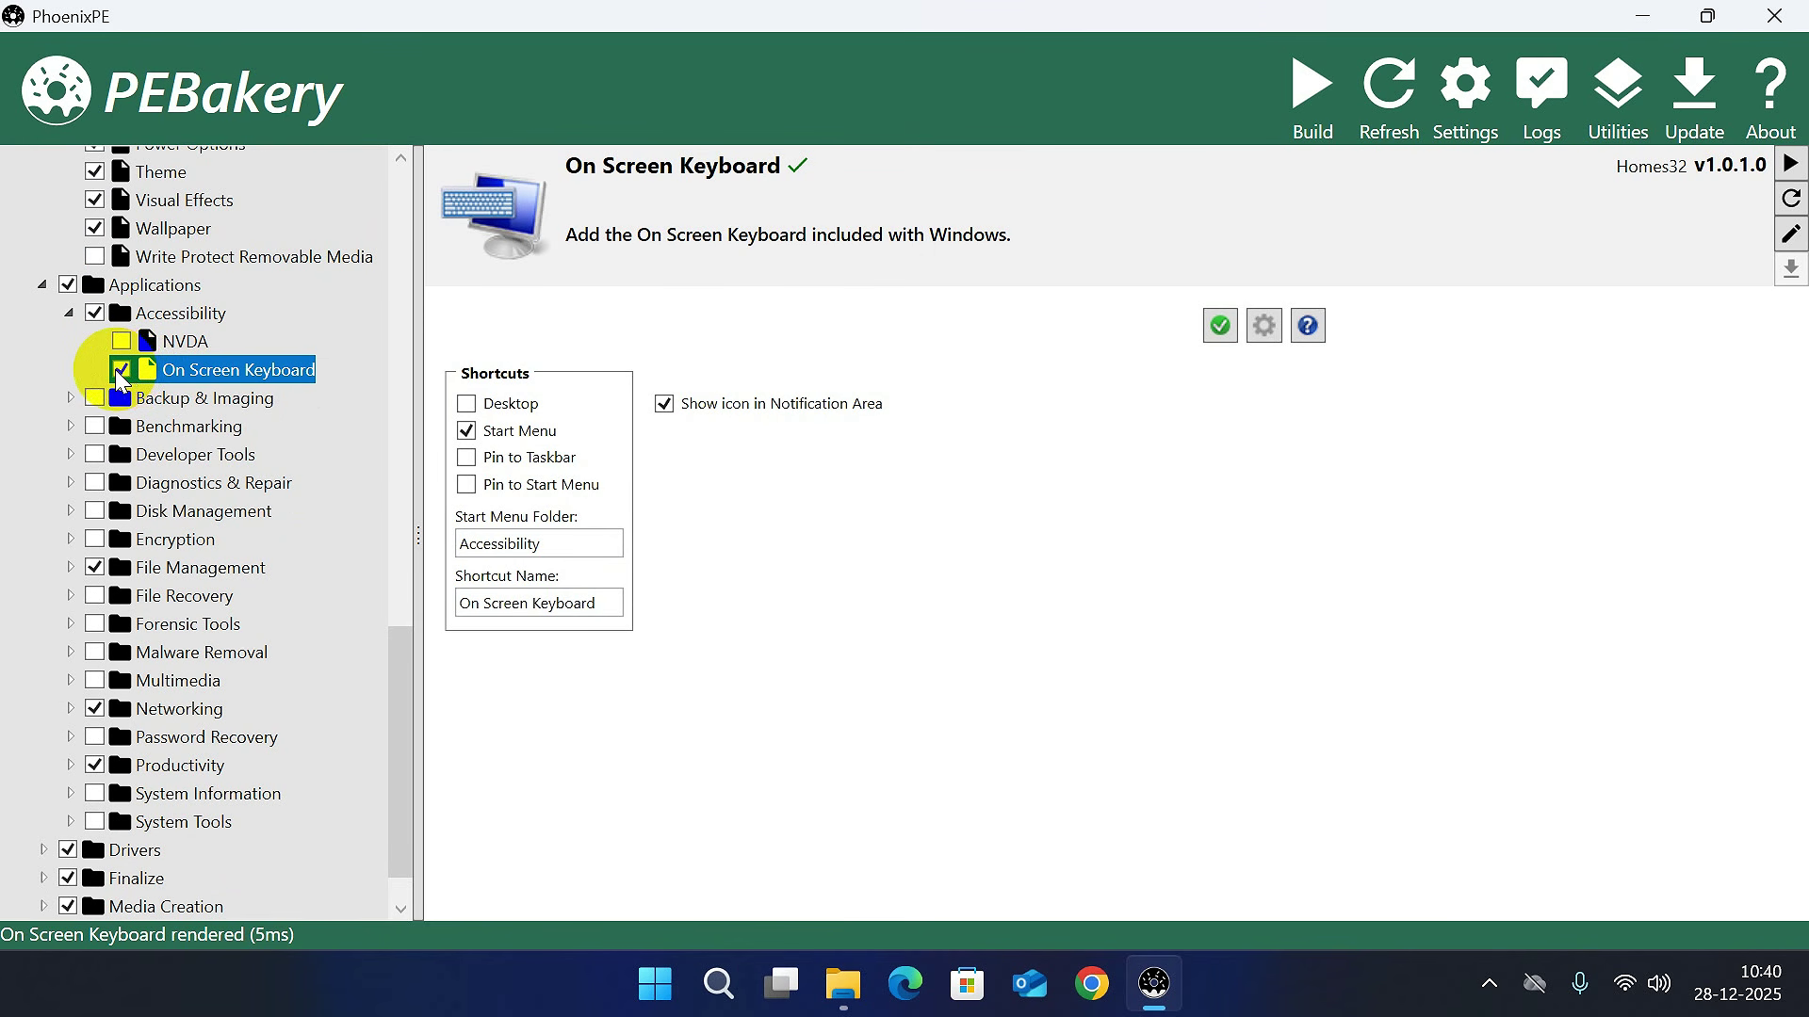
Enable AOMEI Backupper in the Backup & Imaging applications with a Desktop shortcut and always downloading the latest version.
click(70, 397)
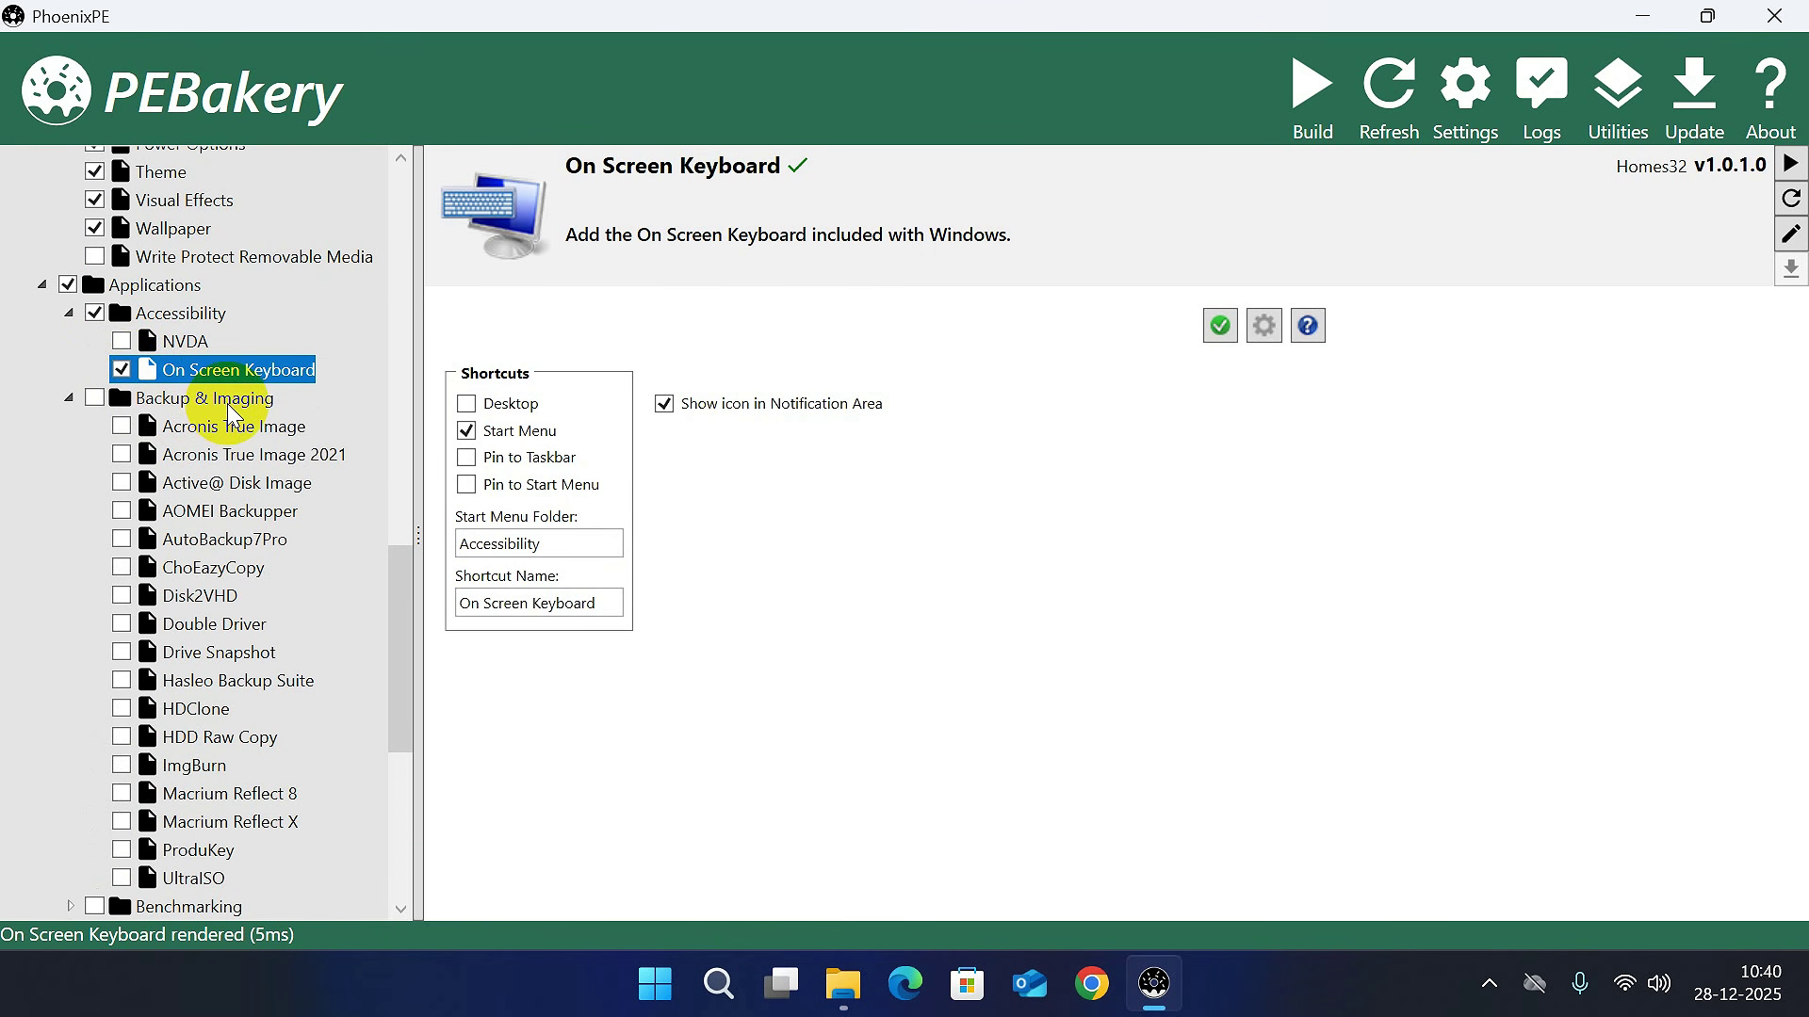
click(219, 514)
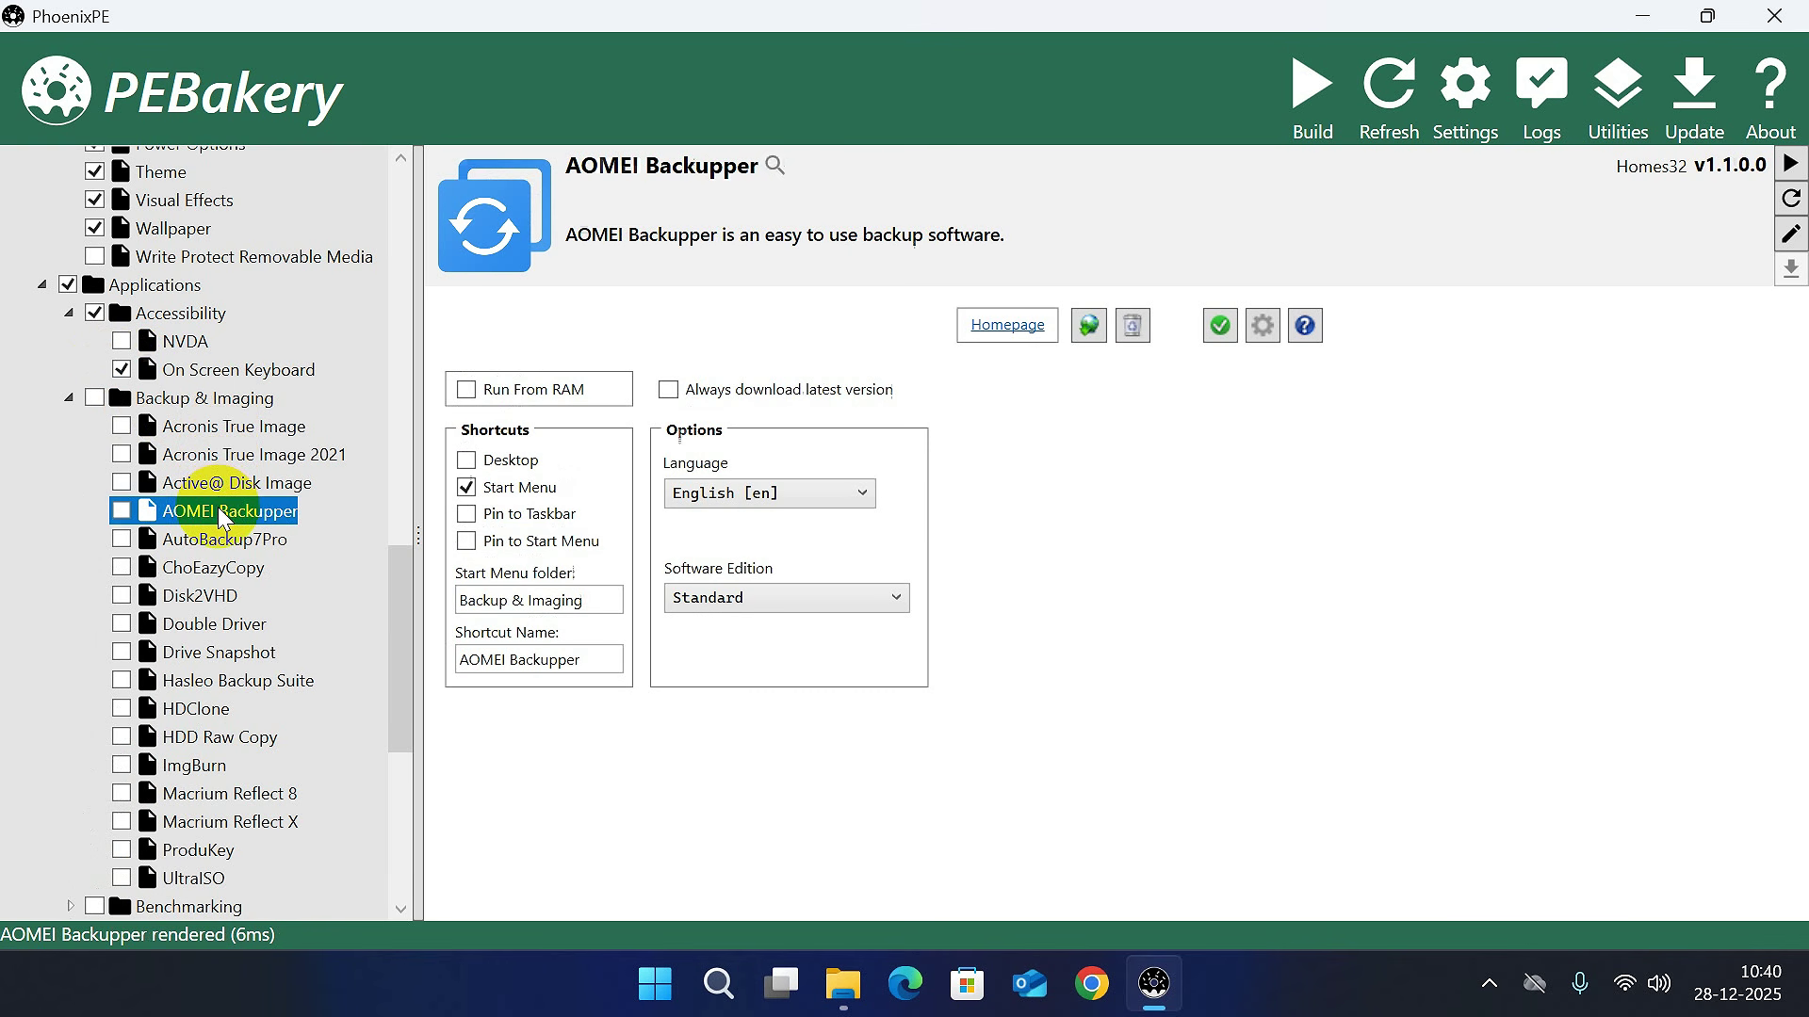
click(119, 514)
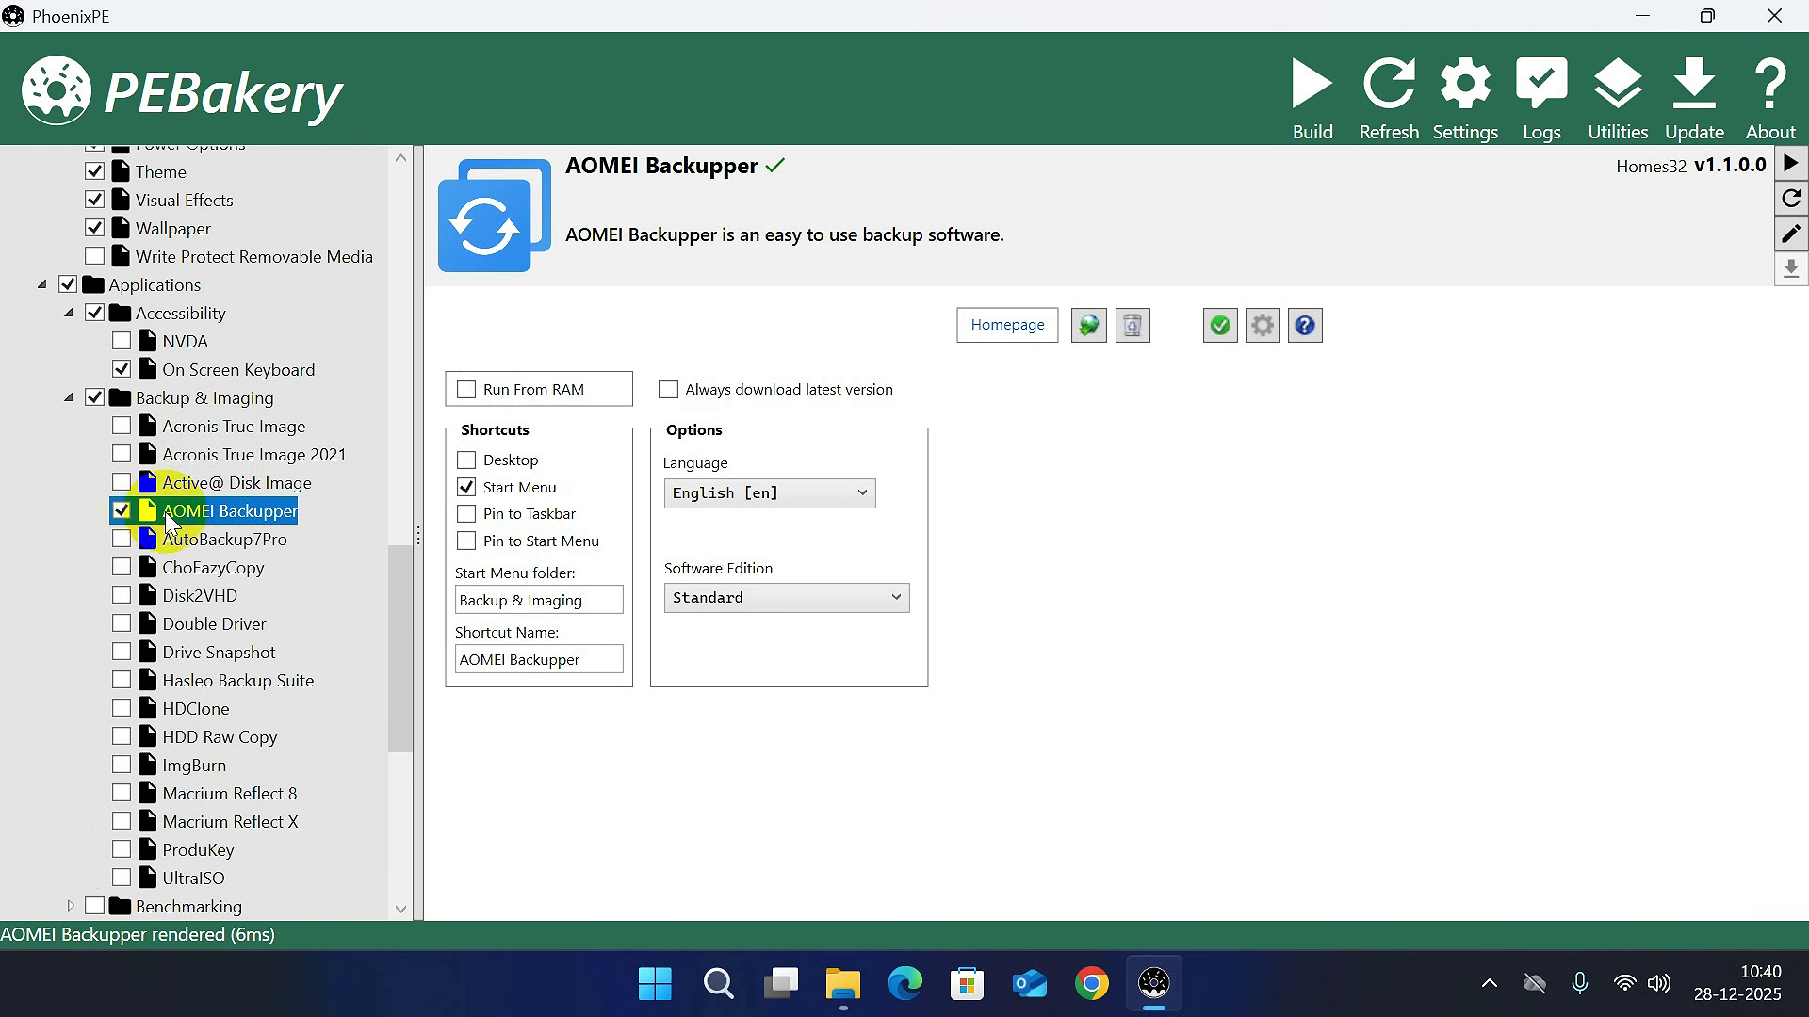
click(467, 460)
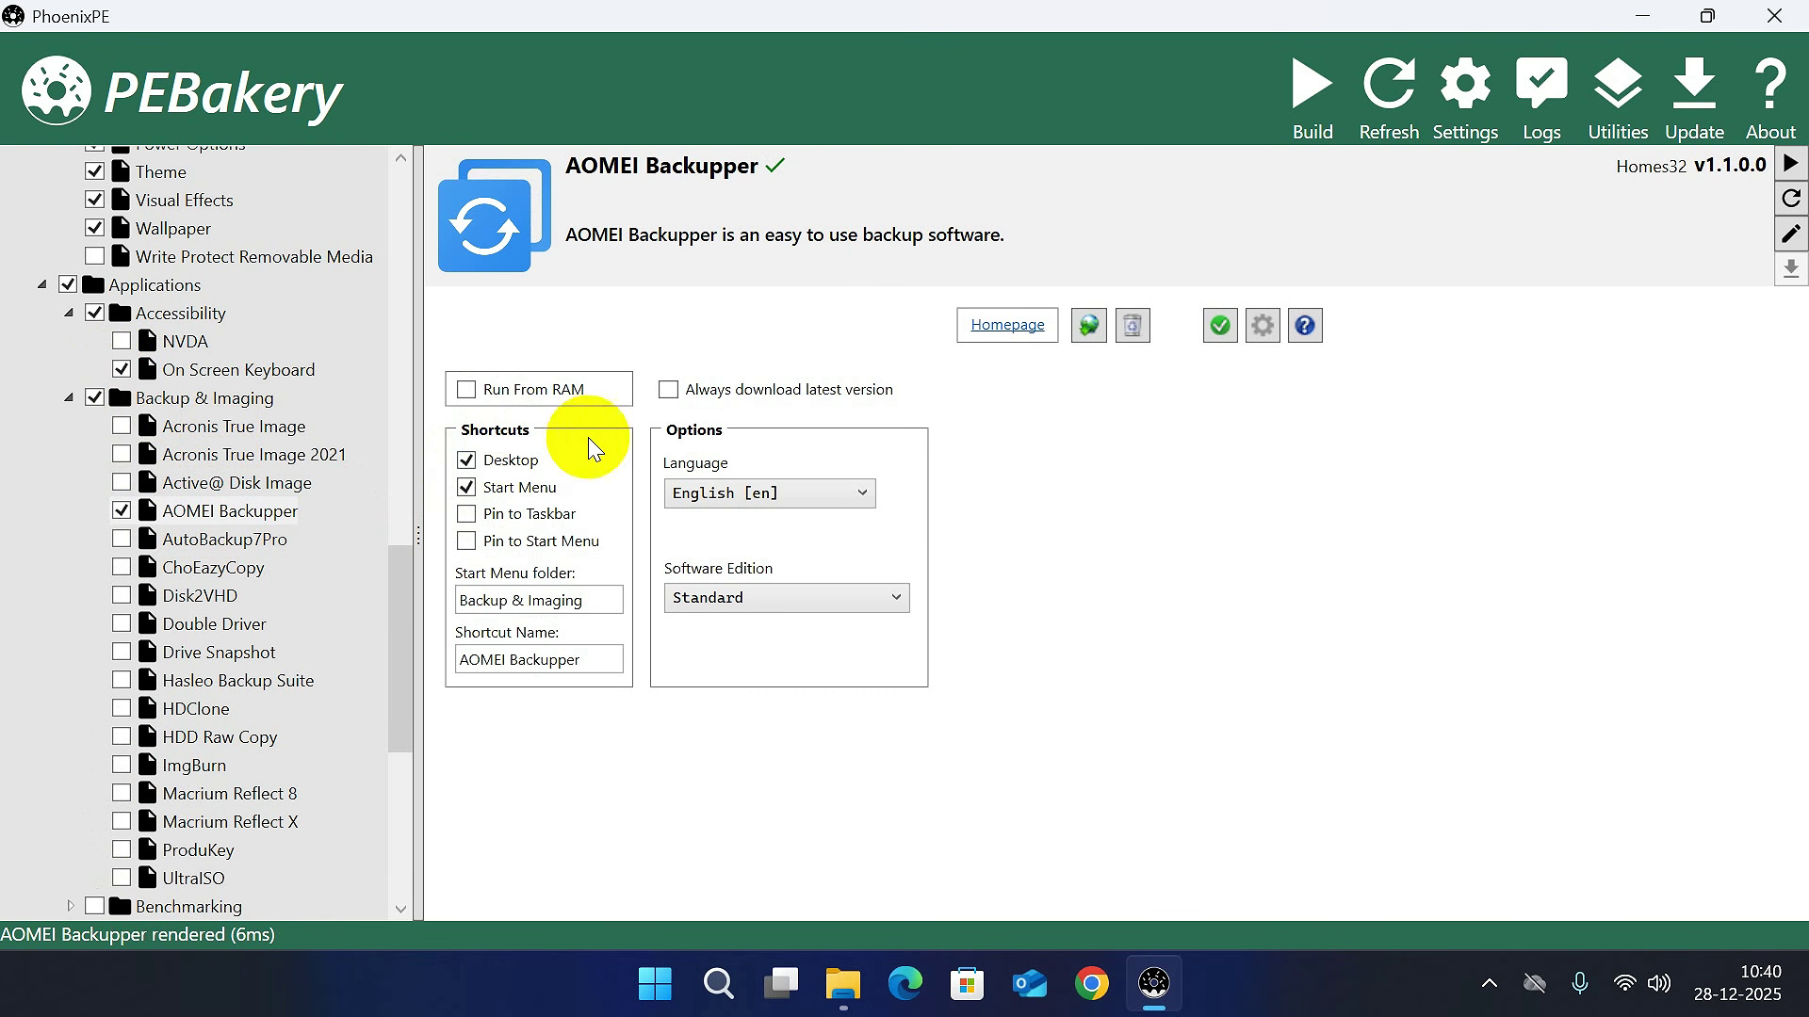
click(668, 389)
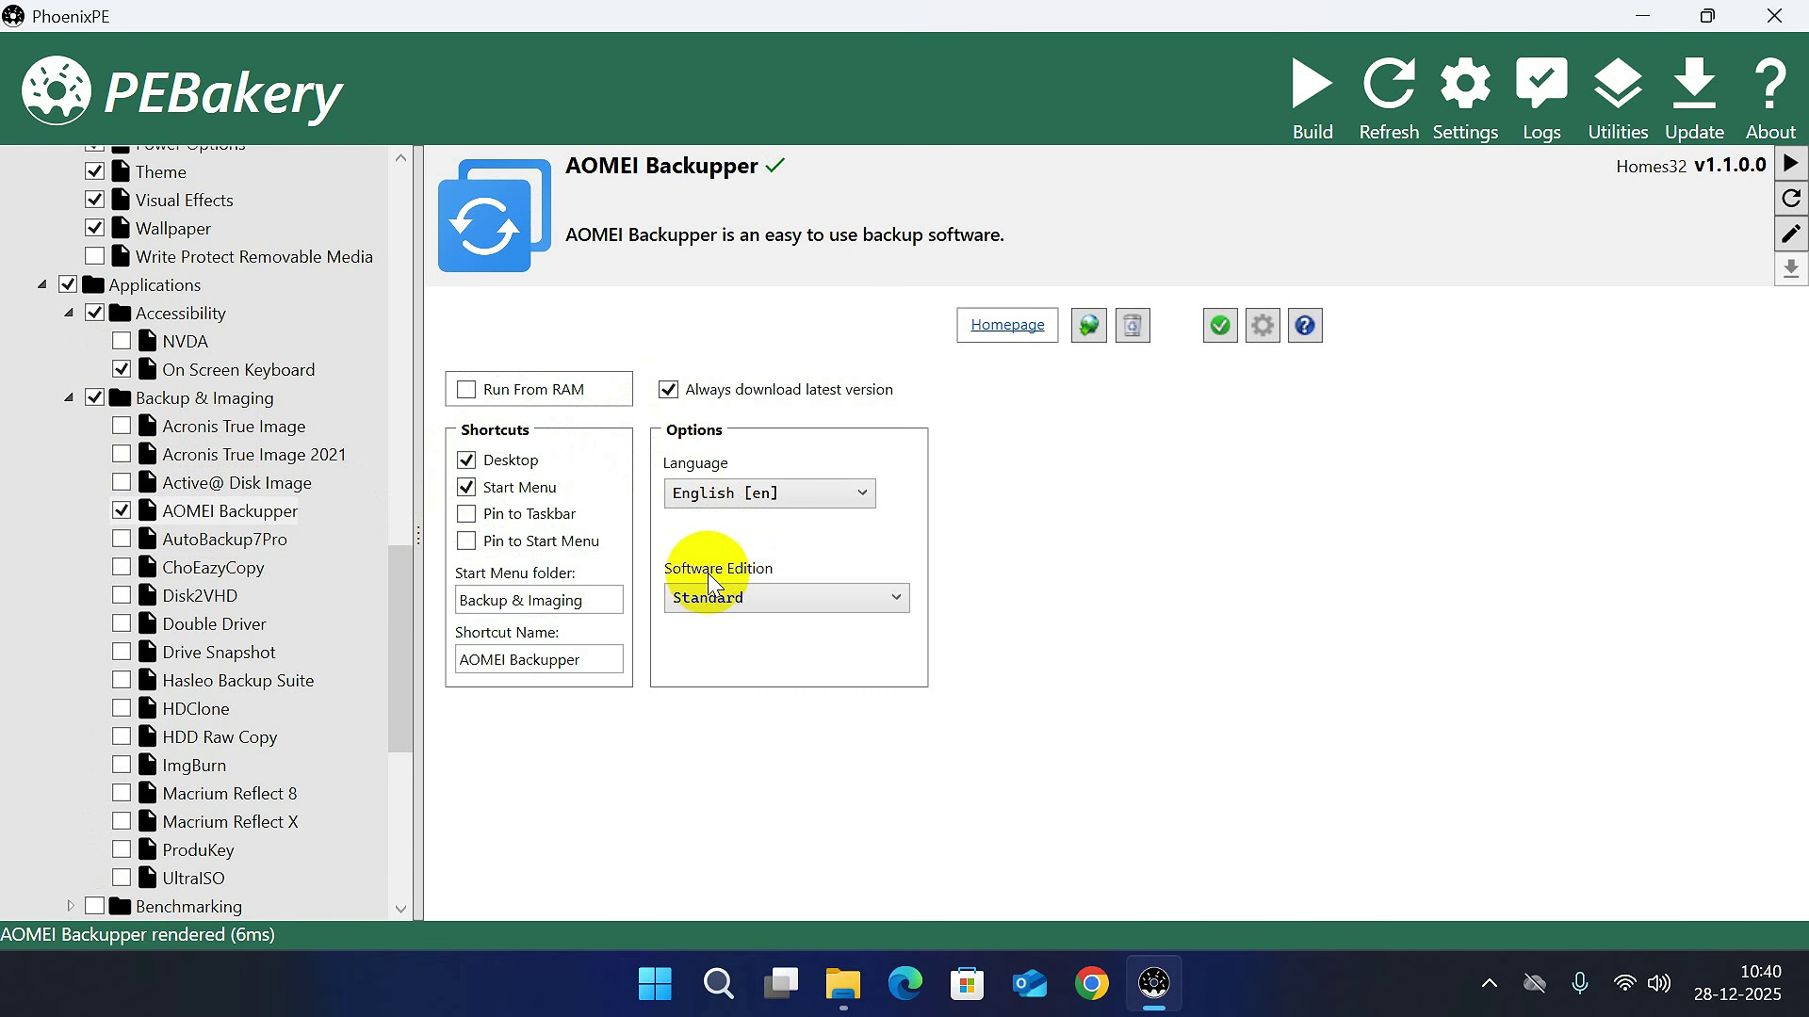
click(790, 597)
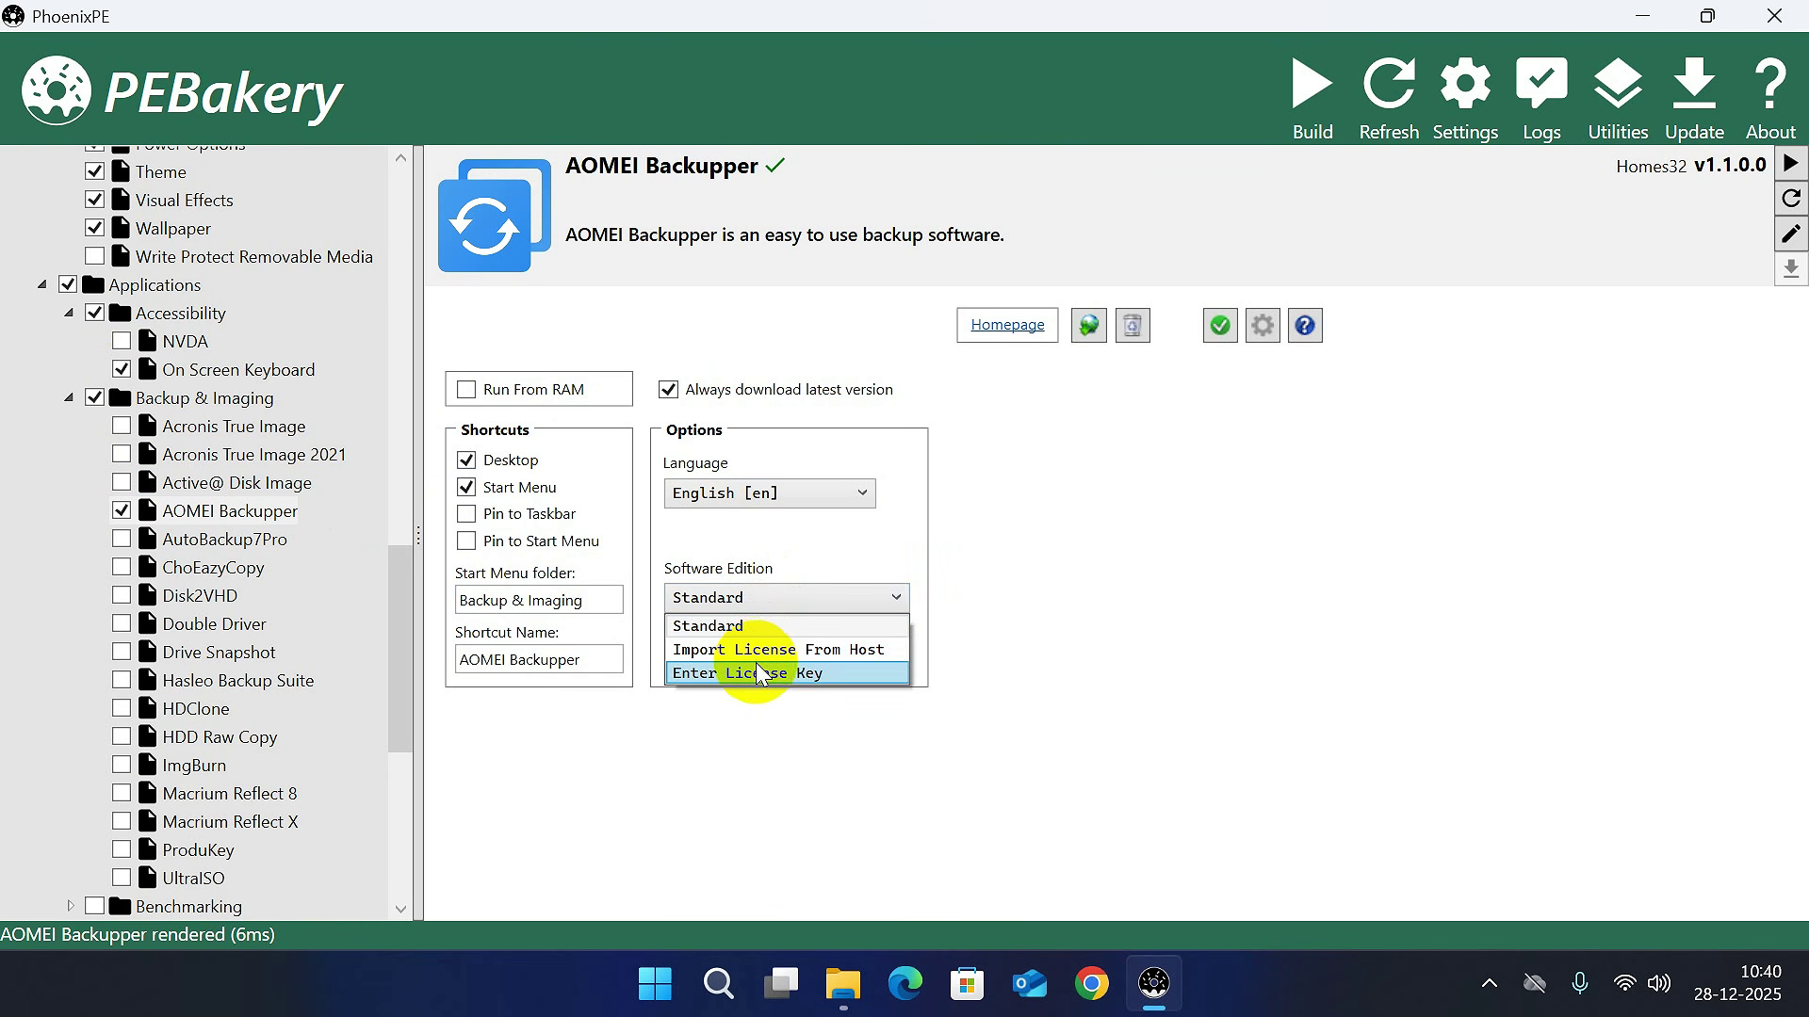
click(727, 673)
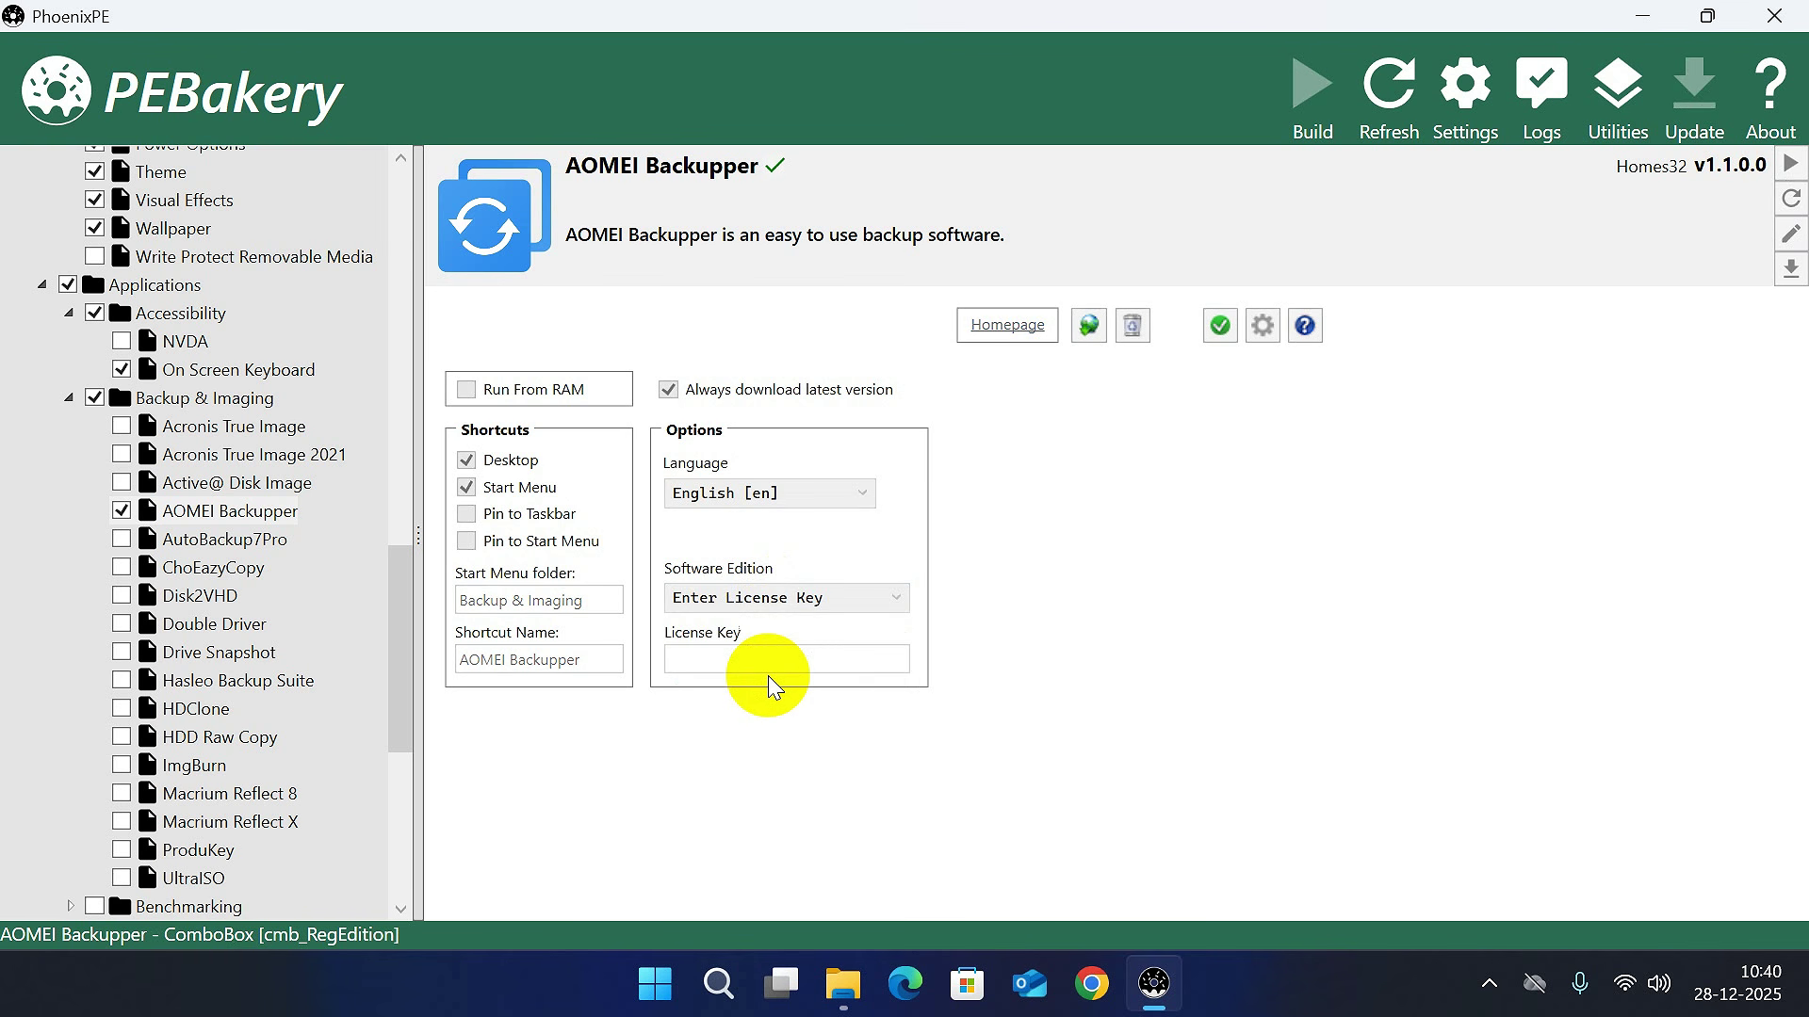
click(699, 661)
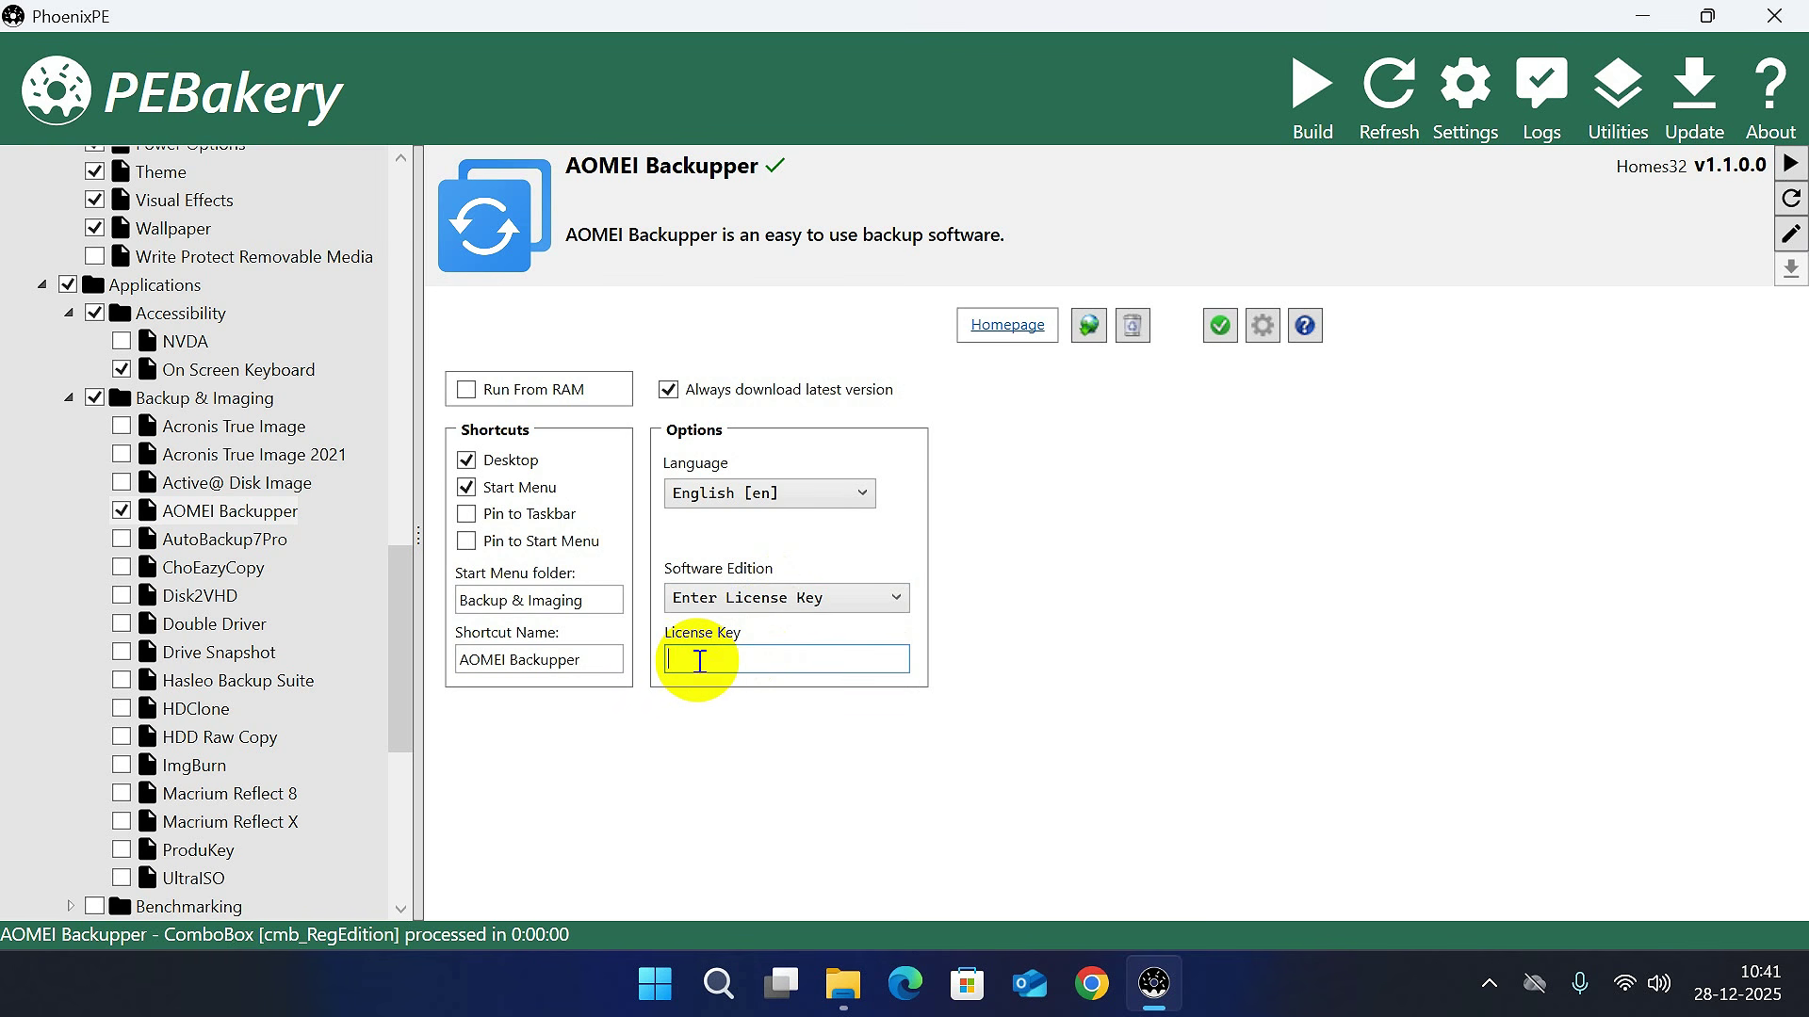
Set AOMEI Backupper's software edition to Import License From Host, and open the AutoBackup7Pro script's options.
click(789, 598)
click(745, 650)
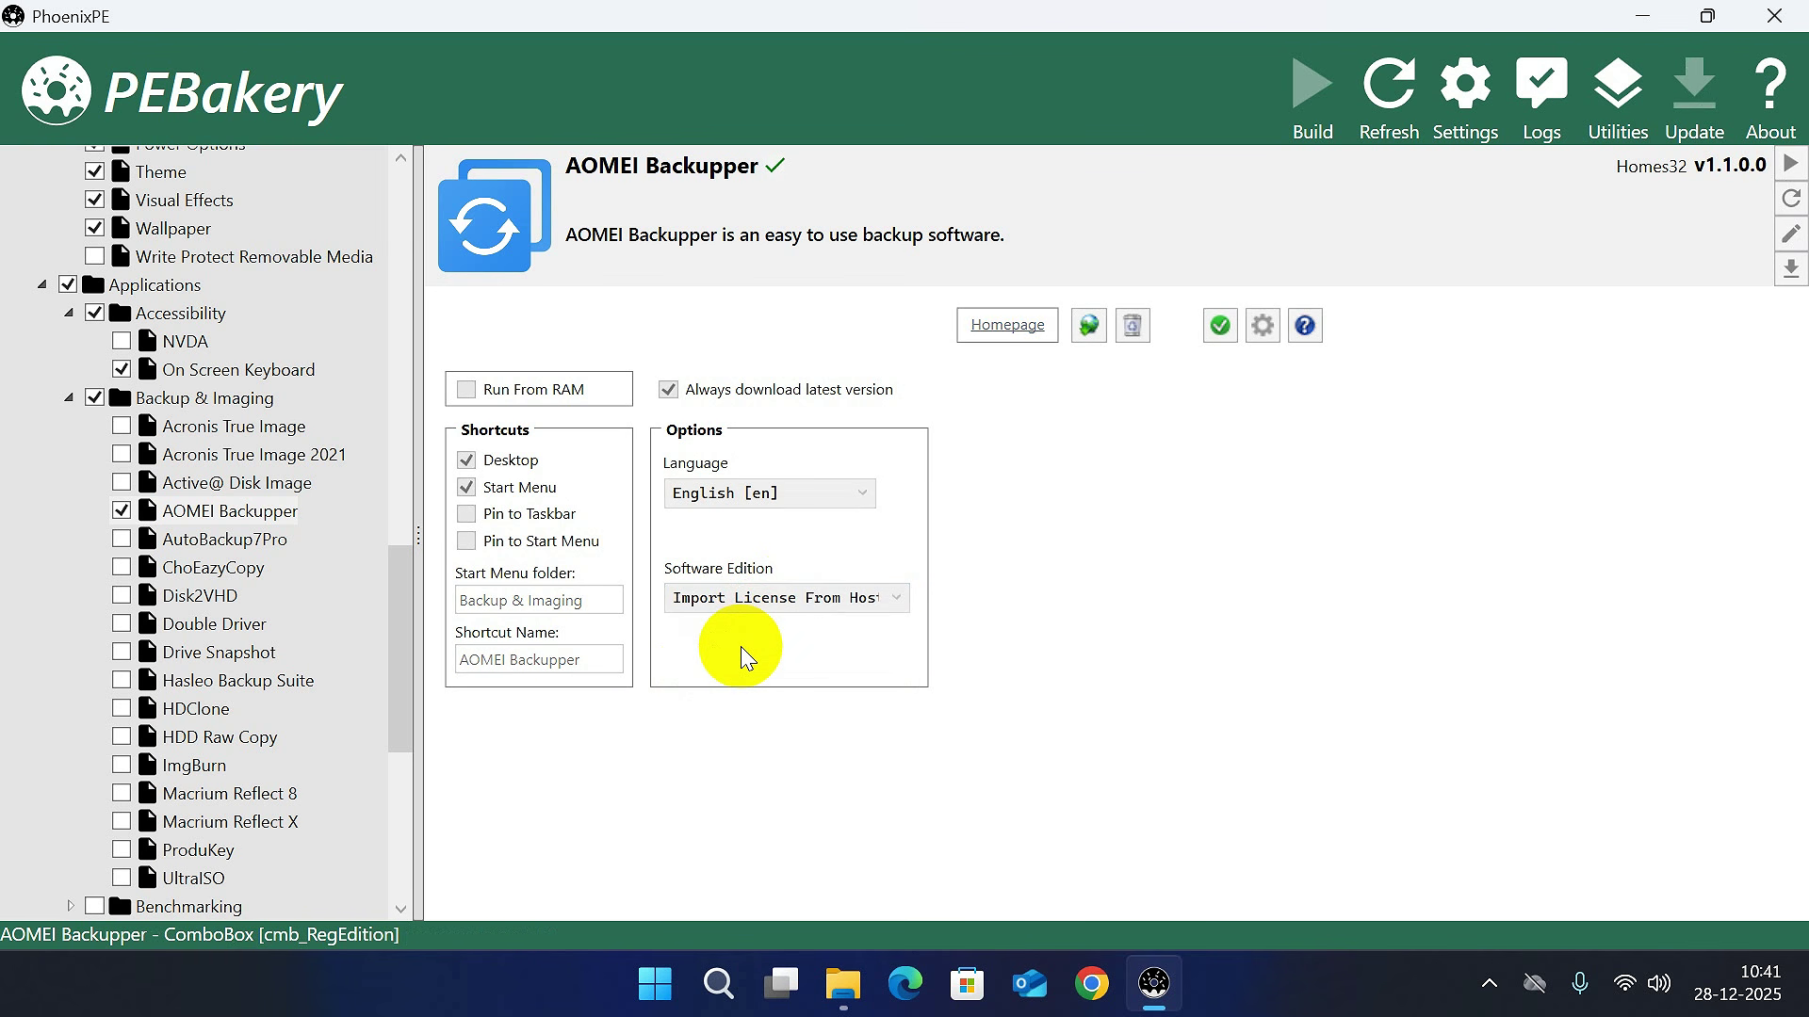
click(222, 544)
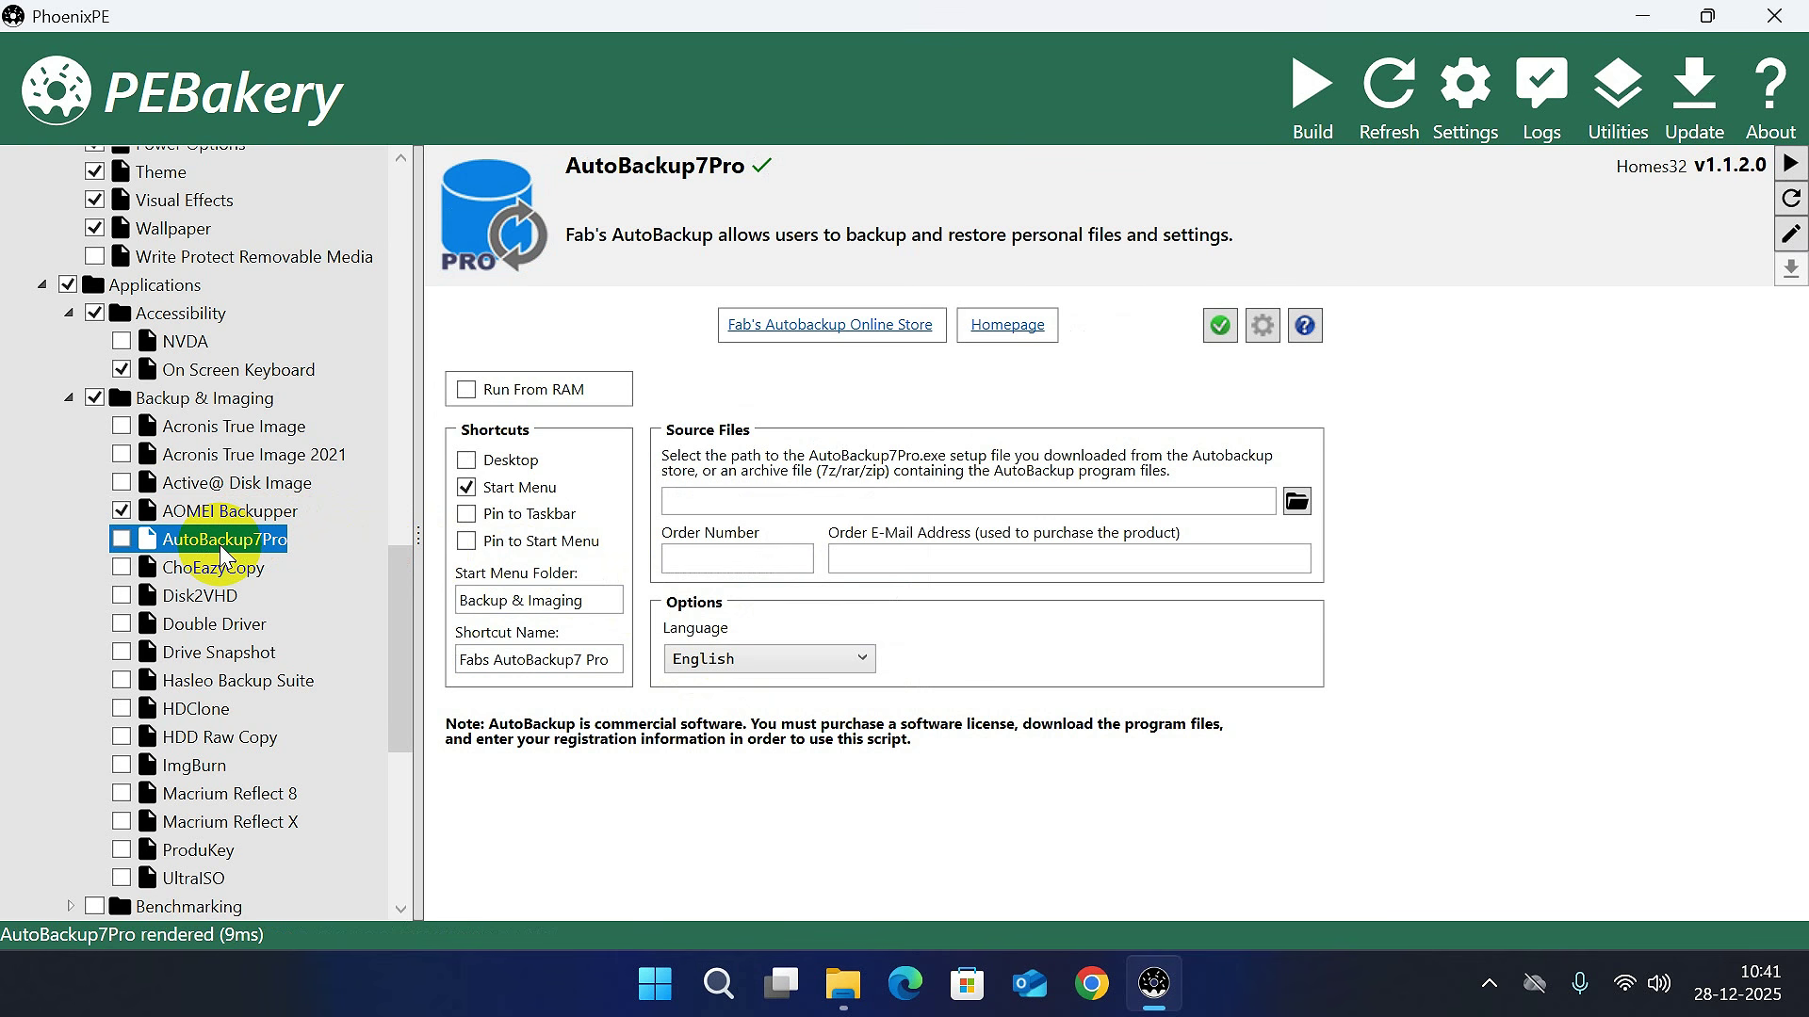
Enable Disk2VHD in the Backup & Imaging applications and review the ChoEazyCopy and Double Driver options.
click(224, 565)
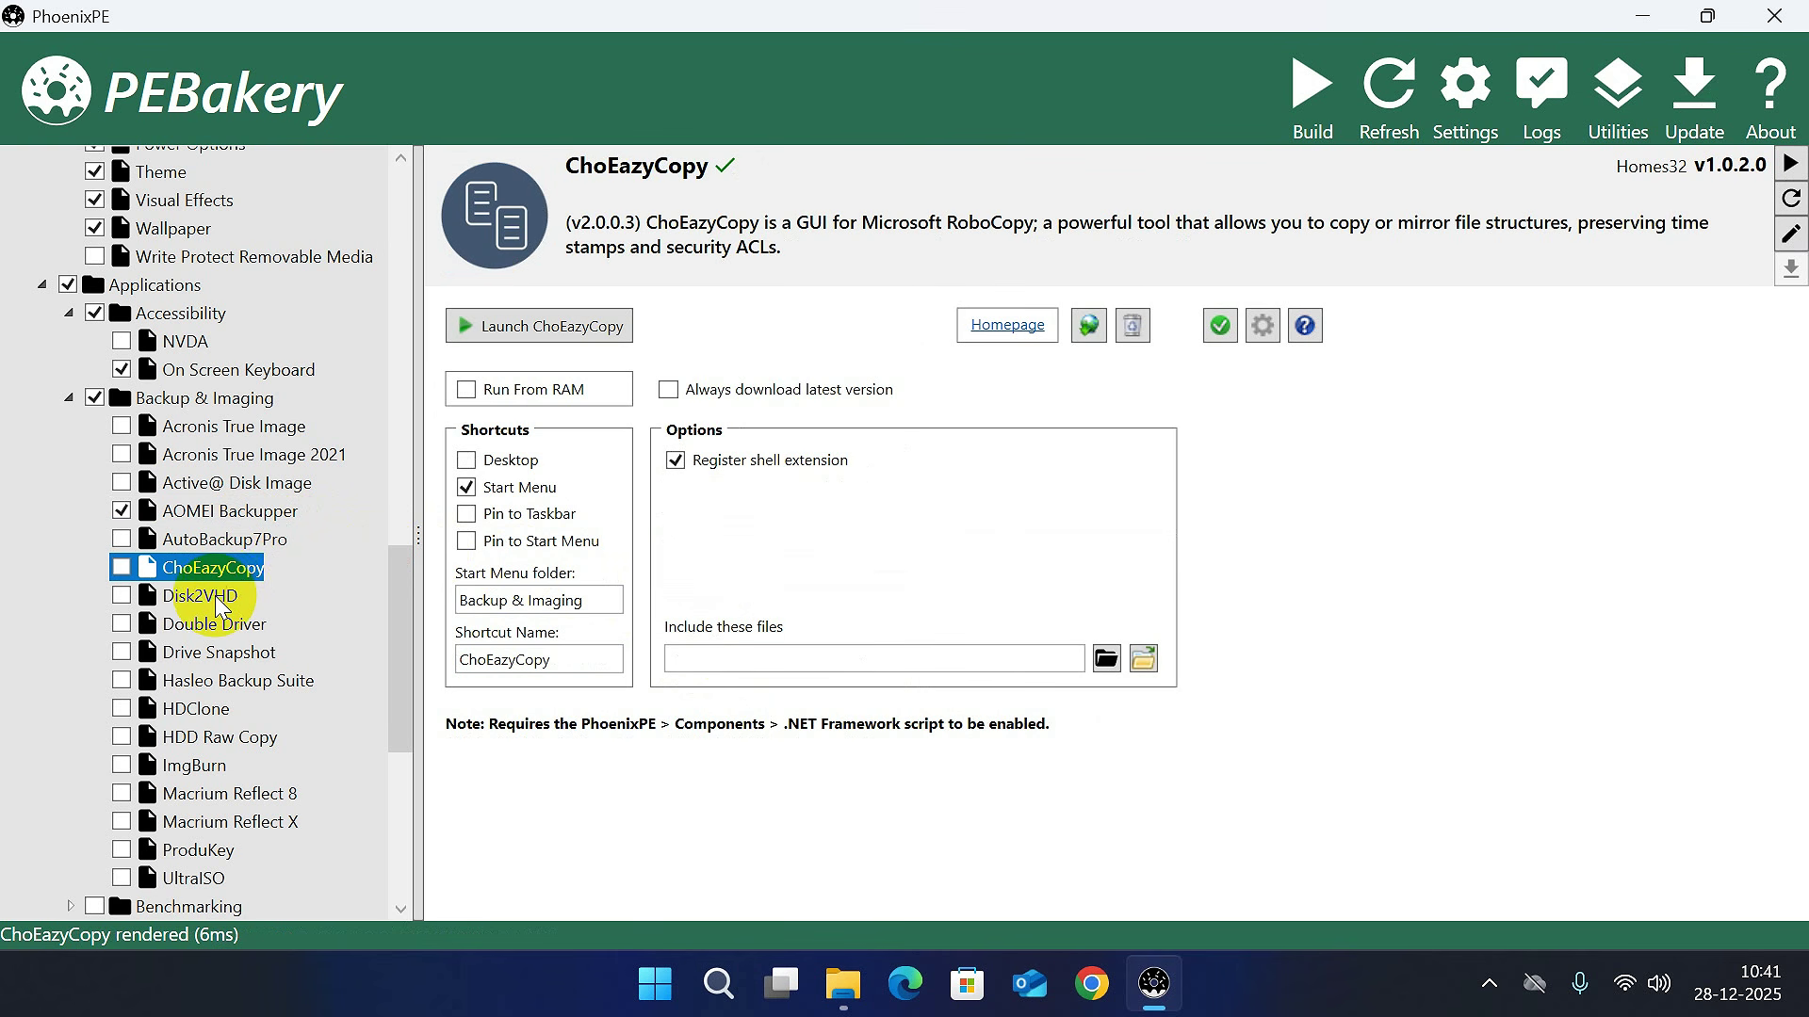
click(217, 599)
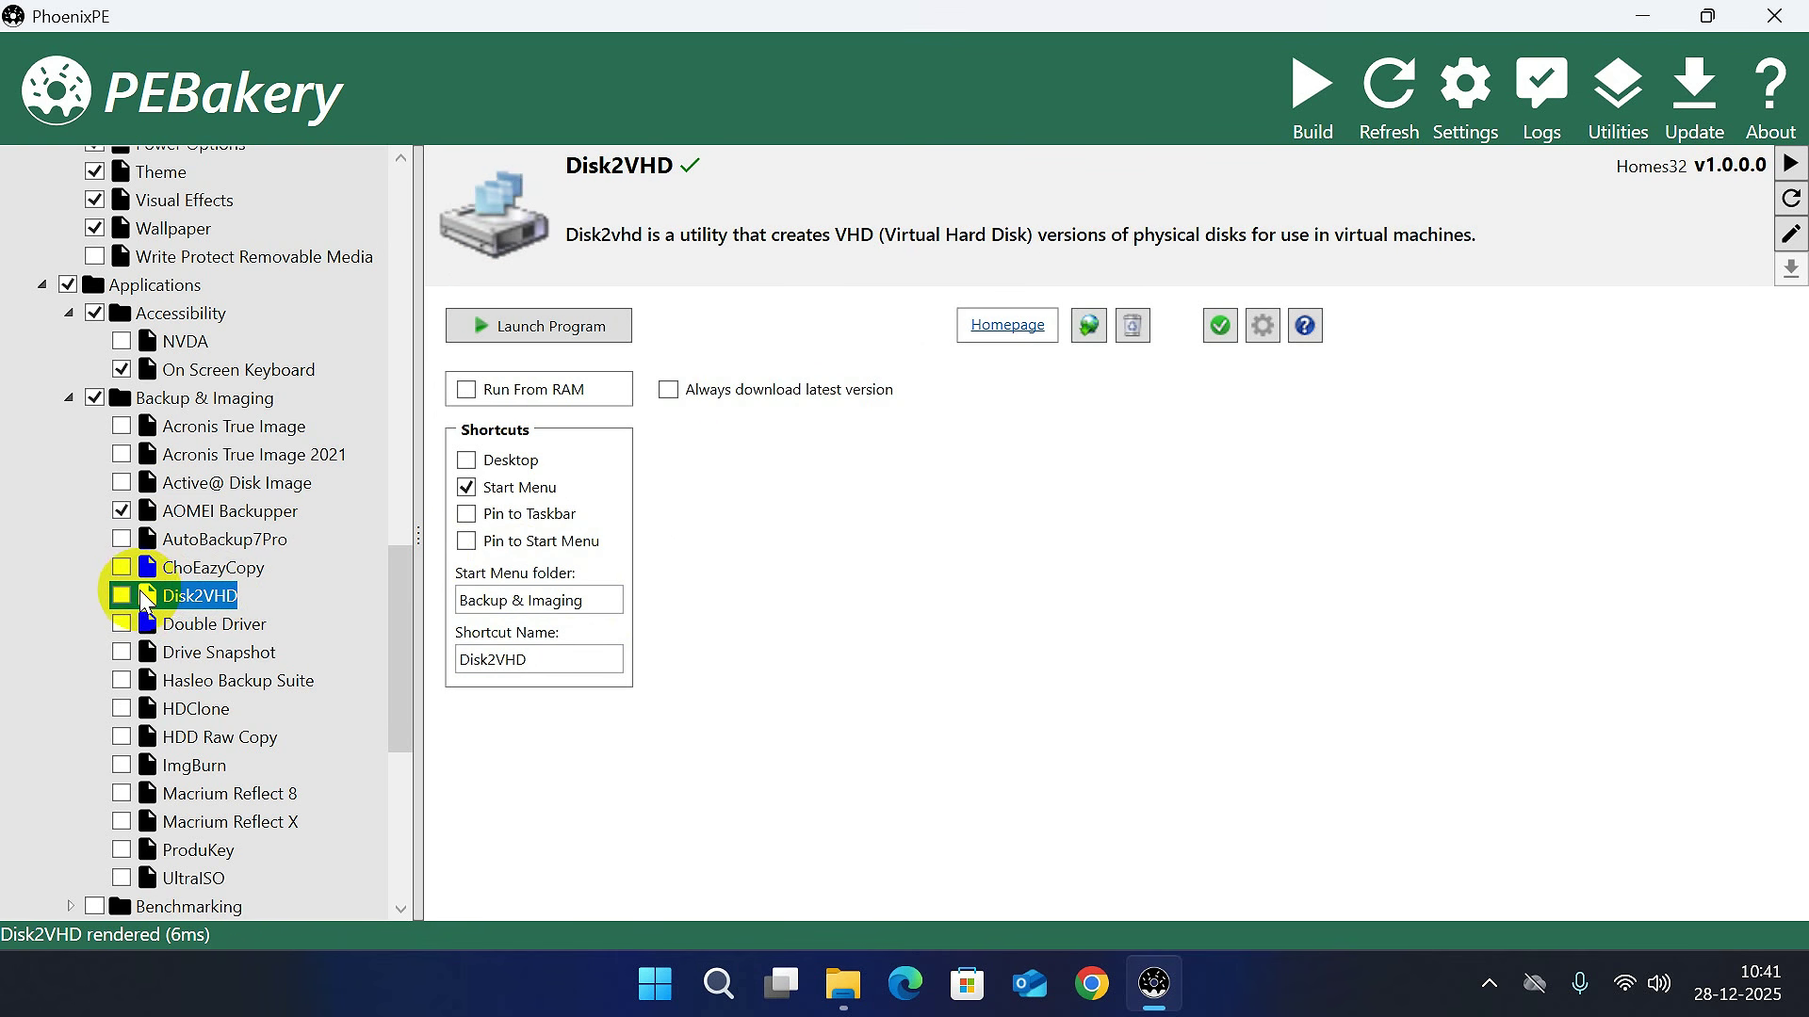
click(193, 626)
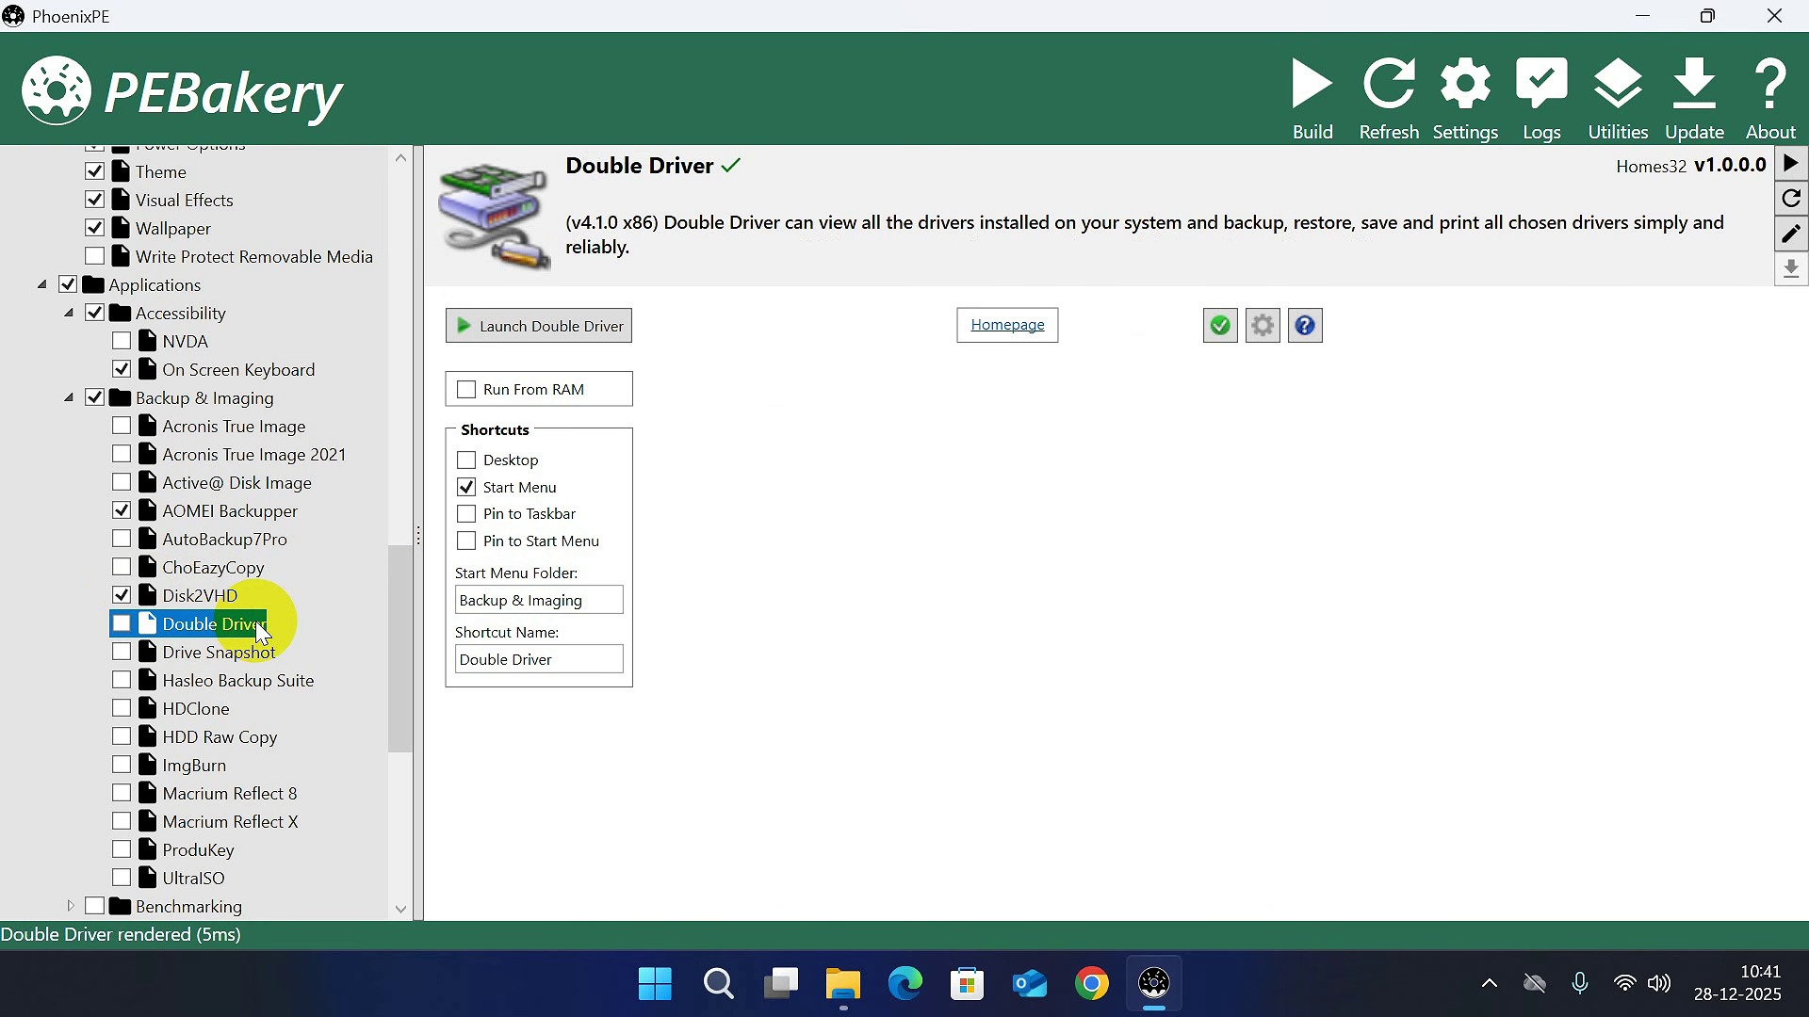
Enable Hasleo Backup Suite in the Backup & Imaging applications with a Desktop shortcut.
click(215, 689)
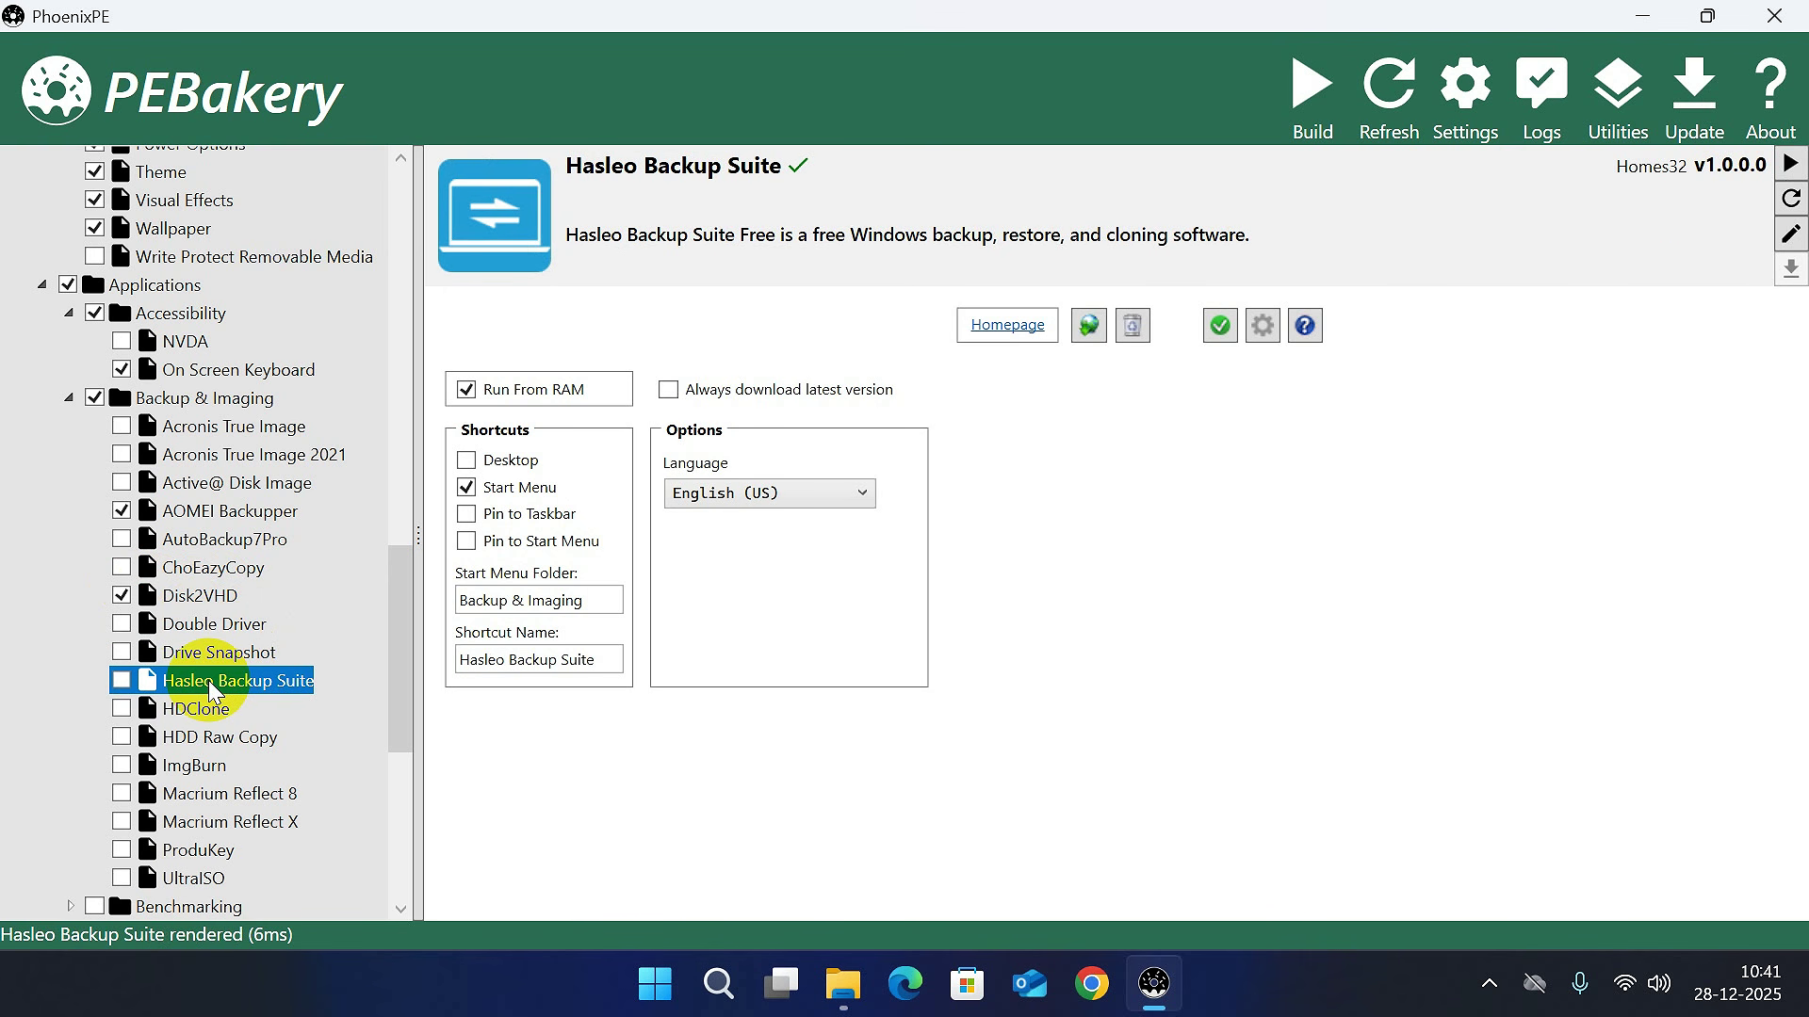
click(121, 681)
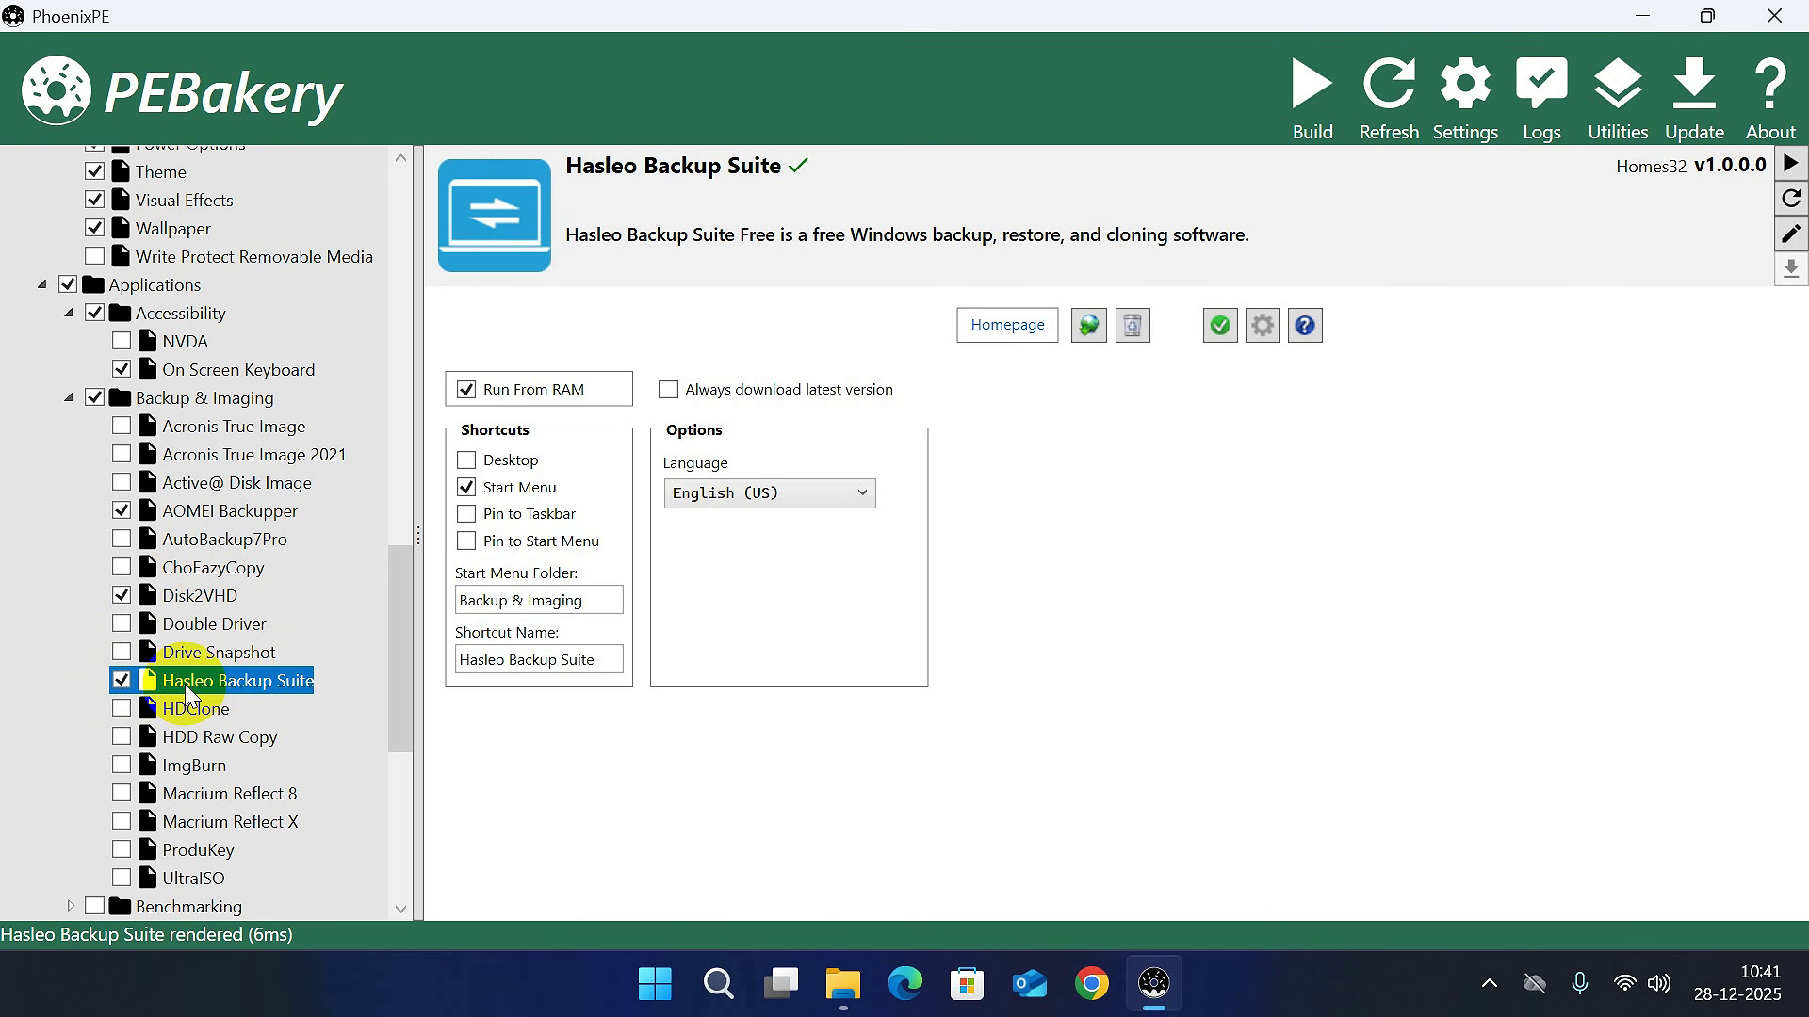
click(469, 462)
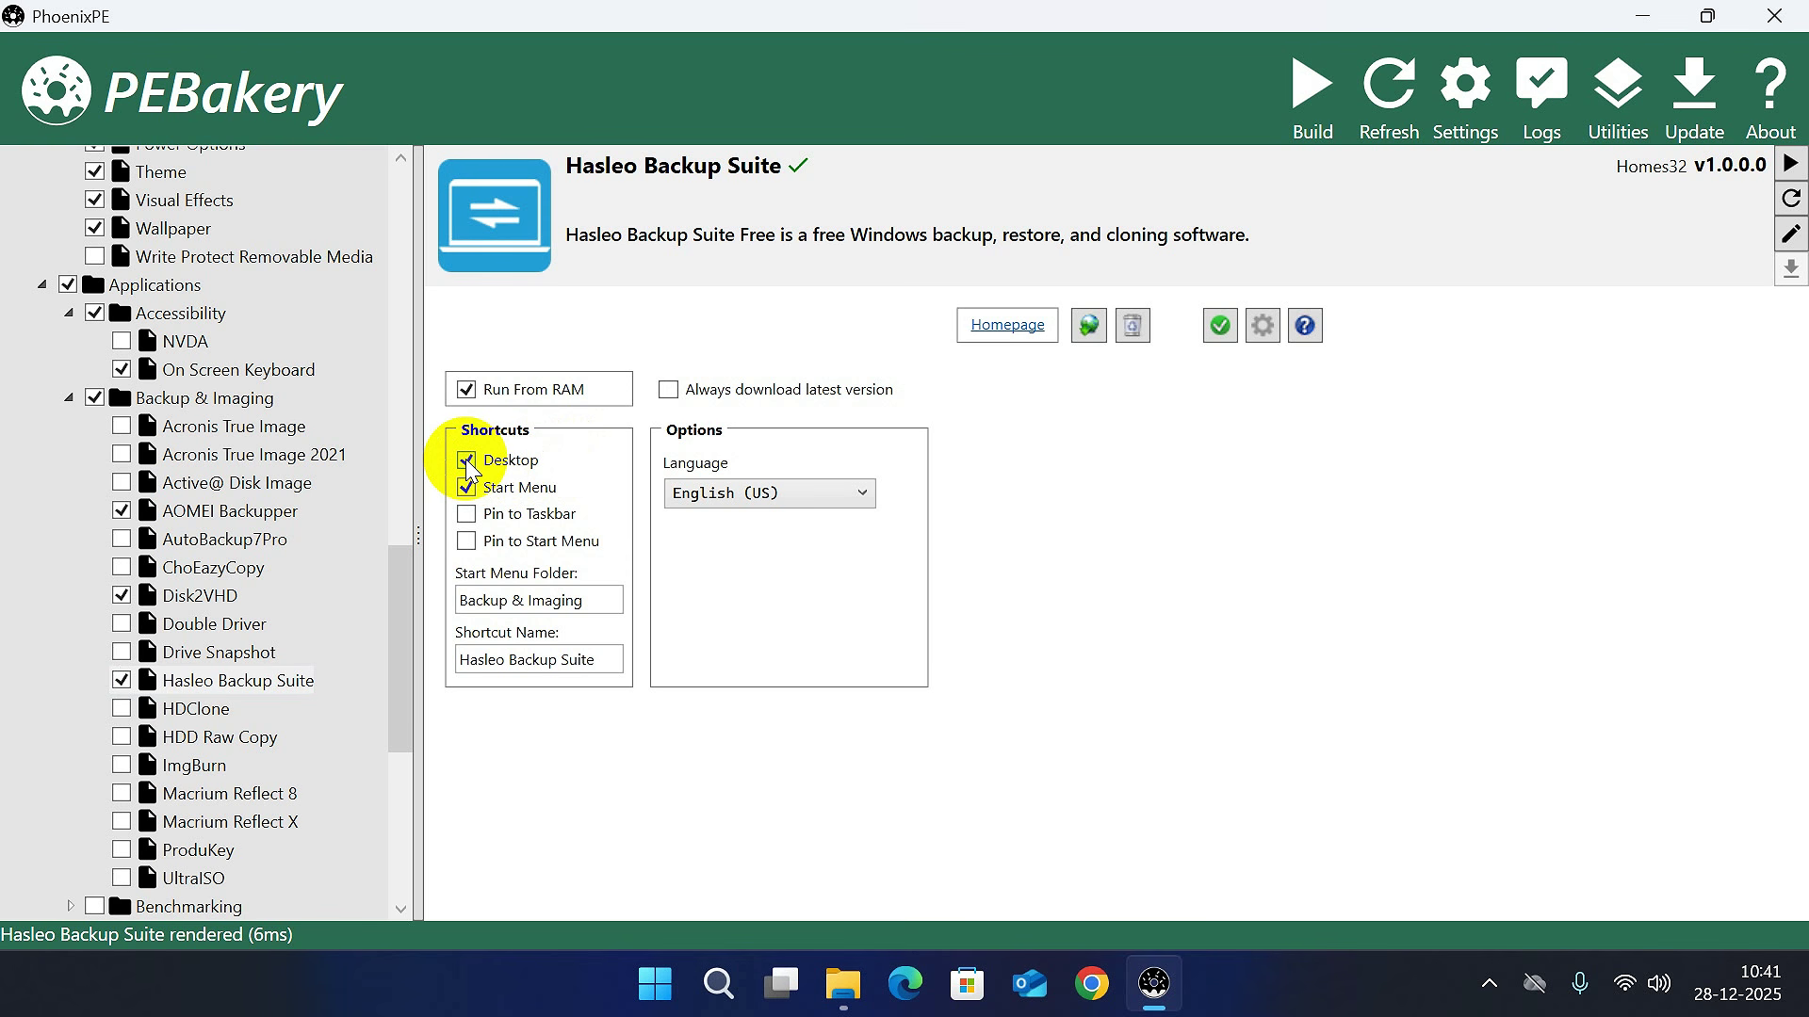
Examine the options of the remaining Backup & Imaging scripts, from HDClone through UltraISO.
scroll(323, 679, down, 3)
click(202, 429)
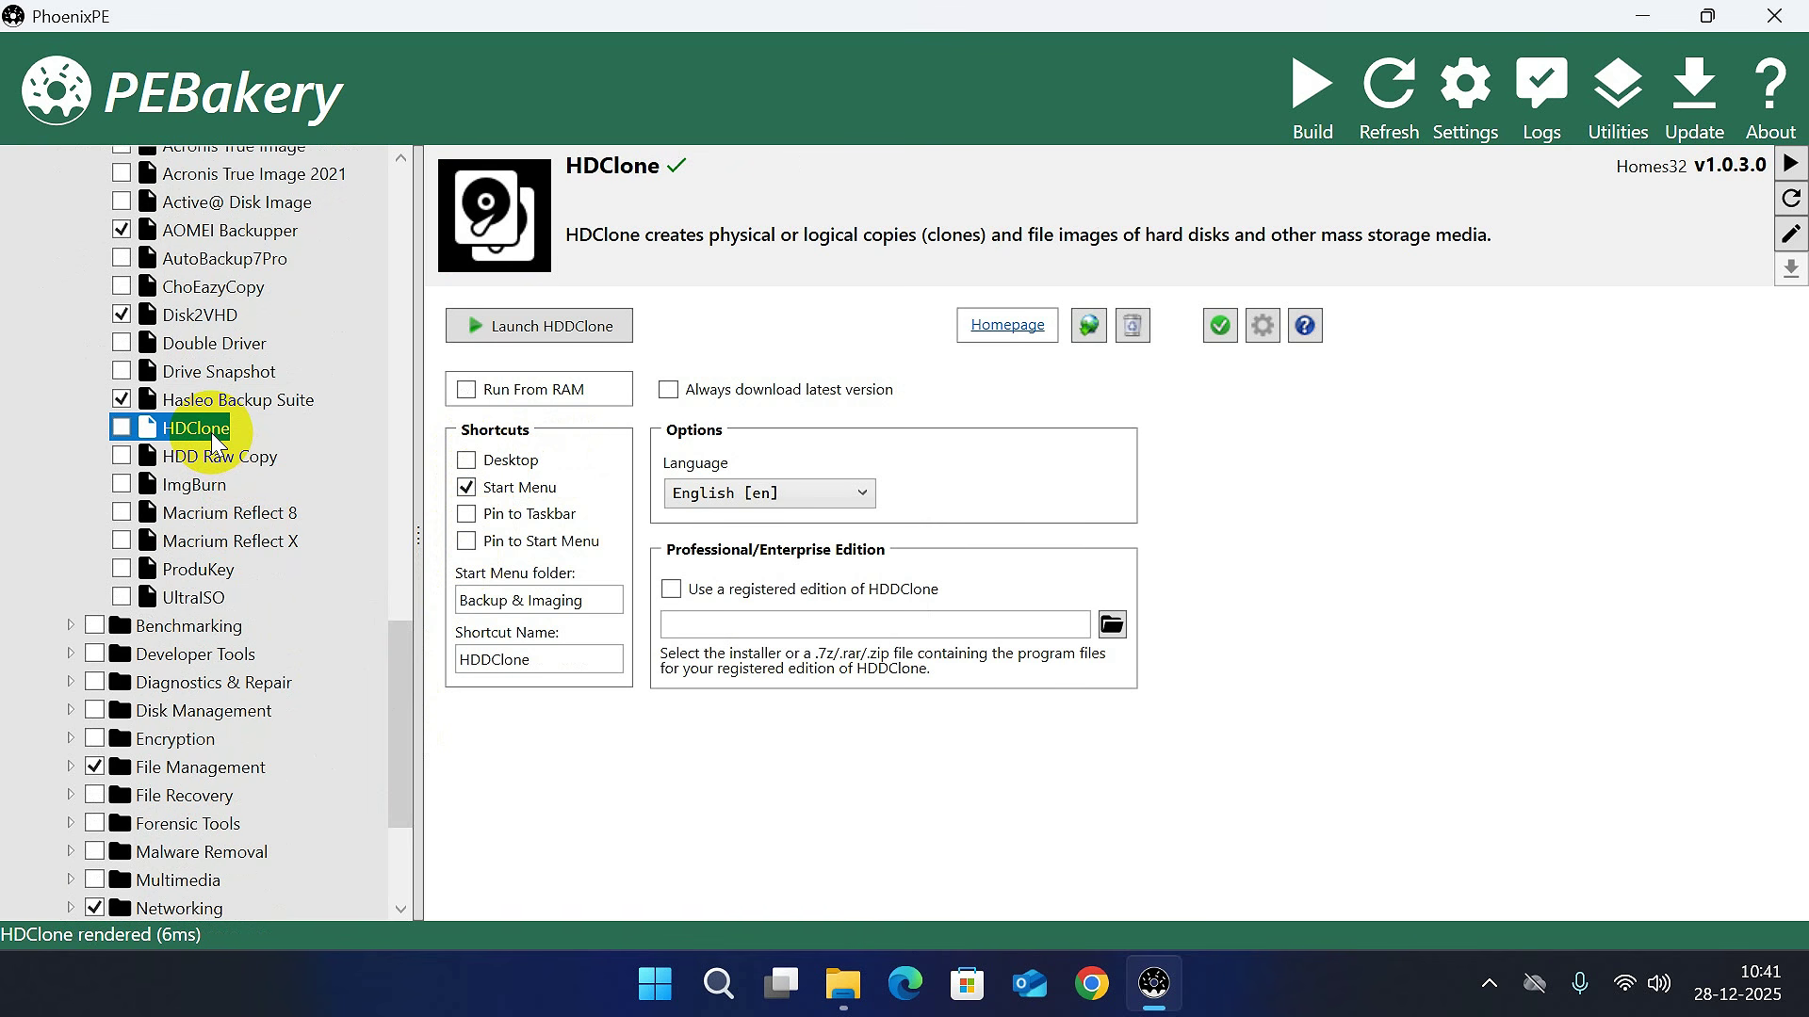
click(215, 458)
click(213, 485)
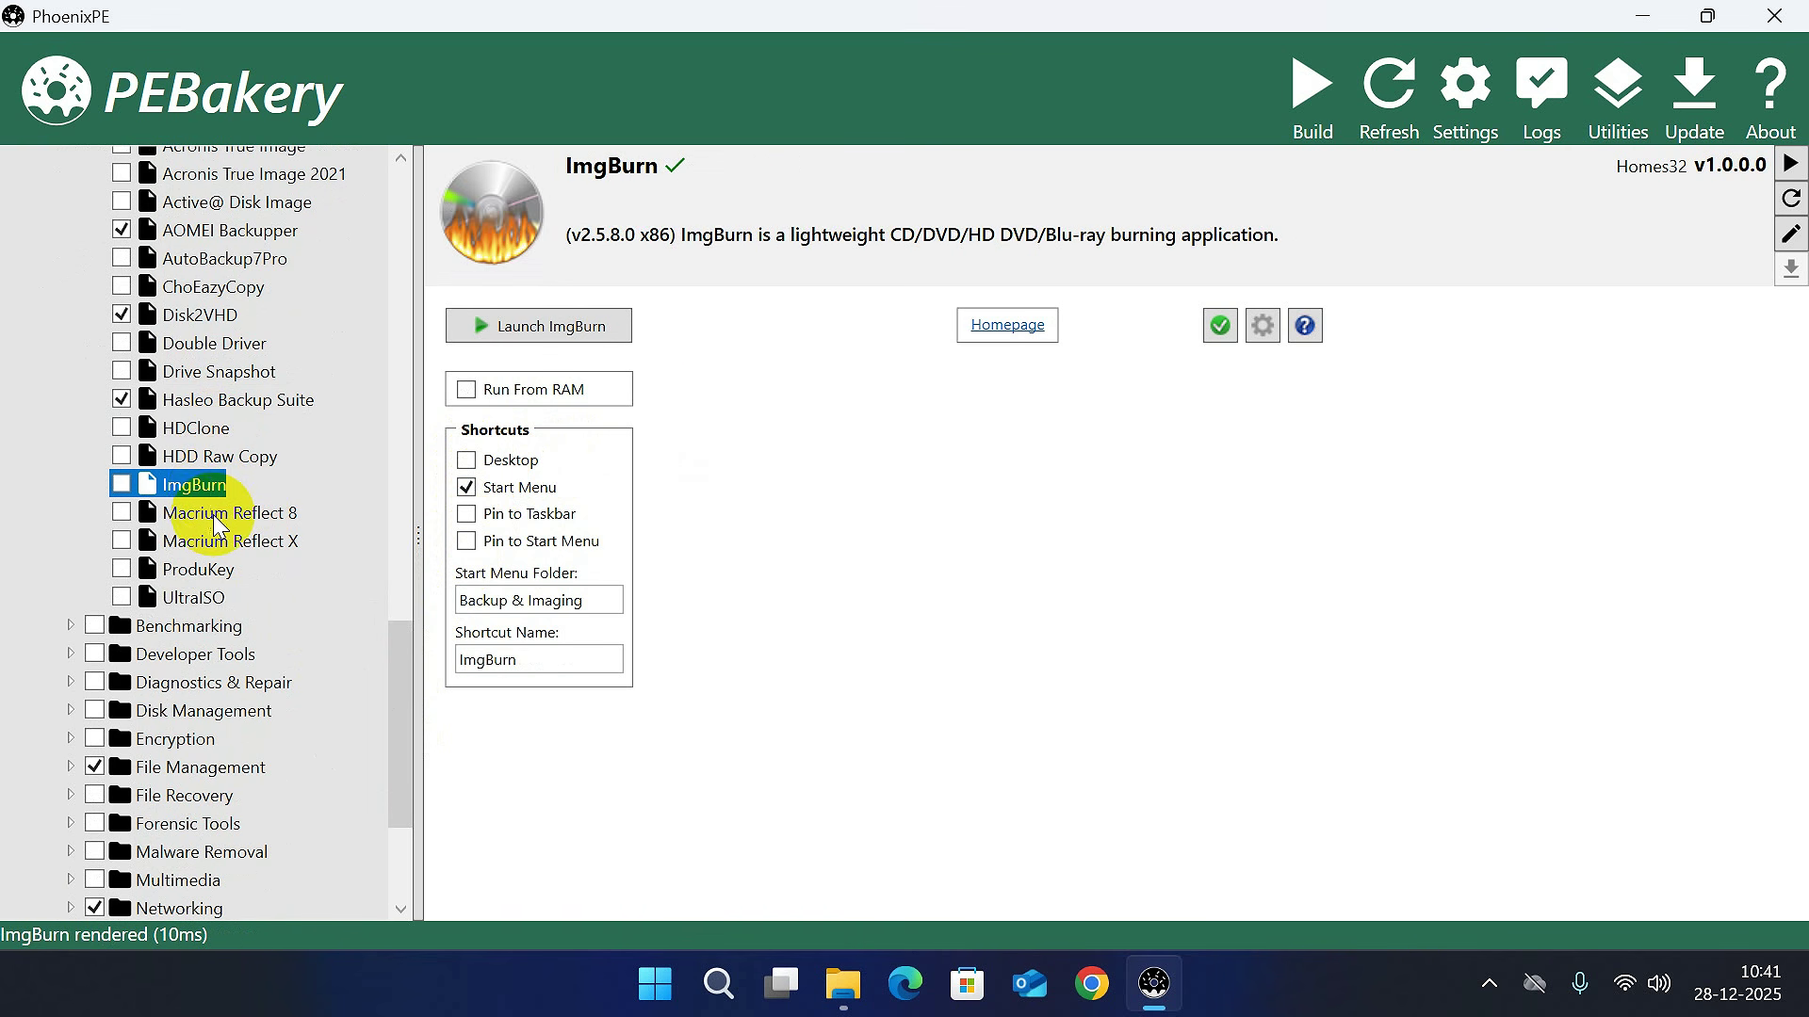
click(215, 514)
click(215, 542)
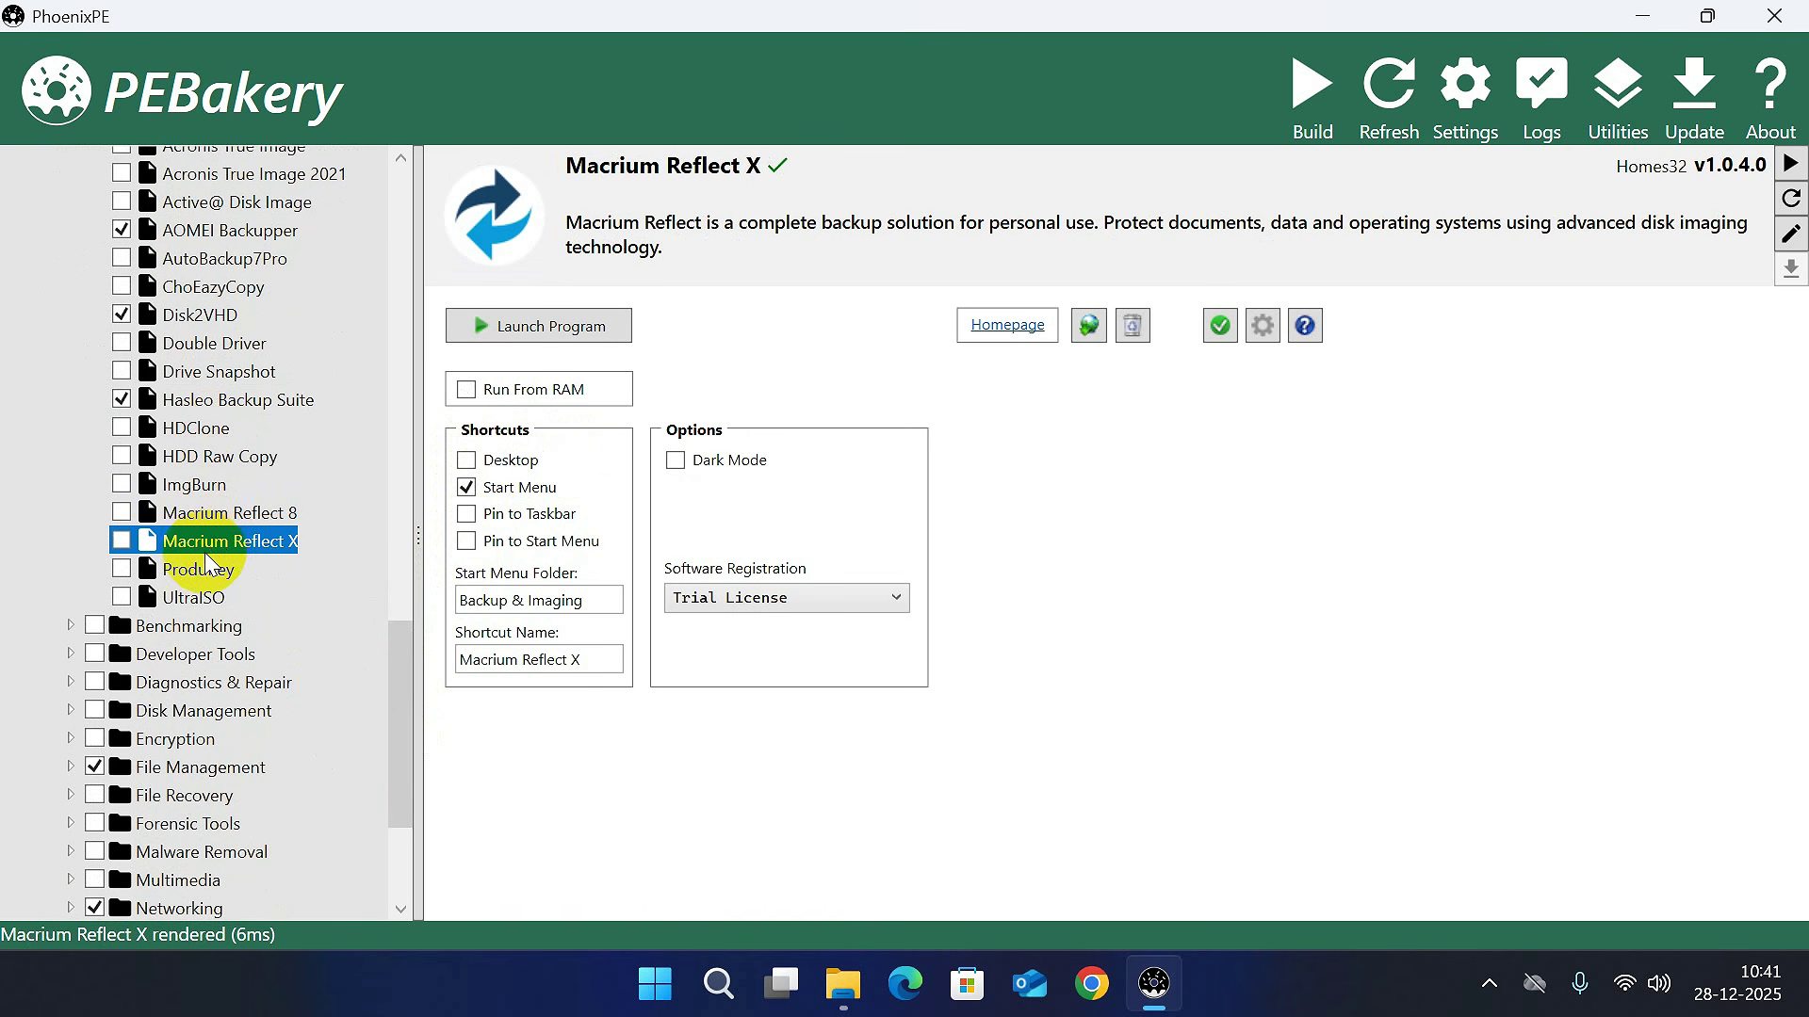
click(190, 567)
click(187, 596)
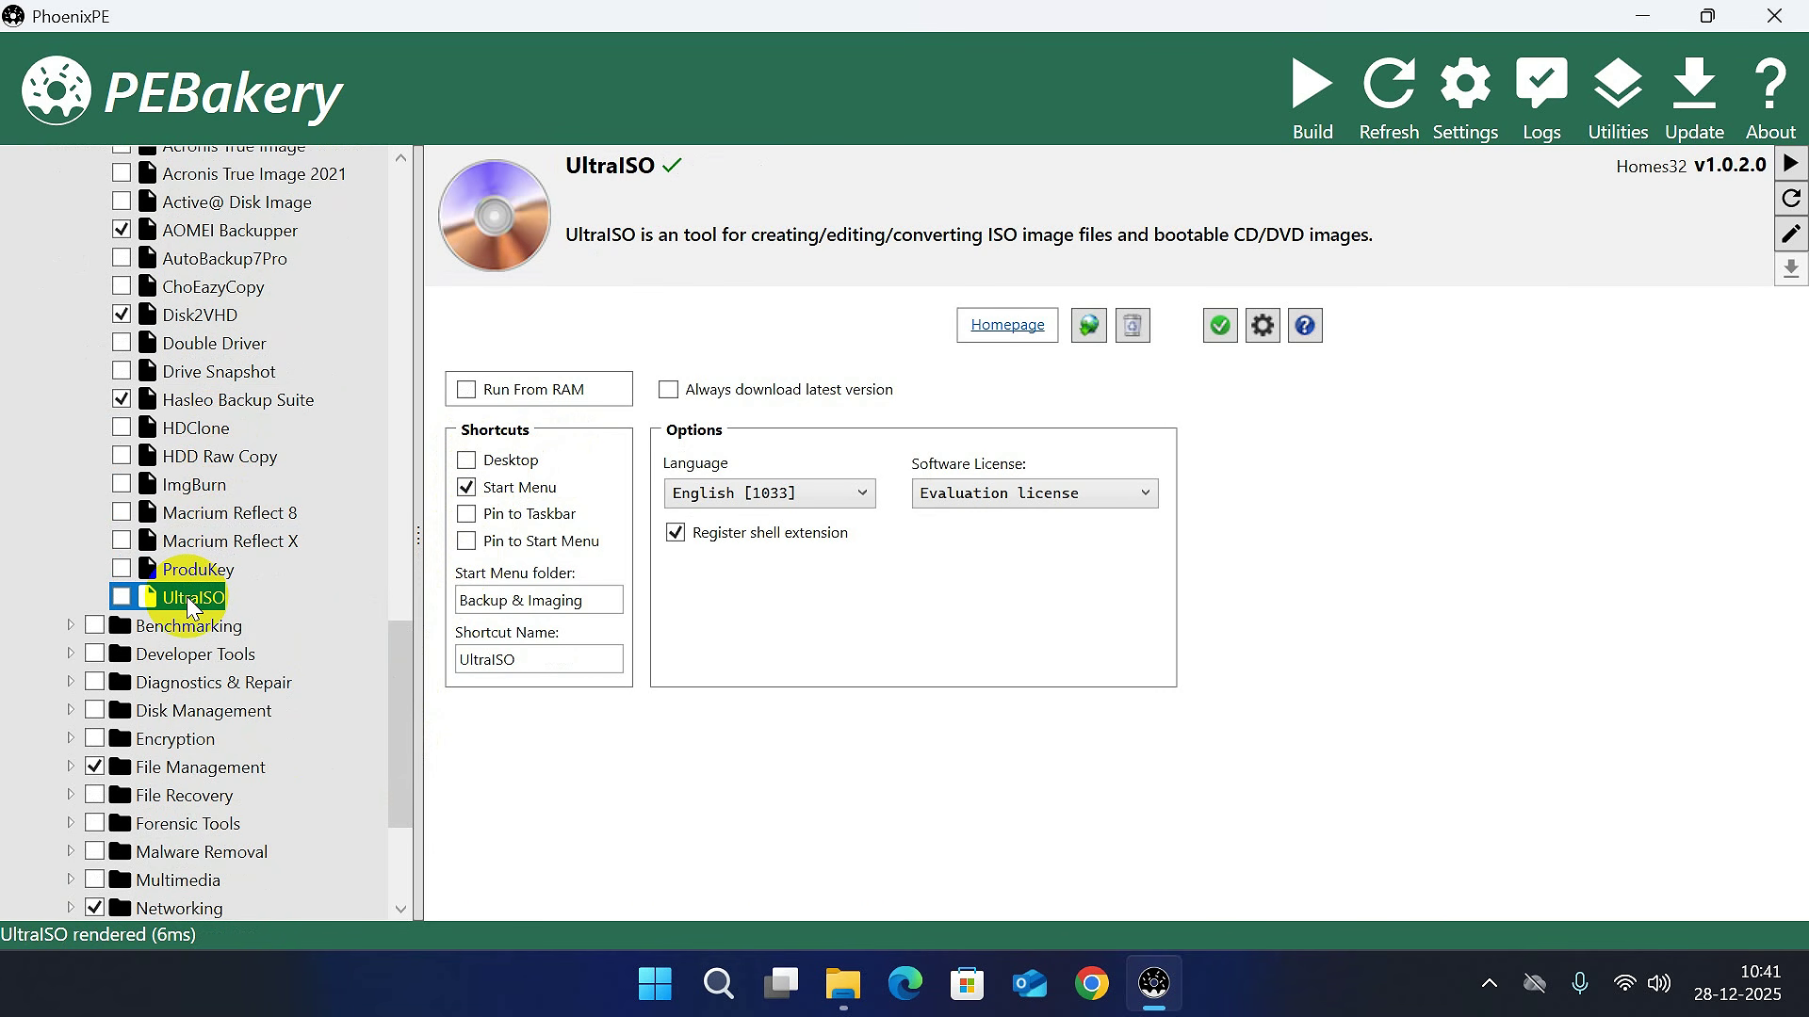
Enable OCCT in the Benchmarking applications and look through the Developer Tools scripts.
click(69, 625)
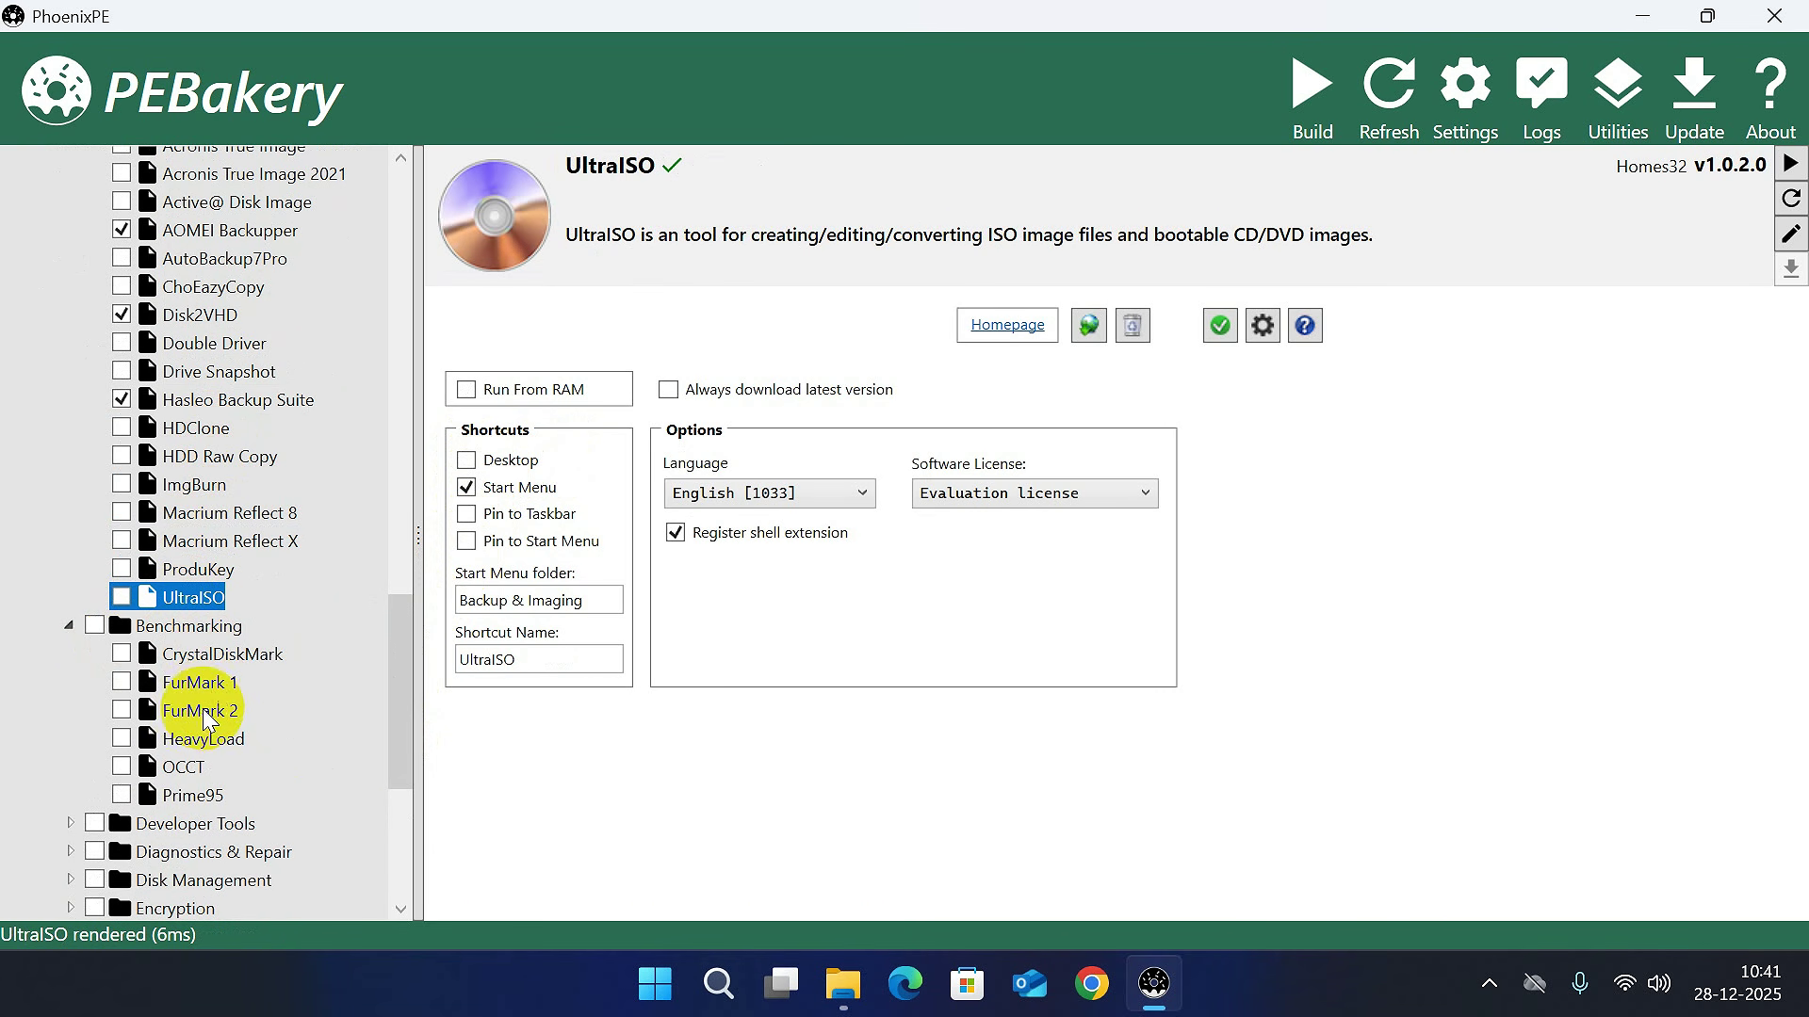
click(122, 769)
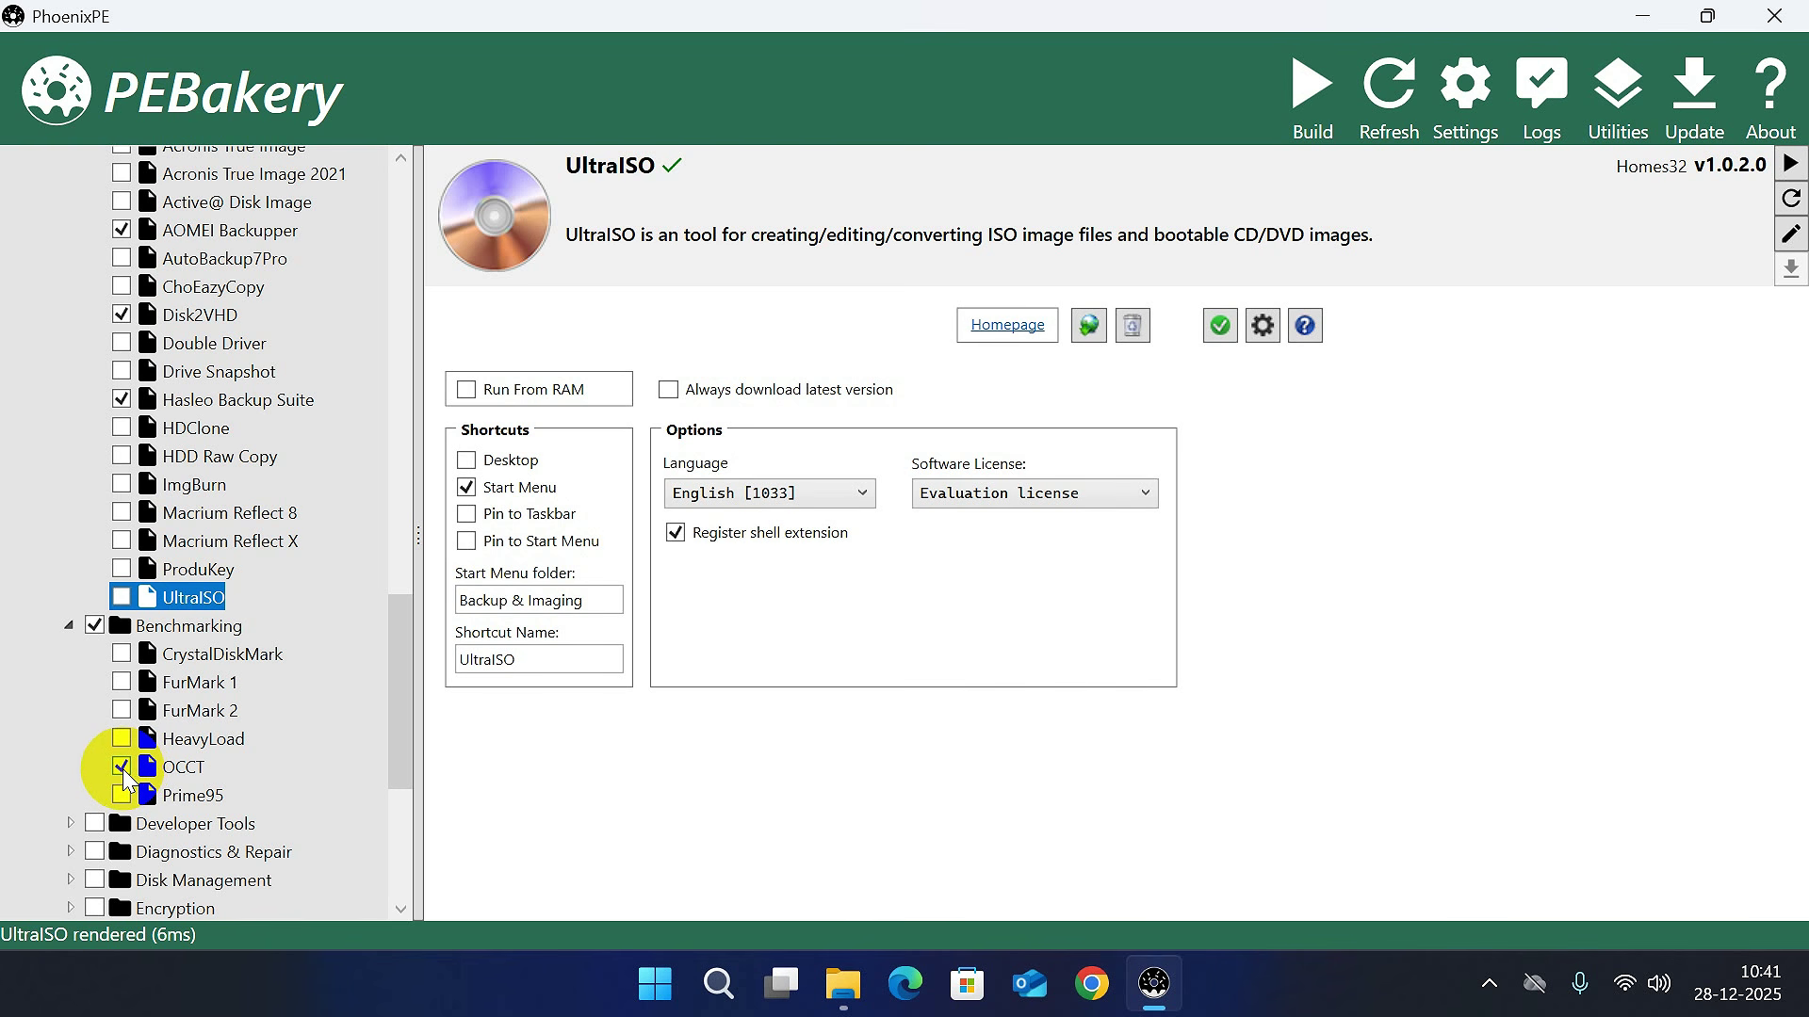
click(70, 823)
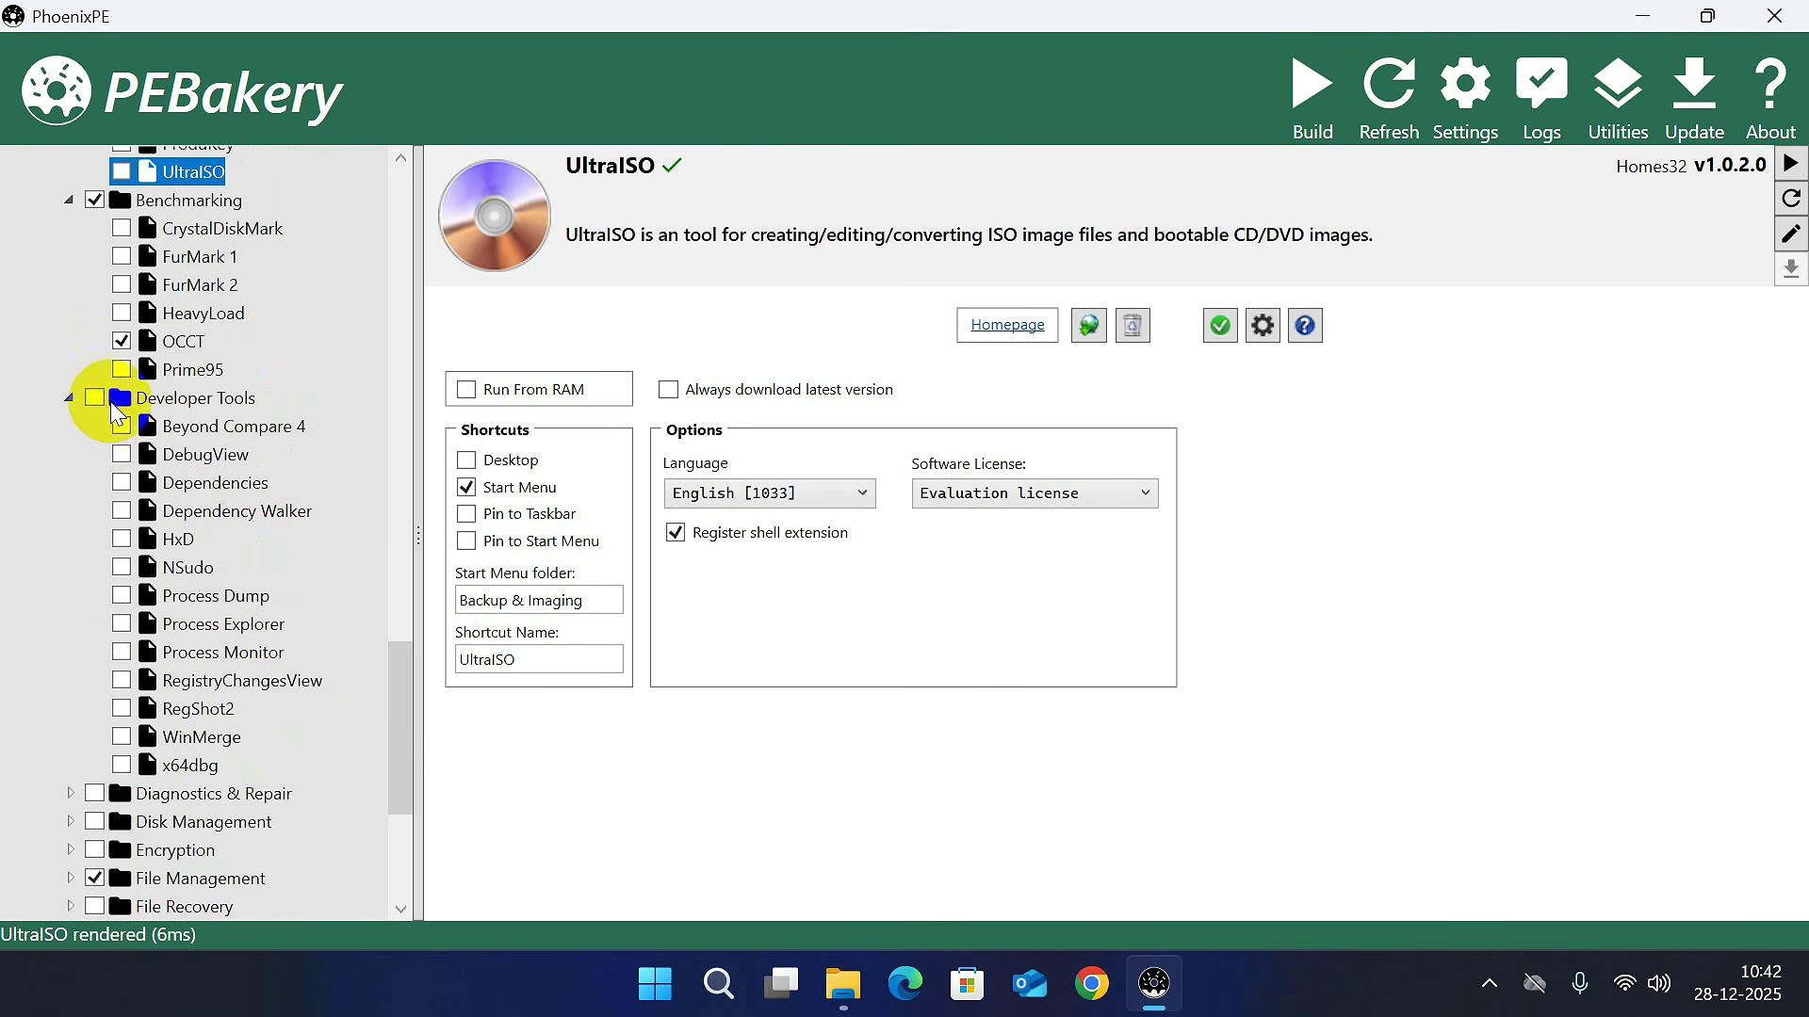
click(203, 398)
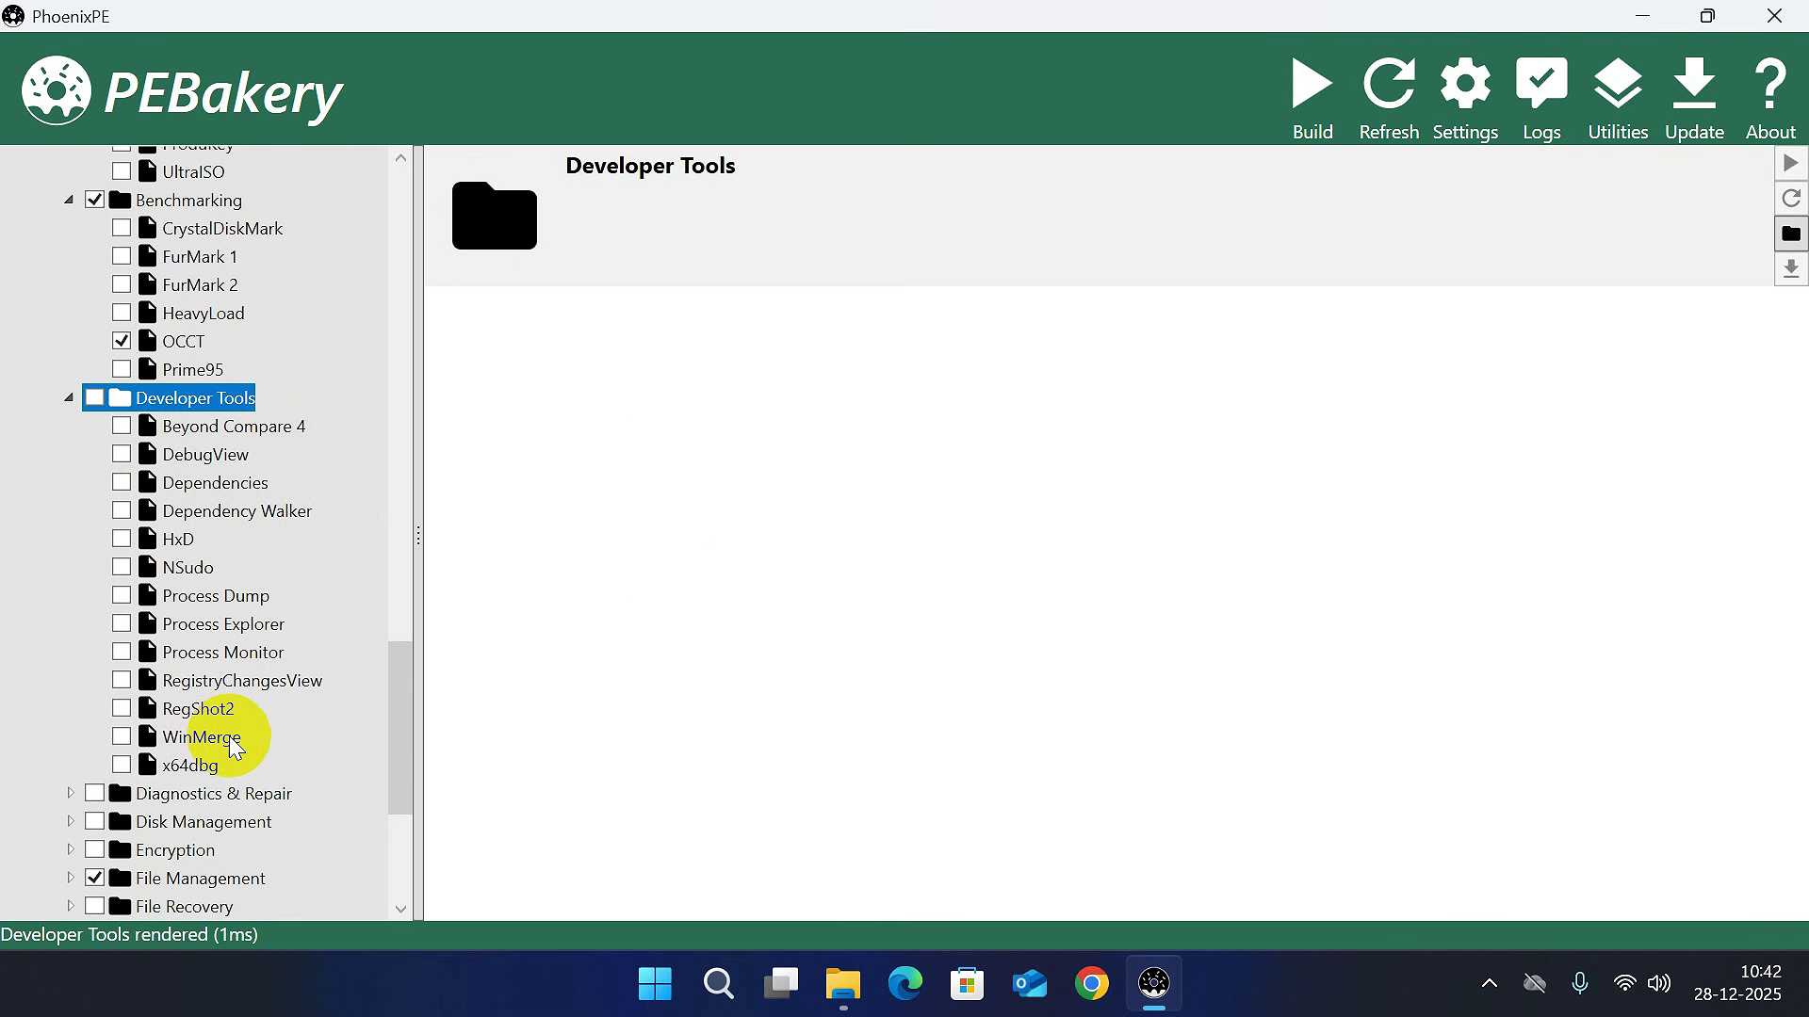
drag(405, 702, 403, 799)
Enable Victoria in the Diagnostics & Repair applications with a Desktop shortcut.
click(262, 429)
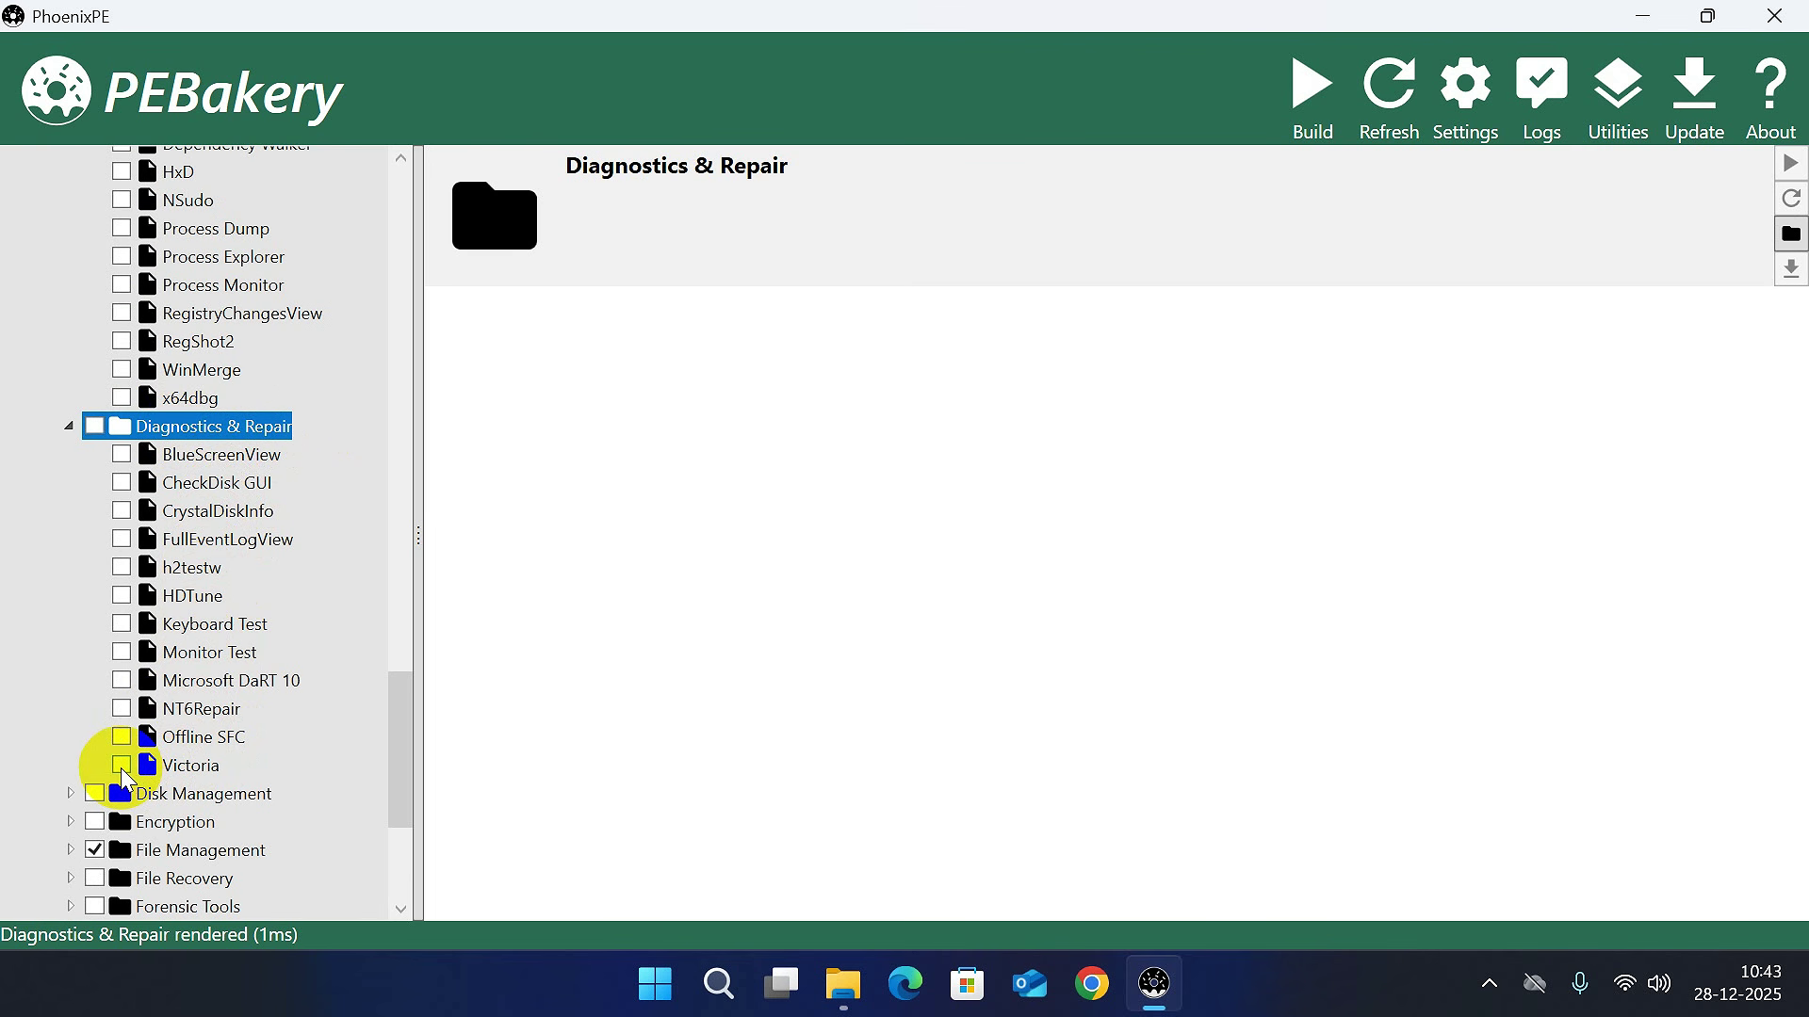
click(186, 766)
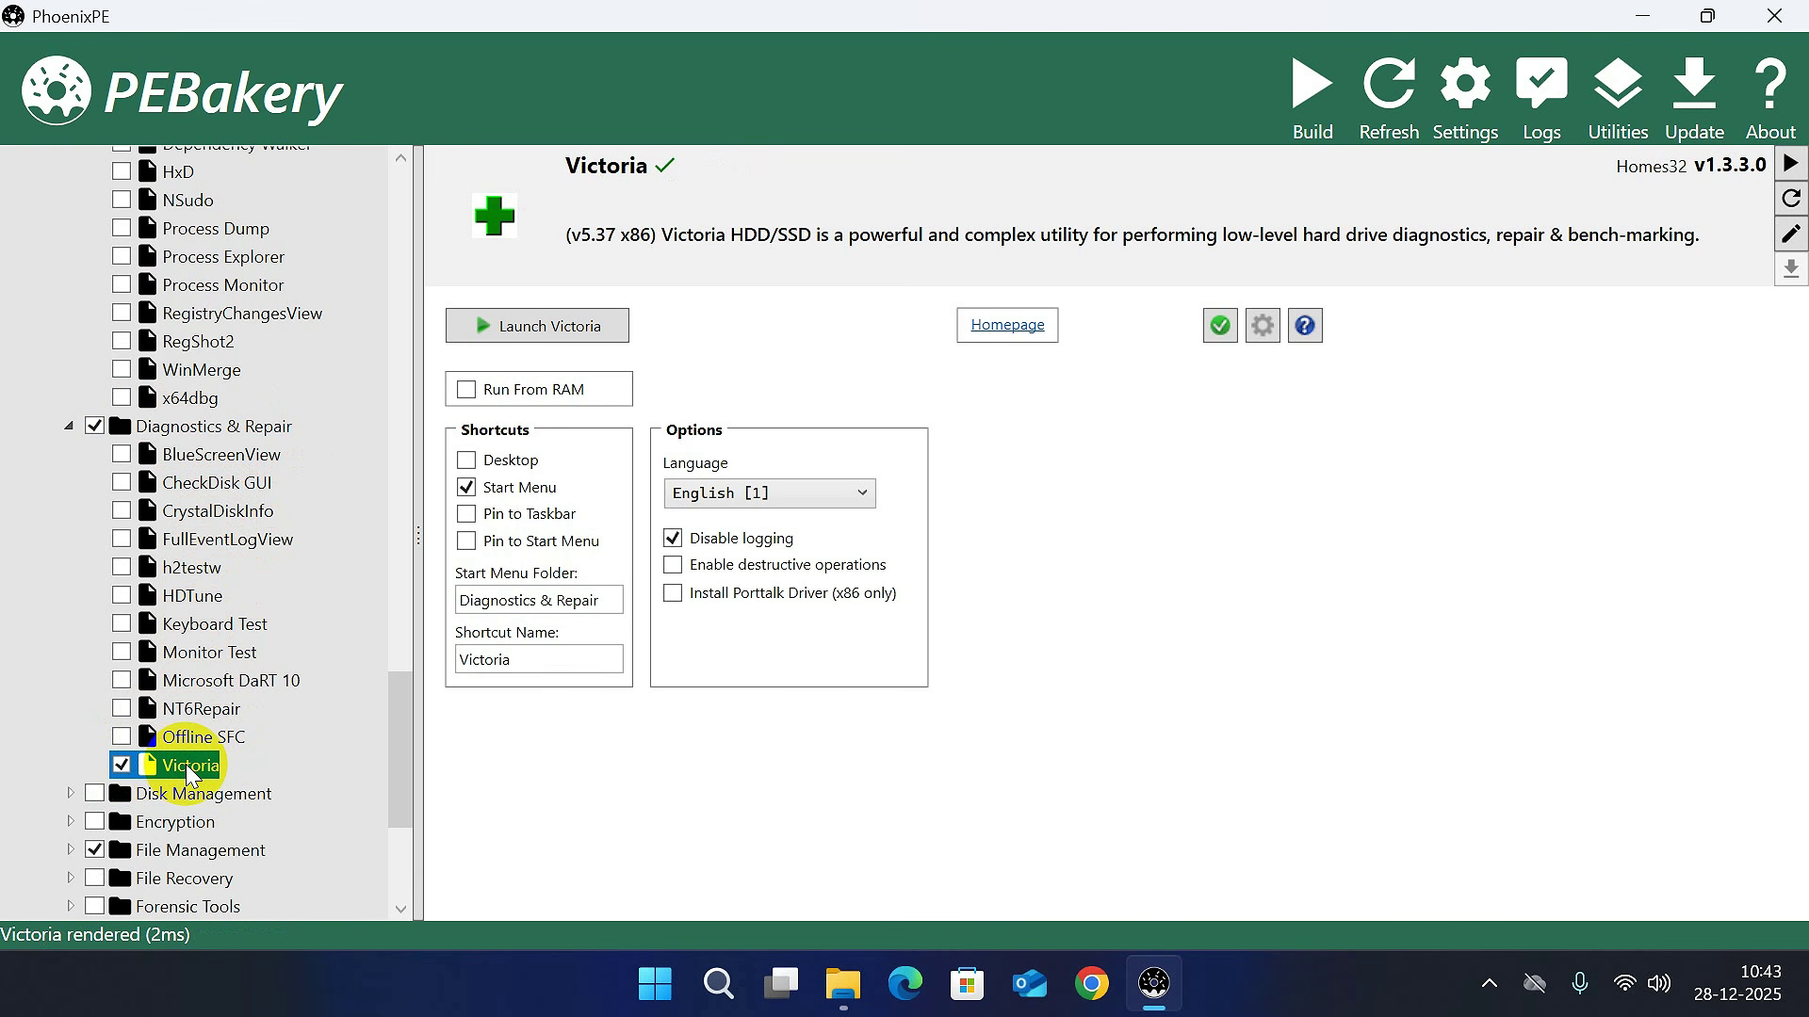
click(468, 459)
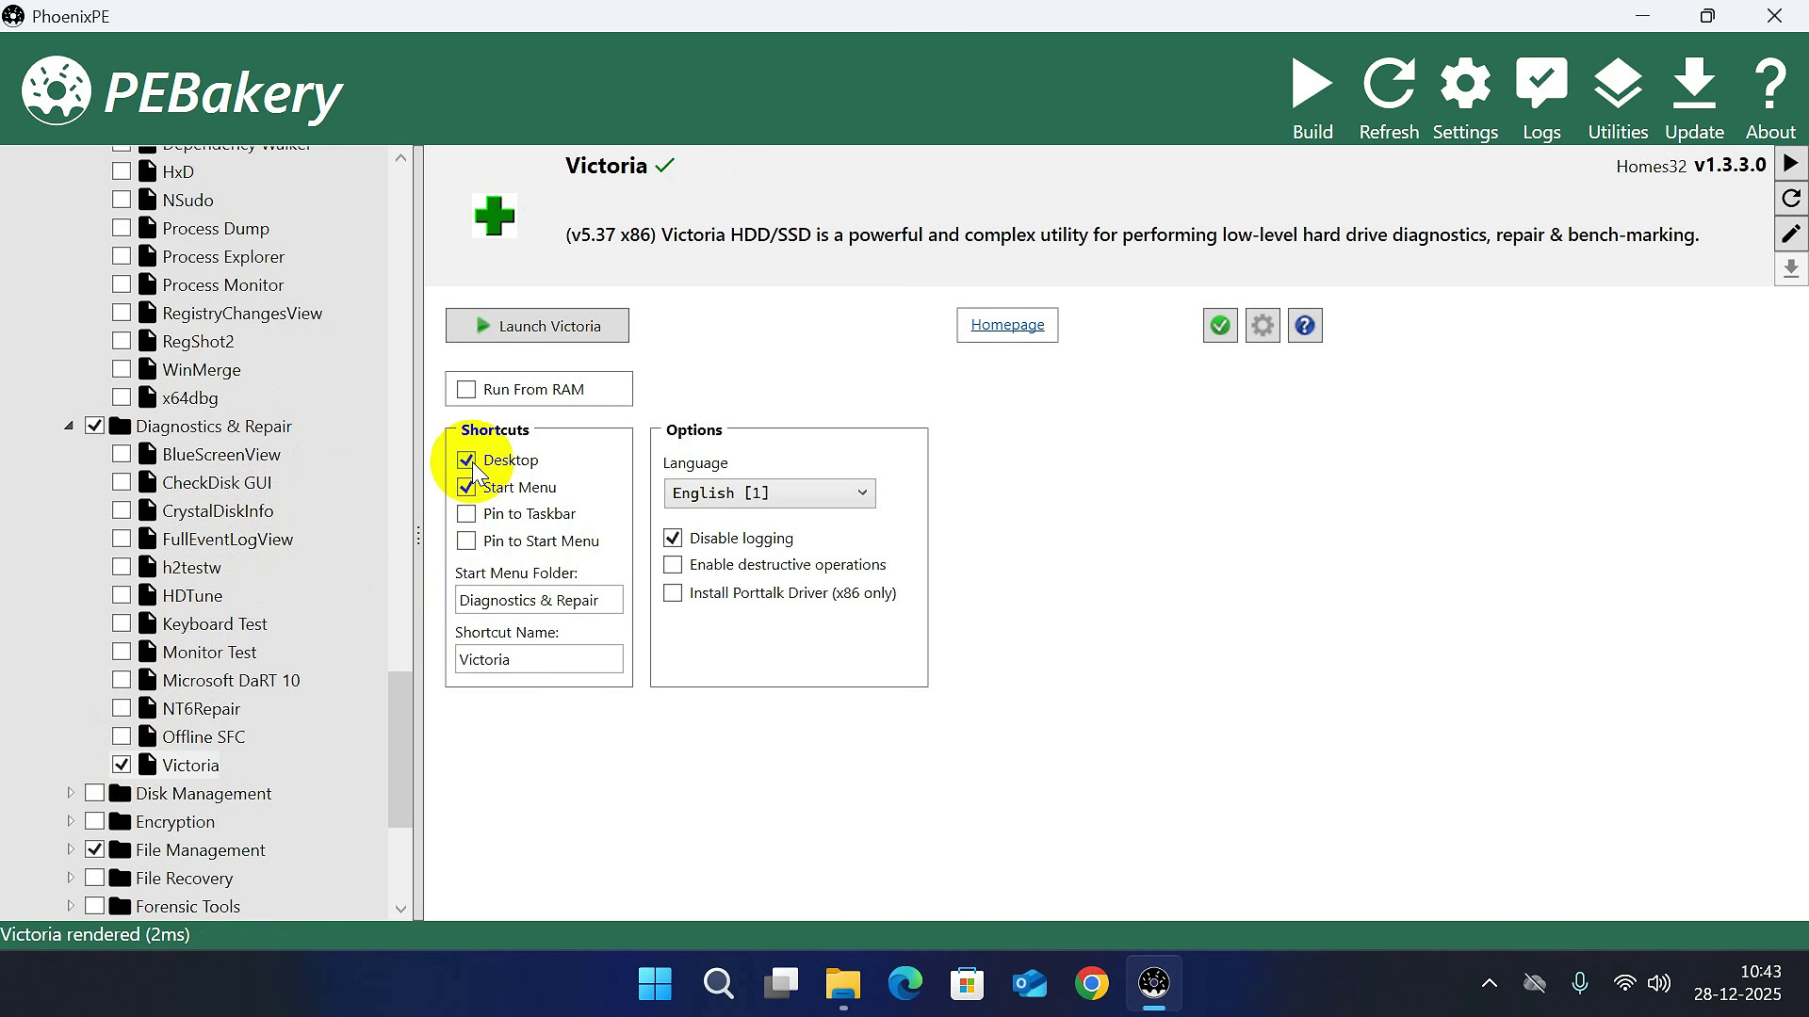
Enable AOMEI Partition Assistant in the Disk Management applications with a Desktop shortcut.
click(71, 793)
scroll(243, 256, down, 7)
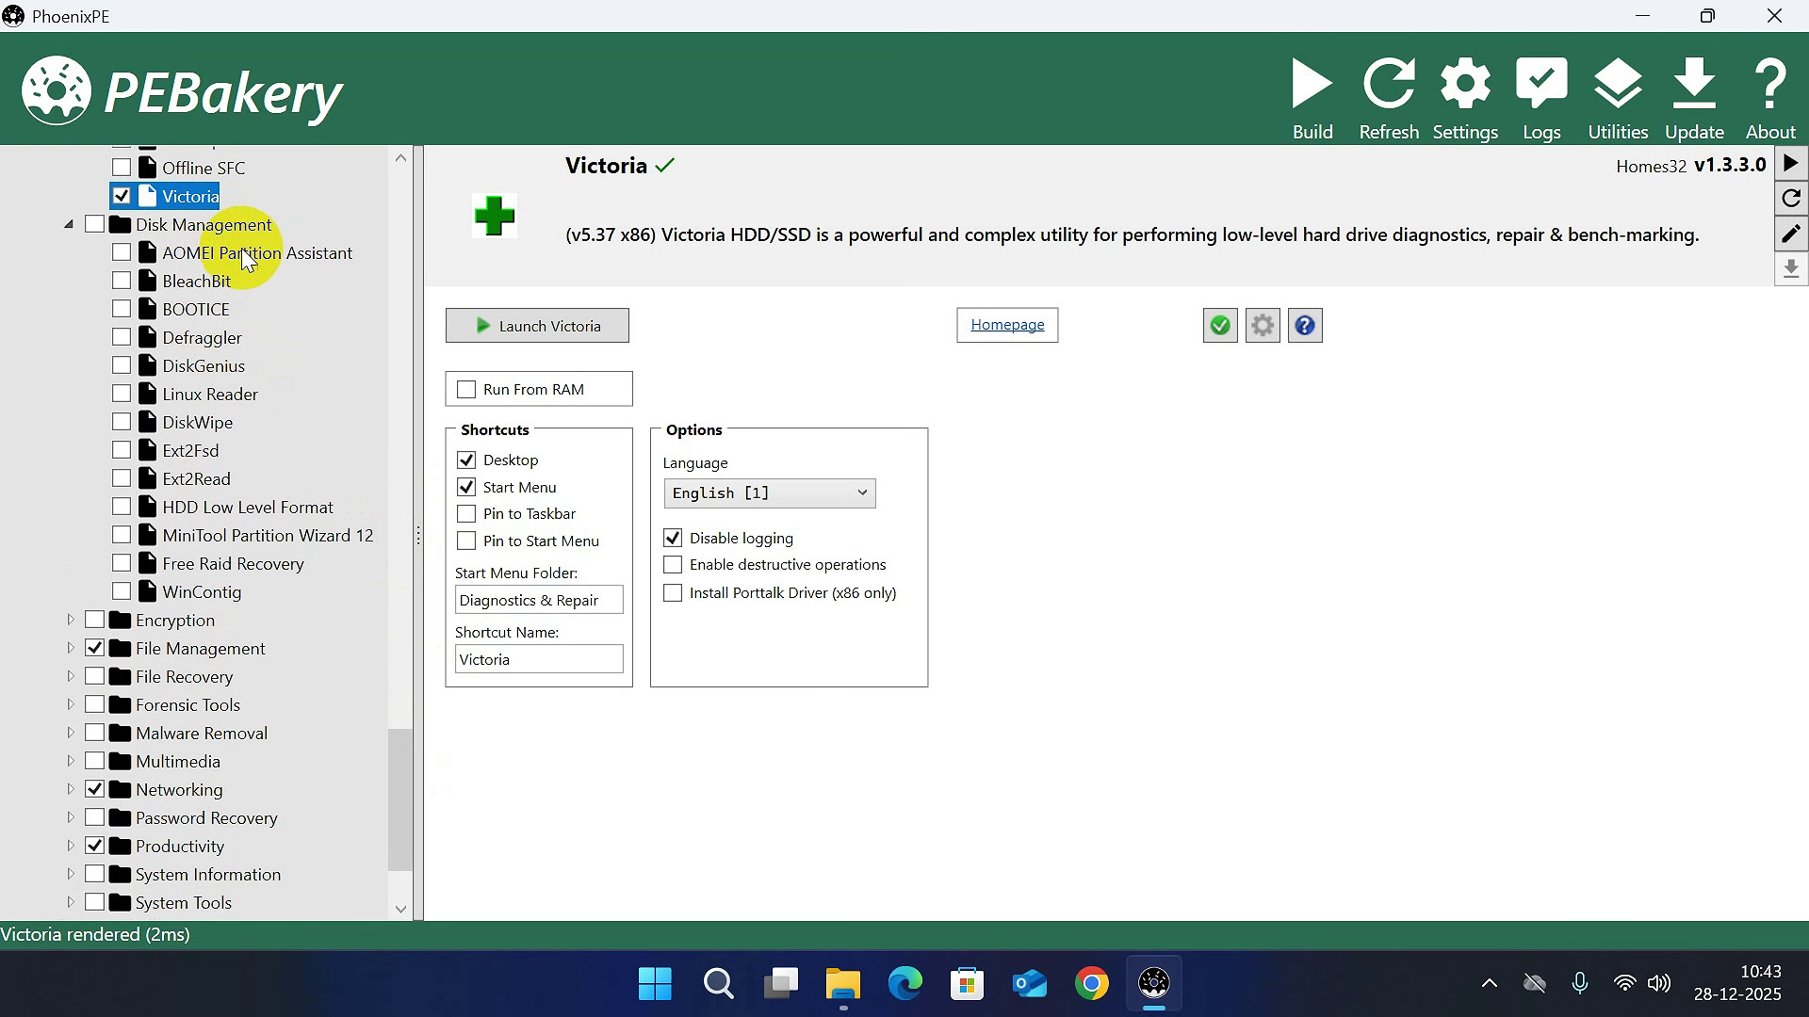
click(243, 254)
click(122, 252)
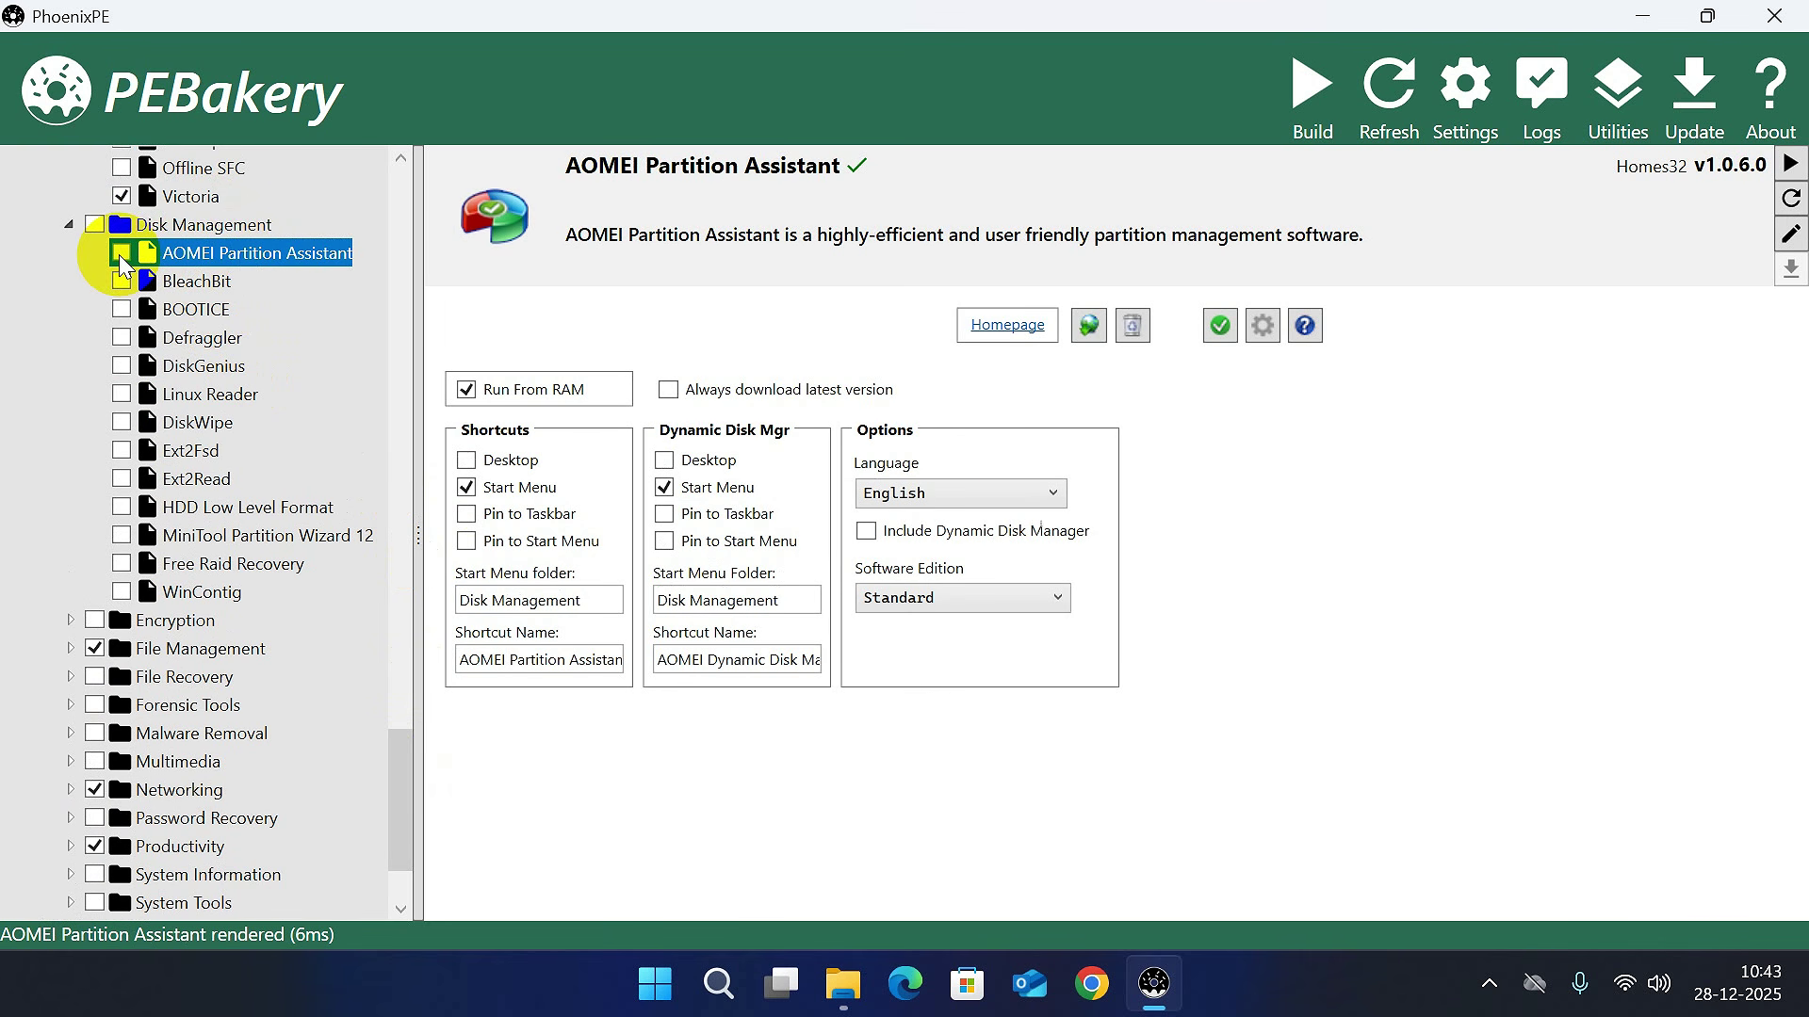
click(466, 460)
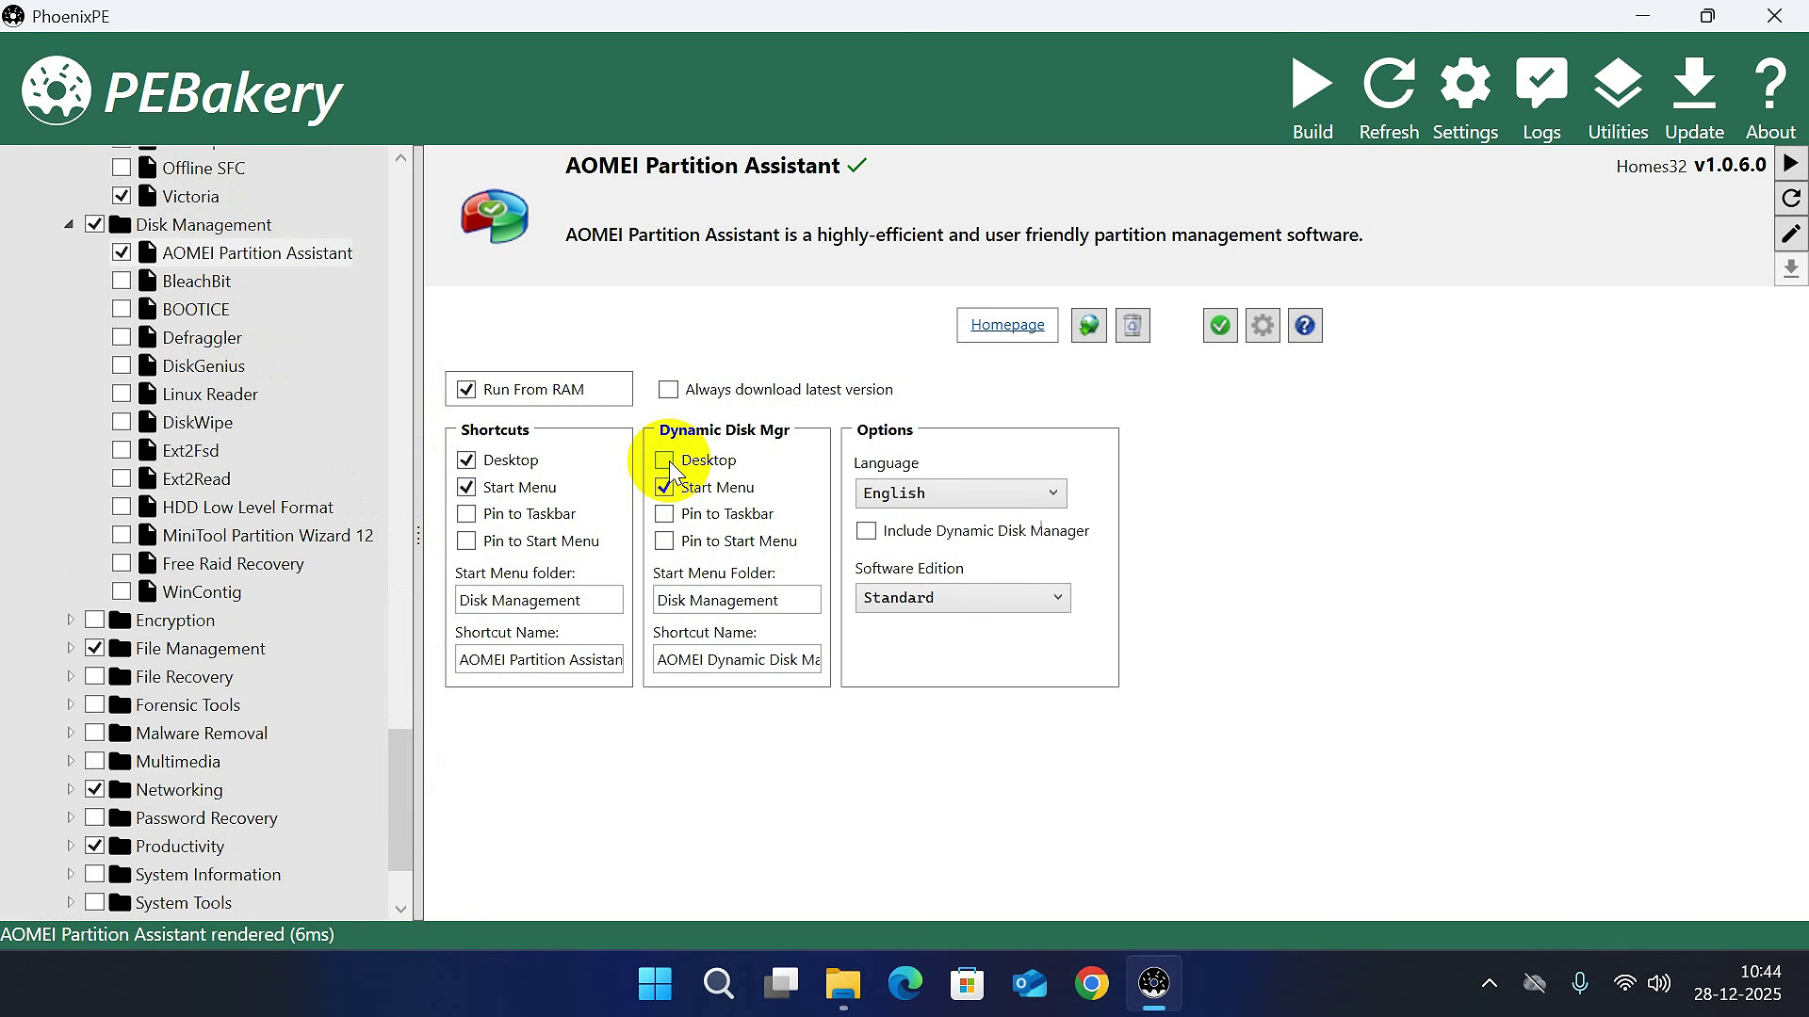
Set AOMEI Partition Assistant to always download the latest version, include Dynamic Disk Manager with a Desktop shortcut, and use the Technician edition.
click(670, 392)
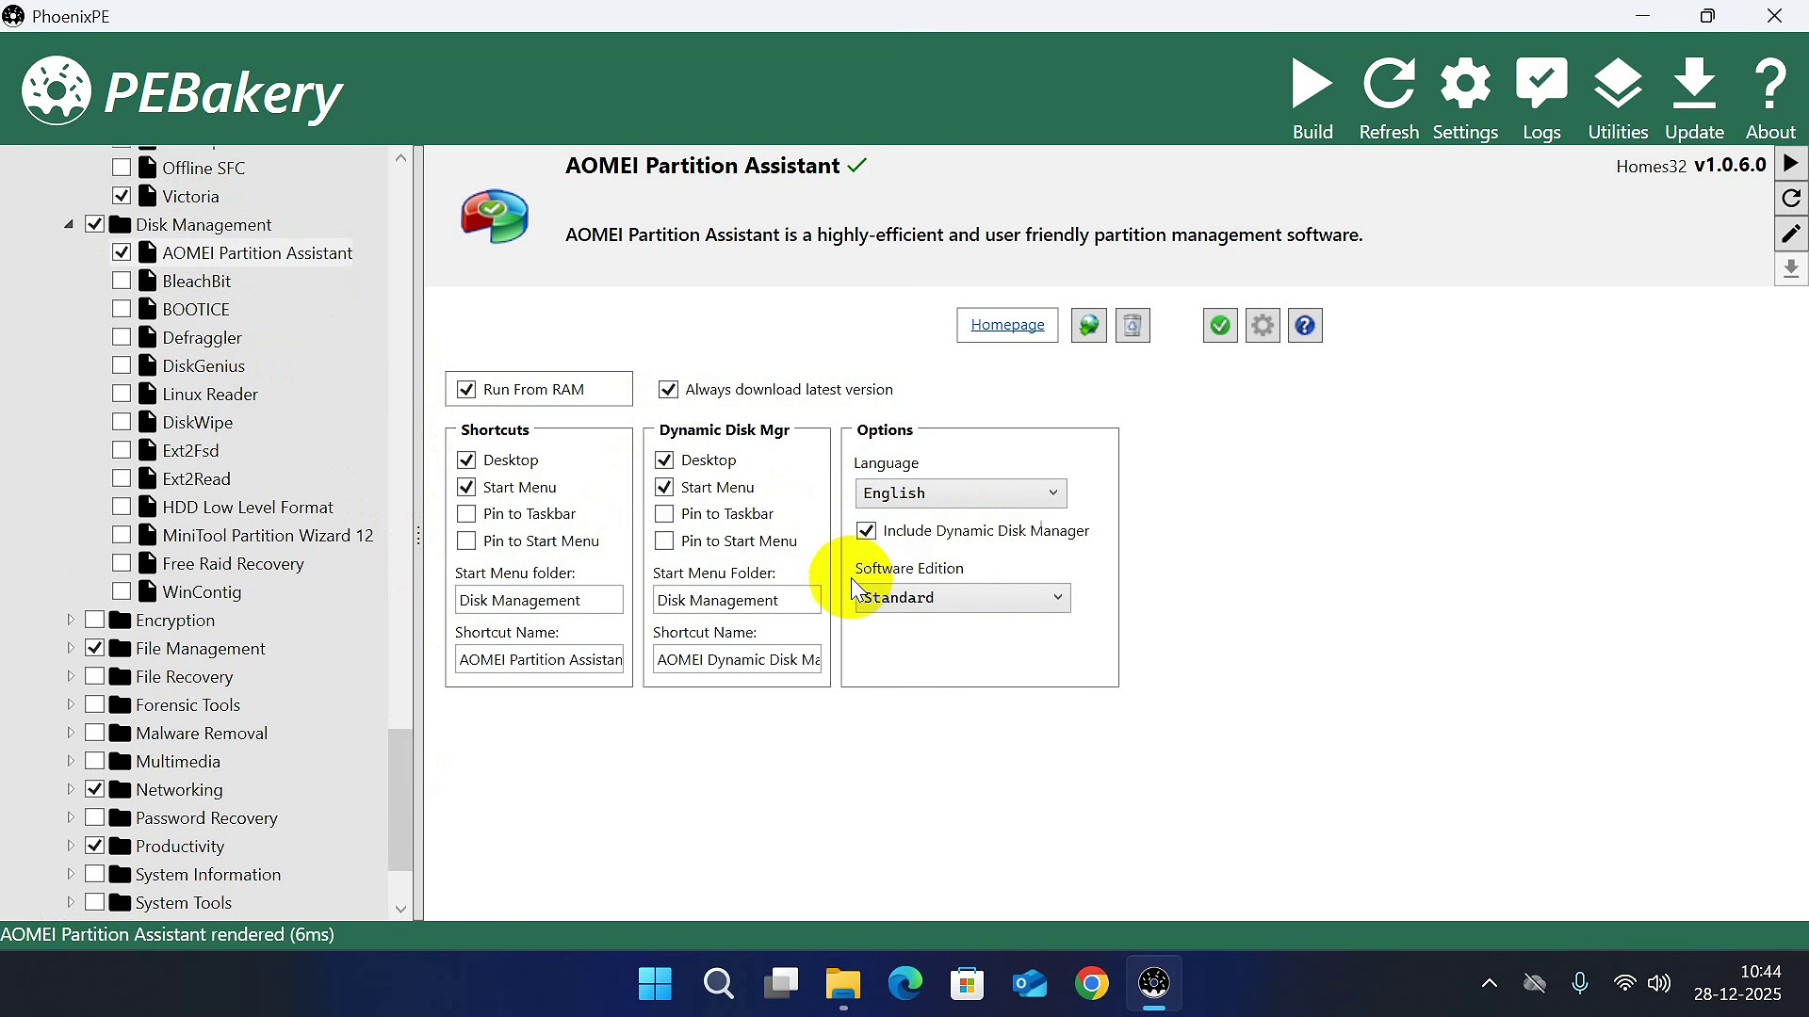
click(976, 598)
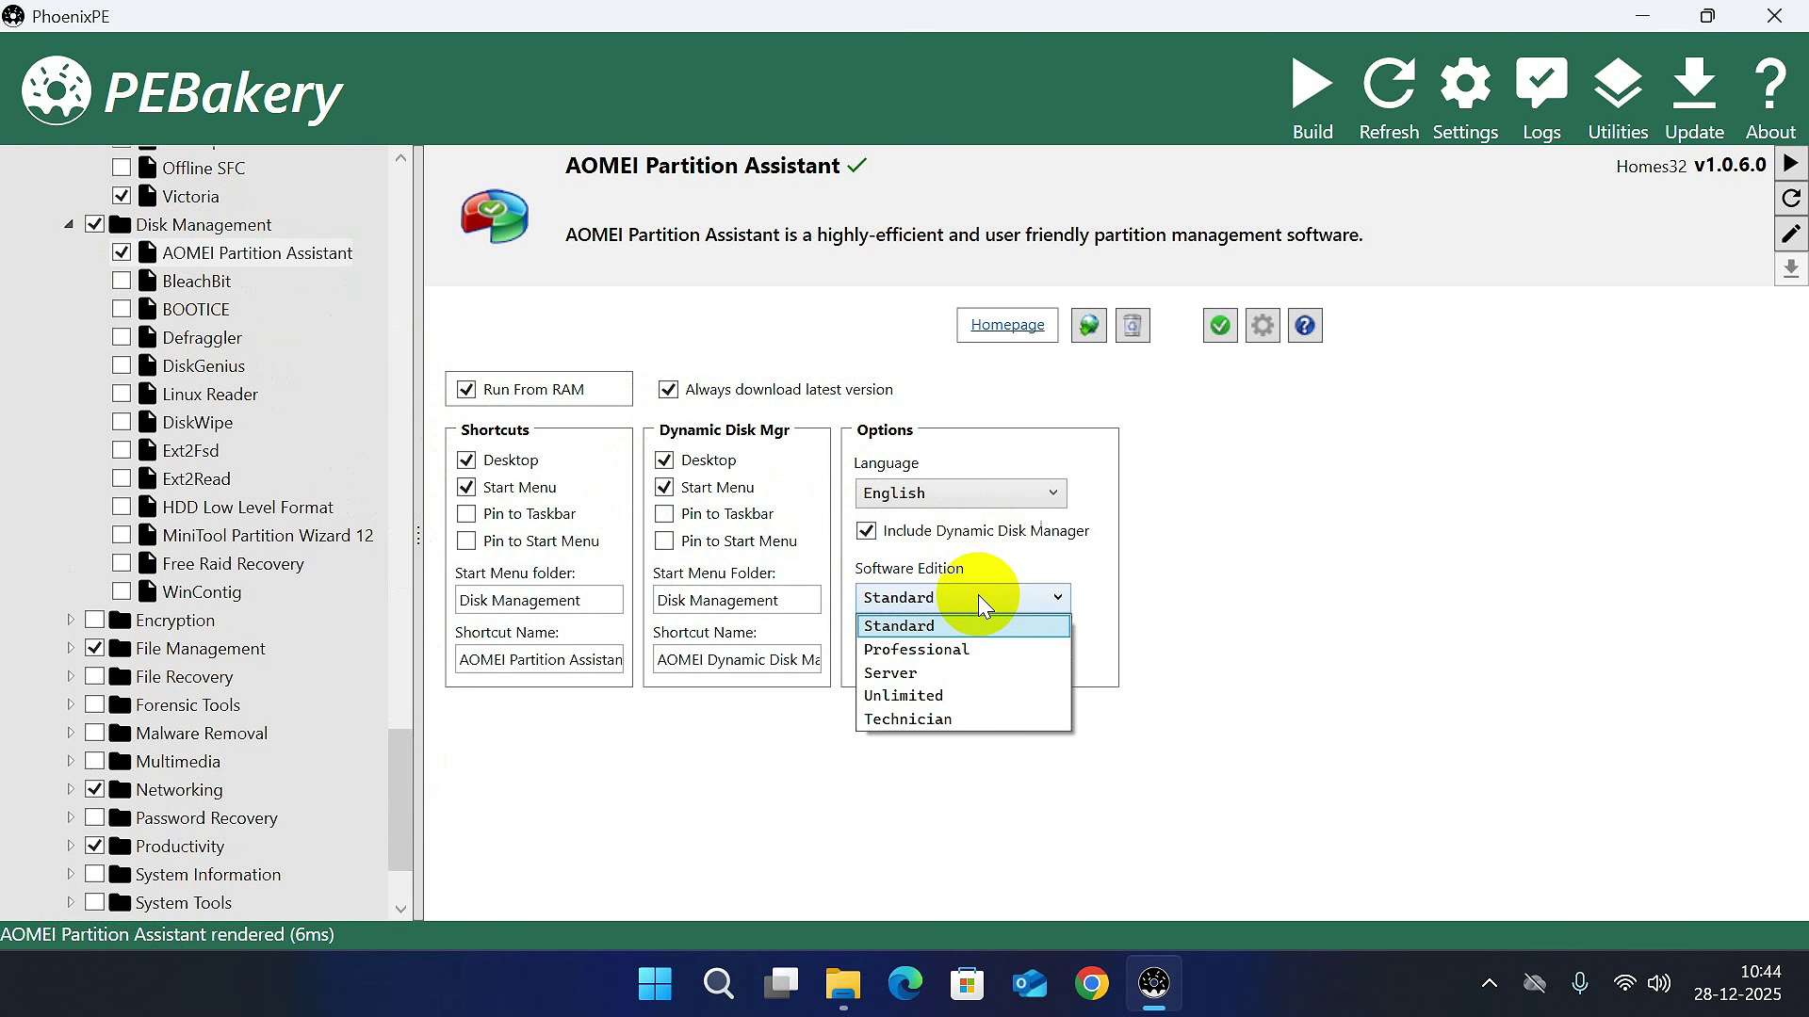
click(919, 720)
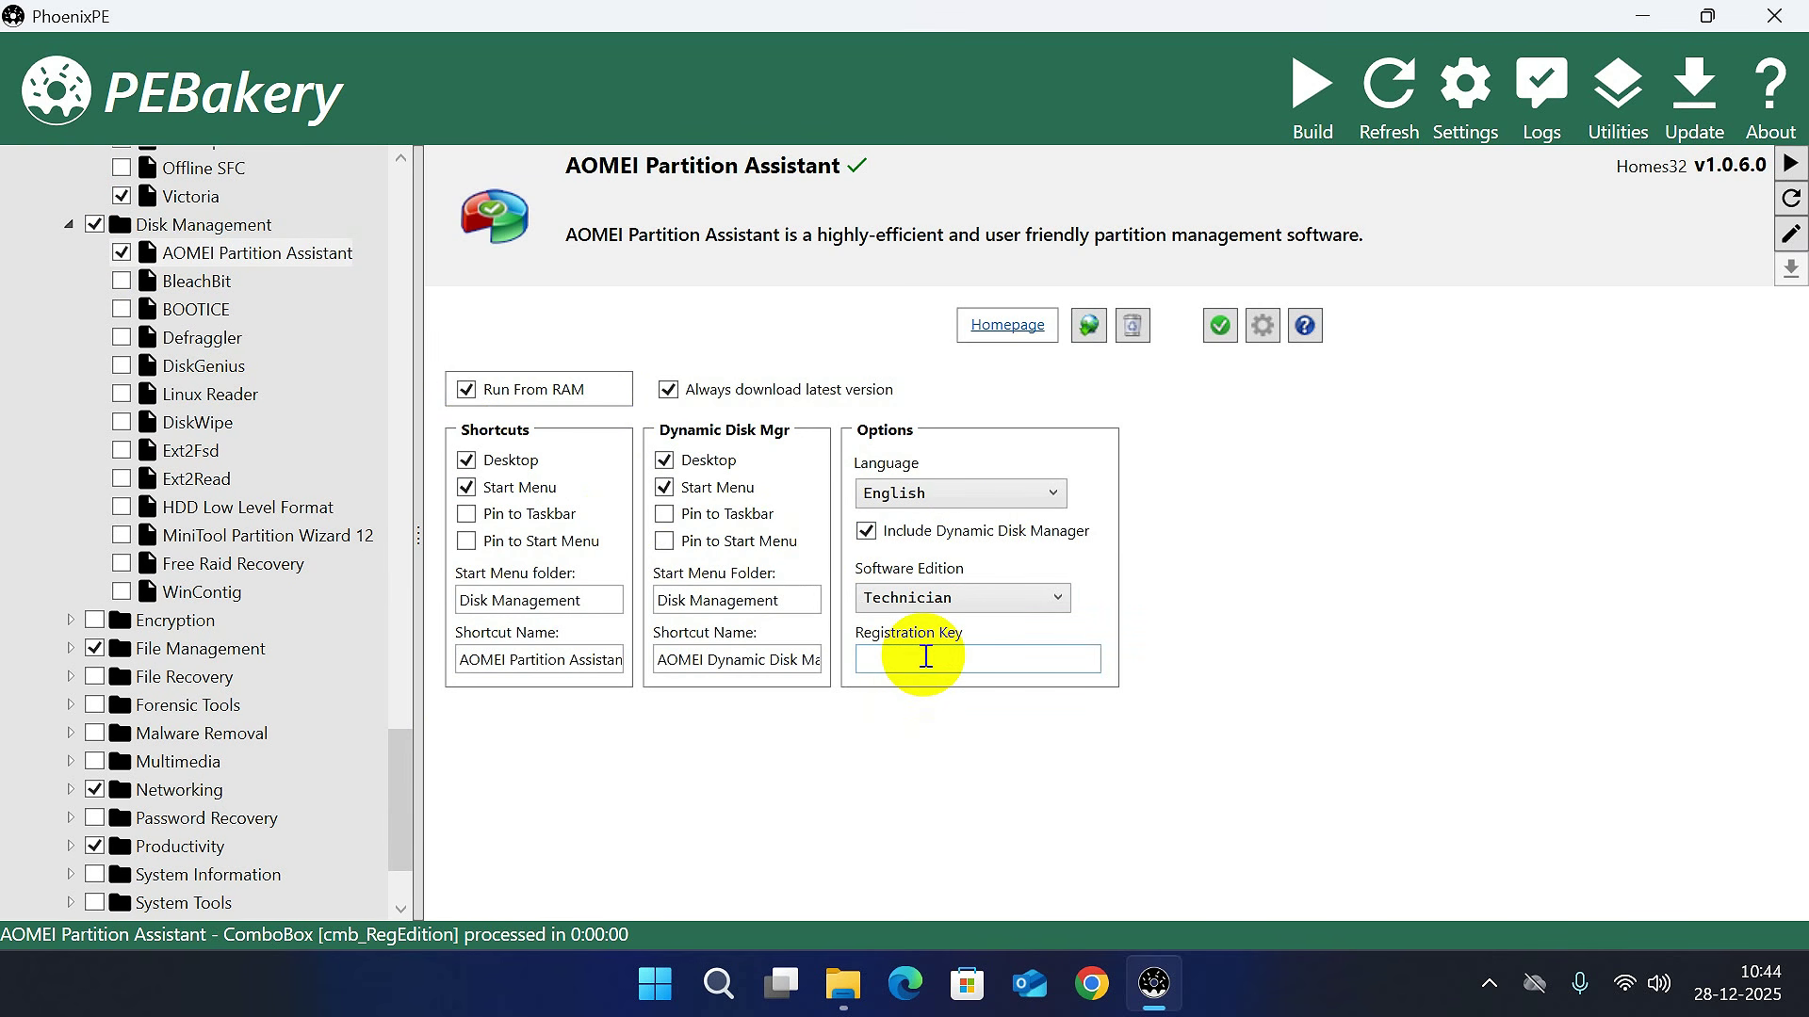
Review the BOOTICE options and enable DiskGenius in the Disk Management applications with a Desktop shortcut.
click(195, 309)
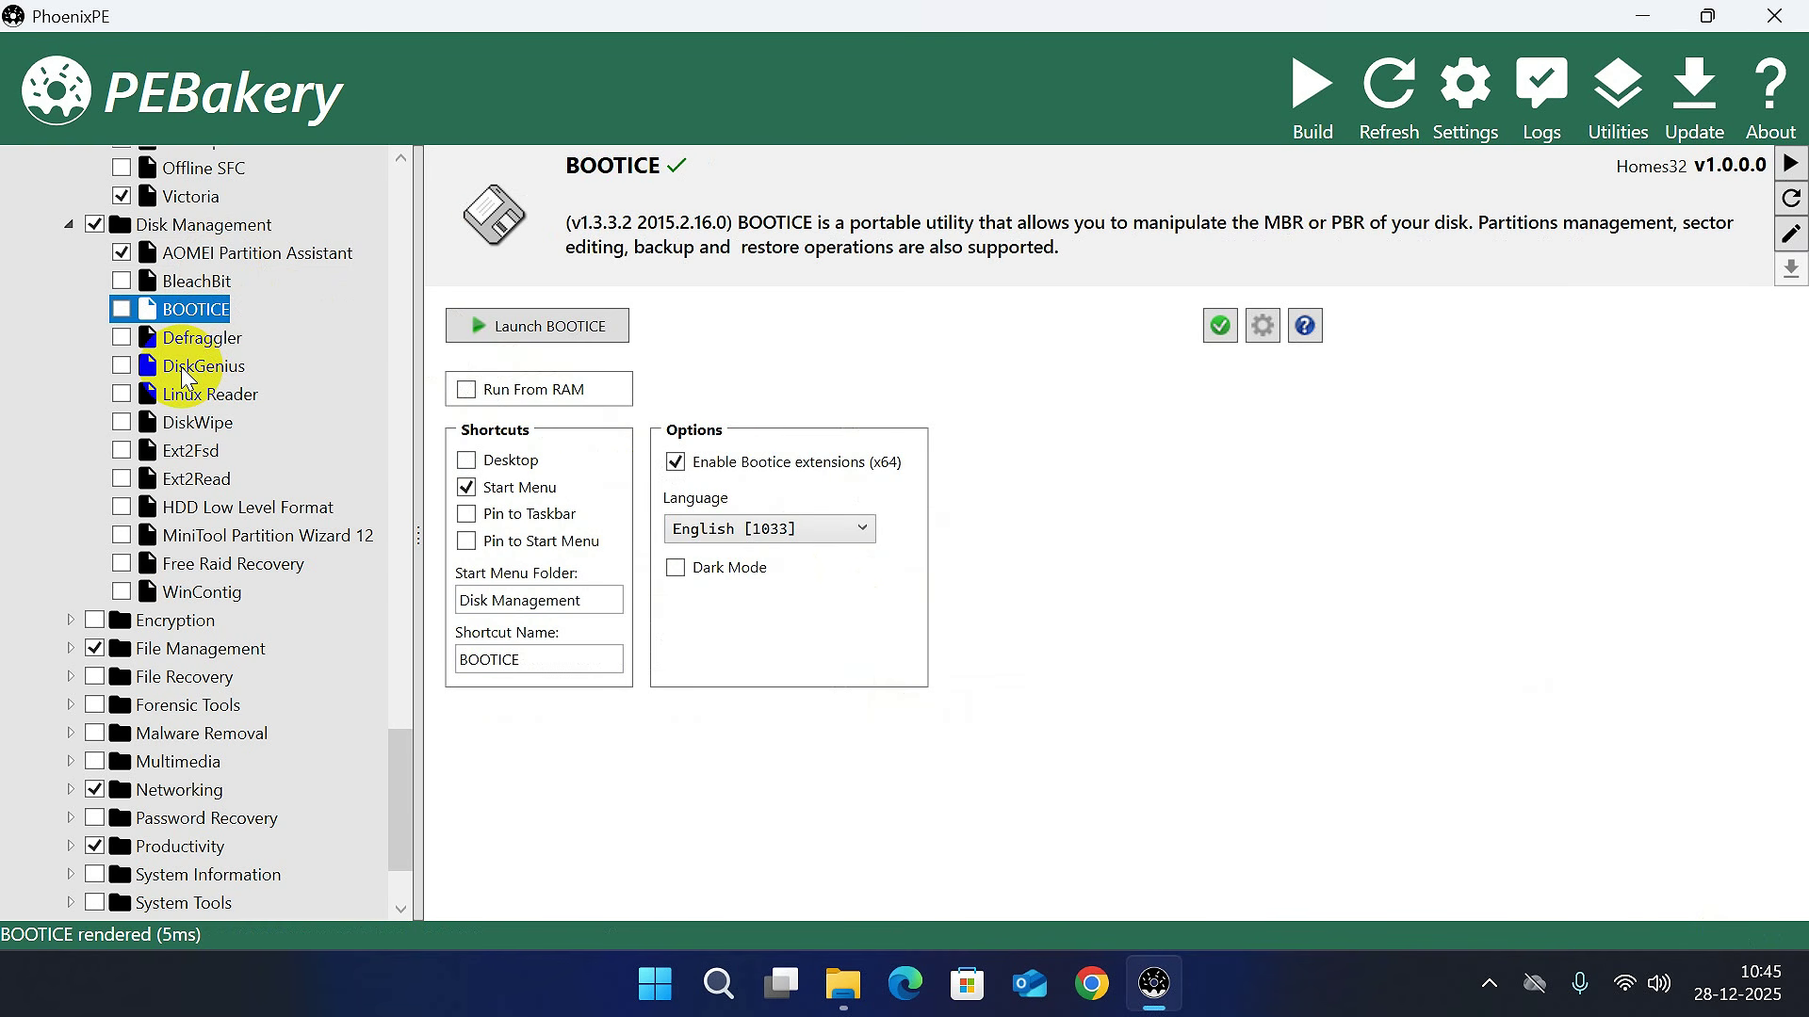
click(125, 370)
click(213, 369)
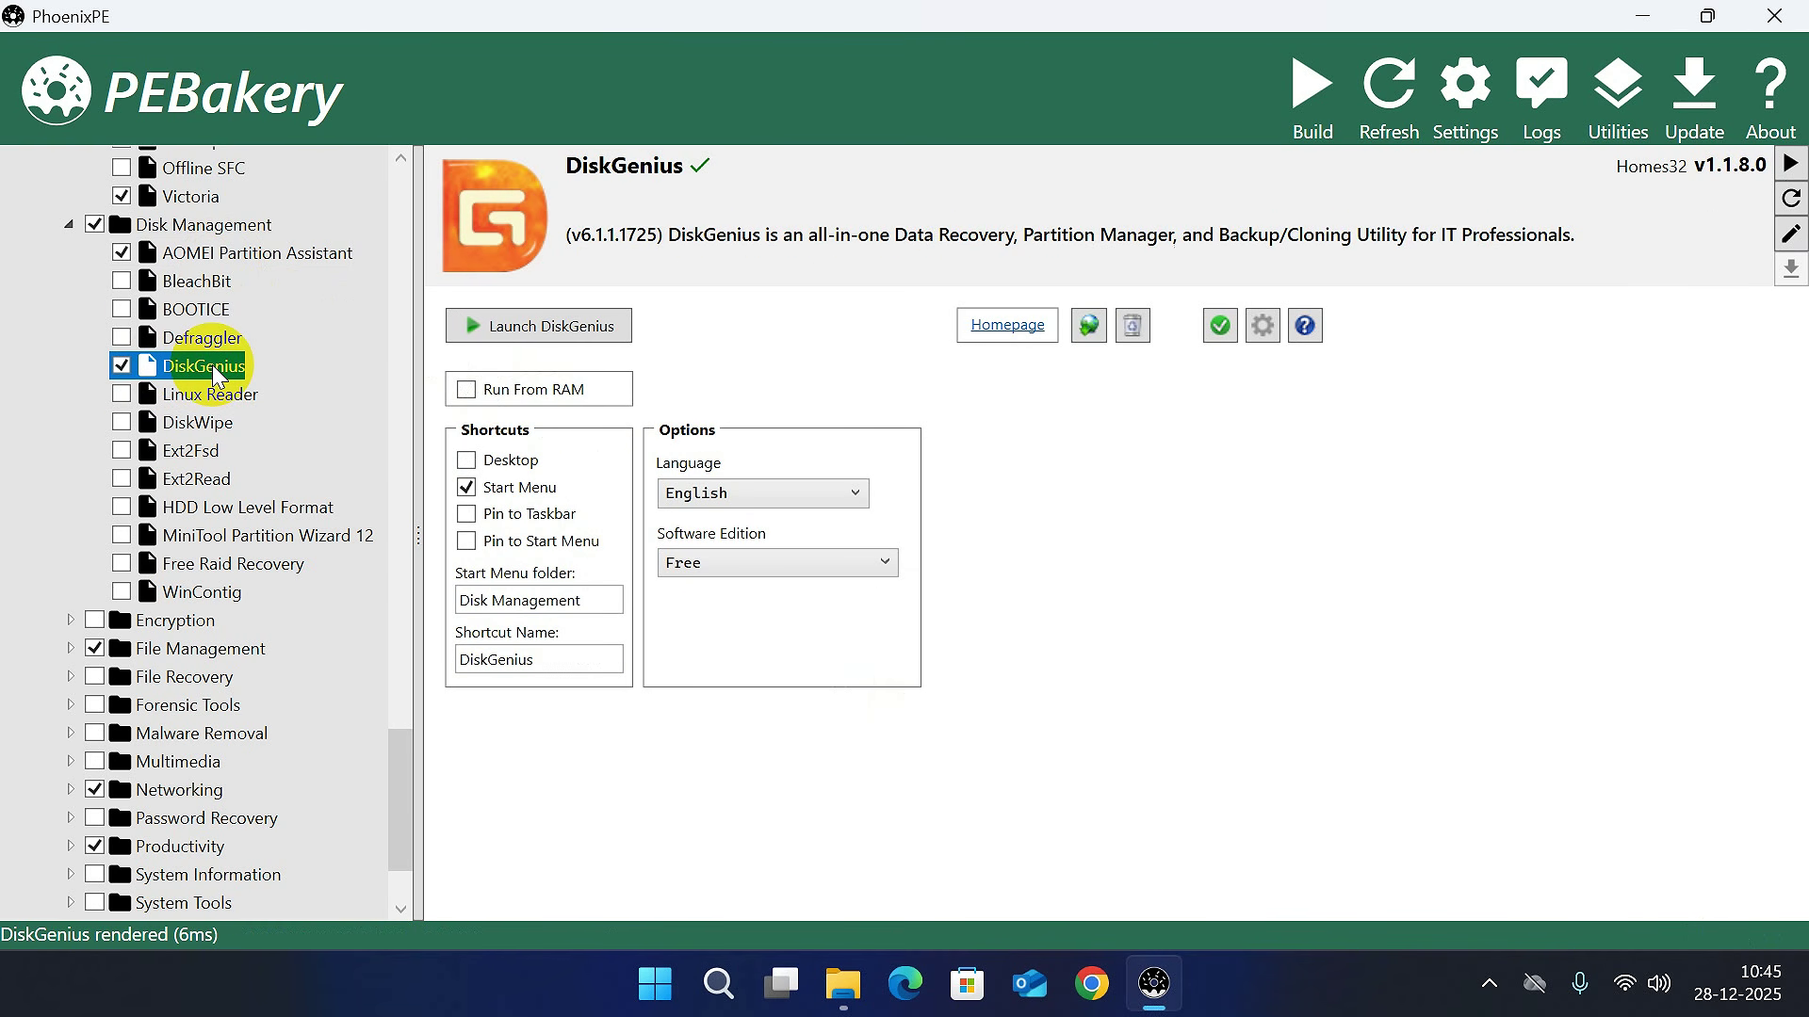
click(467, 461)
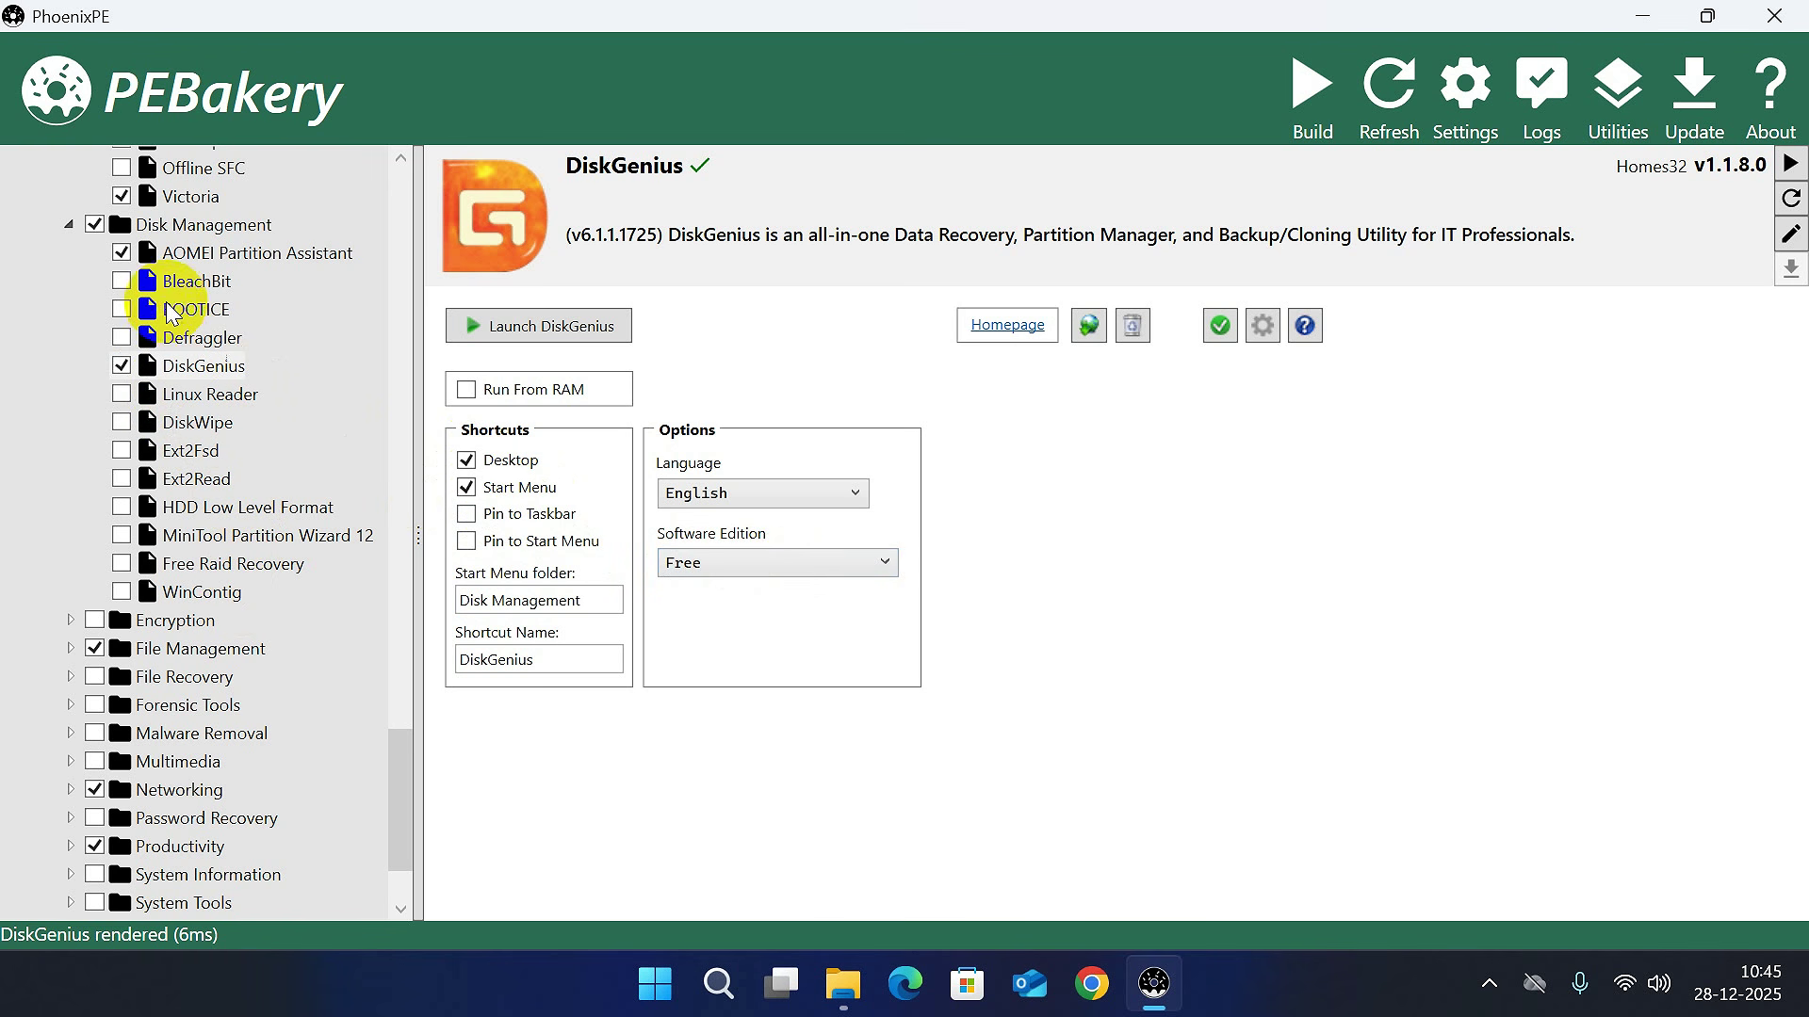
click(206, 373)
Expand the Encryption and File Management application categories and review the 7-Zip options.
click(71, 620)
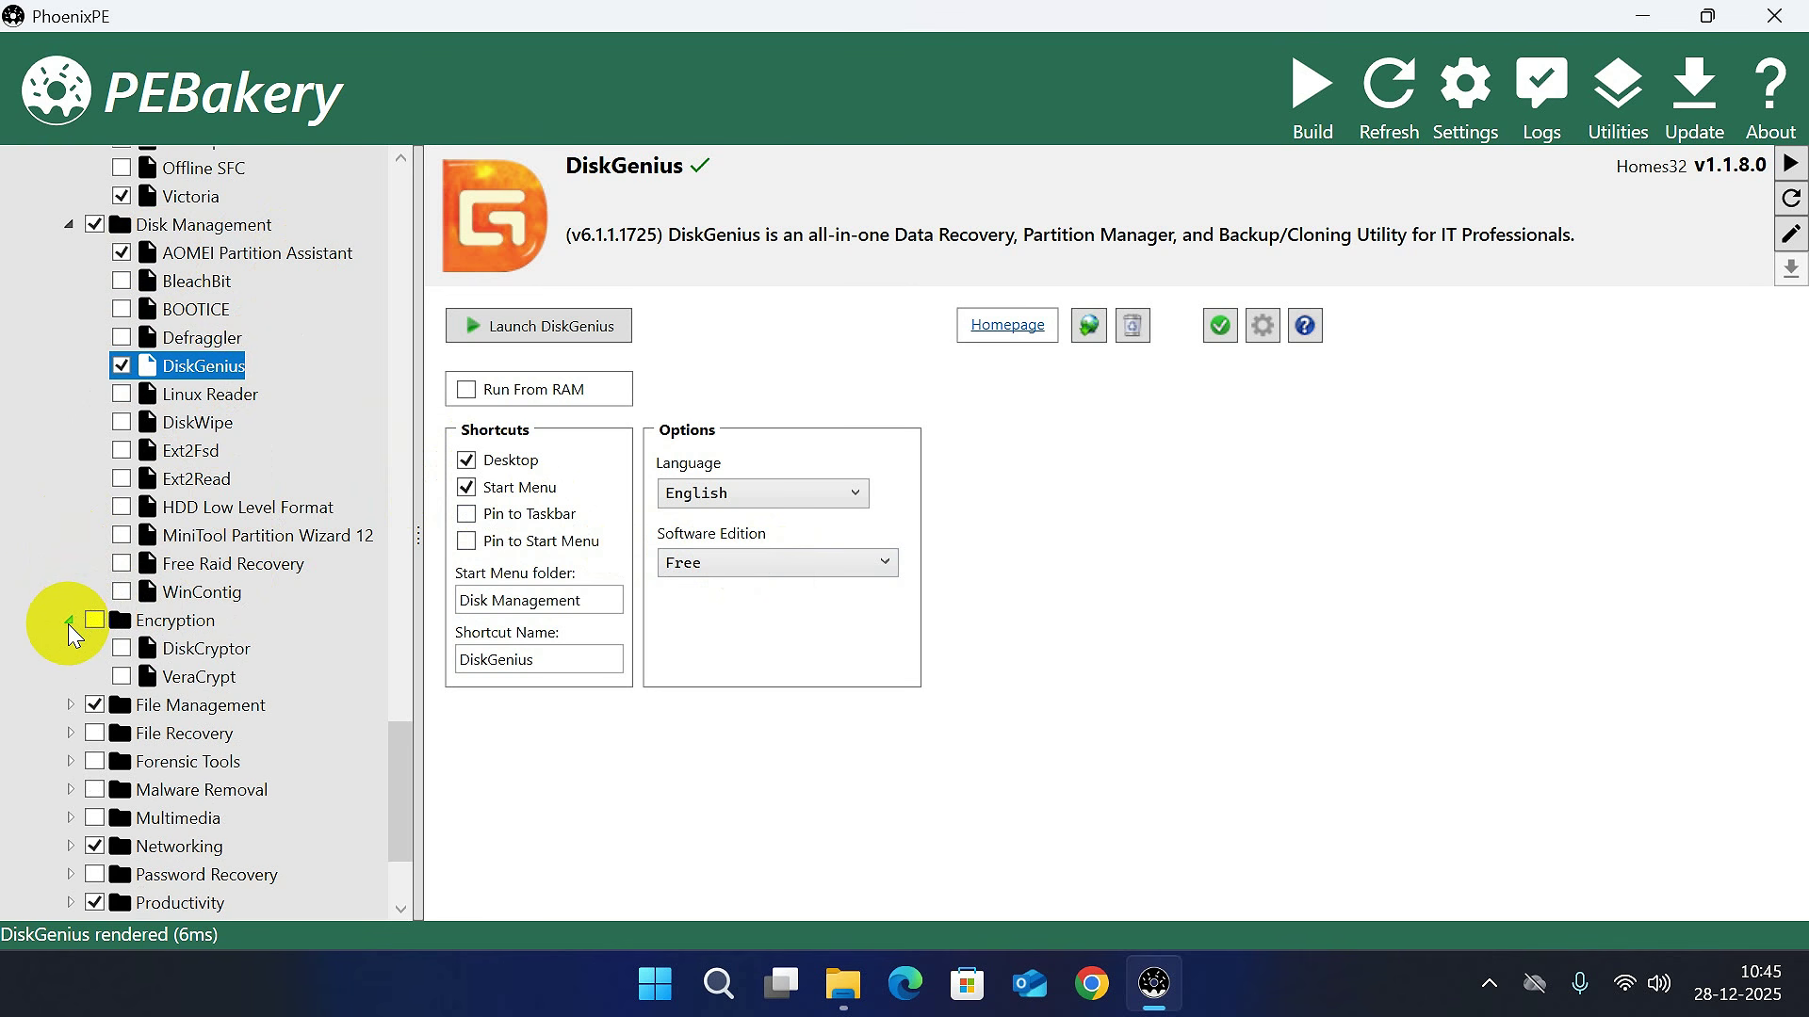
click(70, 705)
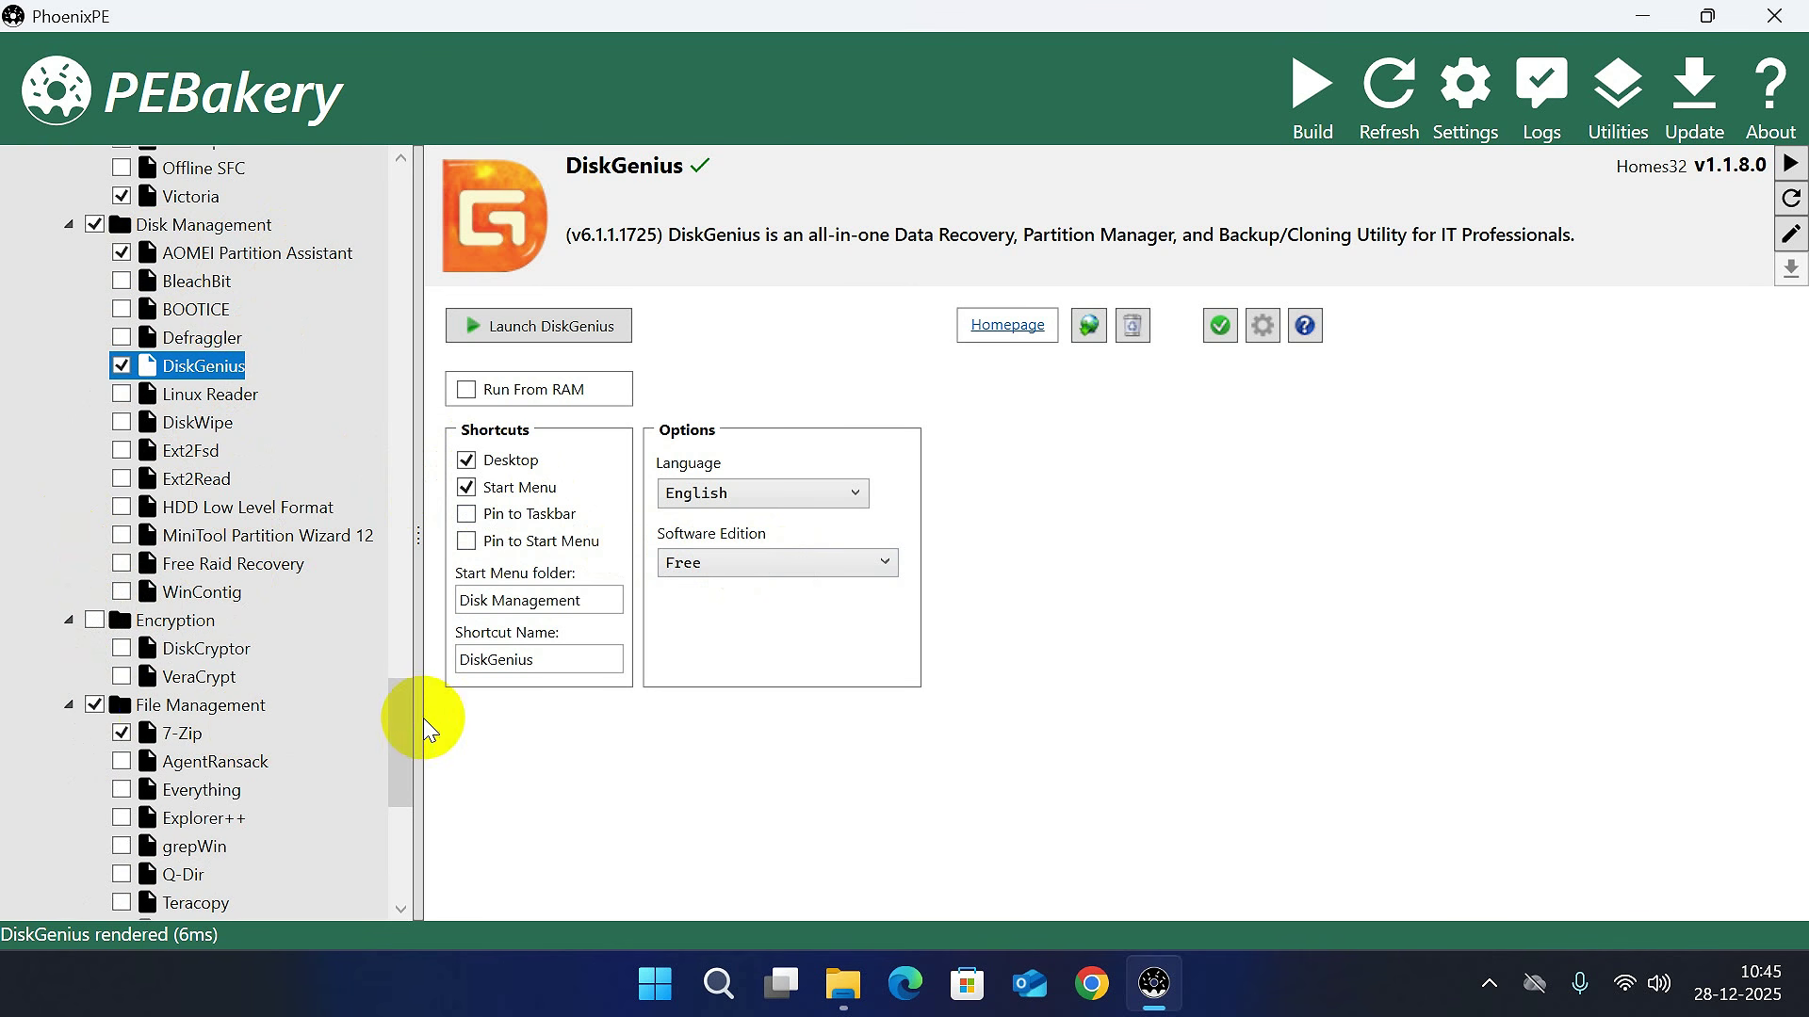
drag(398, 720, 407, 801)
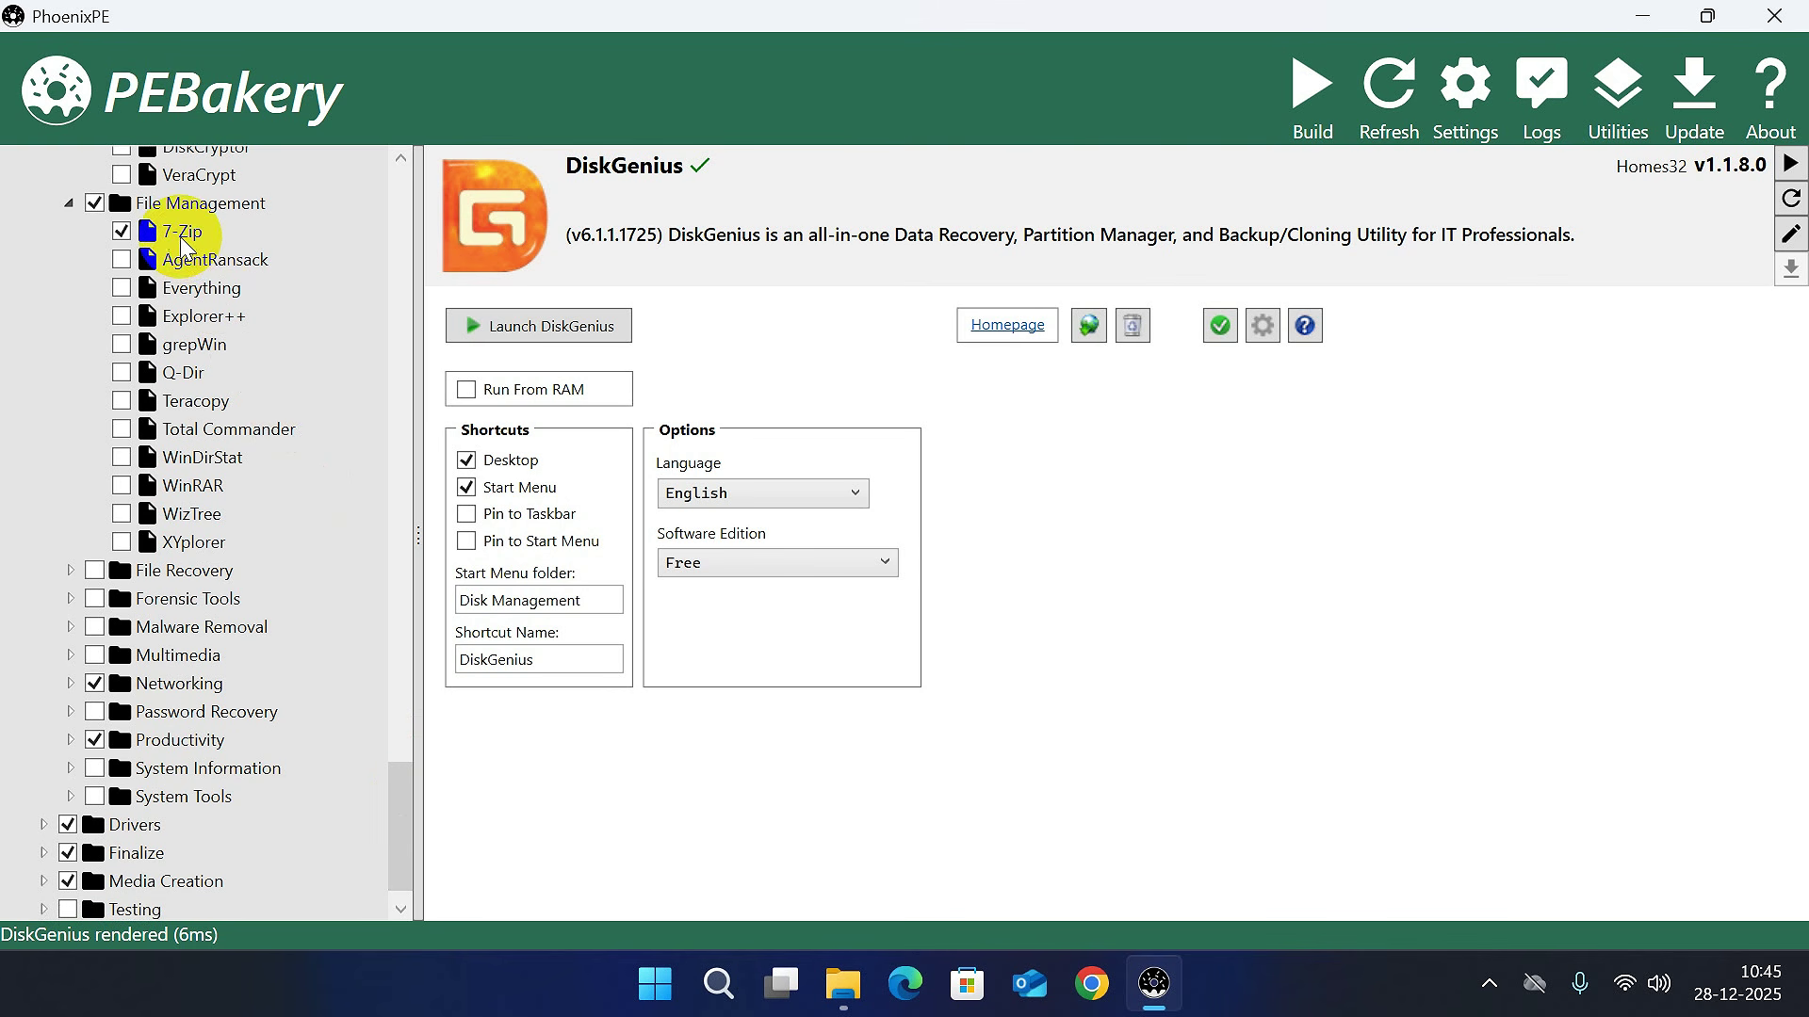
click(183, 235)
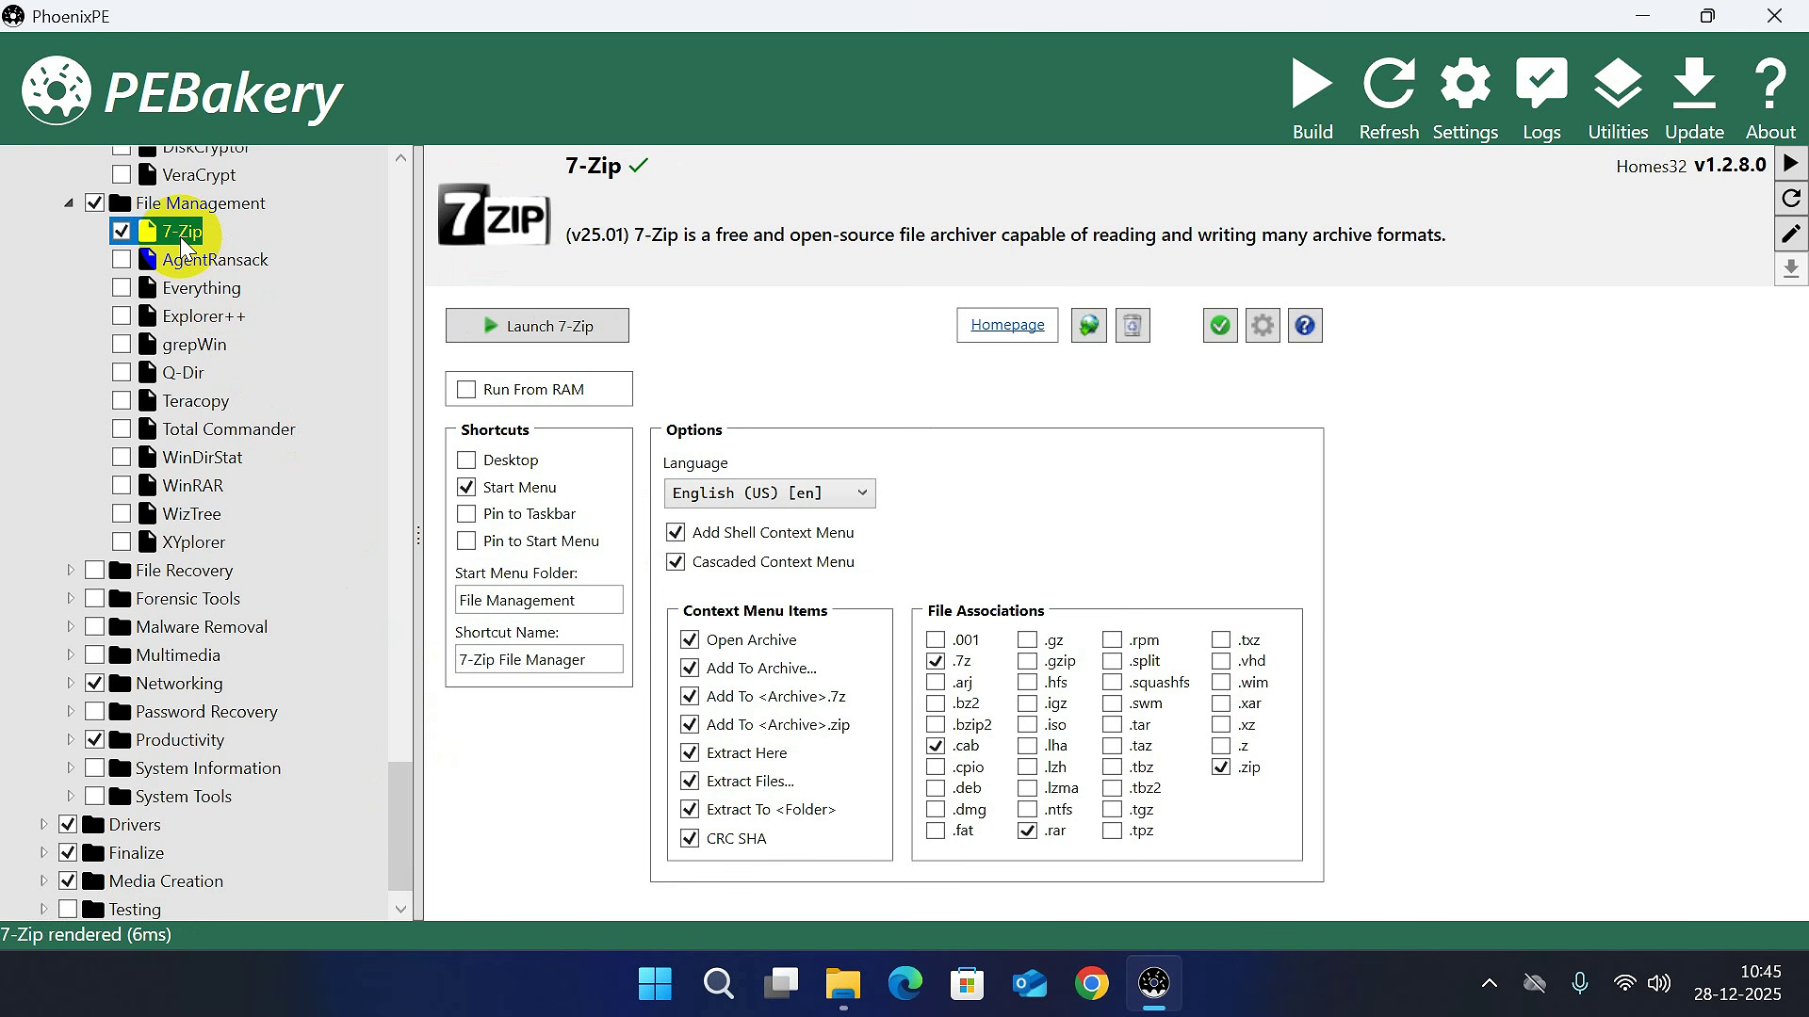
Enable Everything, Explorer++, WinDirStat and WizTree in the File Management applications.
click(121, 285)
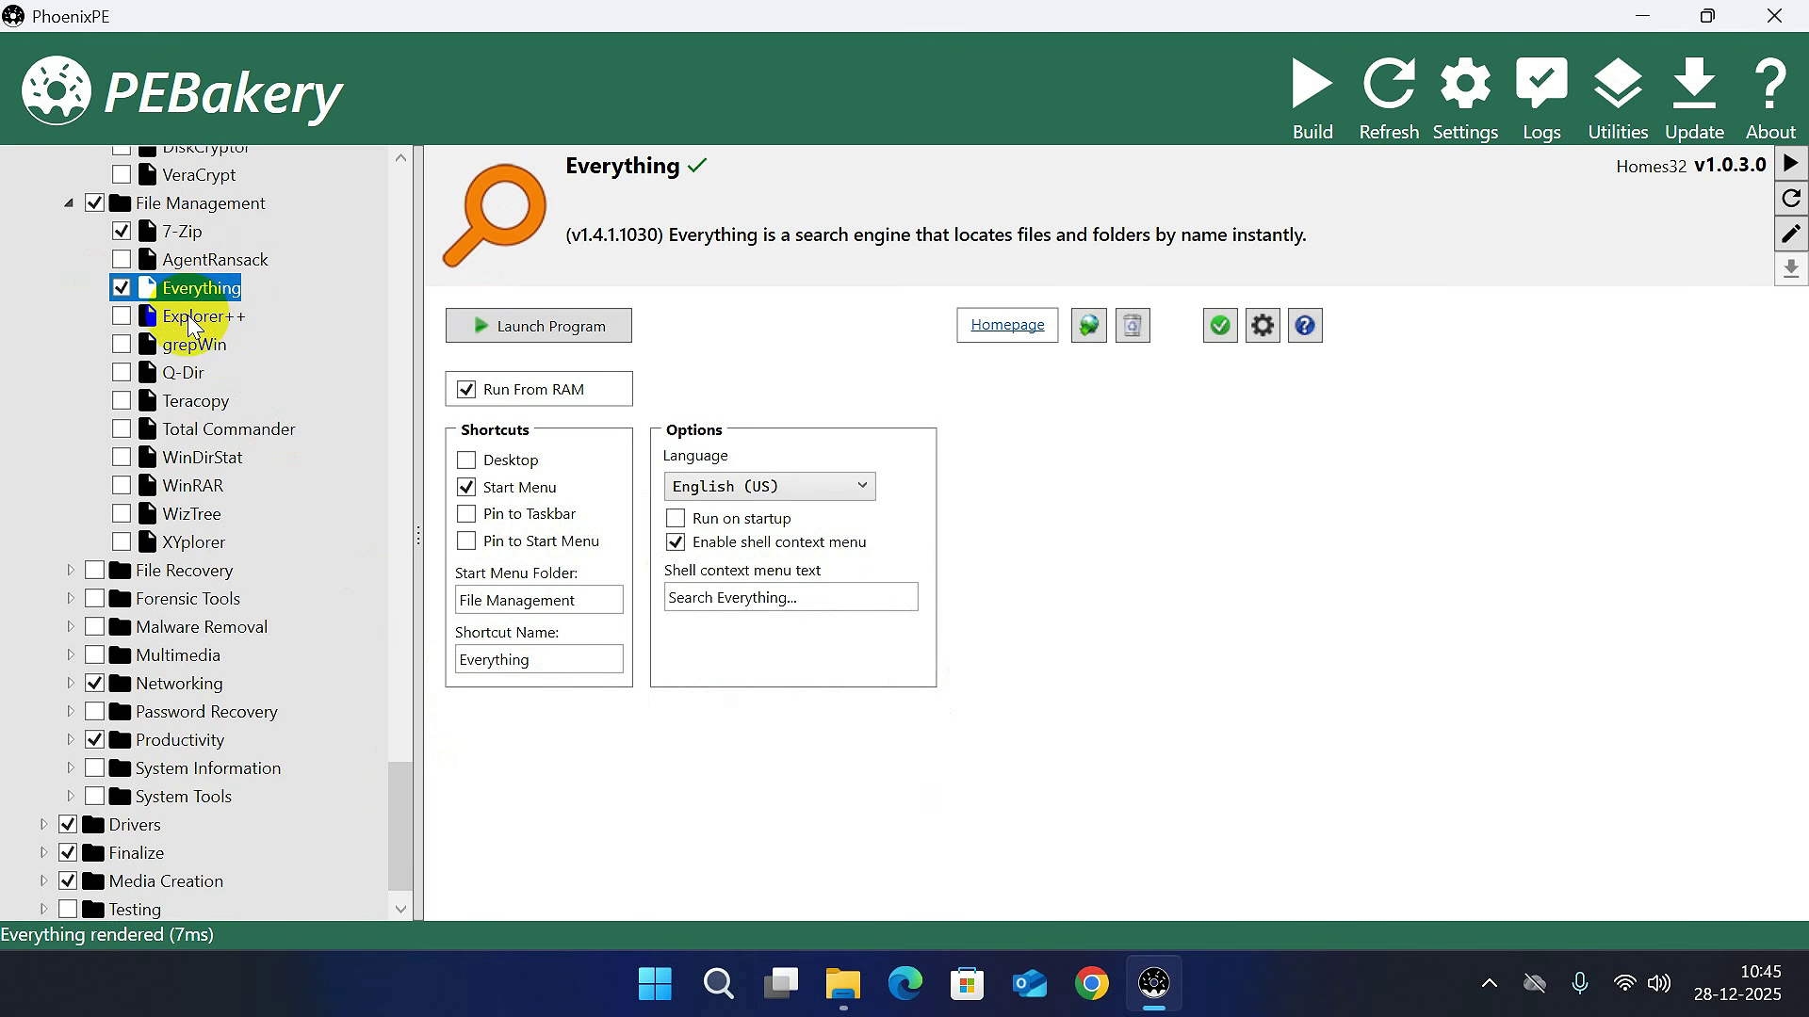
click(126, 316)
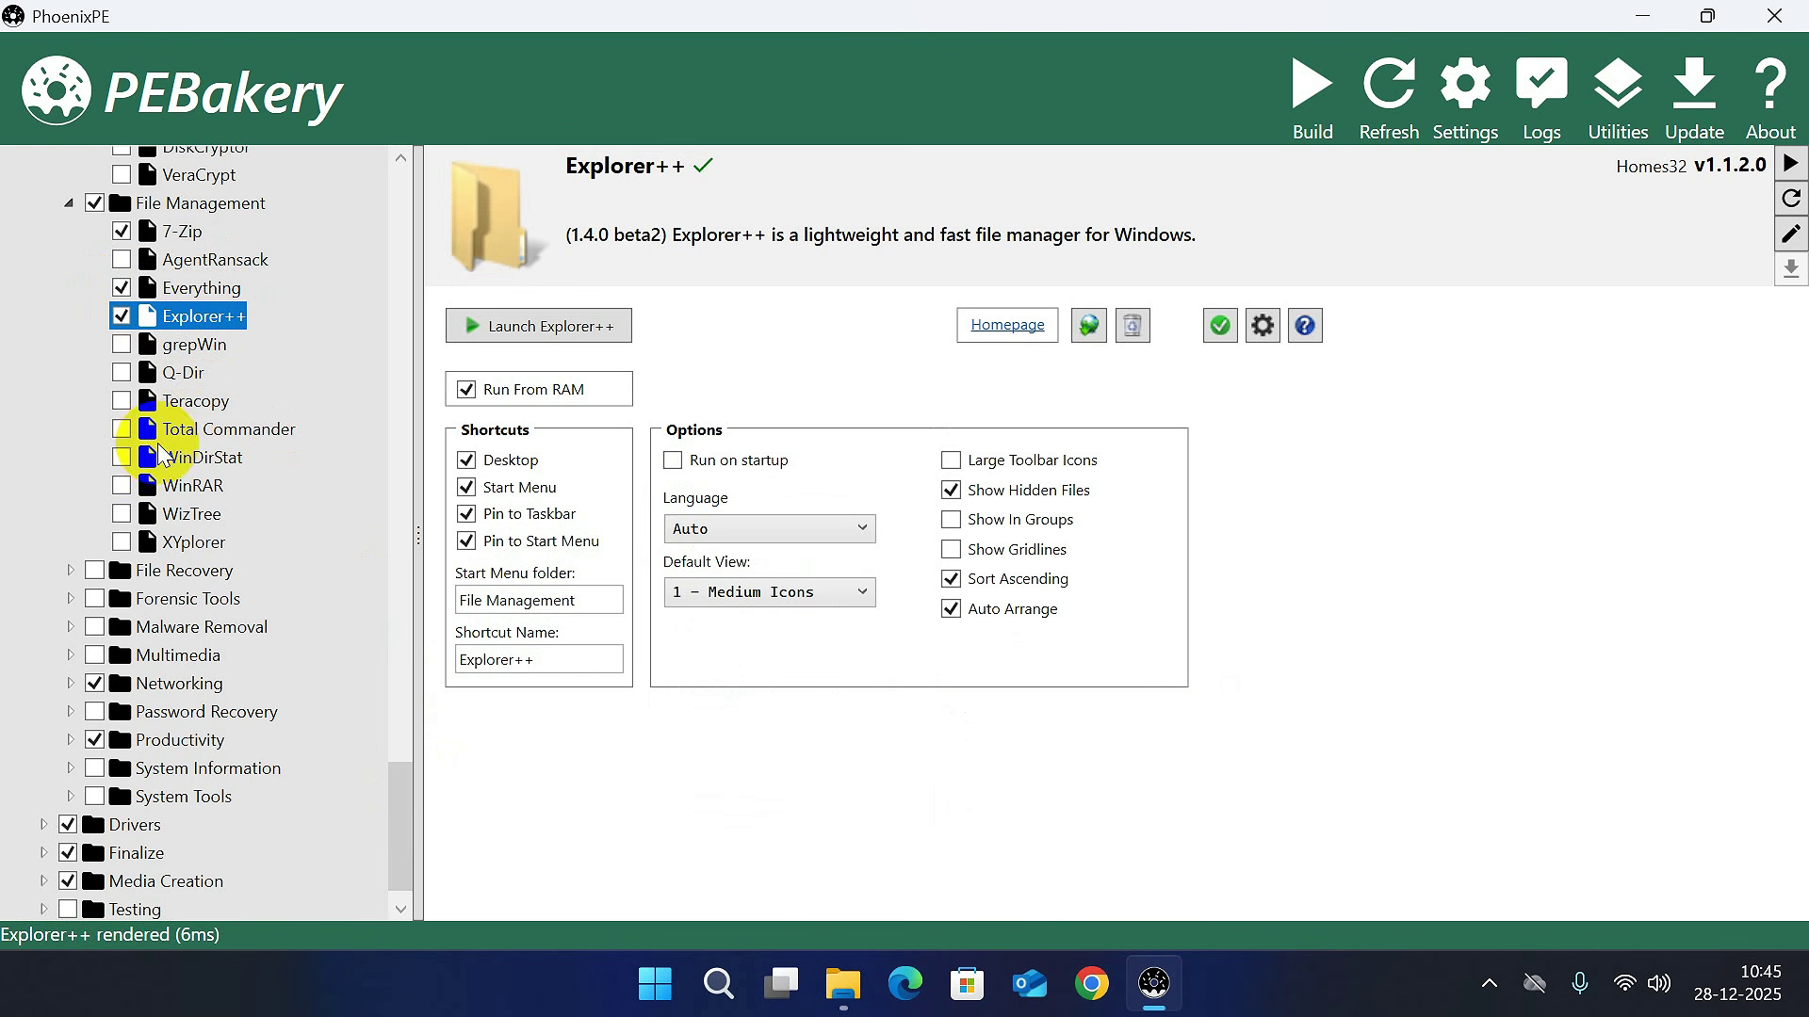
click(189, 457)
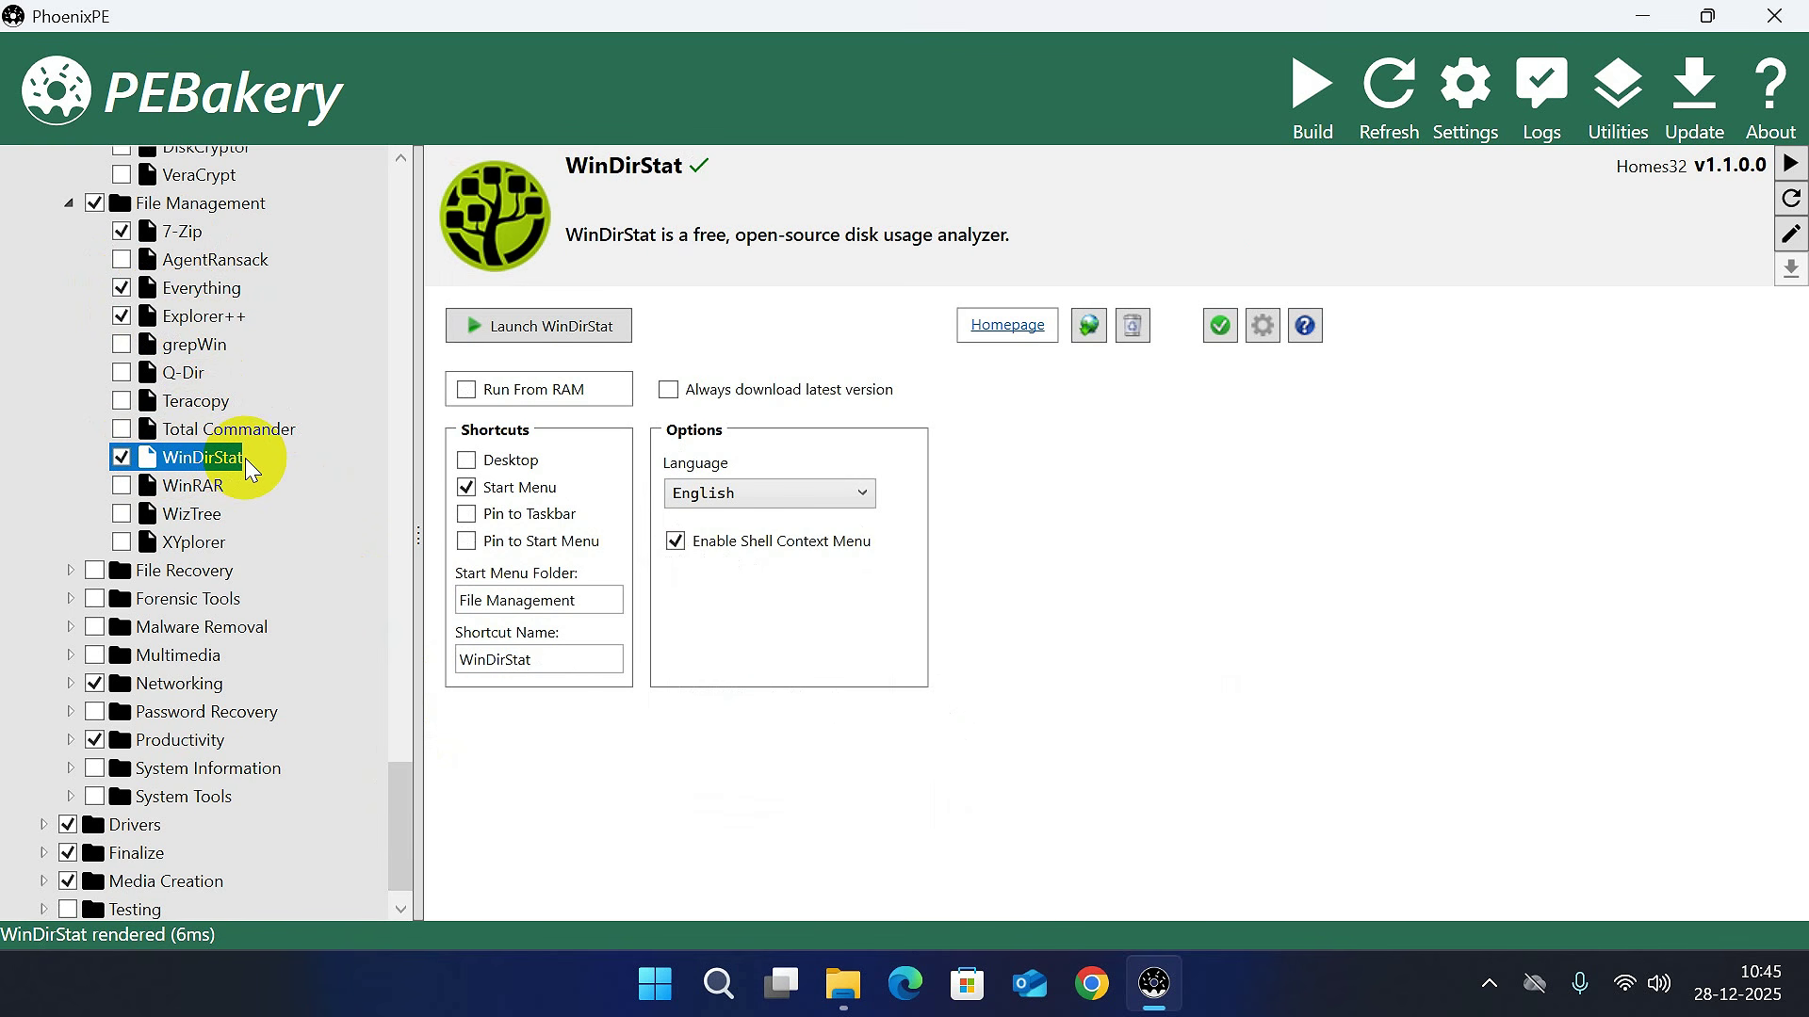
click(183, 514)
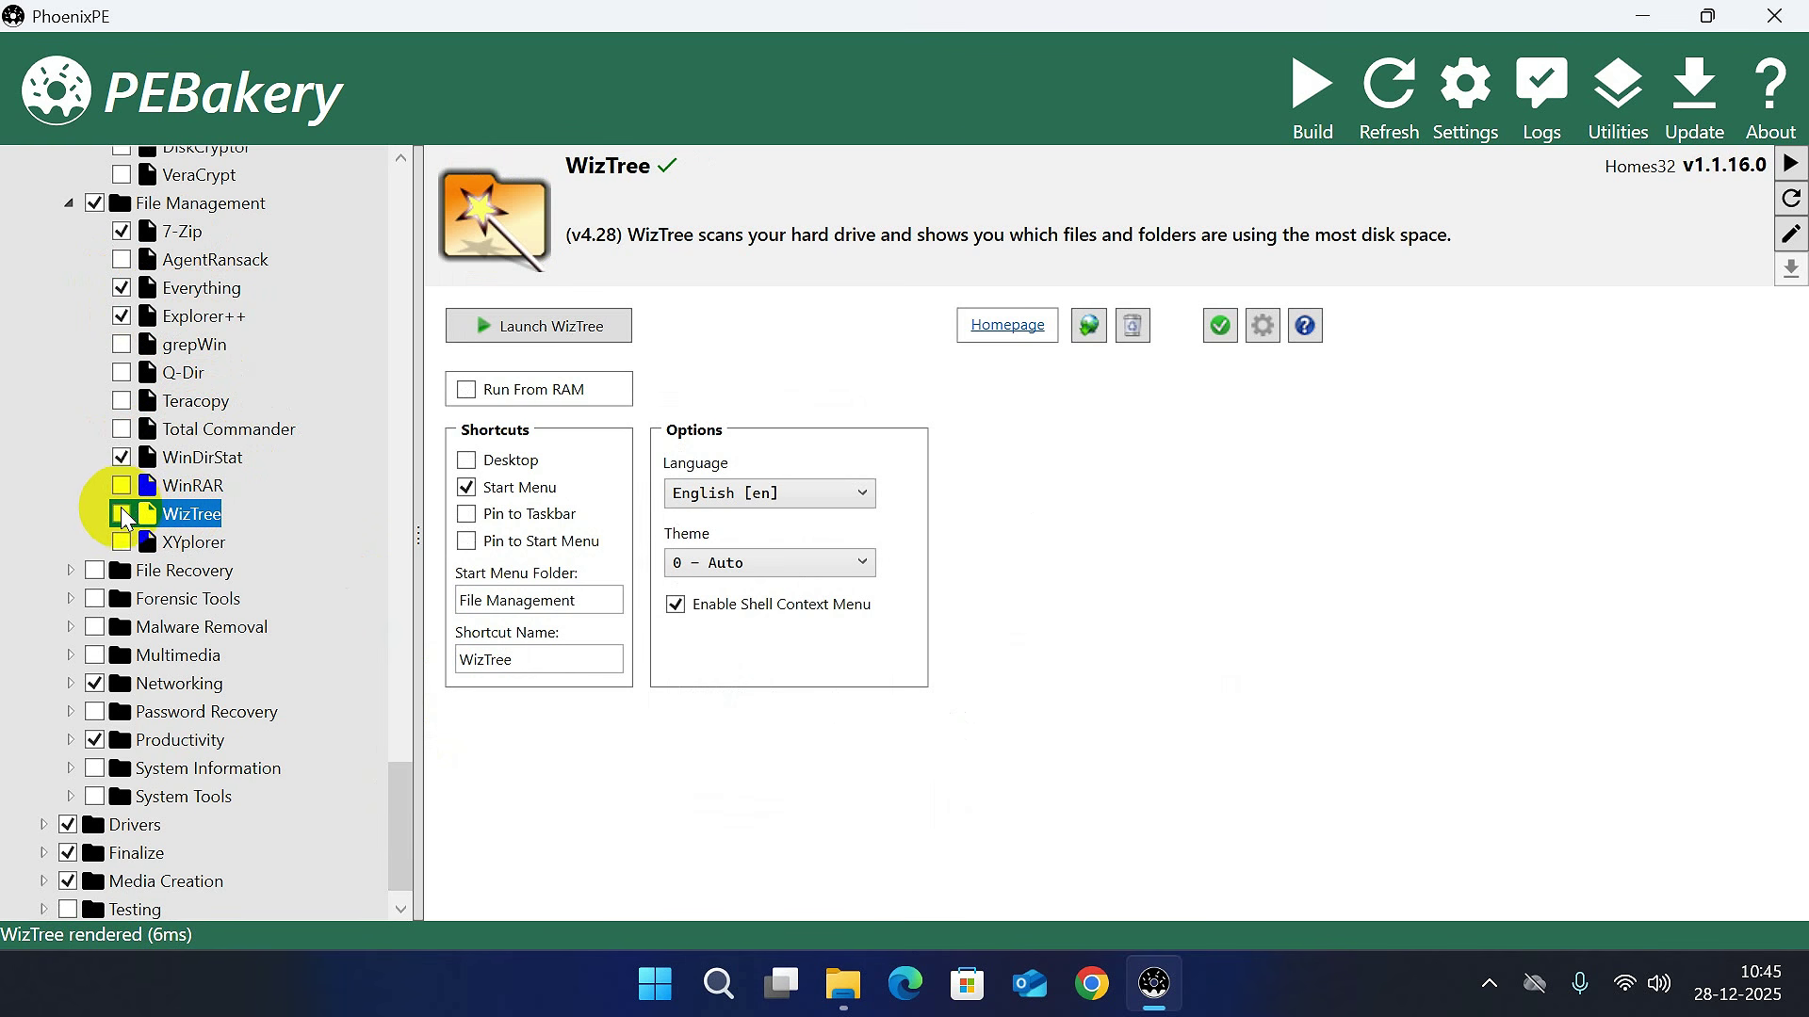
click(121, 514)
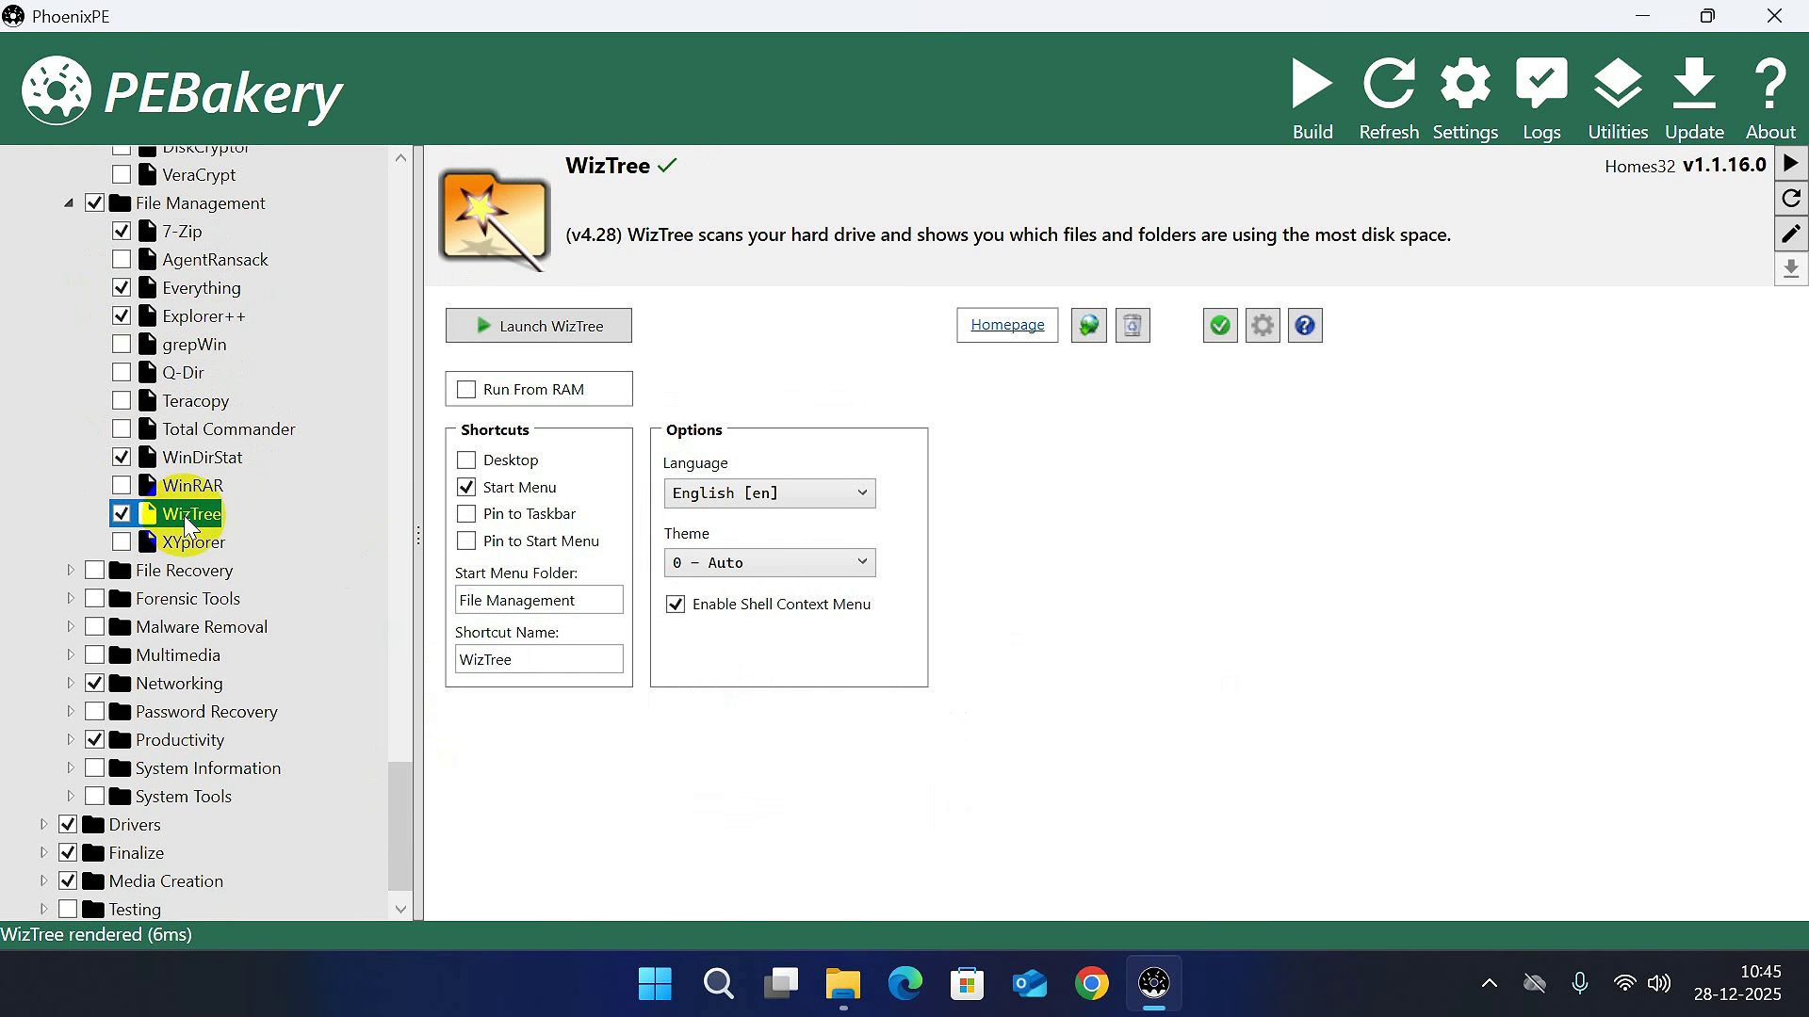
Enable Recuva in the File Recovery applications and expand the Forensic Tools and Malware Removal categories for review.
click(71, 571)
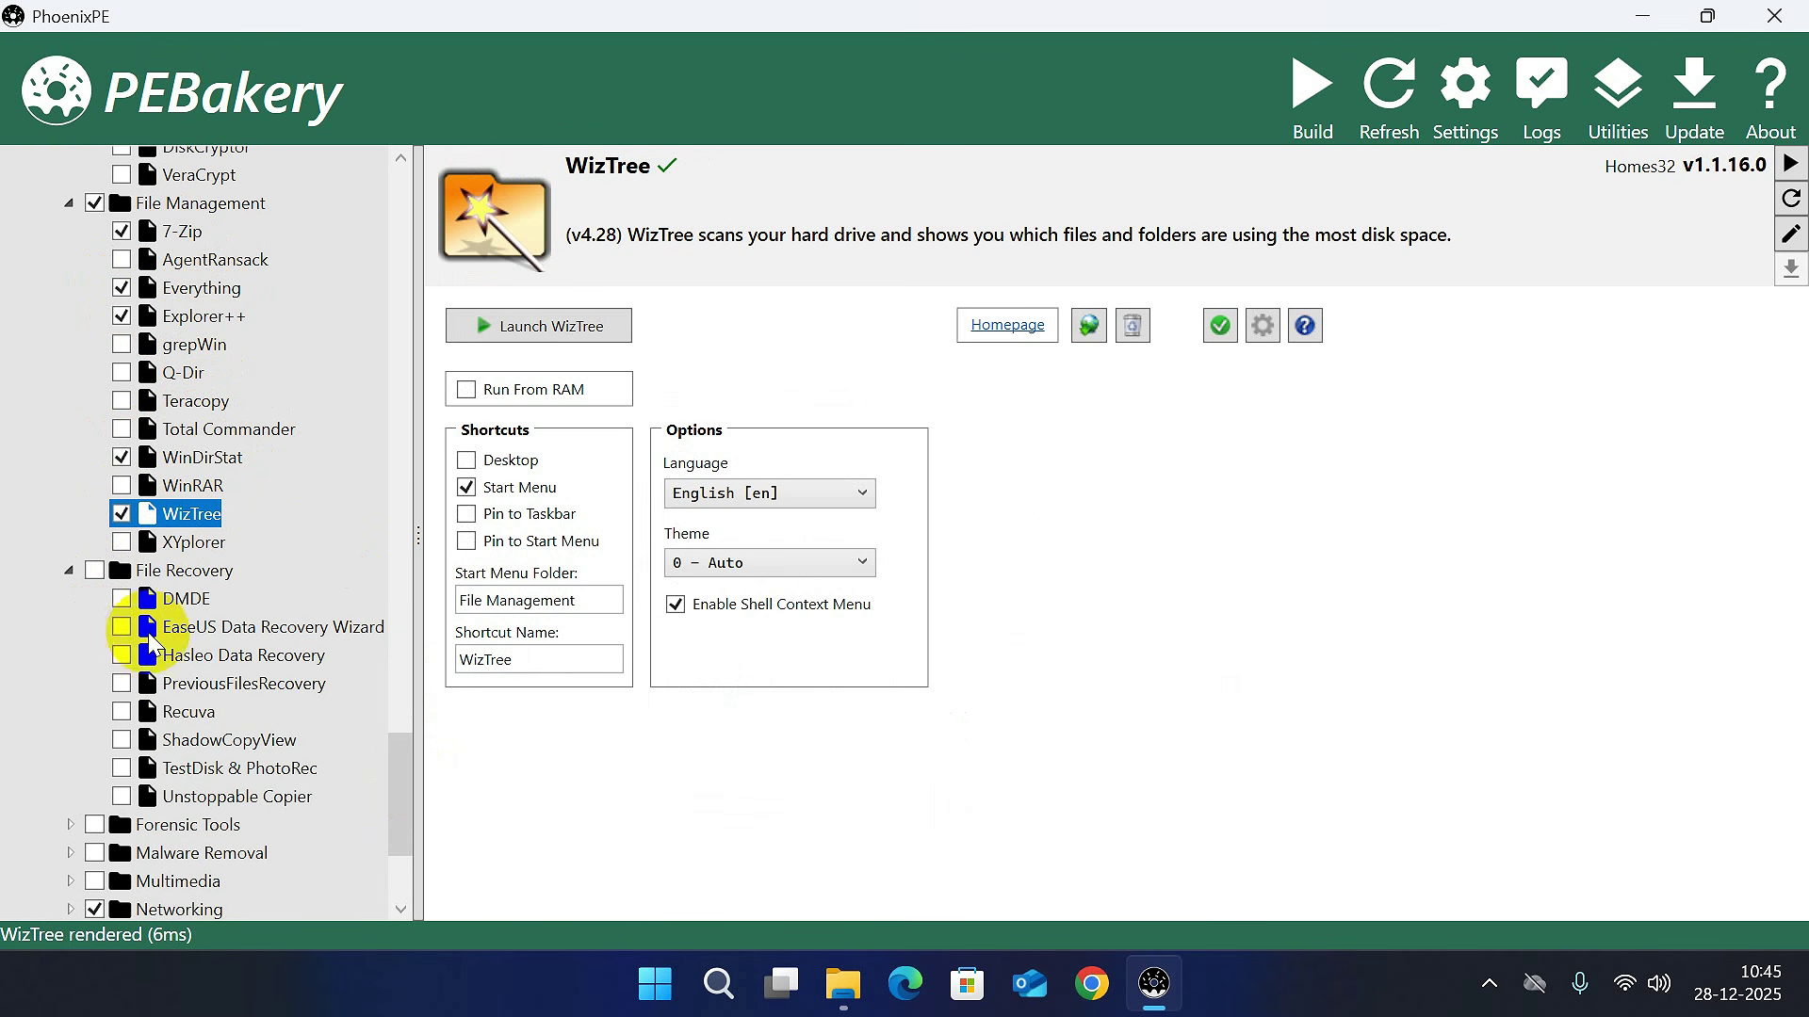
click(121, 712)
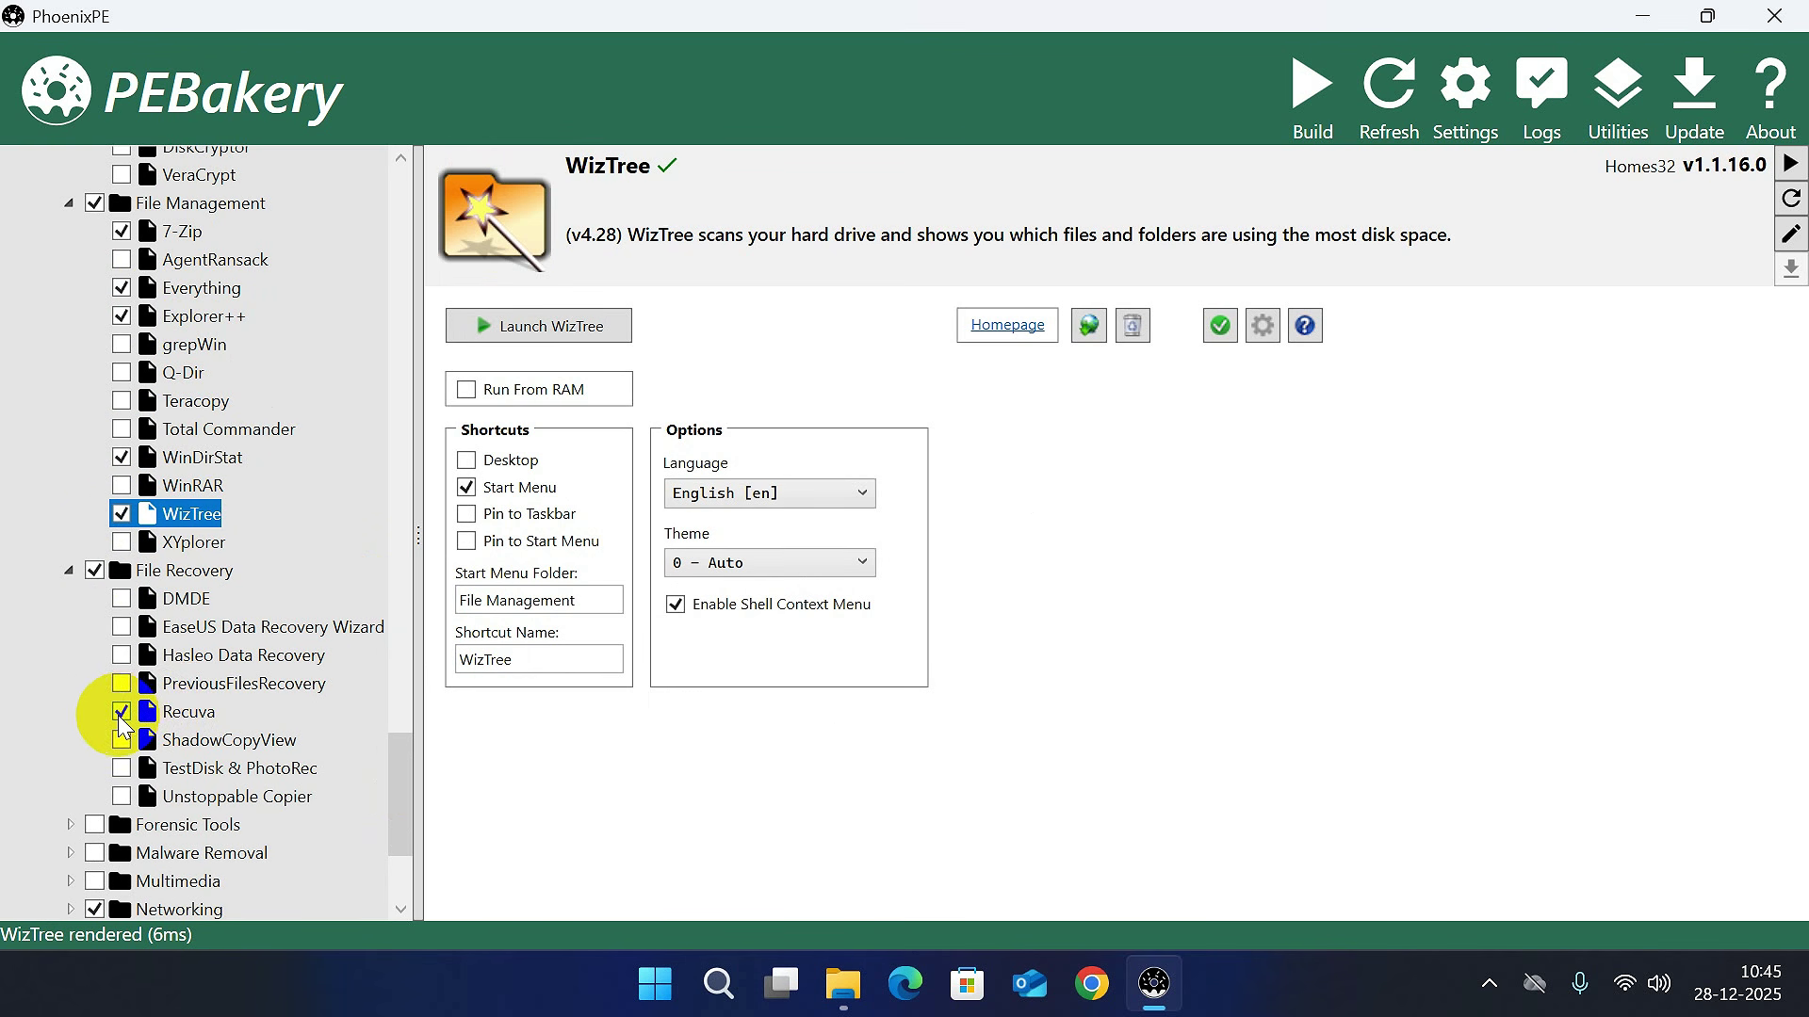
click(70, 824)
scroll(216, 353, down, 5)
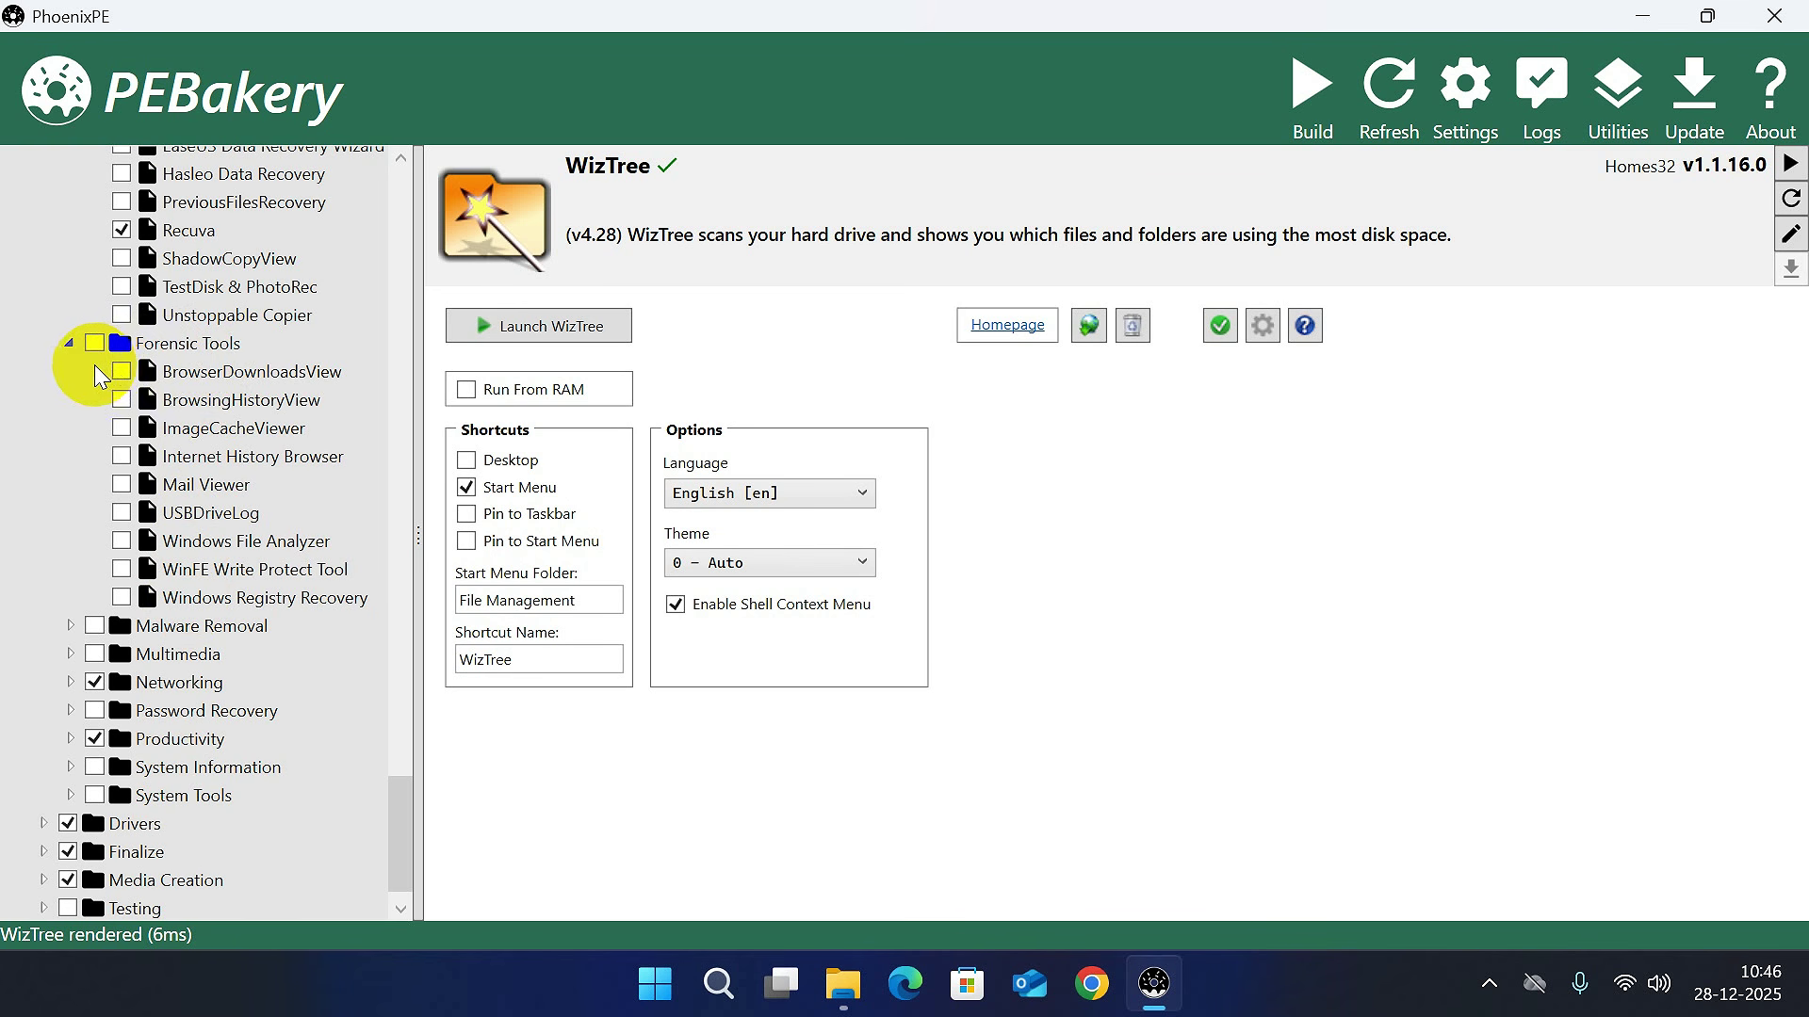
click(70, 626)
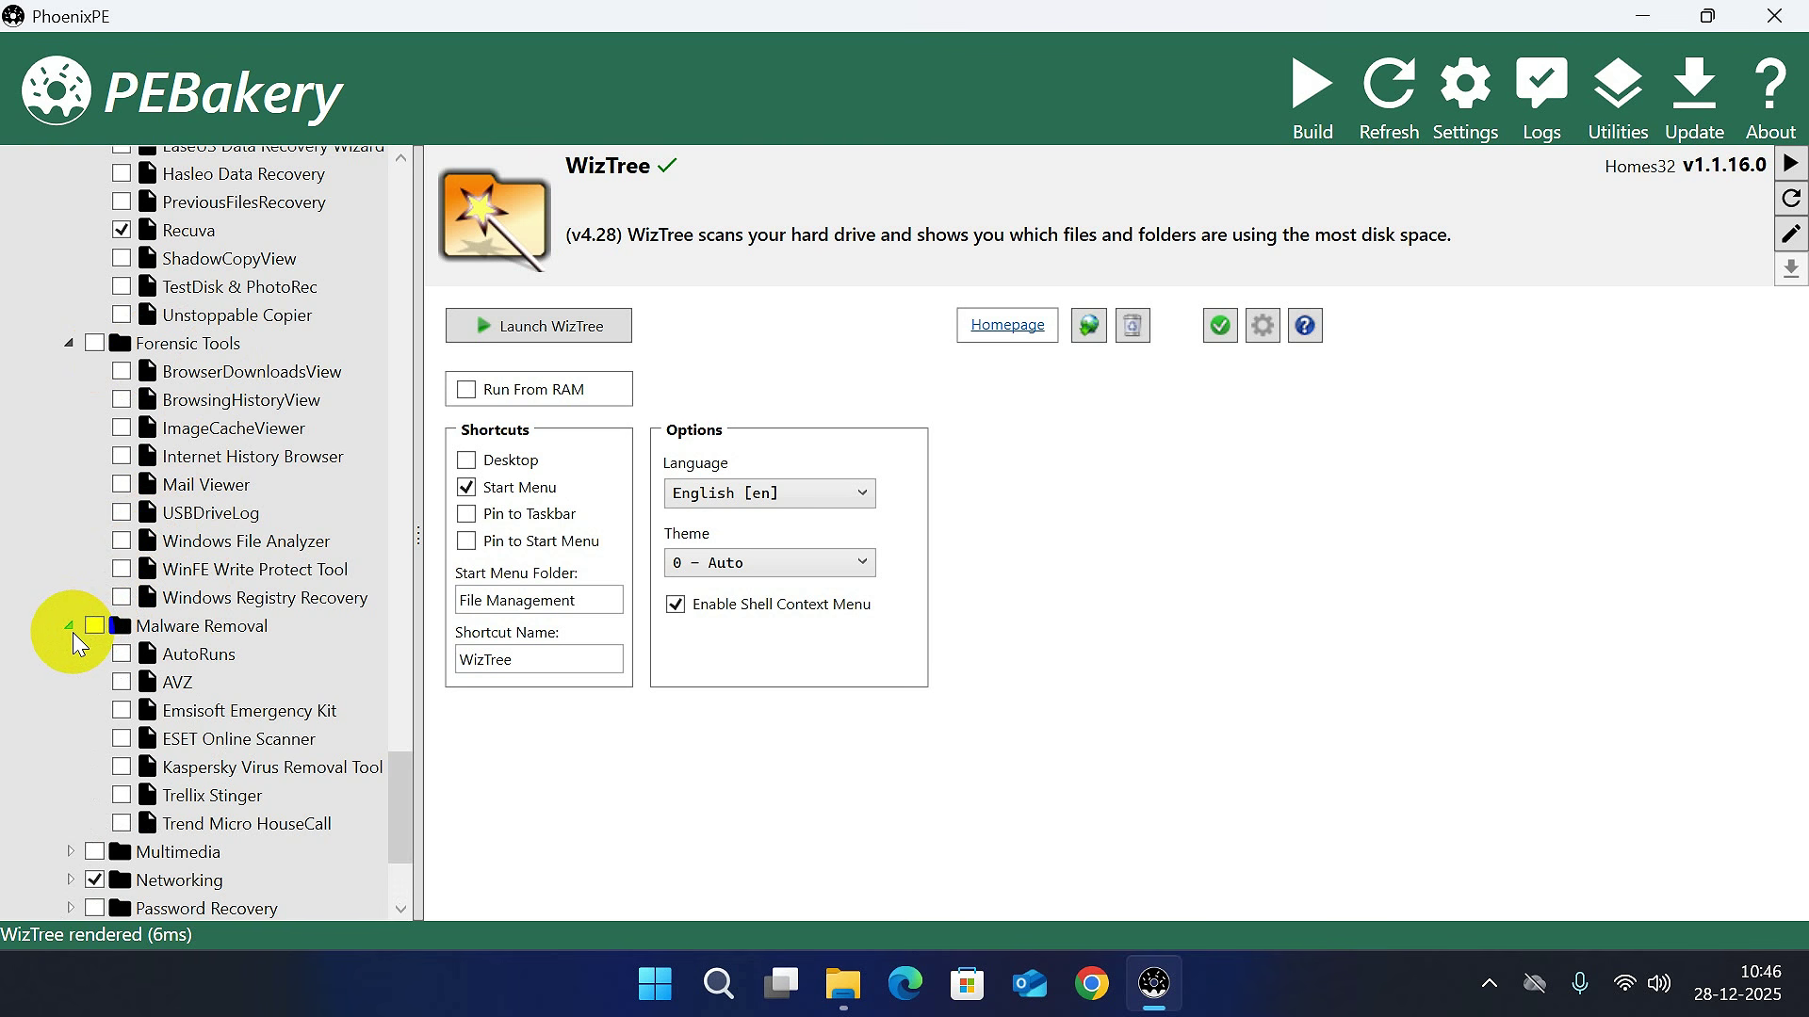
scroll(71, 631, down, 3)
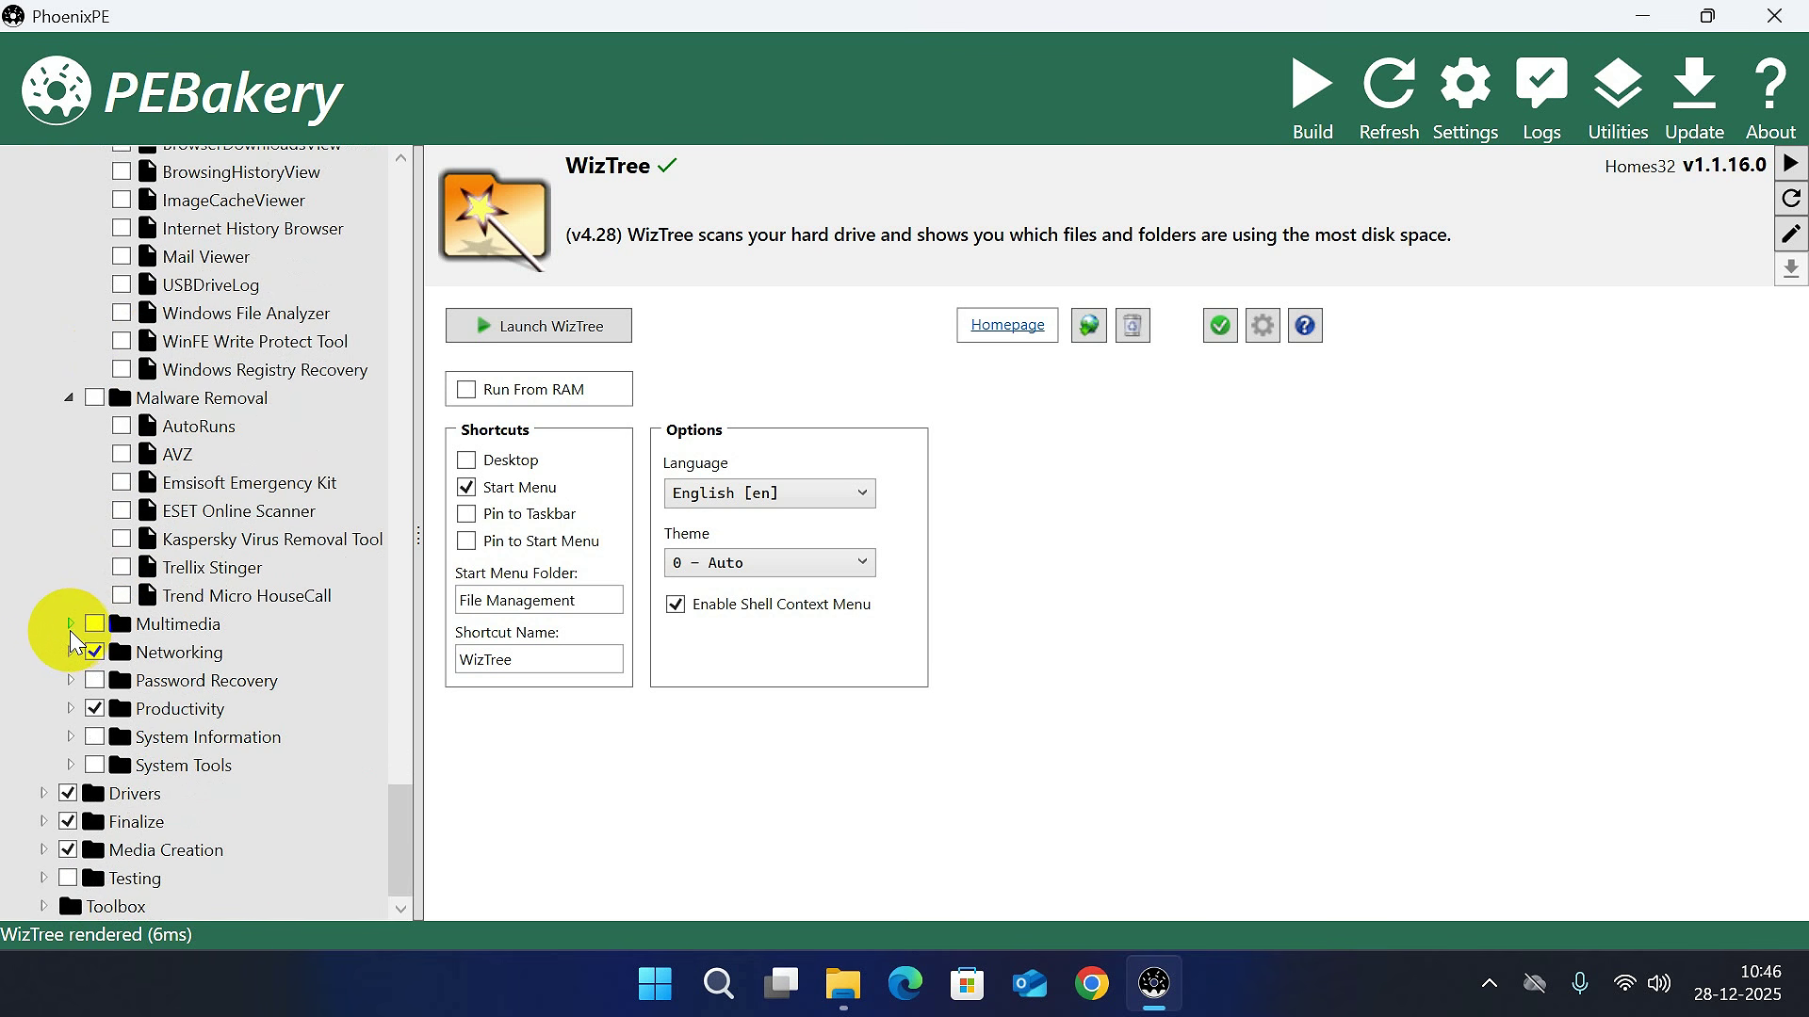
Enable FastStone Image Viewer and MPC-BE in the Multimedia applications.
click(70, 629)
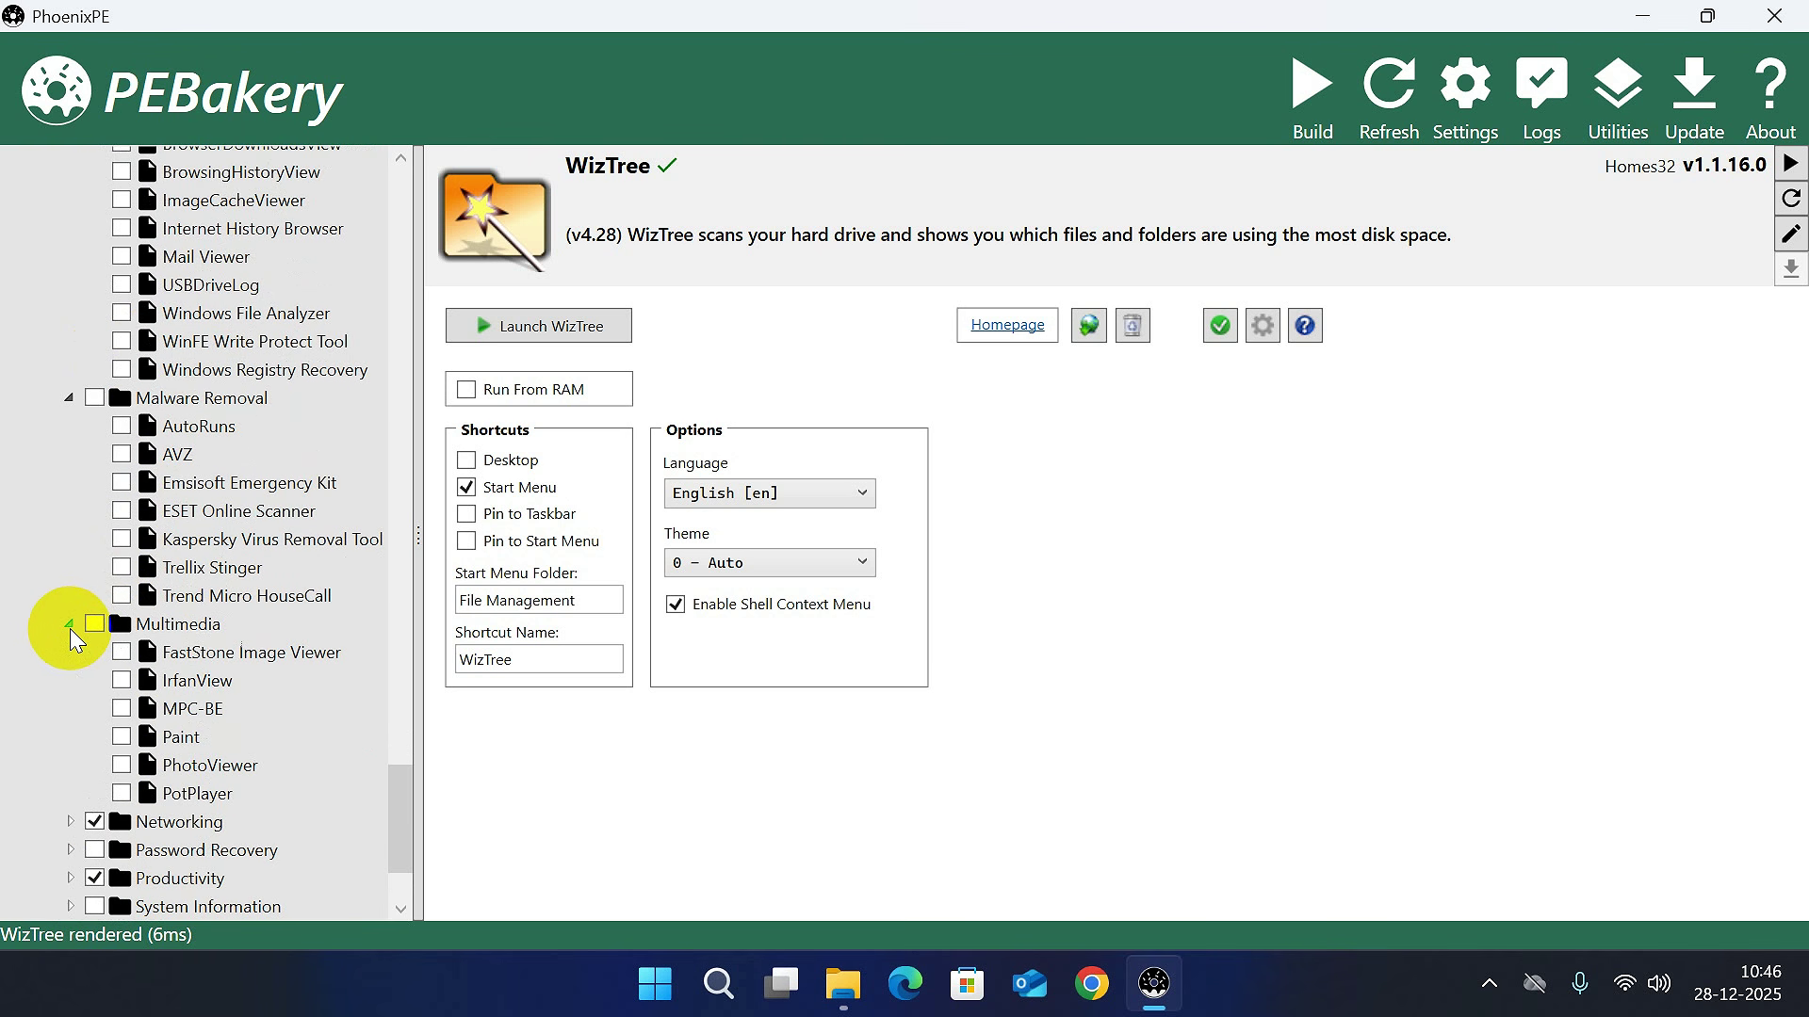
click(202, 653)
click(121, 652)
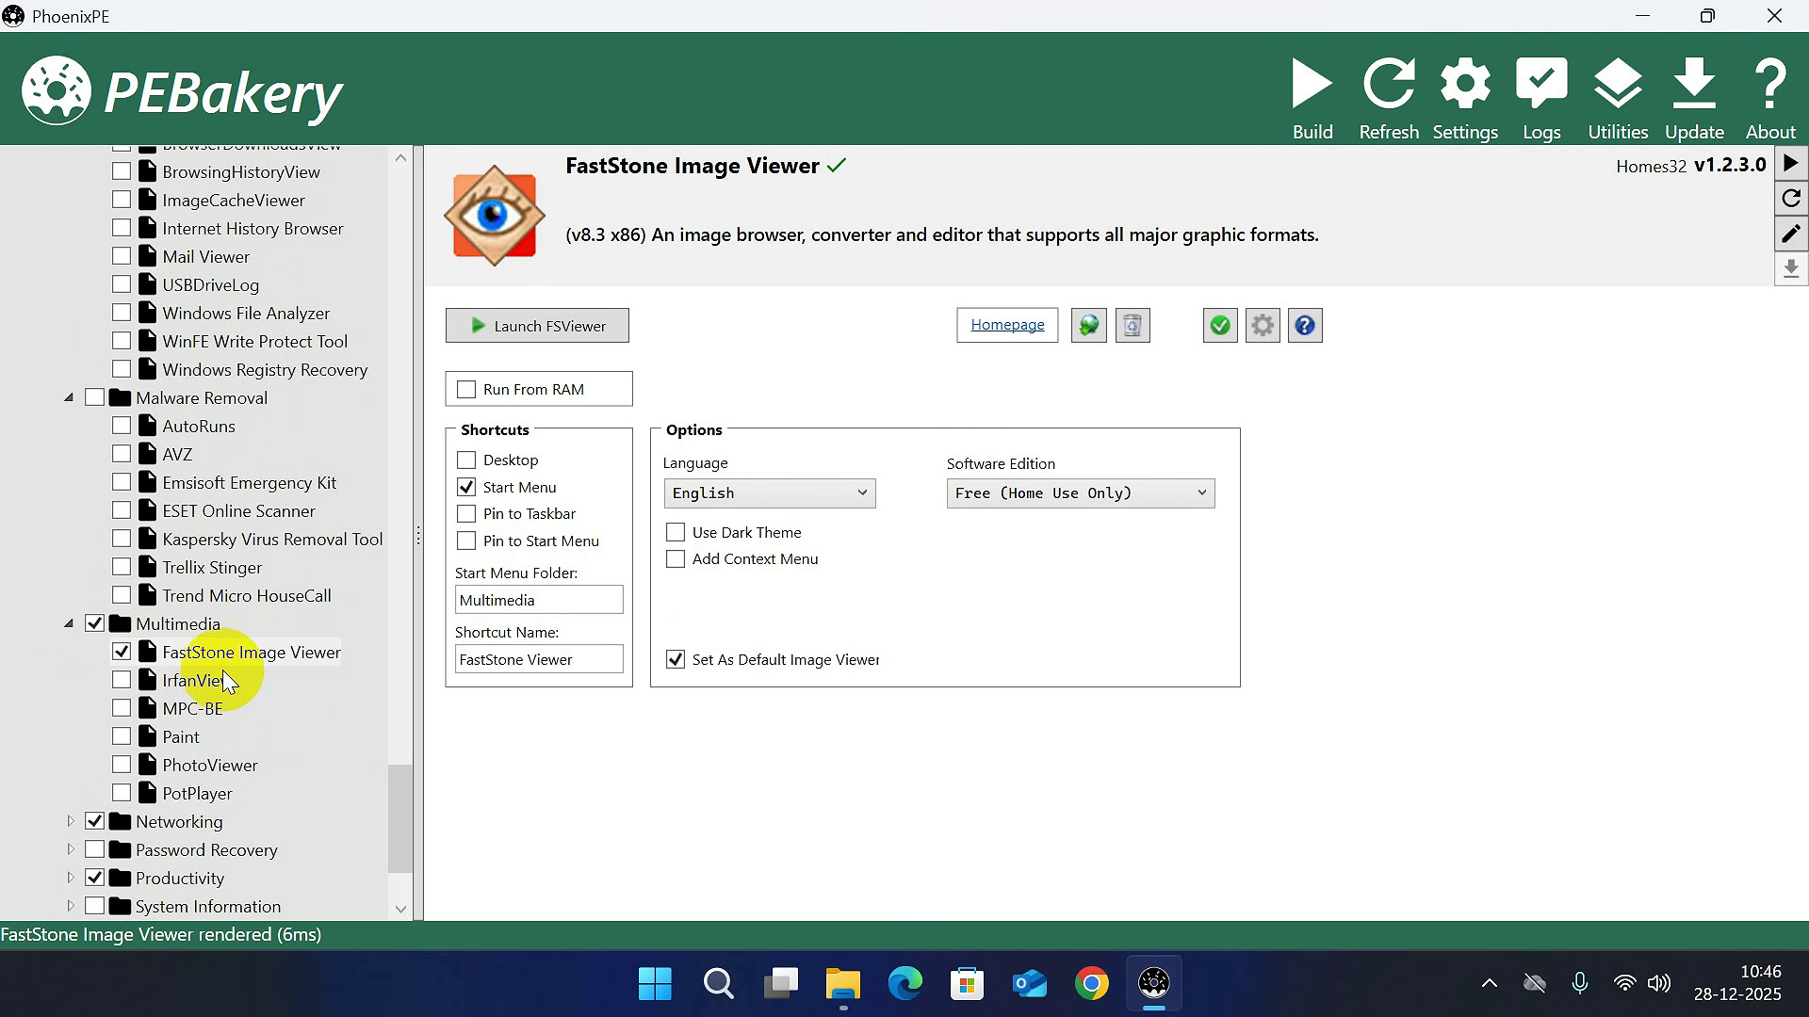
click(135, 716)
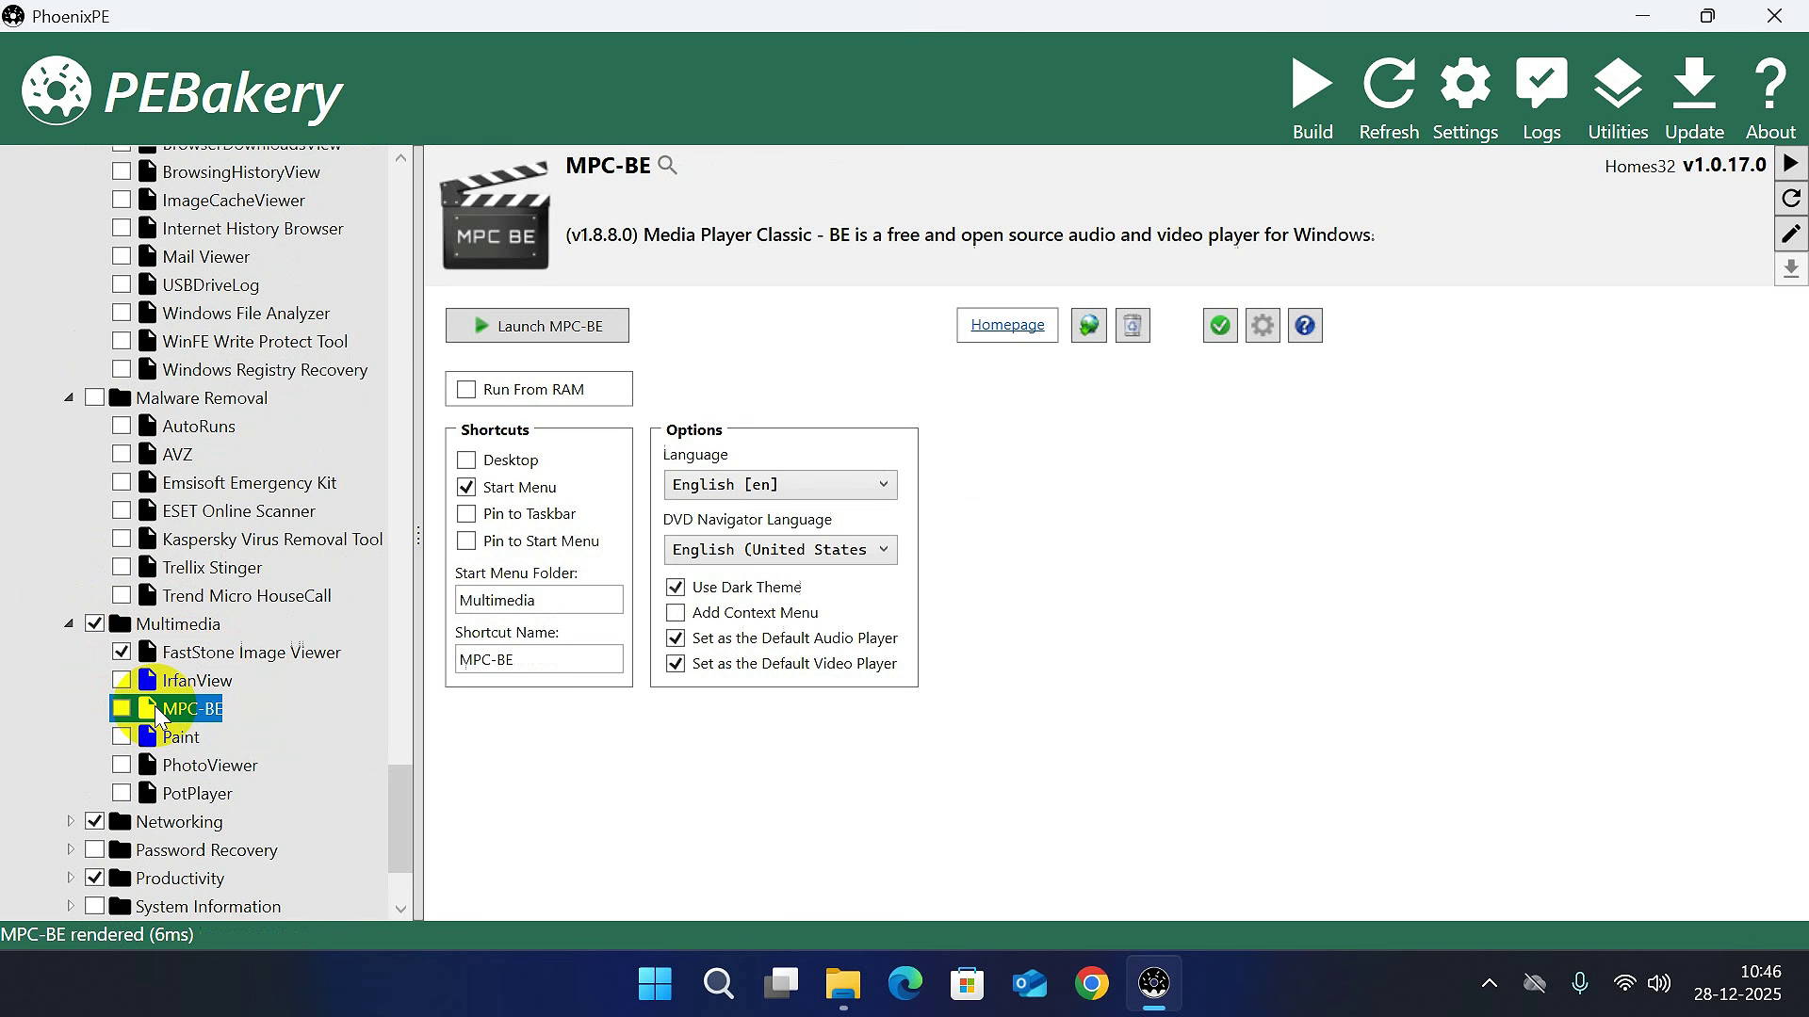
click(123, 710)
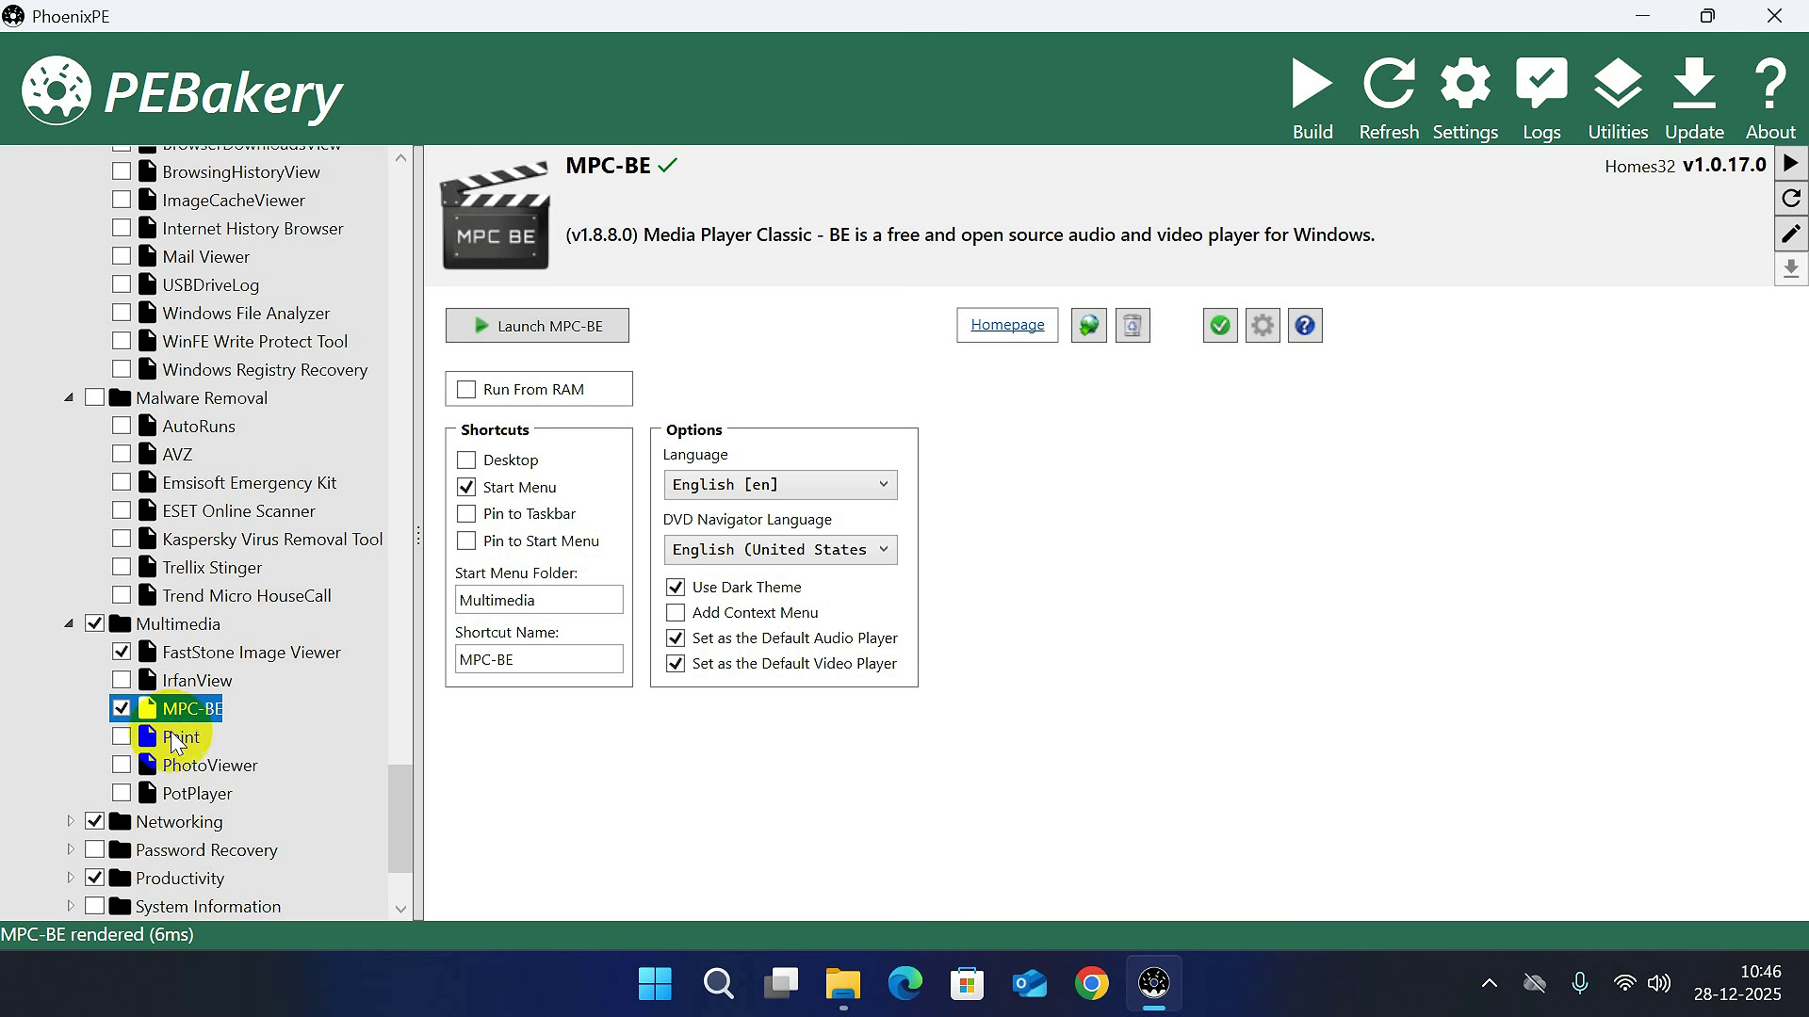
Enable AnyDesk in the Networking applications with a Desktop shortcut and always download its latest version.
click(69, 821)
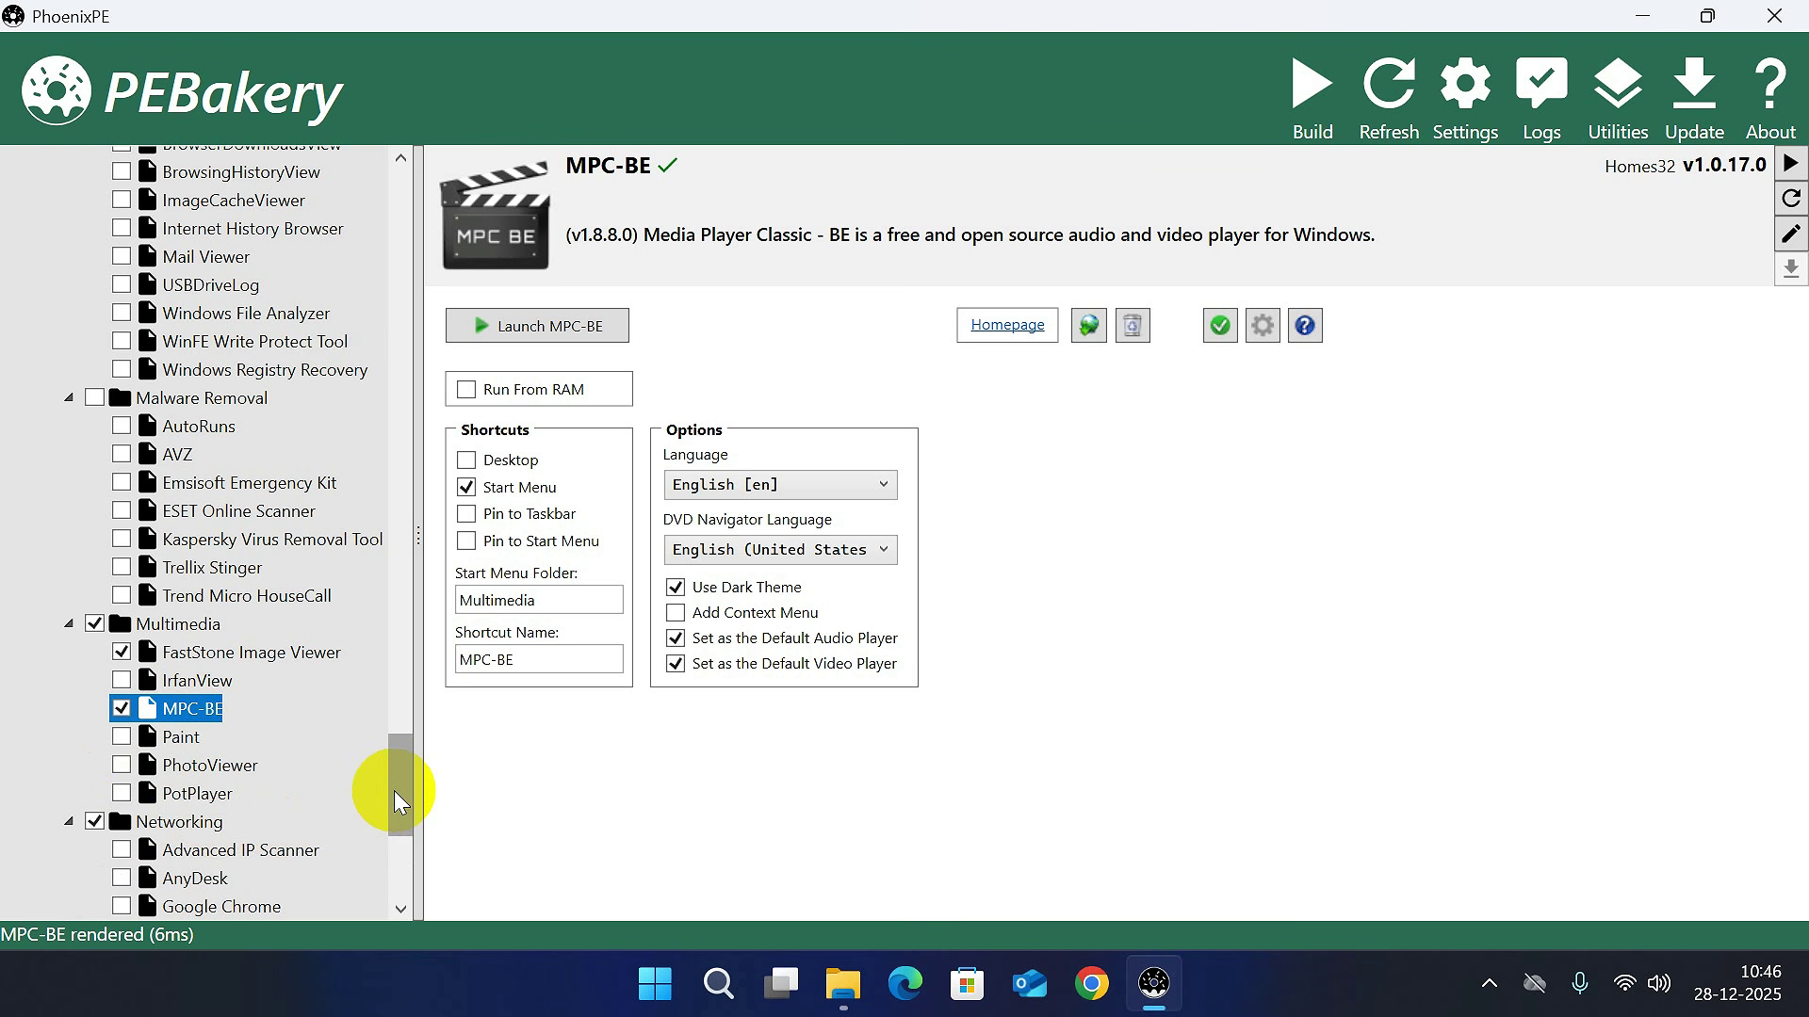
scroll(382, 801, down, 5)
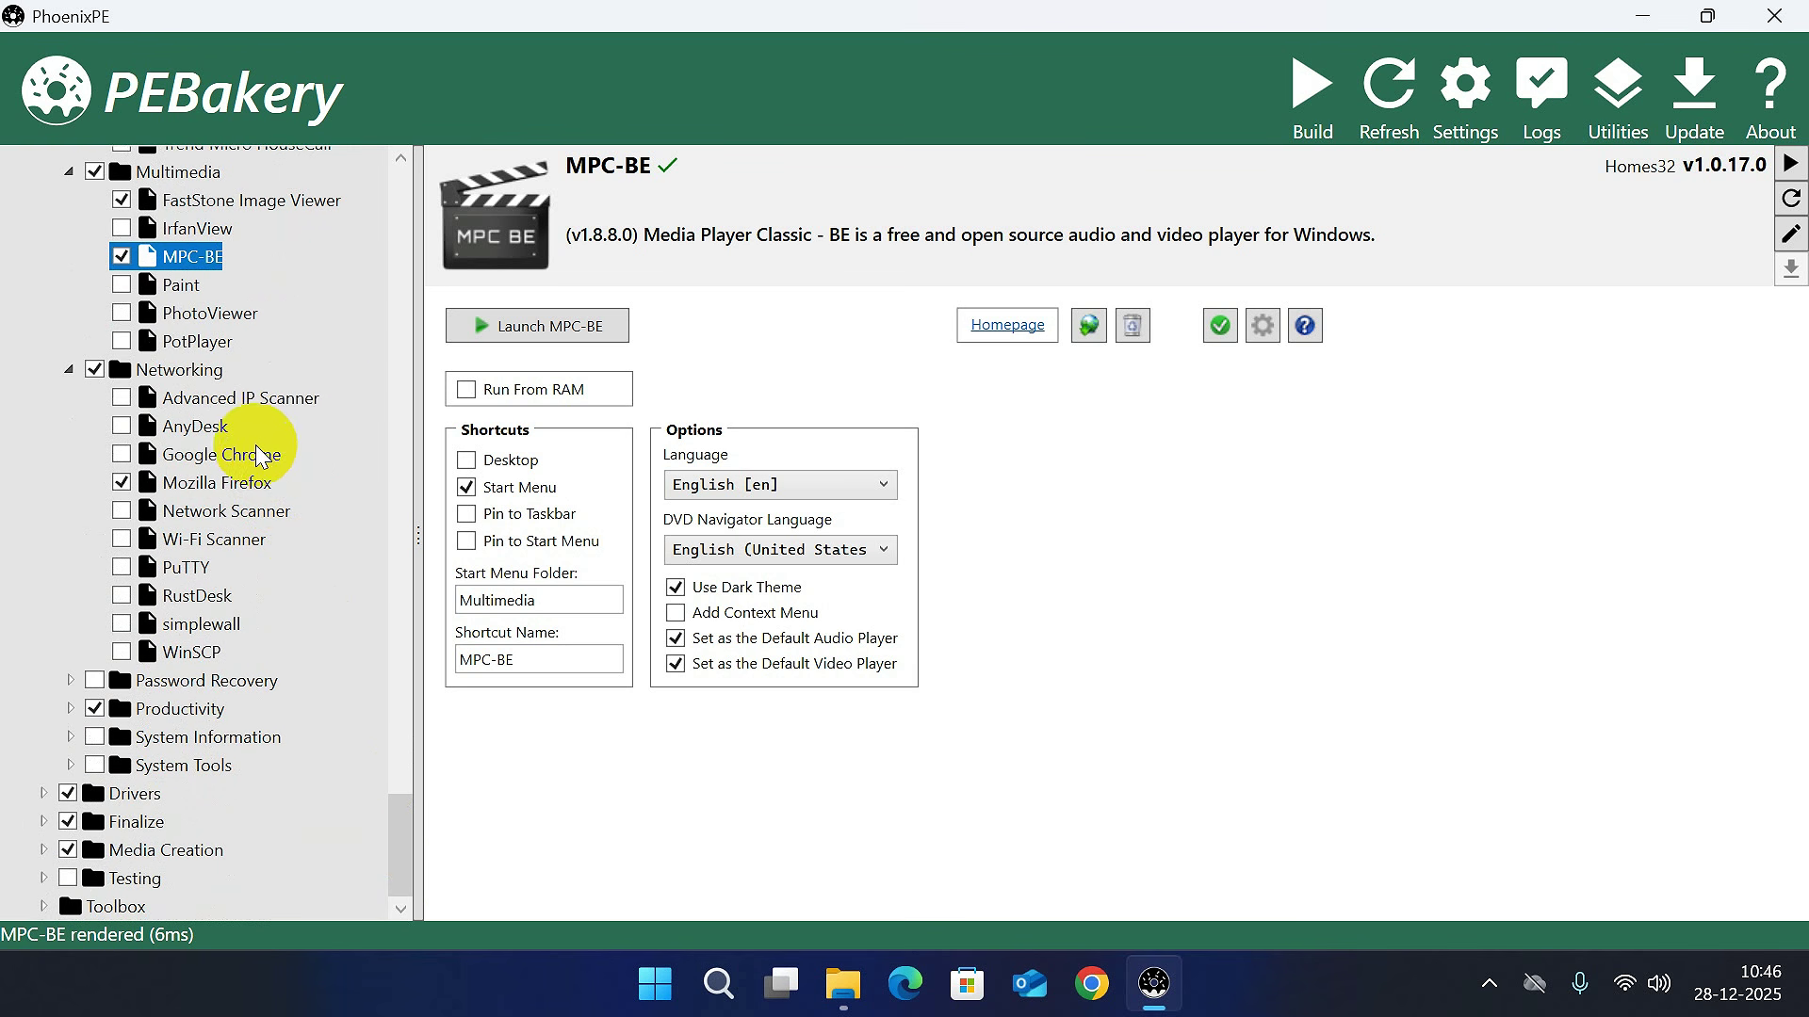
click(122, 425)
click(189, 430)
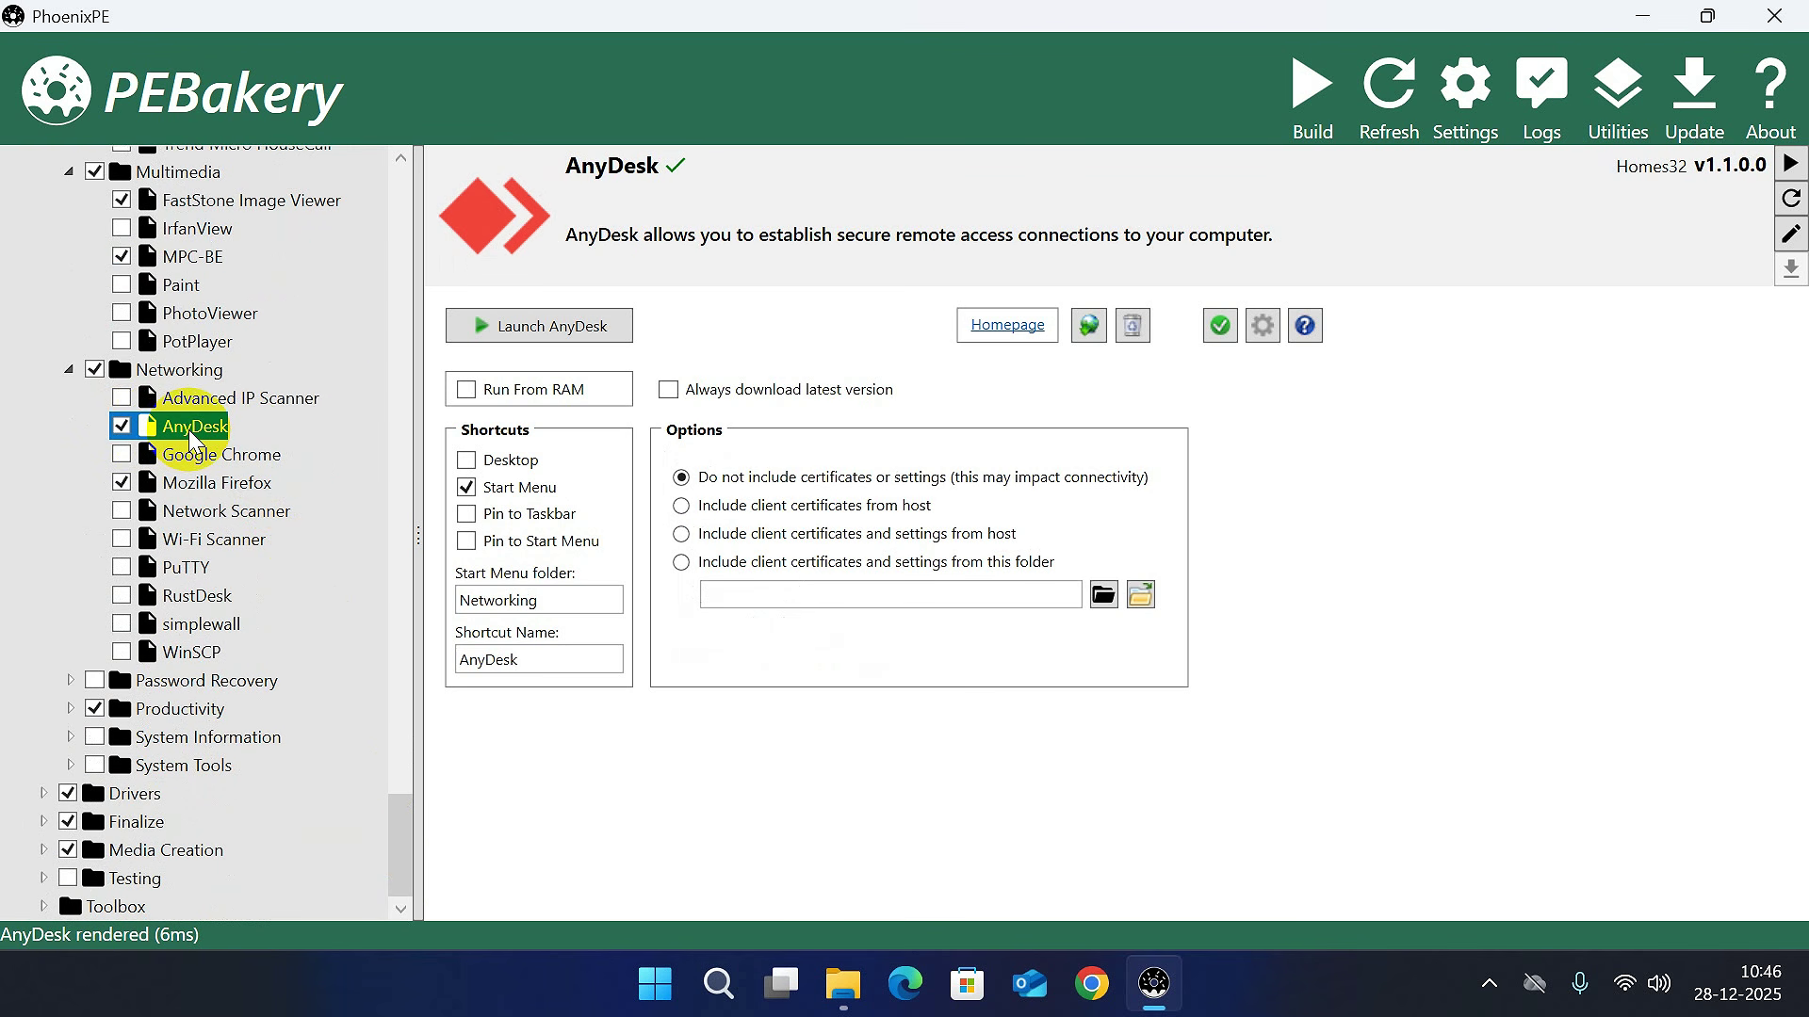
click(466, 460)
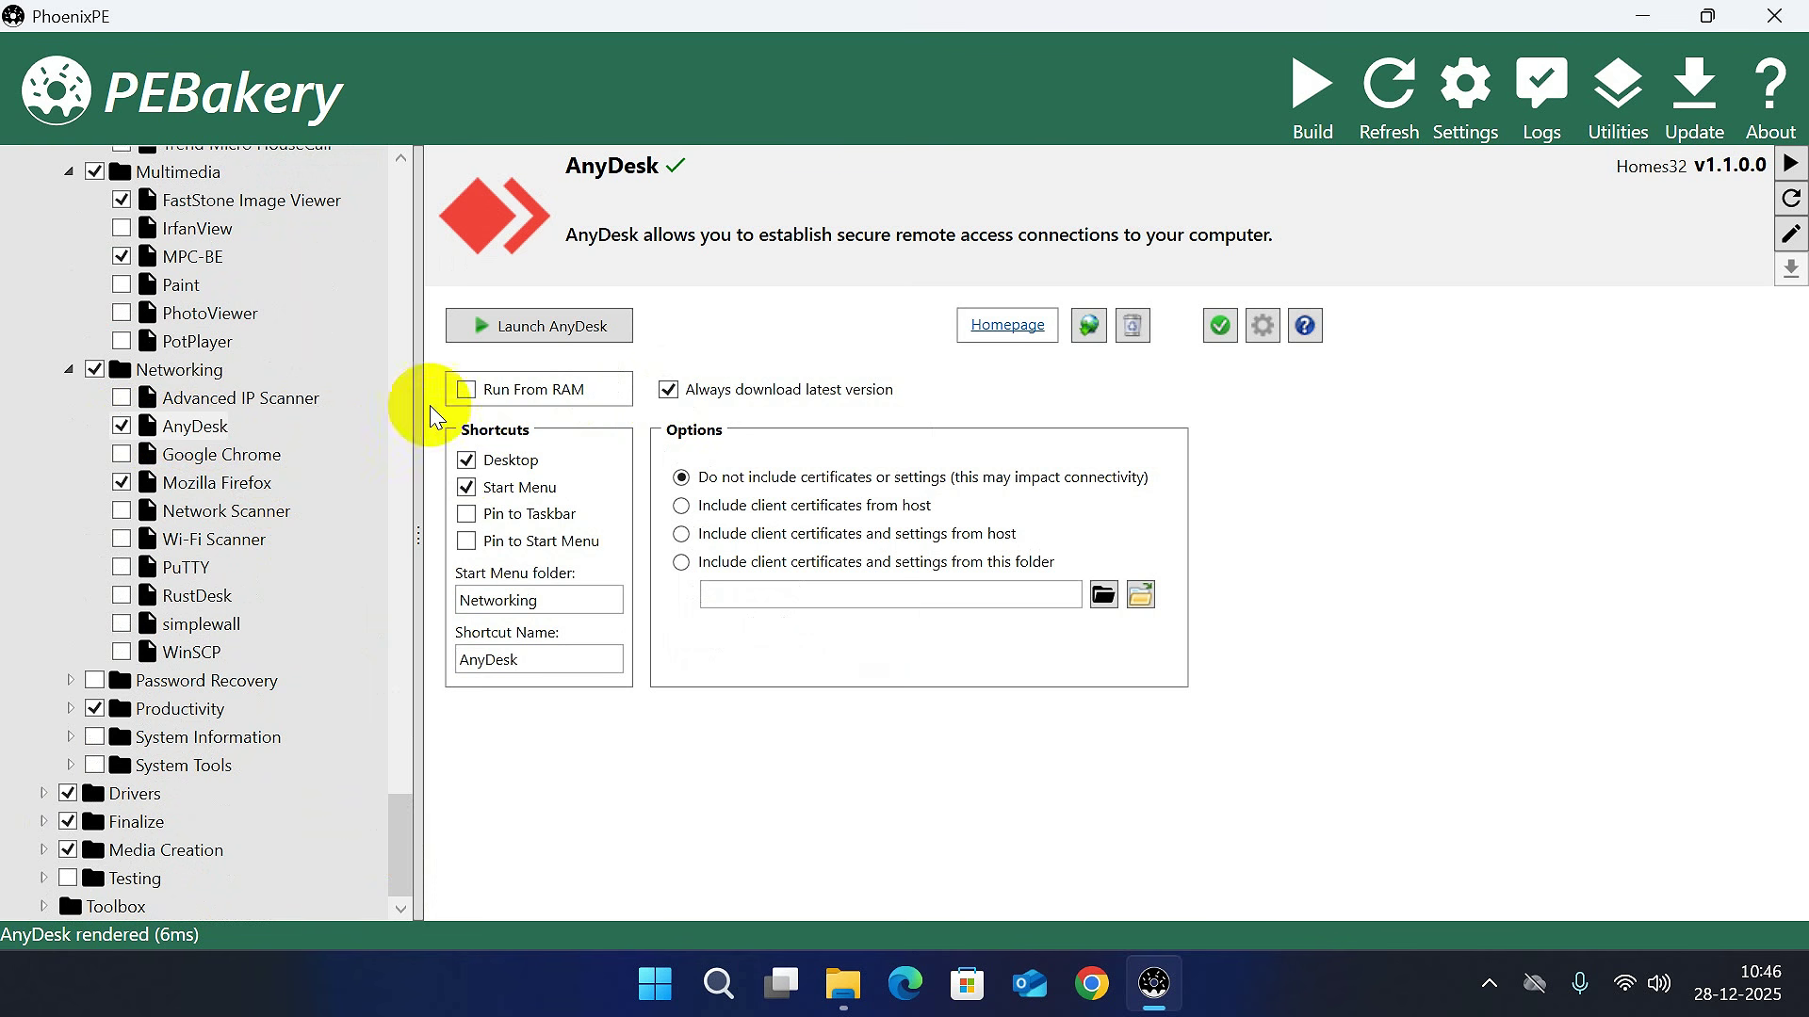
Enable Google Chrome in the Networking applications and set Mozilla Firefox to always download the latest version.
click(174, 456)
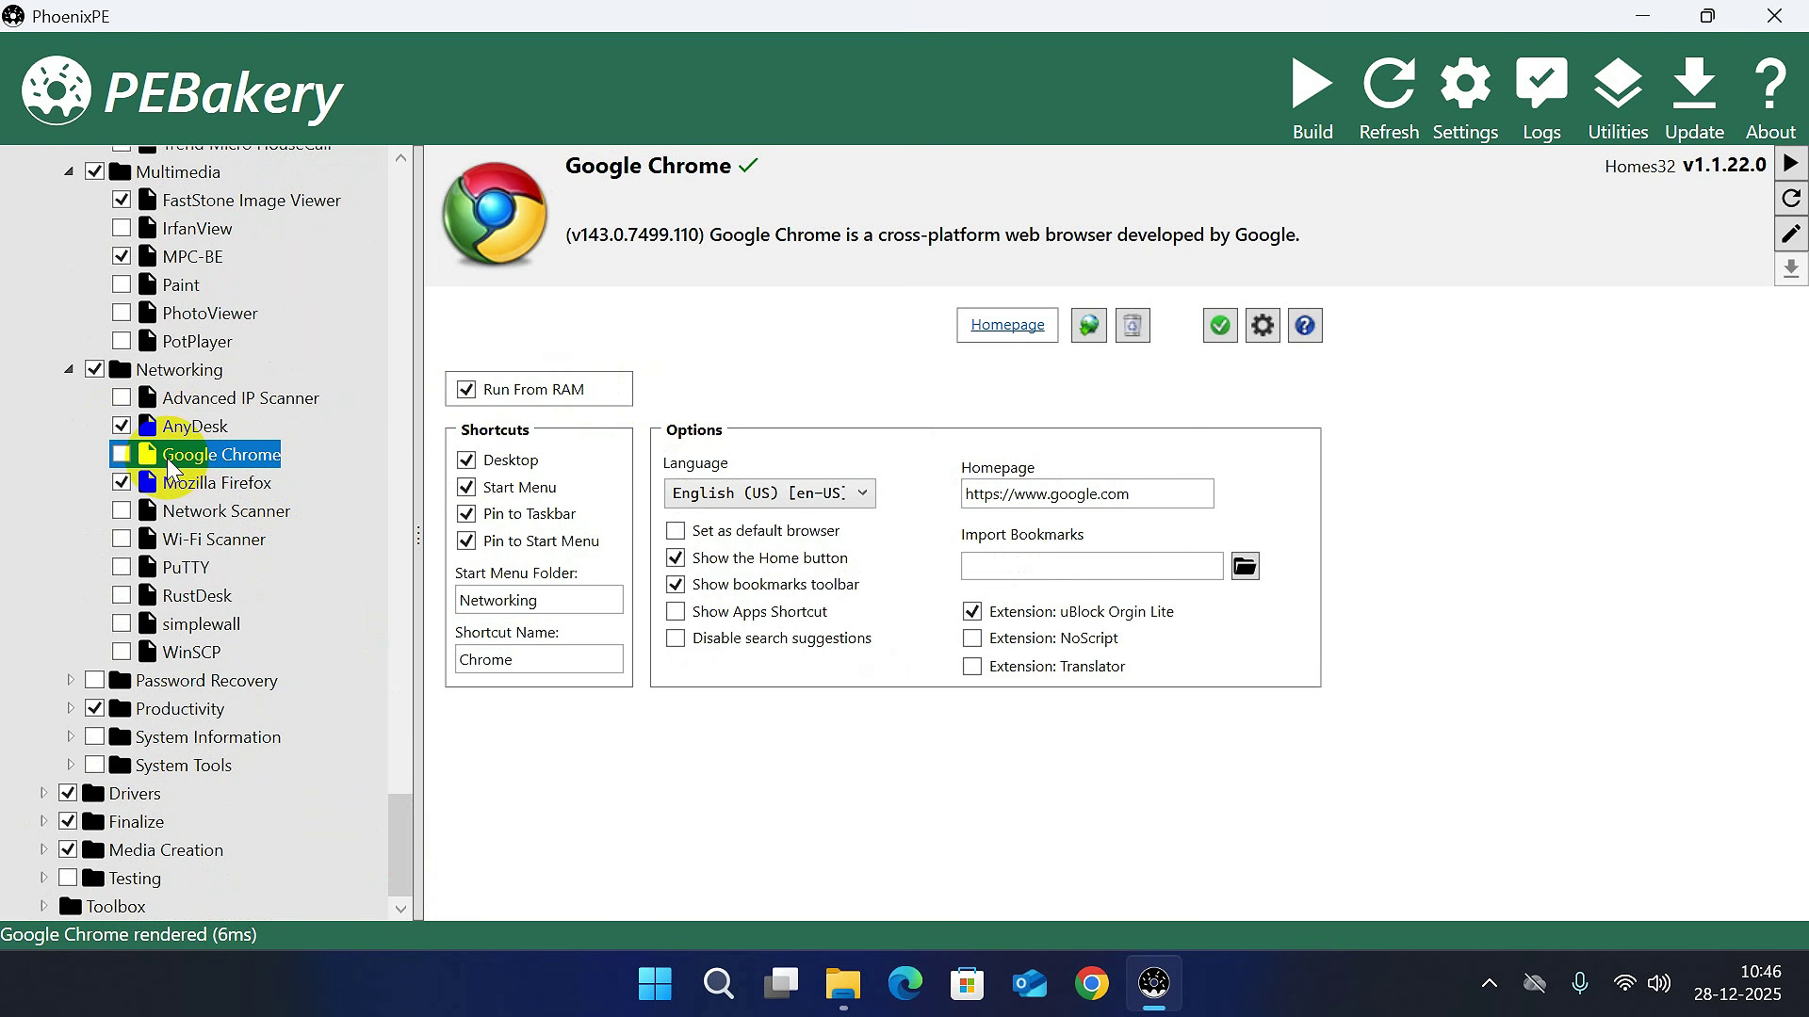
click(124, 455)
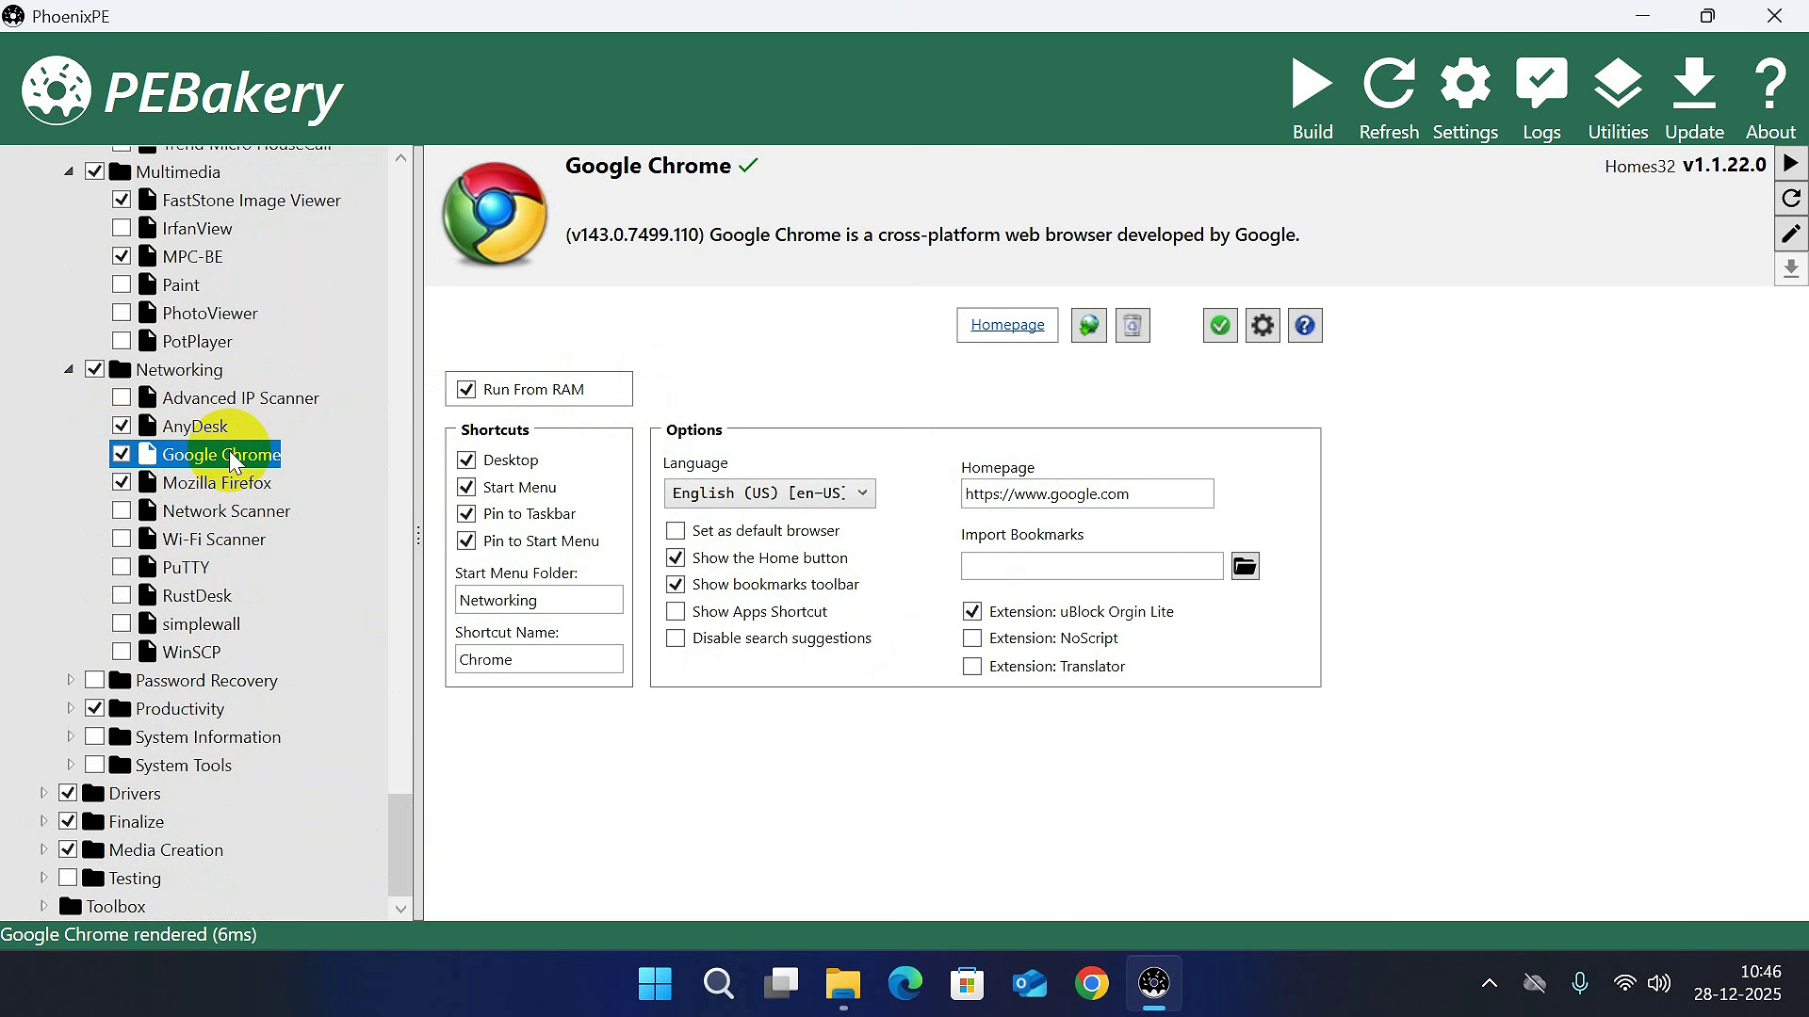
click(209, 485)
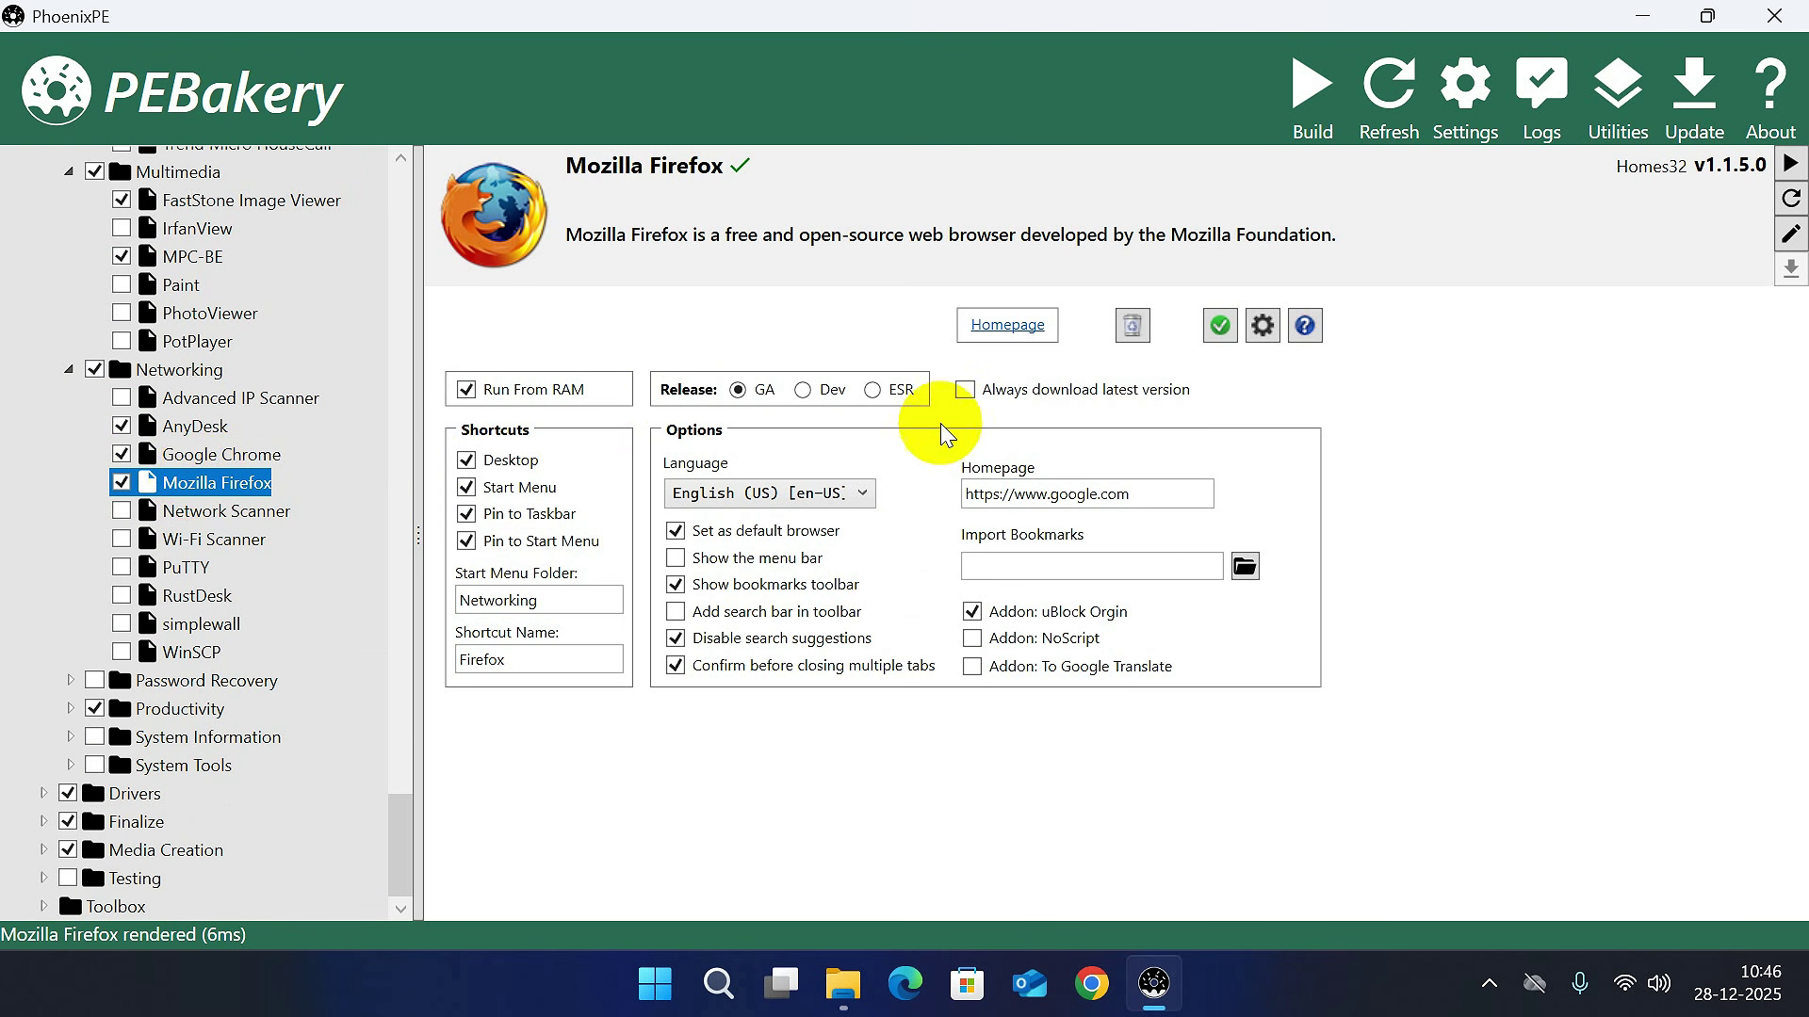
click(965, 392)
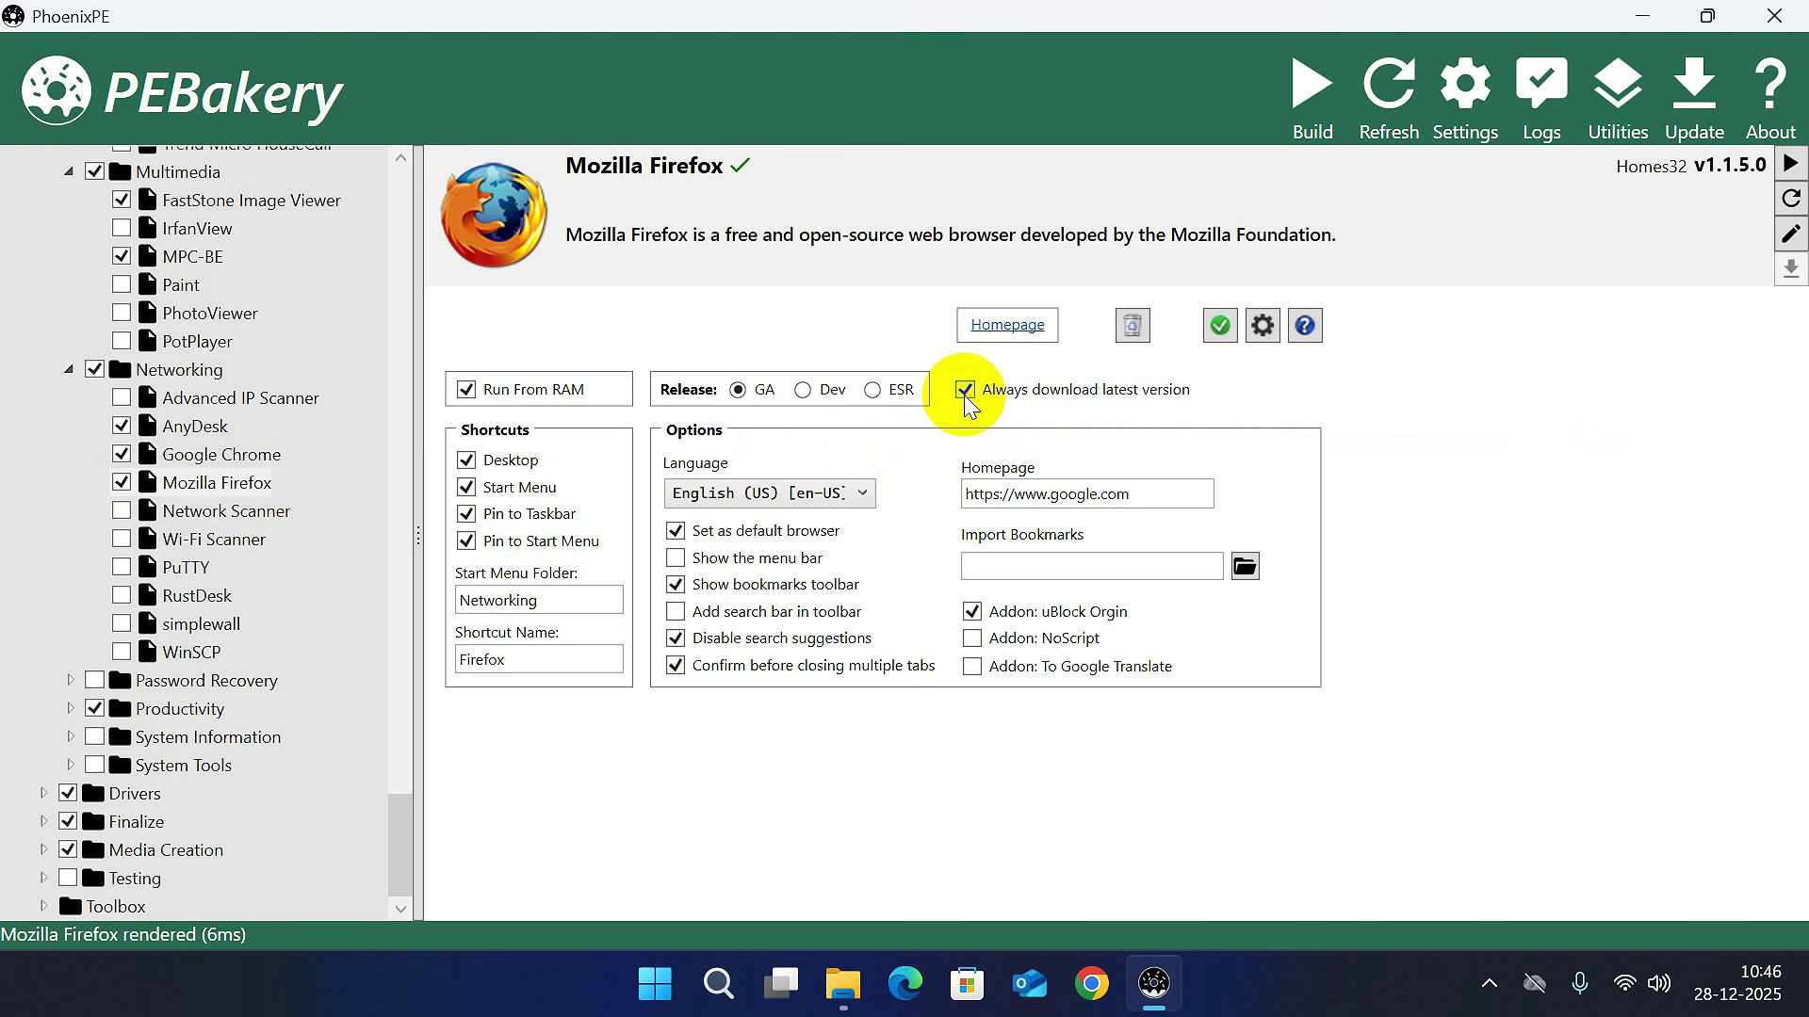
Review the Network Scanner and Wi-Fi Scanner options and enable RustDesk in the Networking applications.
click(209, 515)
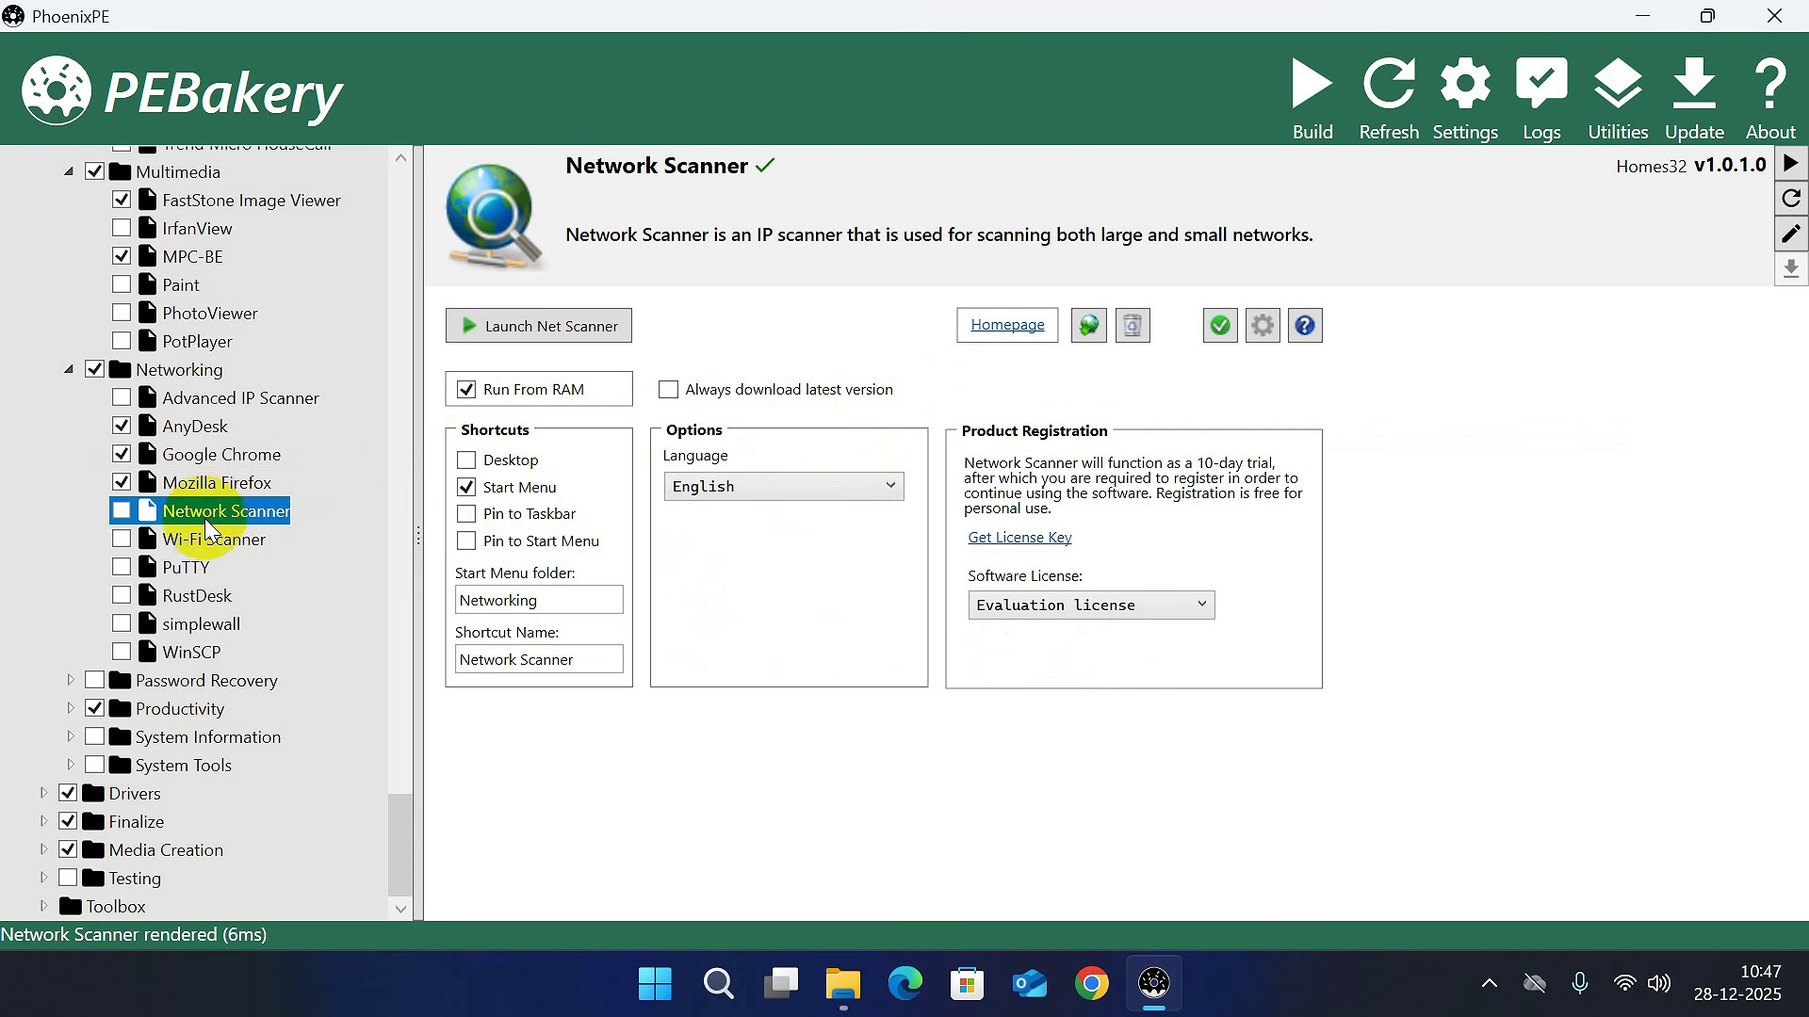
click(205, 541)
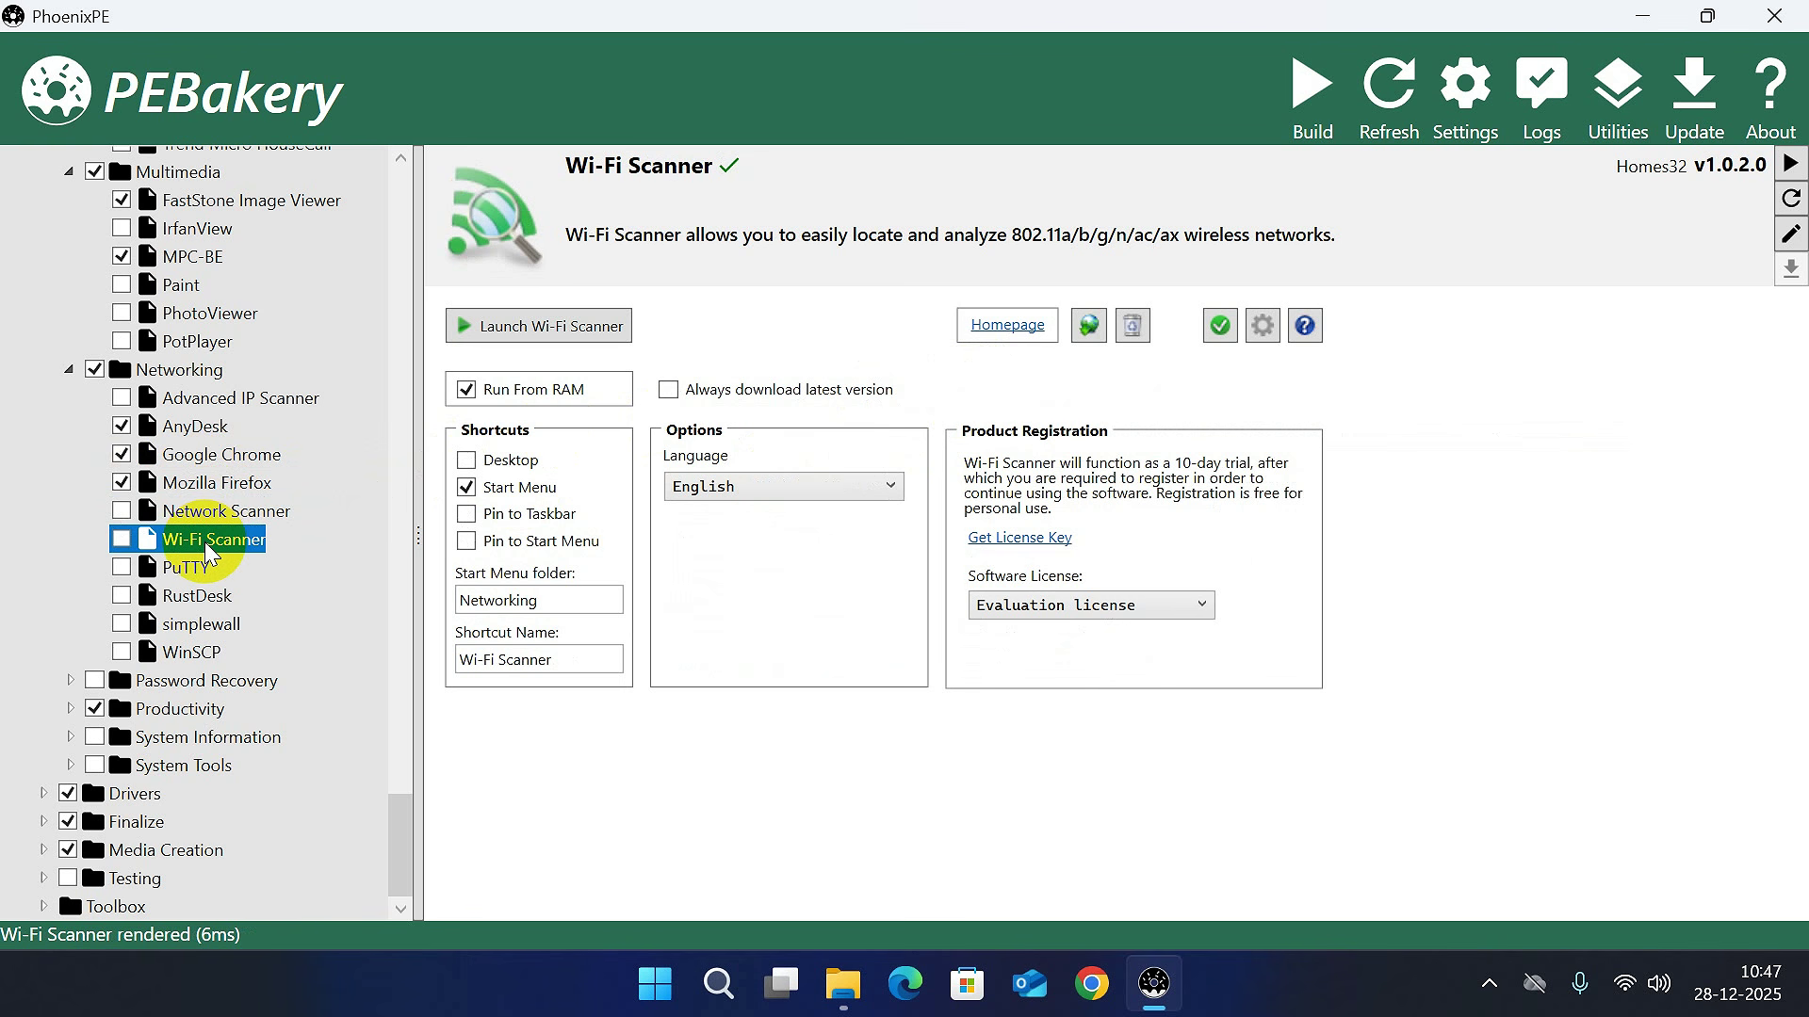
click(179, 596)
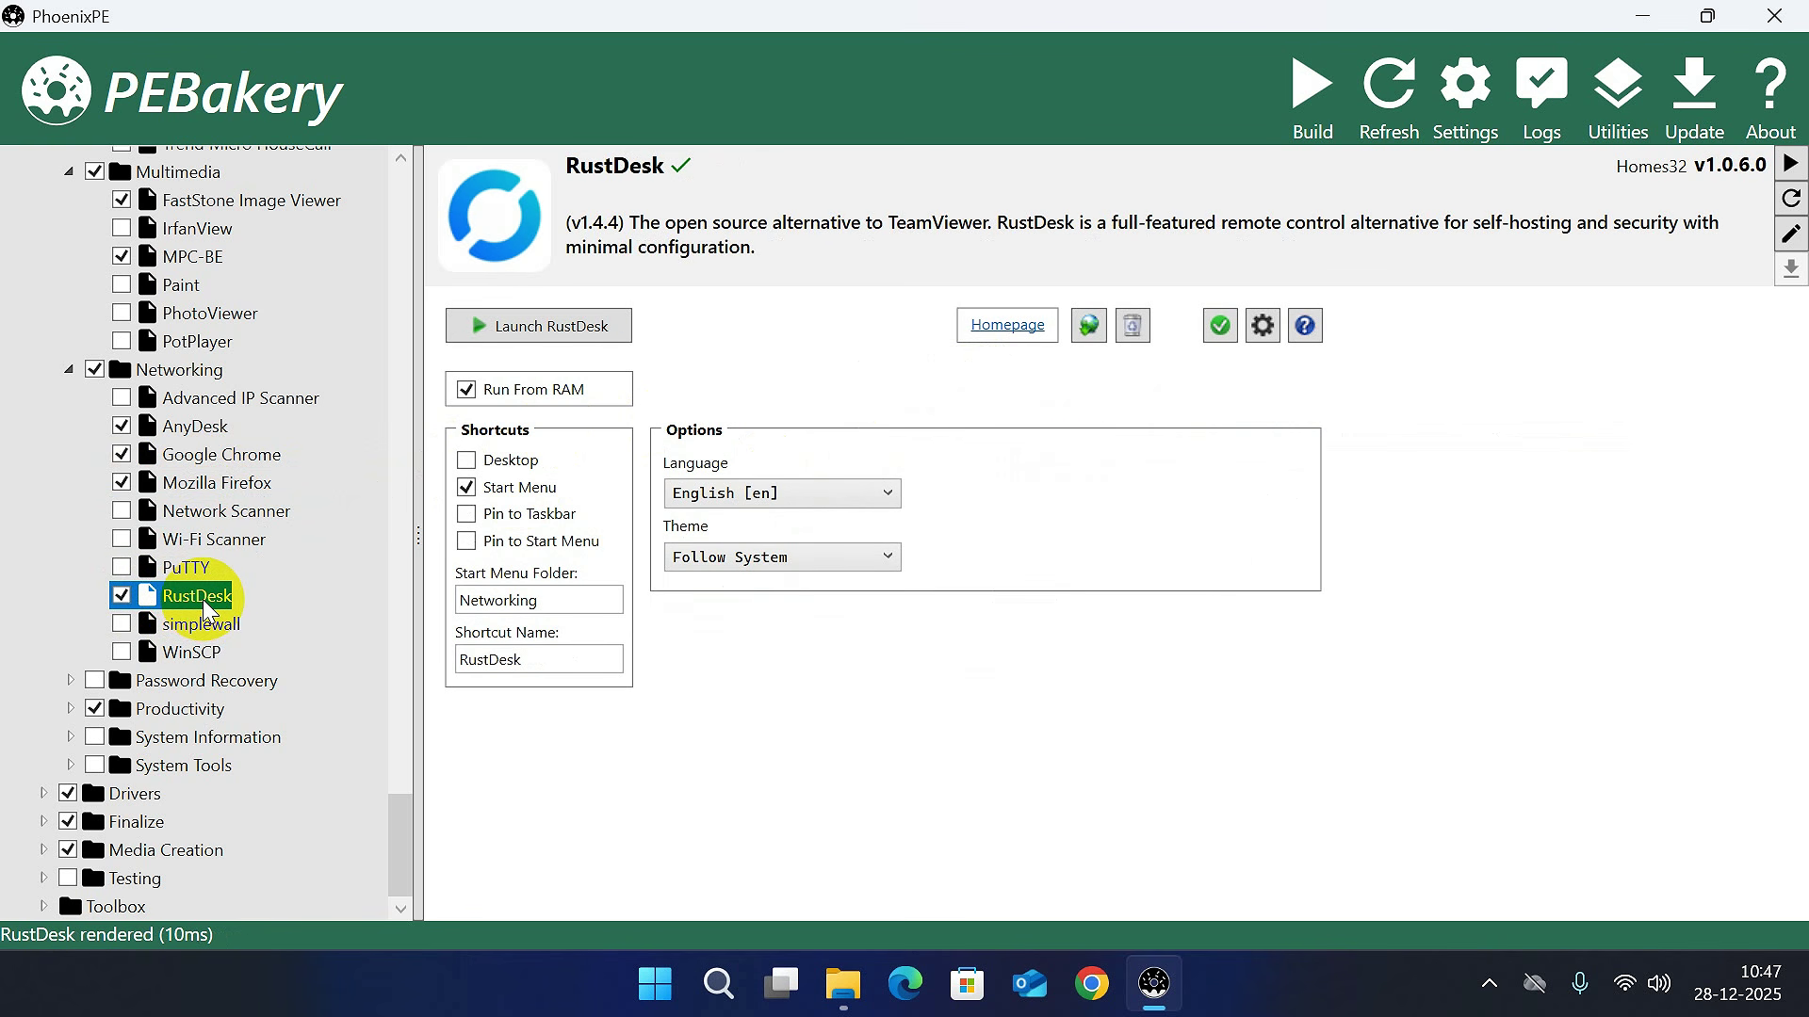
Enable Windows Login Unlocker in the Password Recovery applications with a Desktop shortcut.
click(72, 680)
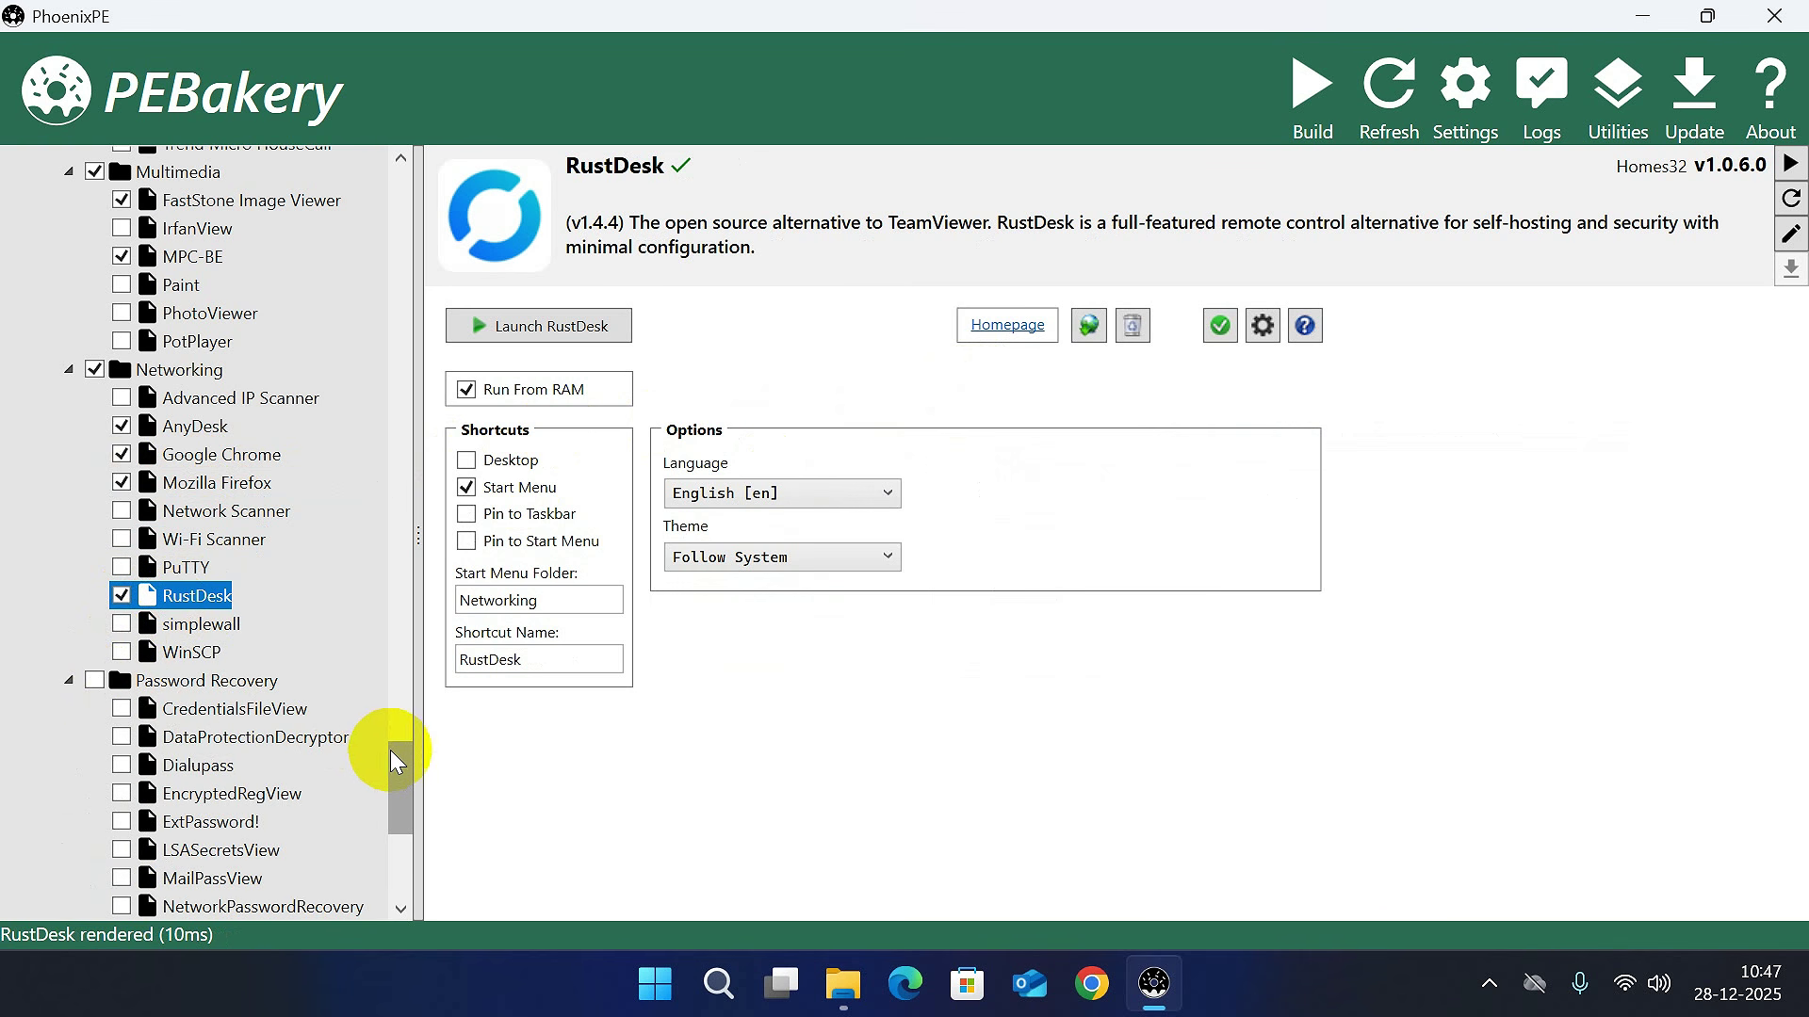
drag(390, 750, 402, 816)
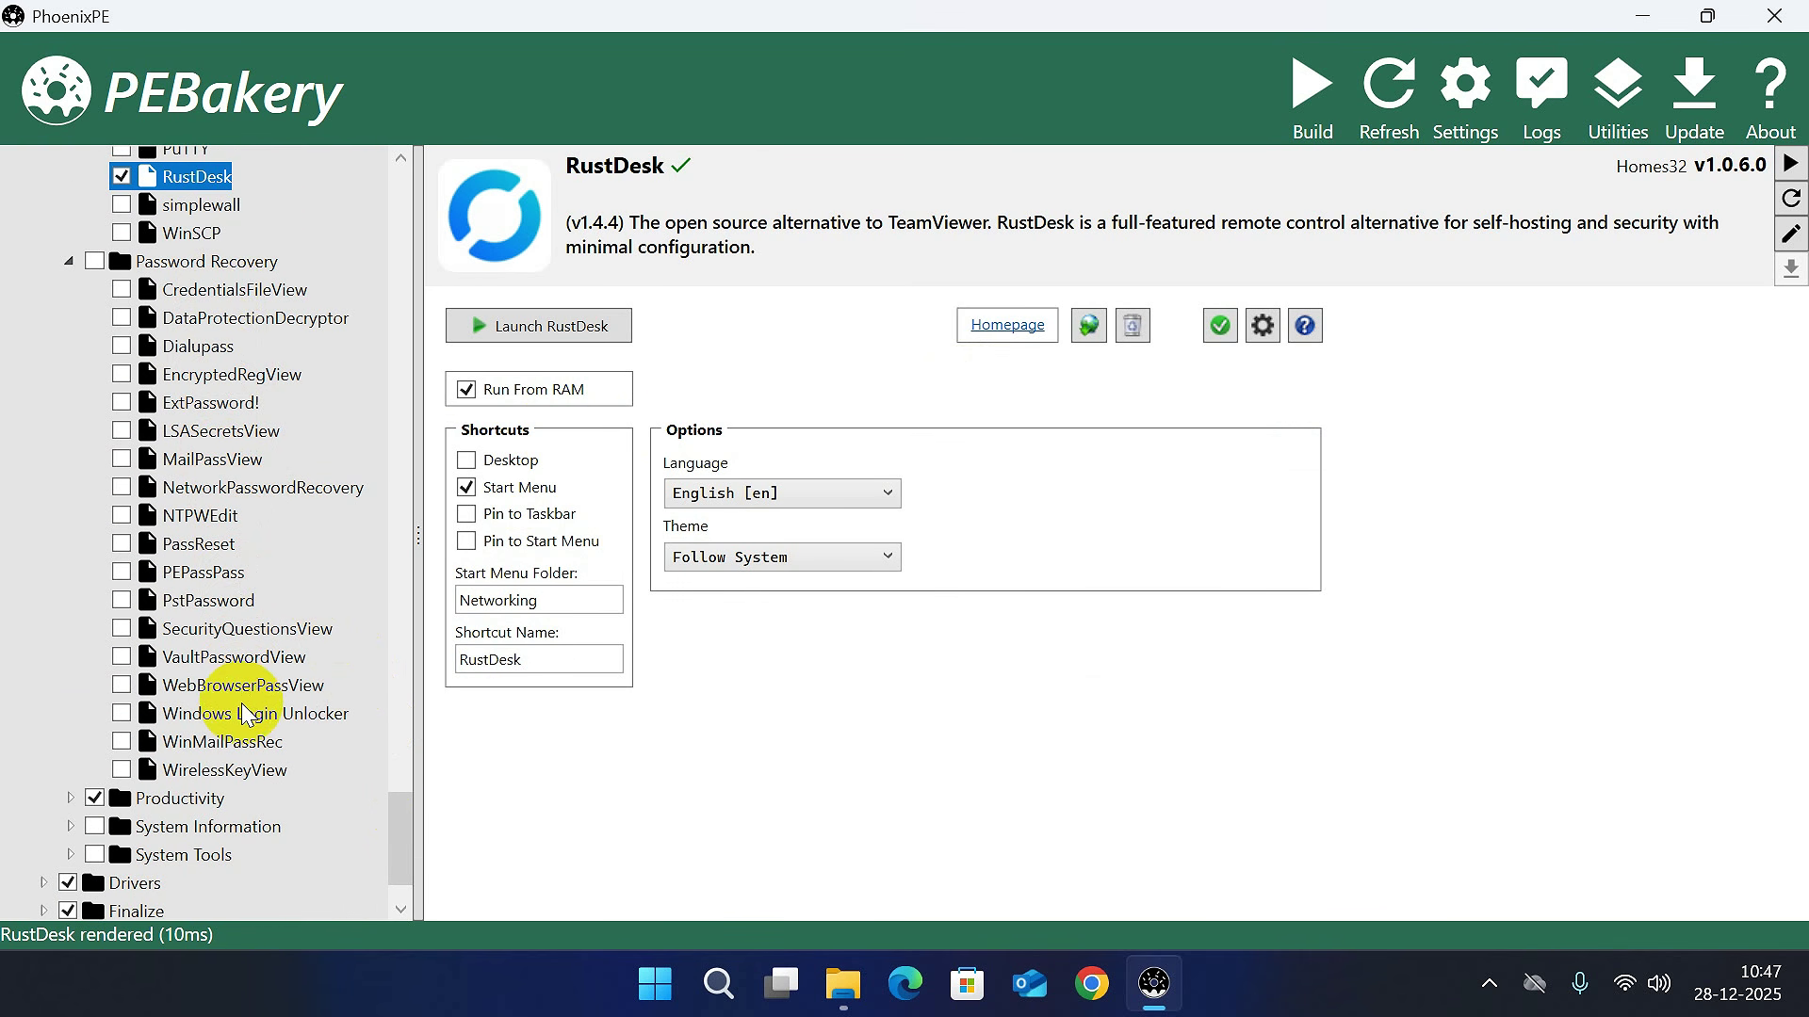
click(121, 713)
click(243, 718)
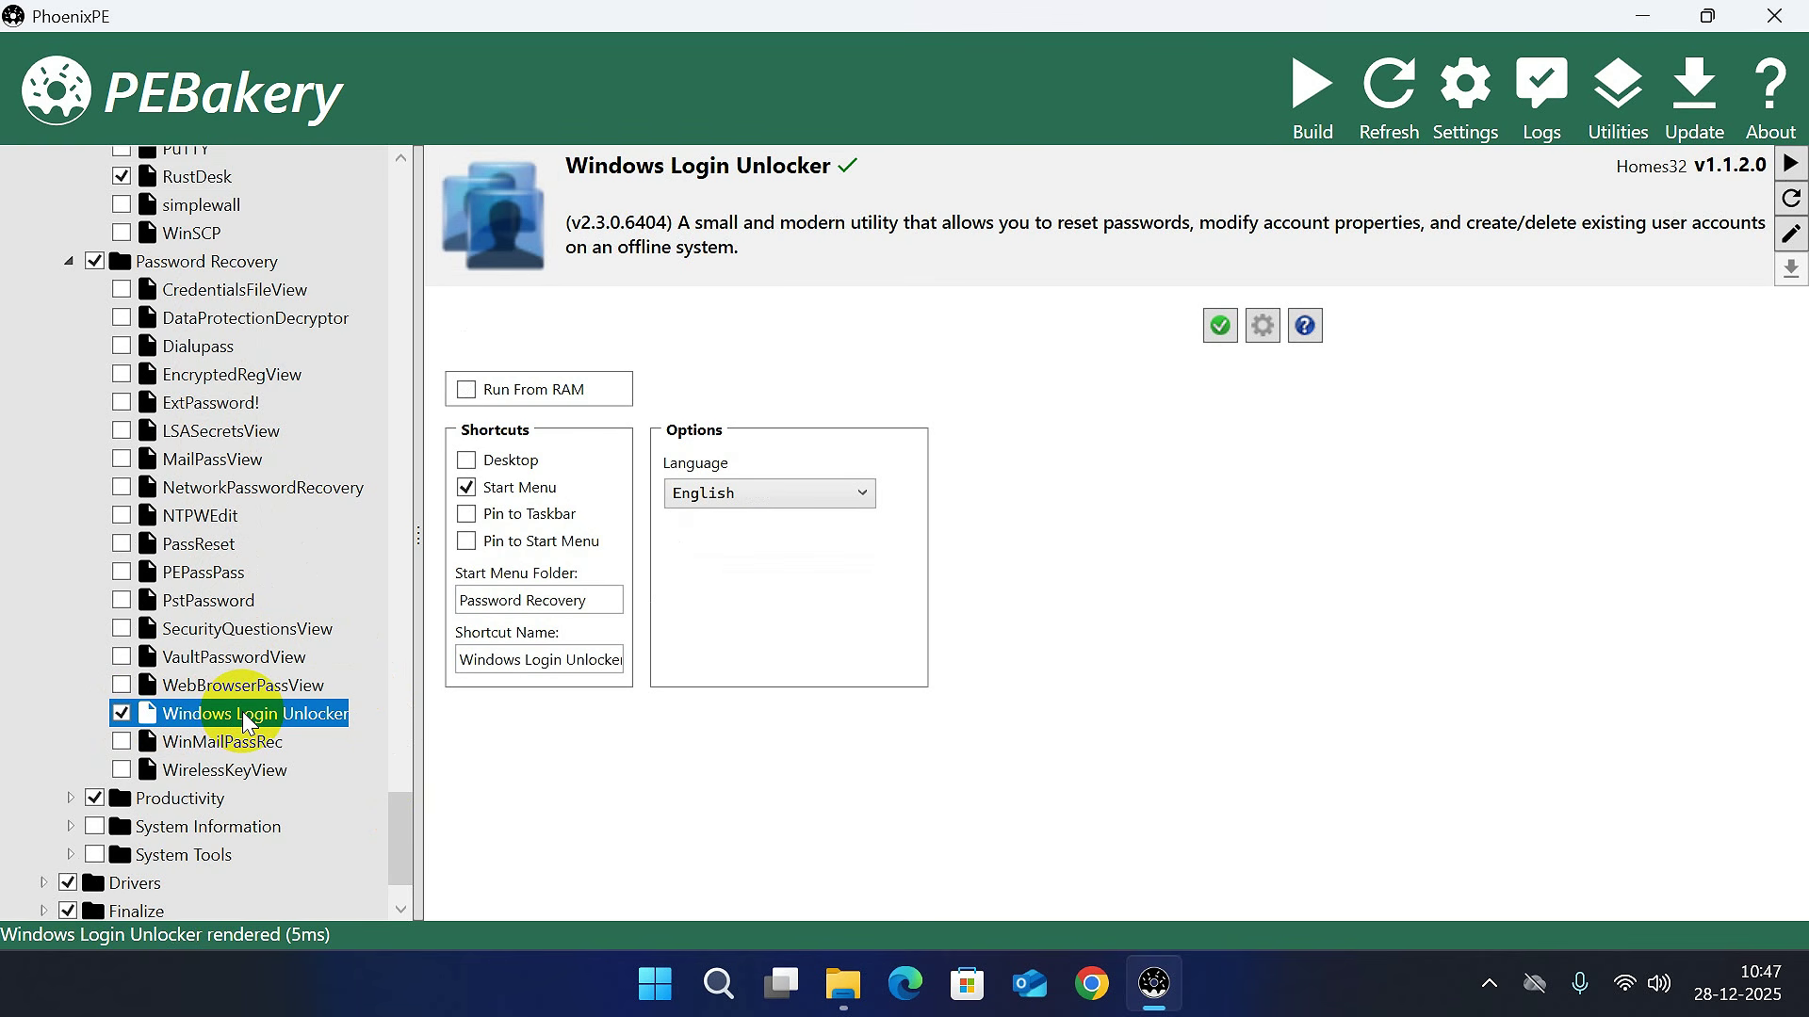
click(468, 460)
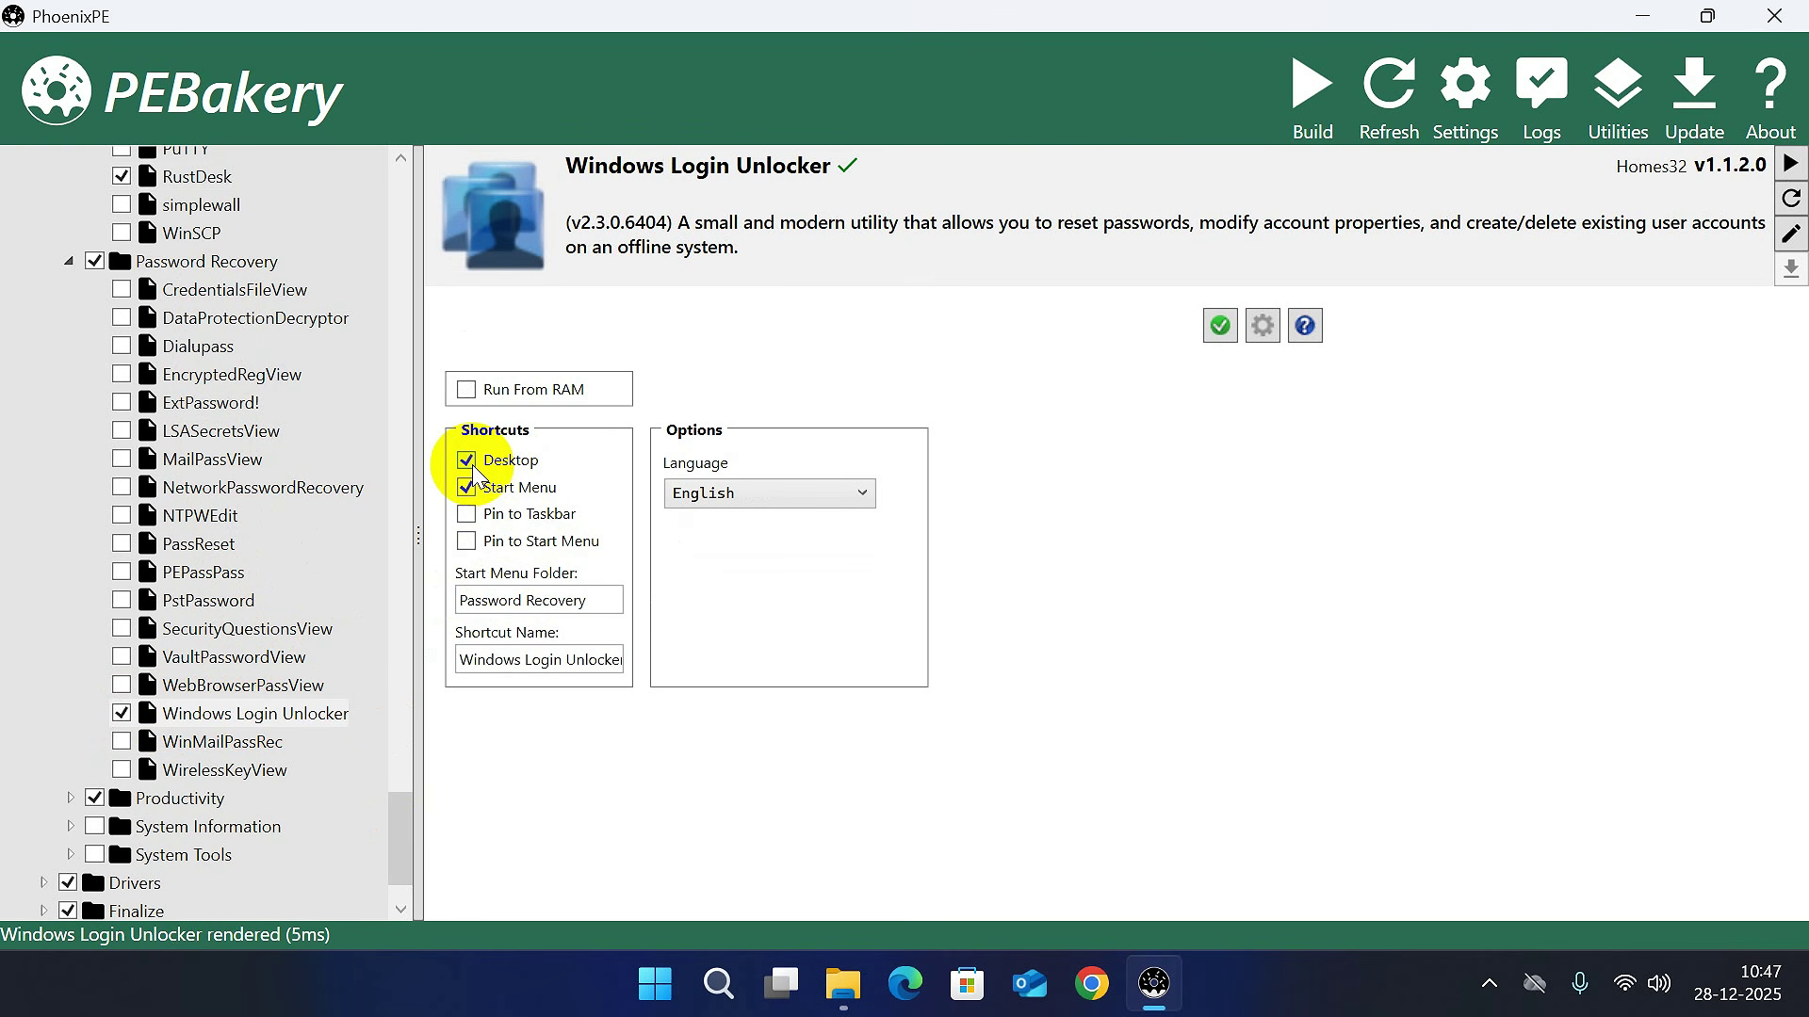
Enable SumatraPDF in the Productivity applications.
click(71, 798)
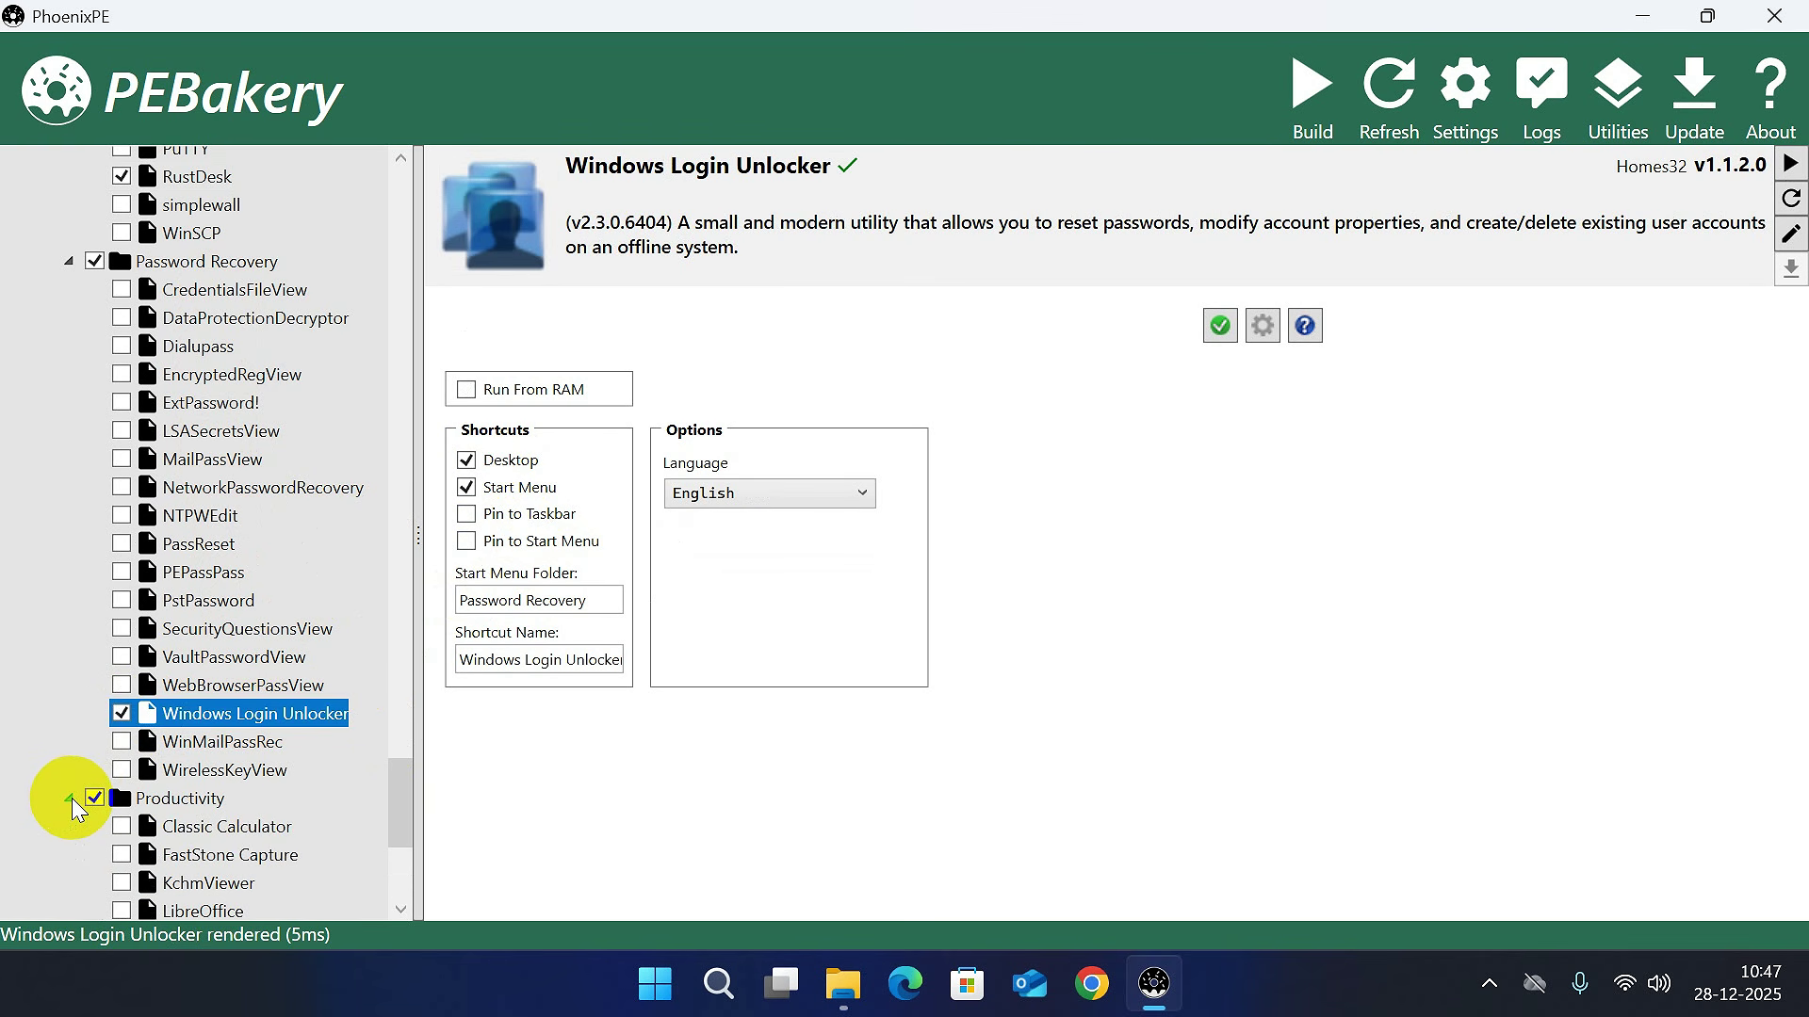
drag(401, 787, 409, 844)
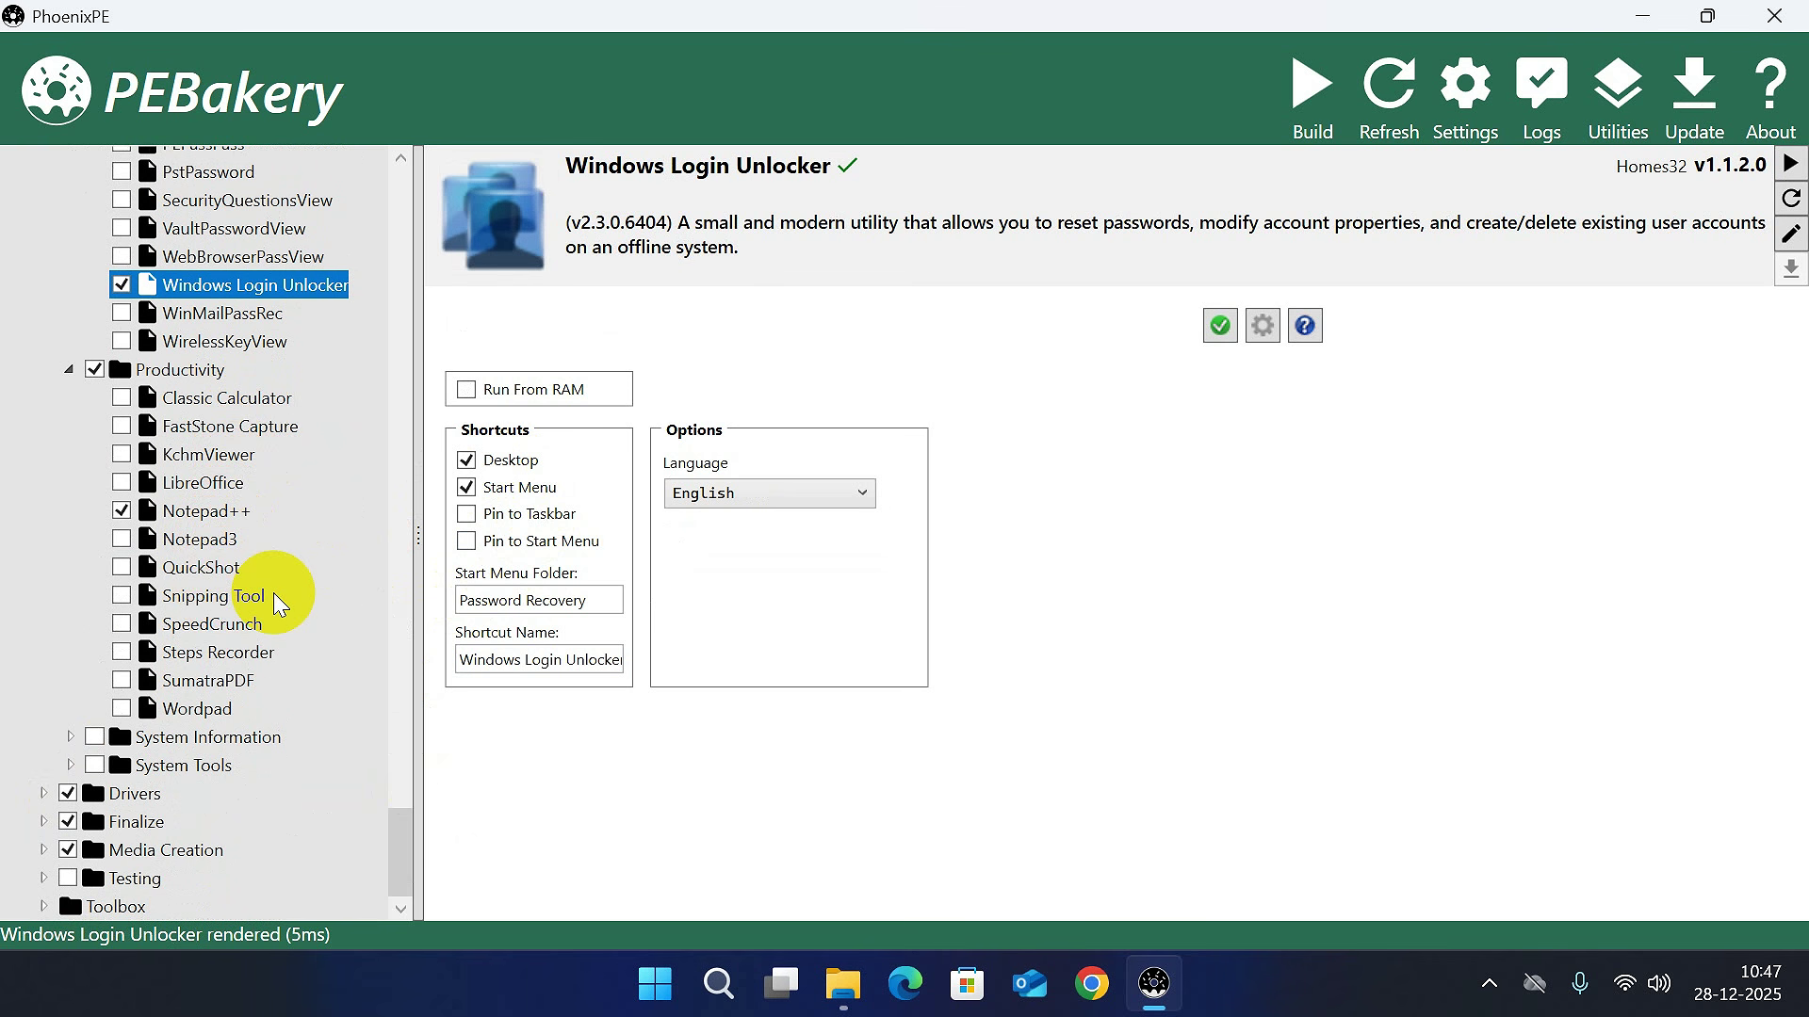
click(205, 680)
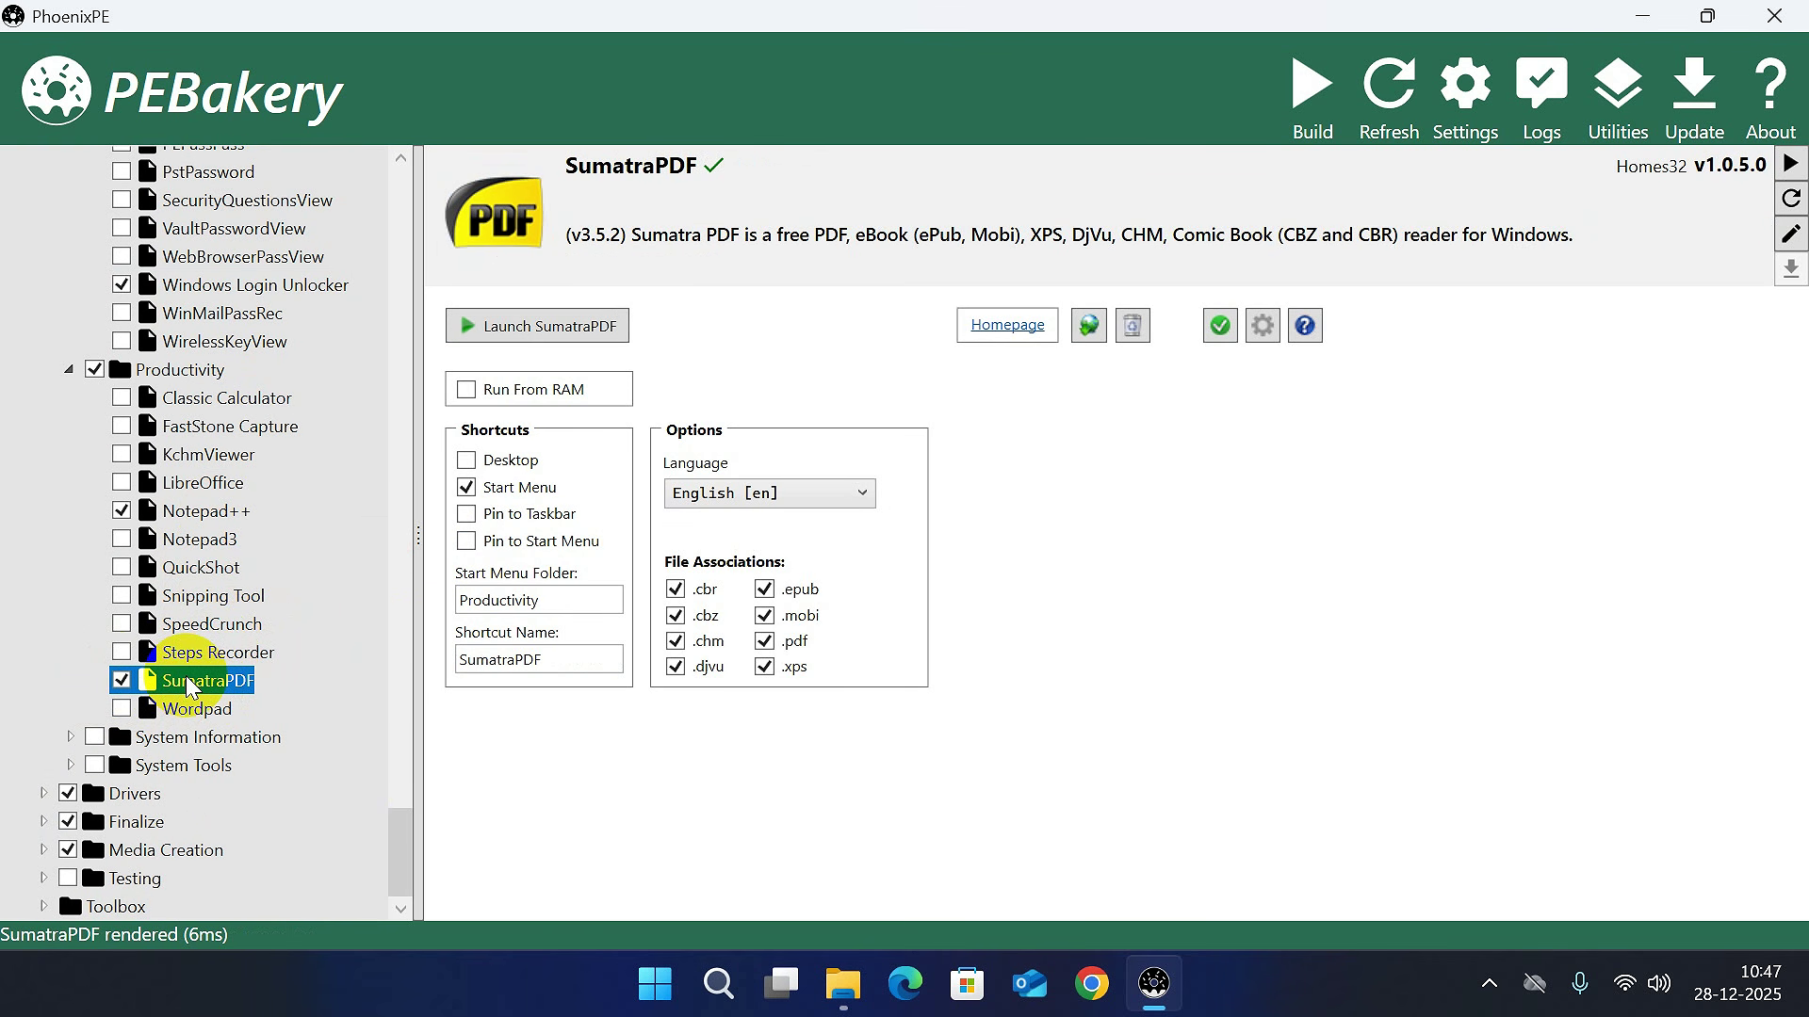
Enable CPU-Z and GPU-Z in the System Information applications.
click(70, 738)
drag(399, 801, 405, 833)
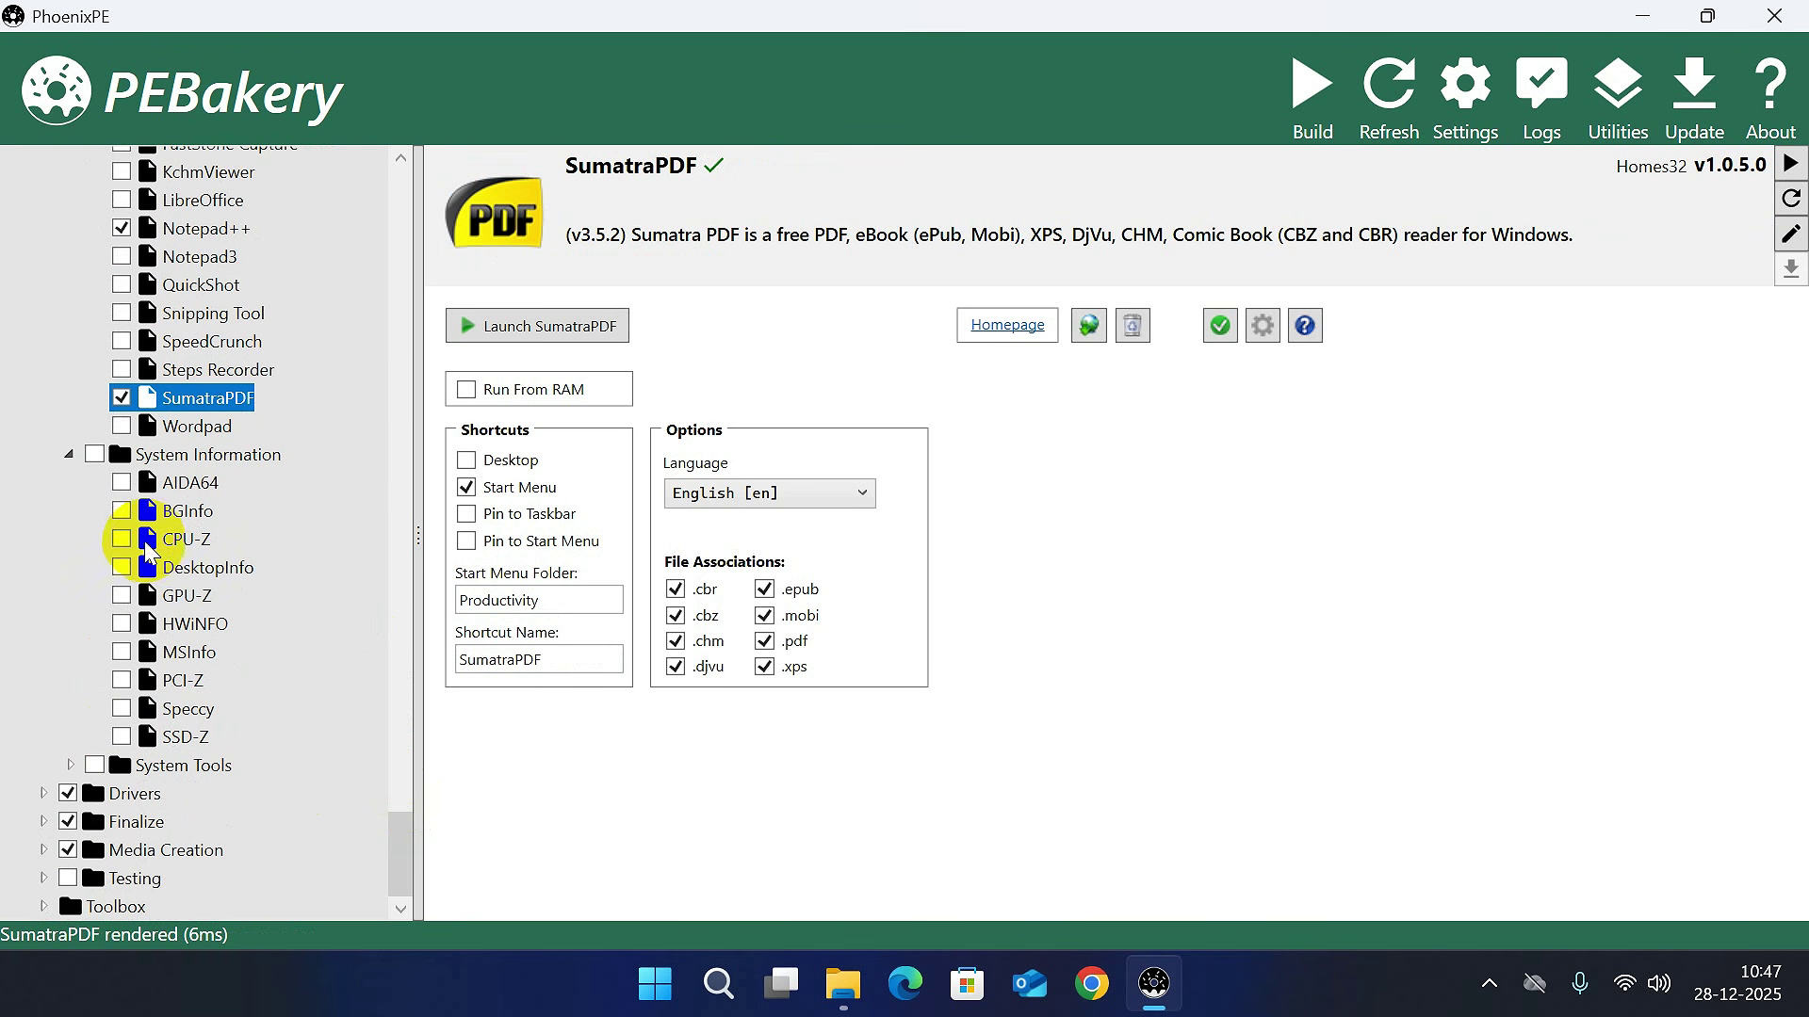
click(122, 539)
click(122, 595)
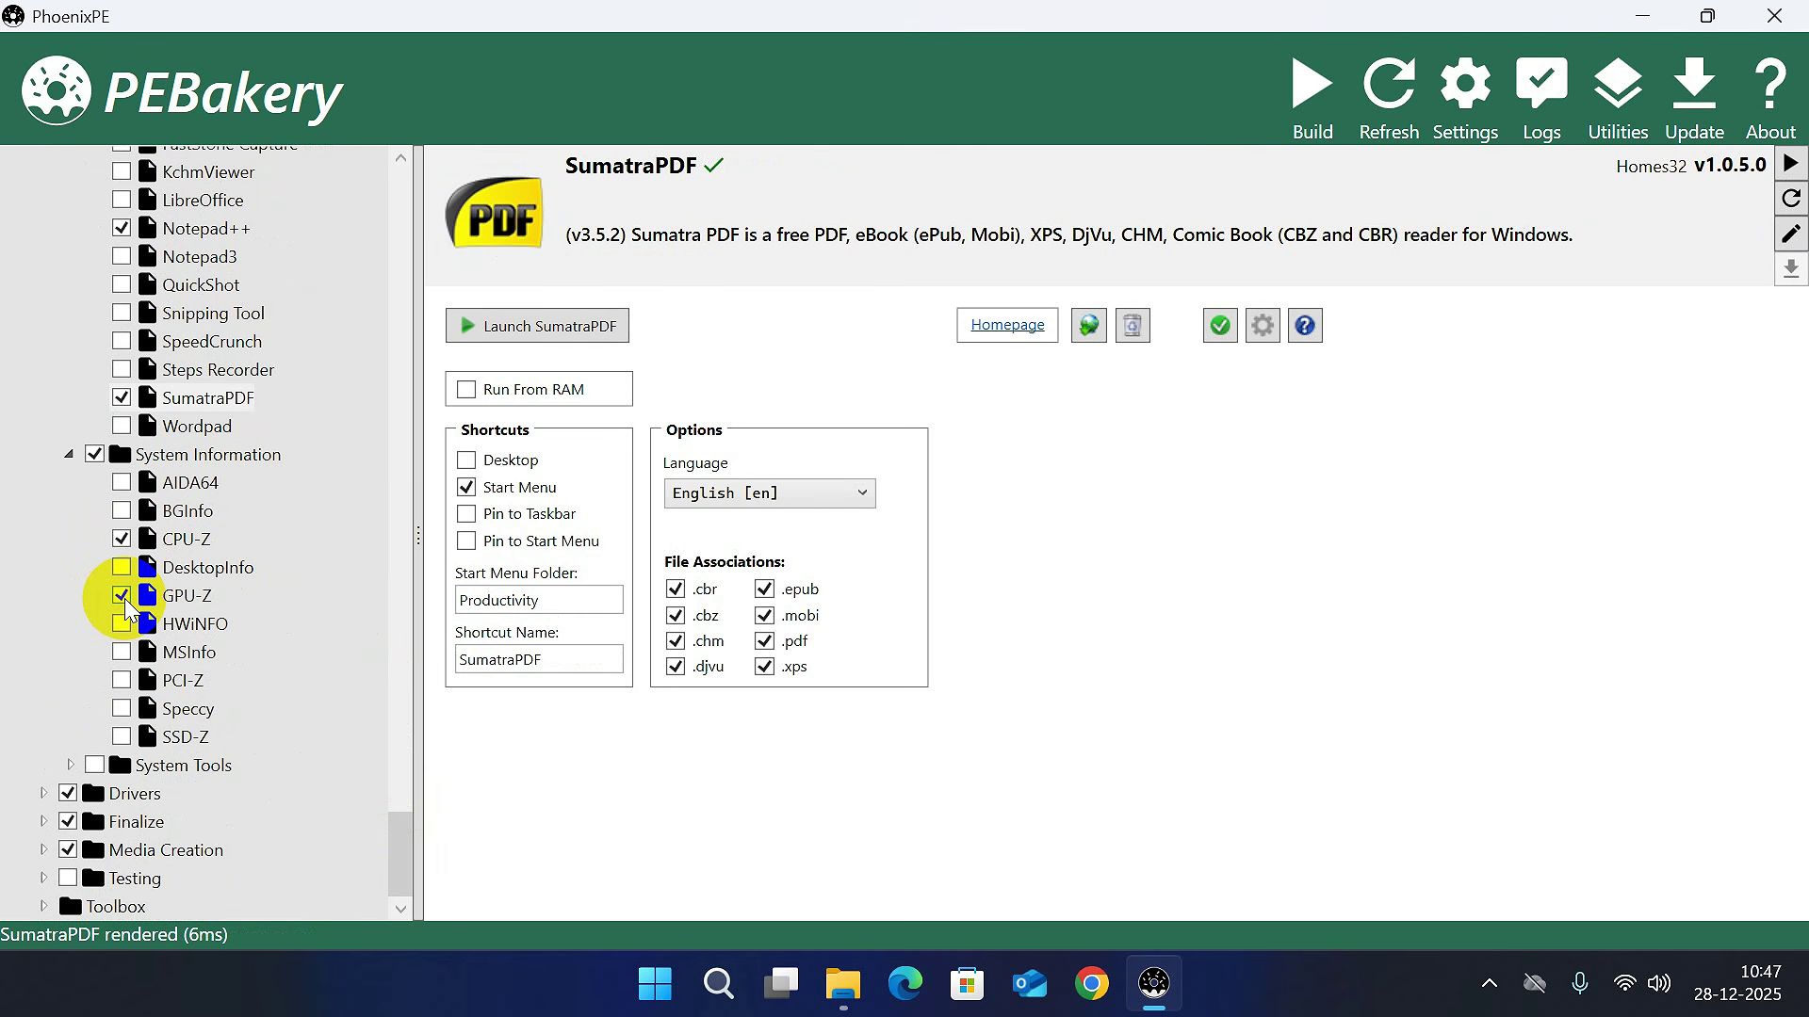
Enable Attribute Changer, Dism++ and WinNTSetup in the System Tools applications.
click(70, 765)
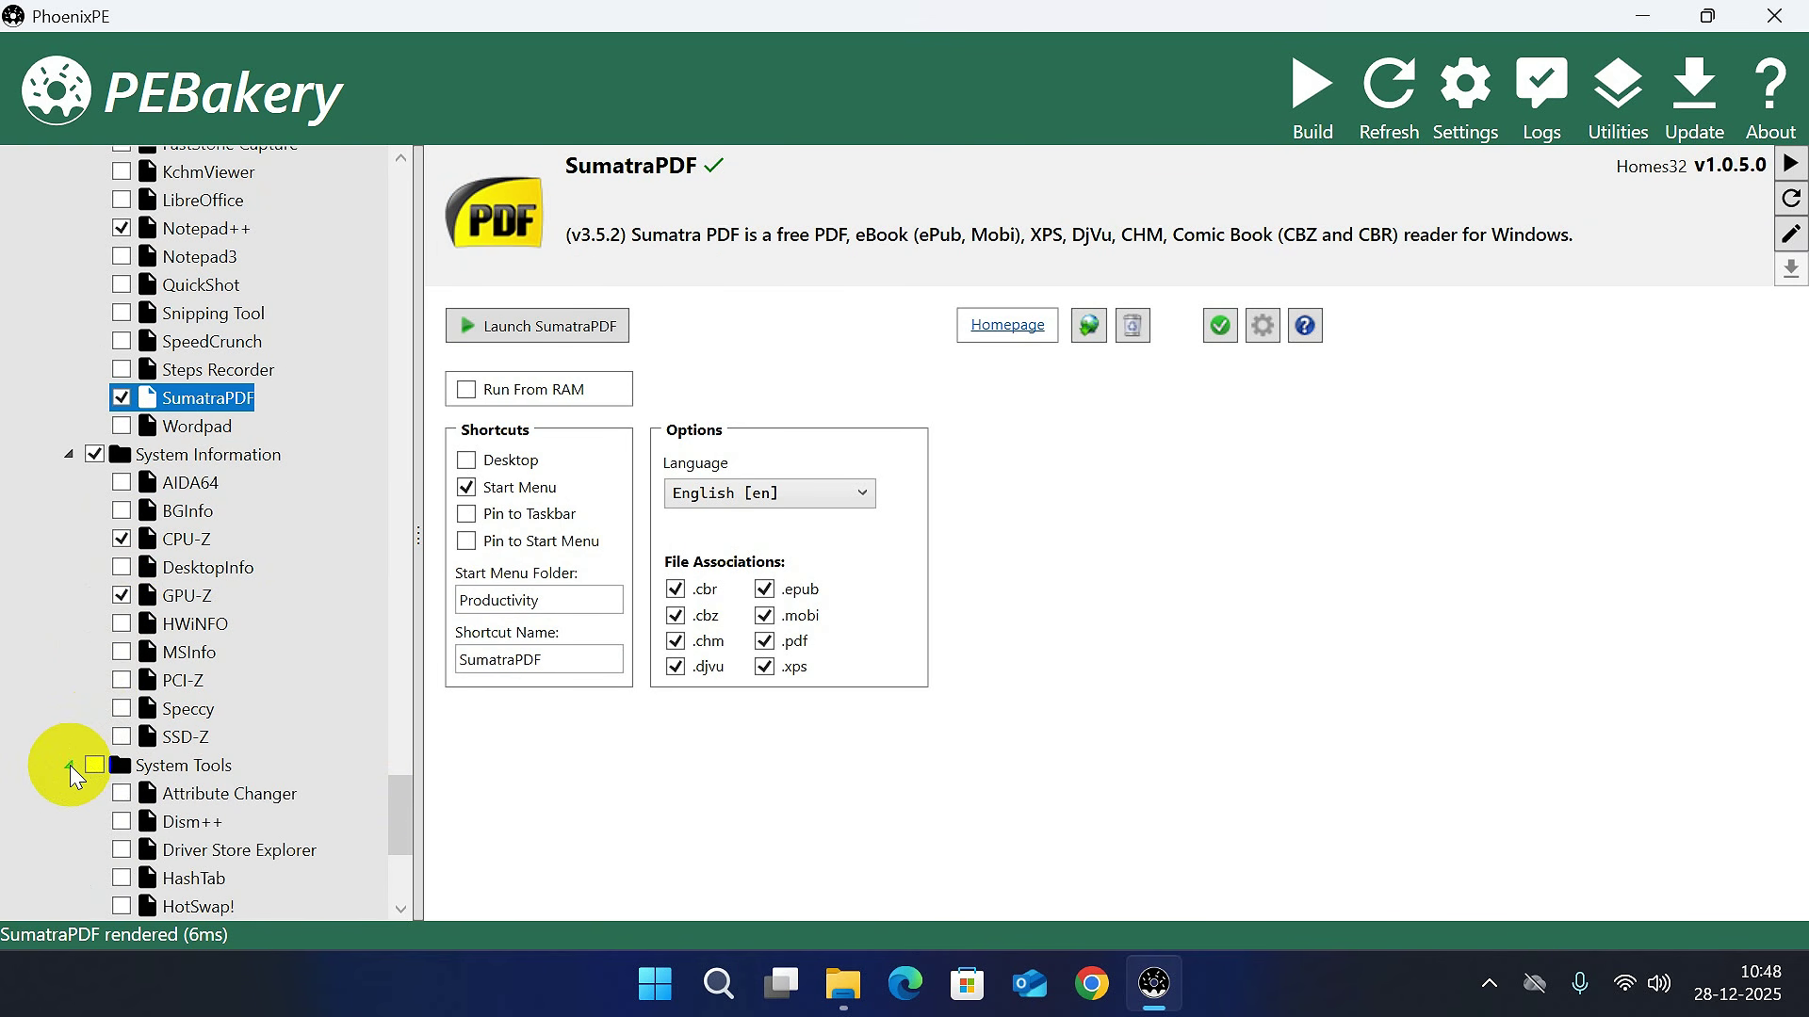
drag(399, 829, 403, 890)
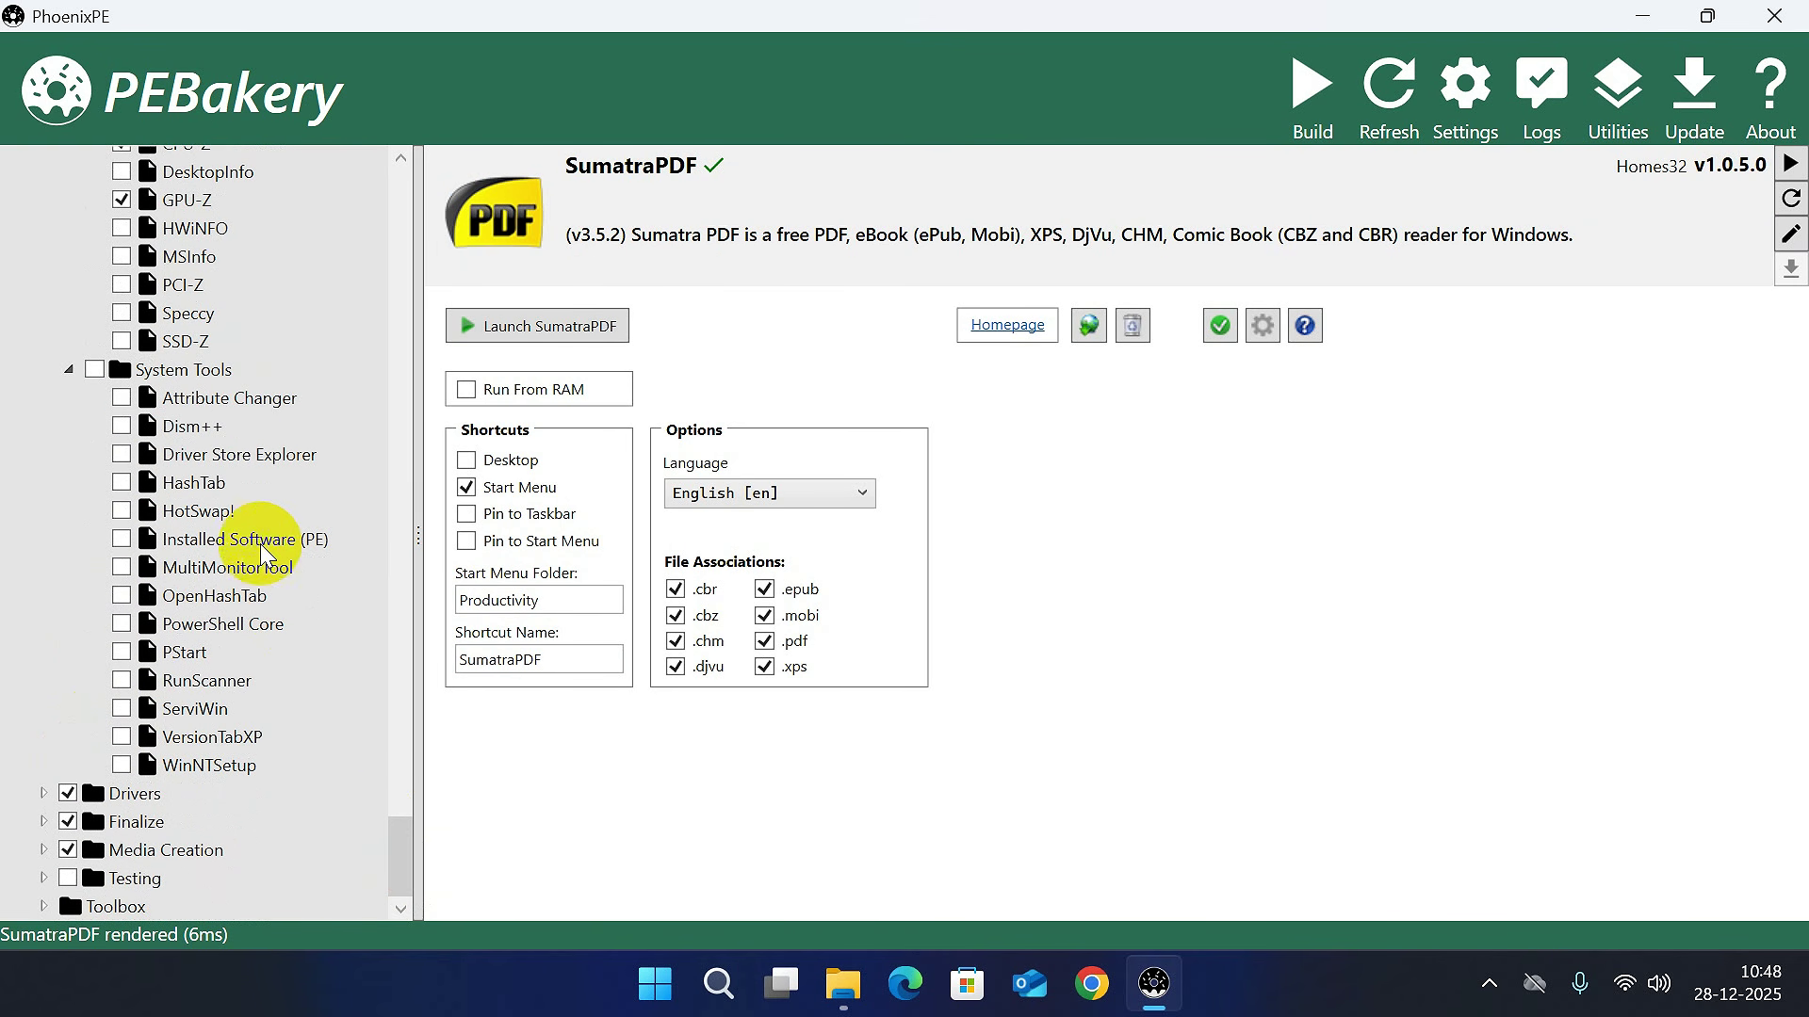
click(121, 397)
click(215, 398)
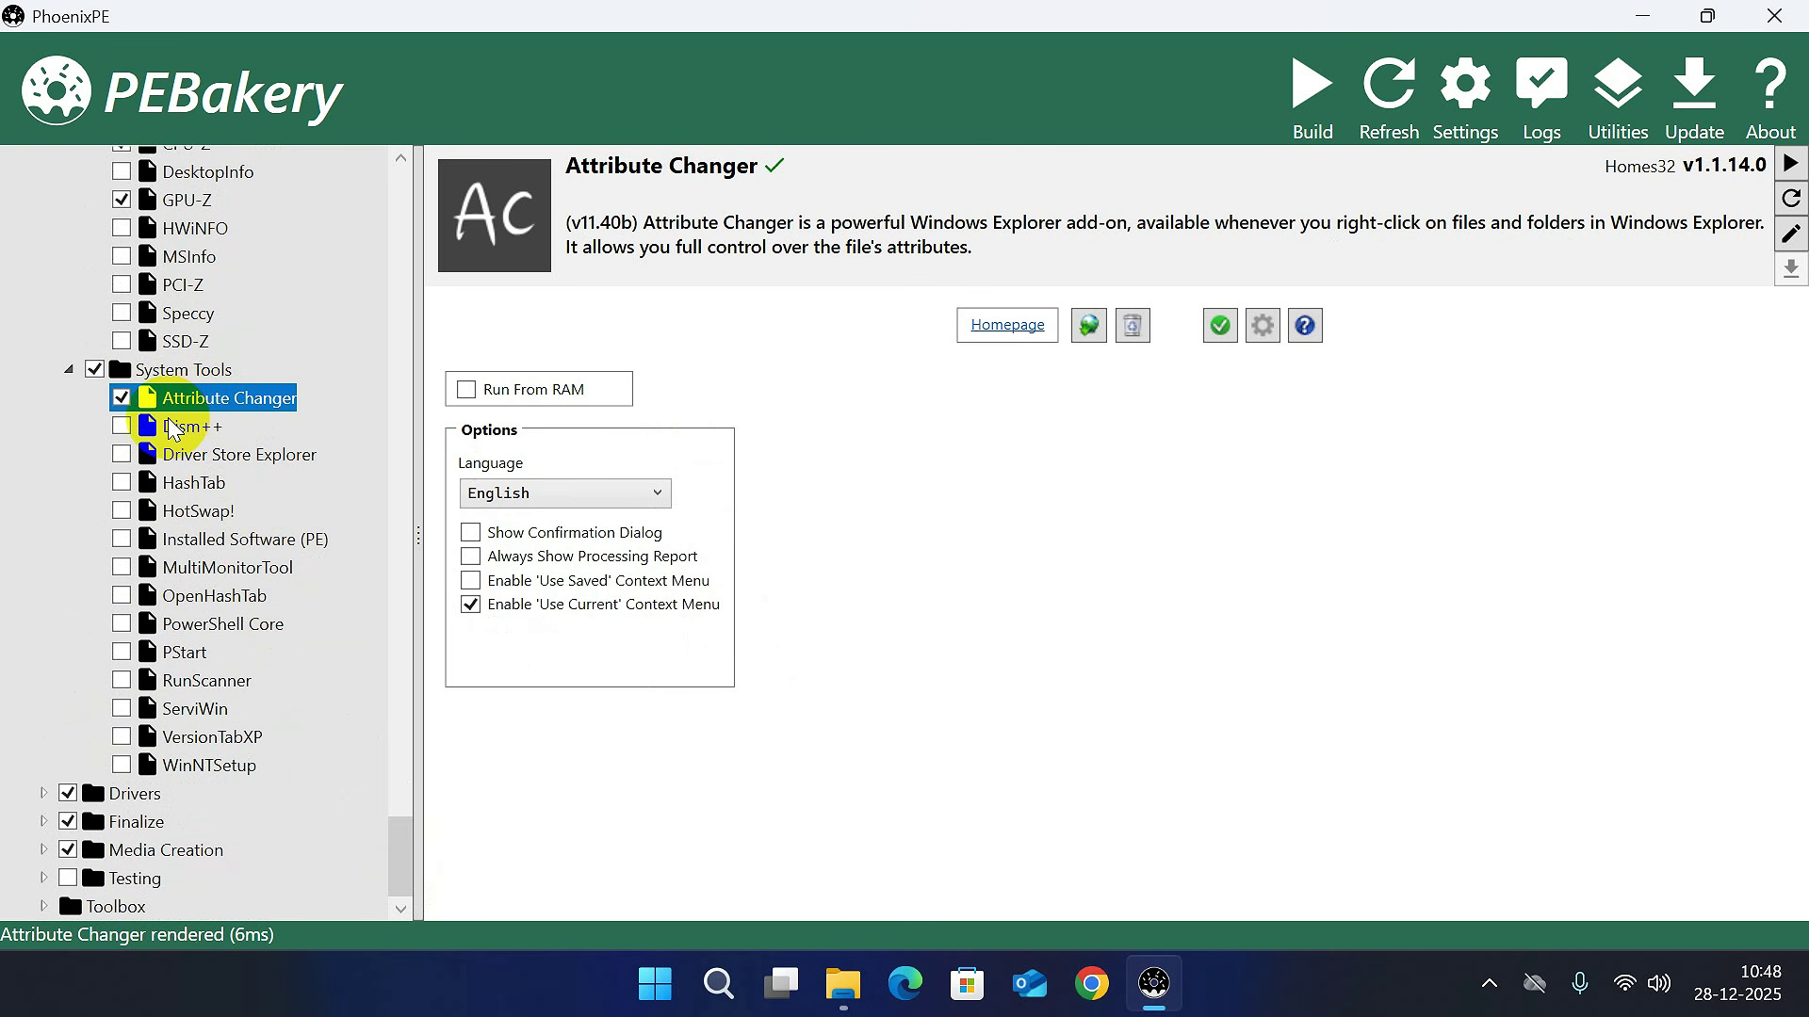
click(123, 426)
click(193, 427)
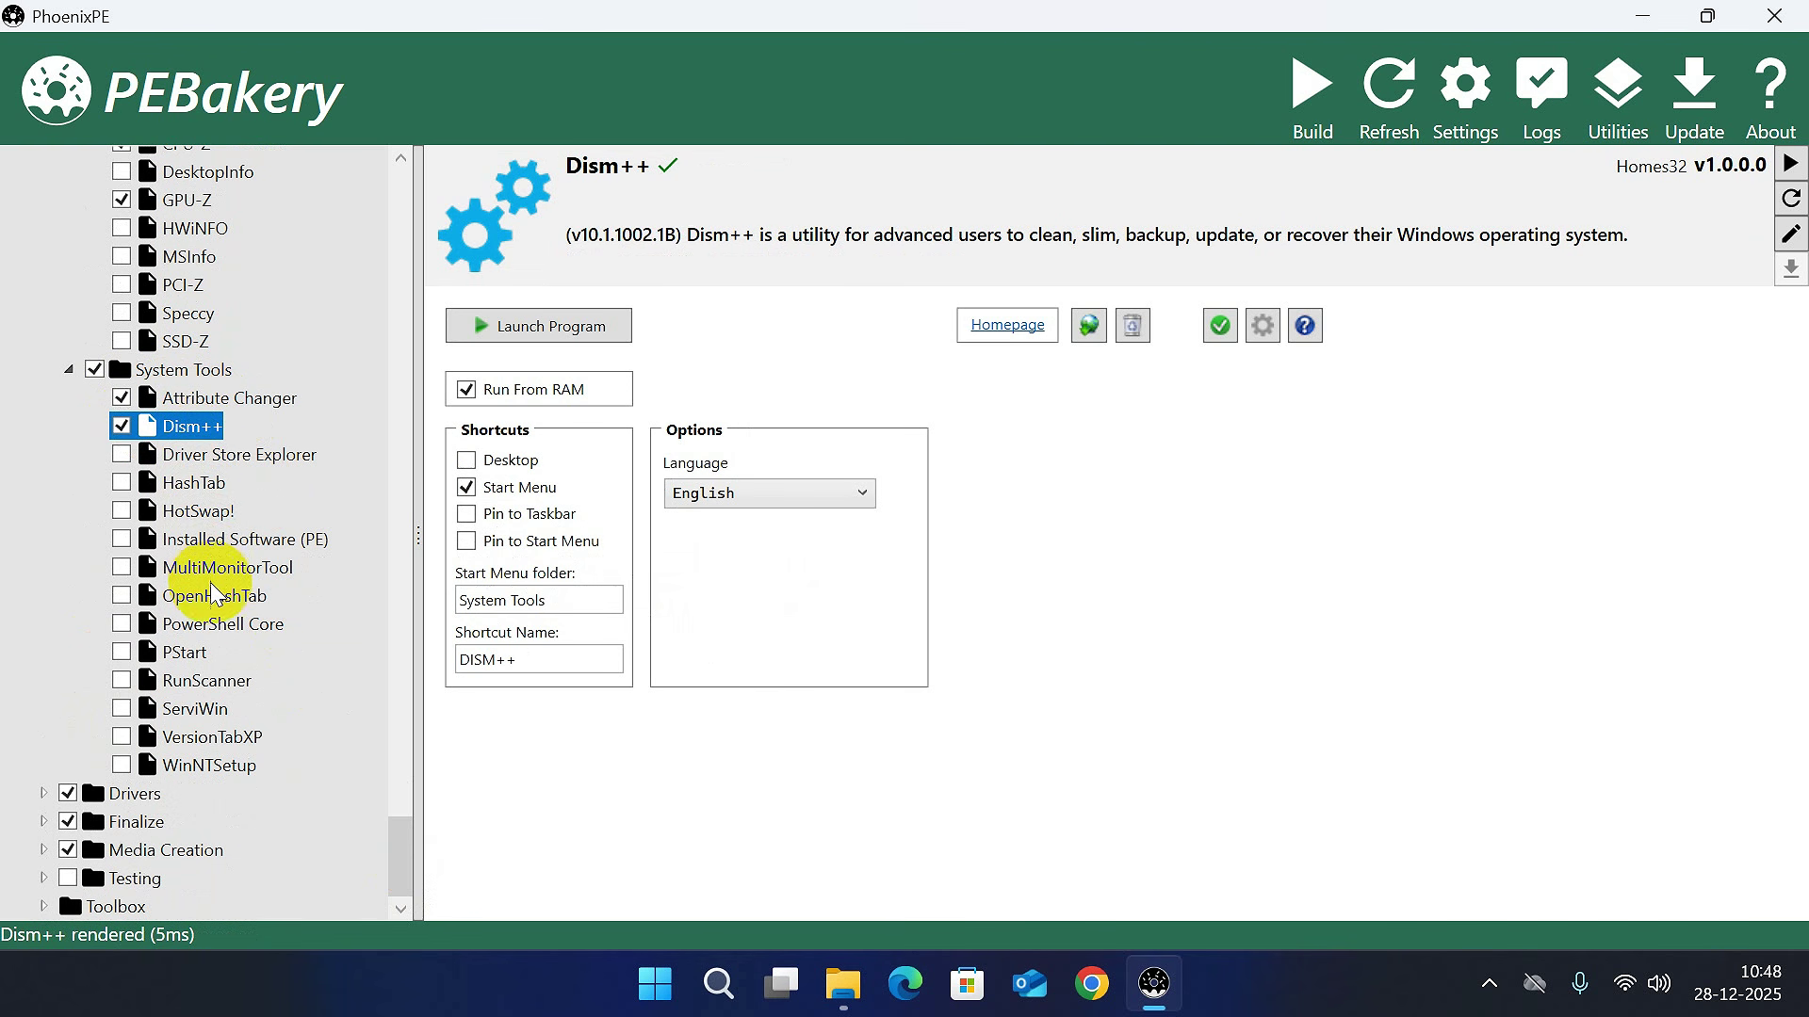
click(143, 768)
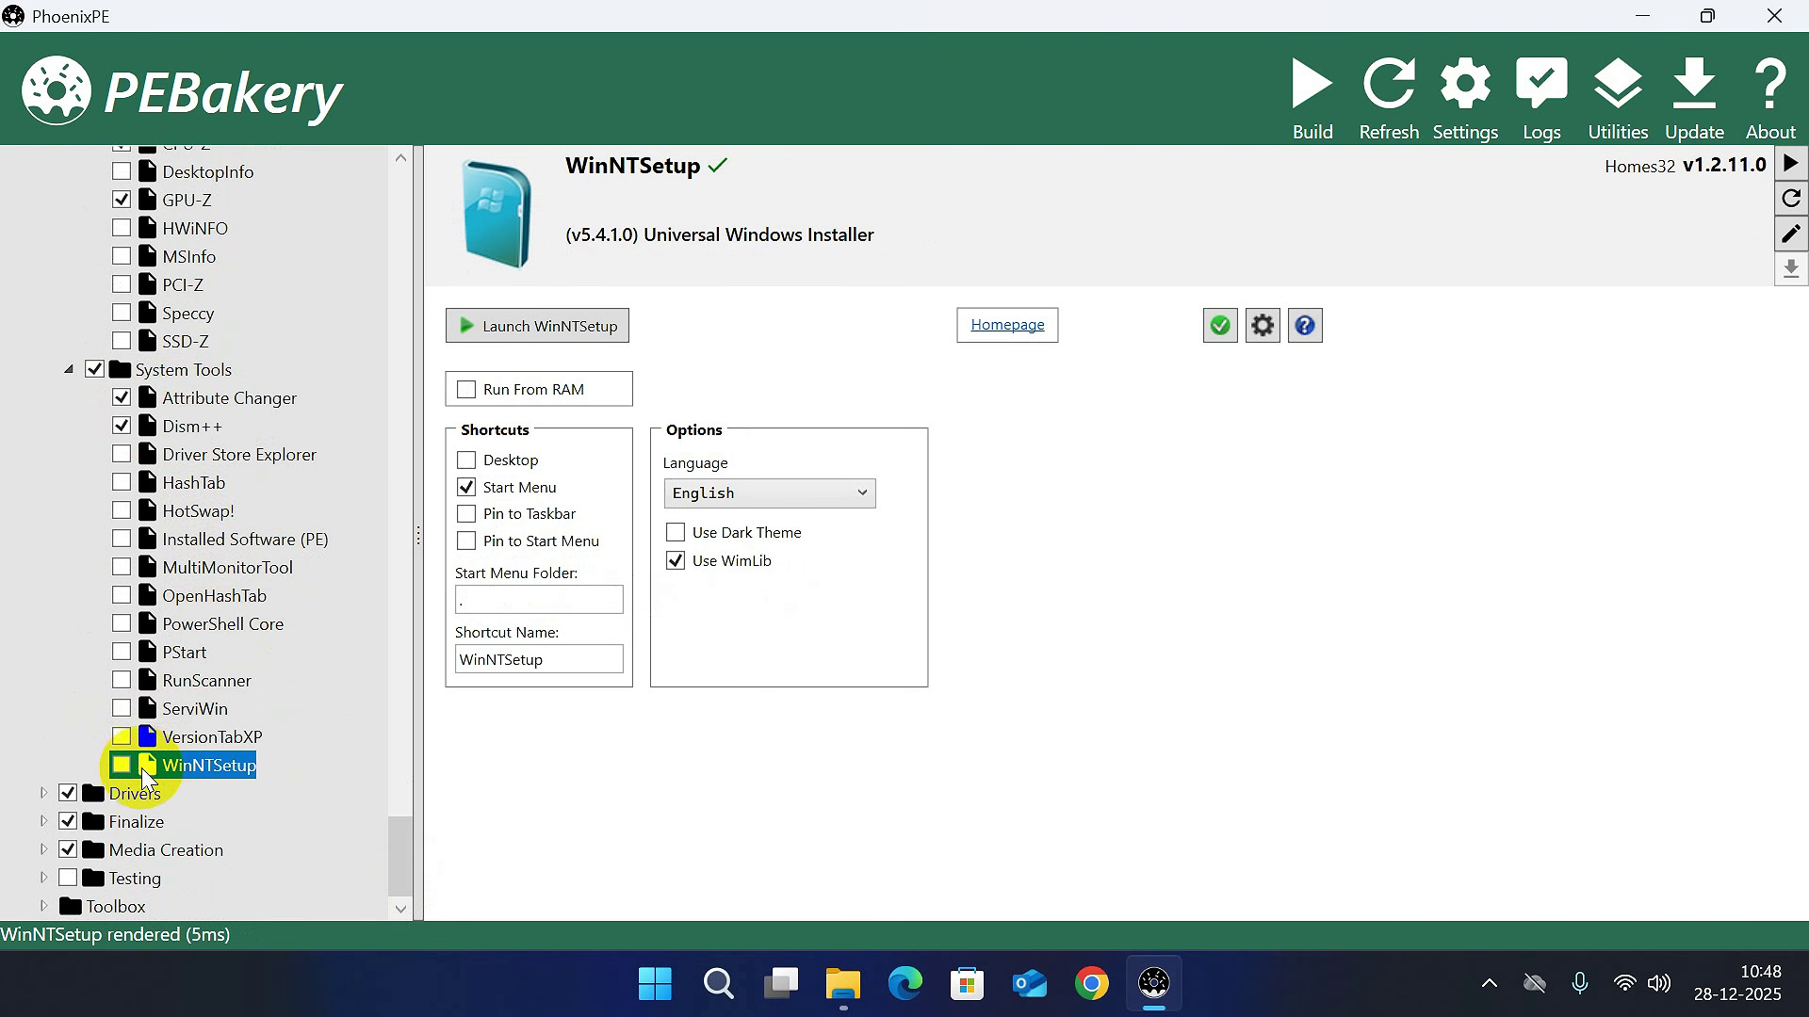
click(122, 768)
click(193, 768)
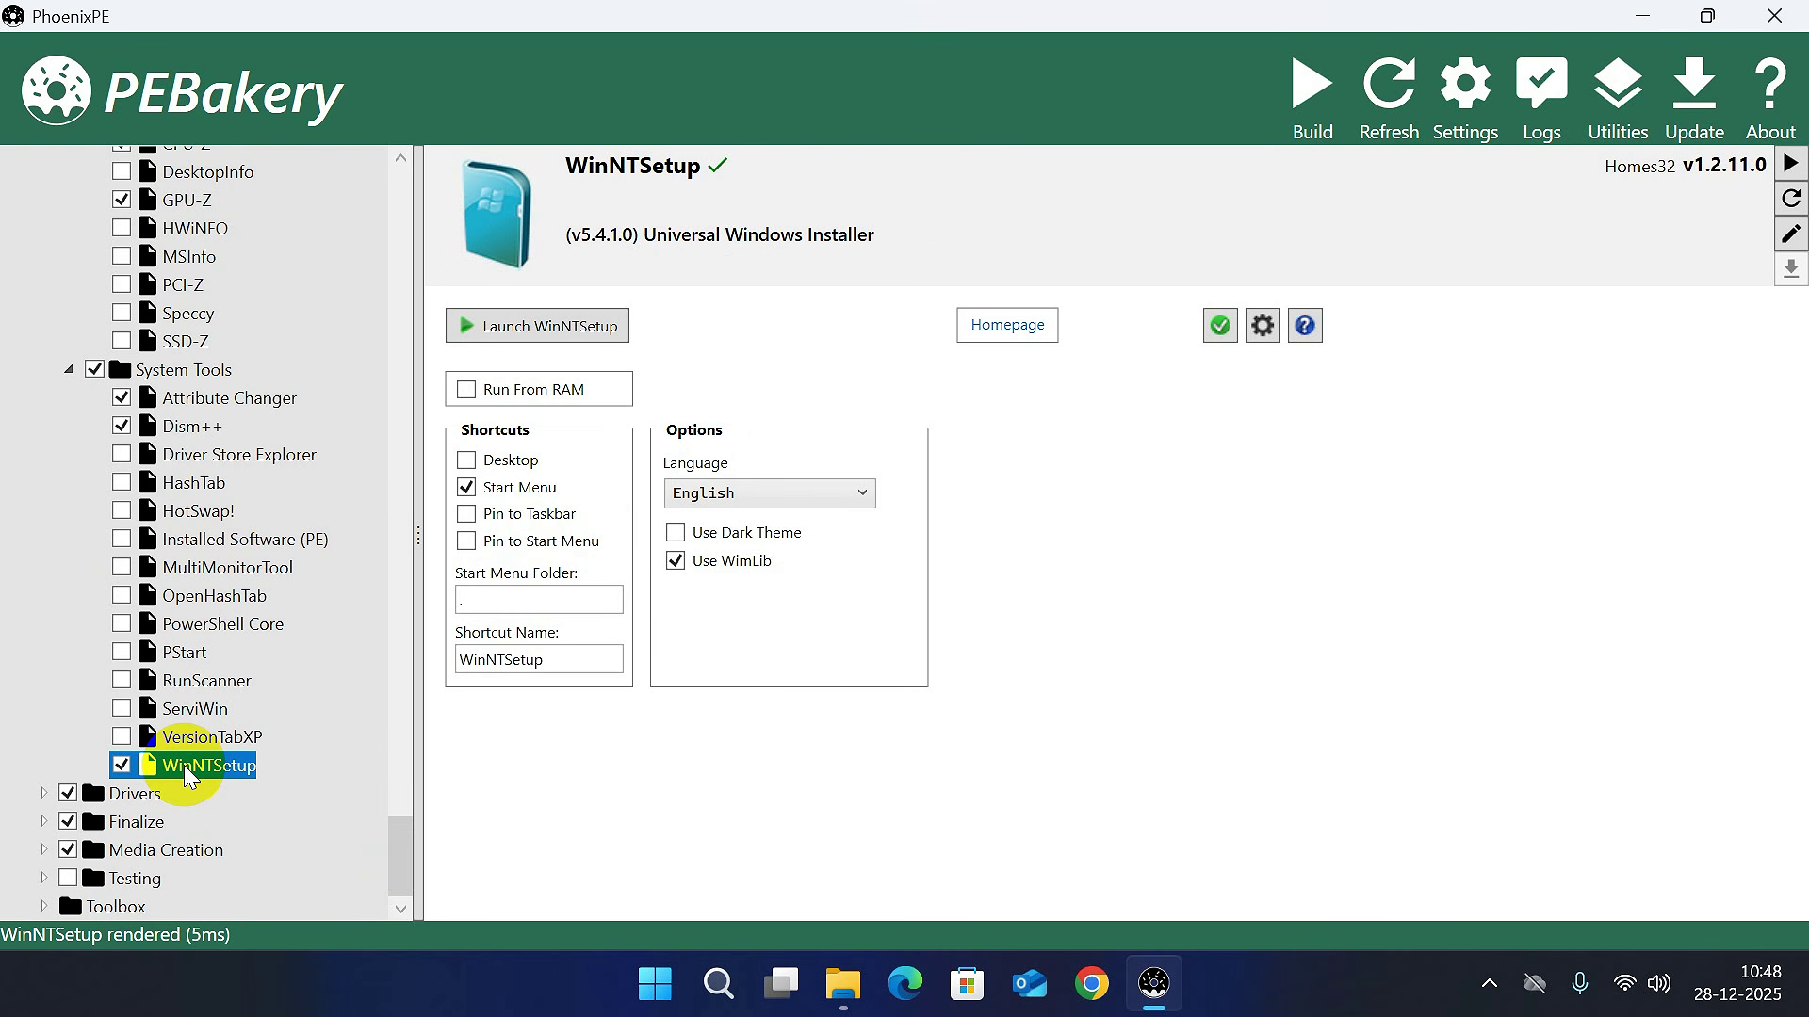
Add a Desktop shortcut for WinNTSetup and enable Driver Integration in the Drivers group.
click(468, 461)
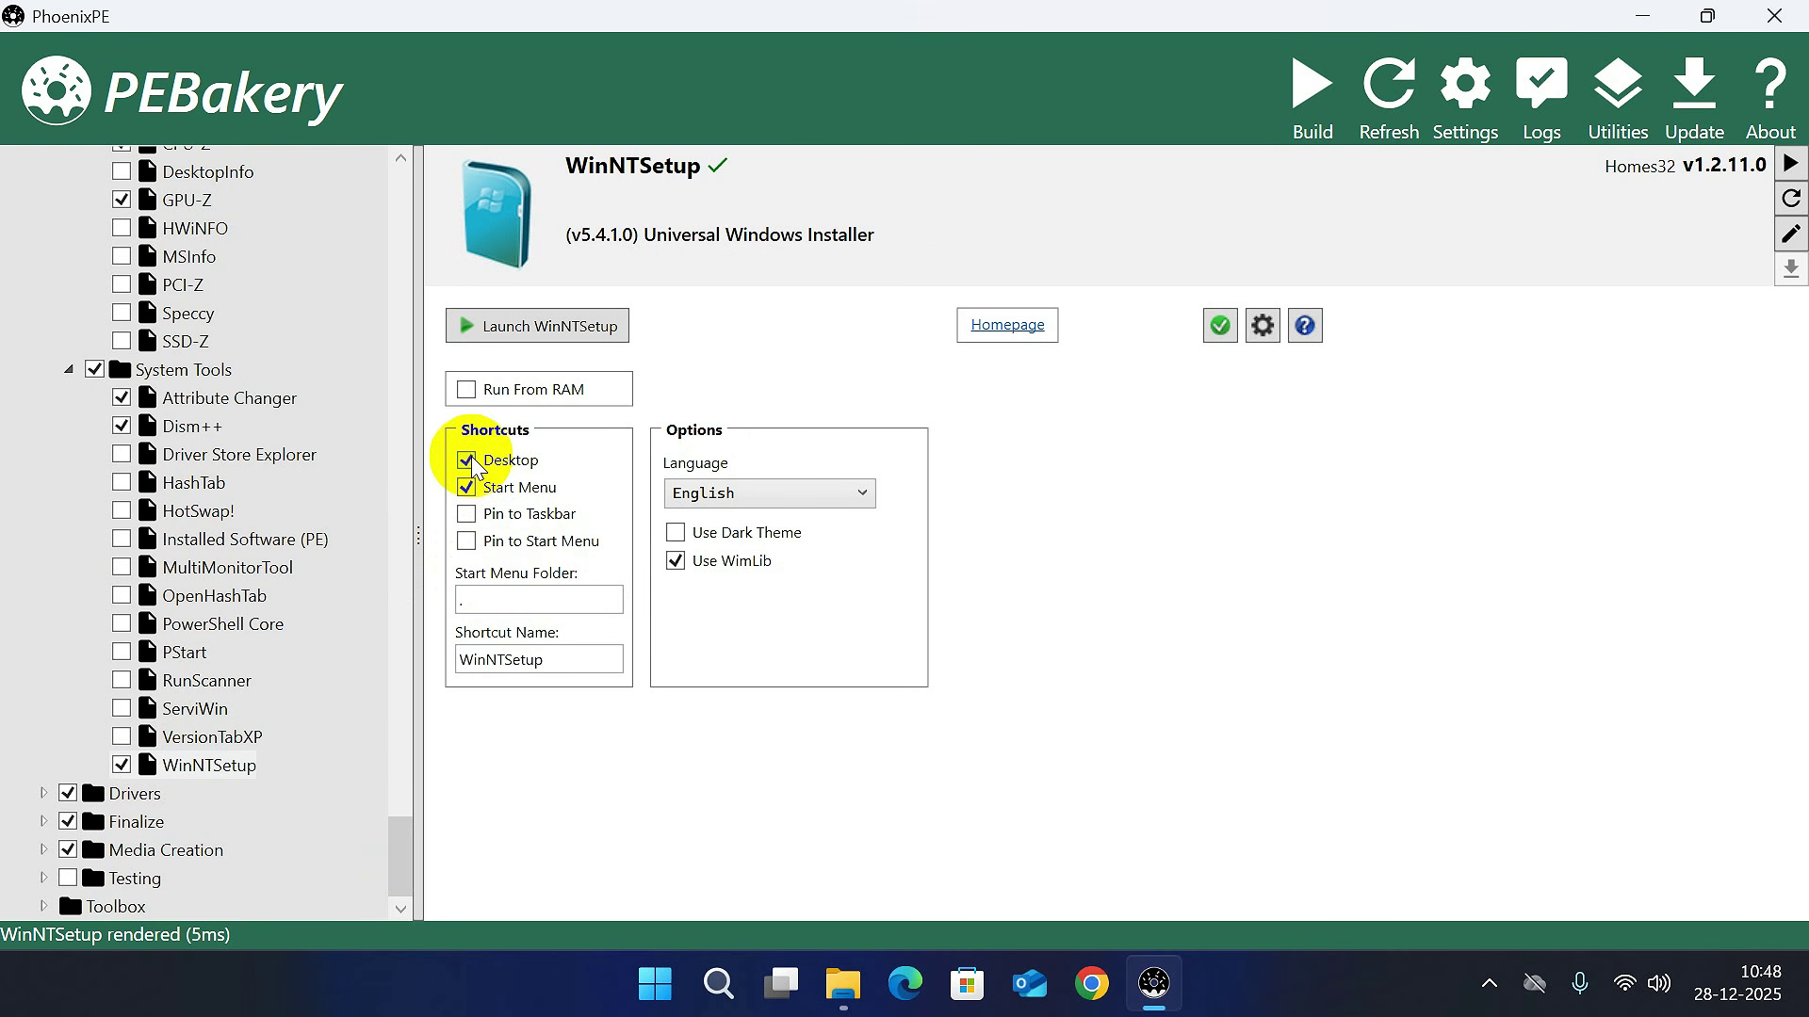
click(41, 794)
drag(398, 833, 403, 854)
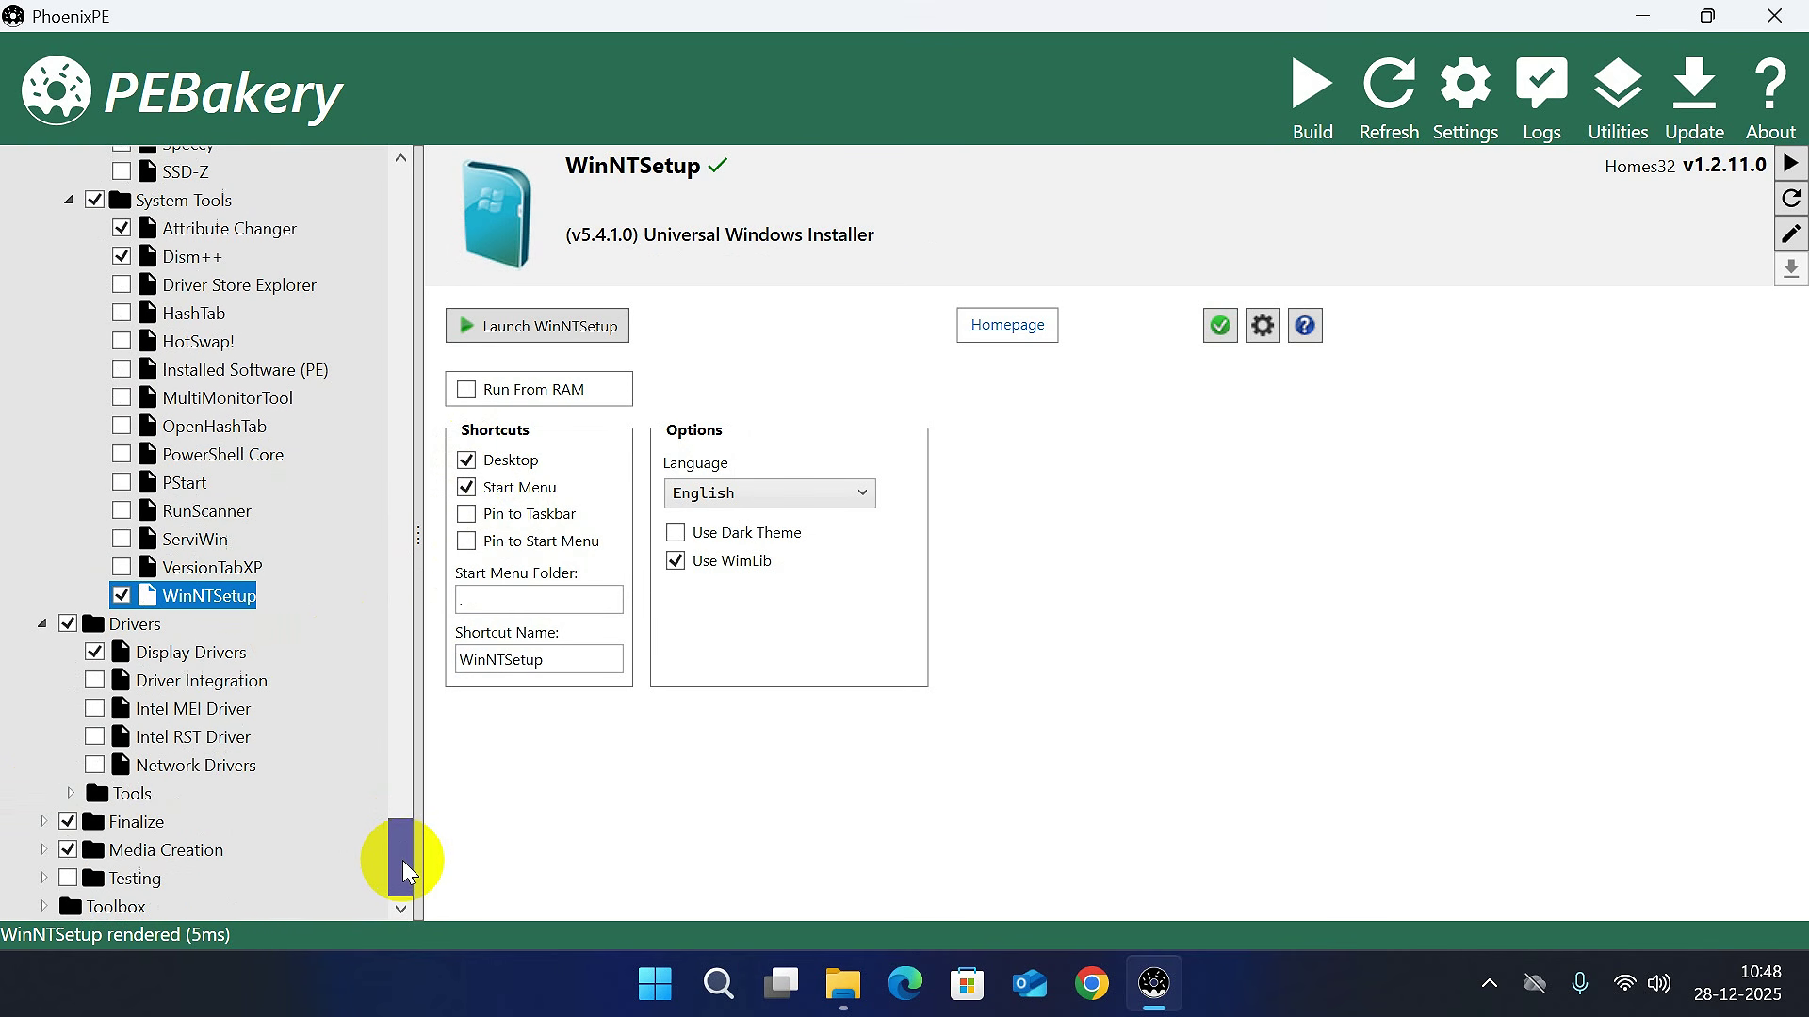
click(224, 656)
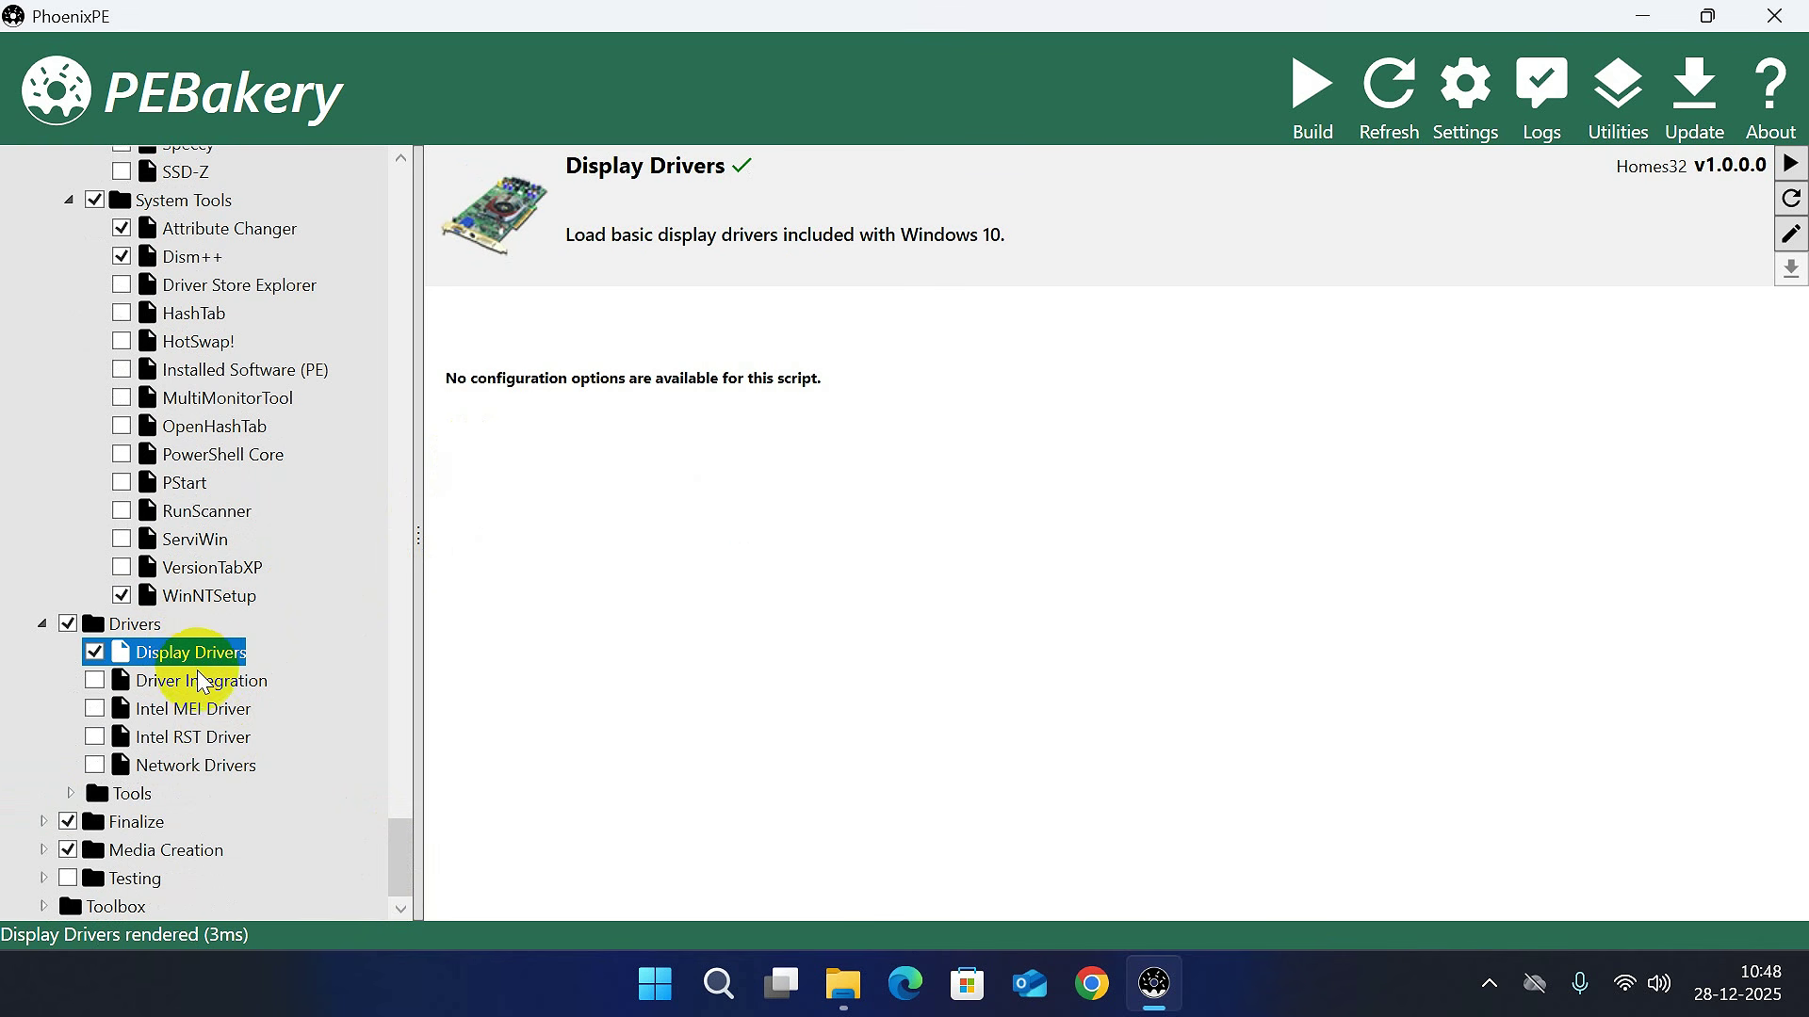
scroll(202, 688, up, 1)
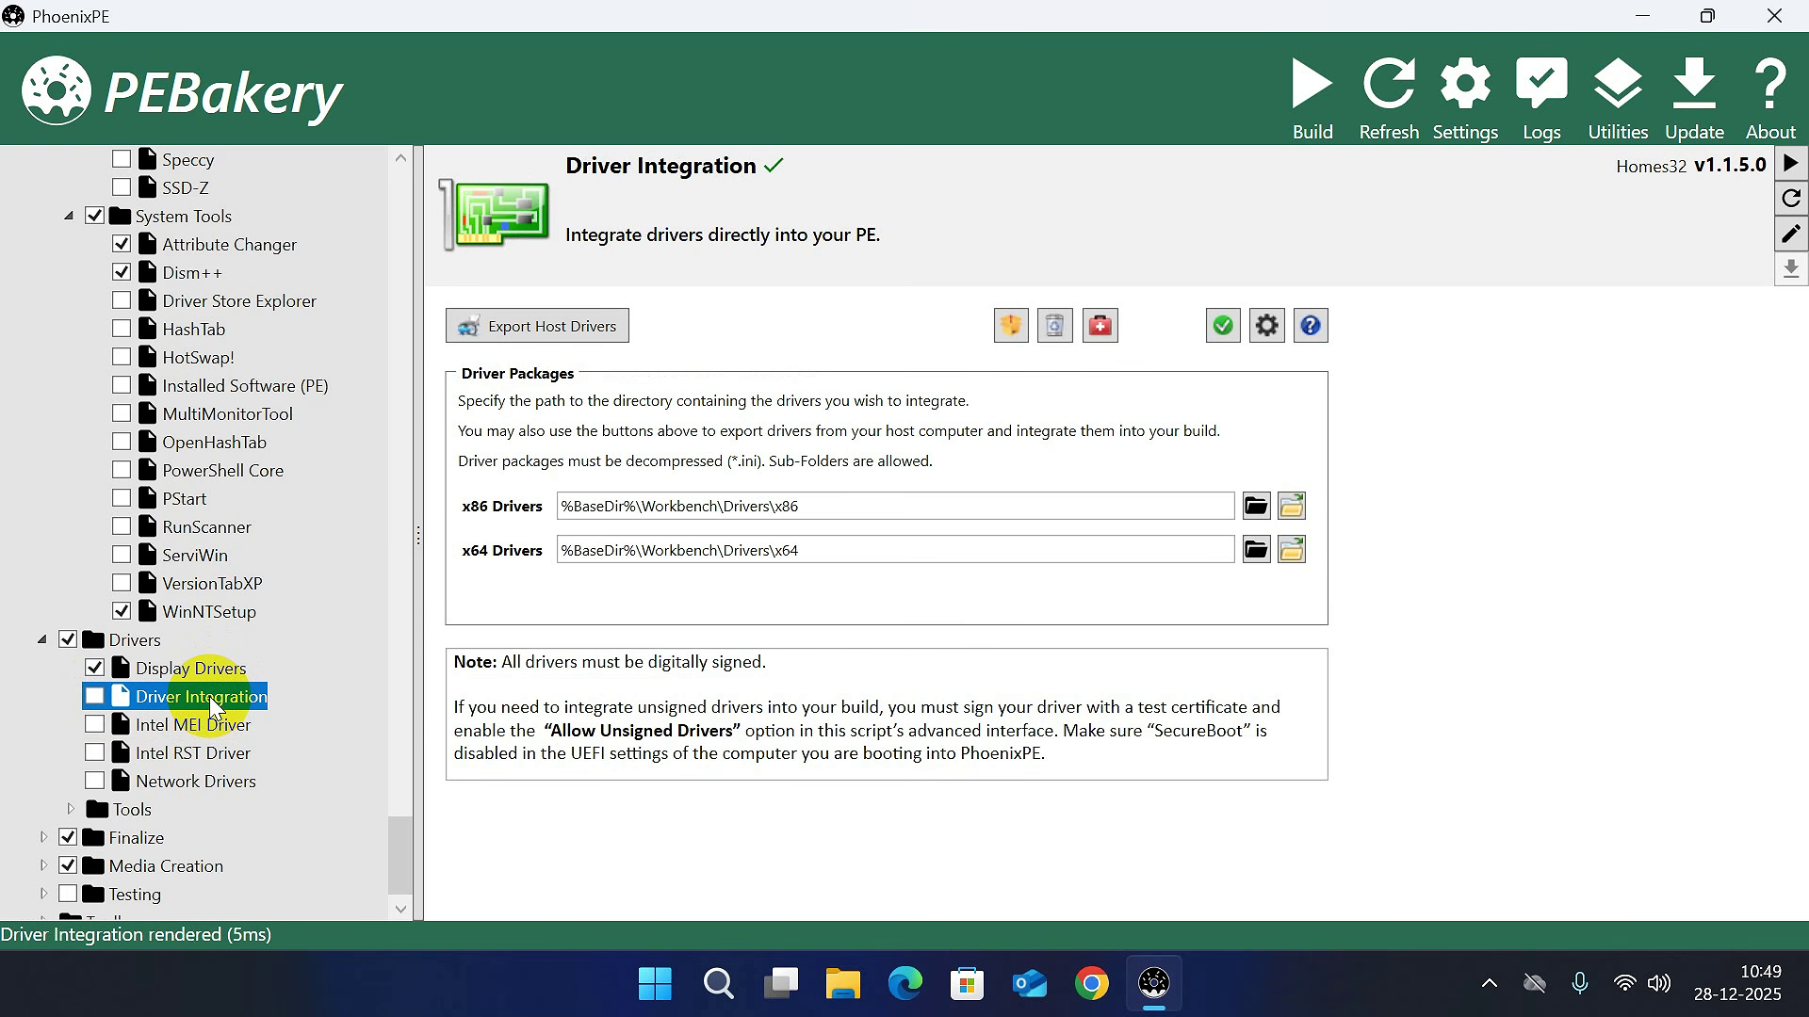
click(95, 698)
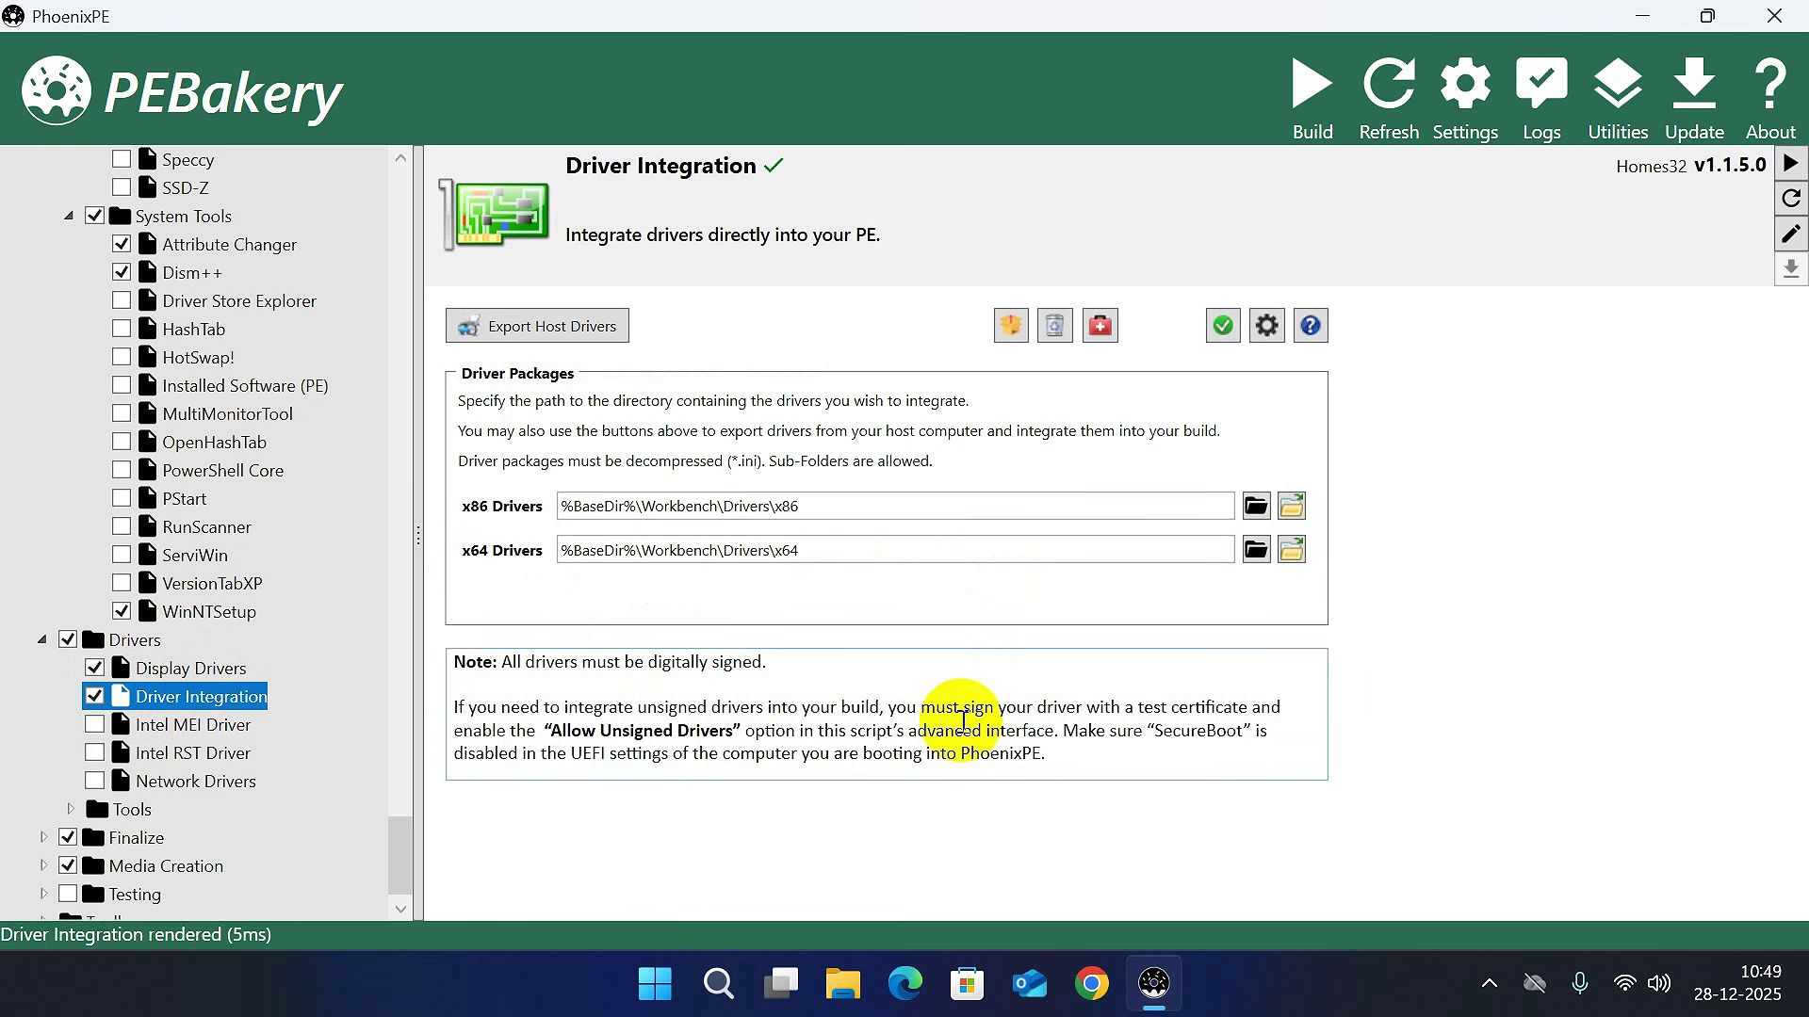
Switch to File Explorer and examine the vendor subfolders of the Wi-Fi Drivers folder in Downloads.
click(843, 984)
click(118, 441)
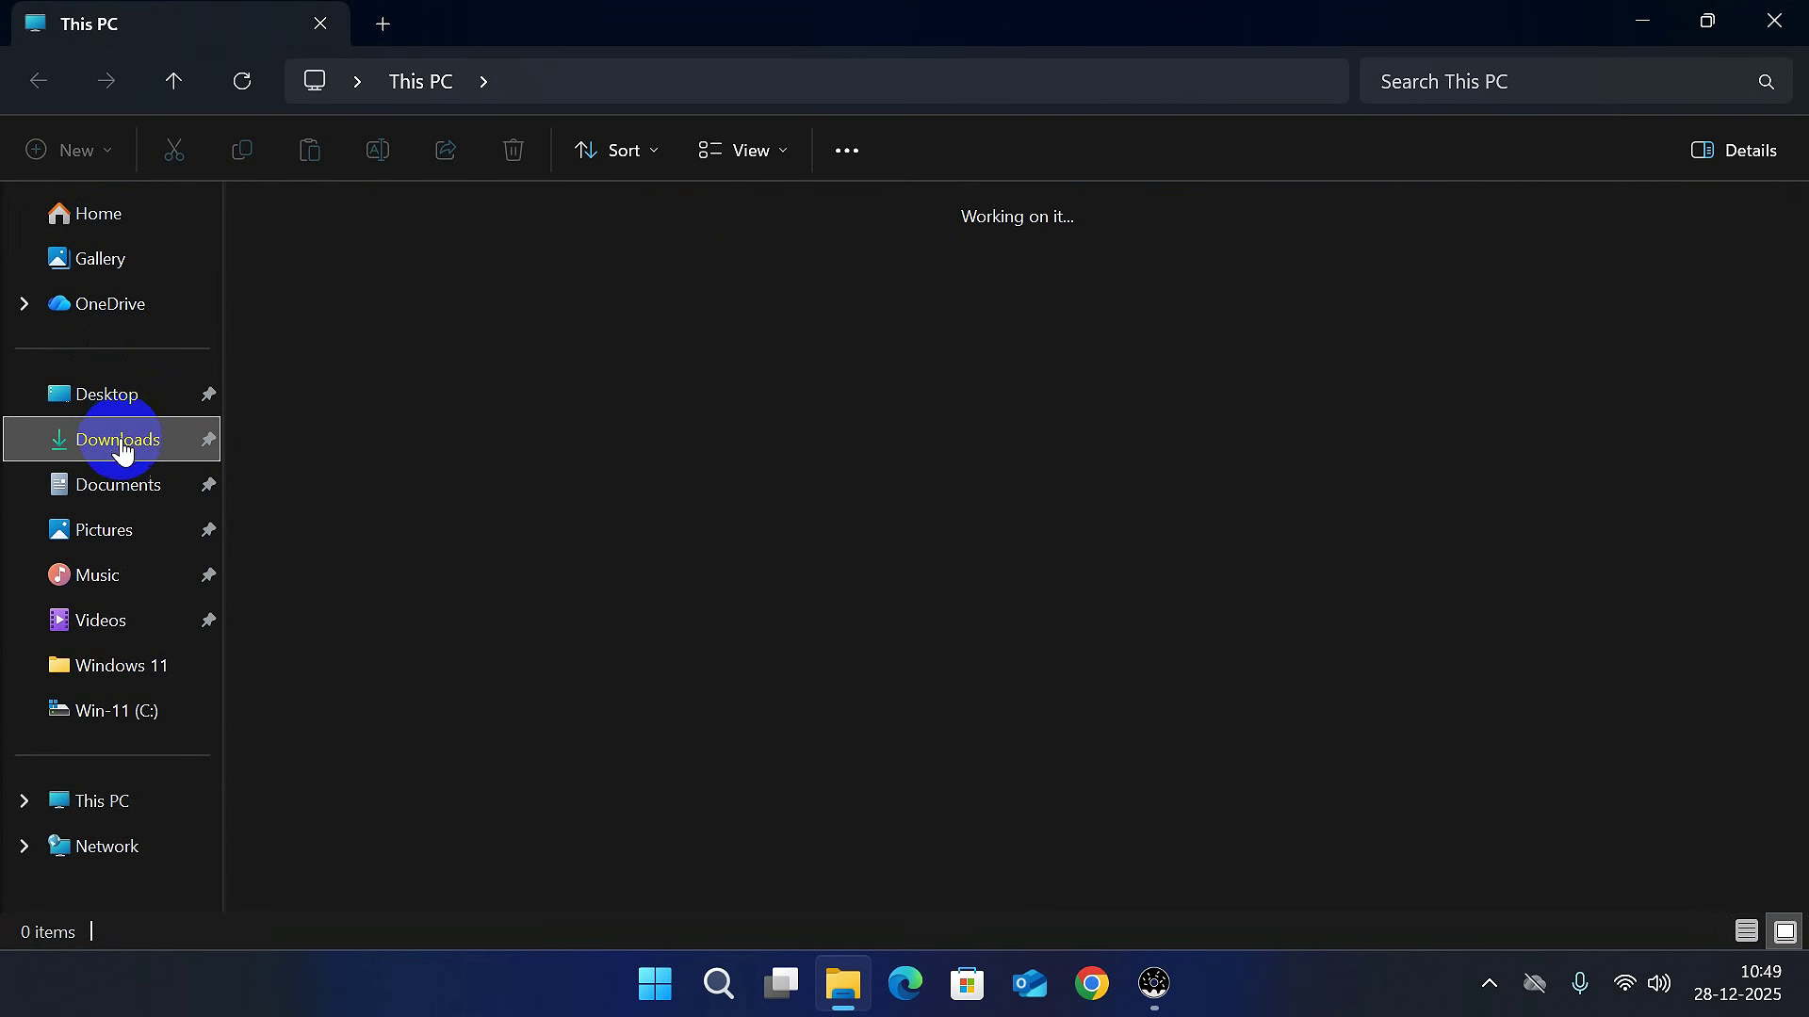
double_click(489, 318)
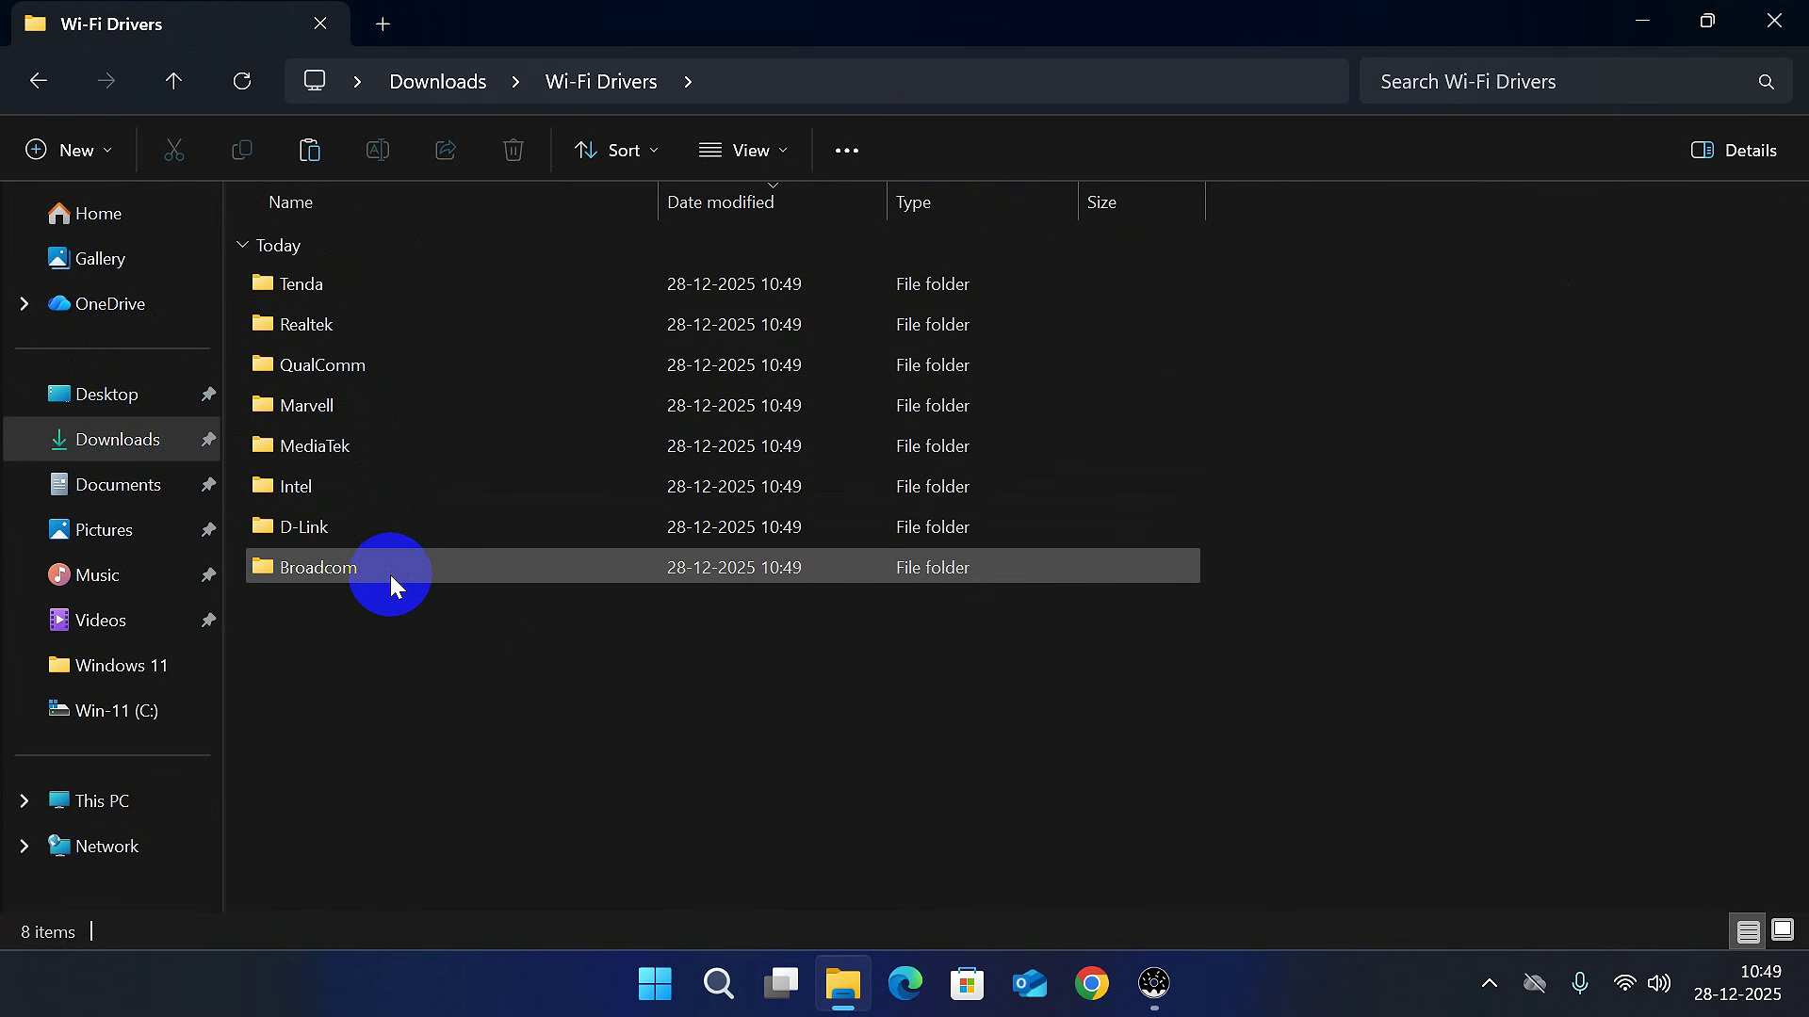
mouse_move(396, 576)
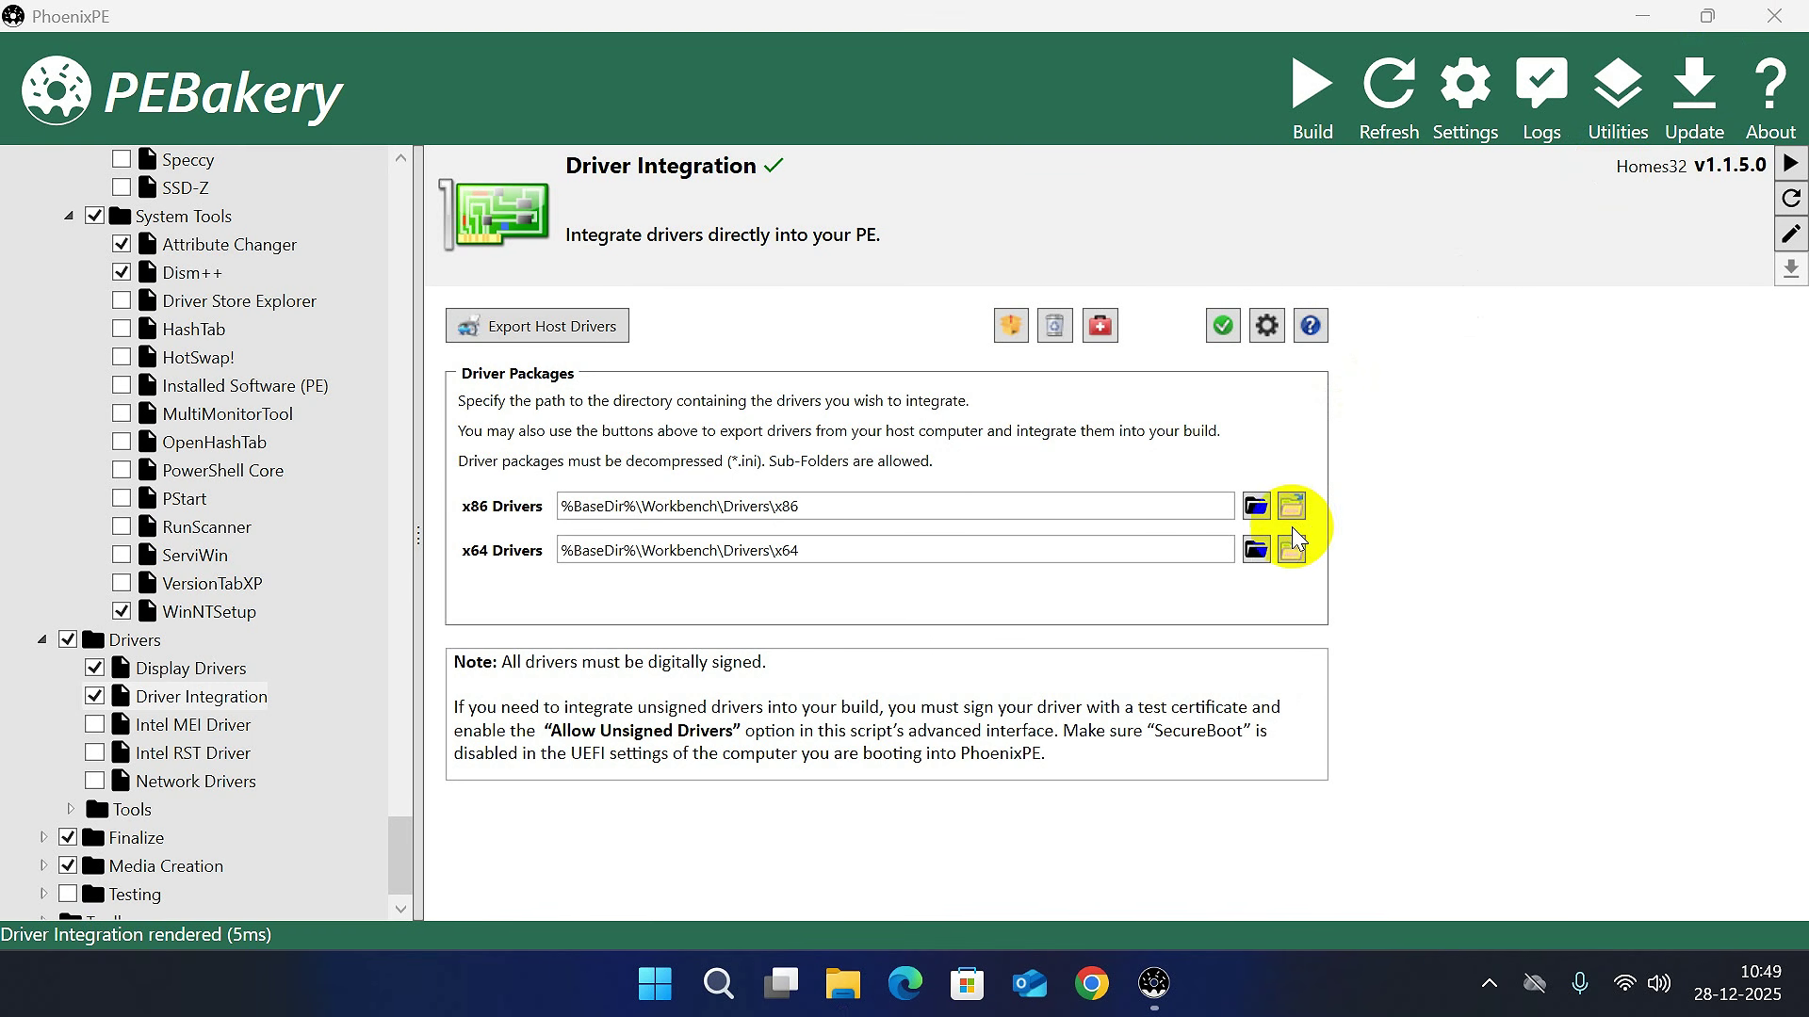
Set Driver Integration's x64 driver directory to the Wi-Fi Drivers folder in Downloads and turn on the script's advanced options.
click(1257, 552)
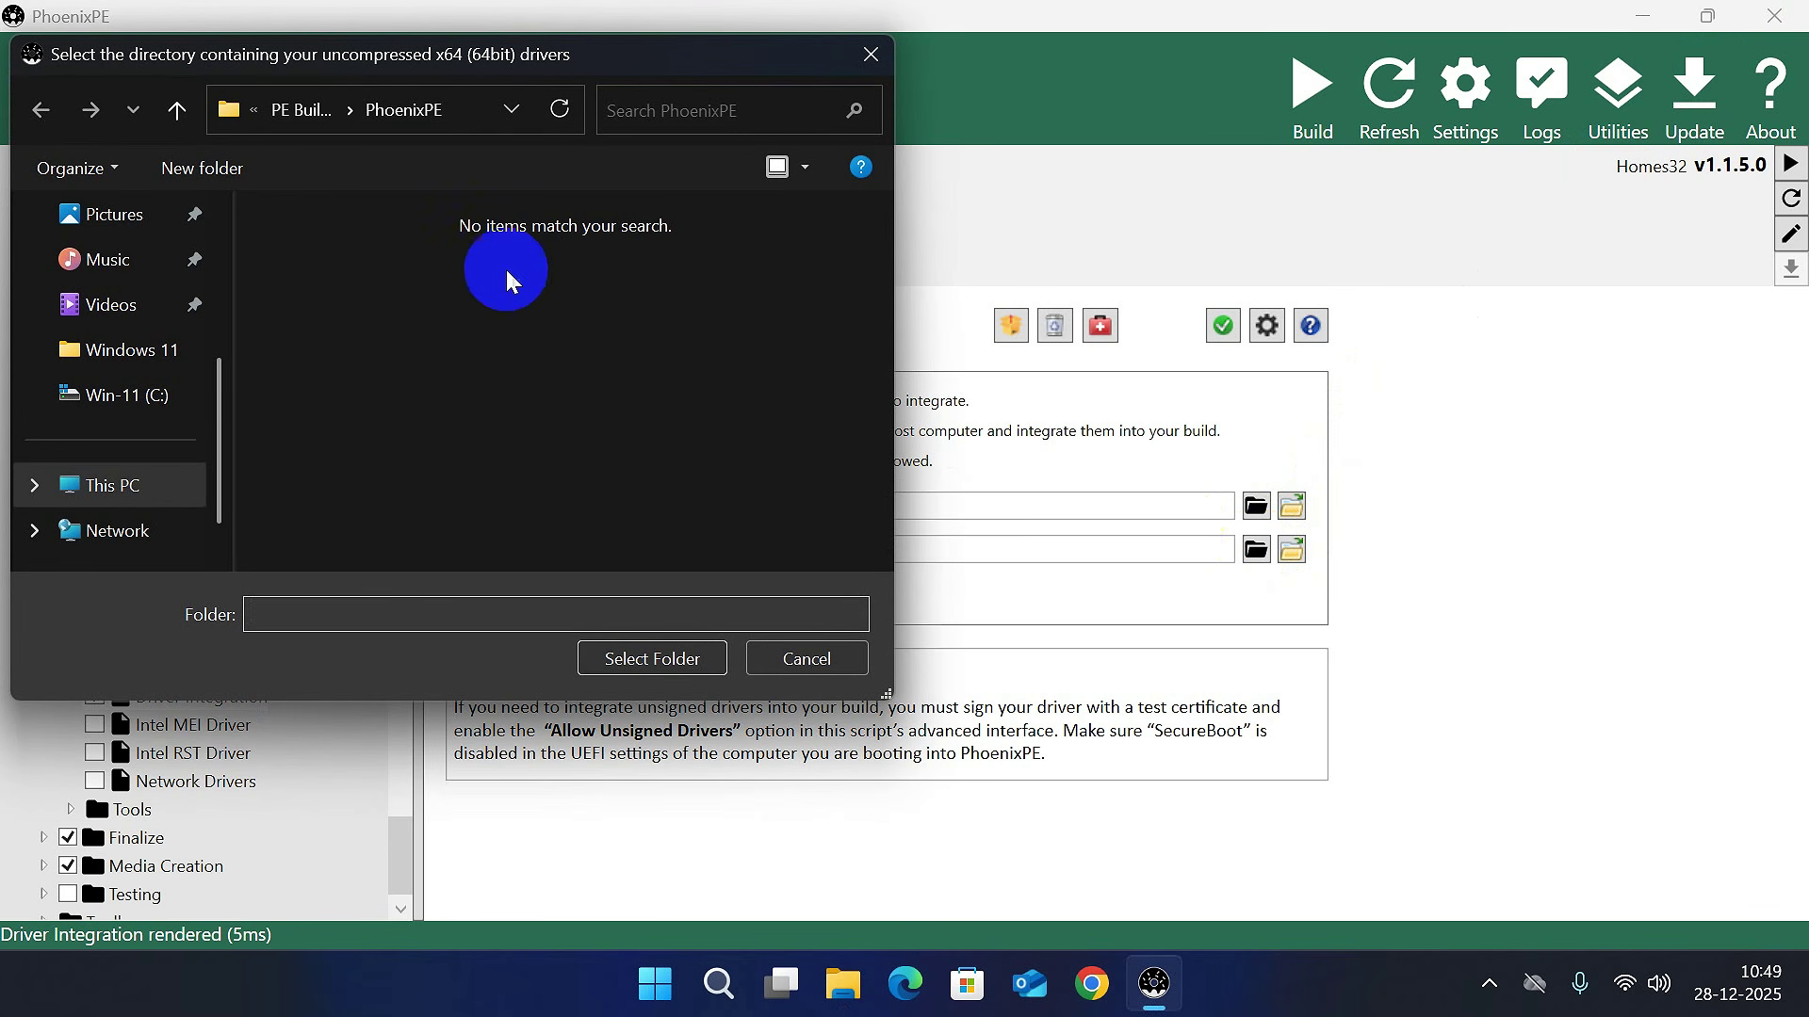
scroll(132, 350, up, 2)
click(127, 304)
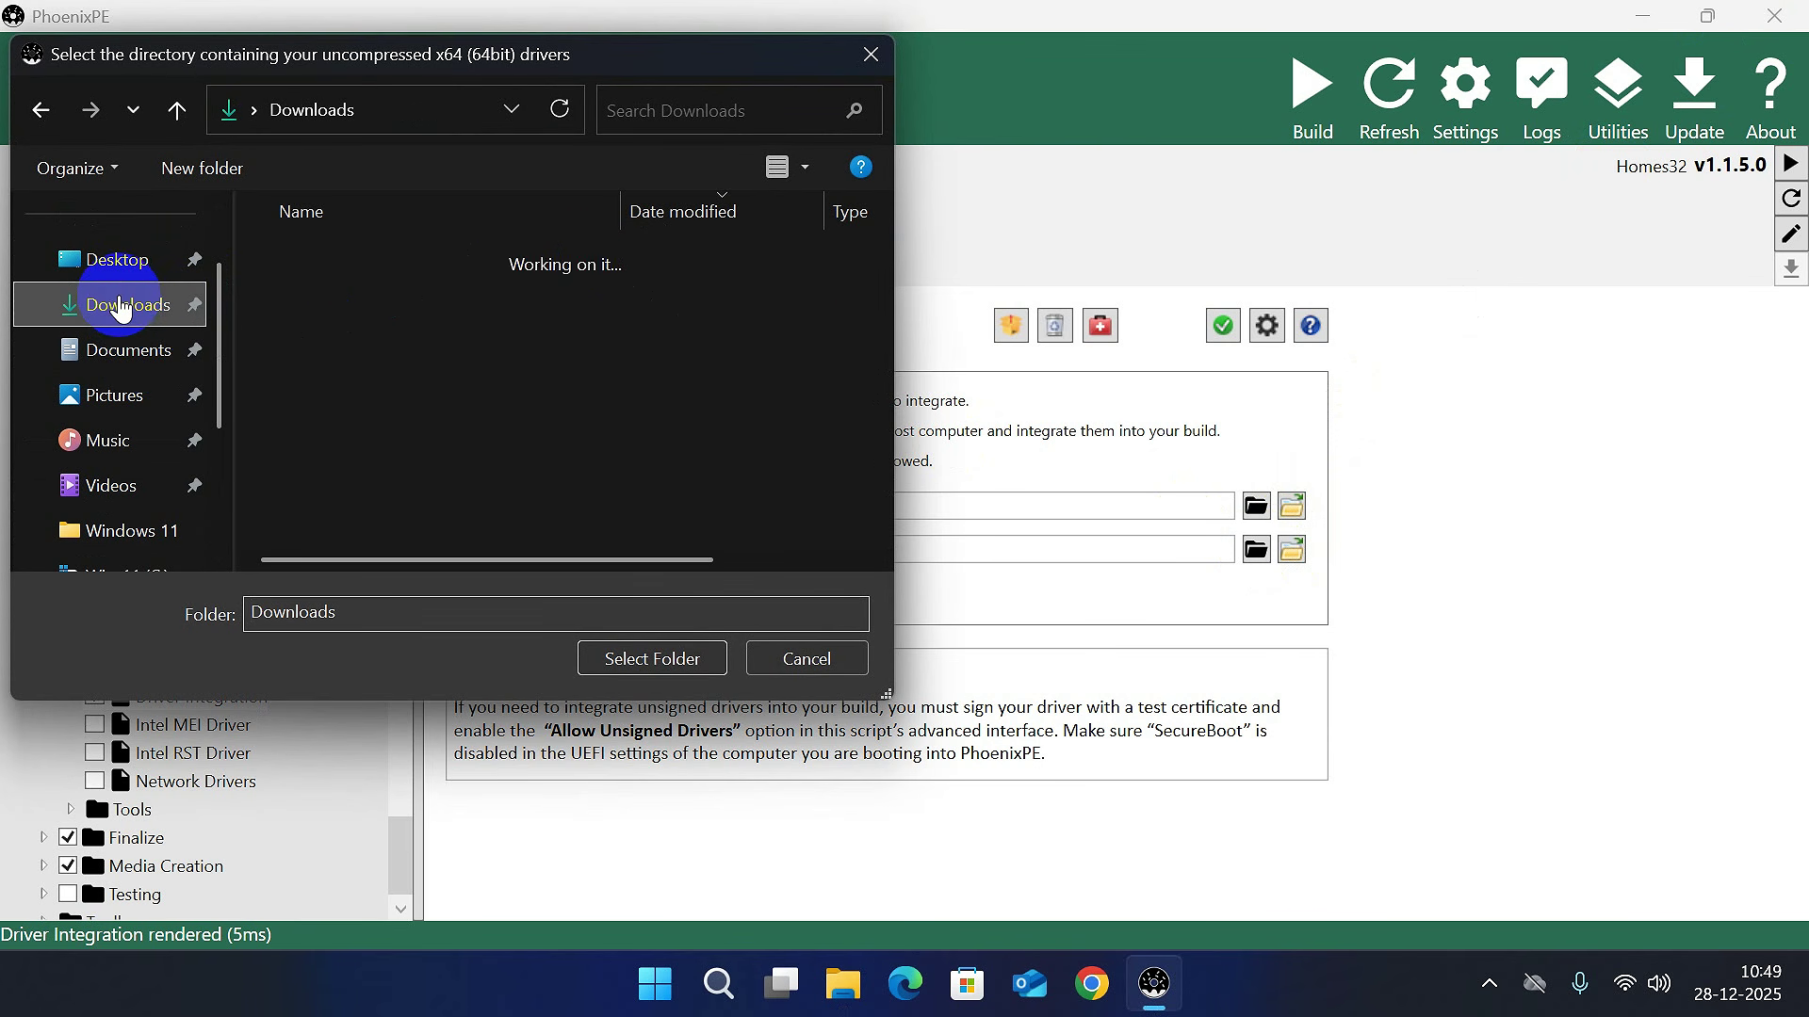
double_click(348, 293)
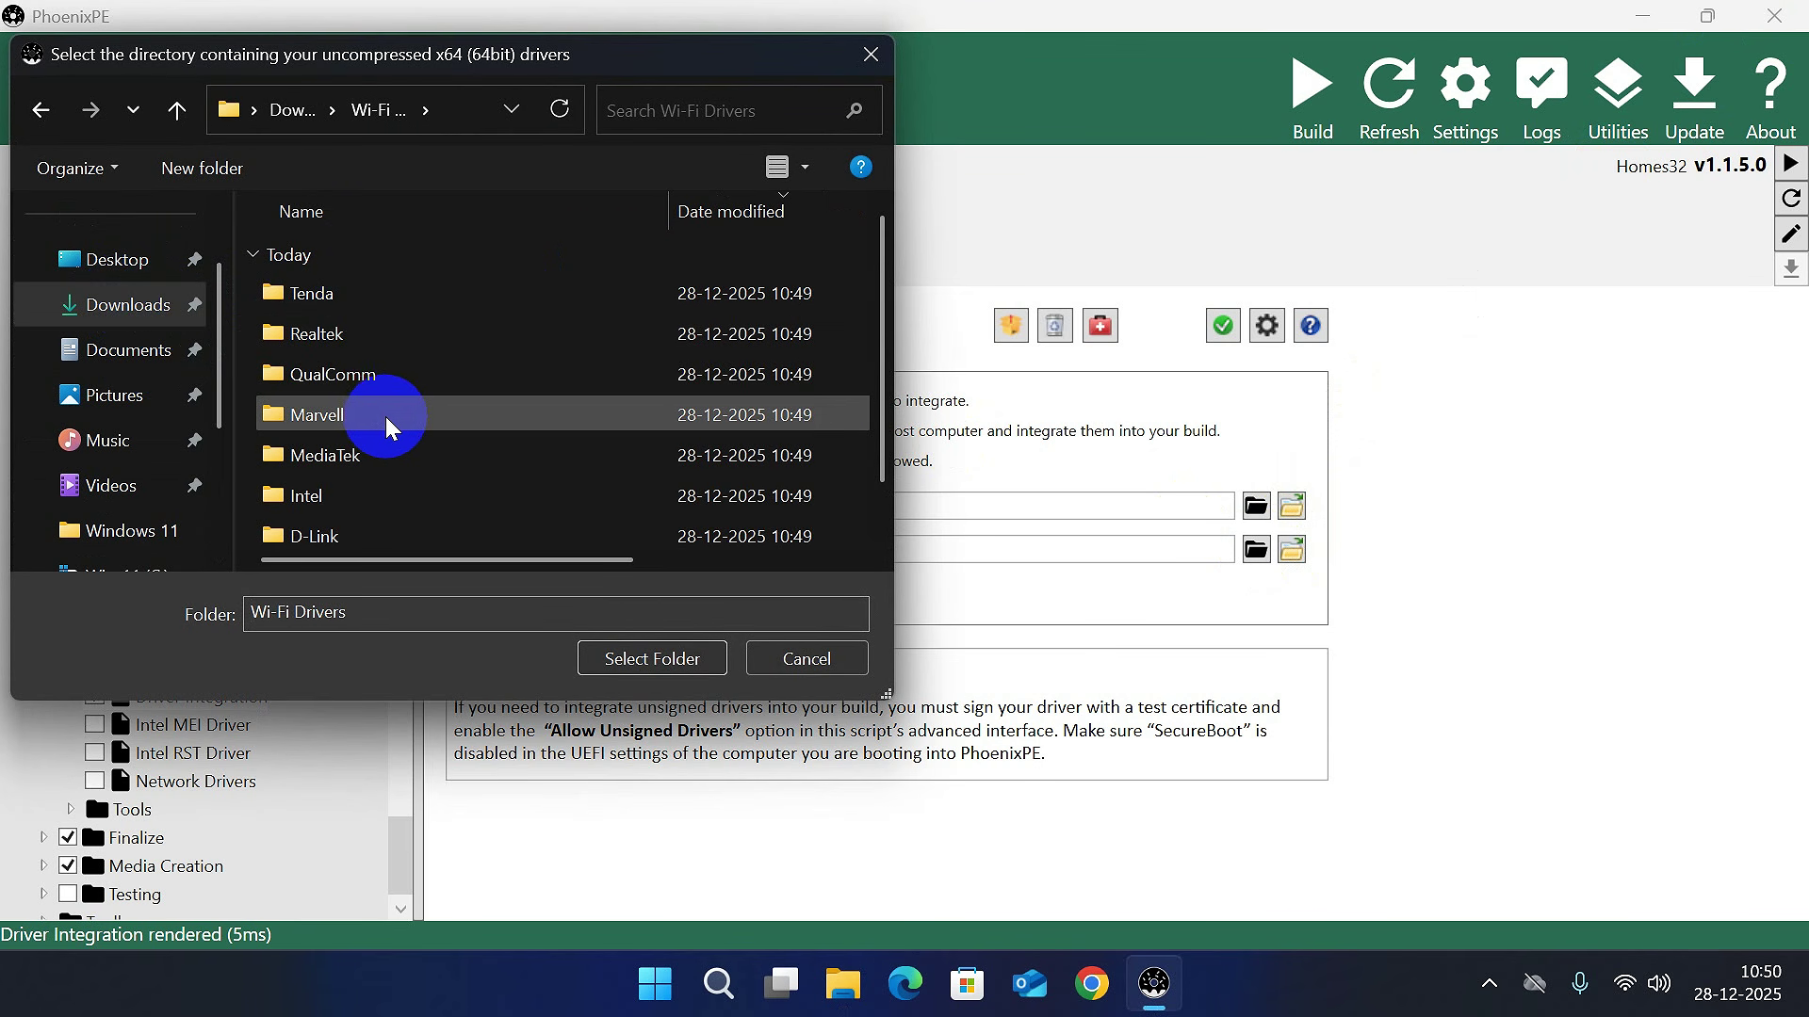
click(650, 658)
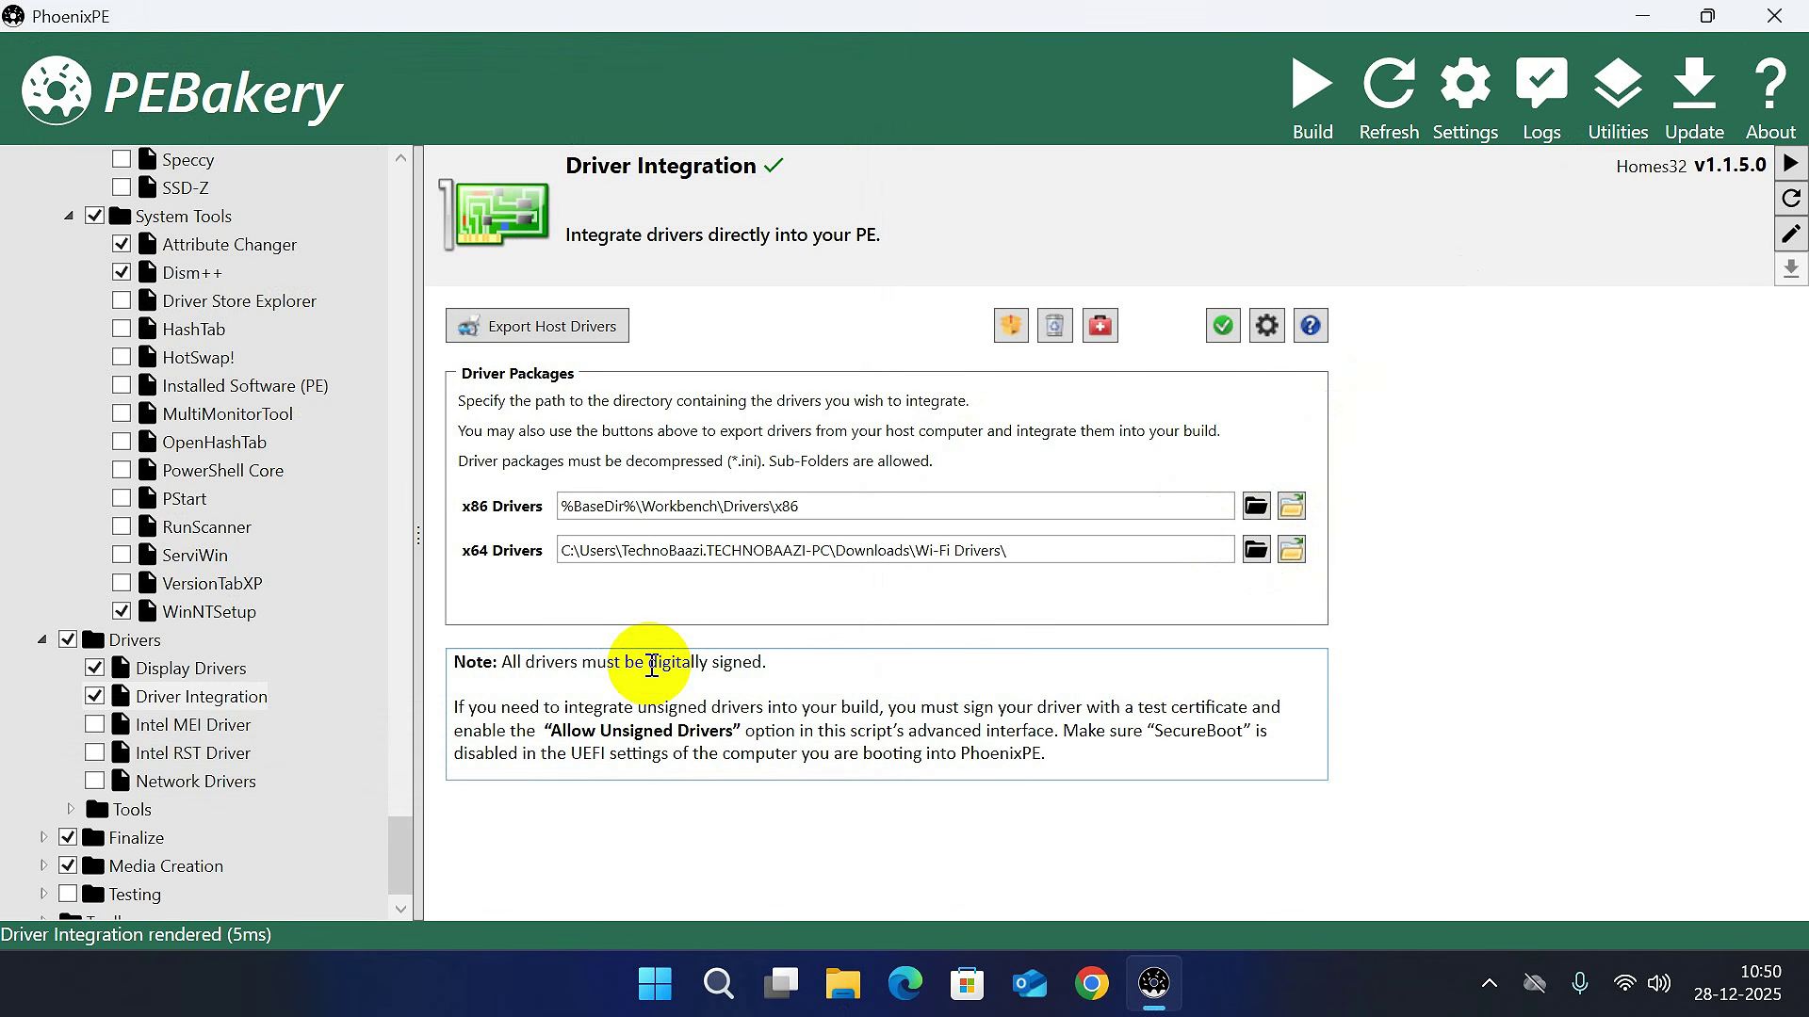
click(1268, 329)
click(979, 658)
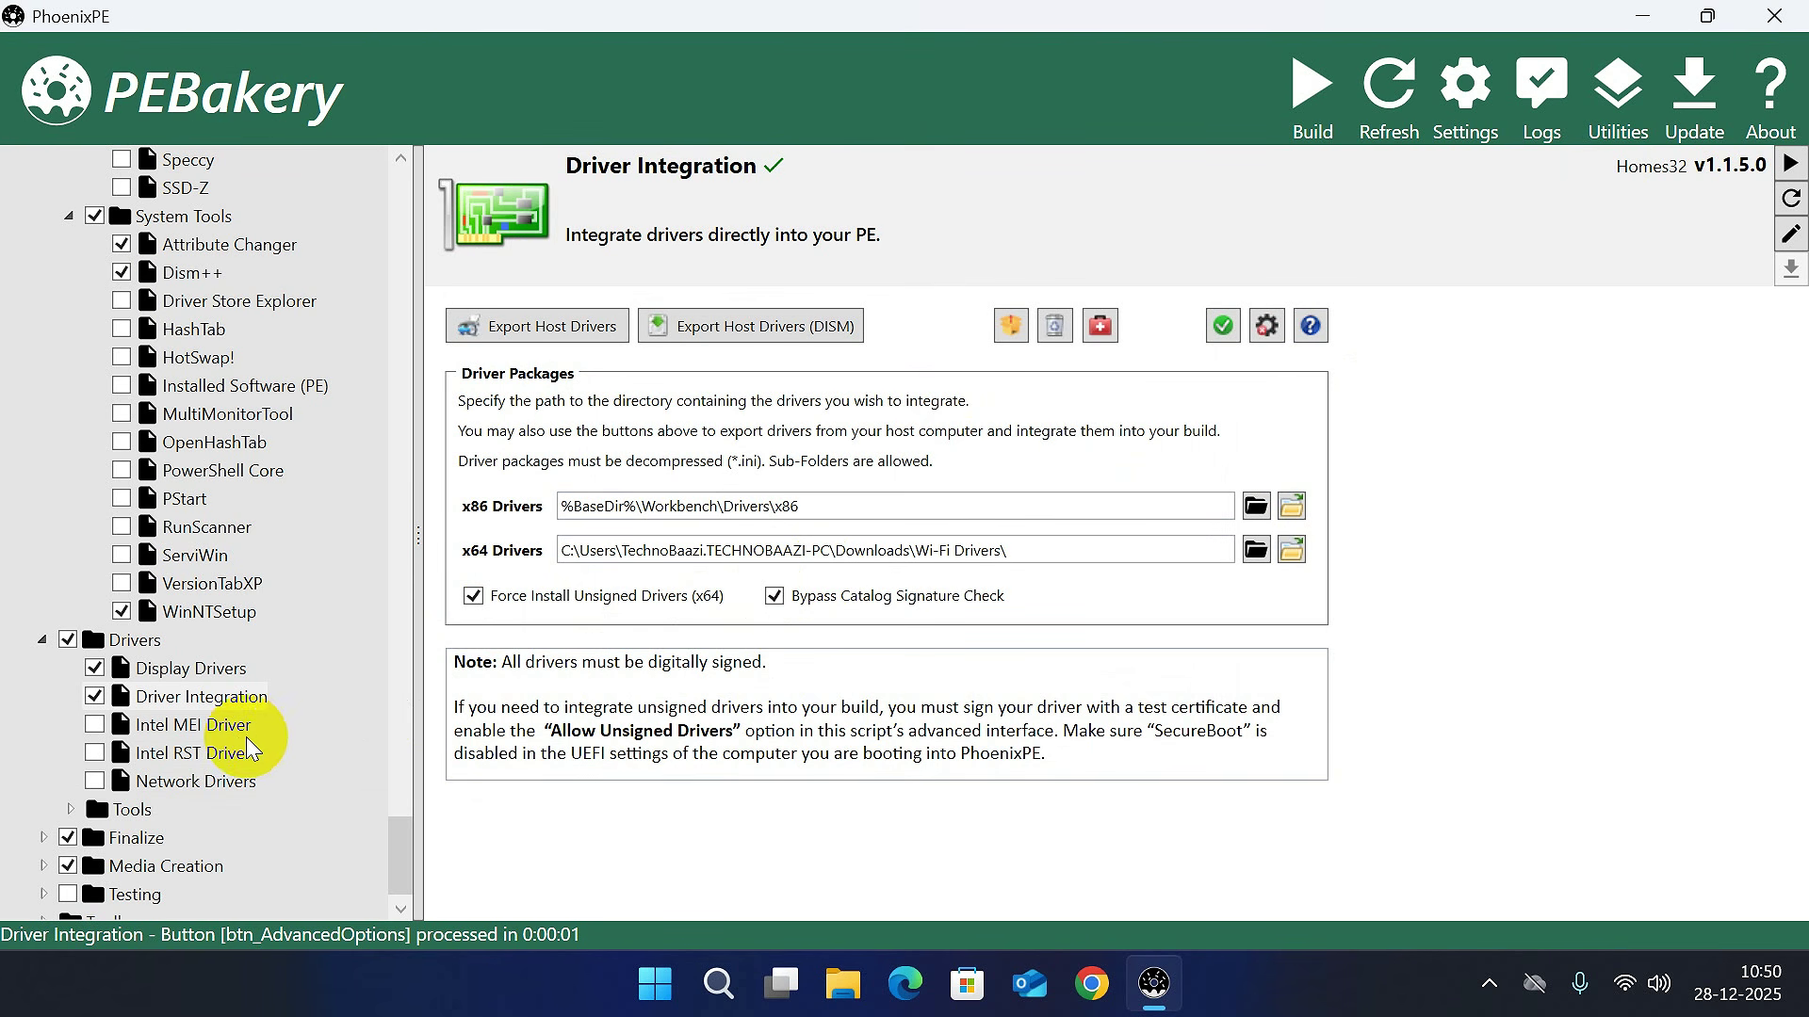
Enable Intel RST Driver and Network Drivers in the Drivers group.
click(192, 729)
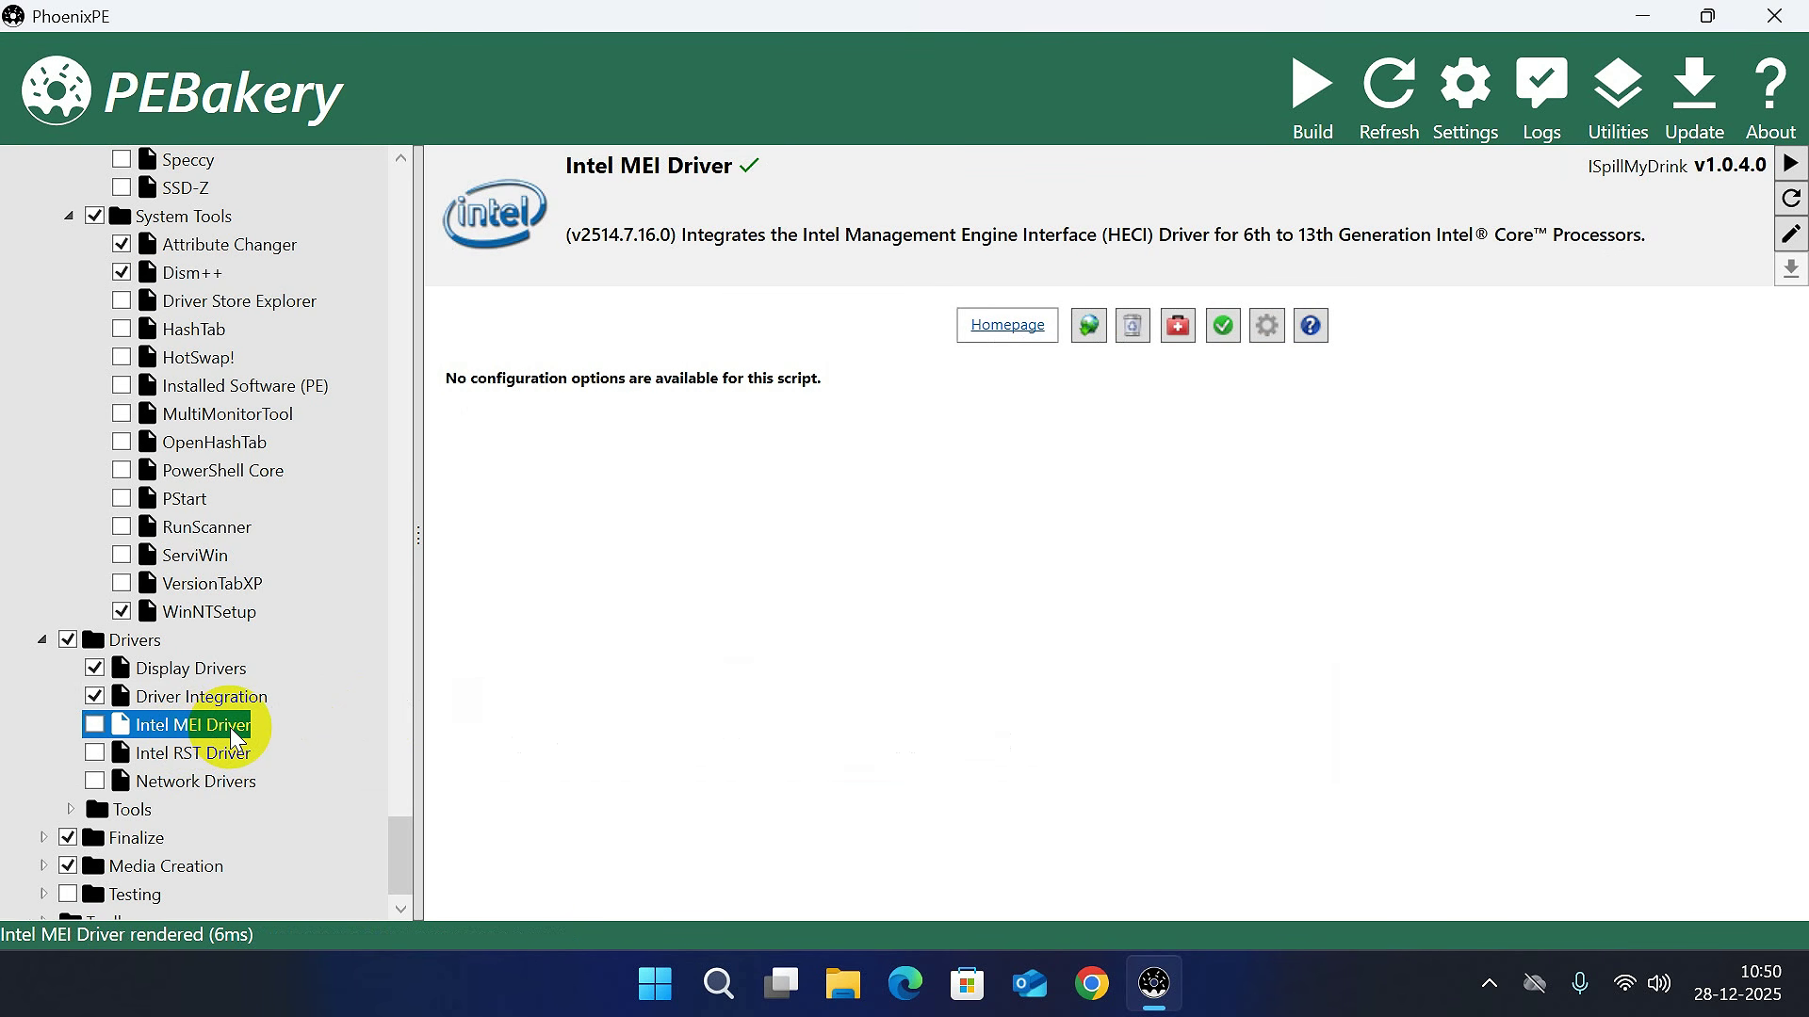
click(227, 753)
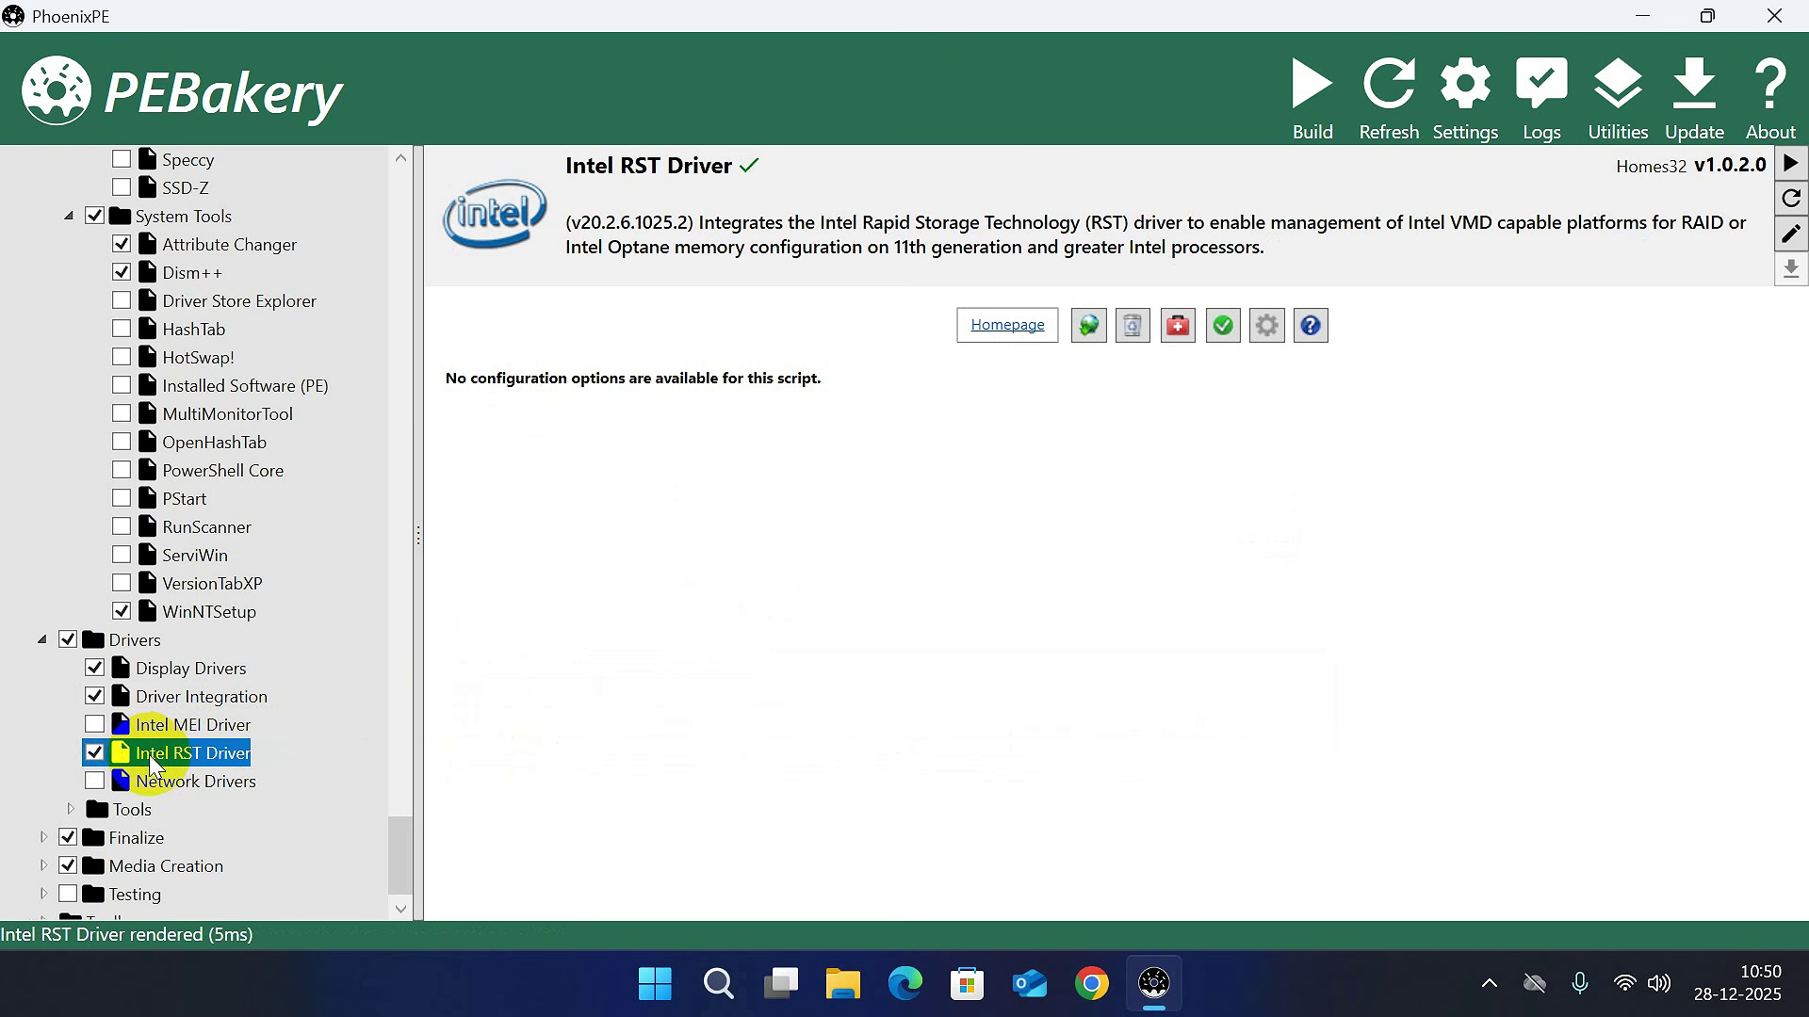
click(169, 785)
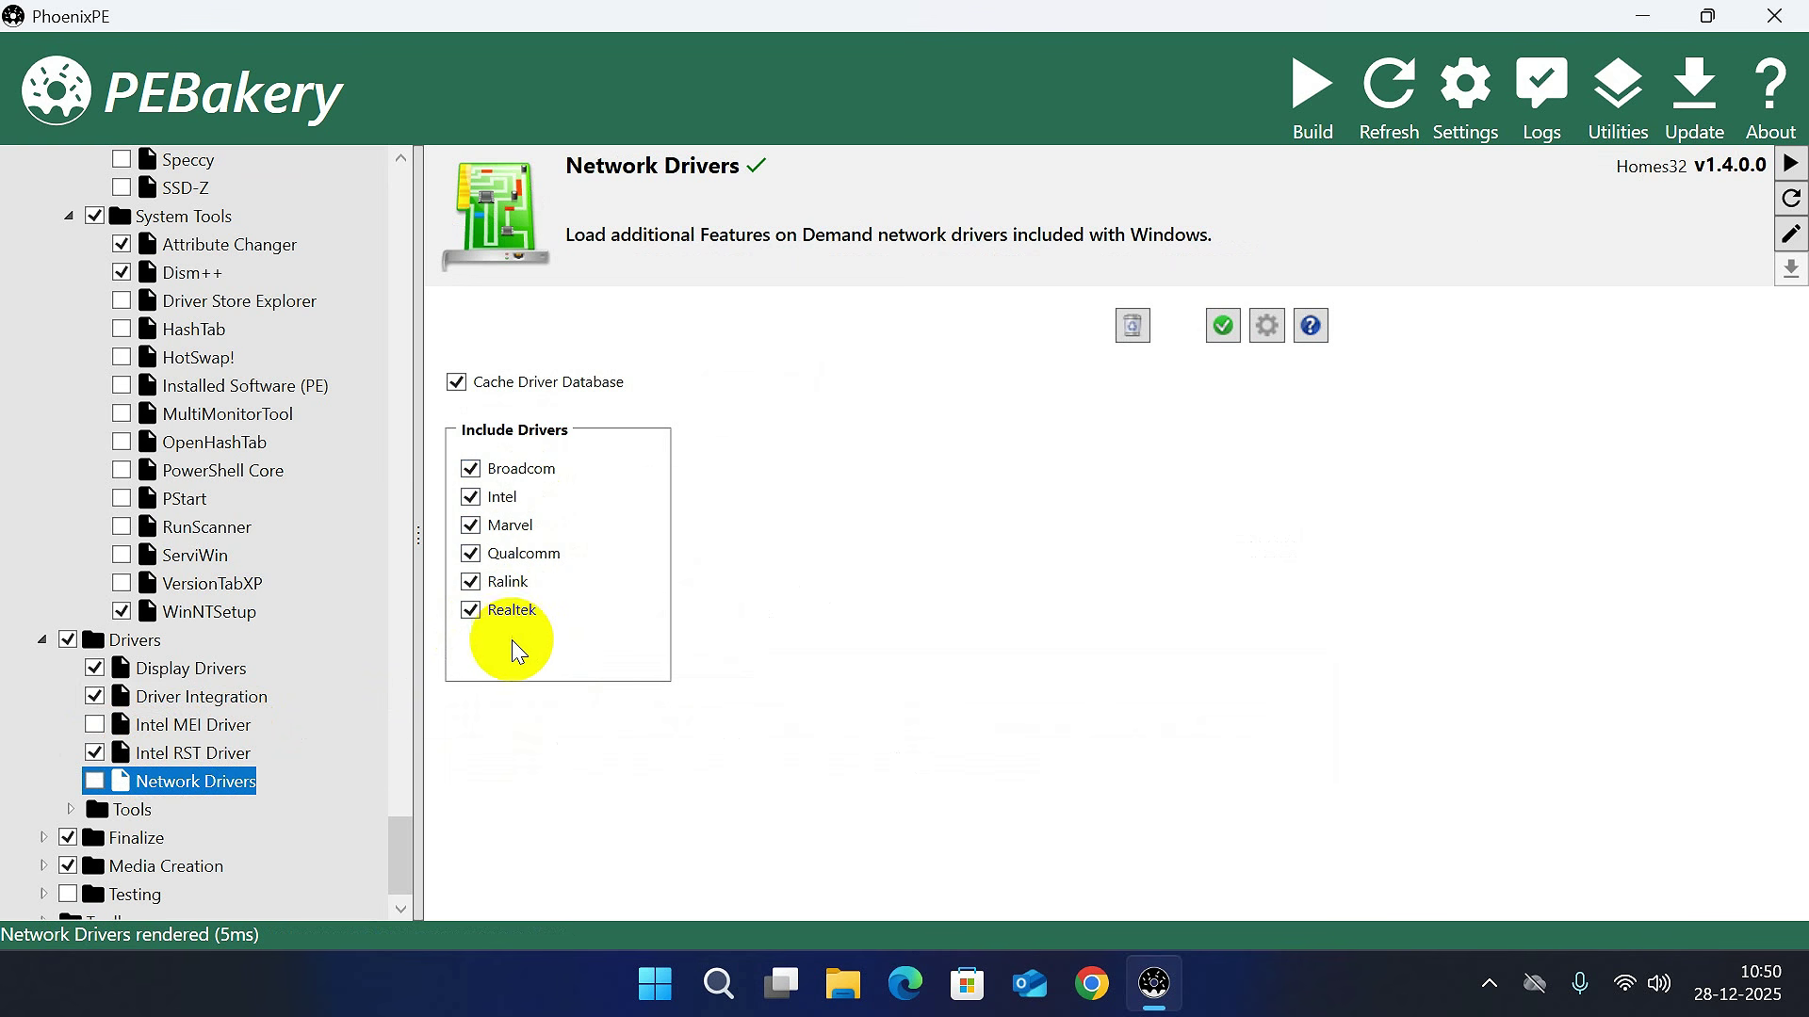
click(95, 781)
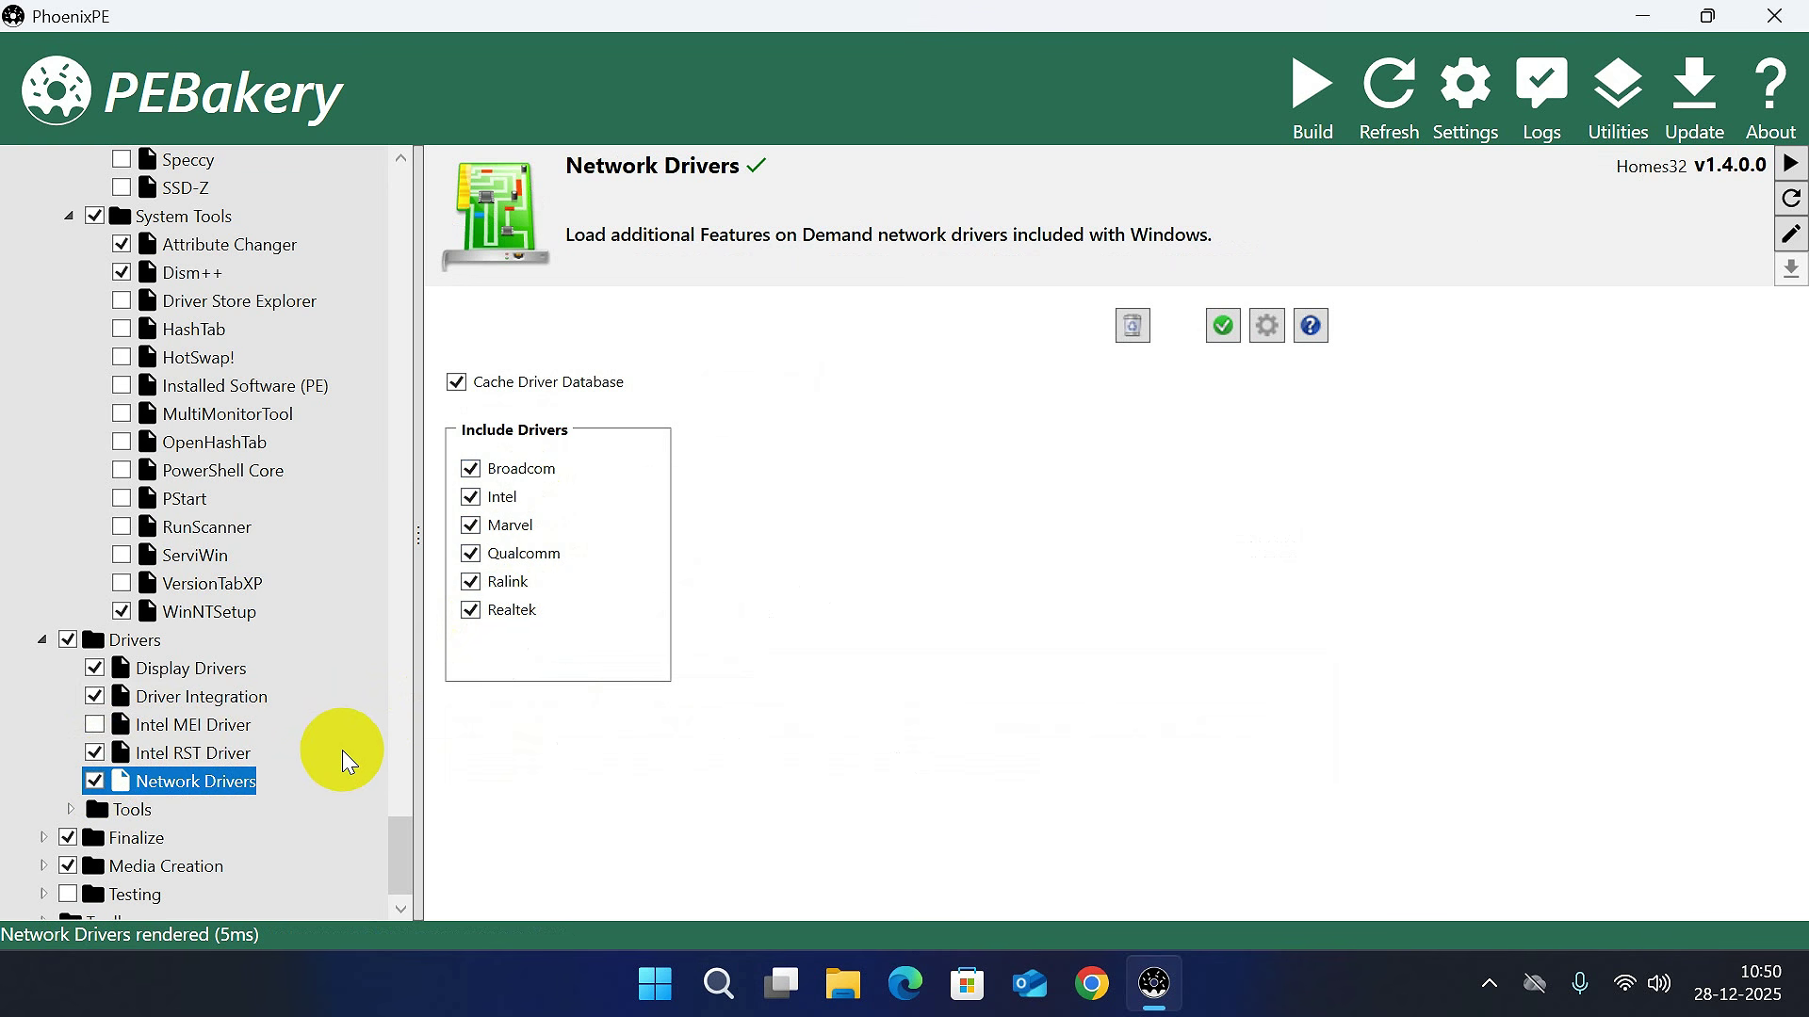
Build the selected PhoenixPE project, and close the build log and PEBakery once the build finishes.
key(Down)
key(Right)
key(Down)
click(41, 822)
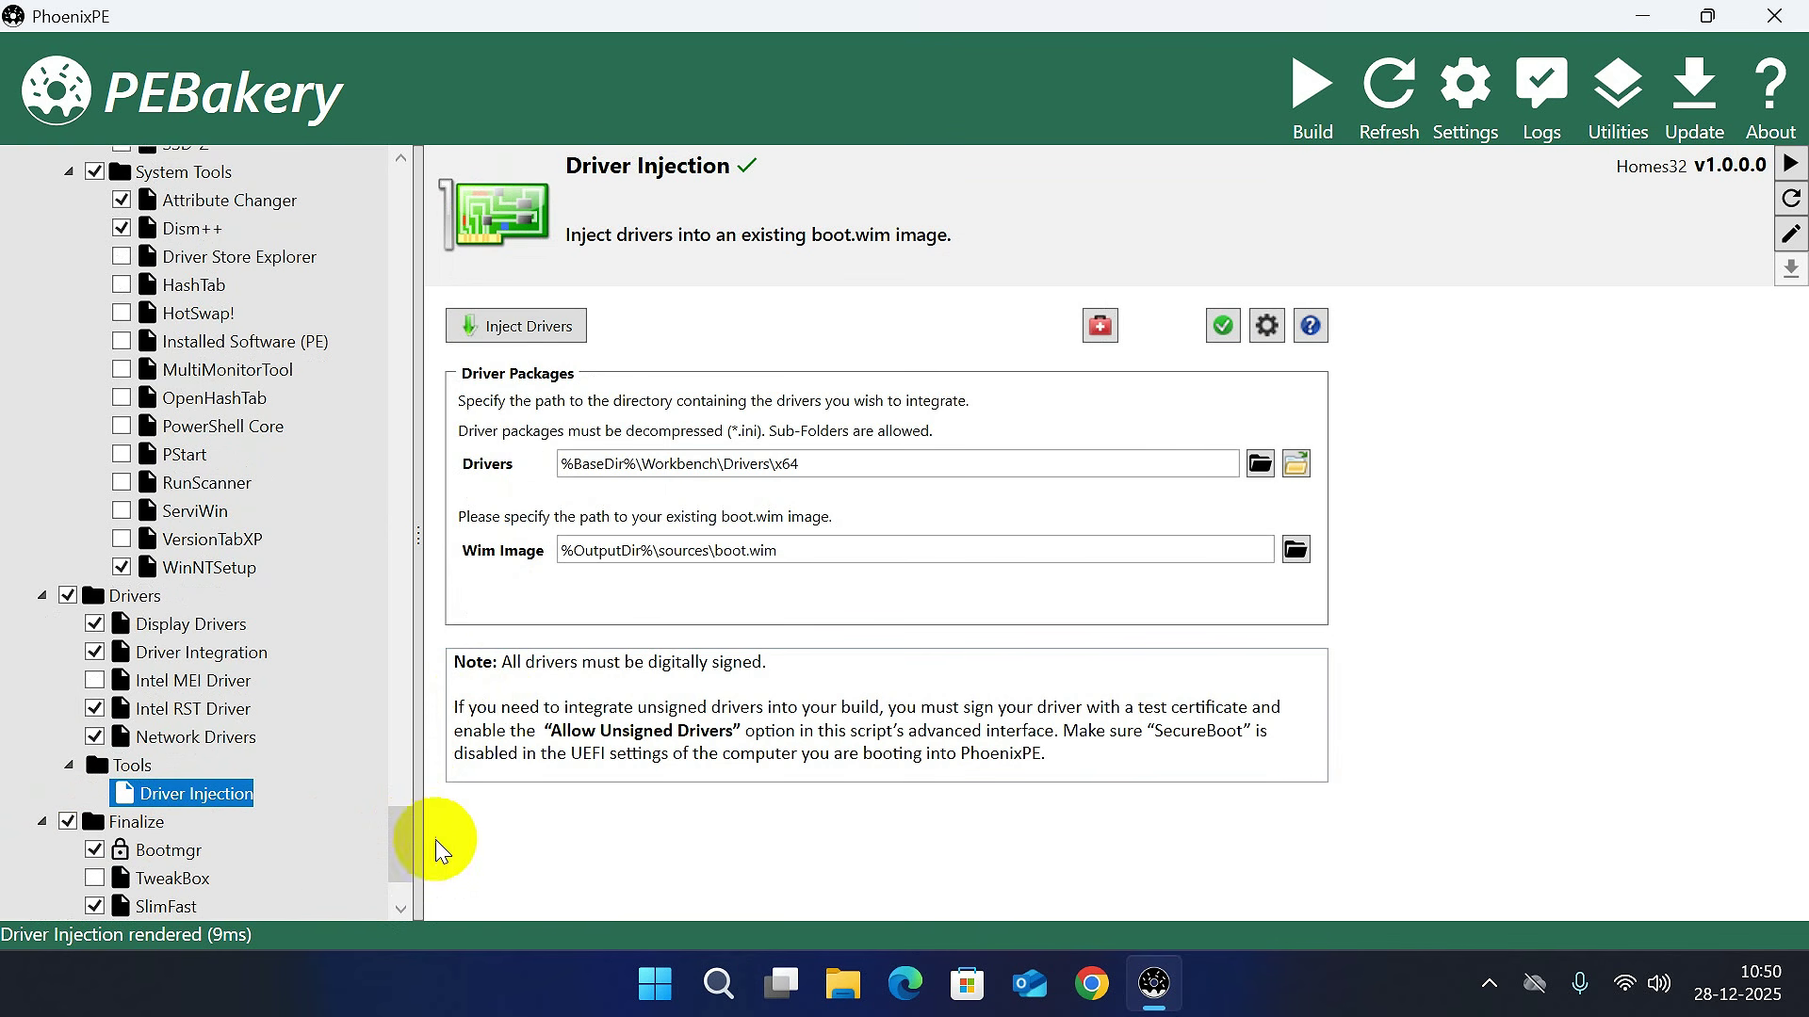
drag(392, 839, 401, 890)
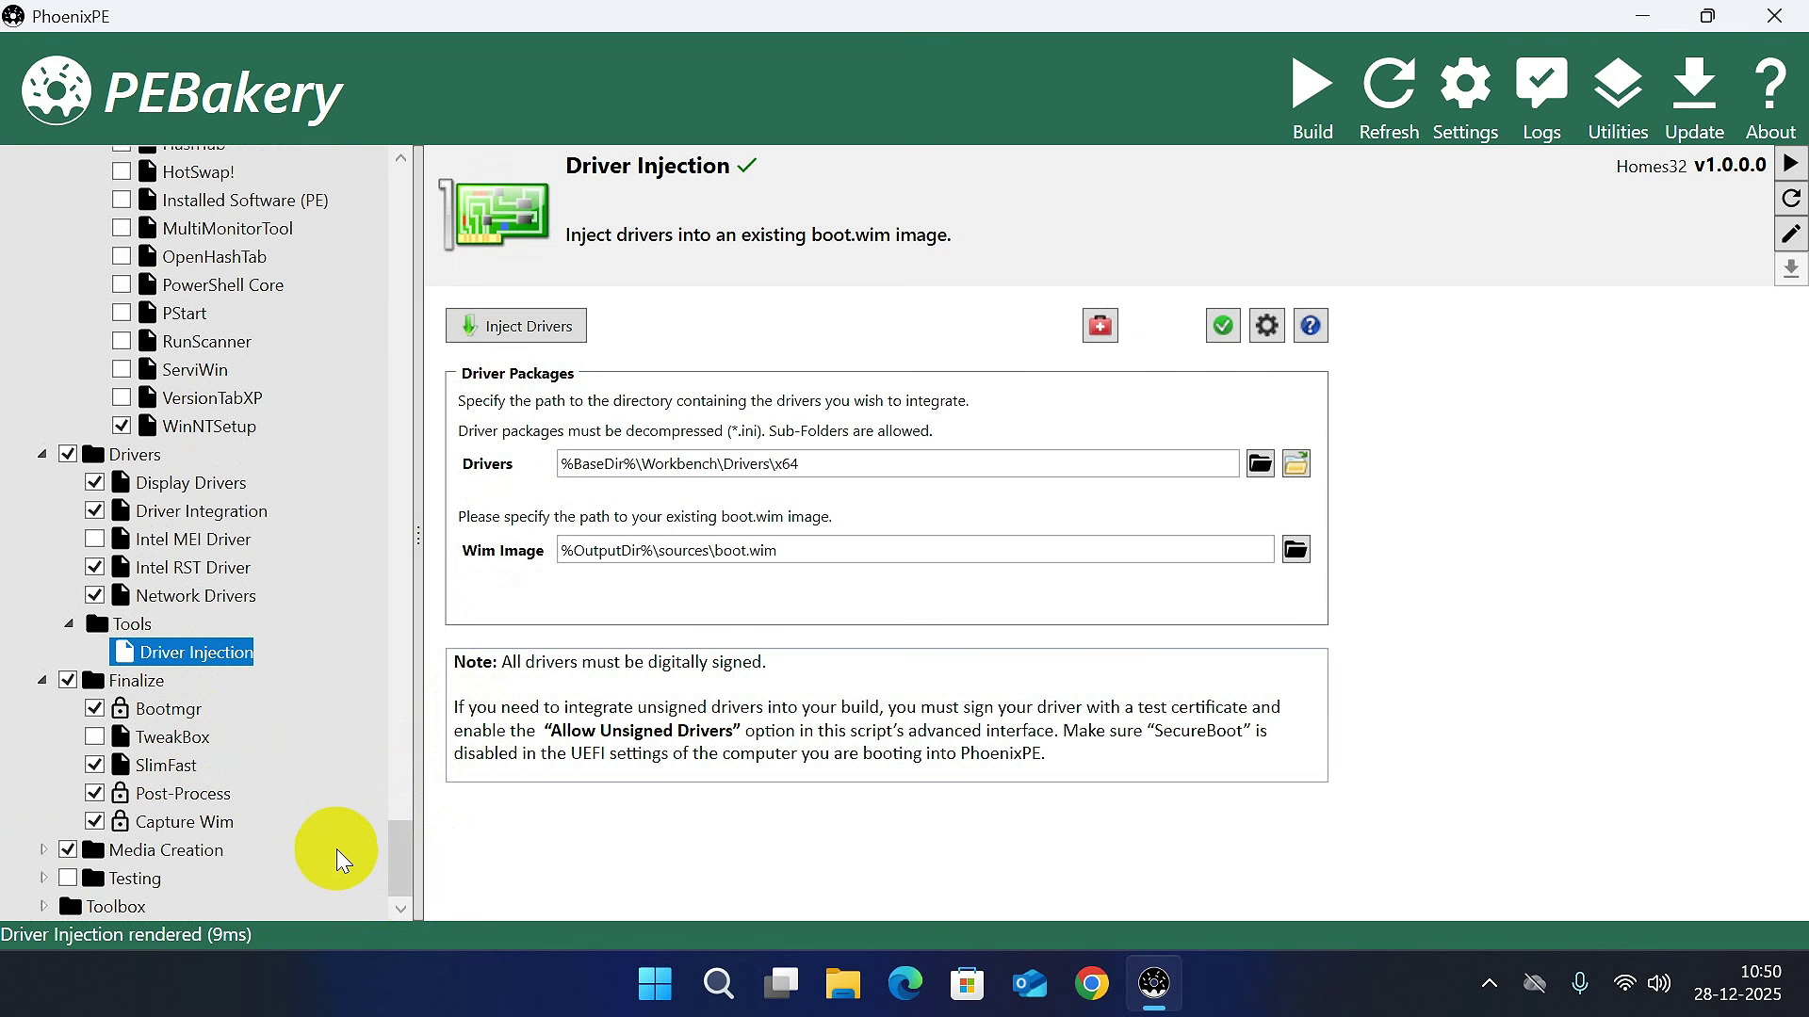
drag(403, 847, 395, 203)
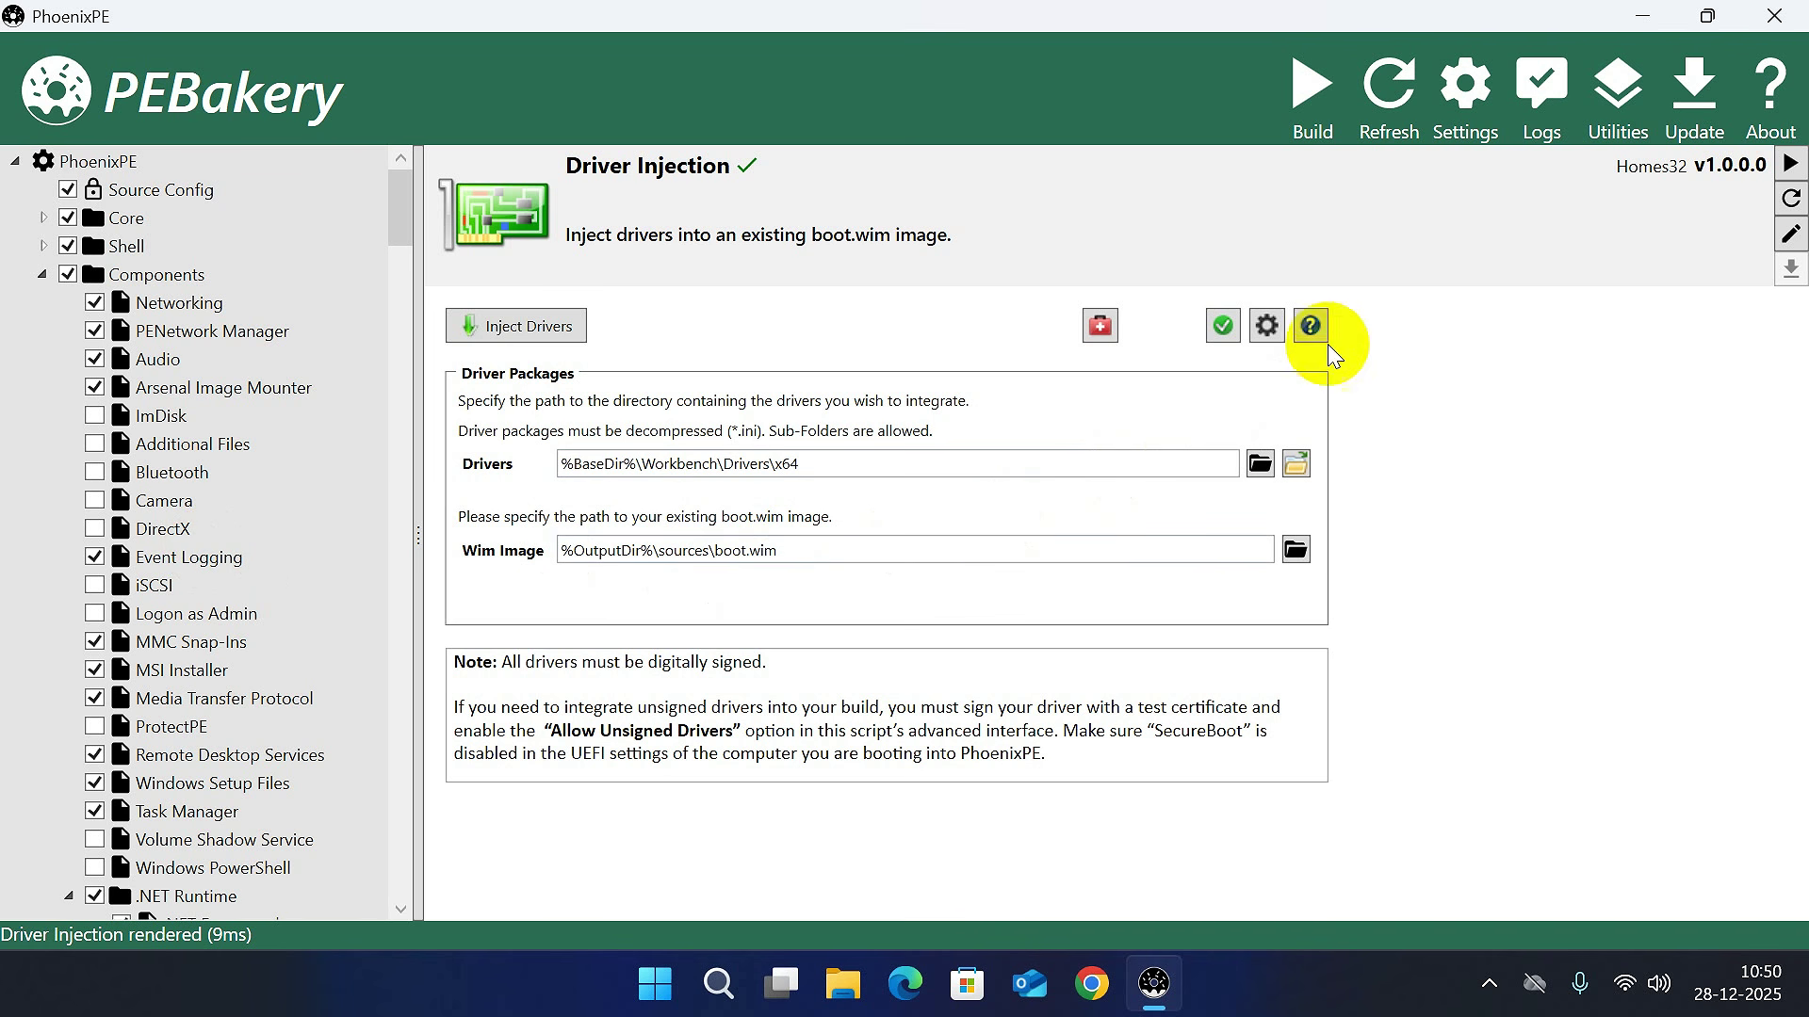
click(1300, 92)
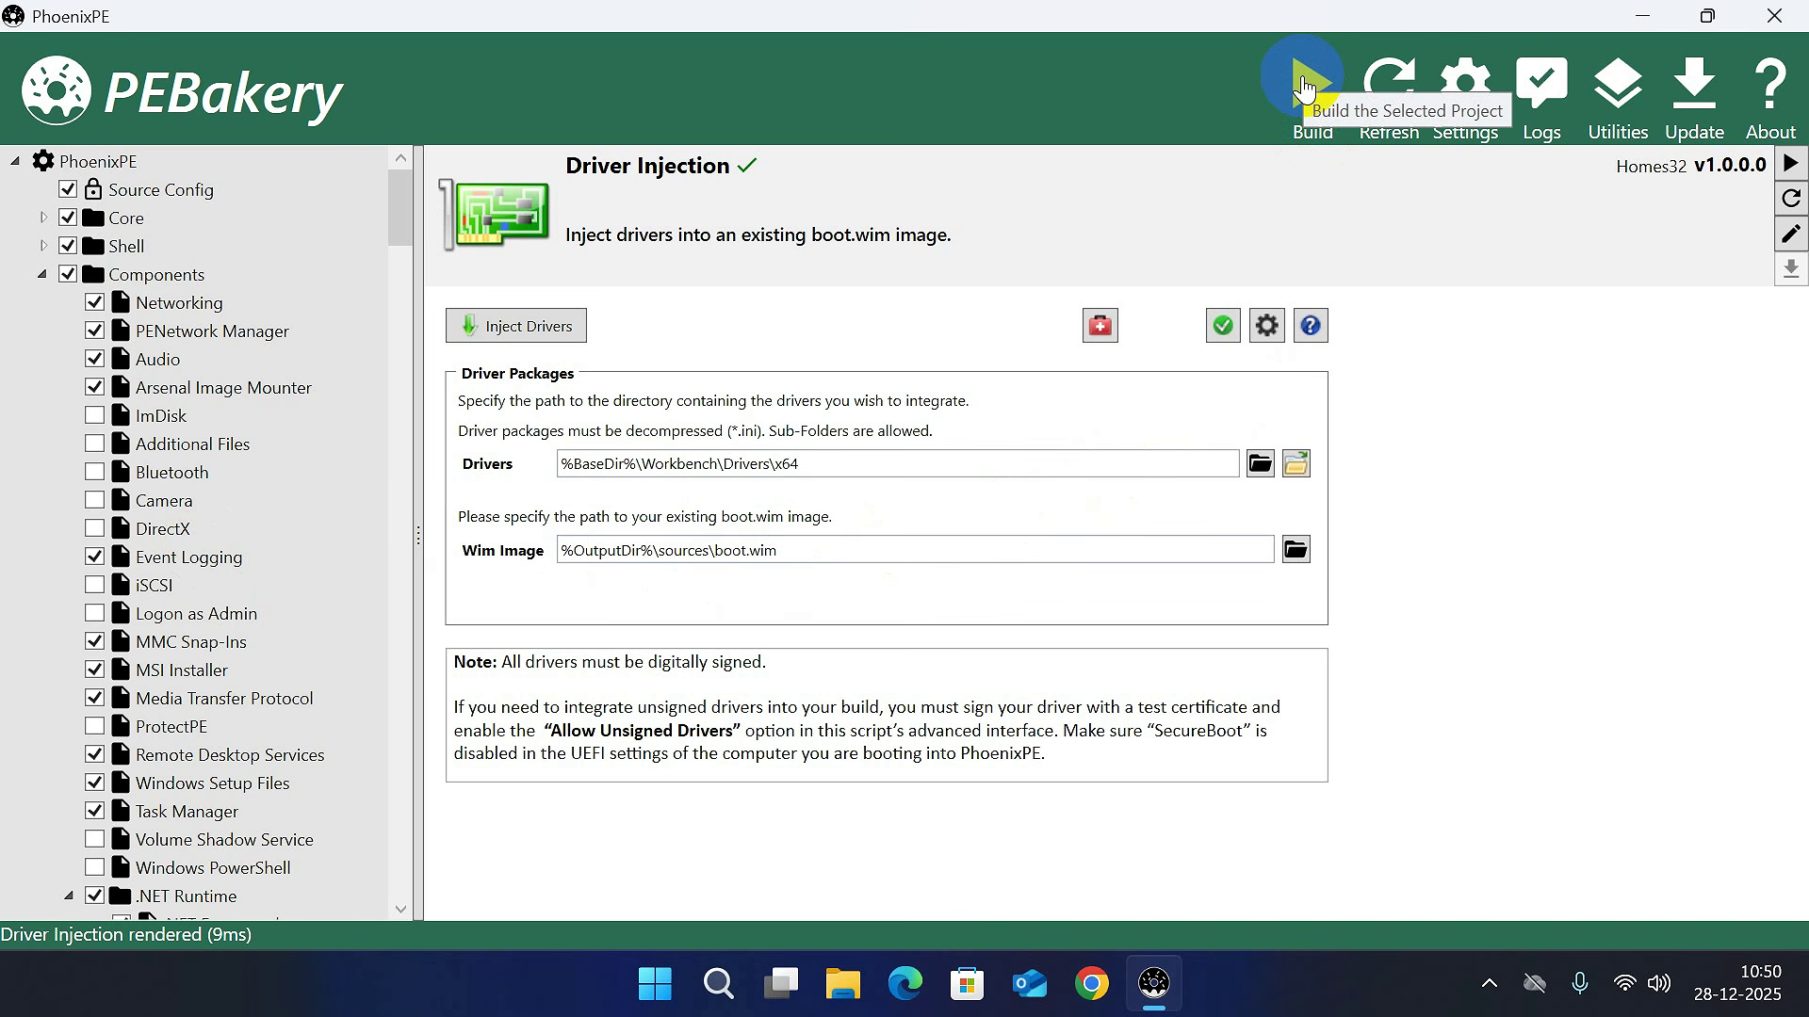
click(1304, 87)
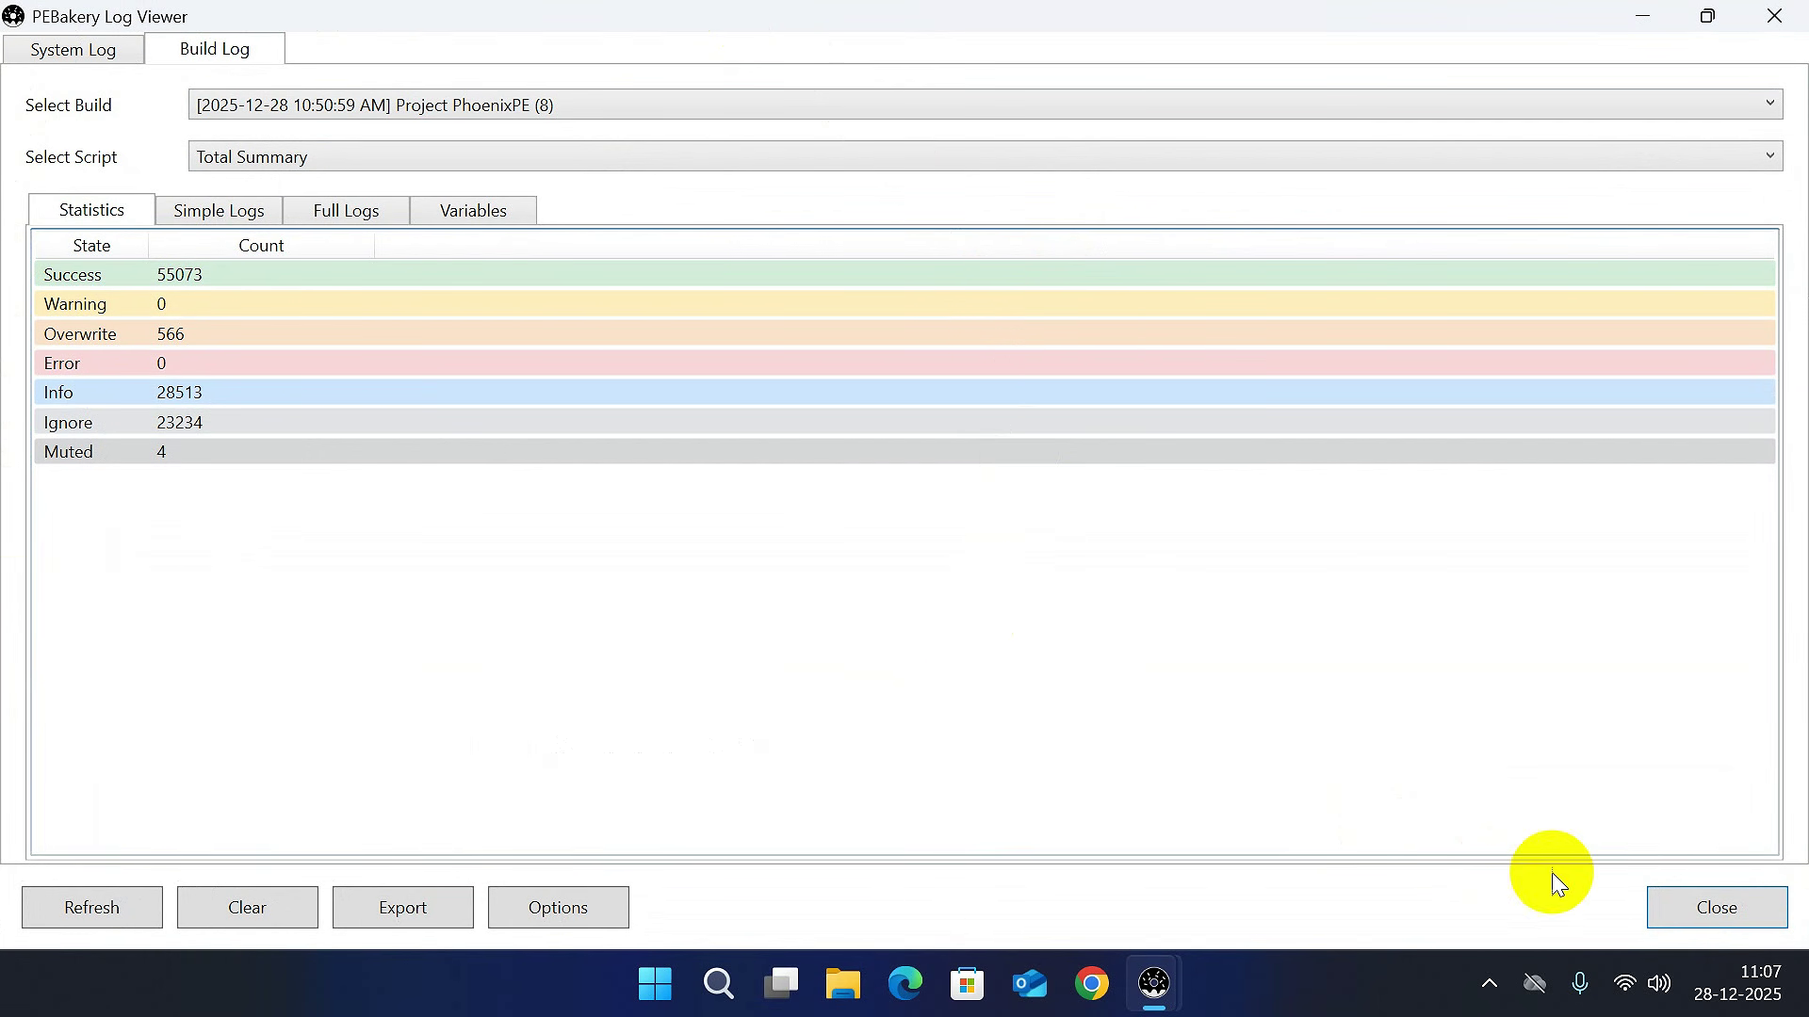
click(1710, 909)
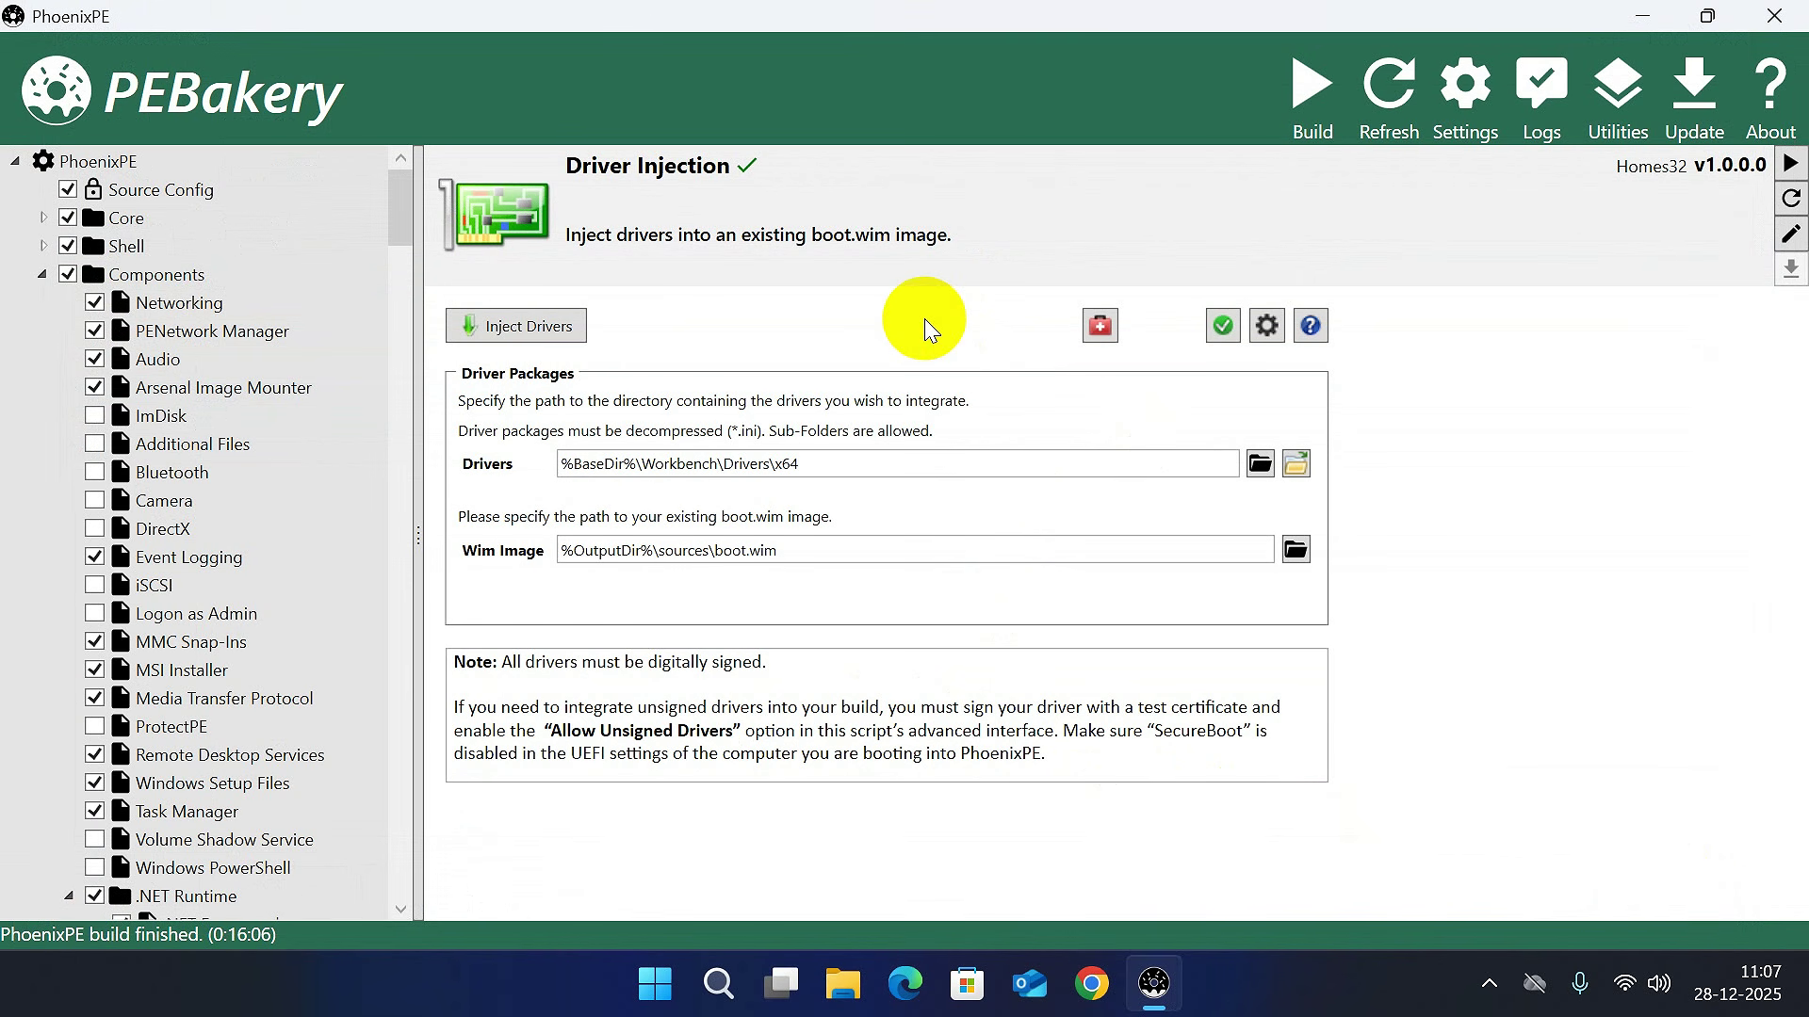
click(1774, 16)
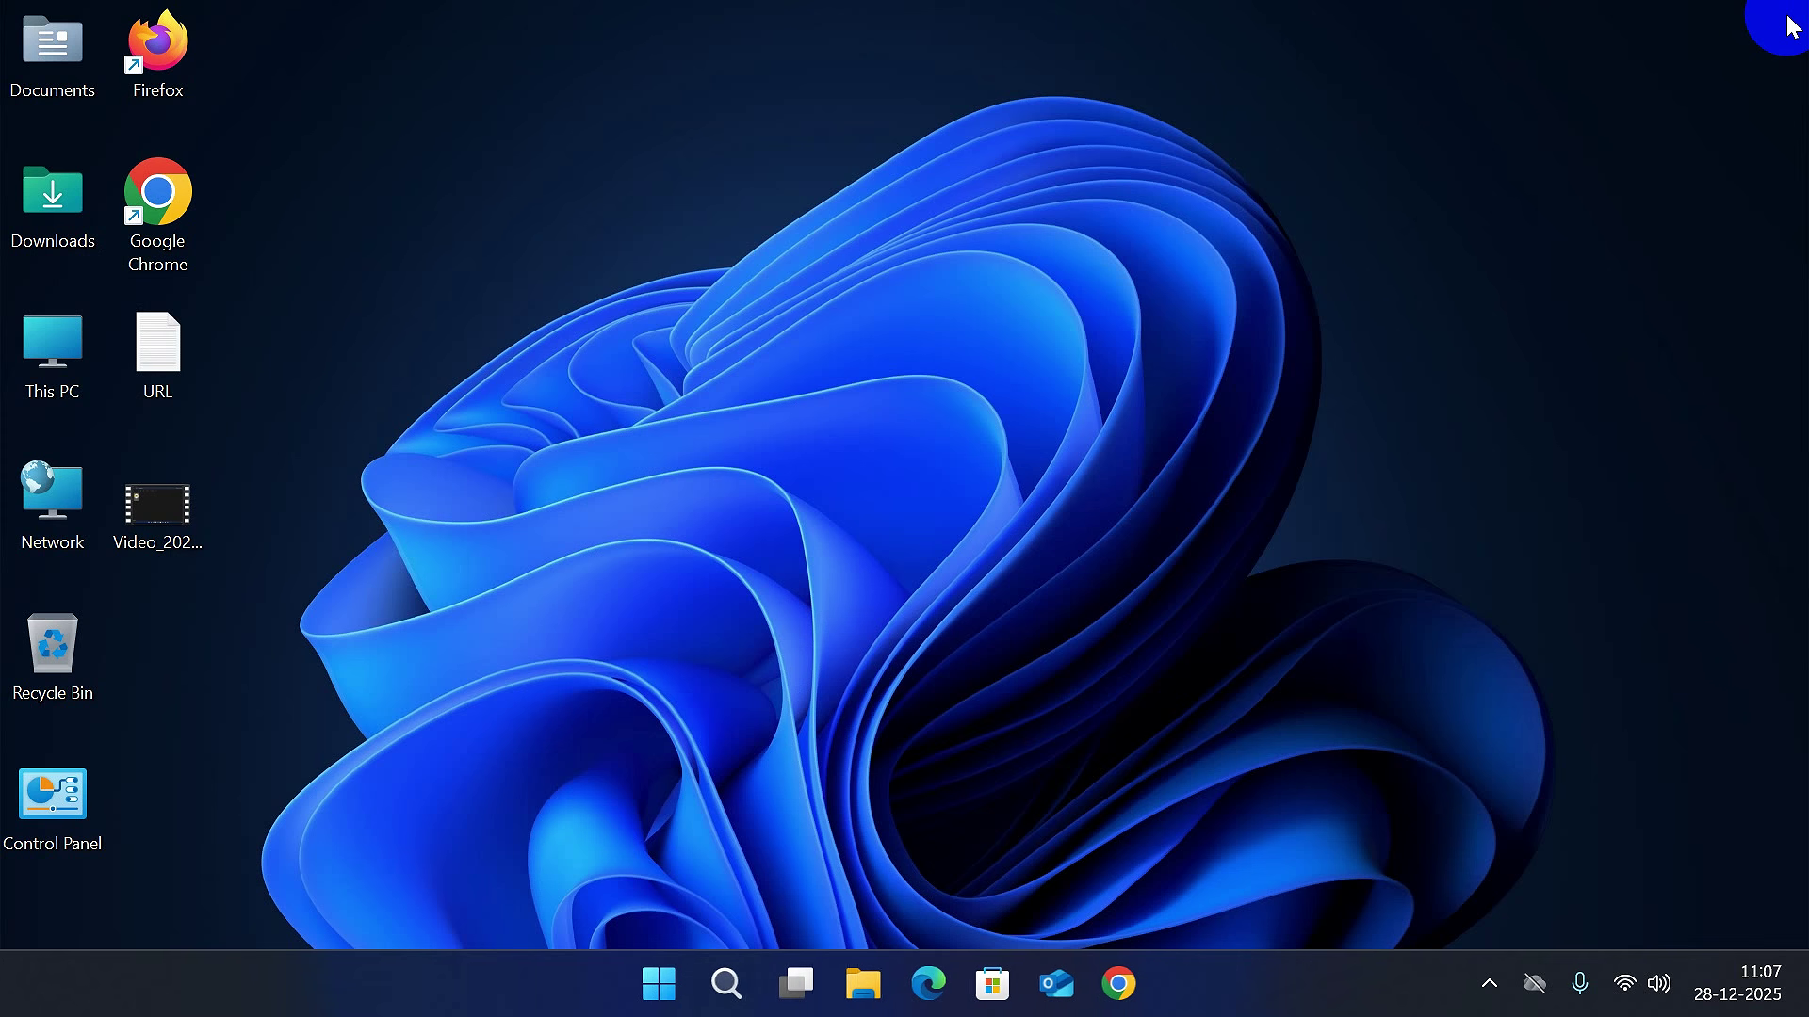
Open the Output folder of PhoenixPE-2025.12.15-x64 on drive C in File Explorer and select the PhoenixPE_en-US_x64 ISO file.
double_click(59, 335)
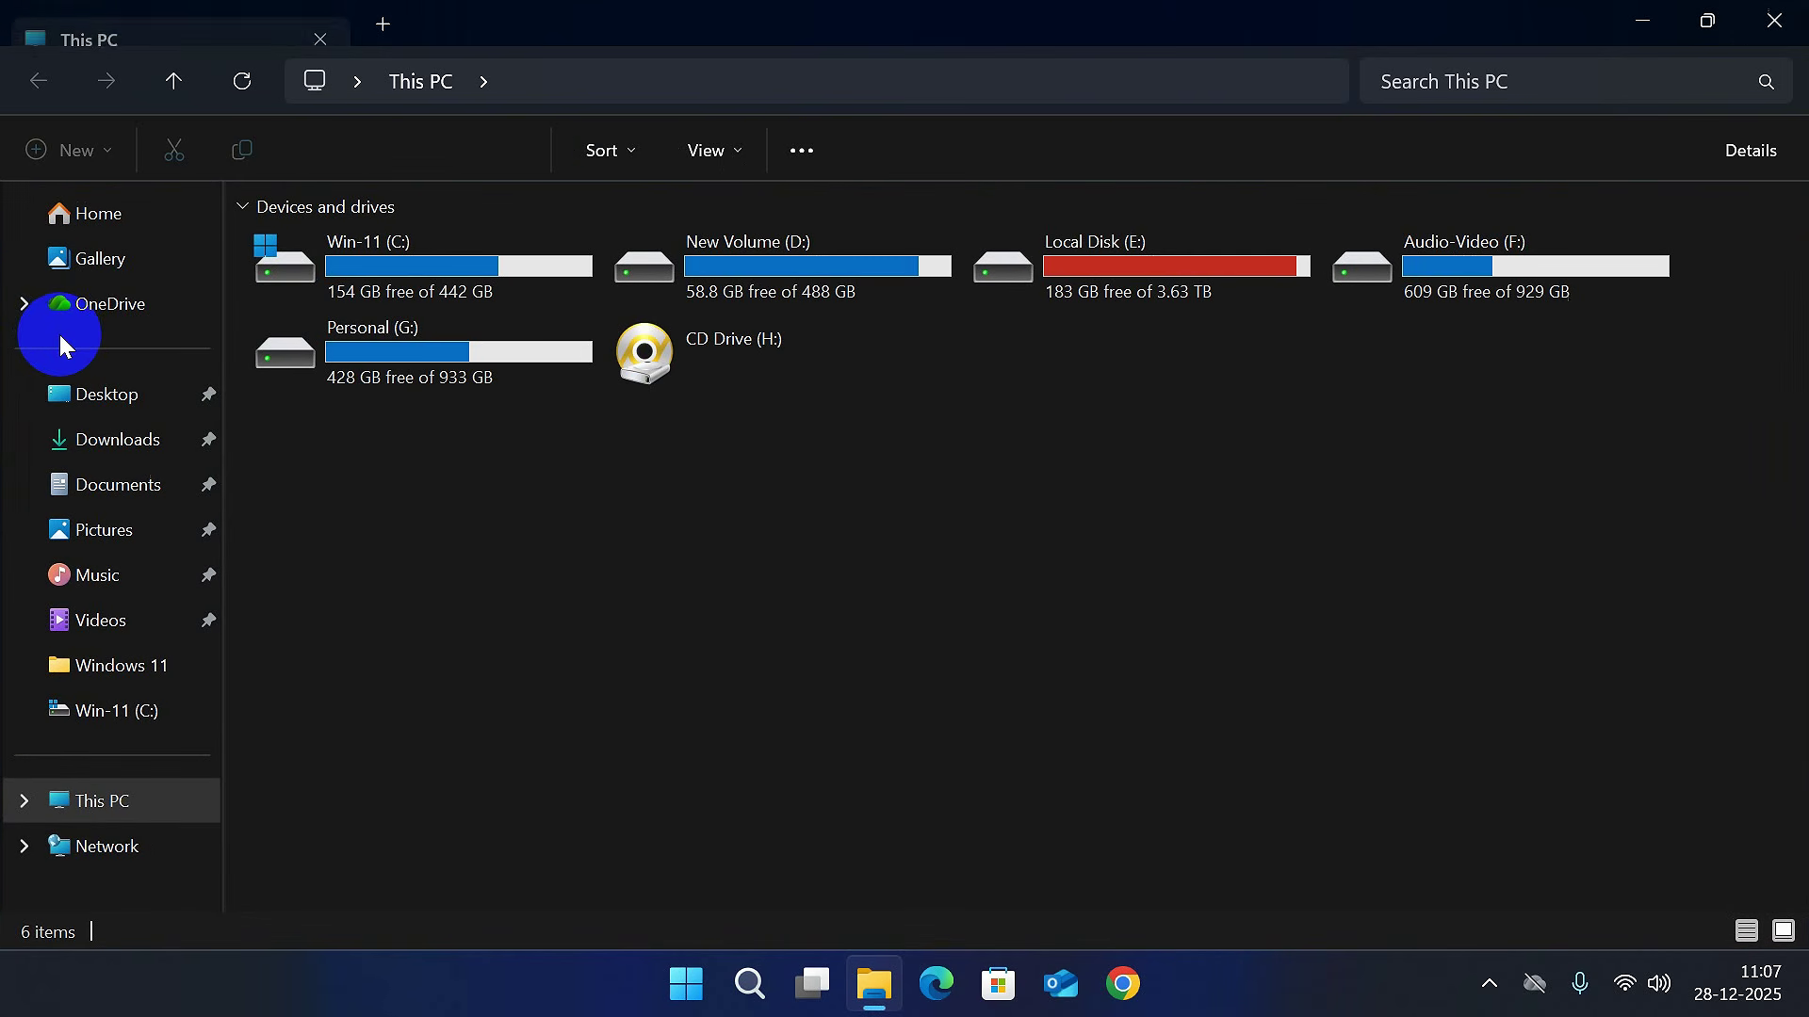
double_click(435, 254)
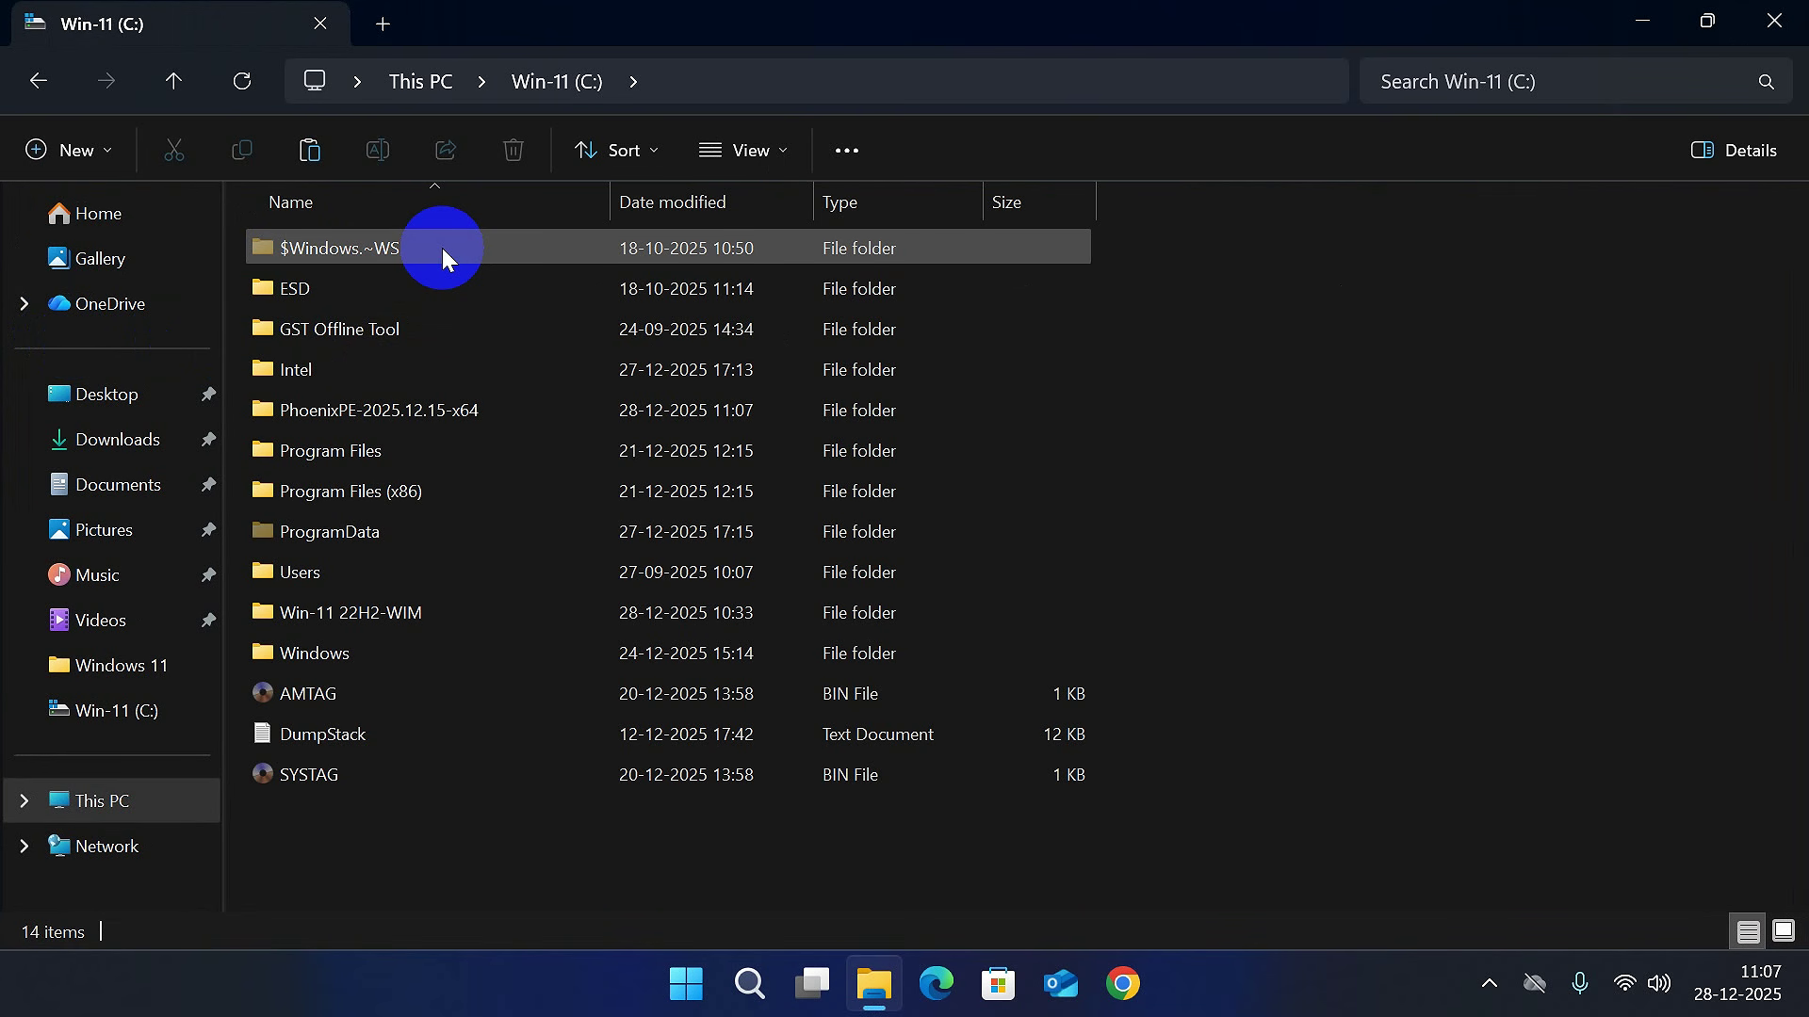
double_click(405, 408)
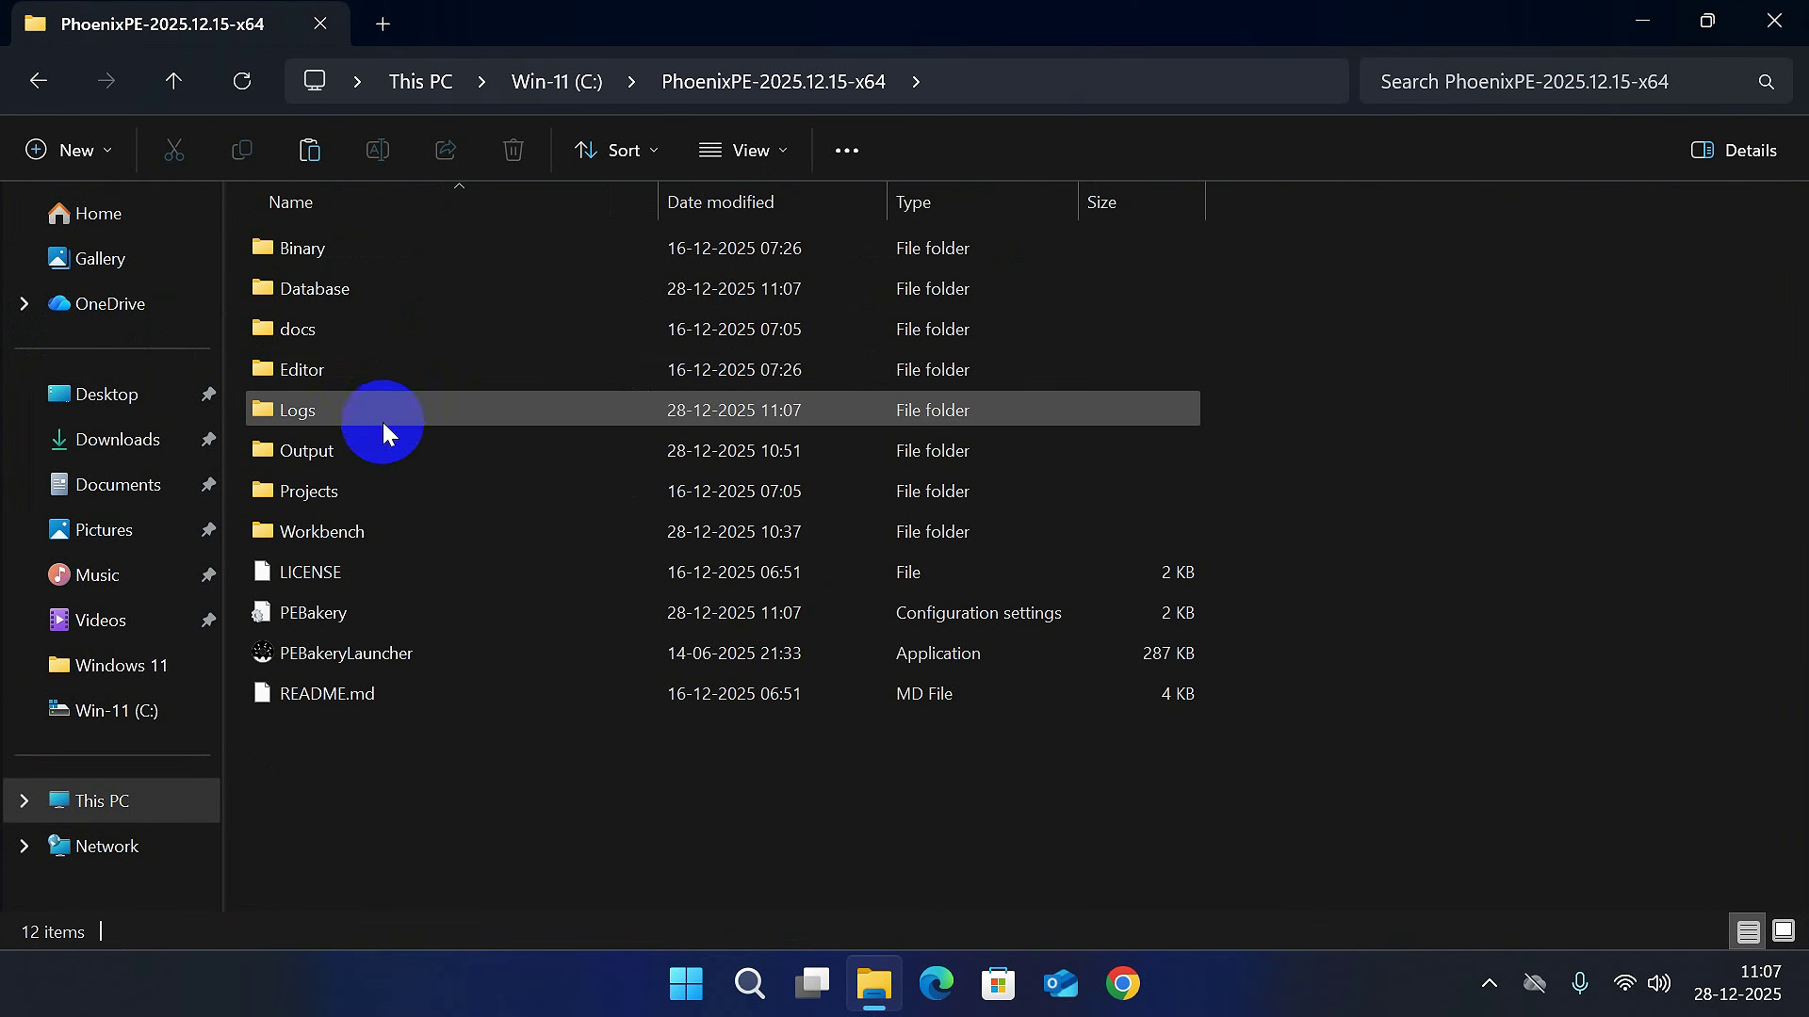
double_click(358, 451)
click(375, 294)
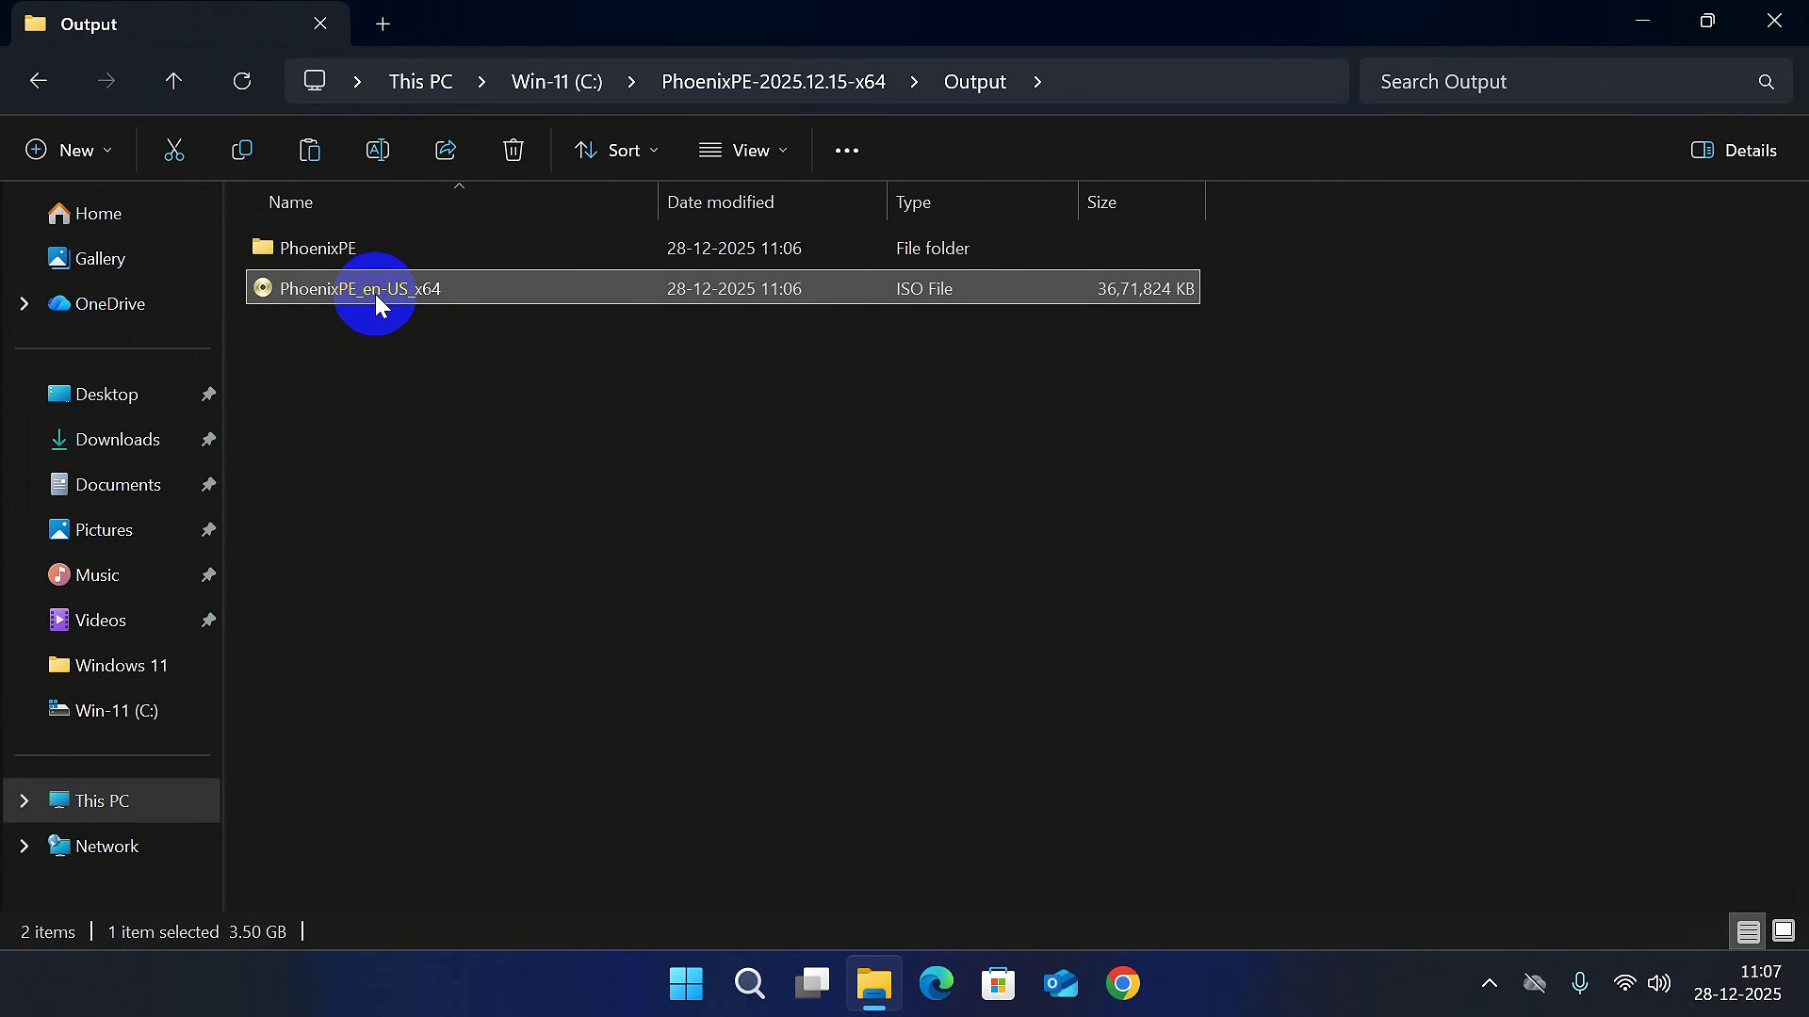